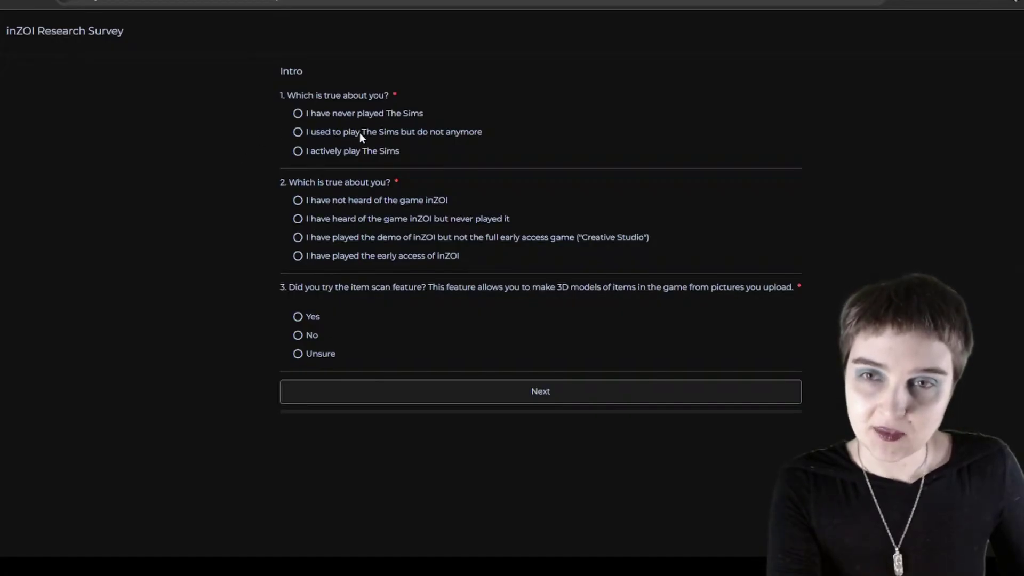
Step: Answer the first two questions with "I used to play The Sims but do not anymore" and "I have played the early access of inZOI"
{"action": "left_click", "coordinate": [297, 133]}
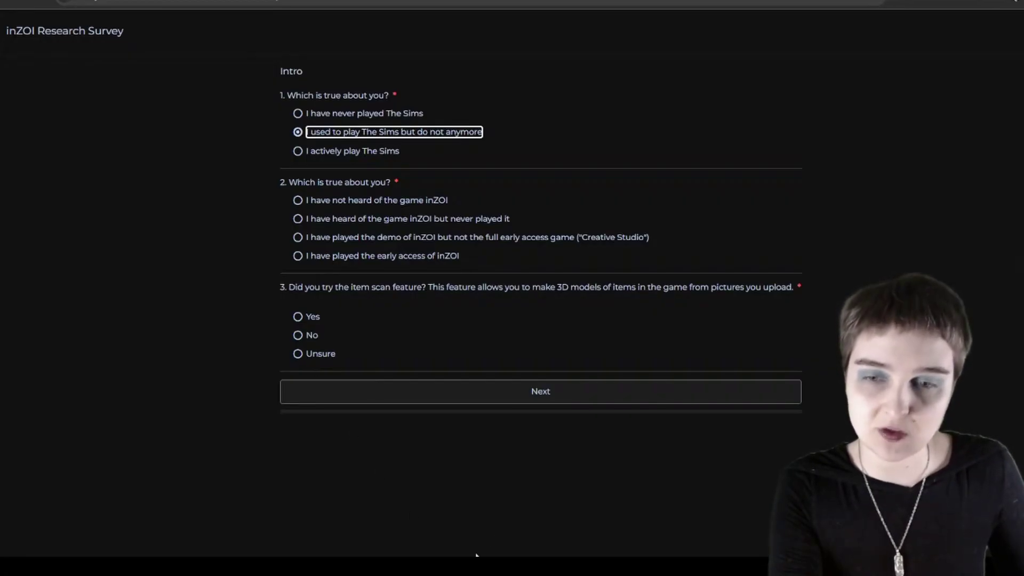
{"action": "left_click", "coordinate": [447, 513]}
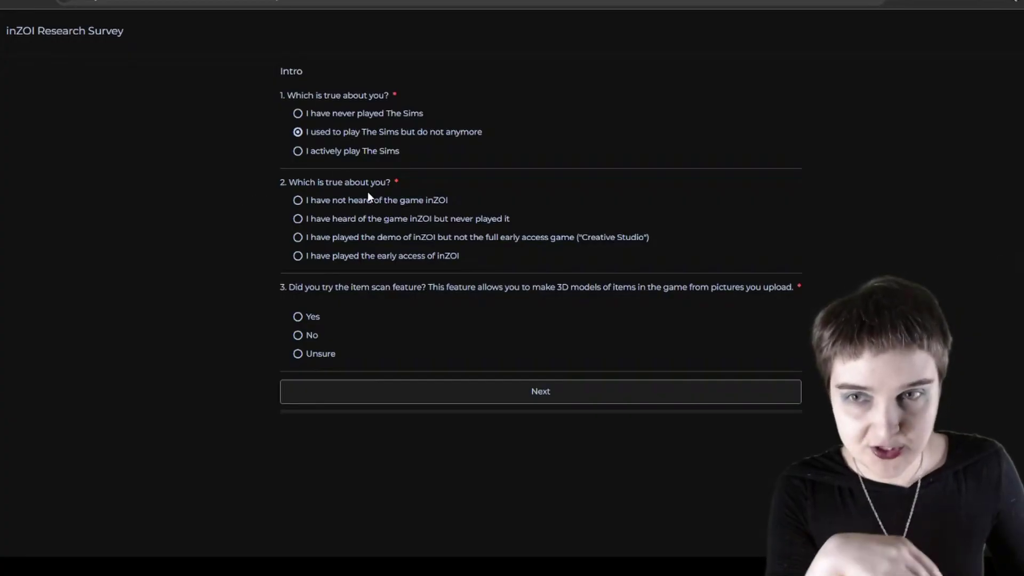
{"action": "left_click", "coordinate": [347, 256]}
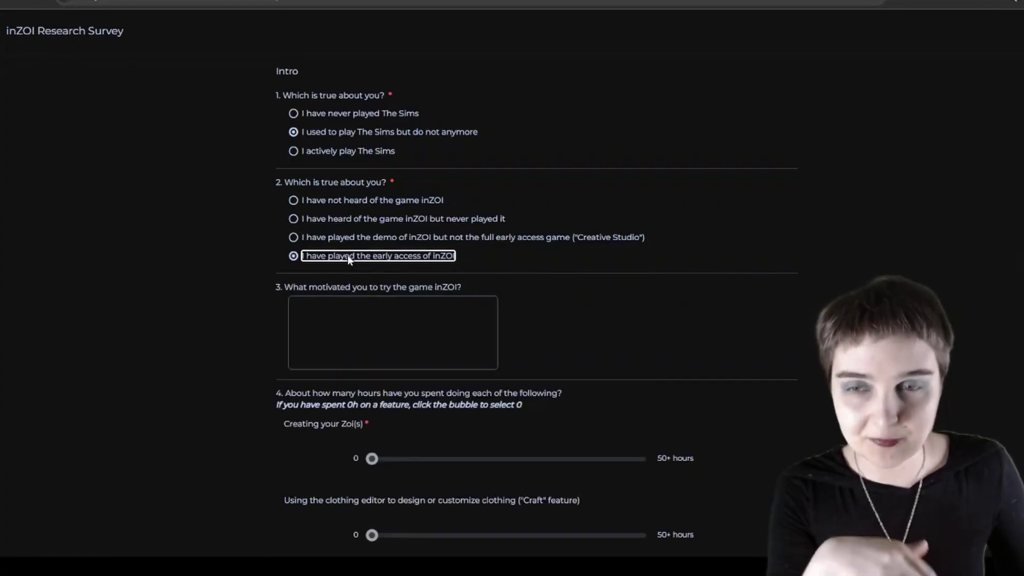
Step: Start the answer about the motivation to try inZOI with "Lack of a competent life simulator on the market."
{"action": "left_click", "coordinate": [334, 314]}
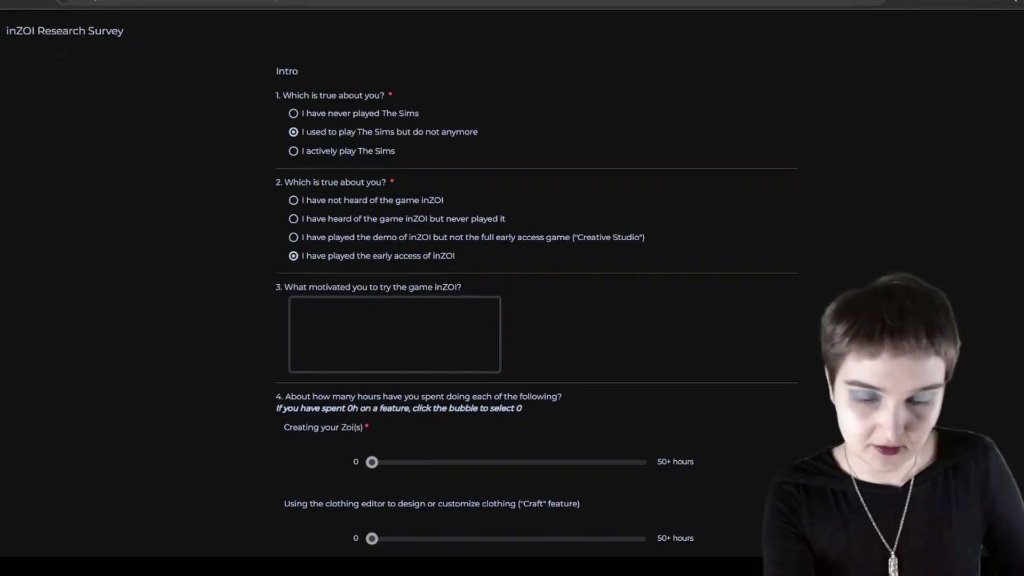
{"action": "type", "text": "Lac"}
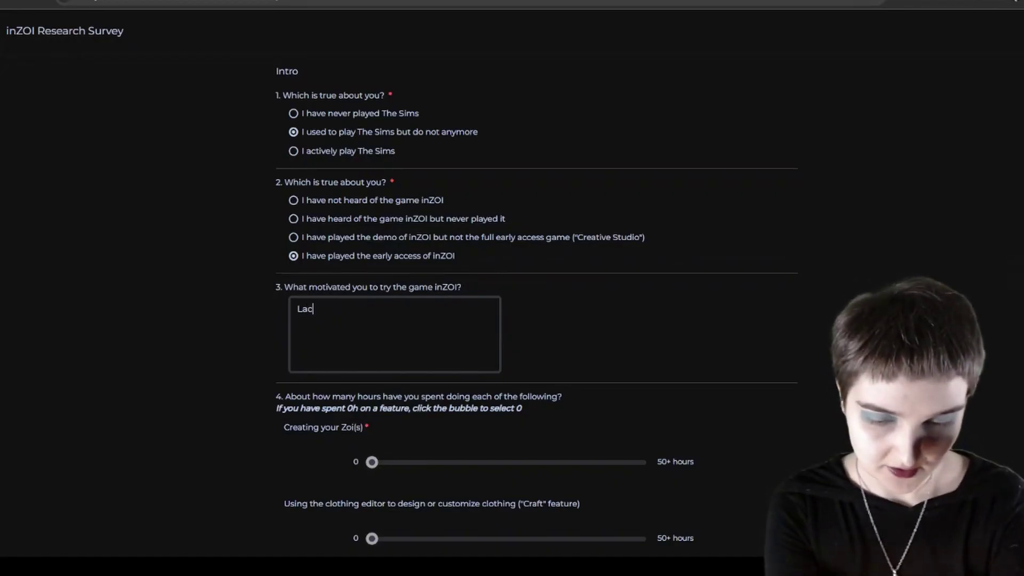
{"action": "type", "text": "k of a competent"}
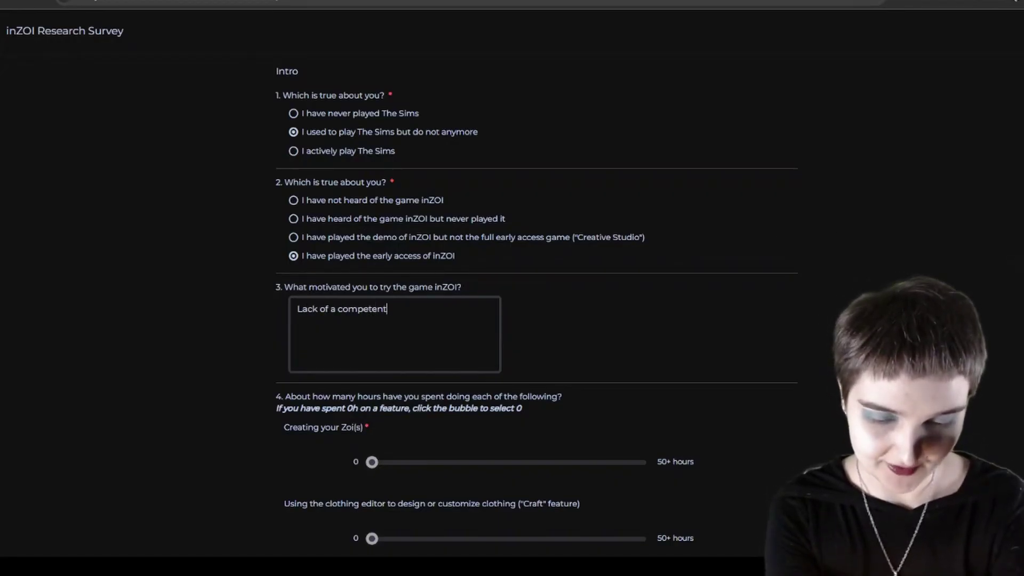
{"action": "type", "text": " life simulato"}
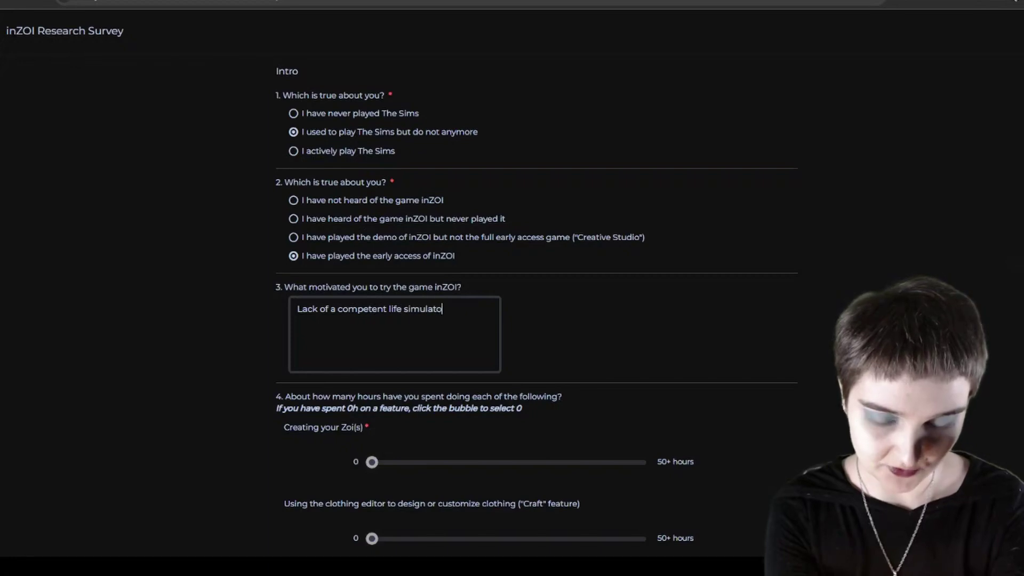
{"action": "key", "text": "BackSpace"}
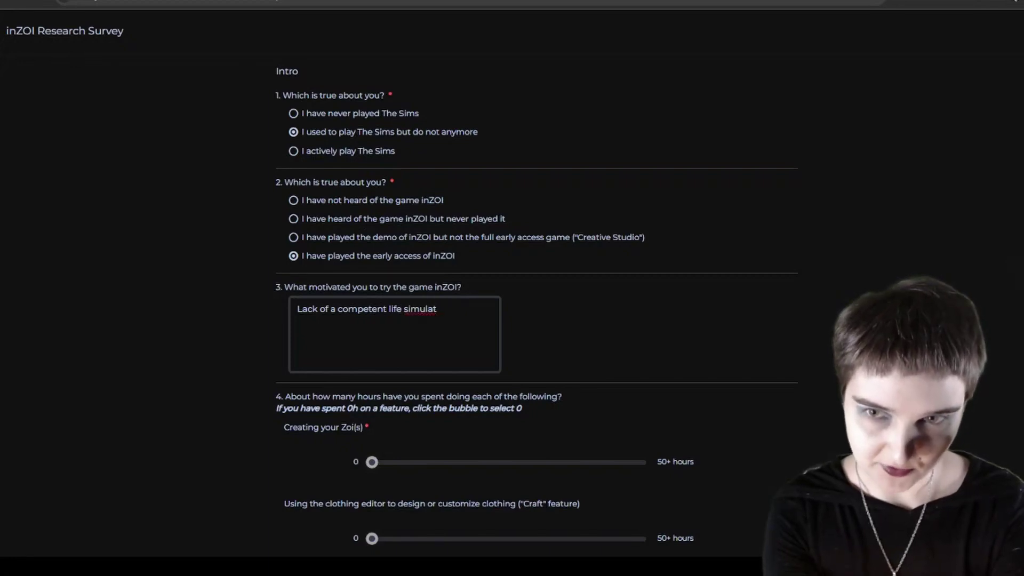
{"action": "type", "text": "or on the ma"}
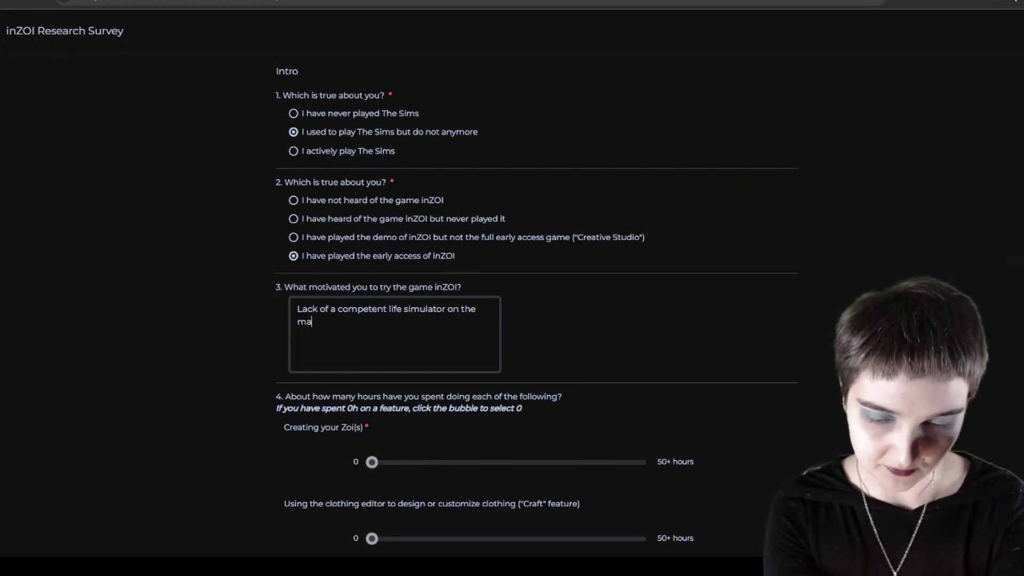
{"action": "type", "text": "rket. I h"}
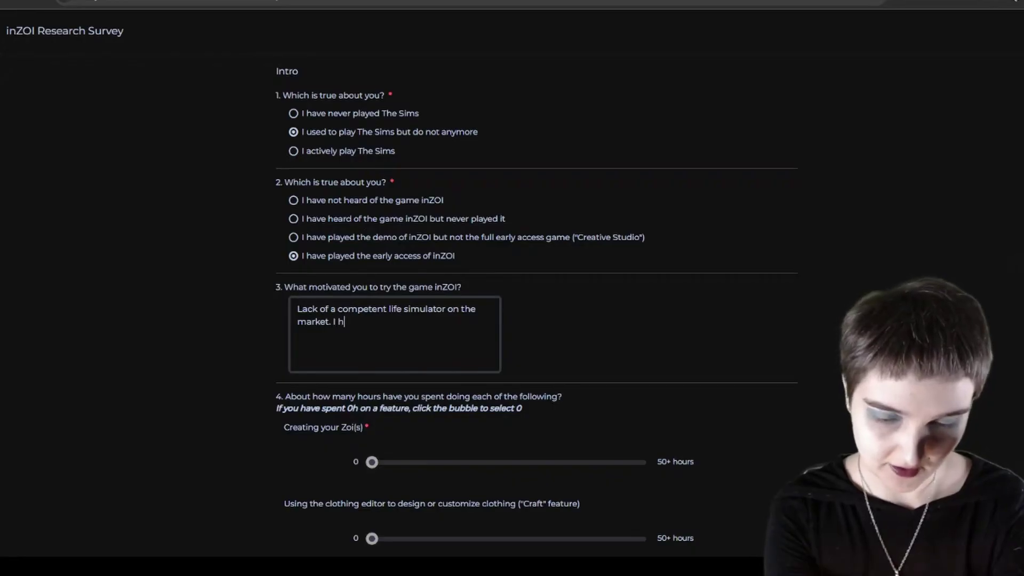
Step: Continue the answer with "I have played The Sims 4 previously, I deem it to be too broken to be enjoyable ever since City Living came out"
{"action": "type", "text": "ave played The "}
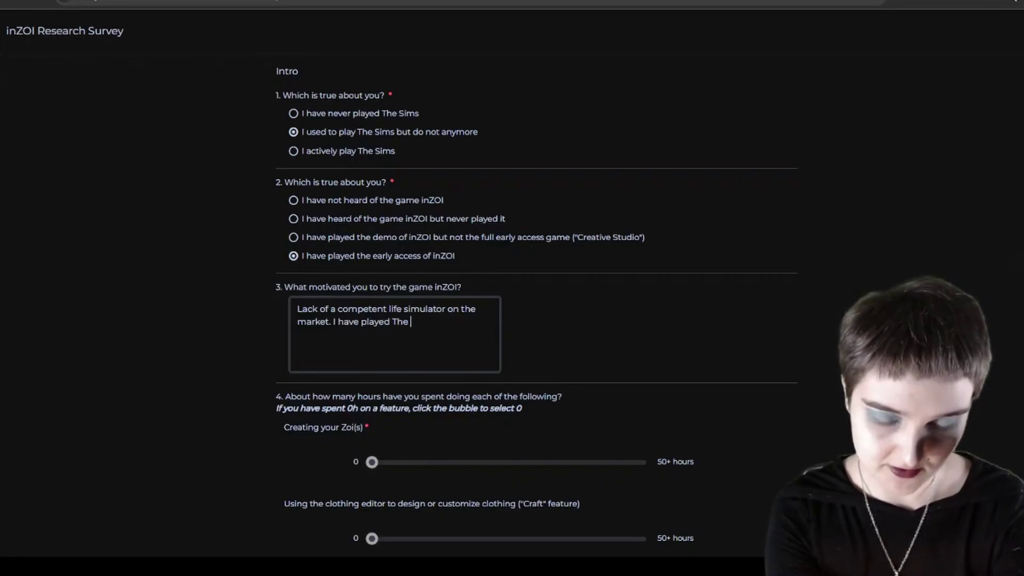
{"action": "type", "text": "Sims 4 previously."}
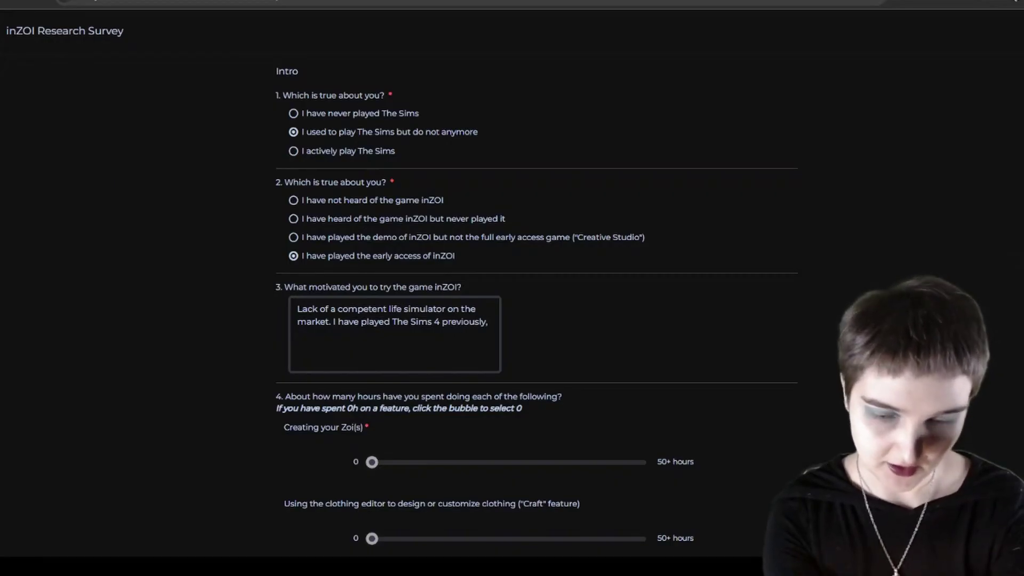
{"action": "type", "text": " I deem it t"}
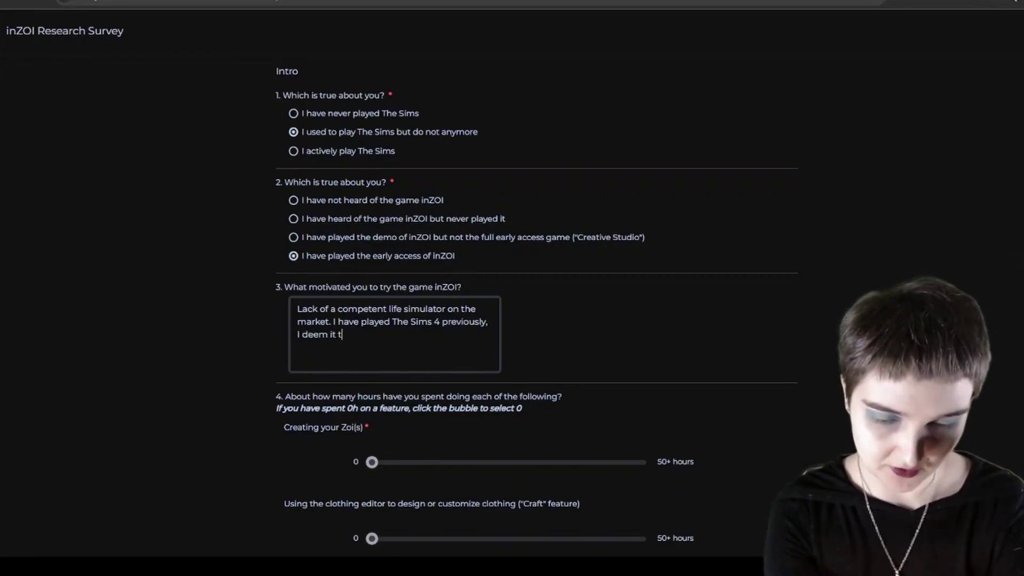
{"action": "type", "text": "o be too brok"}
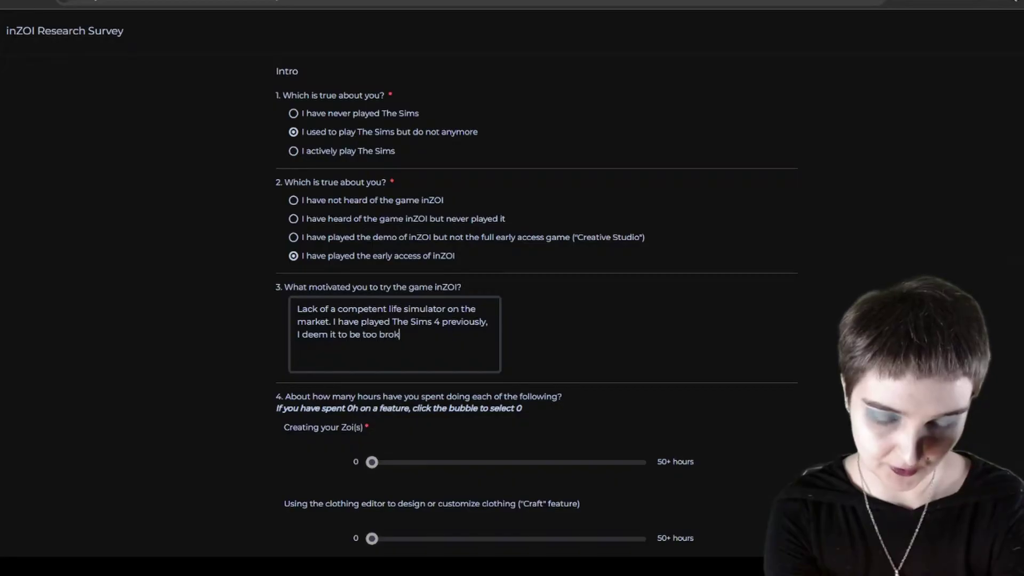
{"action": "type", "text": "en to be enjoy"}
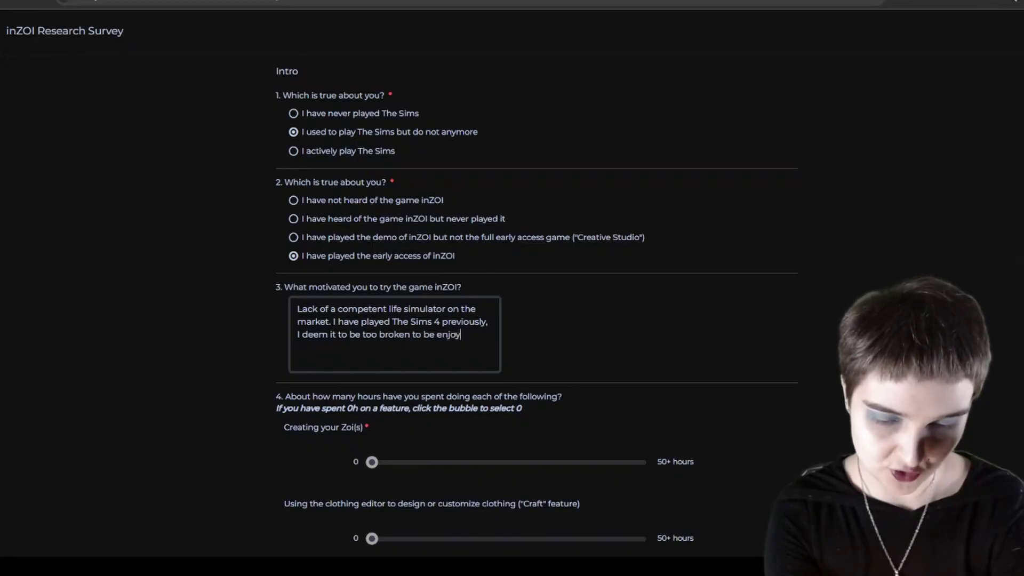
{"action": "type", "text": "able ev"}
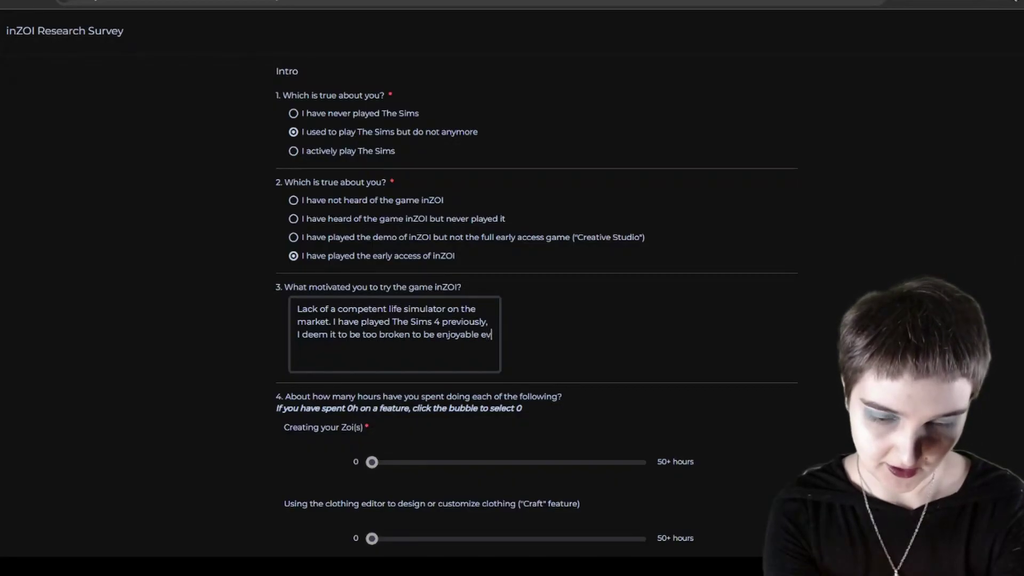
{"action": "type", "text": "er since Cit"}
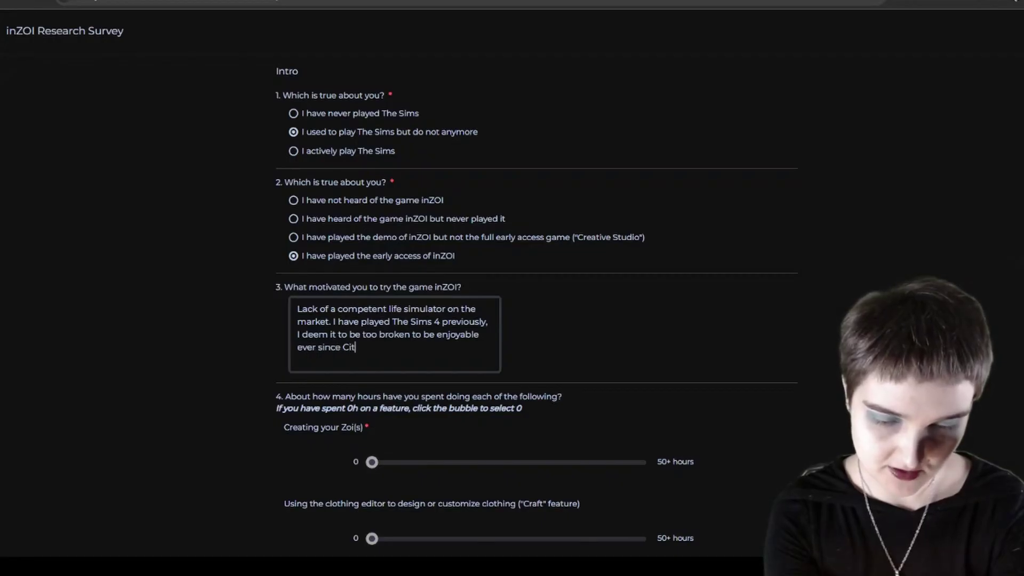
{"action": "type", "text": "y Living came out"}
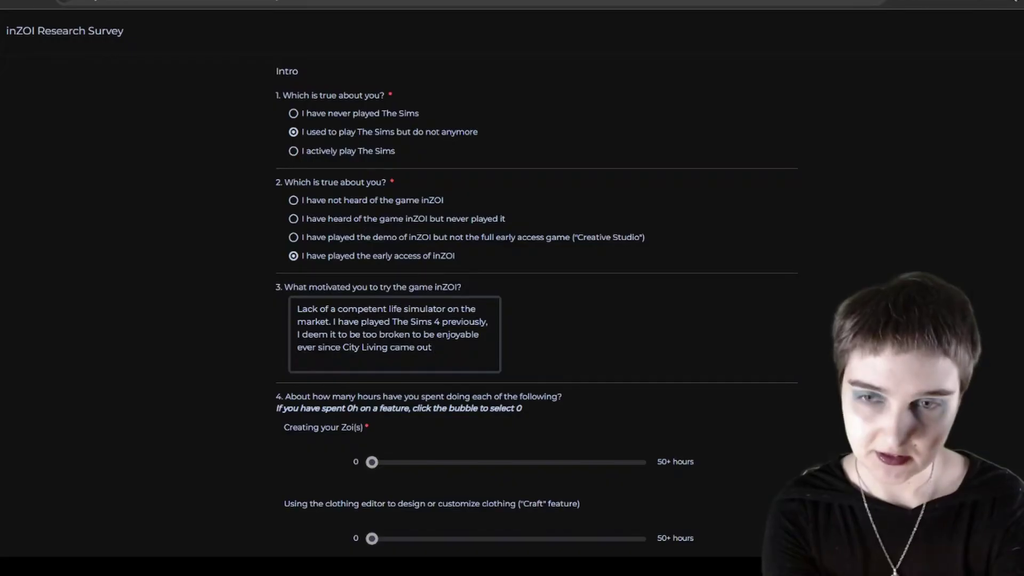
Step: Finish the motivation answer with ", so I was starved for life simulators."
{"action": "type", "text": ", so I"}
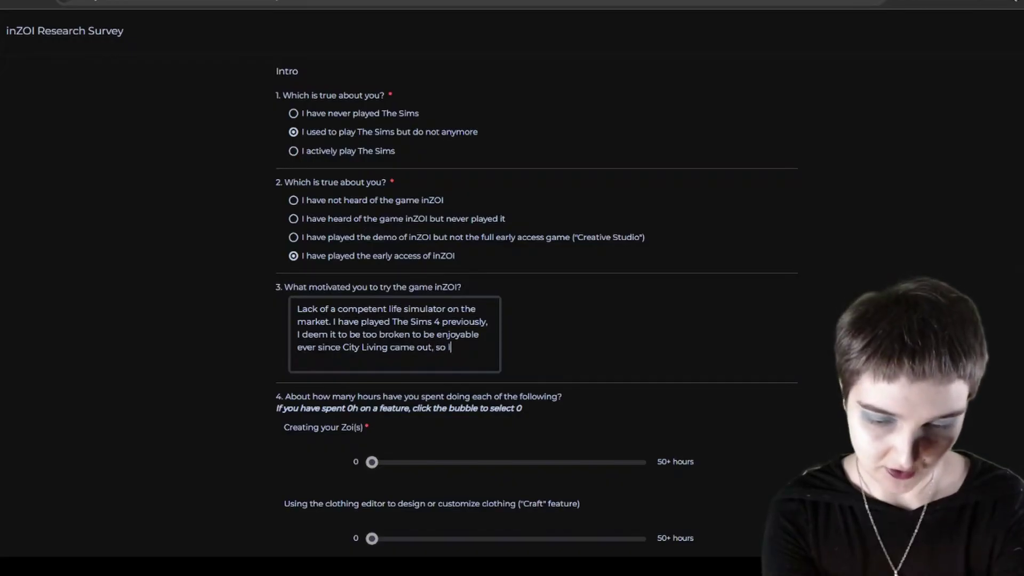
{"action": "type", "text": " was starved "}
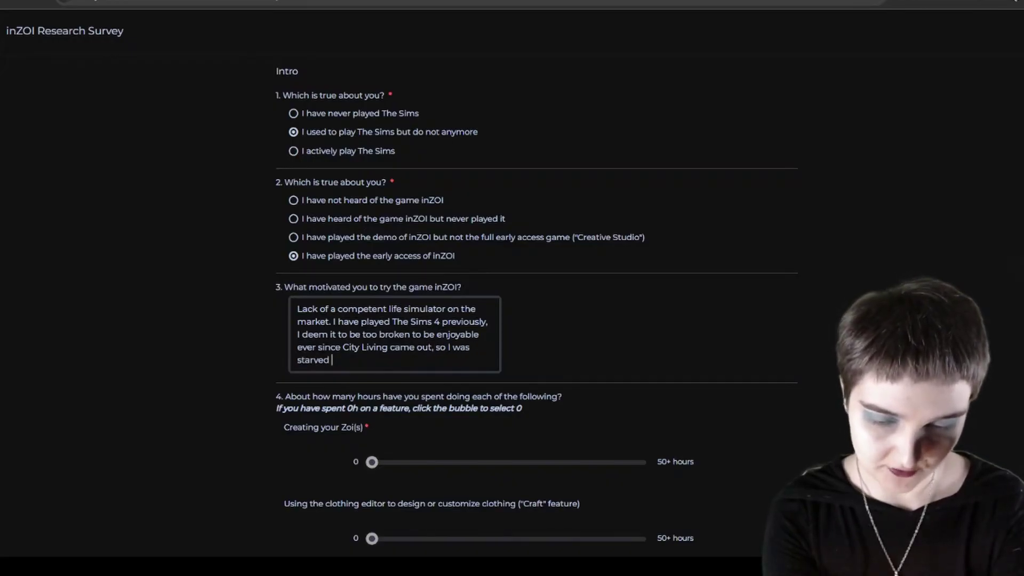
{"action": "type", "text": "for life simu"}
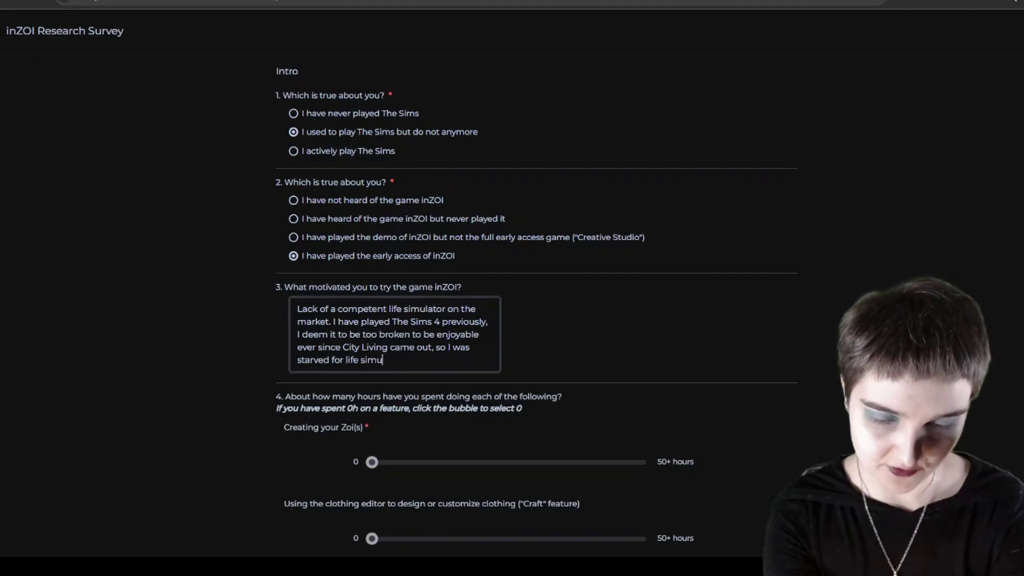
{"action": "type", "text": "lators."}
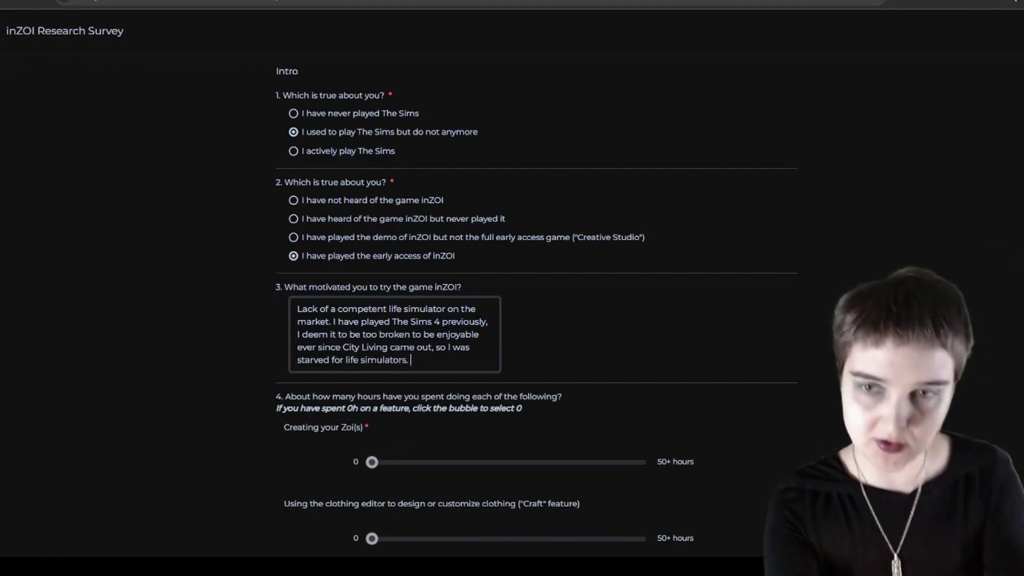
Step: Set the hours spent creating Zois to 4 in question 4
{"action": "scroll", "coordinate": [450, 314], "scroll_direction": "down", "scroll_amount": 5}
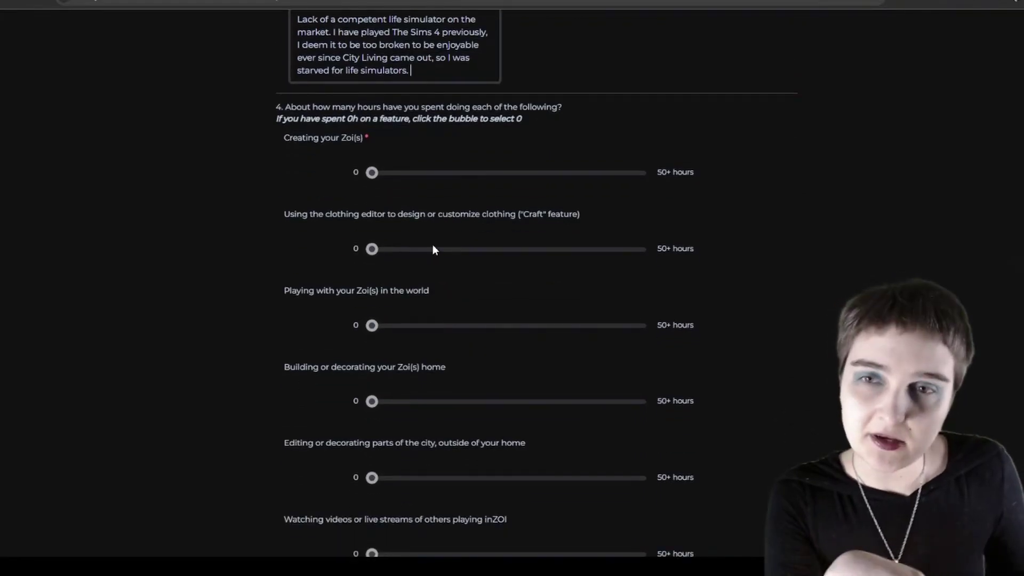
{"action": "left_click", "coordinate": [372, 172]}
{"action": "left_click_drag", "start_coordinate": [373, 172], "coordinate": [384, 172]}
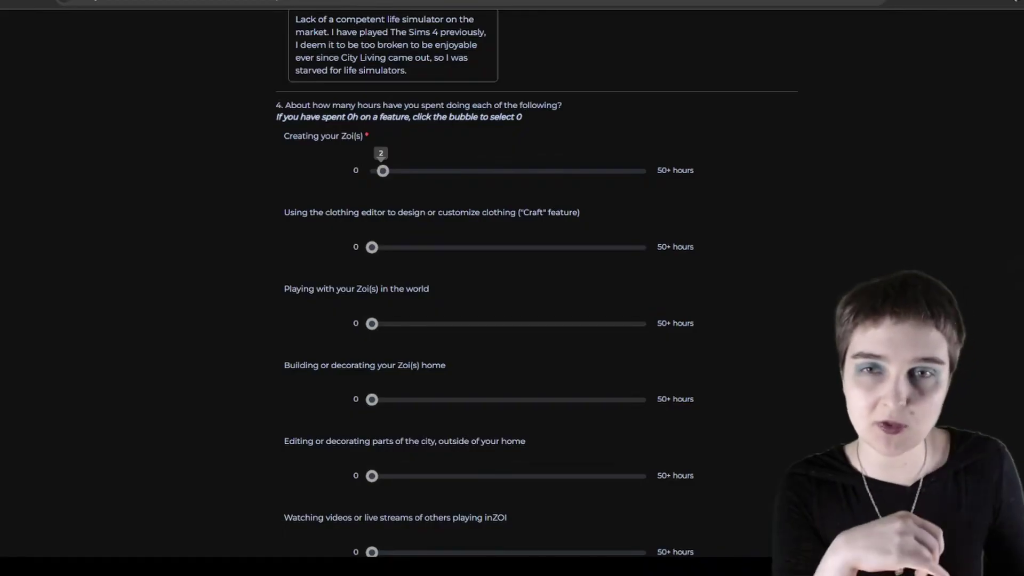
{"action": "left_click_drag", "start_coordinate": [383, 170], "coordinate": [396, 172]}
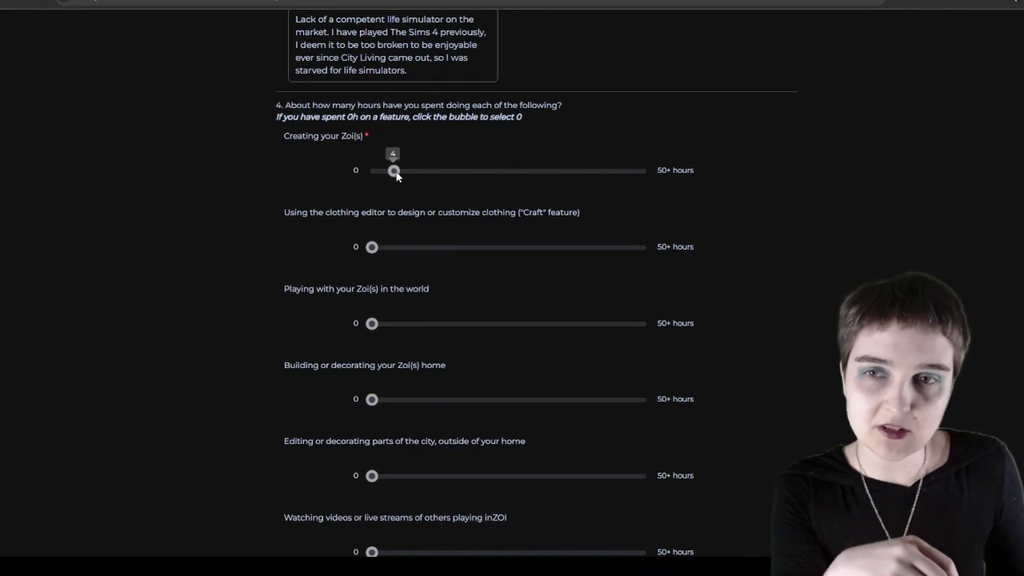
Step: Set the hours spent playing with Zois in the world to 38
{"action": "scroll", "coordinate": [400, 191], "scroll_direction": "down", "scroll_amount": 1}
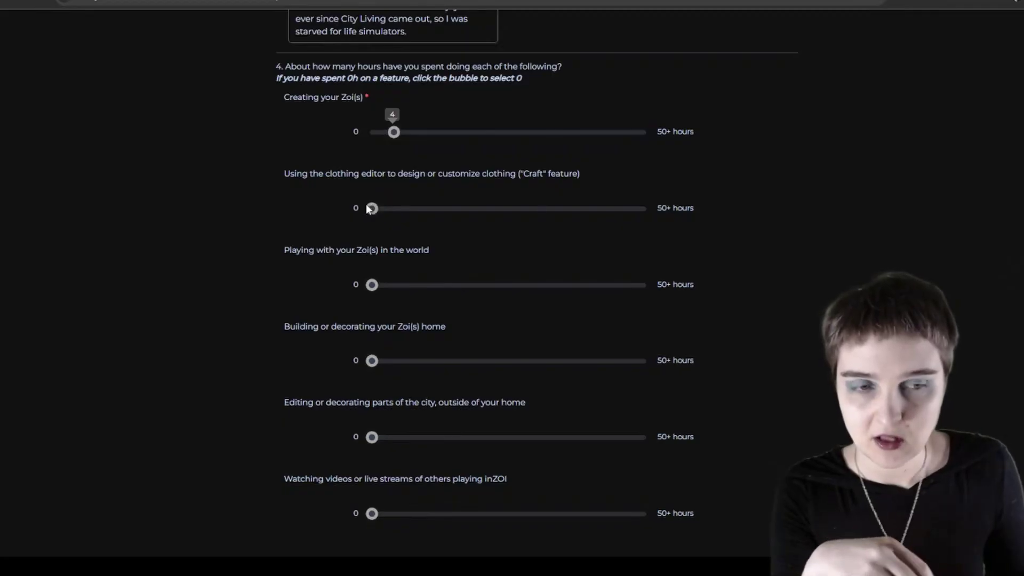
{"action": "scroll", "coordinate": [365, 208], "scroll_direction": "down", "scroll_amount": 1}
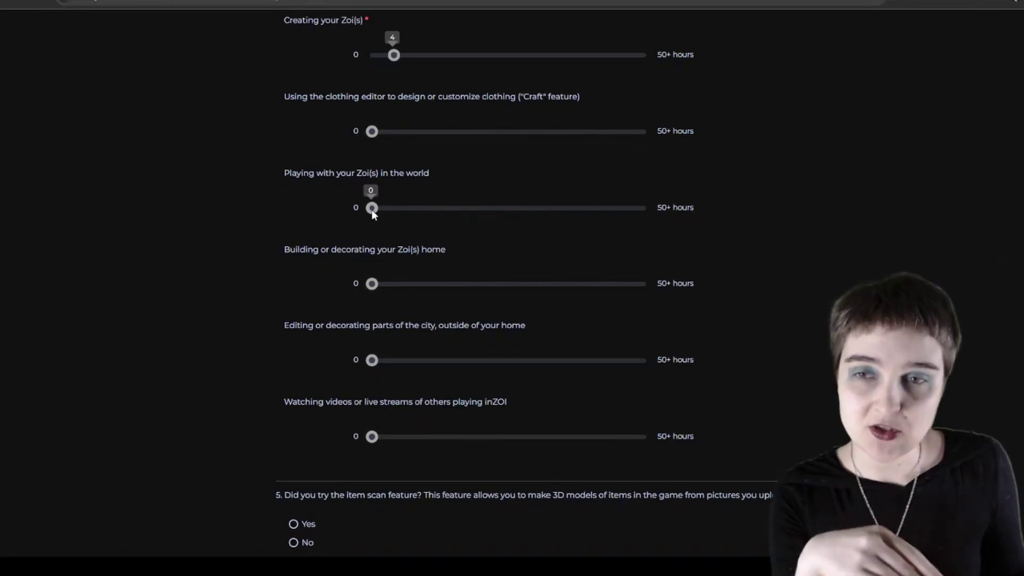
{"action": "left_click_drag", "start_coordinate": [372, 210], "coordinate": [400, 211]}
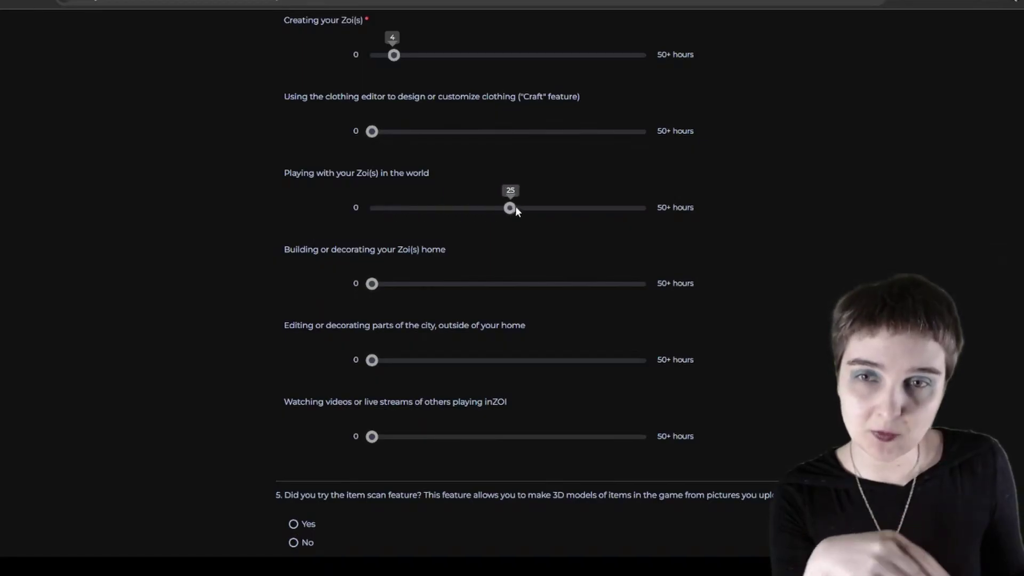
{"action": "left_click_drag", "start_coordinate": [515, 207], "coordinate": [586, 209]}
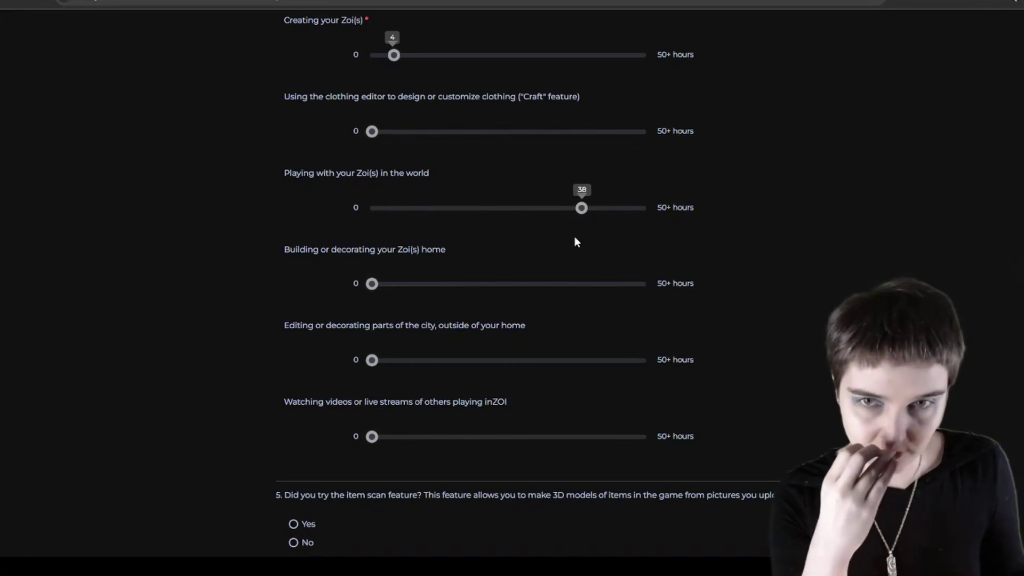
Step: Set the hours for building or decorating the Zois' home to 4 and for editing parts of the city to 1
{"action": "scroll", "coordinate": [574, 242], "scroll_direction": "down", "scroll_amount": 2}
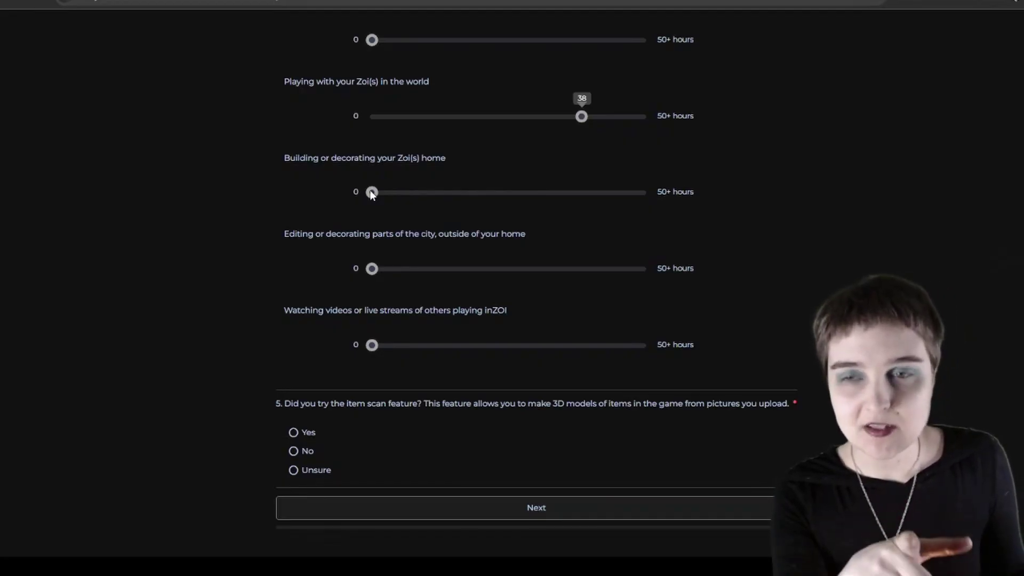
{"action": "left_click_drag", "start_coordinate": [372, 194], "coordinate": [393, 192]}
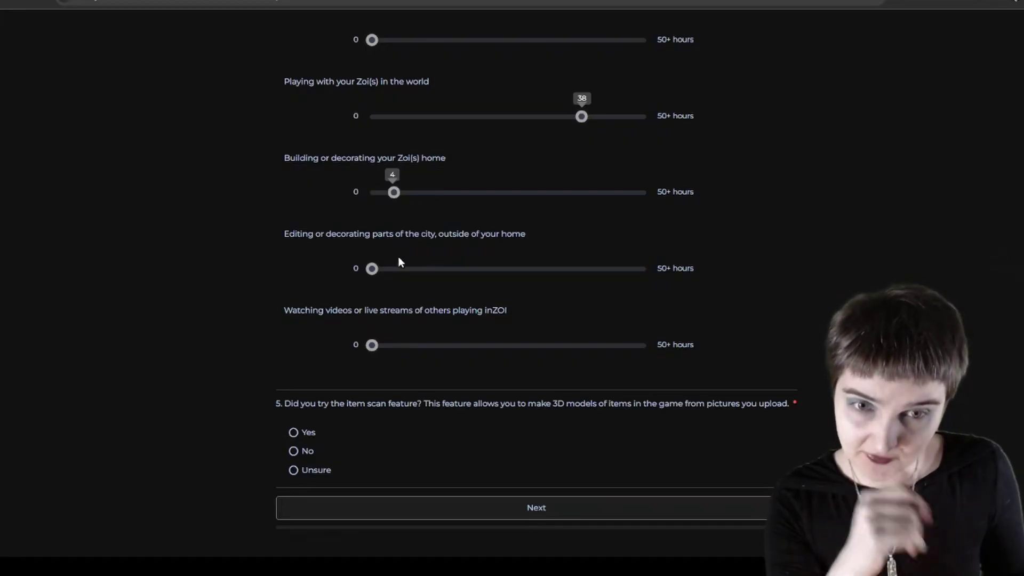
{"action": "left_click", "coordinate": [372, 269]}
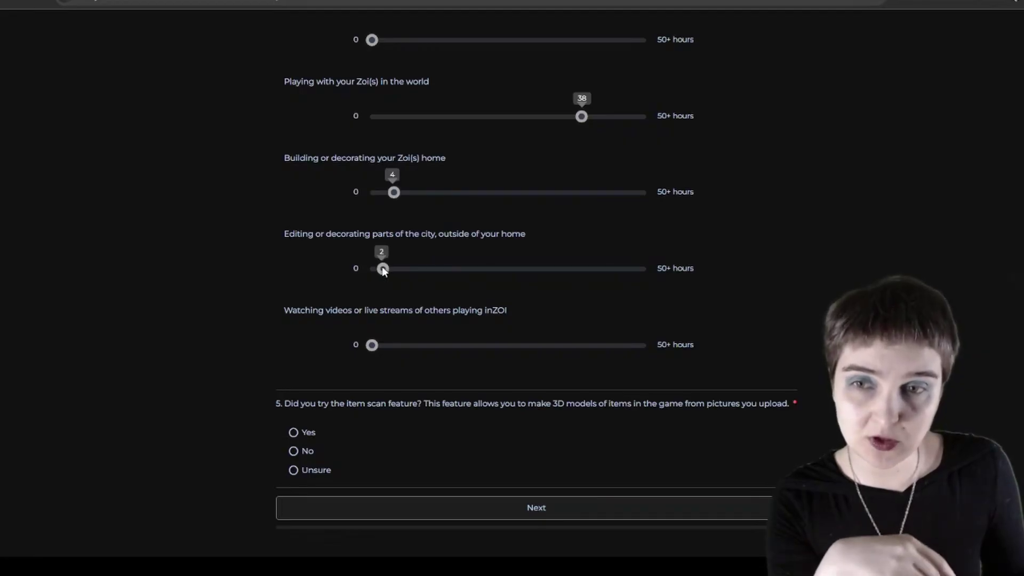
{"action": "left_click", "coordinate": [376, 269]}
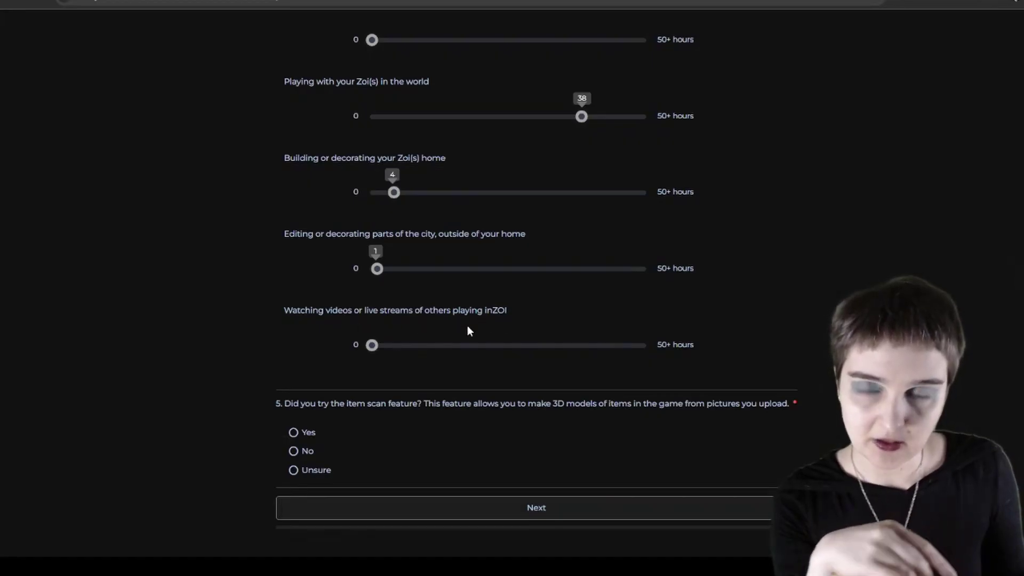
Step: Set the hours spent watching inZOI videos or live streams to 4 and answer No to having tried the item scan feature
{"action": "left_click_drag", "start_coordinate": [371, 346], "coordinate": [393, 345]}
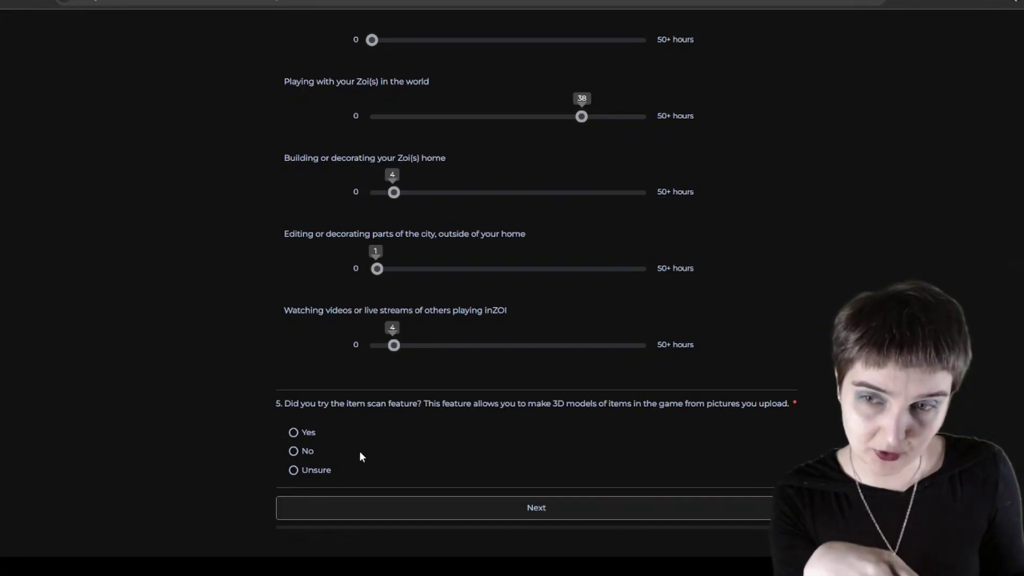
{"action": "left_click", "coordinate": [293, 450]}
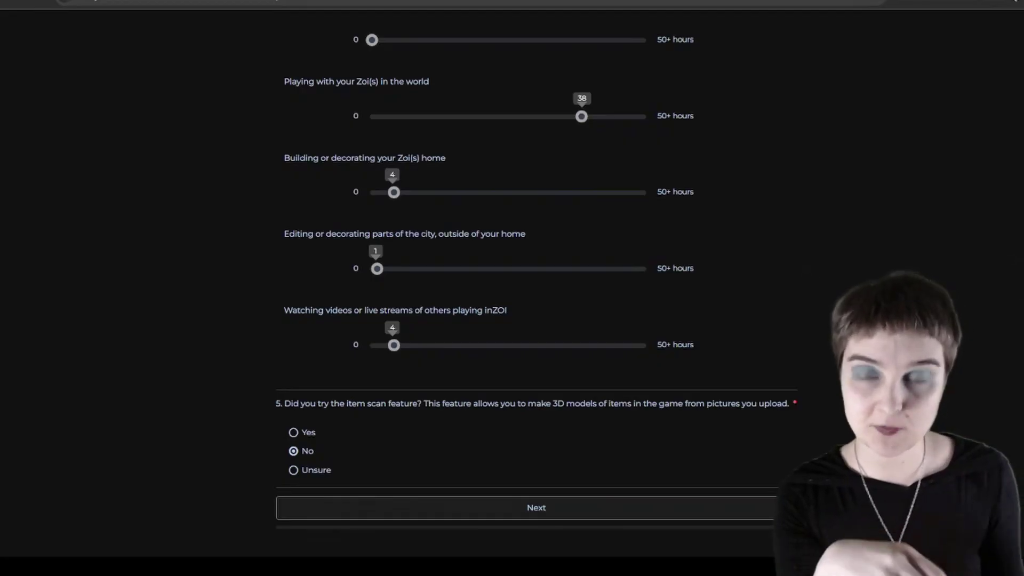
Step: Continue to the survey's Overall page and rate the overall inZOI experience in question 6 as Mostly fun
{"action": "left_click", "coordinate": [466, 511]}
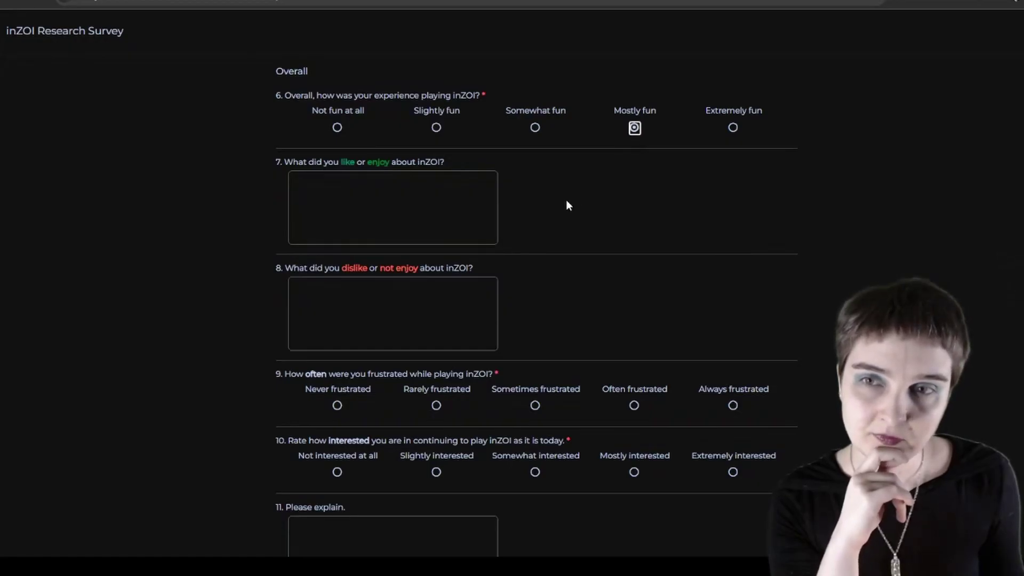
Step: Answer question 7 with "The little things. The new look at life, the ability to do active careers, engage with weather and similar out of the box."
{"action": "left_click", "coordinate": [457, 202]}
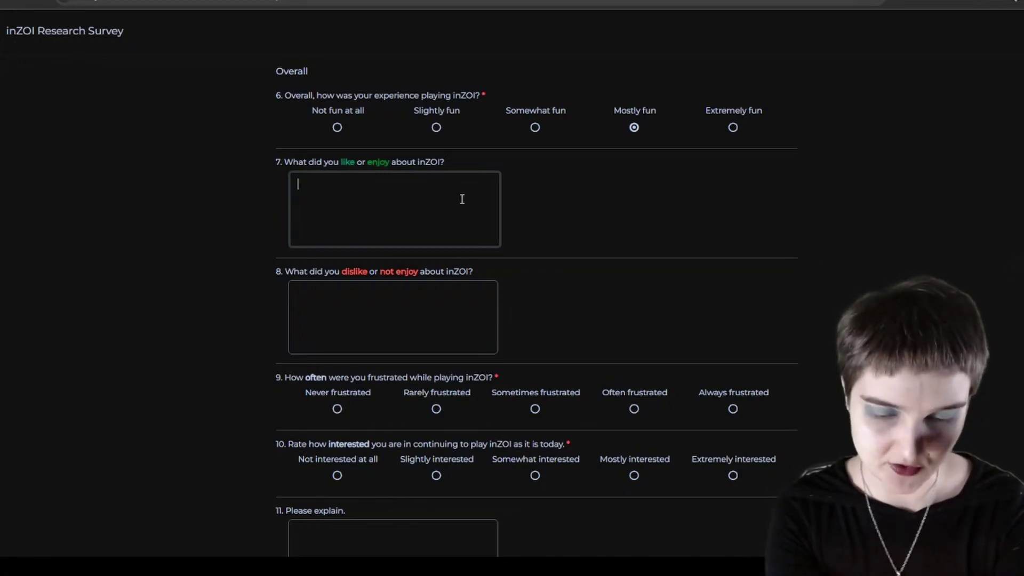
{"action": "type", "text": "The little things. "}
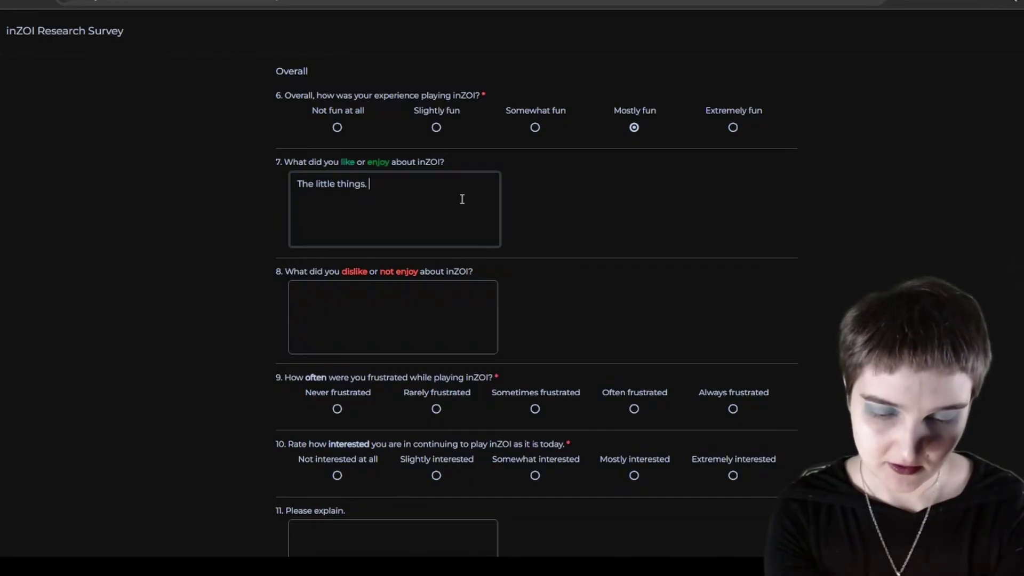
{"action": "type", "text": "The new lo"}
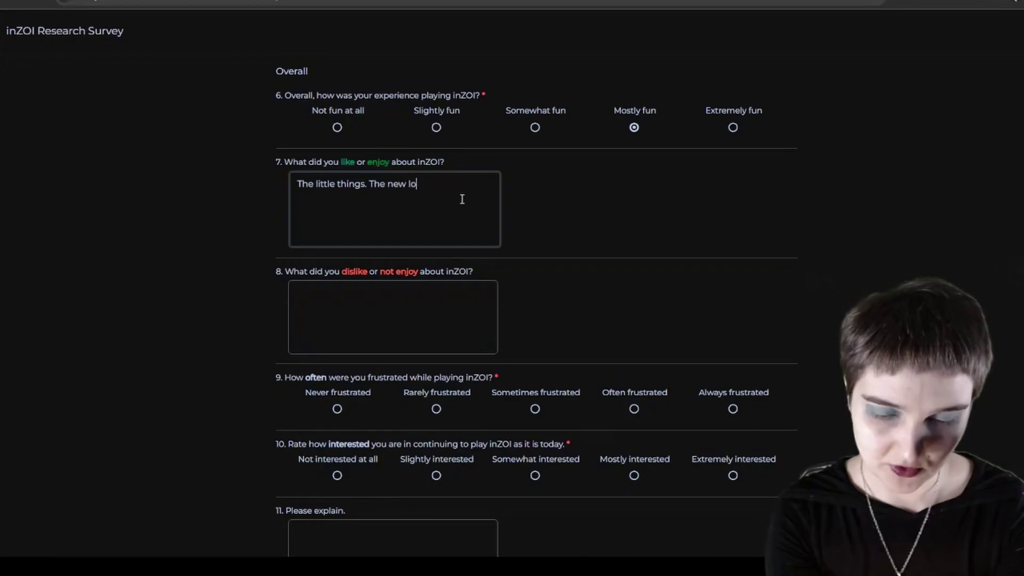
{"action": "type", "text": "ok at life, "}
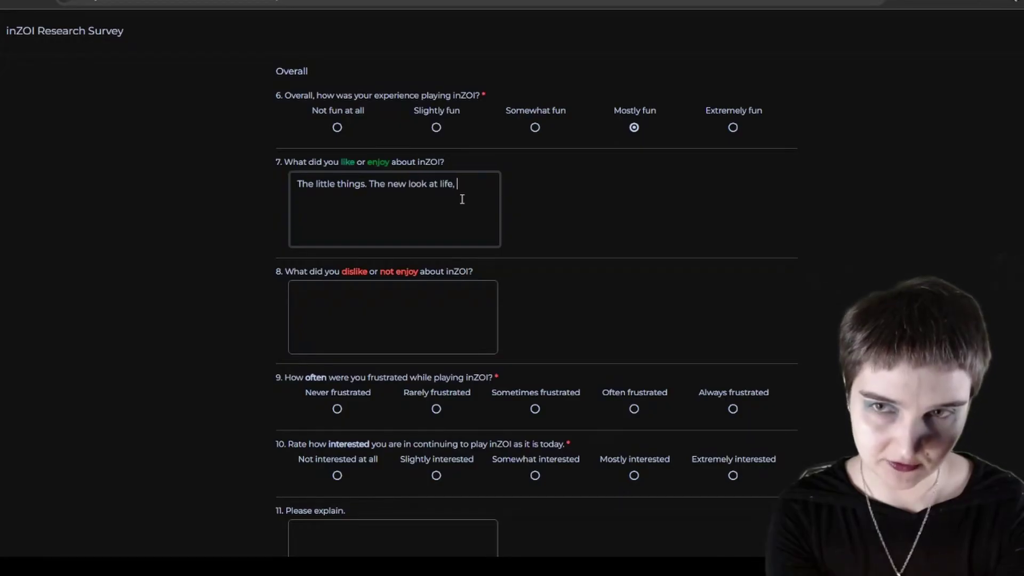
{"action": "type", "text": "the a"}
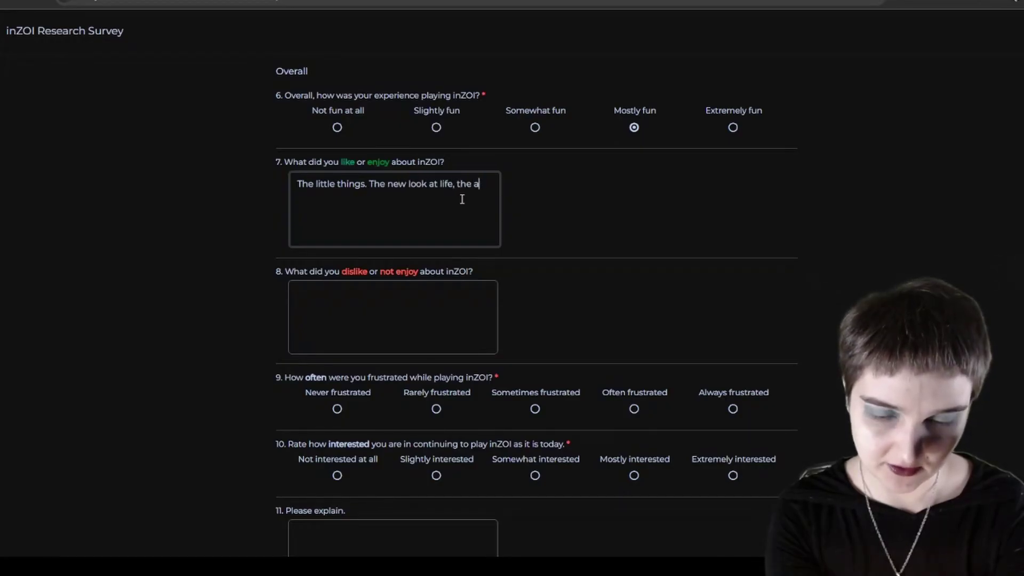
{"action": "type", "text": "bility to do act"}
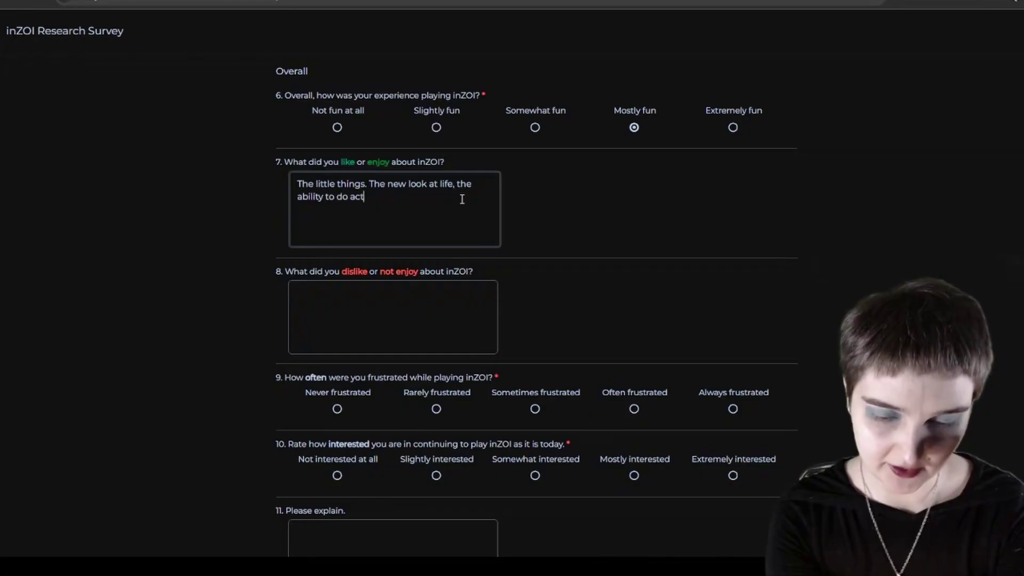
{"action": "type", "text": "ive car"}
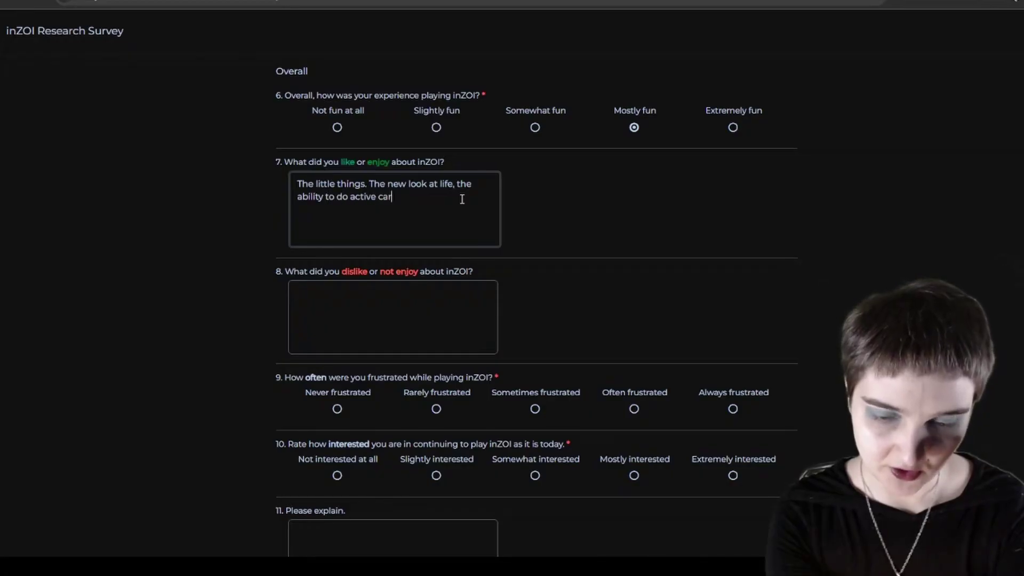
{"action": "type", "text": "eers, engage w"}
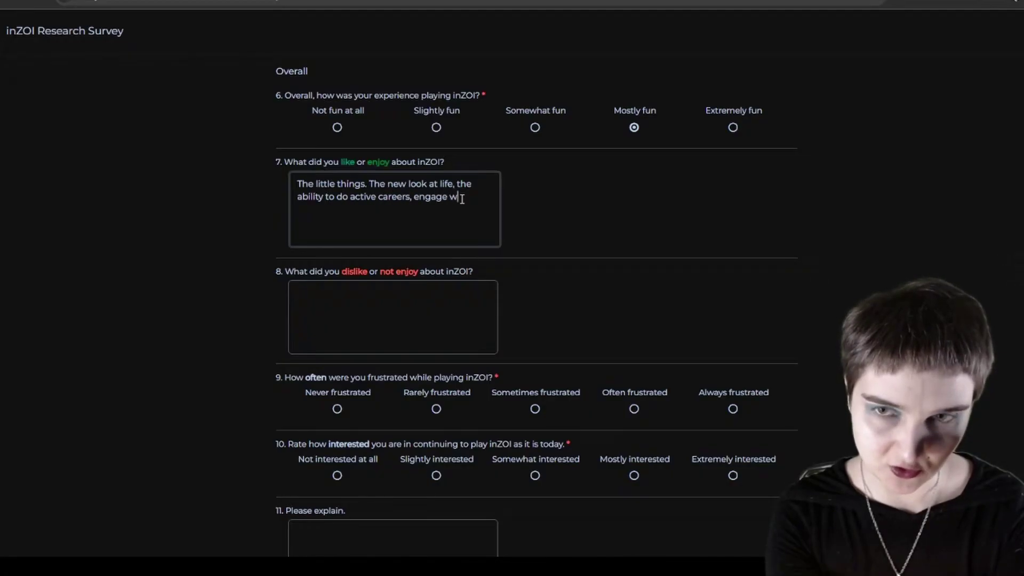
{"action": "type", "text": "ith weather "}
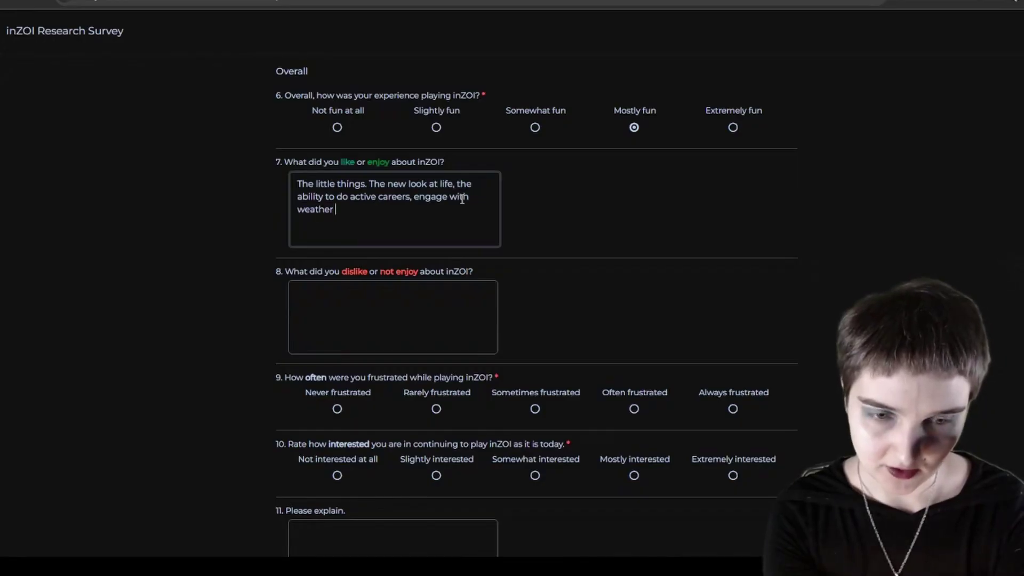
{"action": "type", "text": "and s"}
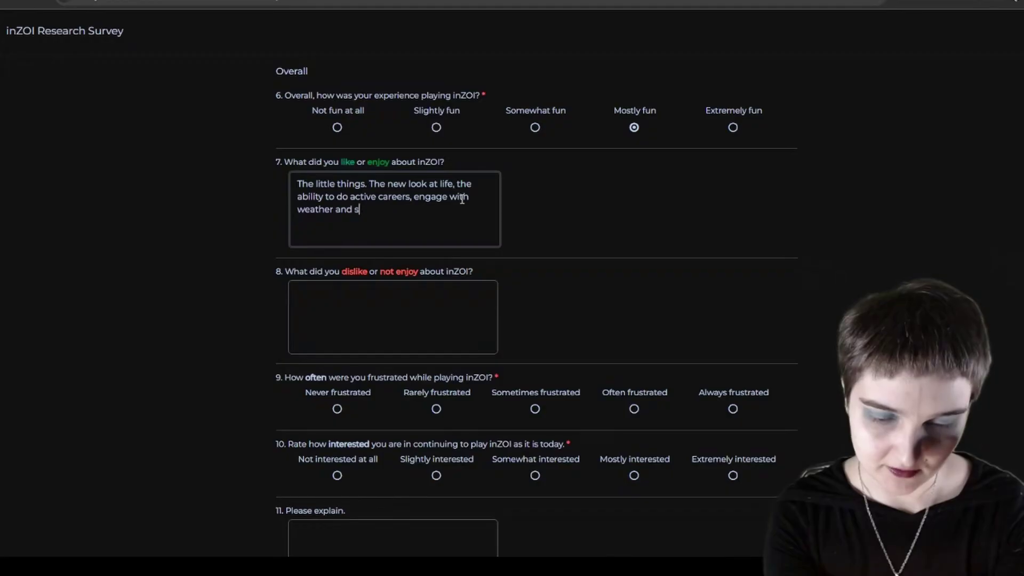
{"action": "type", "text": "imilar out of the"}
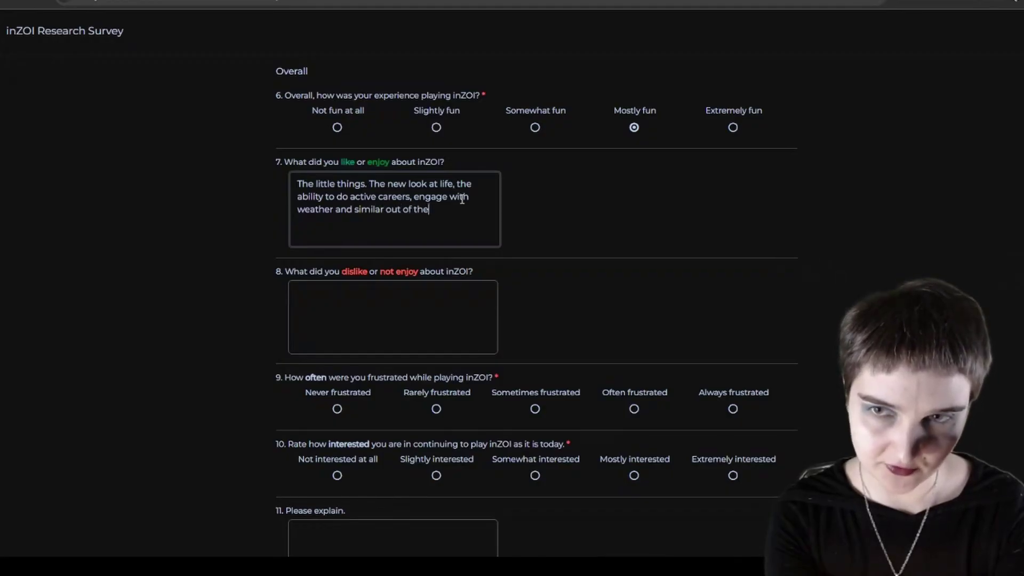
{"action": "type", "text": " box. "}
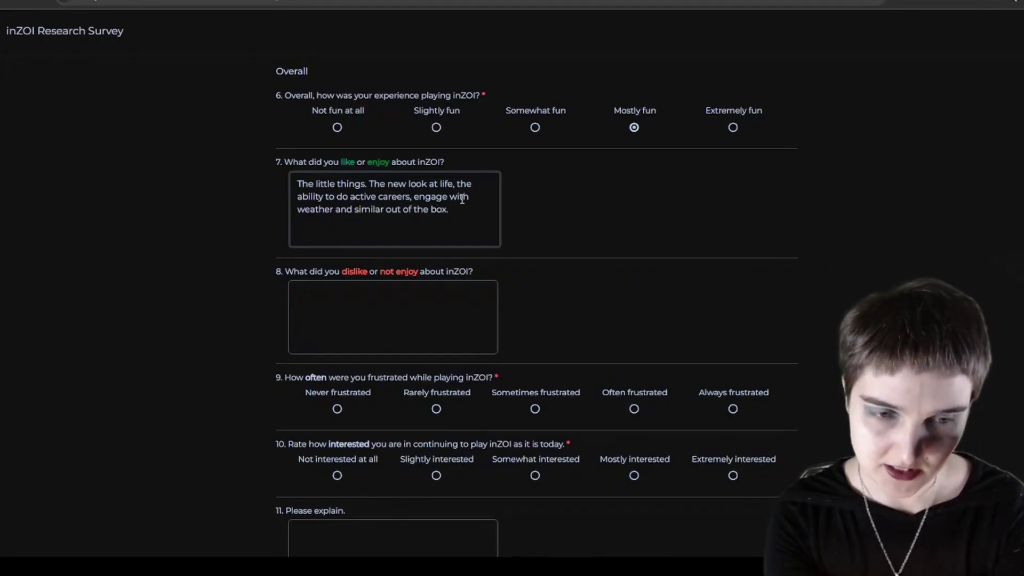
Step: Add to answer 7: "The fact that INzoi's lifespan is actually quite short which makes you prioritize what you're doing."
{"action": "type", "text": "The fac"}
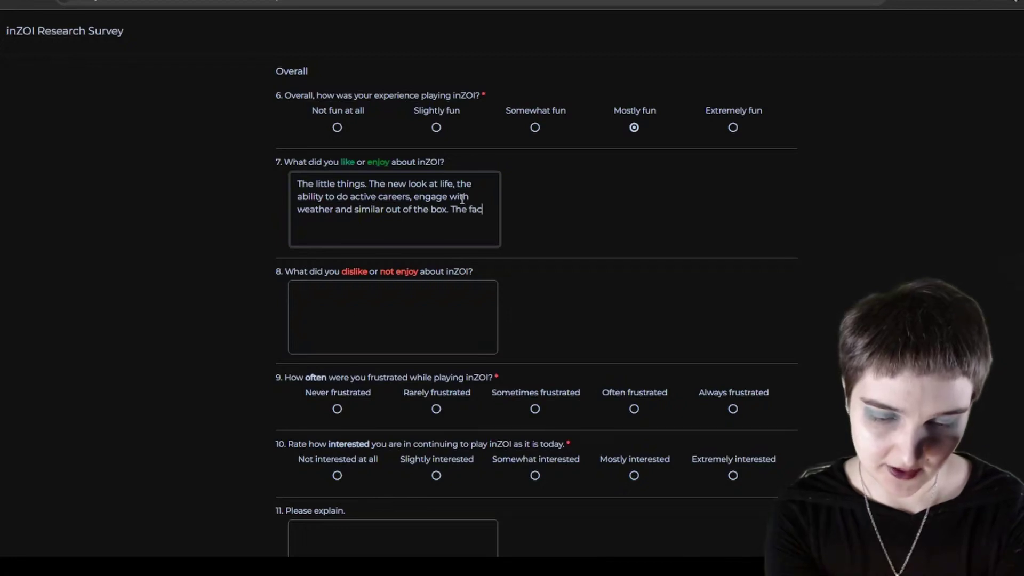
{"action": "type", "text": "t that INzoi;"}
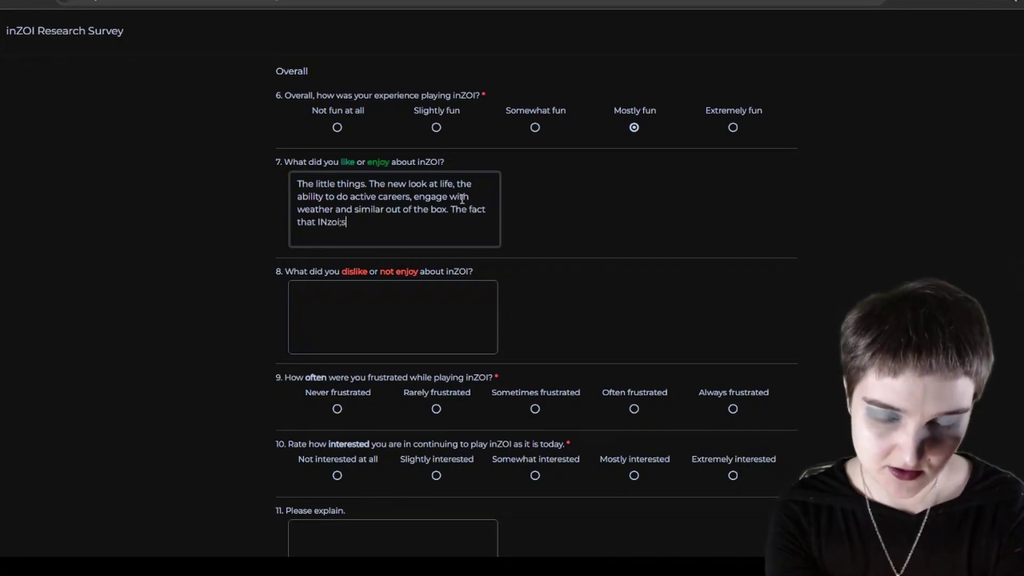
{"action": "type", "text": "s lif"}
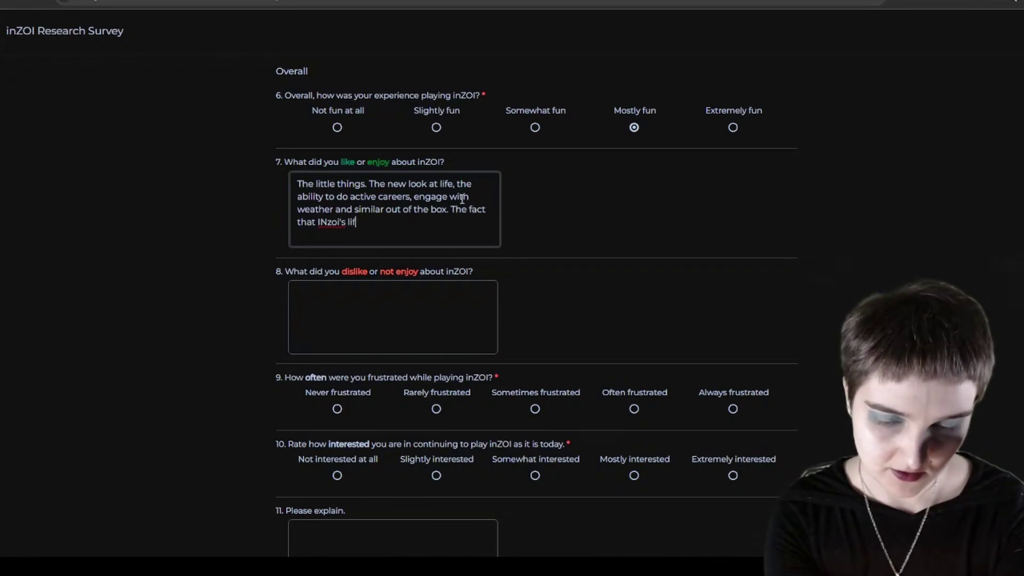
{"action": "type", "text": "espan is actually qu"}
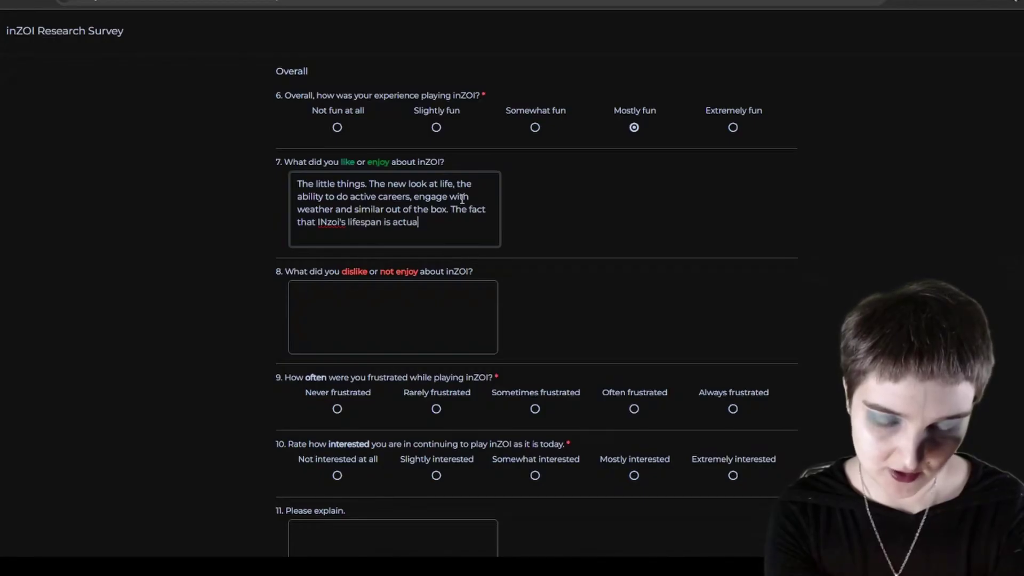
{"action": "type", "text": "ite shor"}
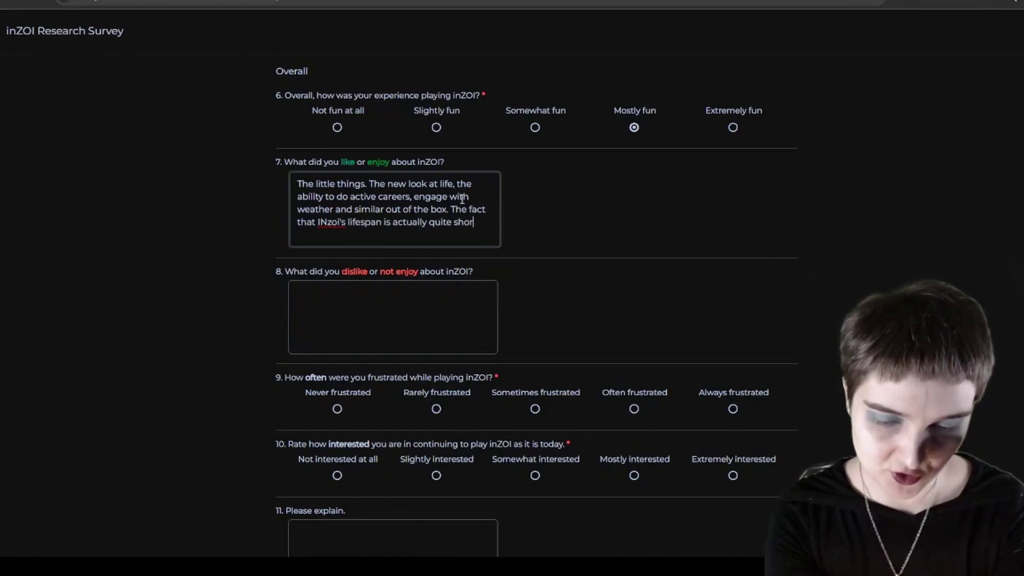
{"action": "type", "text": "t which makes"}
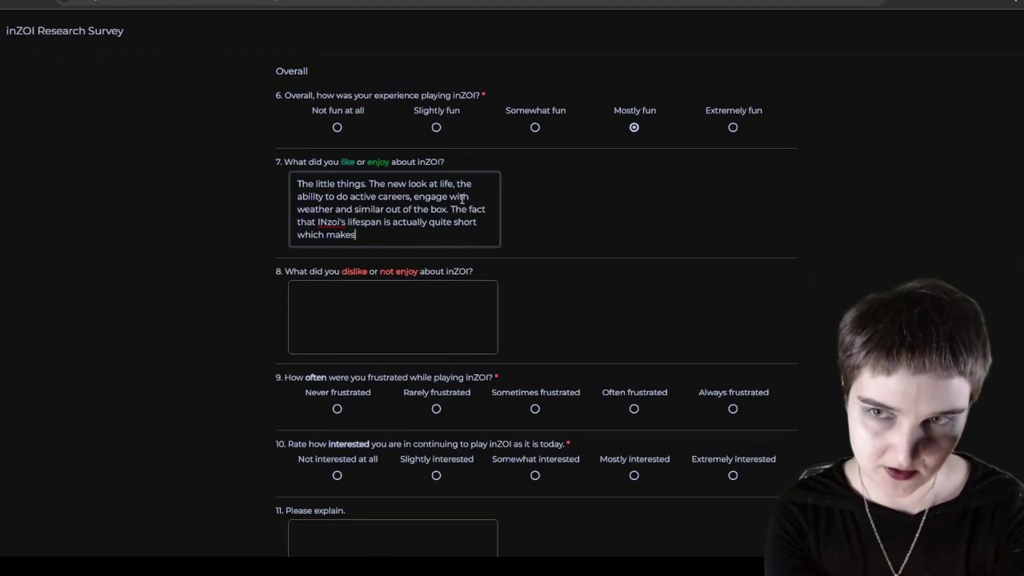
{"action": "type", "text": " you prior"}
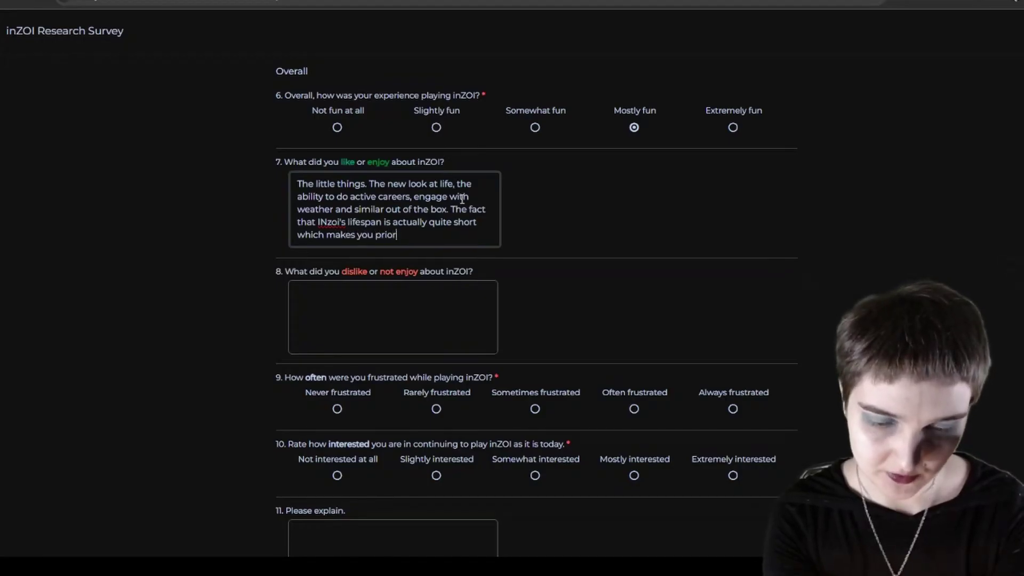
{"action": "type", "text": "itize what yo"}
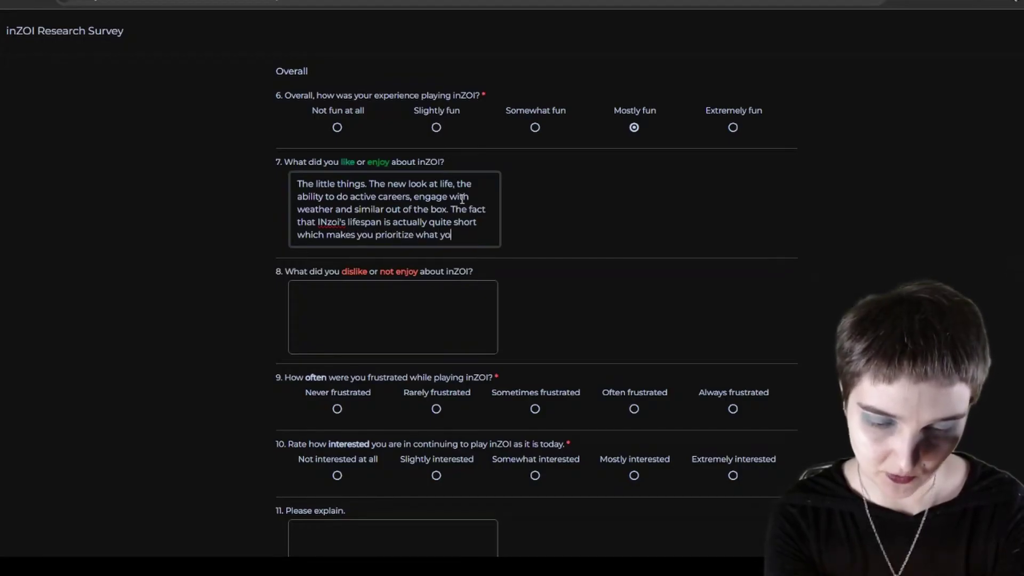
{"action": "type", "text": "u're doing."}
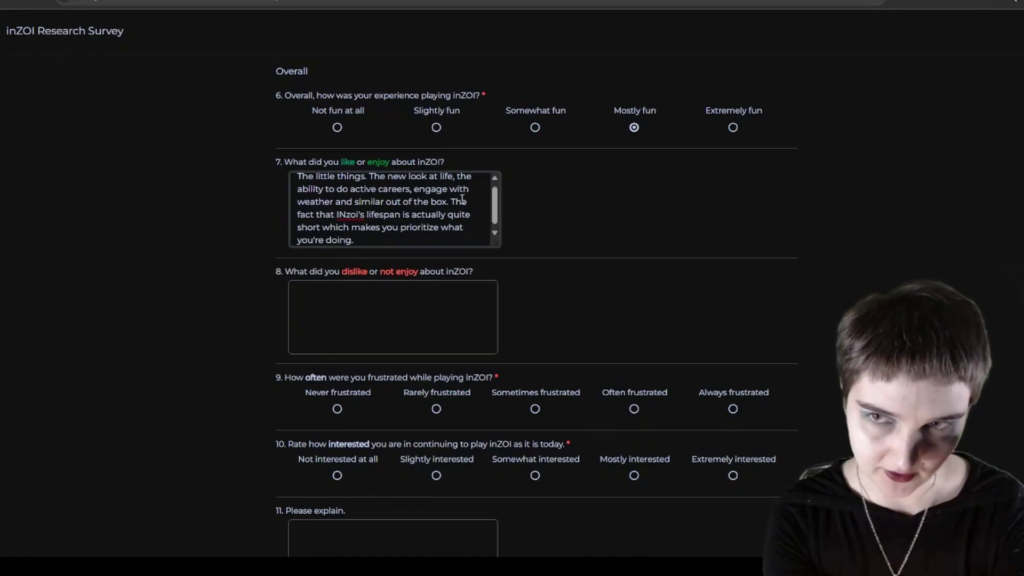
Step: Extend answer 7 with "Things that surprised me like sleepwalking, the lifestage of a middle-schooler, for example,"
{"action": "type", "text": " Things tha"}
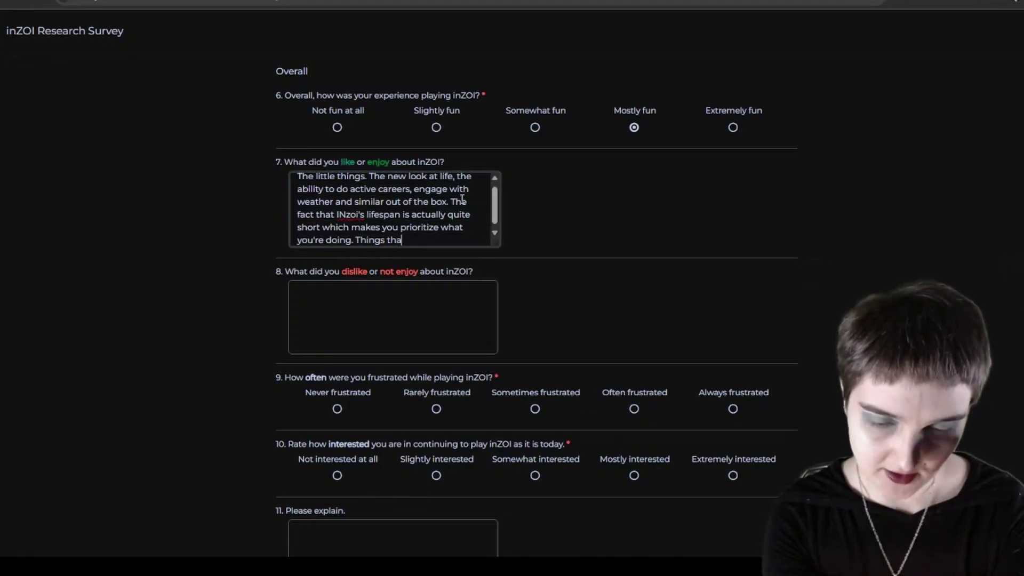
{"action": "type", "text": "t surprised me like"}
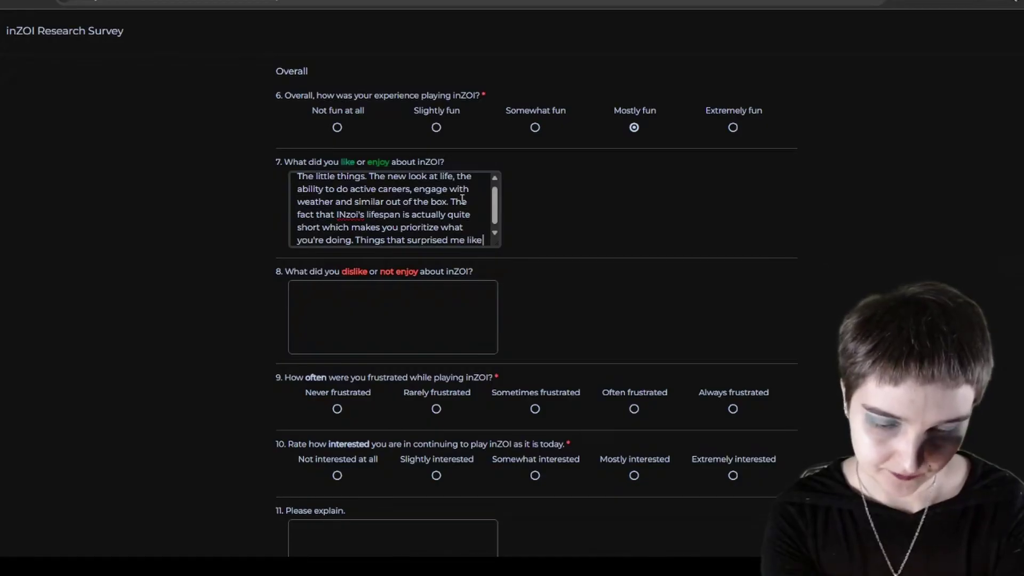
{"action": "type", "text": " sleepwalking, "}
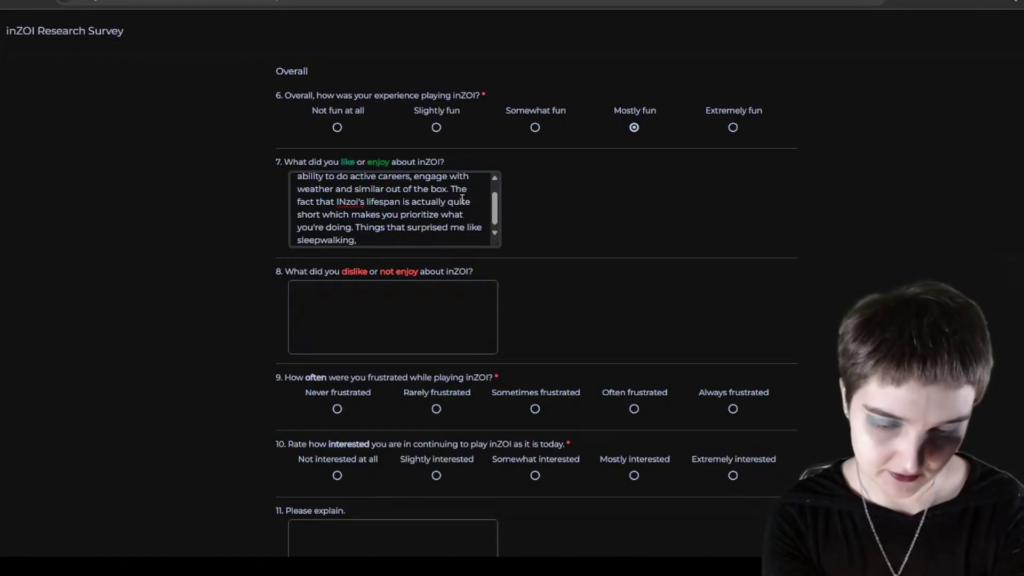
{"action": "type", "text": "the lifestag"}
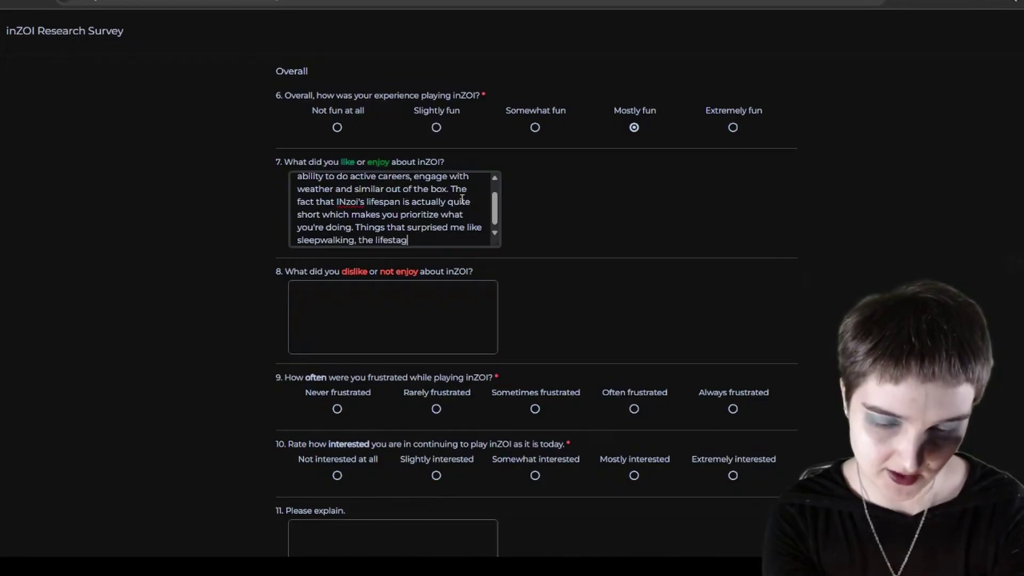
{"action": "type", "text": "e of a middle-s"}
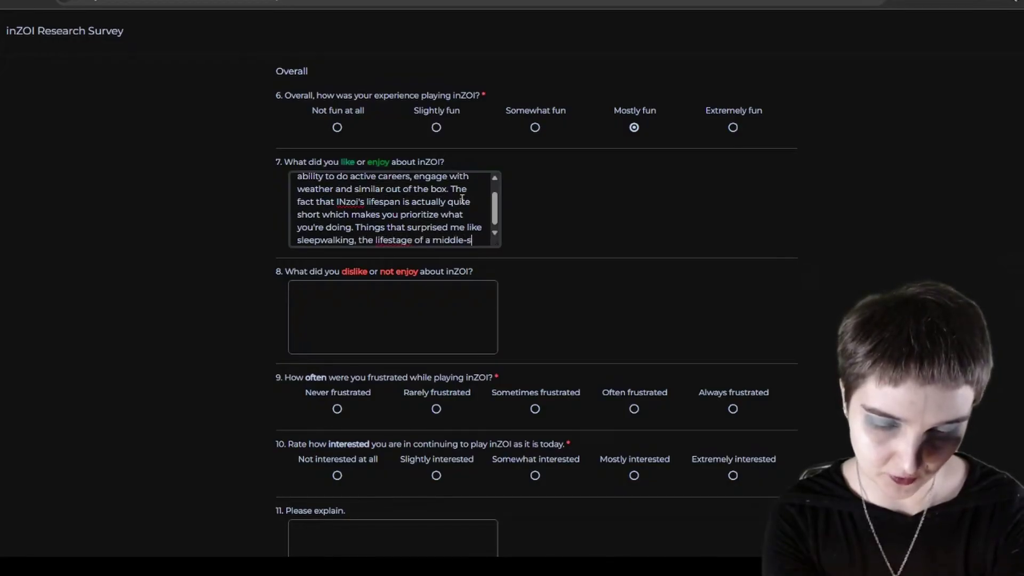
{"action": "type", "text": "chooler, for e"}
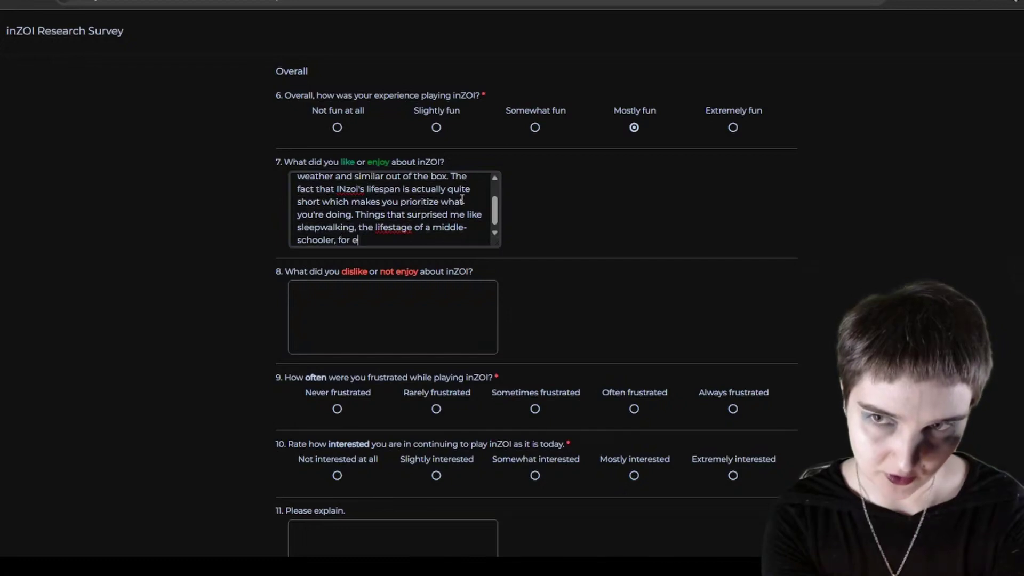
{"action": "type", "text": "xample, t"}
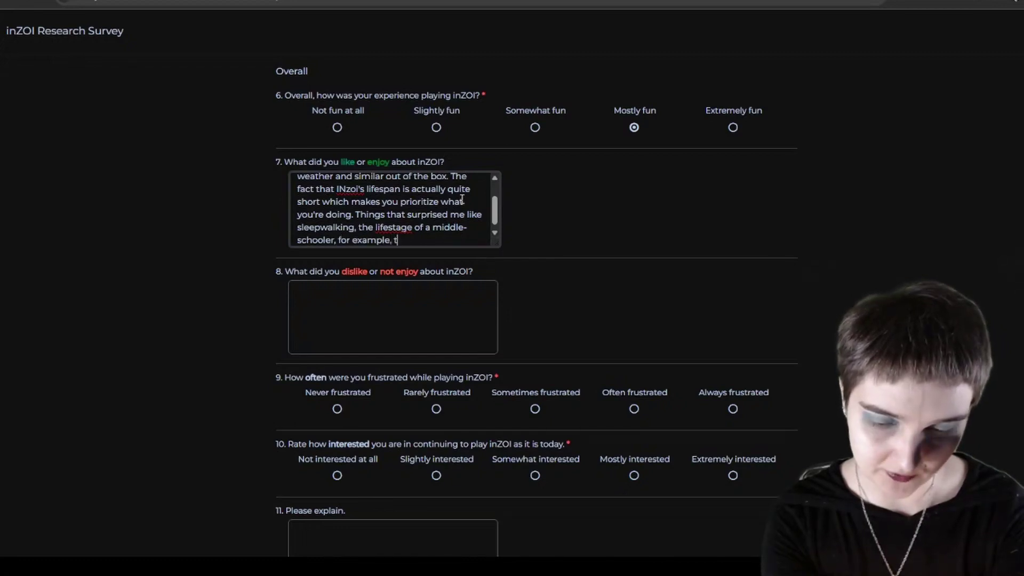
Step: Complete the sentence in answer 7 with "there being a mid-life stage between an adult and an elder."
{"action": "type", "text": "here being a m"}
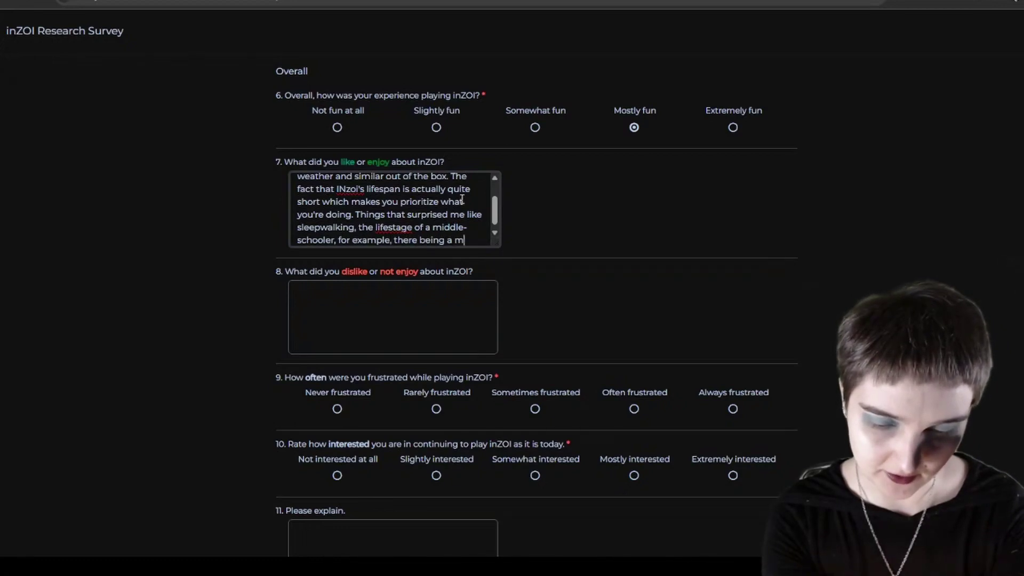
{"action": "type", "text": "id-life space"}
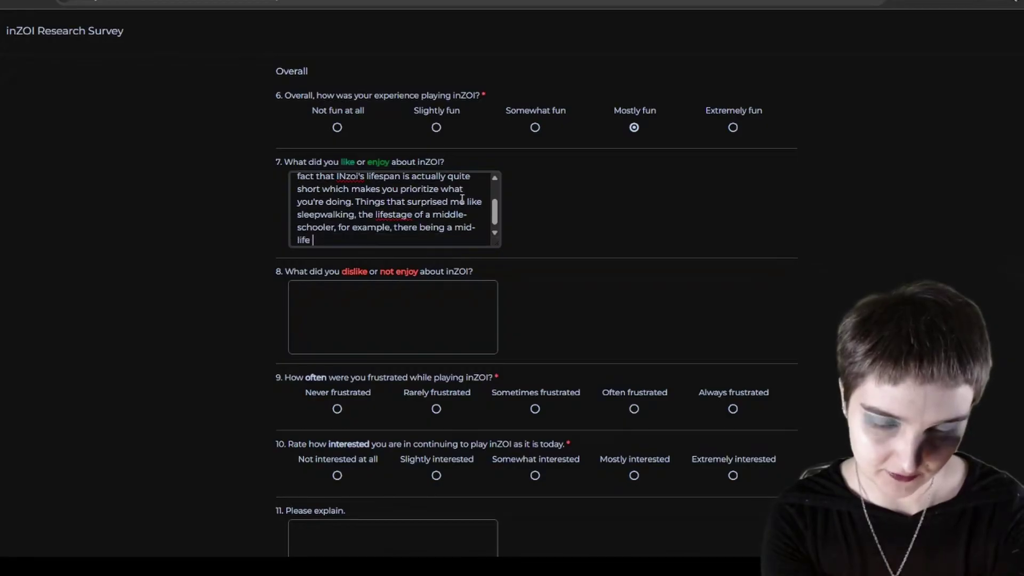
{"action": "key", "text": "BackSpace"}
{"action": "key", "text": "BackSpace"}
{"action": "type", "text": "ge be"}
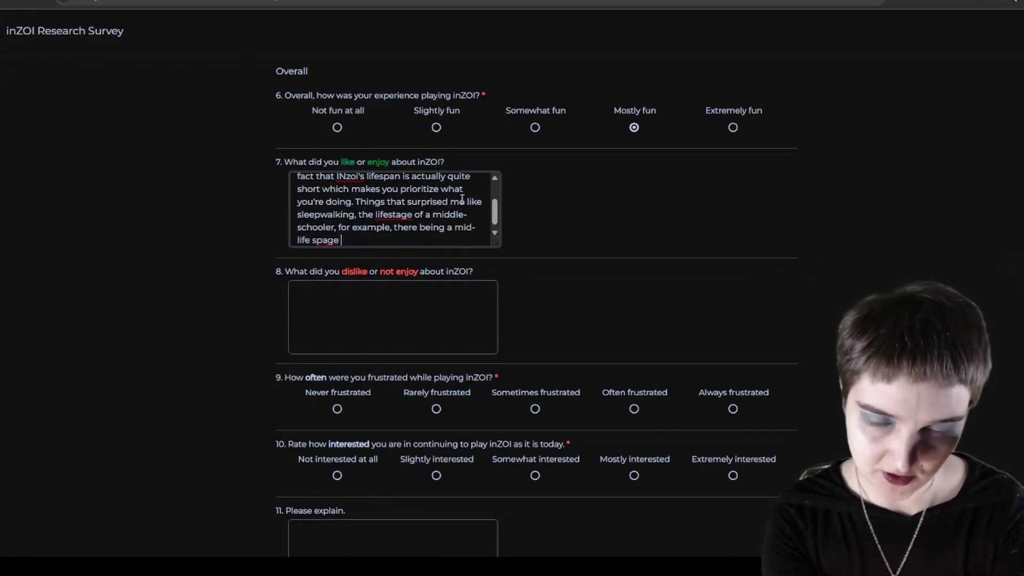
{"action": "key", "text": "BackSpace"}
{"action": "key", "text": "BackSpace"}
{"action": "key", "text": "BackSpace"}
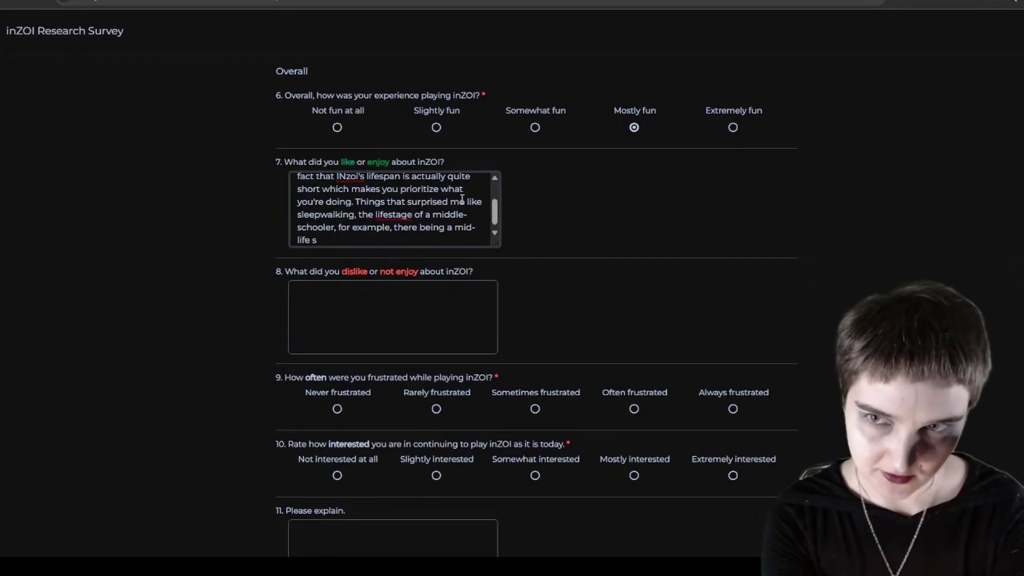
{"action": "type", "text": "between"}
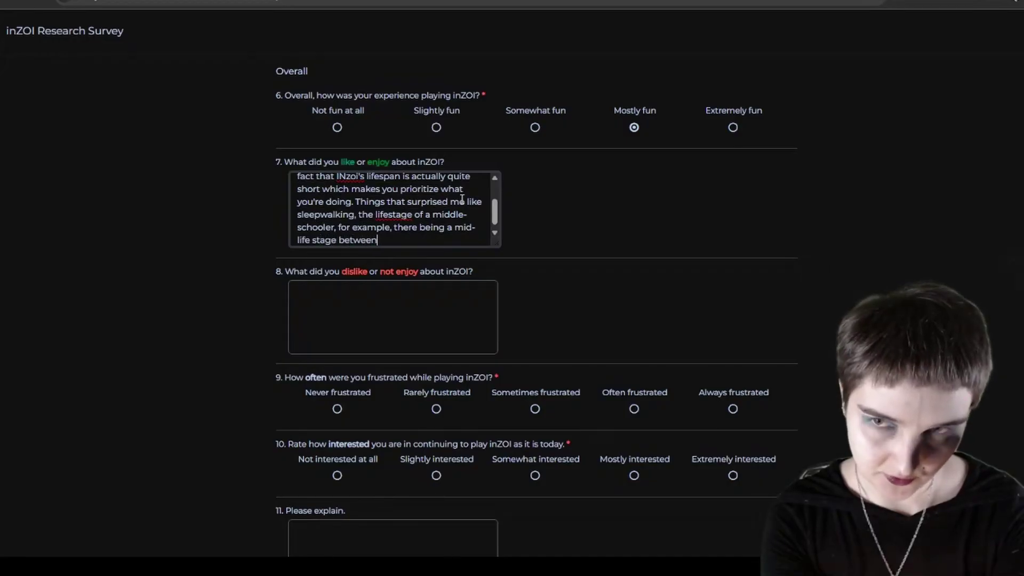
{"action": "type", "text": " an adult a"}
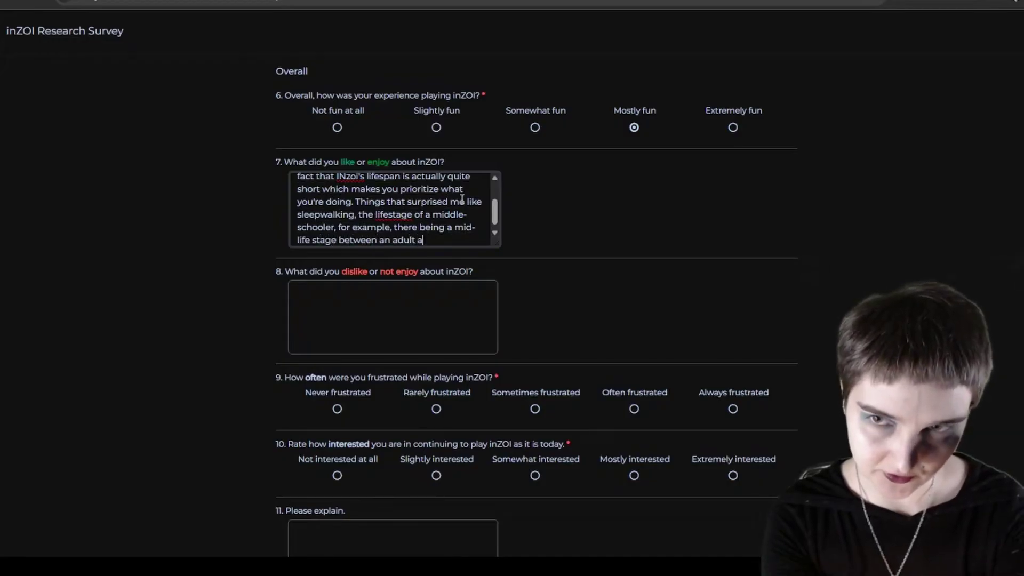
{"action": "type", "text": "nd an elder."}
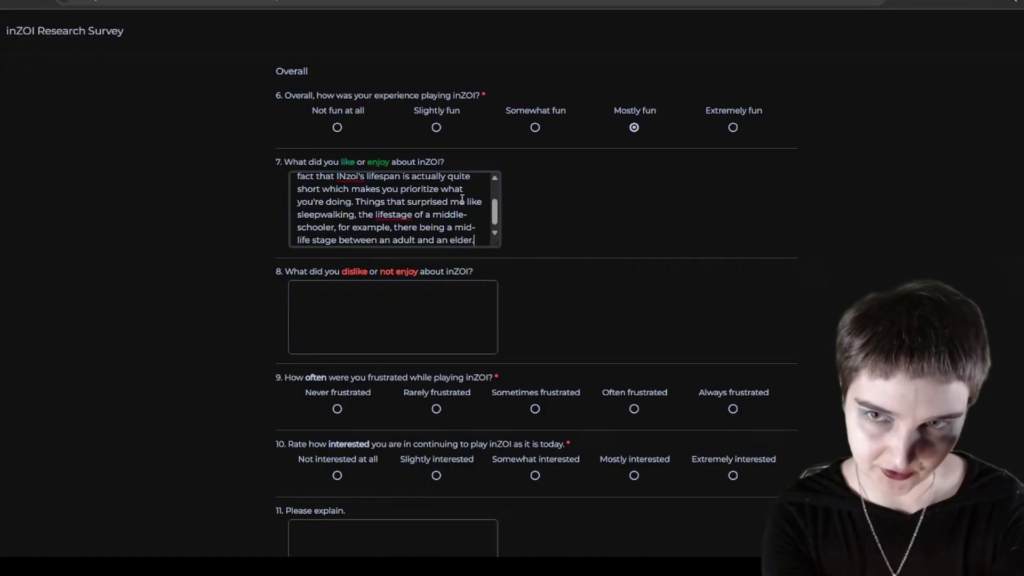
Step: Correct the capitalization of "INzoi's" to "Inzoi's" in answer 7 and return to the end of the text
{"action": "key", "text": "Up"}
{"action": "key", "text": "ctrl+Left"}
{"action": "key", "text": "ctrl+Left"}
{"action": "key", "text": "ctrl+Left"}
{"action": "key", "text": "ctrl+Left"}
{"action": "key", "text": "ctrl+Left"}
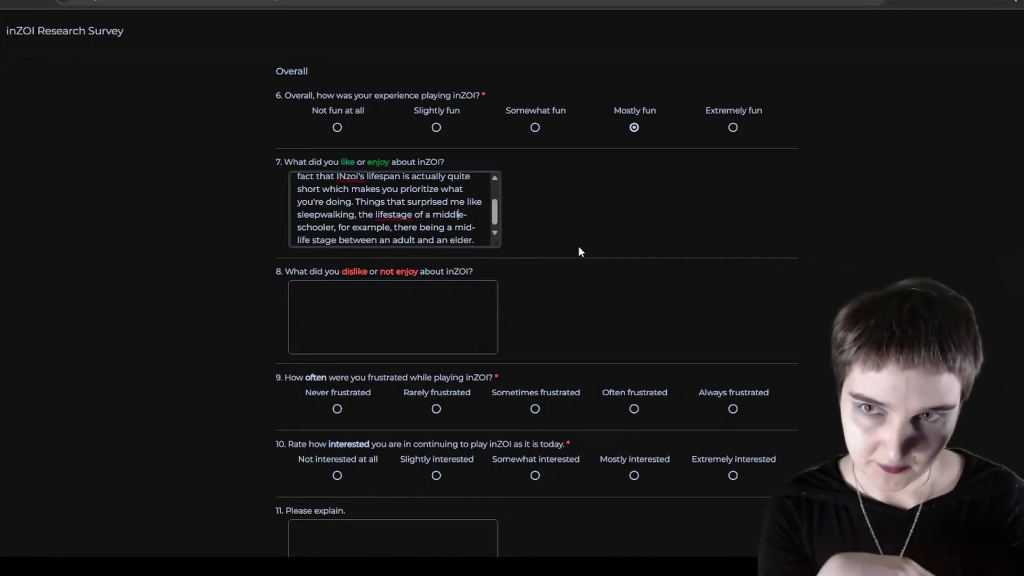
{"action": "key", "text": "Up"}
{"action": "key", "text": "Up"}
{"action": "key", "text": "Up"}
{"action": "key", "text": "Left"}
{"action": "key", "text": "Left"}
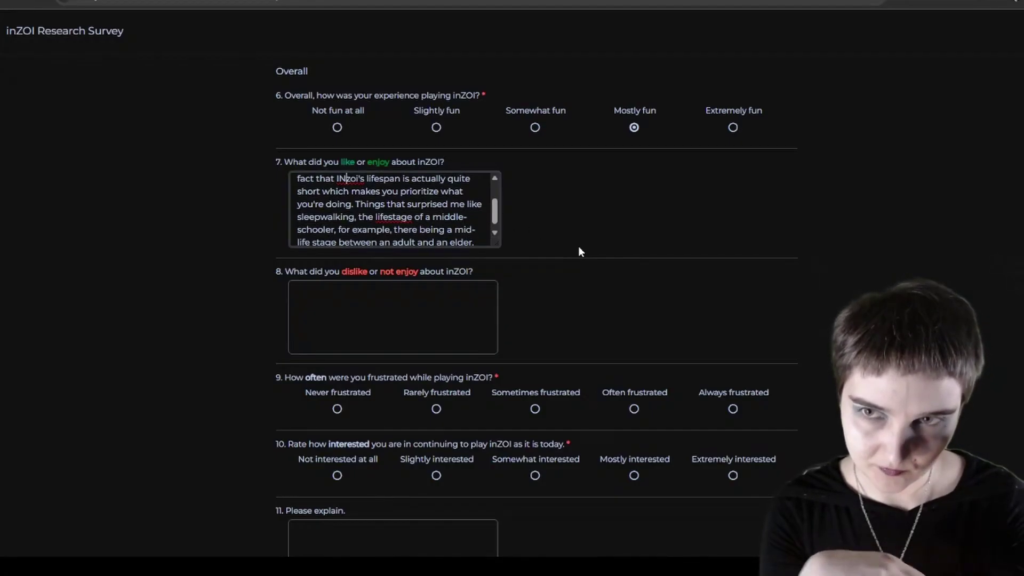
{"action": "key", "text": "BackSpace"}
{"action": "type", "text": "n"}
{"action": "key", "text": "ctrl+End"}
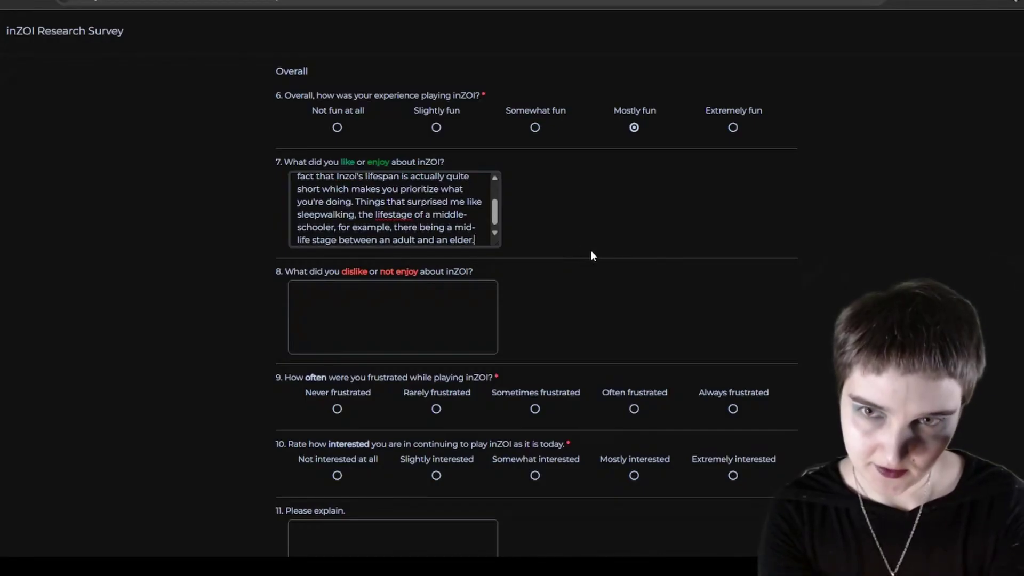
Step: Add to answer 7: "Inzois recommending therapy to each other, which becomes a schedulable item."
{"action": "key", "text": "Return"}
{"action": "type", "text": "Inzoi"}
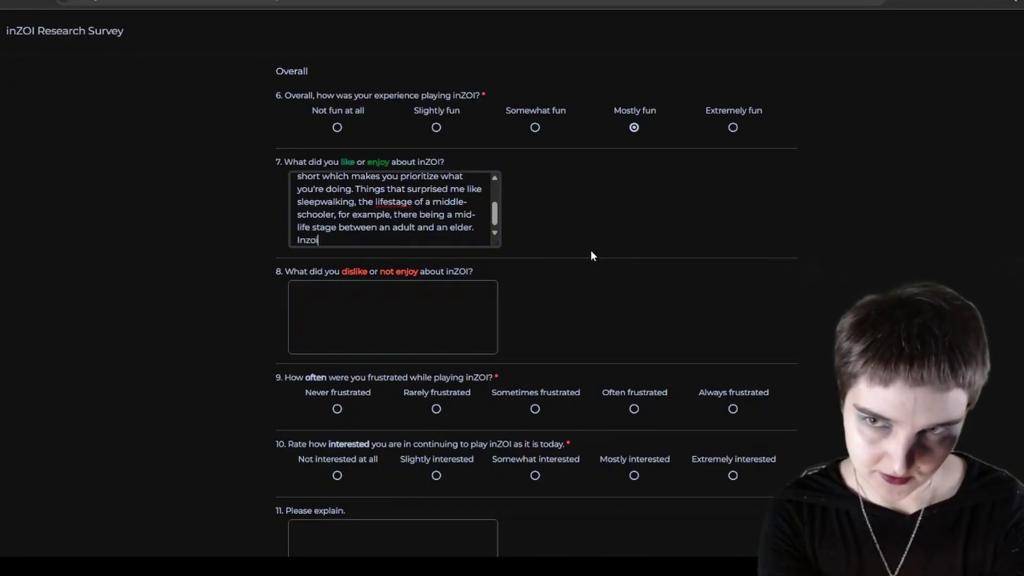
{"action": "type", "text": "s reco"}
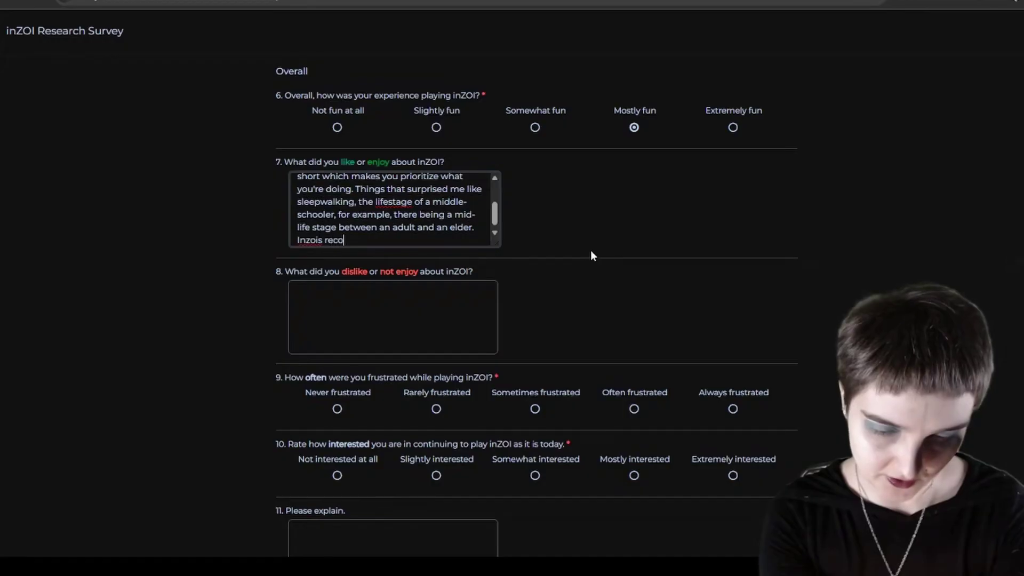
{"action": "type", "text": "mmending therap"}
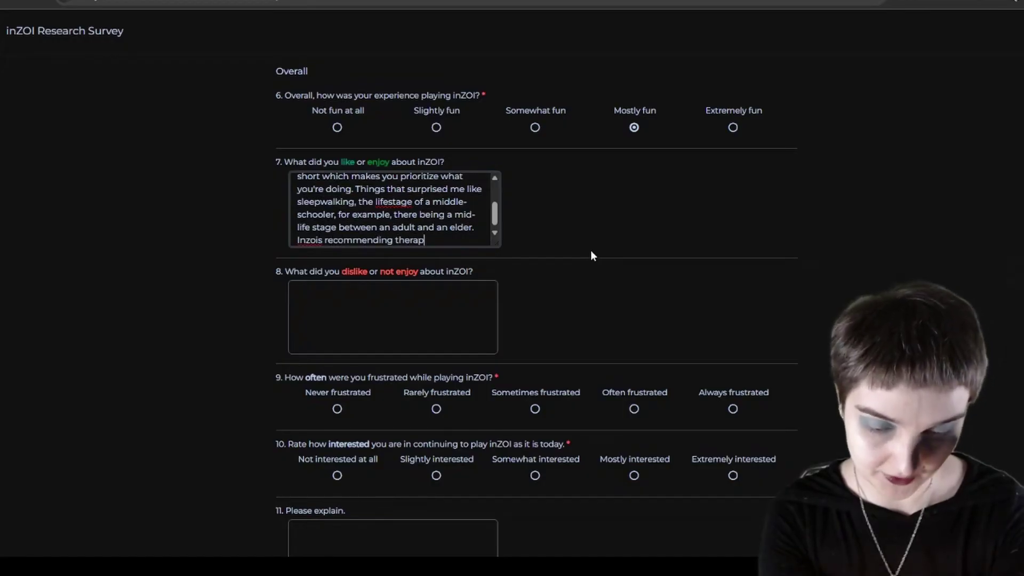
{"action": "type", "text": "y to each other"}
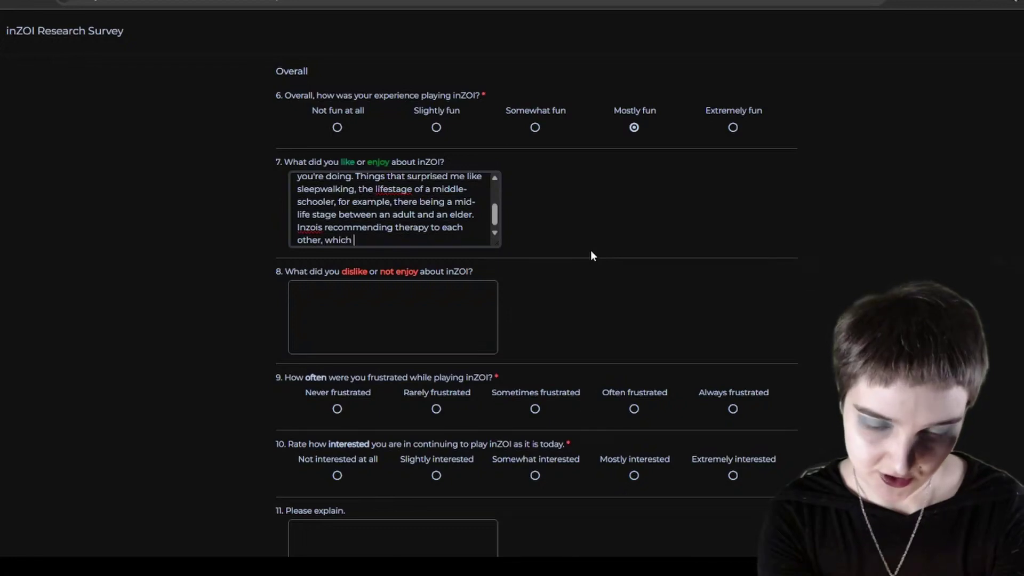
{"action": "type", "text": ", which becomes an"}
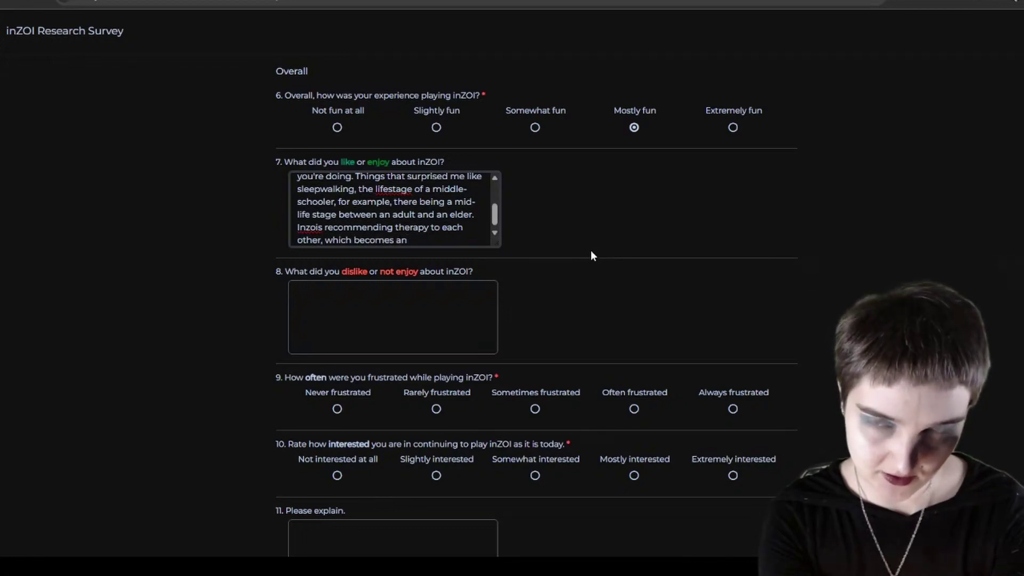
{"action": "key", "text": "BackSpace"}
{"action": "type", "text": " schedulab"}
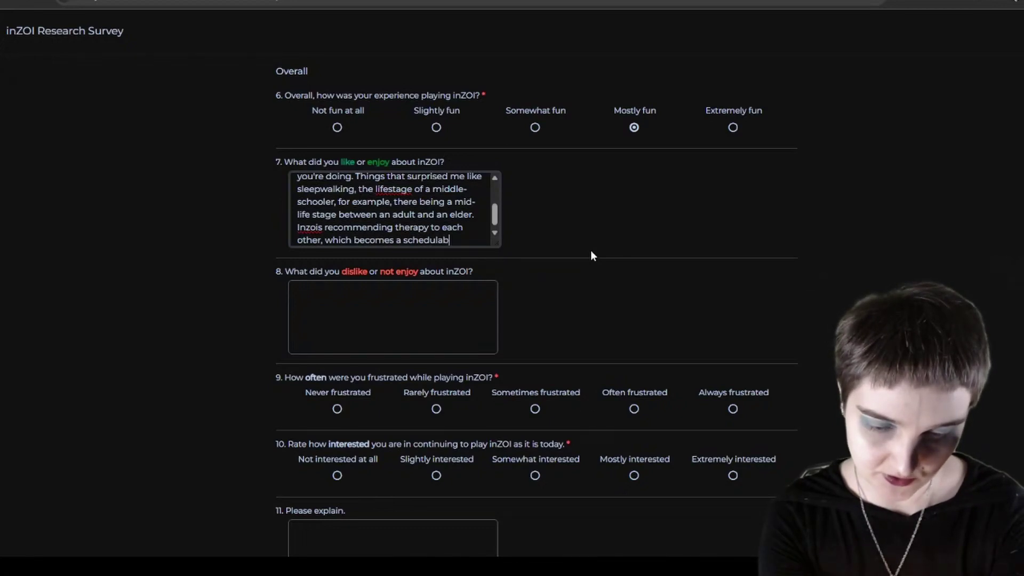
{"action": "type", "text": "le item"}
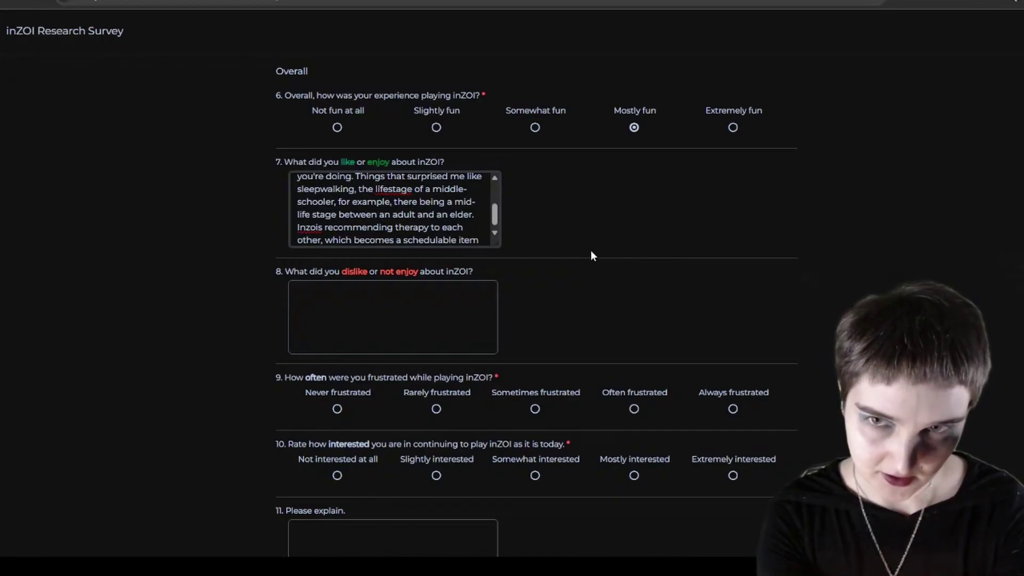
{"action": "type", "text": "."}
Step: Start a new paragraph in answer 7: "In general, live mode. It is still quite sparse at the moment, making the game feel a bit shallow"
{"action": "key", "text": "Return"}
{"action": "key", "text": "Return"}
{"action": "type", "text": "In g"}
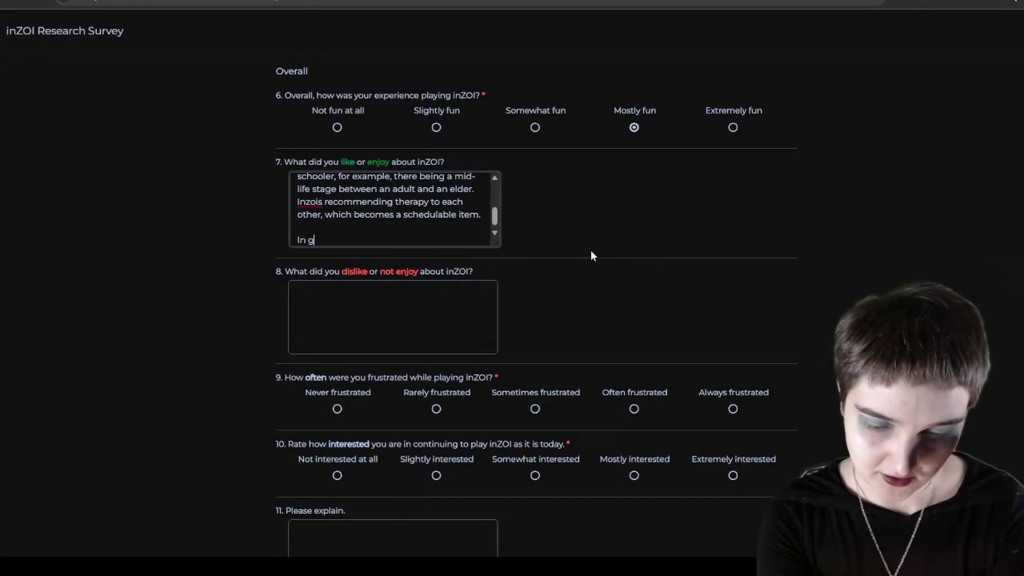
{"action": "type", "text": "eneral, li"}
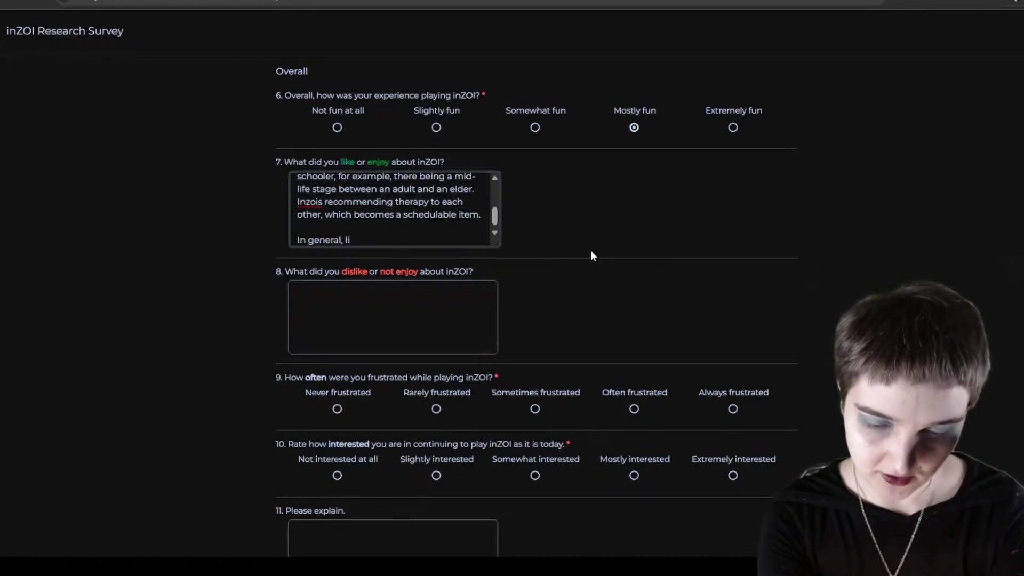
{"action": "type", "text": "ve mode. "}
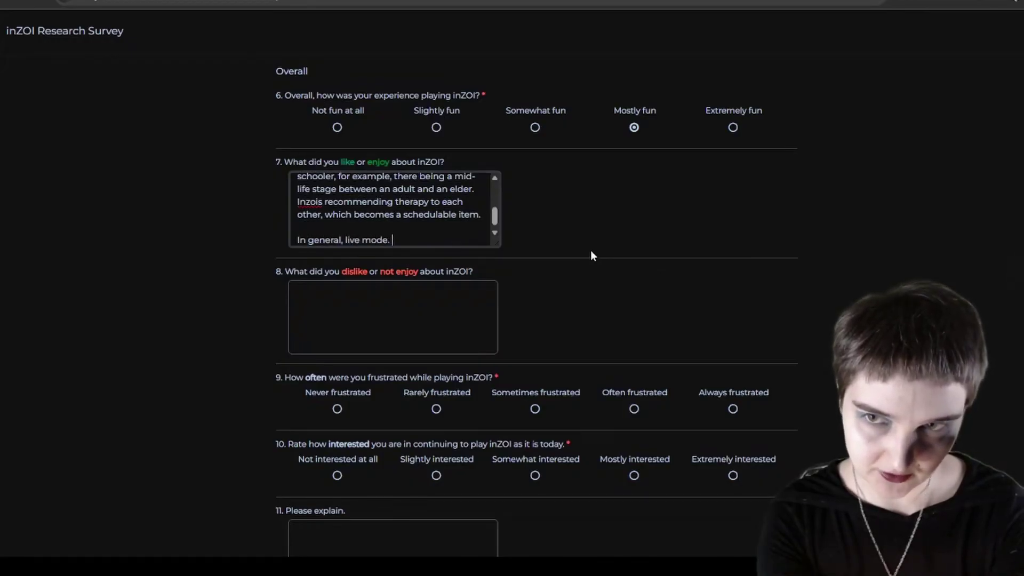
{"action": "type", "text": "It is still "}
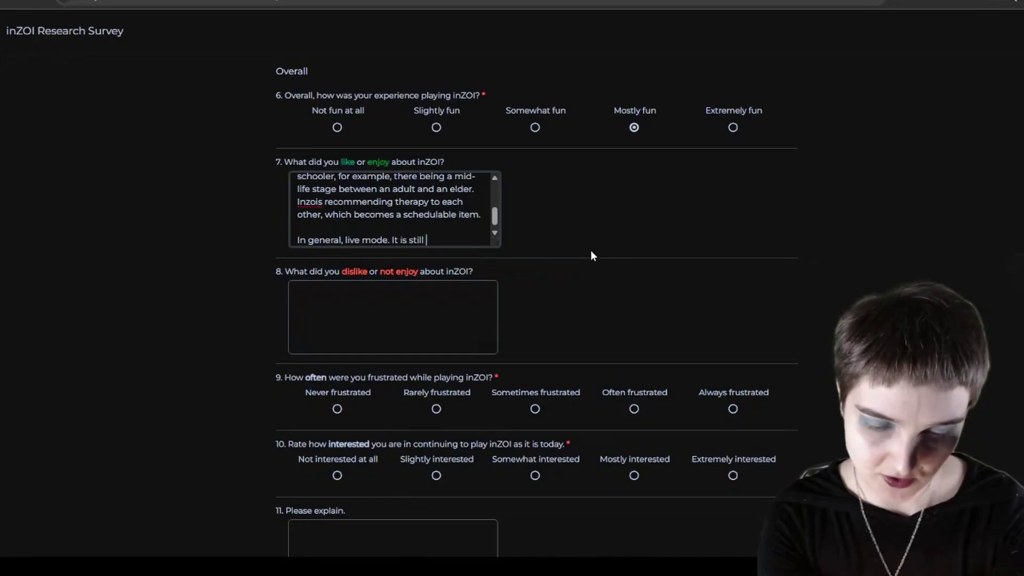
{"action": "type", "text": "quite sparse"}
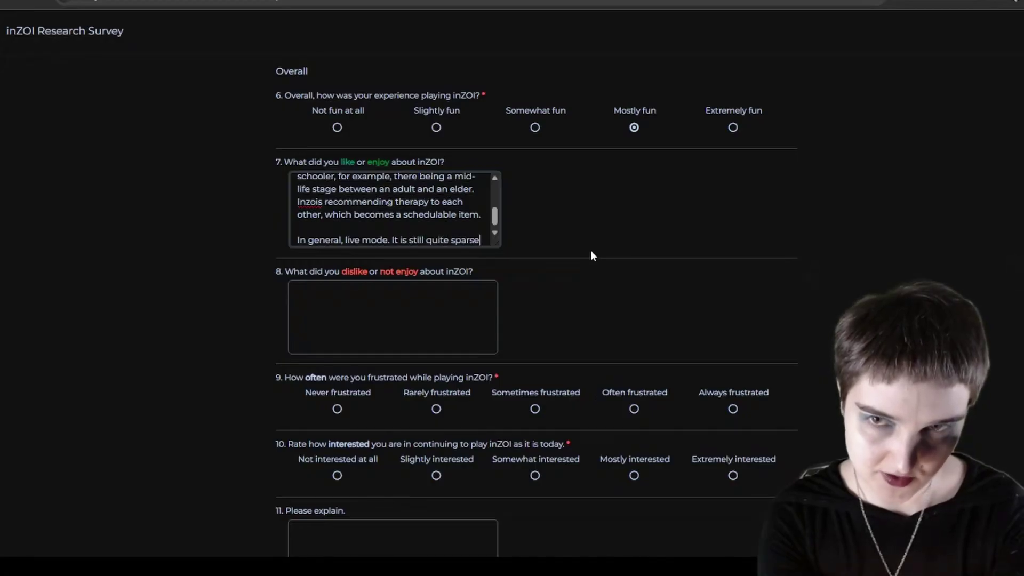
{"action": "type", "text": " at the moment"}
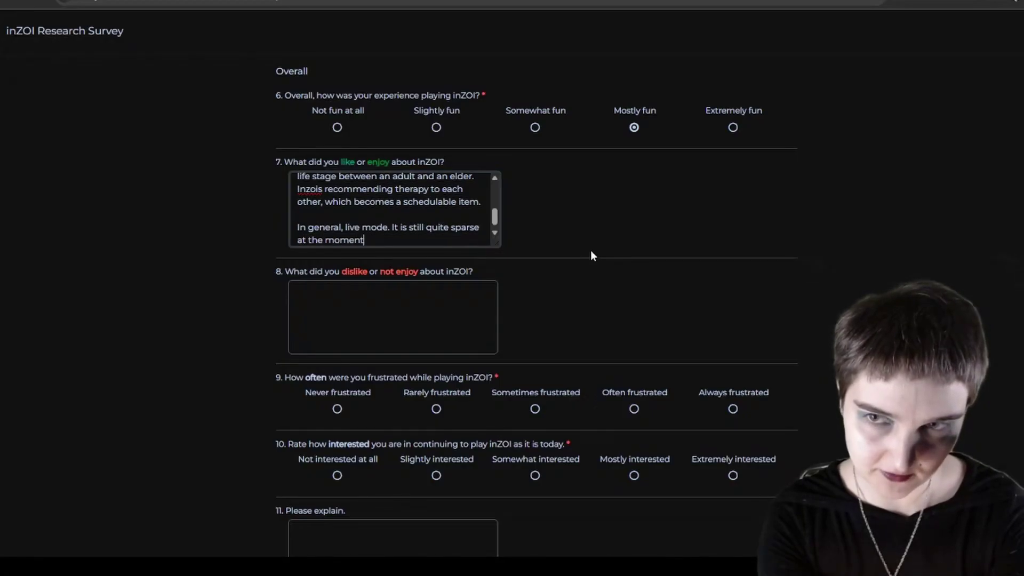
{"action": "type", "text": ", making t"}
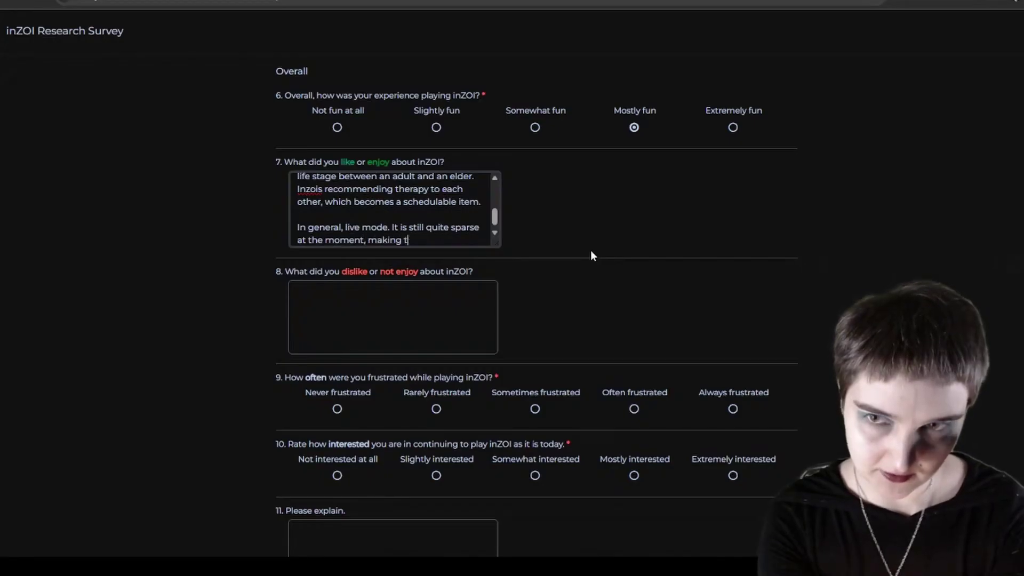
{"action": "type", "text": "he game feel a "}
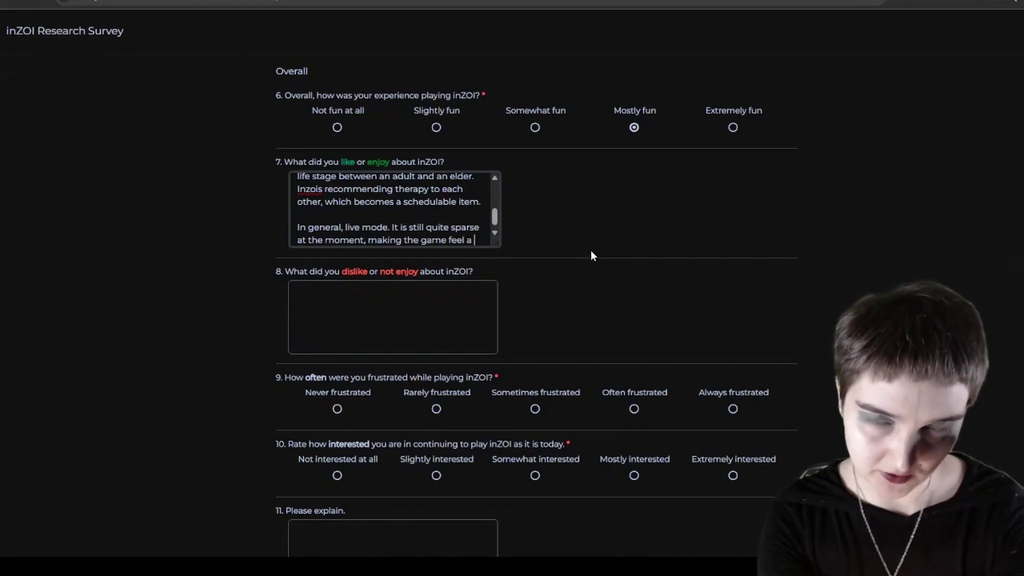
{"action": "type", "text": "bit shallow"}
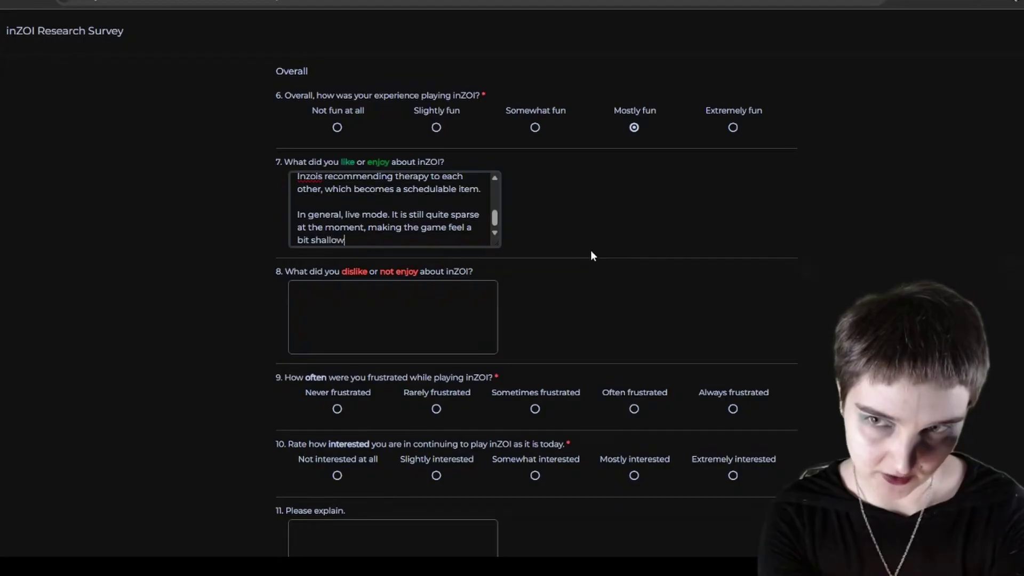
Step: Finish answer 7 with ", but I have a good feeling that the developers will expand on it as it goes."
{"action": "type", "text": ", but I have"}
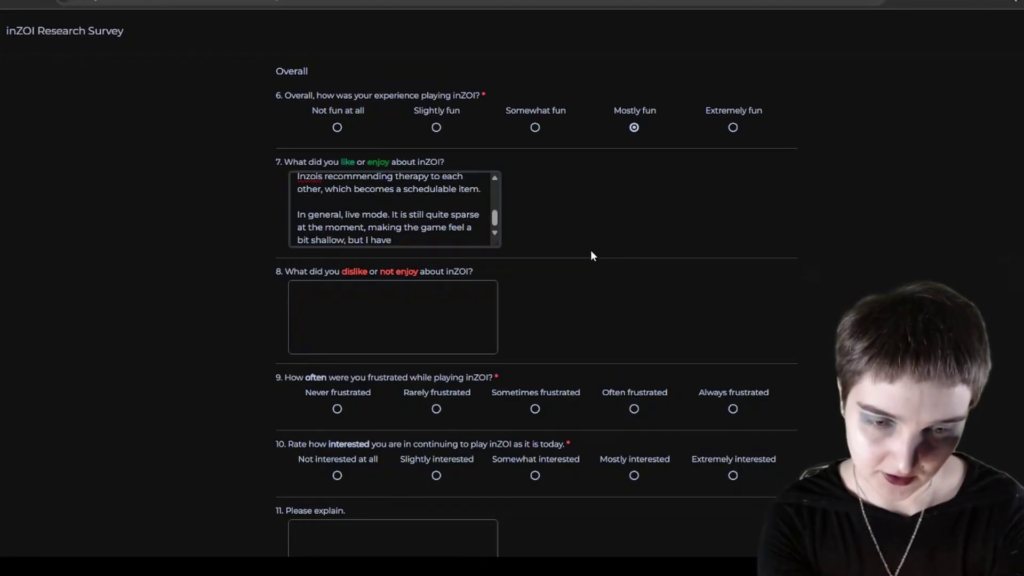
{"action": "type", "text": " a good feel"}
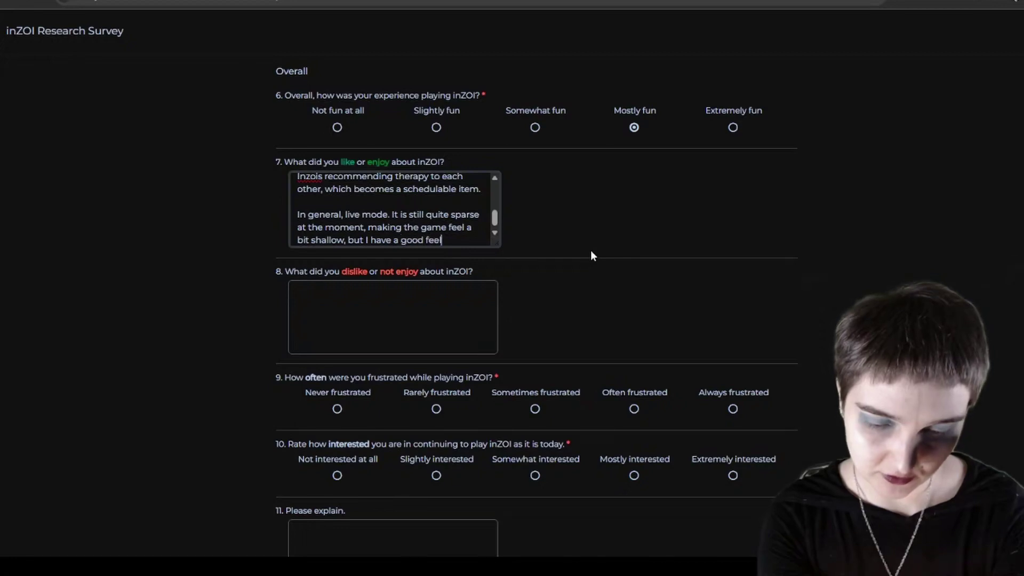
{"action": "type", "text": "ing that the d"}
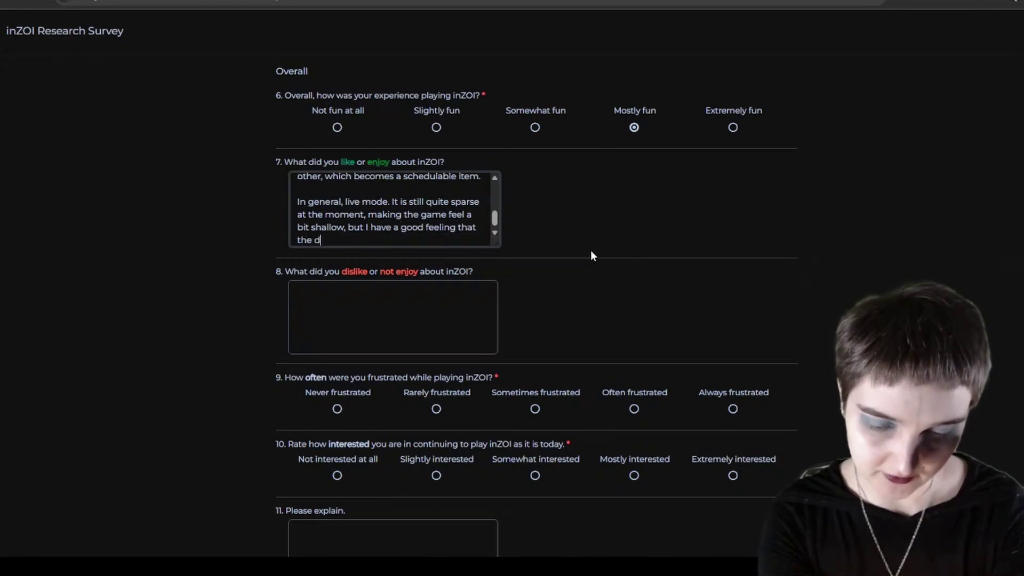
{"action": "type", "text": "evelopers will "}
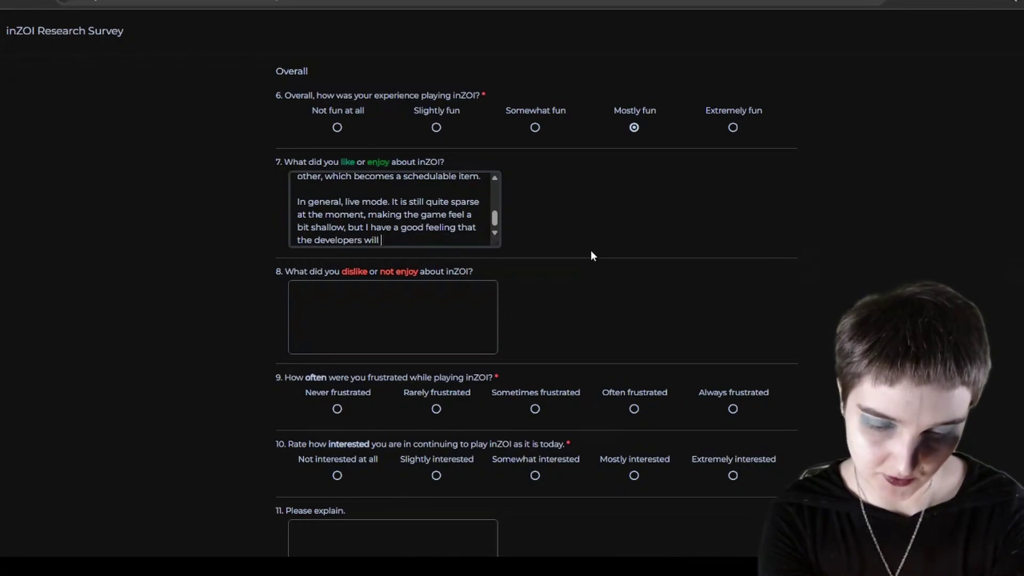
{"action": "type", "text": "expand on it"}
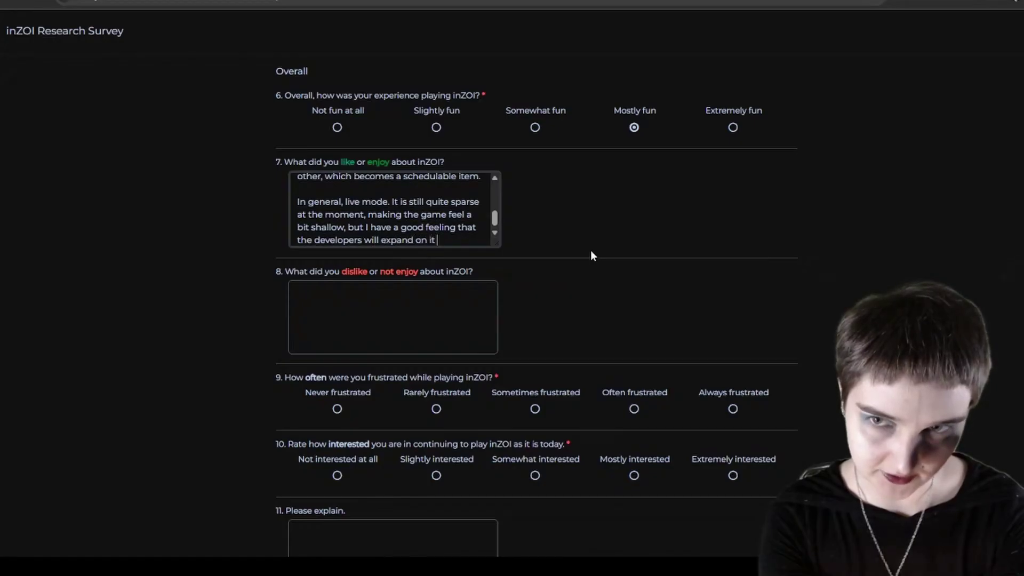
{"action": "type", "text": " a"}
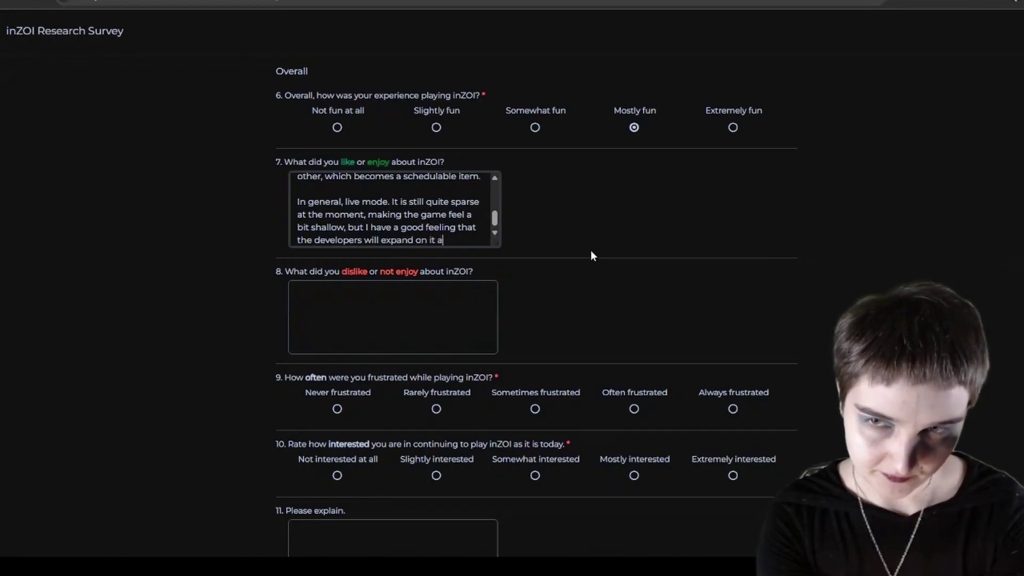
{"action": "type", "text": "s it goes."}
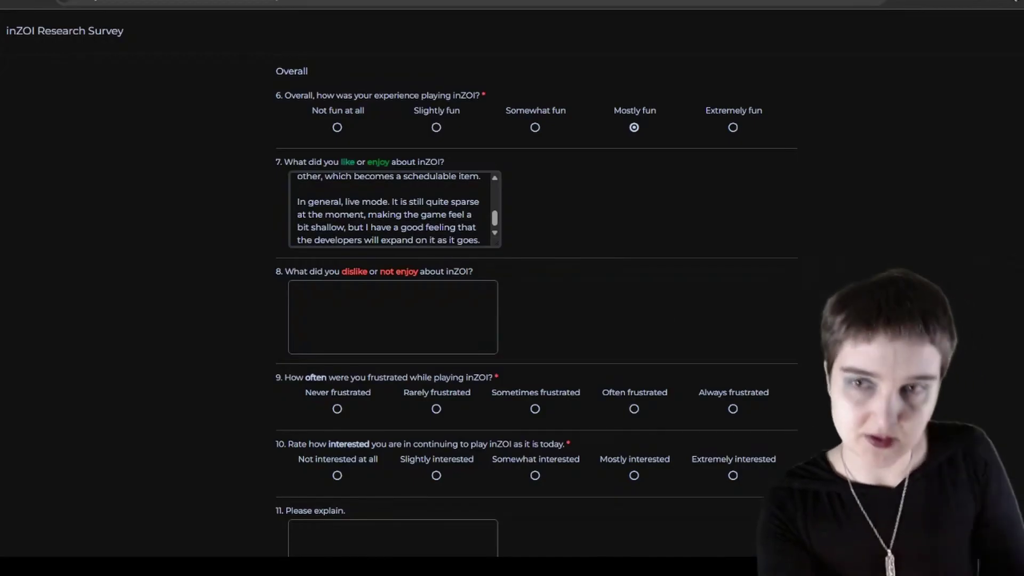
Step: Begin answer 8, about what was disliked, with "Build mode is extra awkward."
{"action": "scroll", "coordinate": [383, 283], "scroll_direction": "down", "scroll_amount": 1}
{"action": "left_click", "coordinate": [383, 275]}
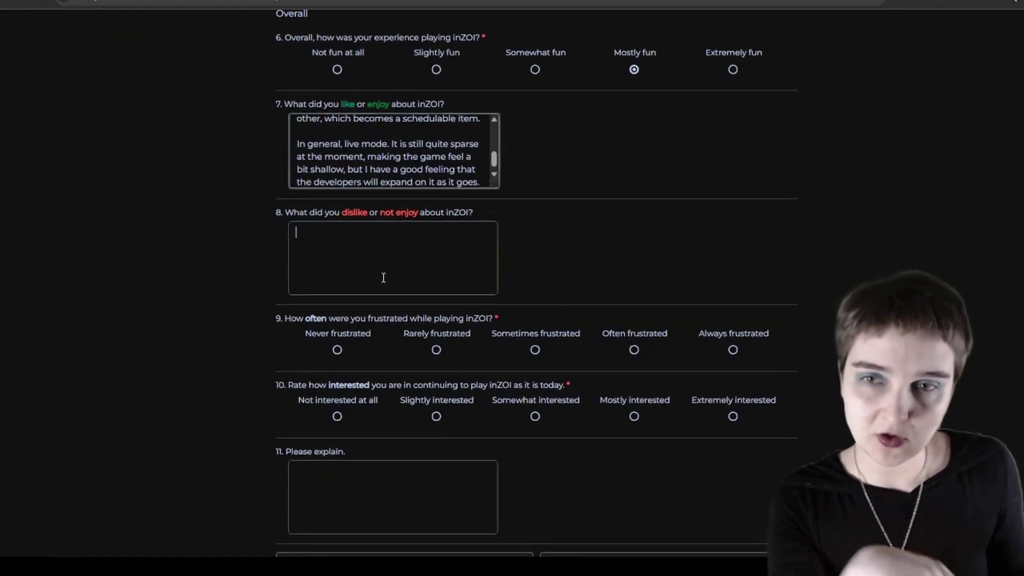
{"action": "type", "text": "B"}
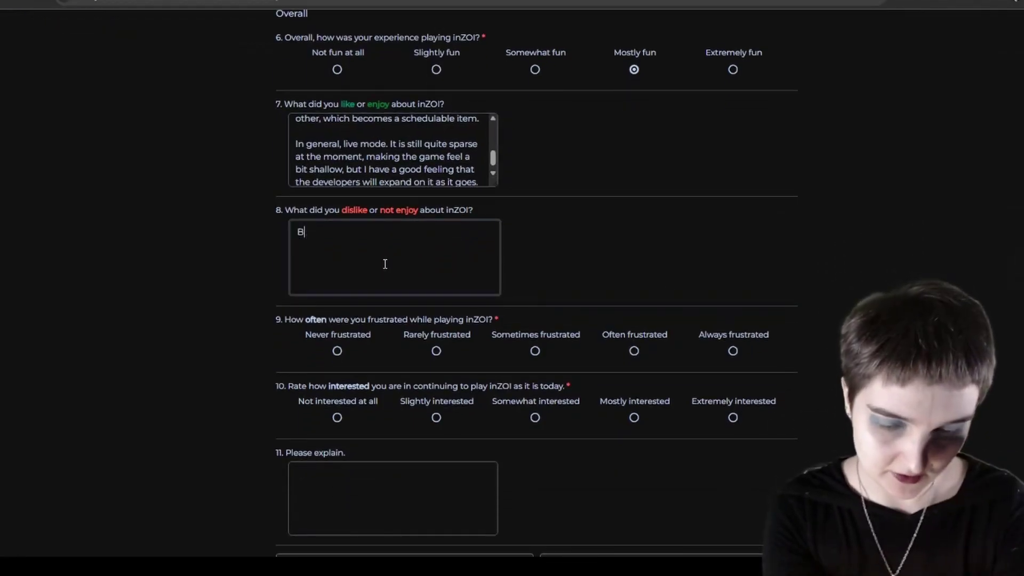
{"action": "type", "text": "uild mode is "}
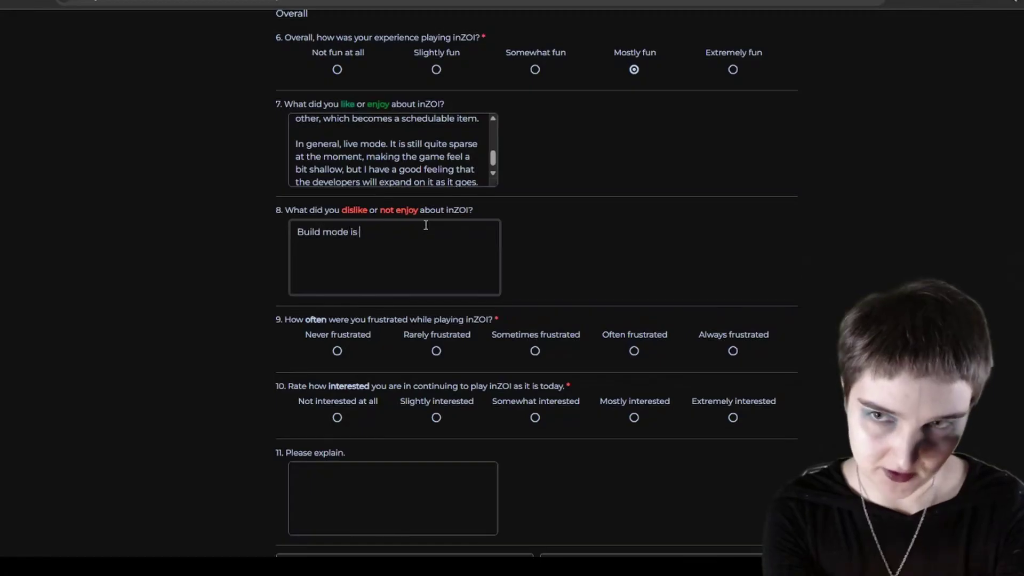
{"action": "type", "text": "extra awkward."}
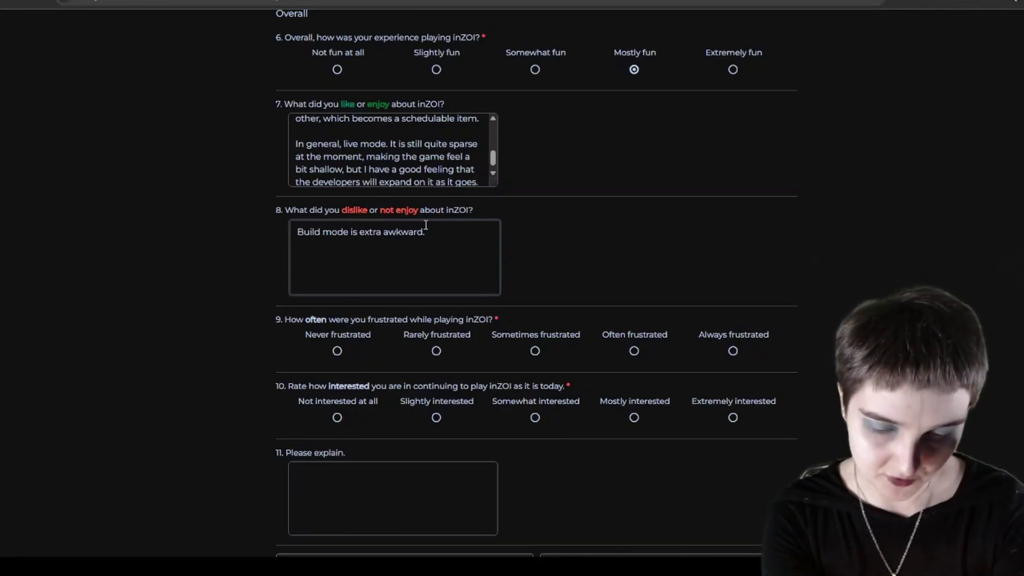
Step: Add to answer 8: "You can't place a singular tile"
{"action": "type", "text": "You c"}
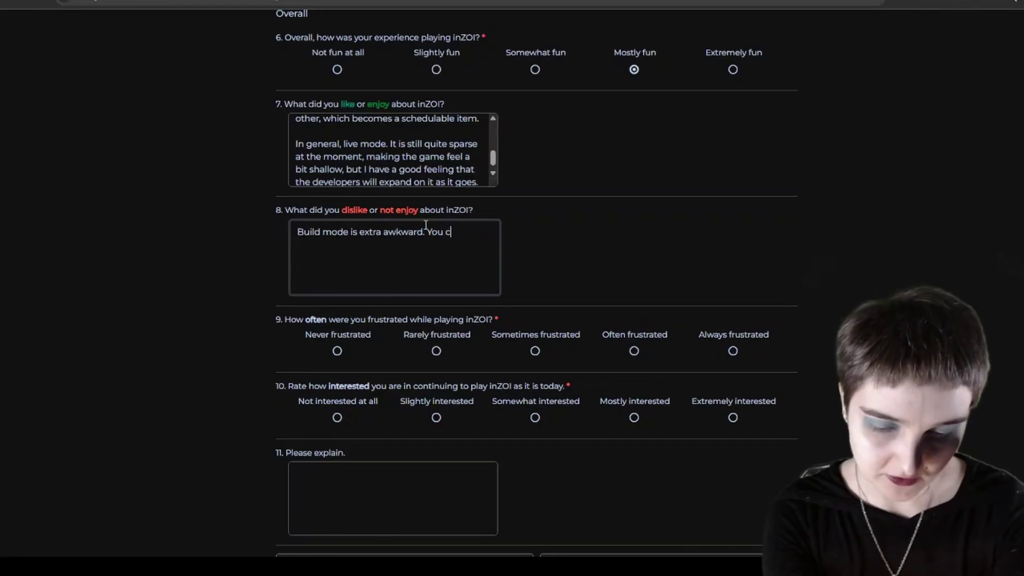
{"action": "type", "text": "an't place a s"}
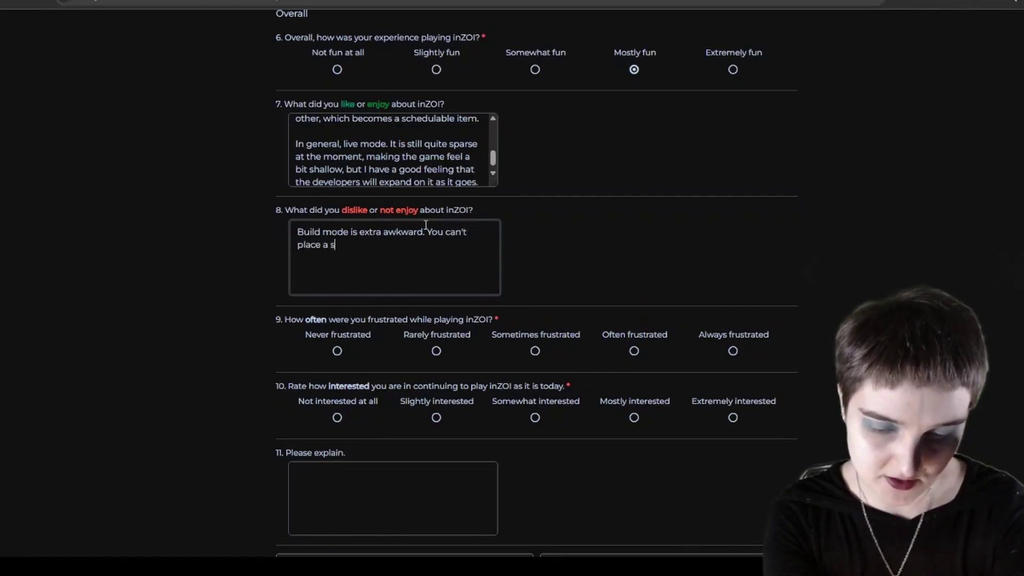
{"action": "type", "text": "ingular tit"}
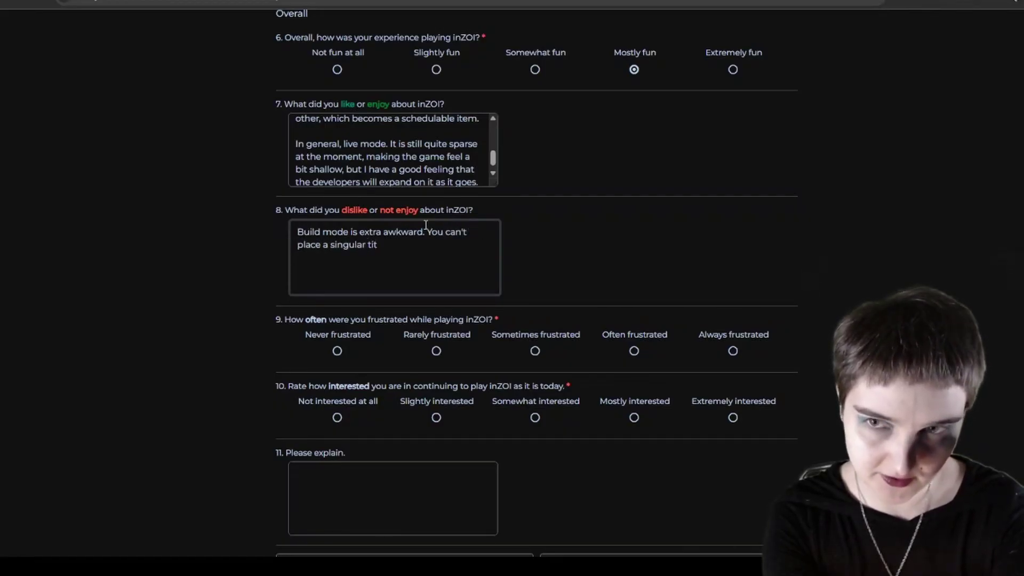
{"action": "key", "text": "BackSpace"}
{"action": "type", "text": "le."}
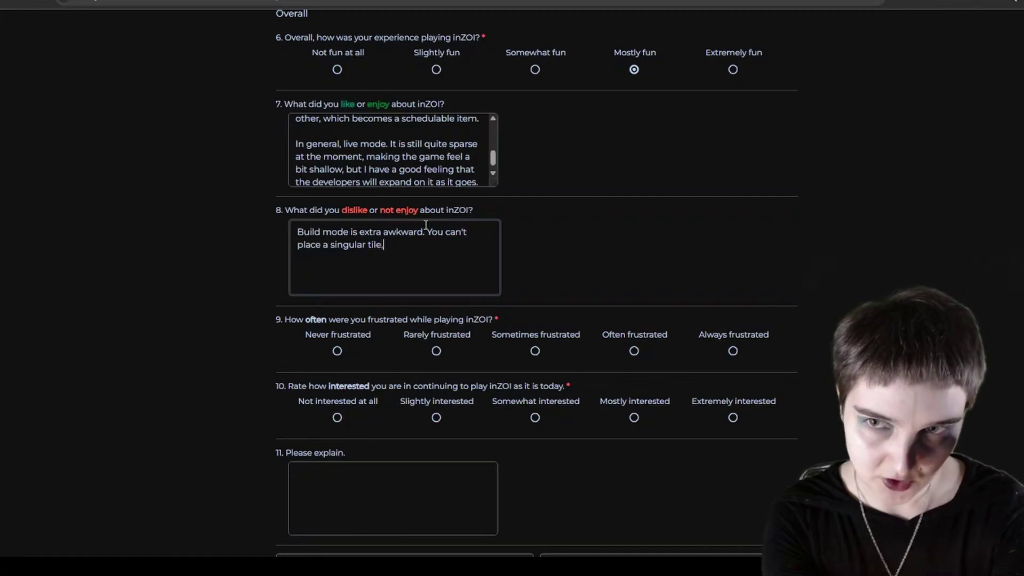
{"action": "key", "text": "BackSpace"}
Step: Continue the sentence in answer 8 with ", so you have to resize the smallest flooring available and even"
{"action": "type", "text": ", so you have to "}
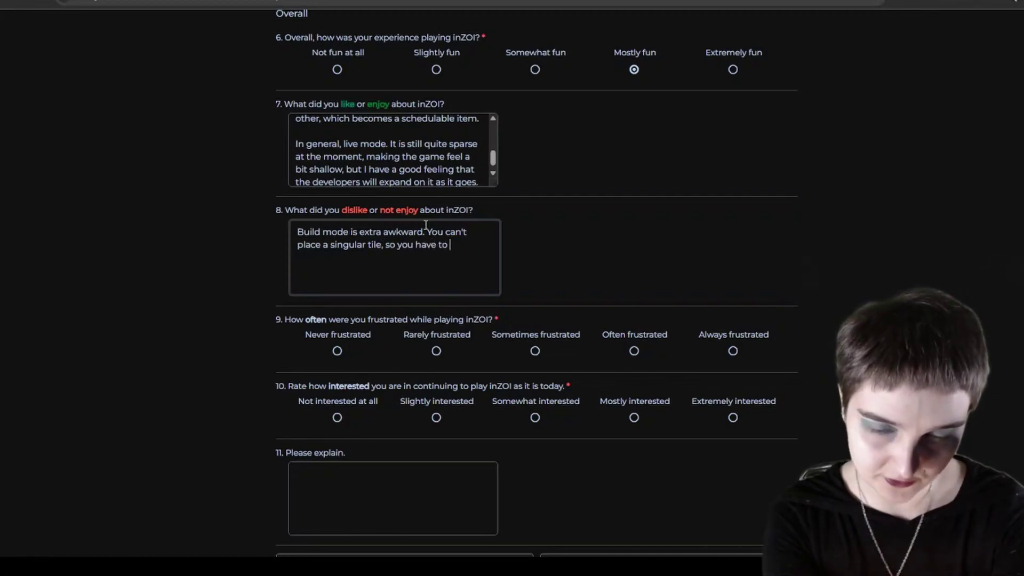
{"action": "type", "text": "resize the small"}
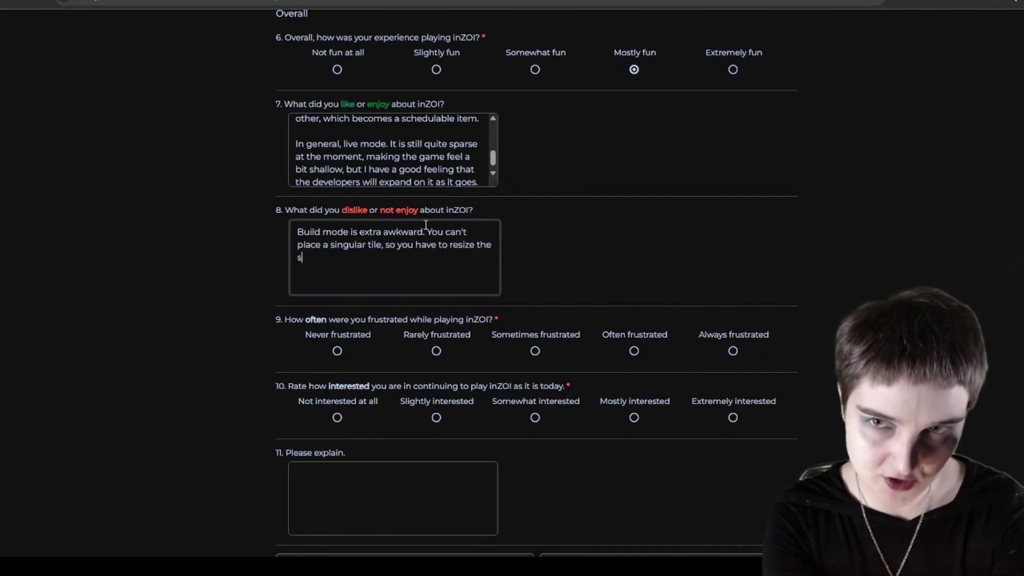
{"action": "type", "text": "est "}
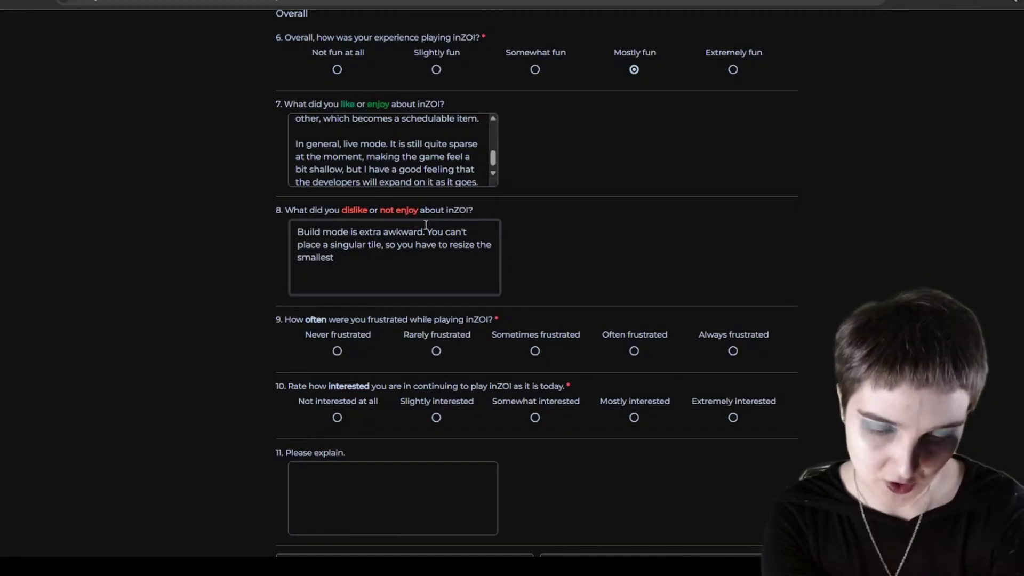
{"action": "type", "text": "flooring availa"}
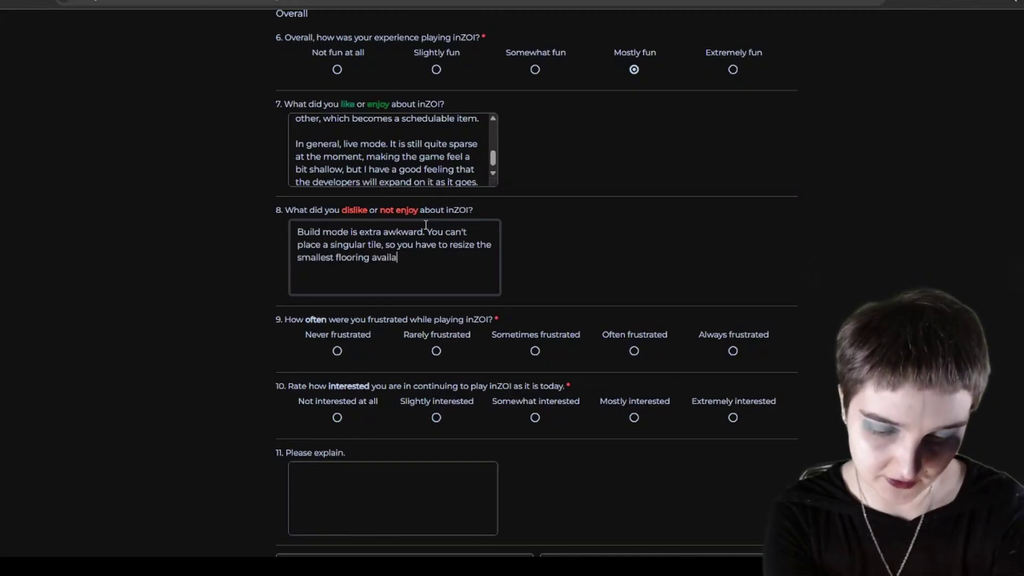
{"action": "type", "text": "ble and even"}
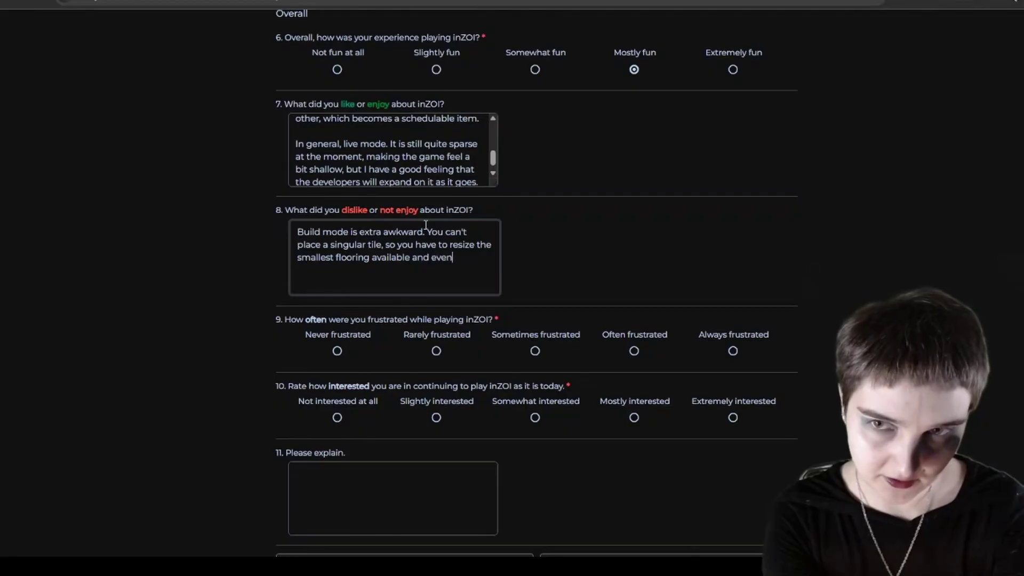
Step: Continue answer 8 with "then it would be too much flooring for one room,"
{"action": "type", "text": " then it wou"}
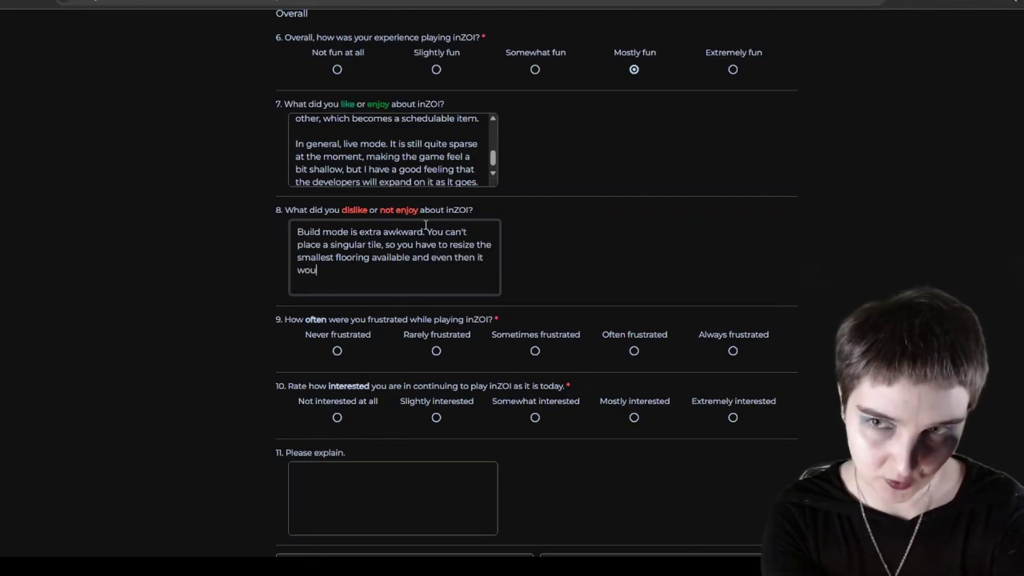
{"action": "type", "text": "ld be to"}
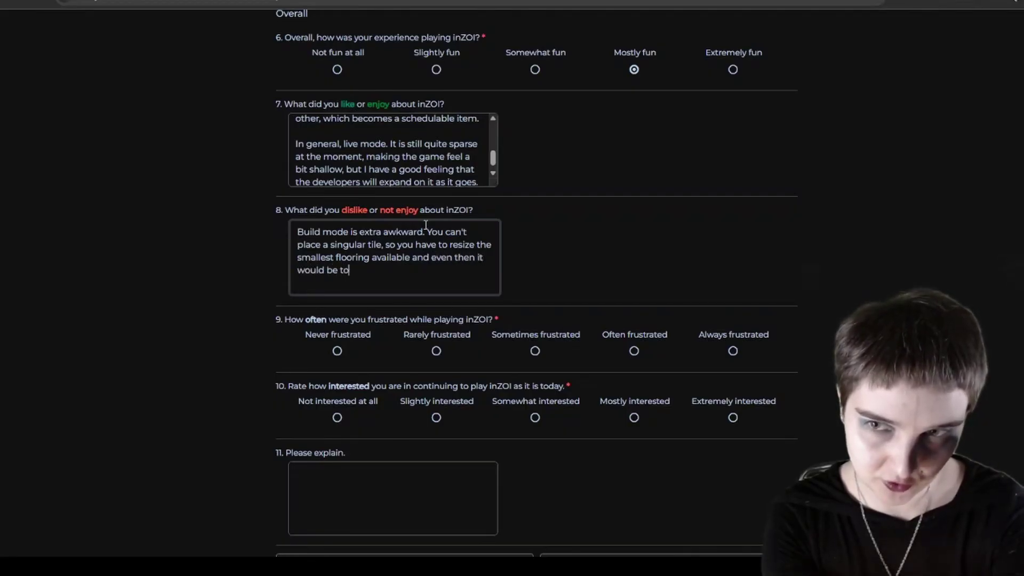
{"action": "type", "text": "o mu"}
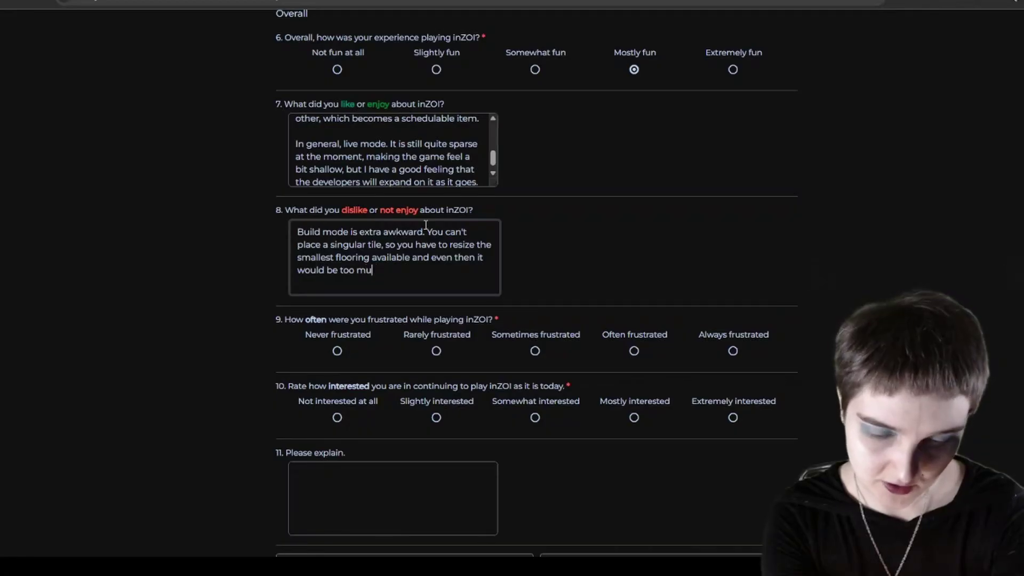
{"action": "type", "text": "ch flooring for "}
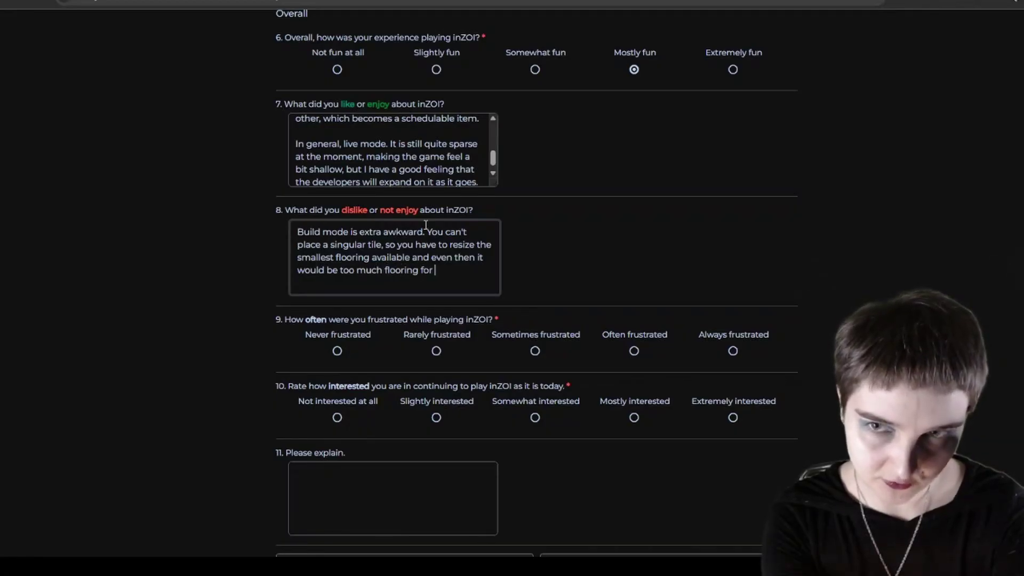
{"action": "type", "text": "one room, s"}
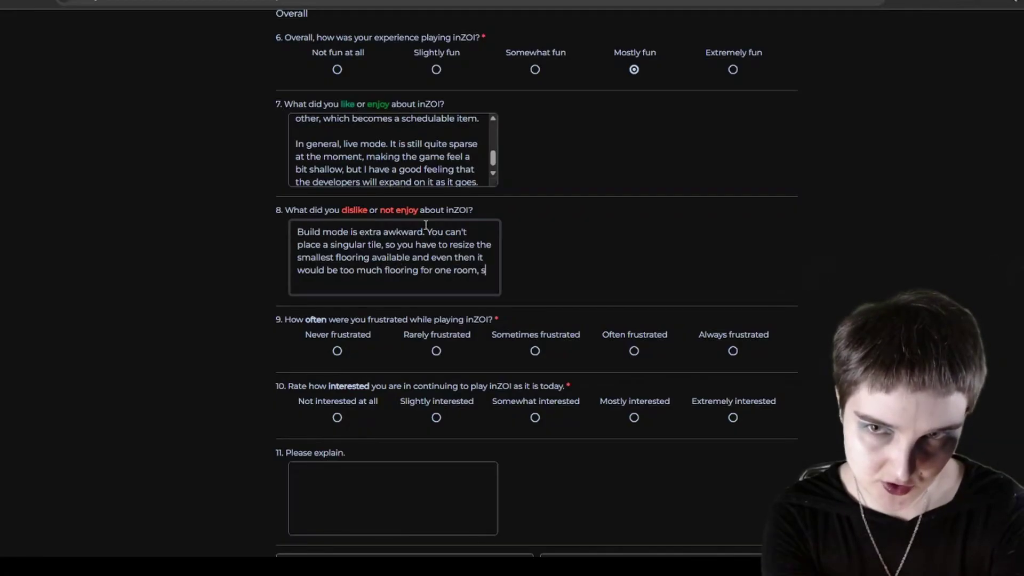
Step: Finish the flooring complaint in answer 8 with "so, for example, my kitchen and my bathroom share the flooring."
{"action": "type", "text": "o, for example,"}
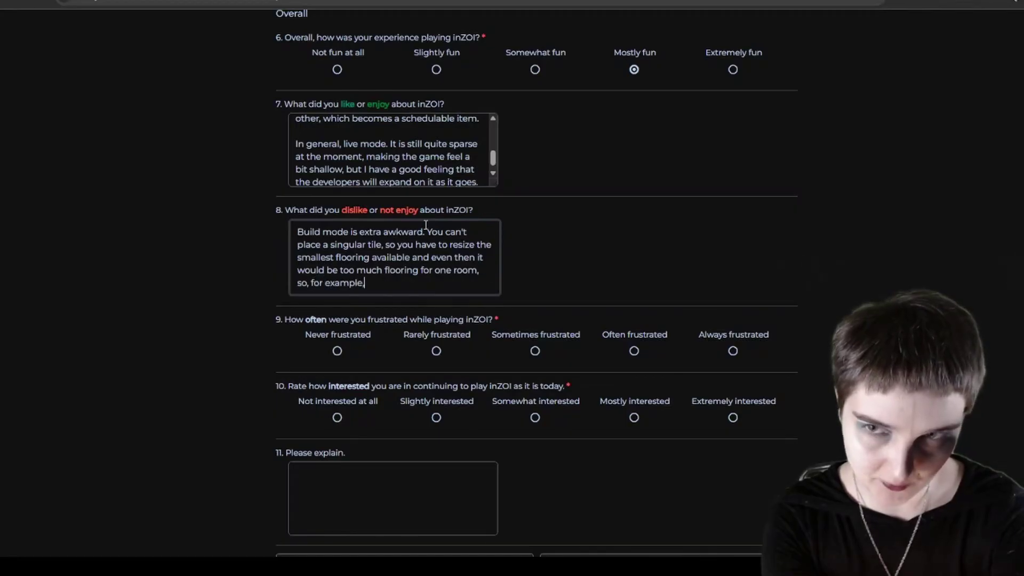
{"action": "type", "text": " my kitc"}
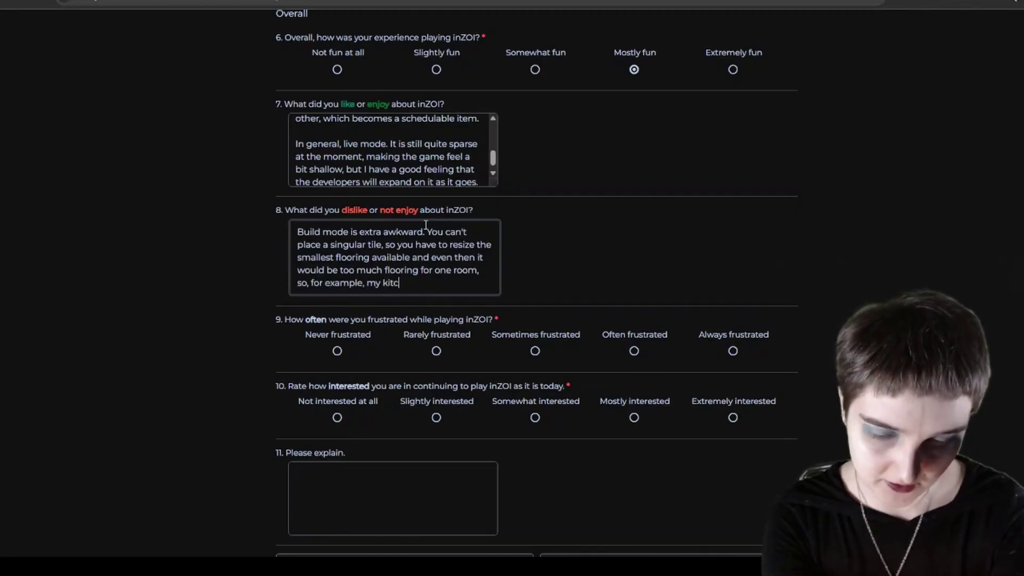
{"action": "type", "text": "hen and my bat"}
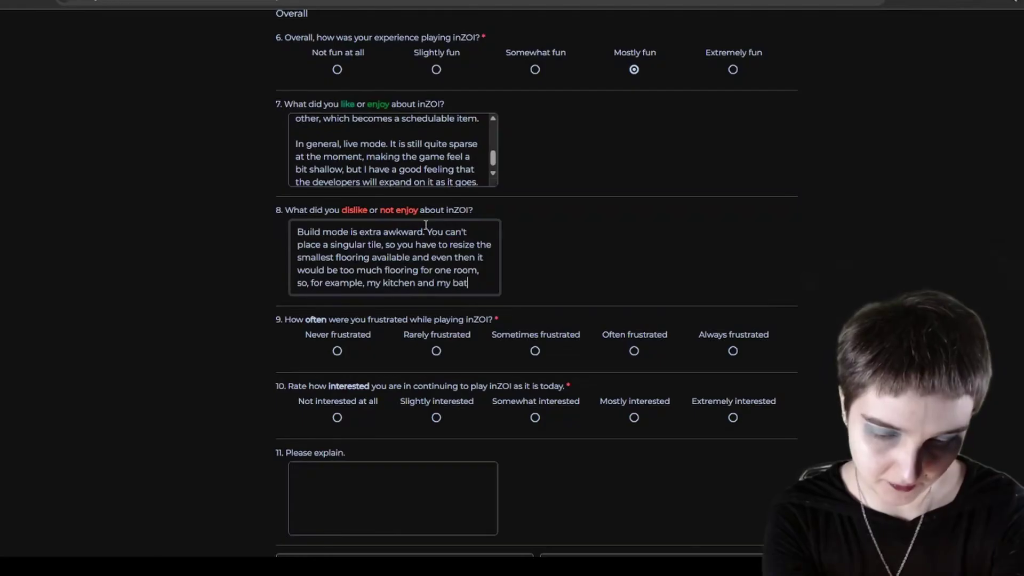
{"action": "type", "text": "hroom share the flooring."}
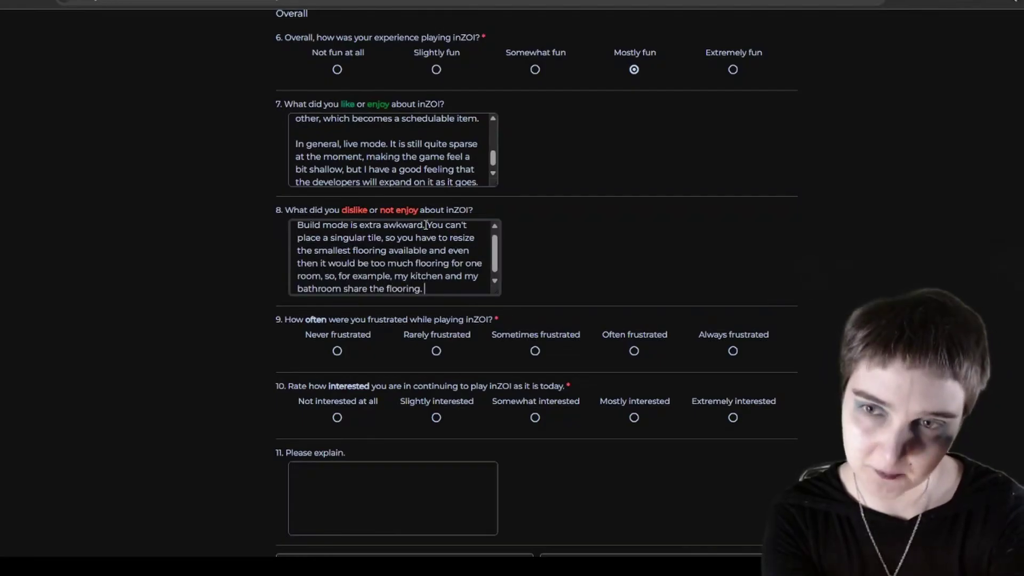
Step: Start a new paragraph in answer 8 after a blank line: "There is not a great enough variety of clothes,"
{"action": "key", "text": "Return"}
{"action": "key", "text": "Return"}
{"action": "type", "text": "There is not a g"}
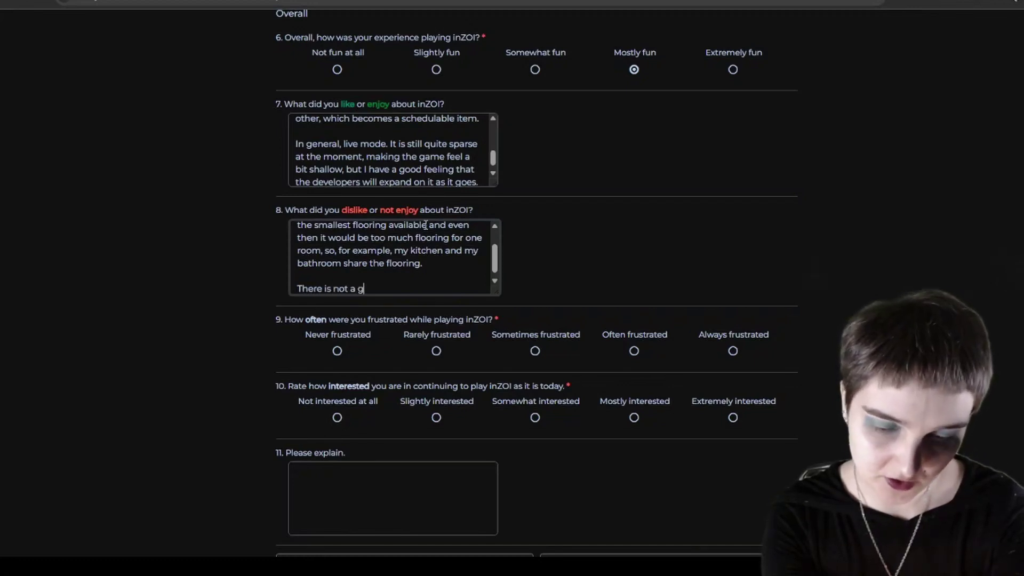
{"action": "type", "text": "reat enough var"}
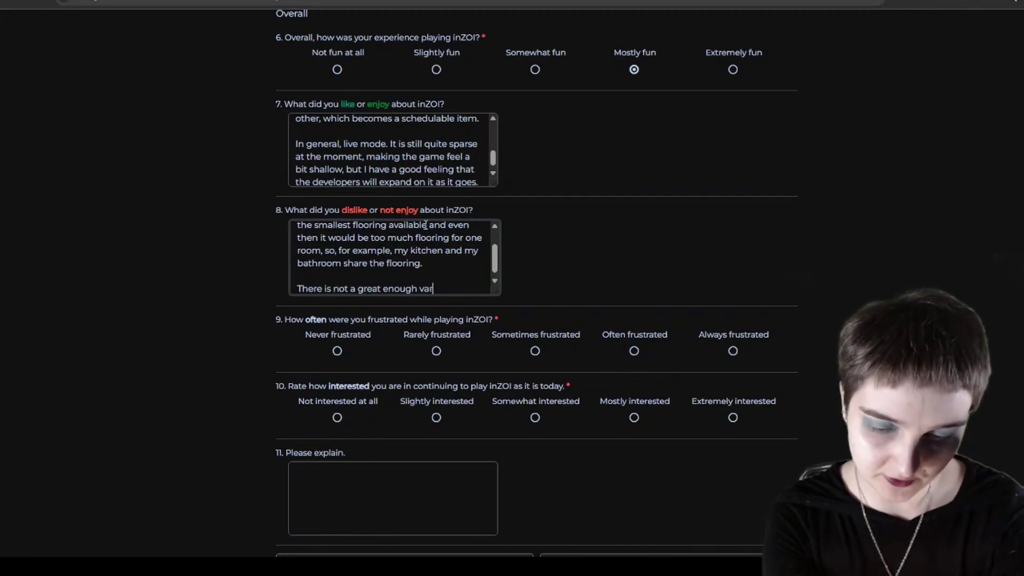
{"action": "type", "text": "iety of clothes,"}
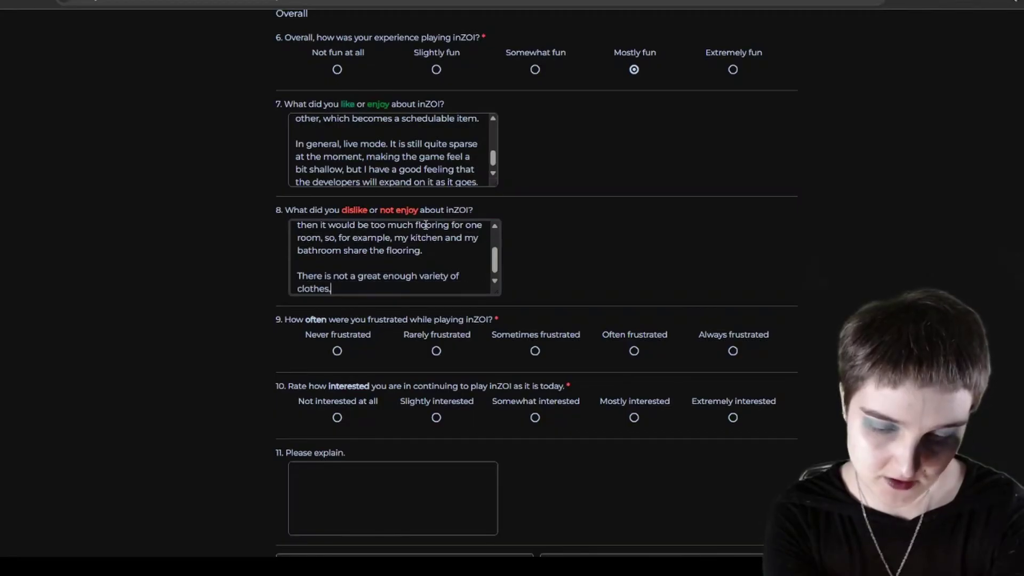
Step: Complete the clothes sentence in answer 8 with "especially clothes that would look more timeless and less modern."
{"action": "type", "text": " especially clot"}
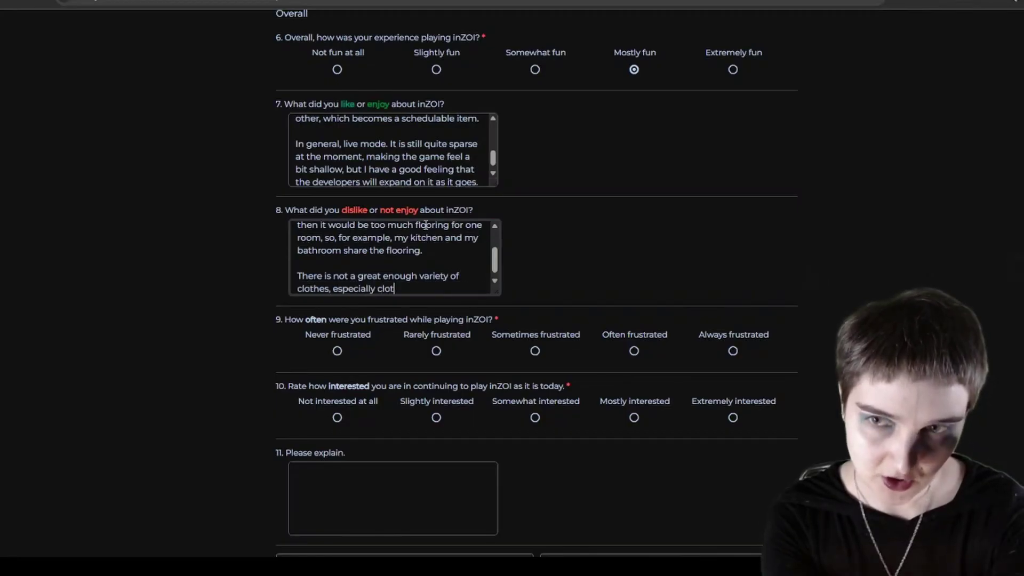
{"action": "type", "text": "hes that wou"}
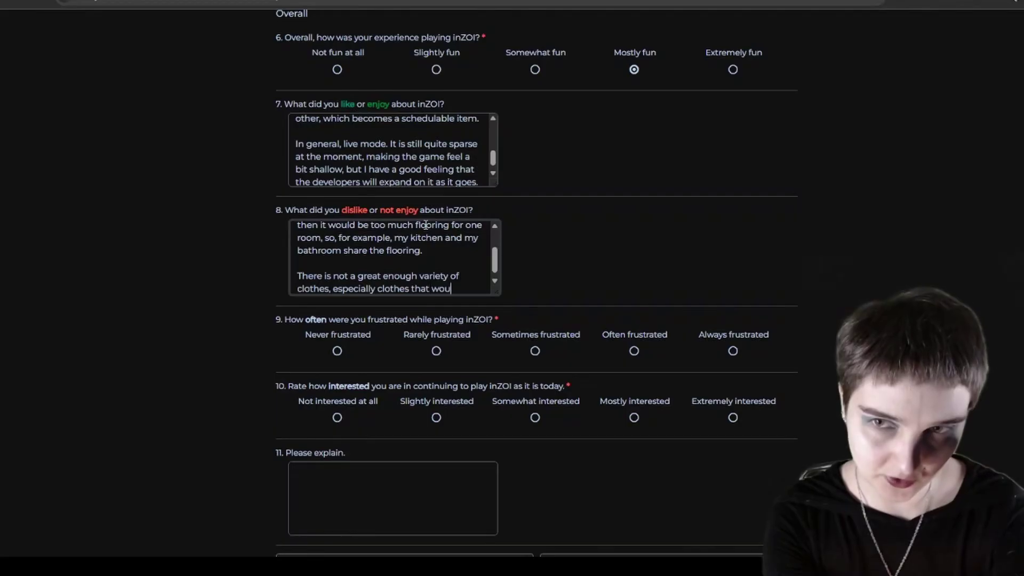
{"action": "type", "text": "ld look lor"}
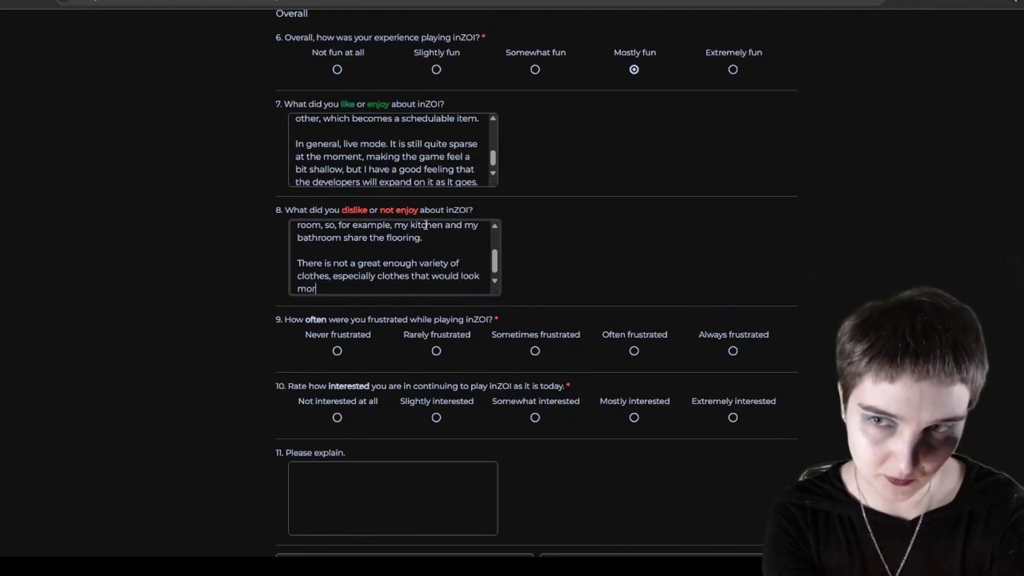
{"action": "type", "text": "e timeless and le"}
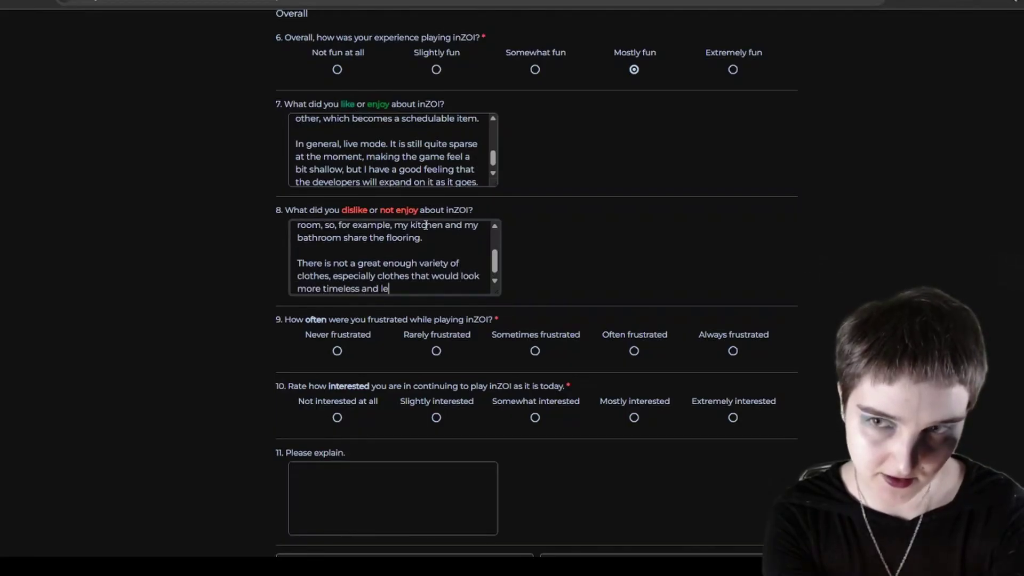
{"action": "type", "text": "ss modern. I"}
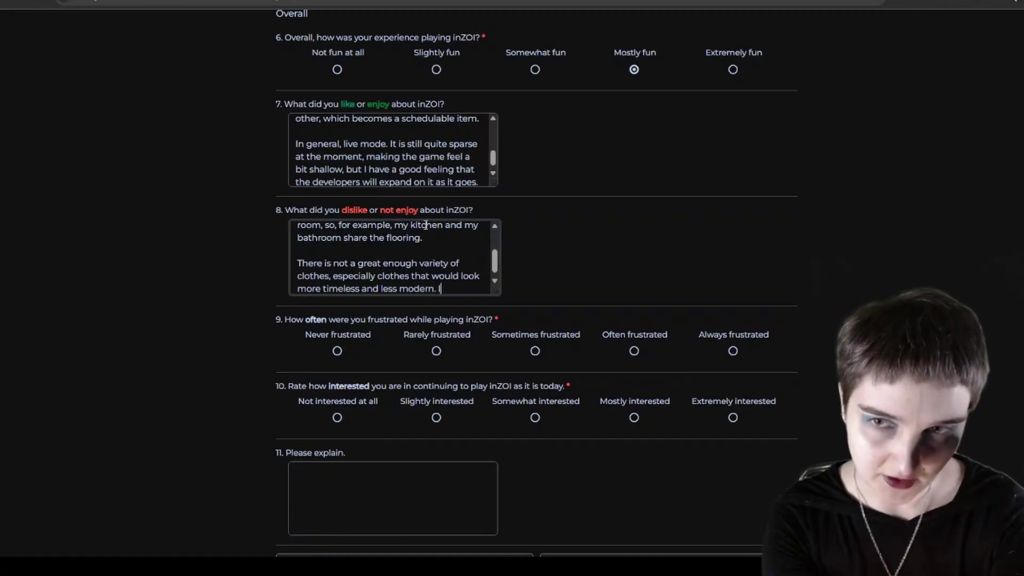
Step: Continue the clothes paragraph in answer 8 with "I couldn't find a singular maxi dress that I liked and the choices were very sparse."
{"action": "type", "text": " couldn't find "}
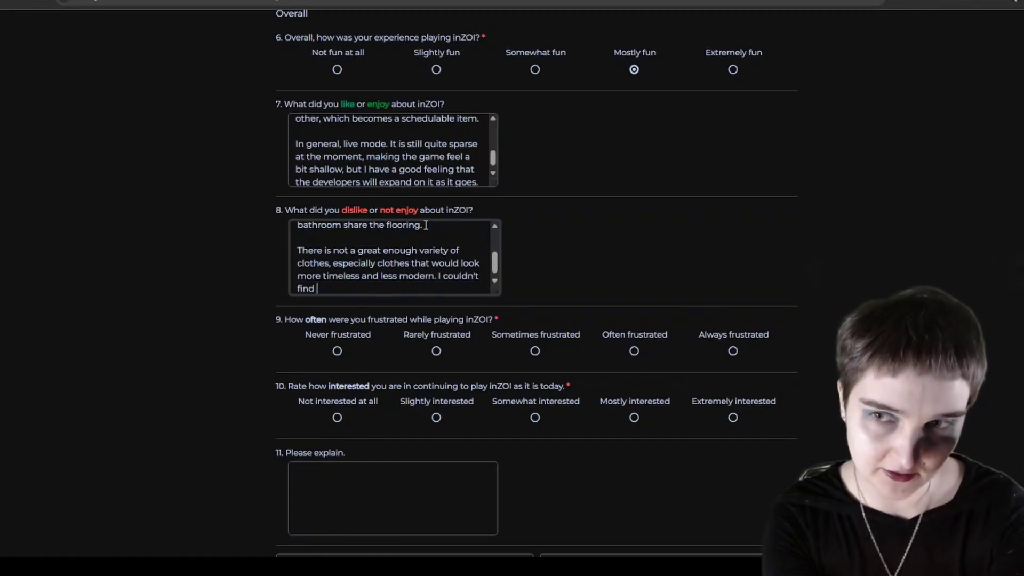
{"action": "type", "text": "a singular max"}
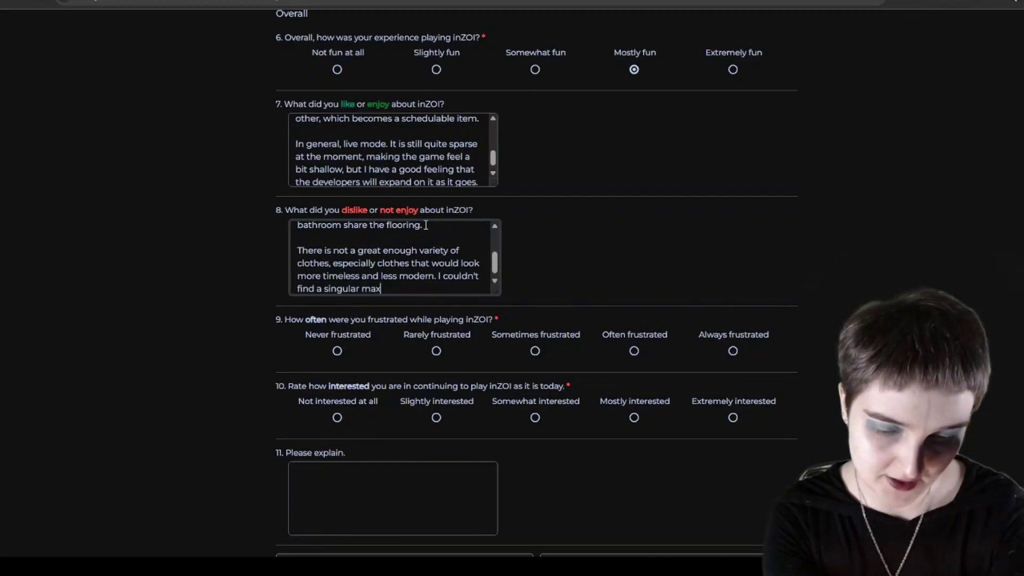
{"action": "type", "text": "i dress "}
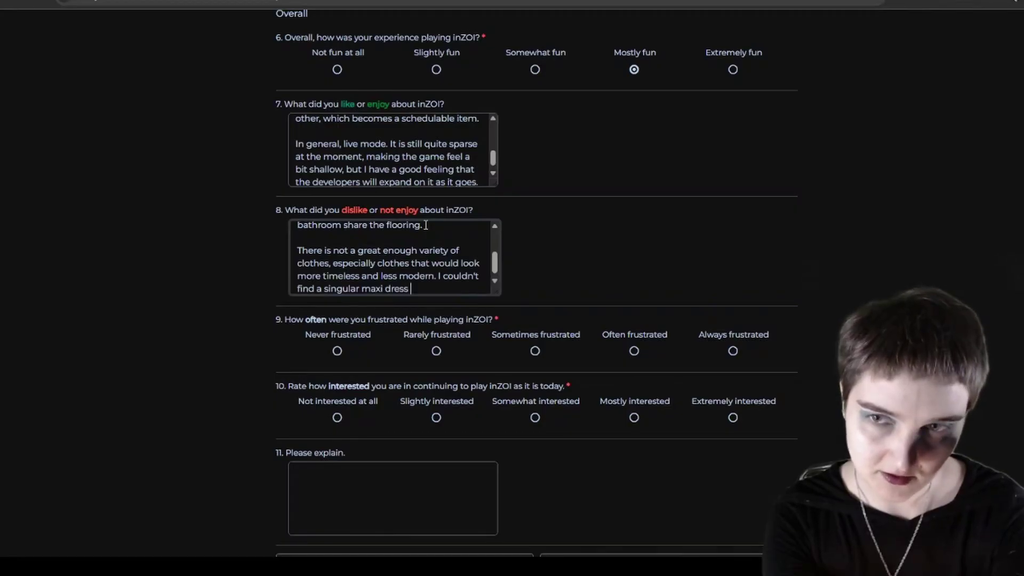
{"action": "type", "text": "that I liek"}
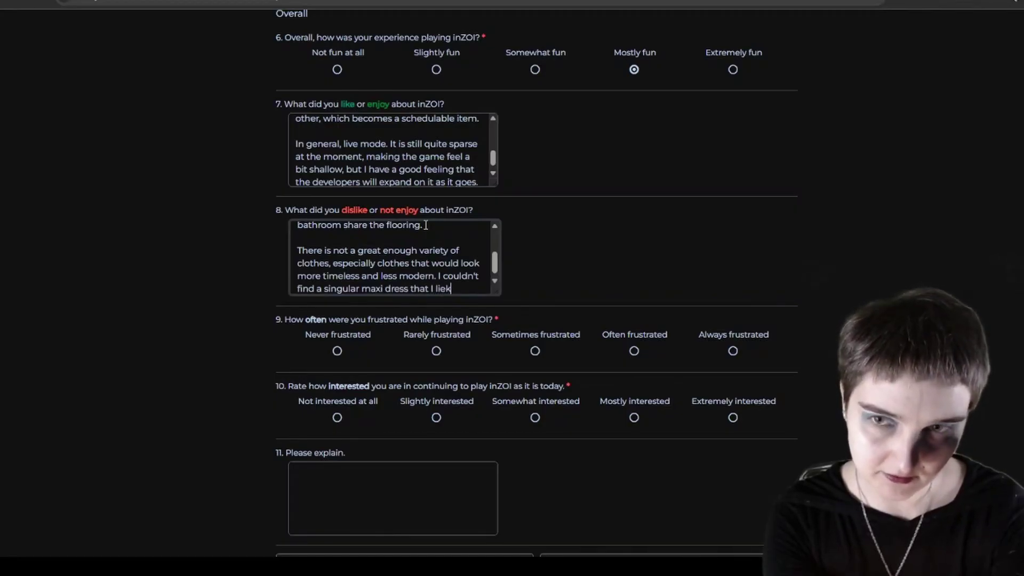
{"action": "key", "text": "BackSpace"}
{"action": "key", "text": "BackSpace"}
{"action": "type", "text": "ked and the c"}
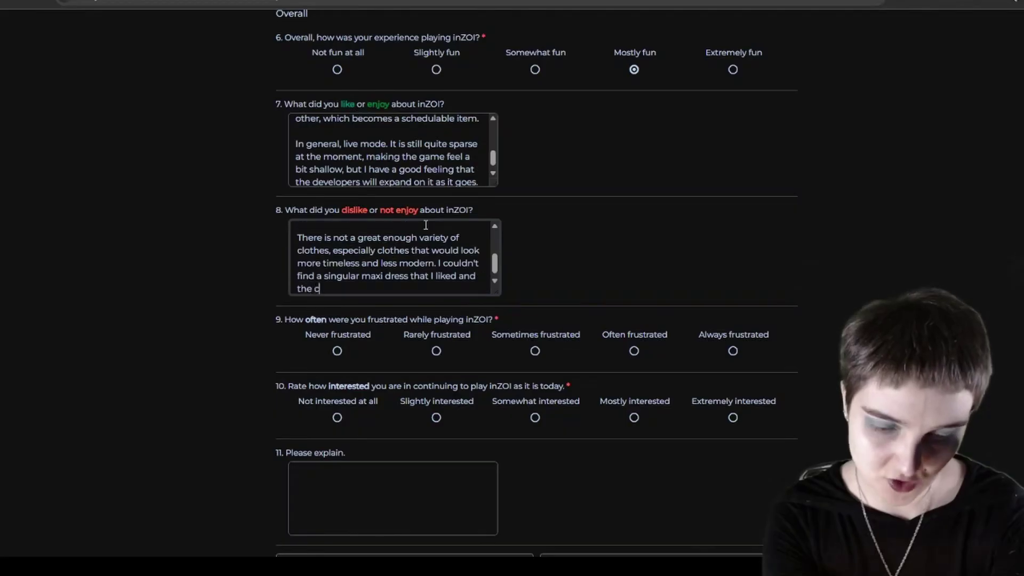
{"action": "type", "text": "hoices were v"}
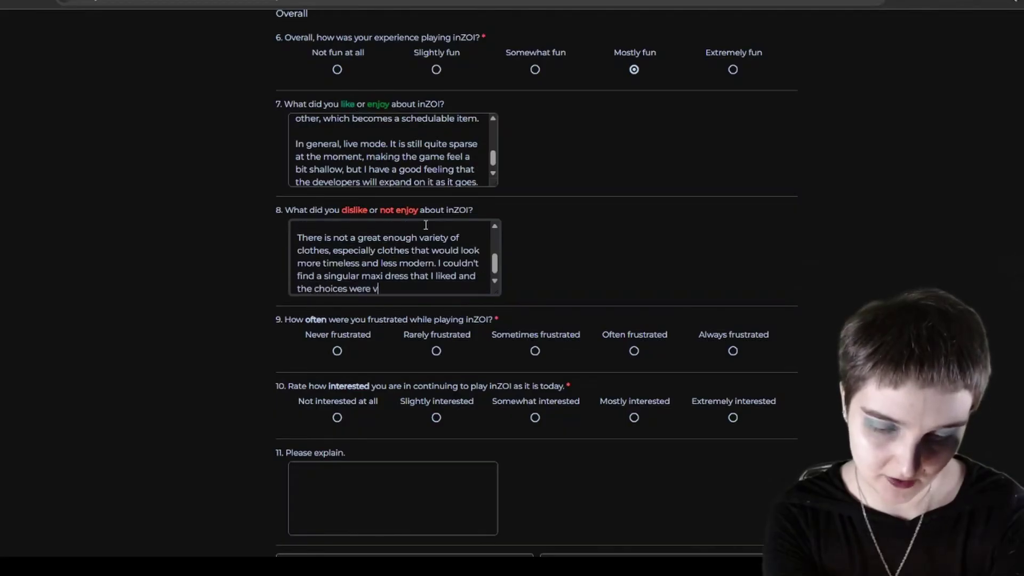
{"action": "type", "text": "ery sparse."}
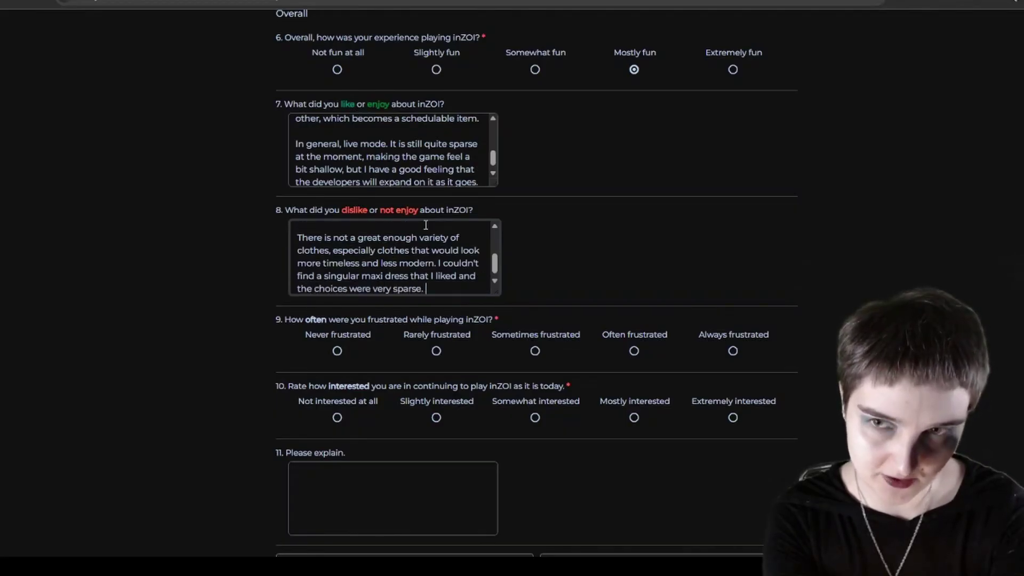
Step: After a blank line, add to answer 8: "Due to there being a lack of depth in the game currently, things that should carry weight, just do not."
{"action": "key", "text": "Return"}
{"action": "key", "text": "Return"}
{"action": "type", "text": "Due to th"}
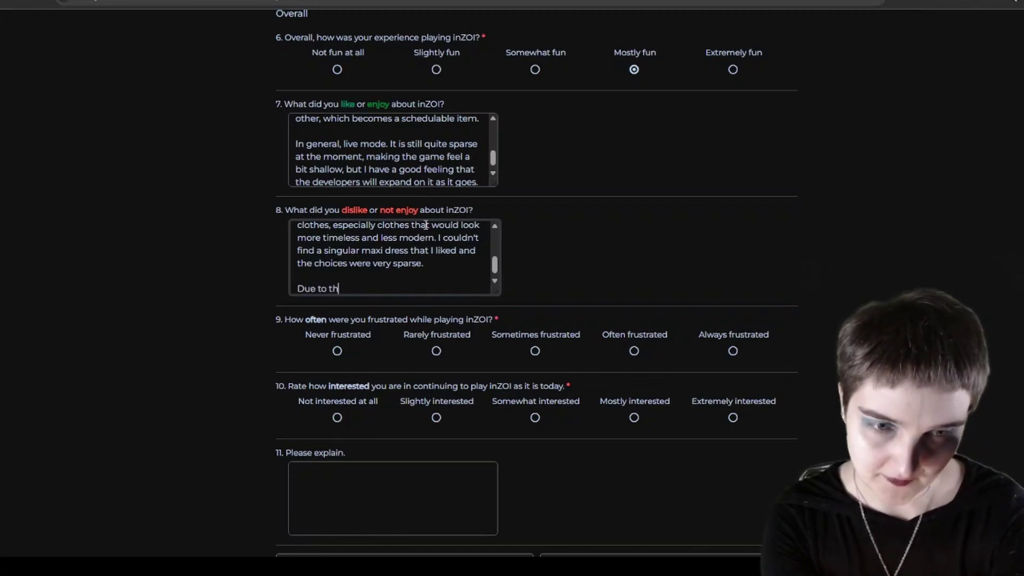
{"action": "type", "text": "ere being a lac"}
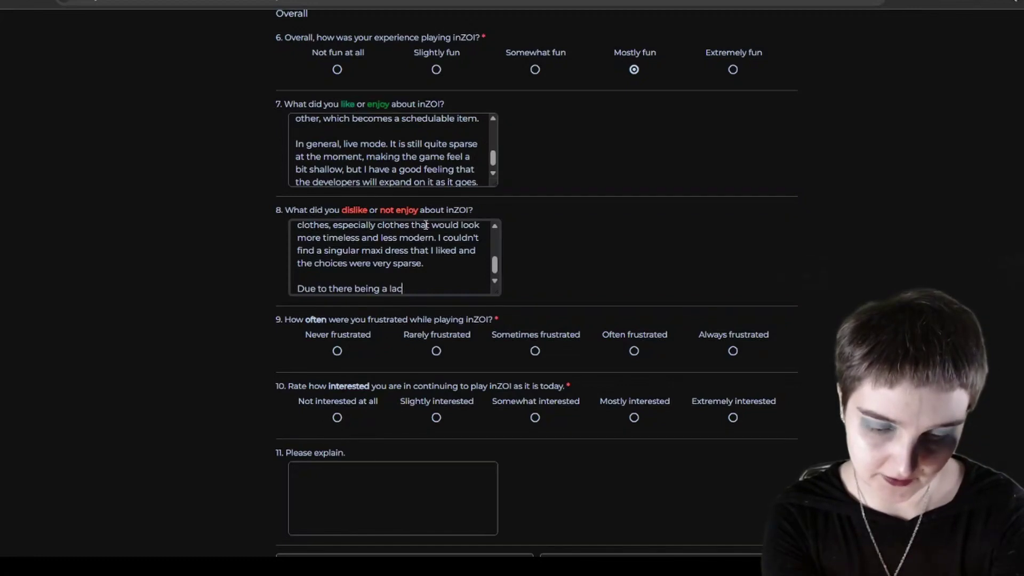
{"action": "type", "text": "k of depth "}
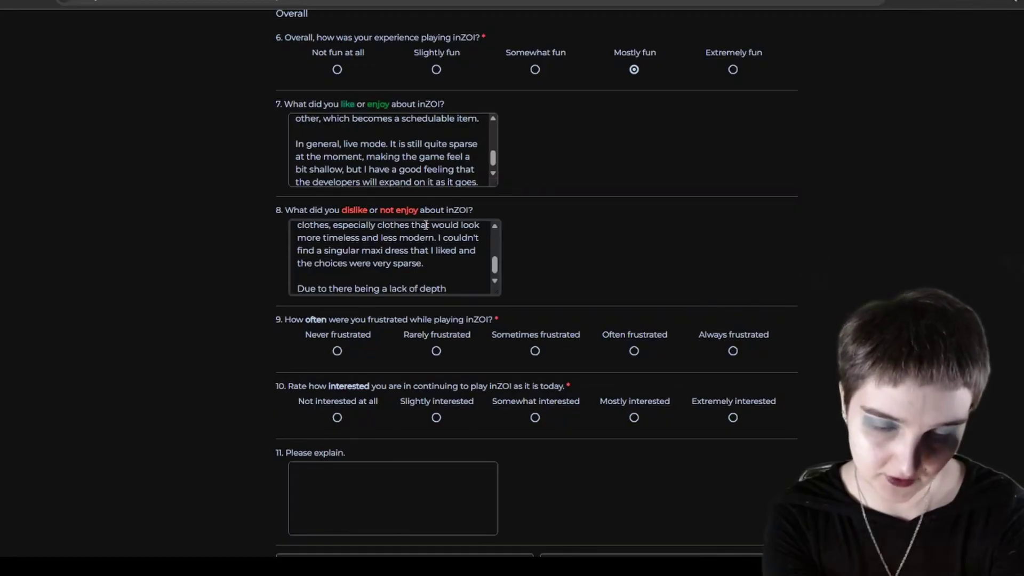
{"action": "type", "text": "in the game a"}
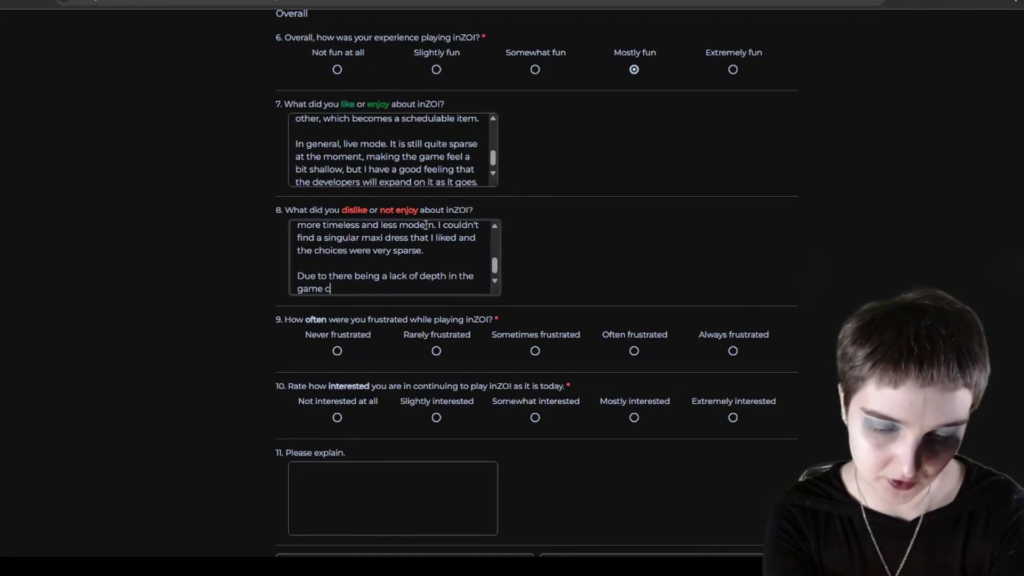
{"action": "type", "text": "urrently, th"}
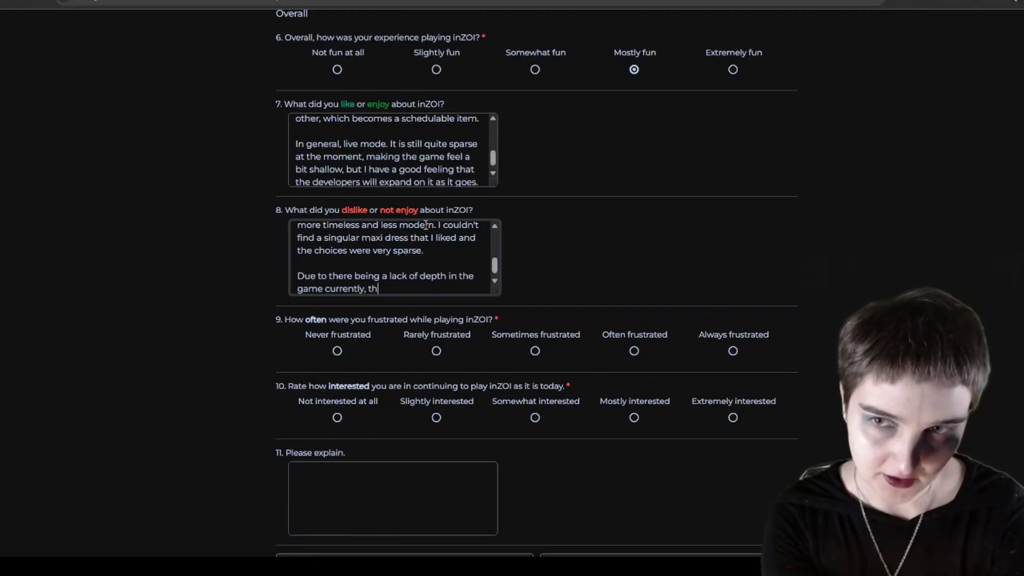
{"action": "type", "text": "ings that s"}
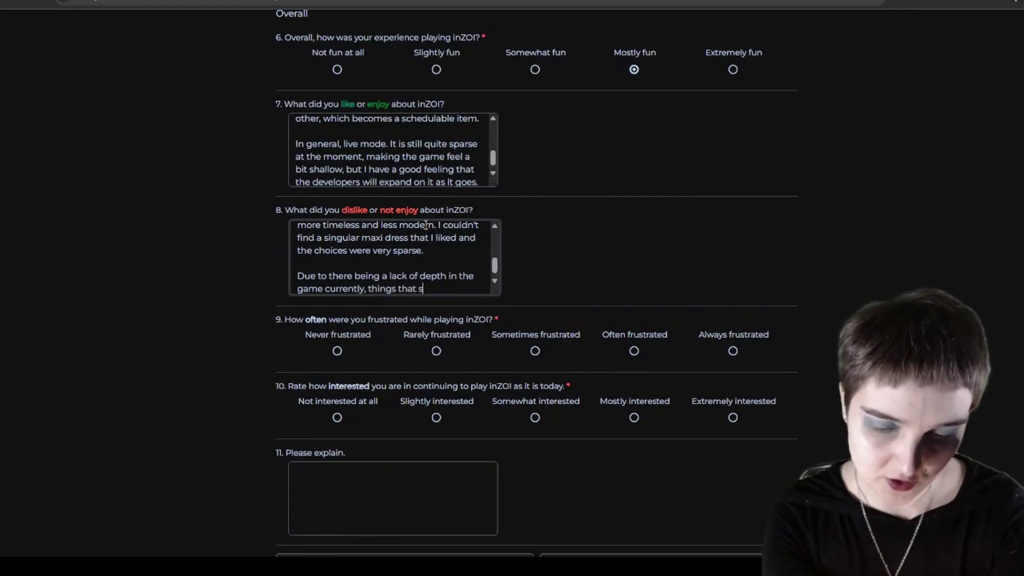
{"action": "type", "text": "hould carry weight "}
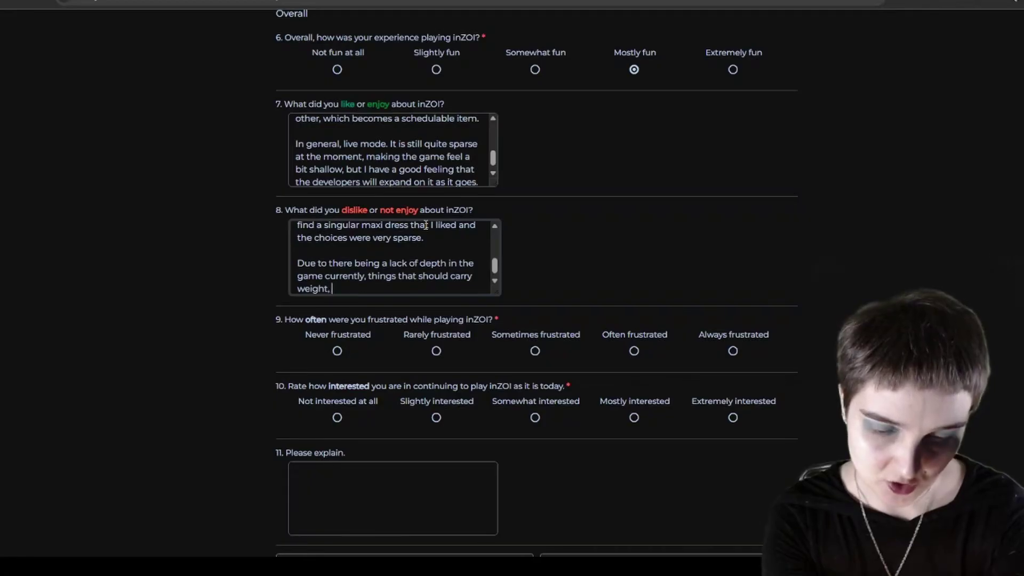
{"action": "type", "text": "just do not. F"}
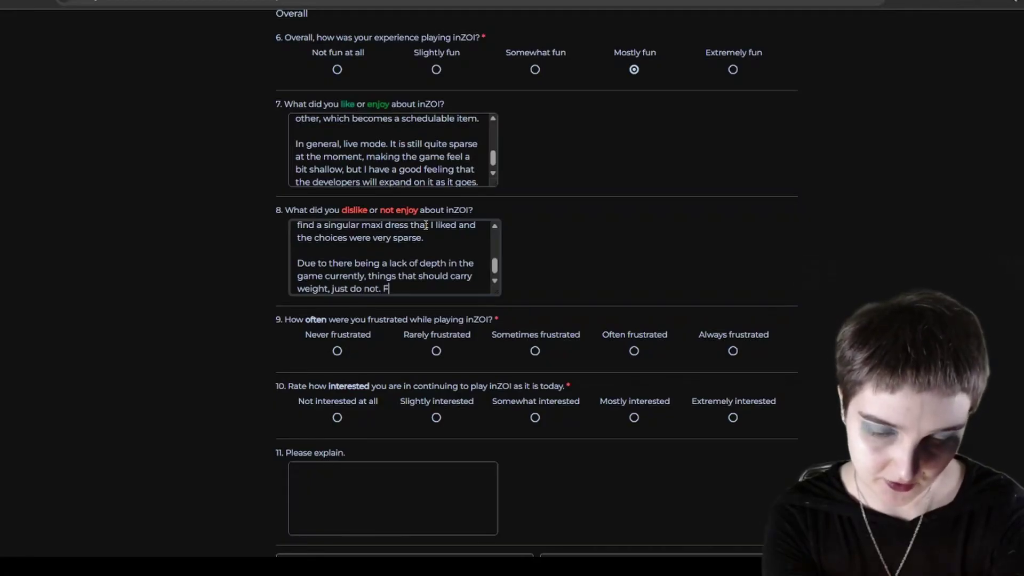
Step: Continue answer 8 with "For example, my mother and father in law are just marked as "roomates" changing the entire family dynamic."
{"action": "type", "text": "or example, my"}
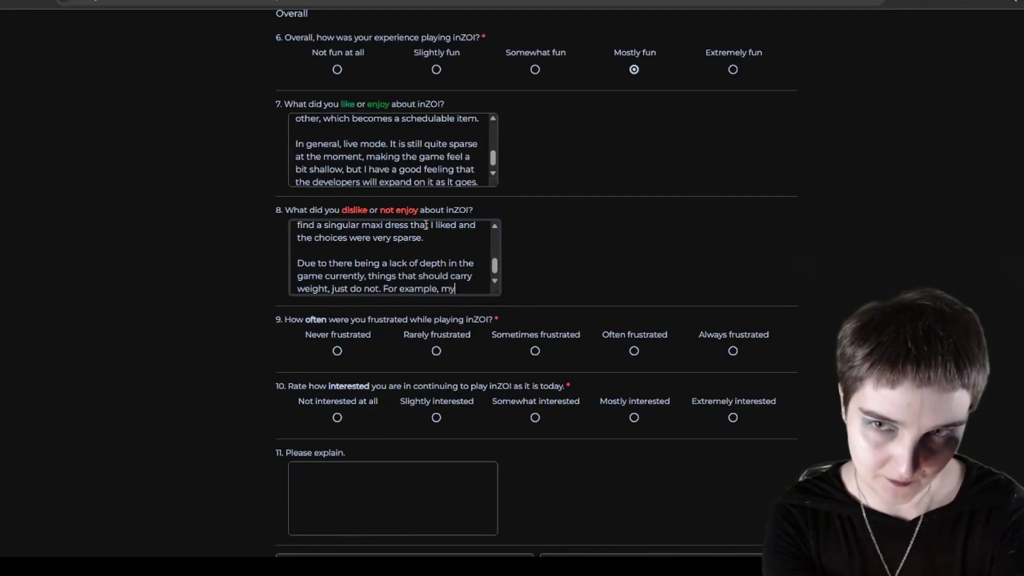
{"action": "type", "text": " mother "}
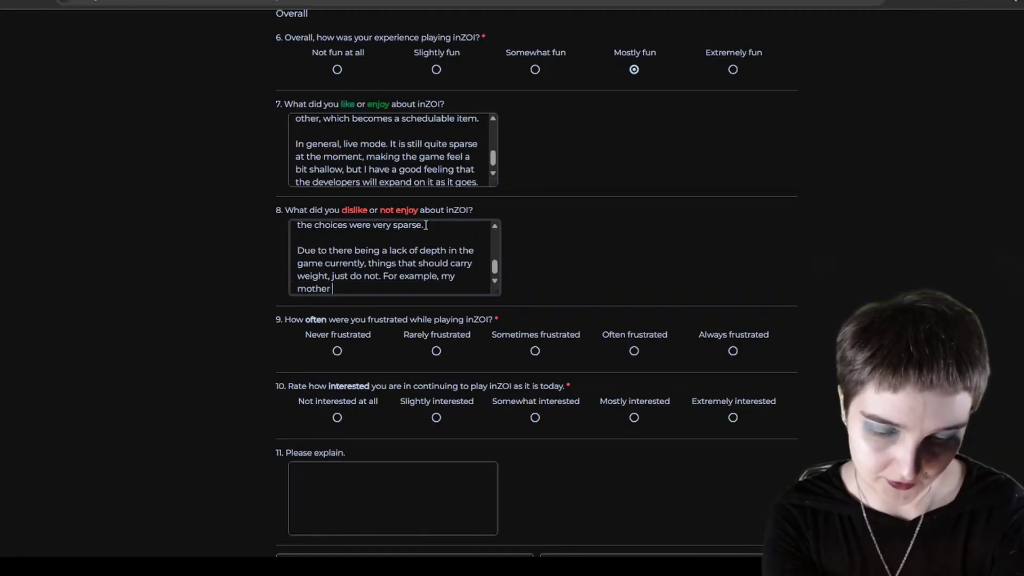
{"action": "type", "text": "and father in"}
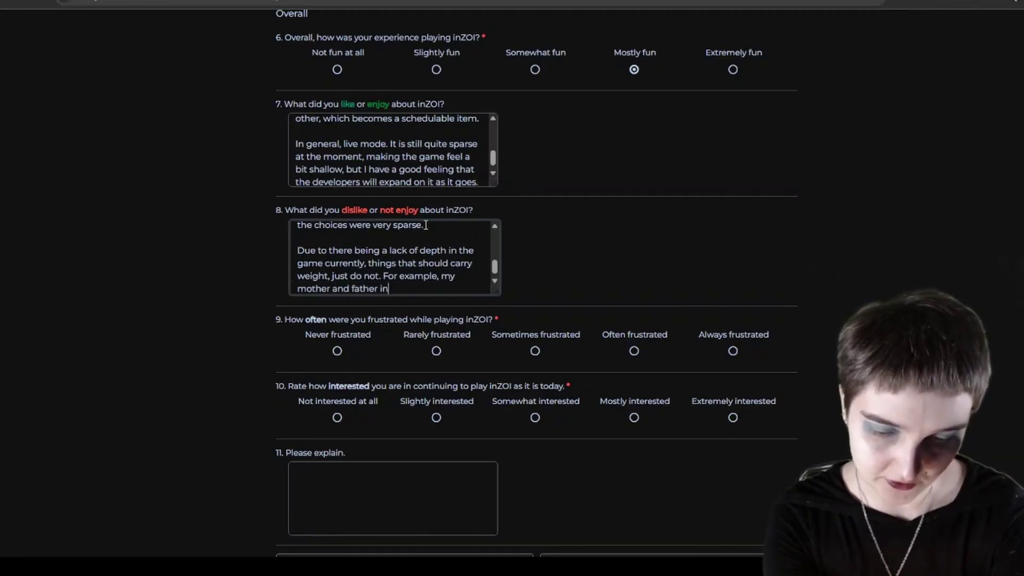
{"action": "type", "text": " law are just"}
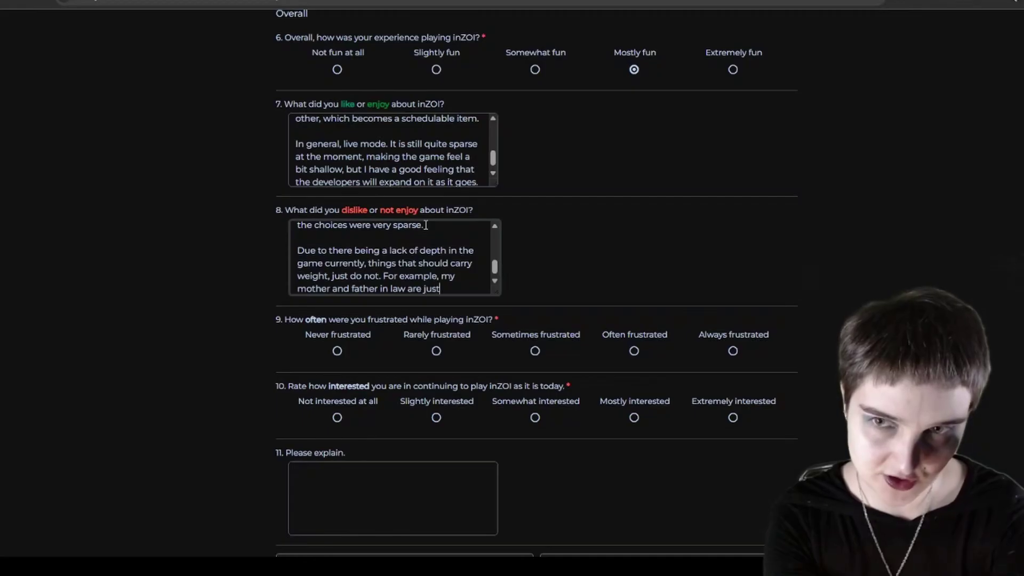
{"action": "type", "text": " makked"}
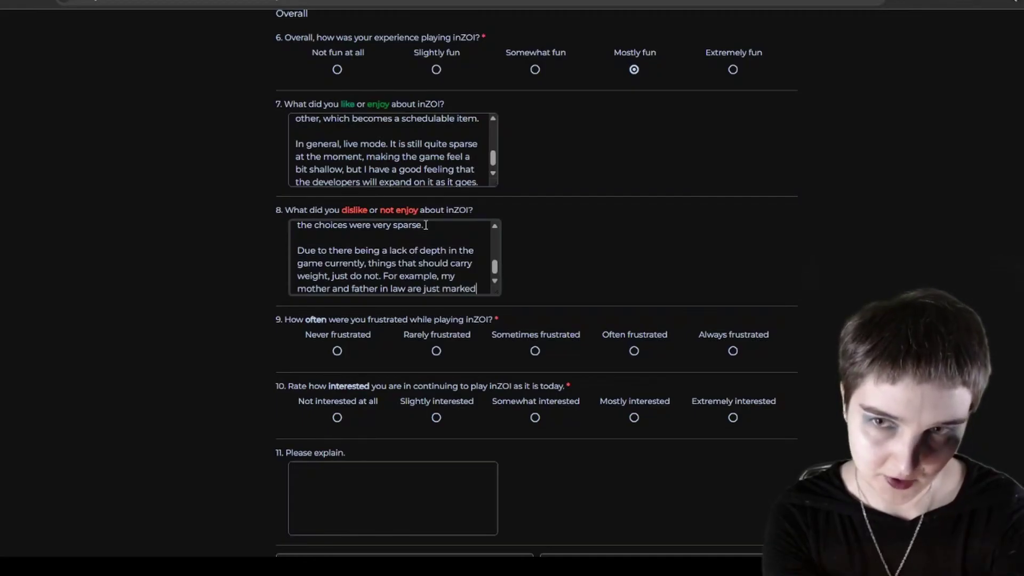
{"action": "type", "text": " as \"roomat"}
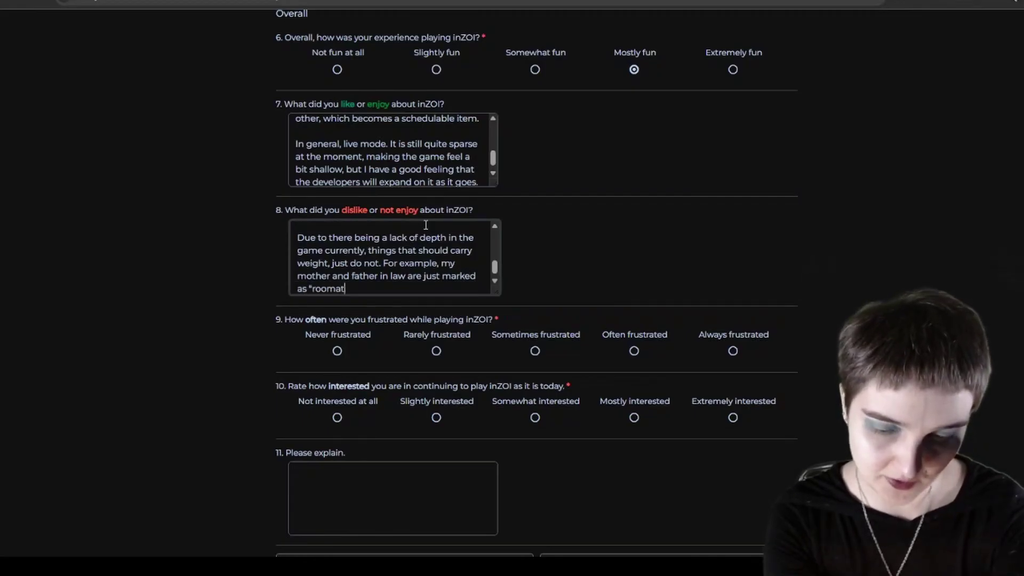
{"action": "type", "text": "es\" changing t"}
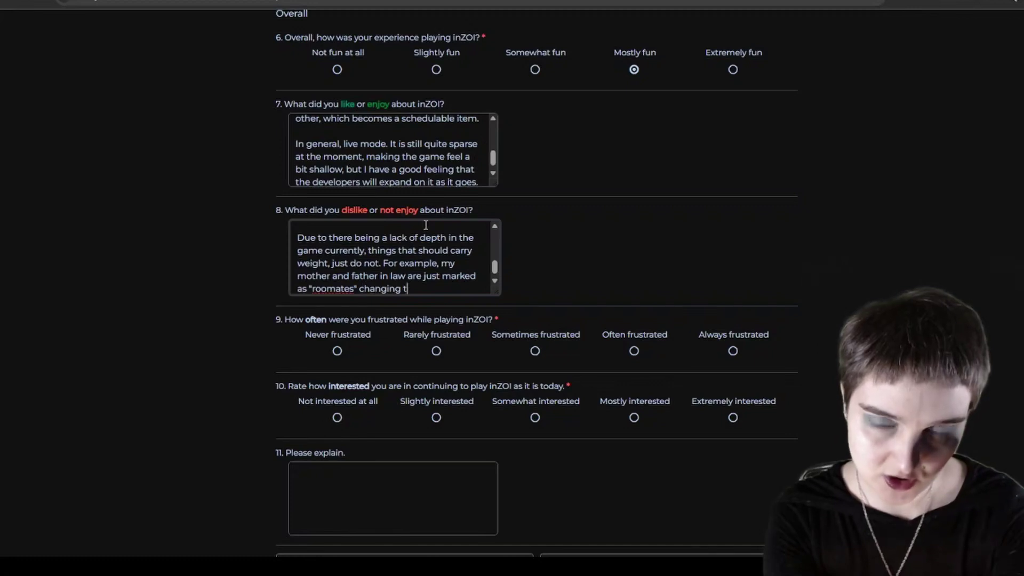
{"action": "type", "text": "he enyti"}
{"action": "type", "text": "tire"}
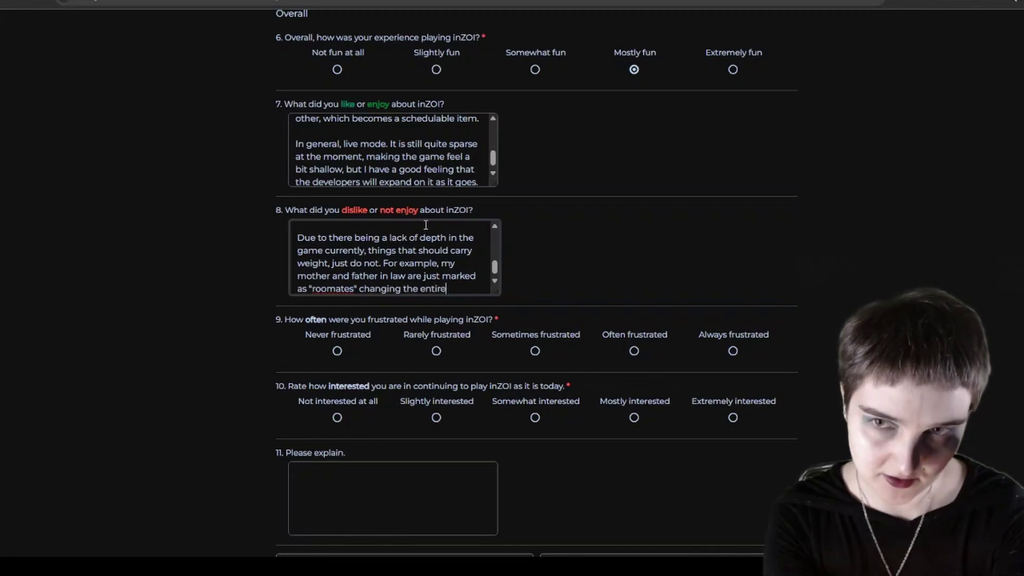
{"action": "type", "text": " family "}
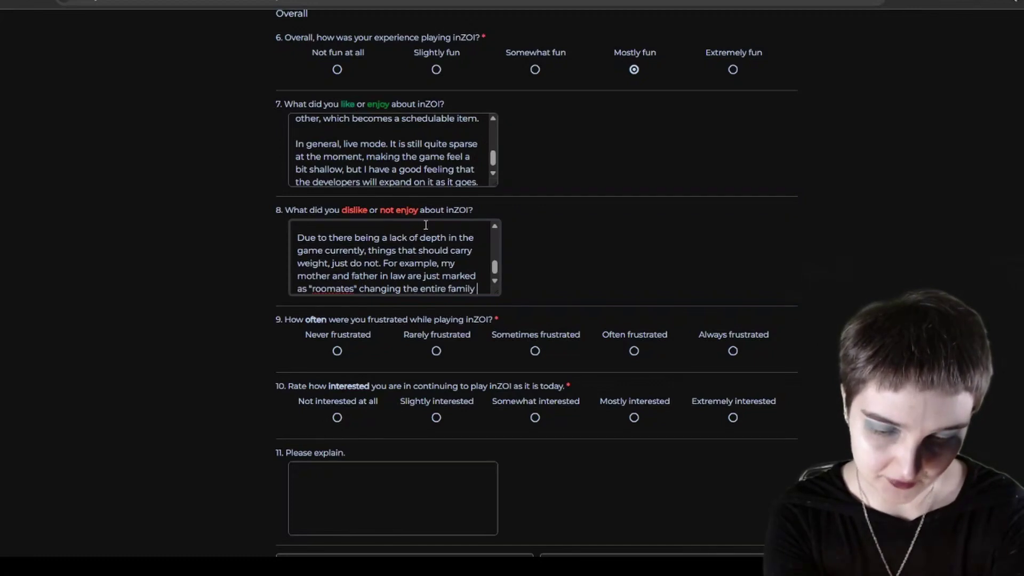
{"action": "type", "text": "dynamic. "}
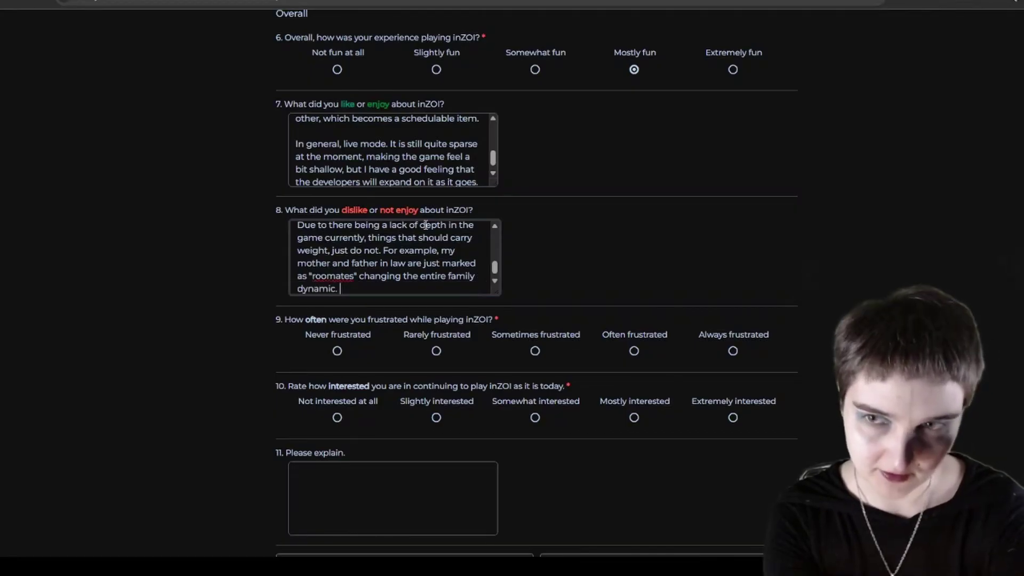
Step: End answer 8 with the sentence "The game needs work."
{"action": "type", "text": "The game need"}
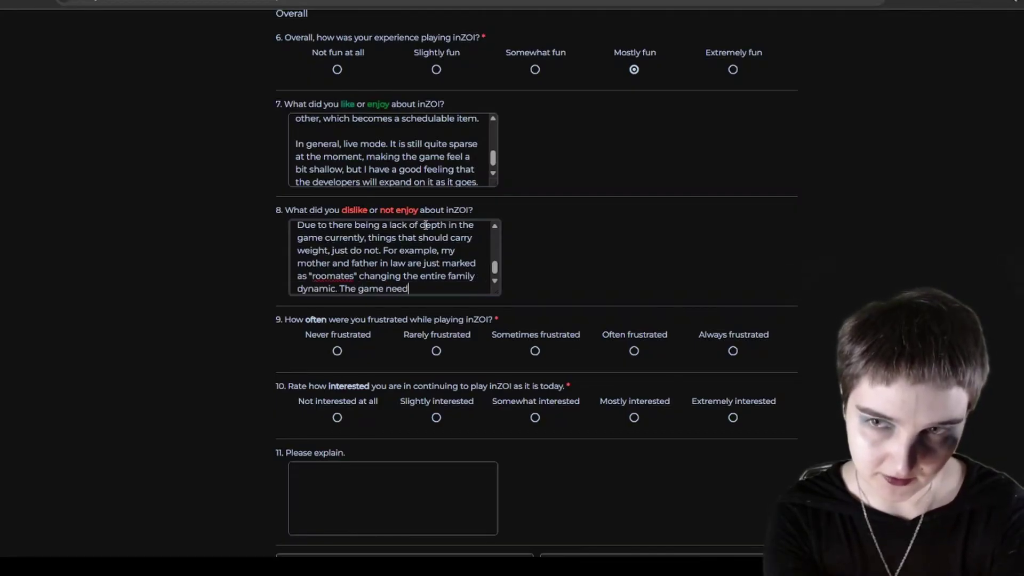
{"action": "type", "text": "s work"}
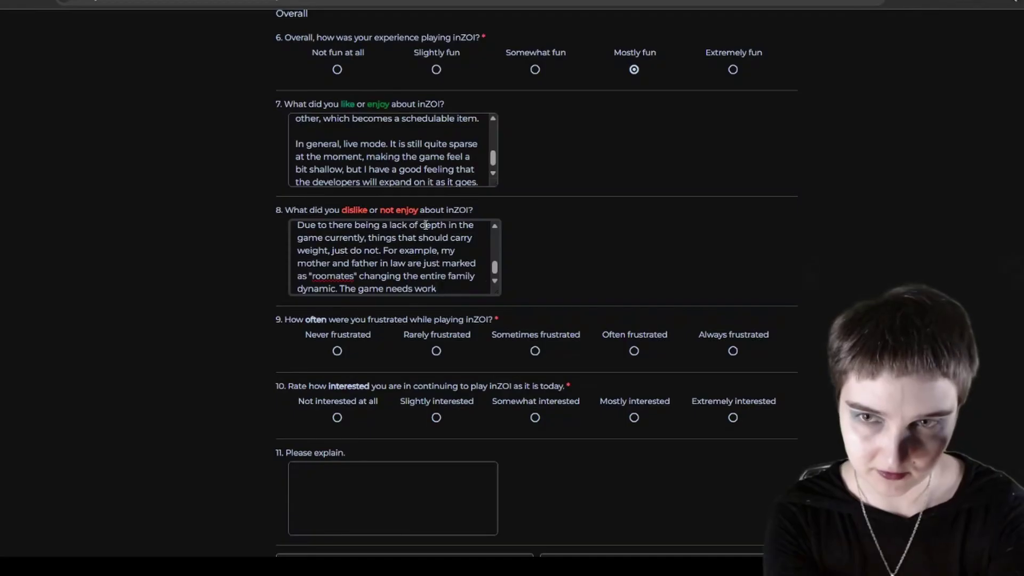
{"action": "type", "text": "."}
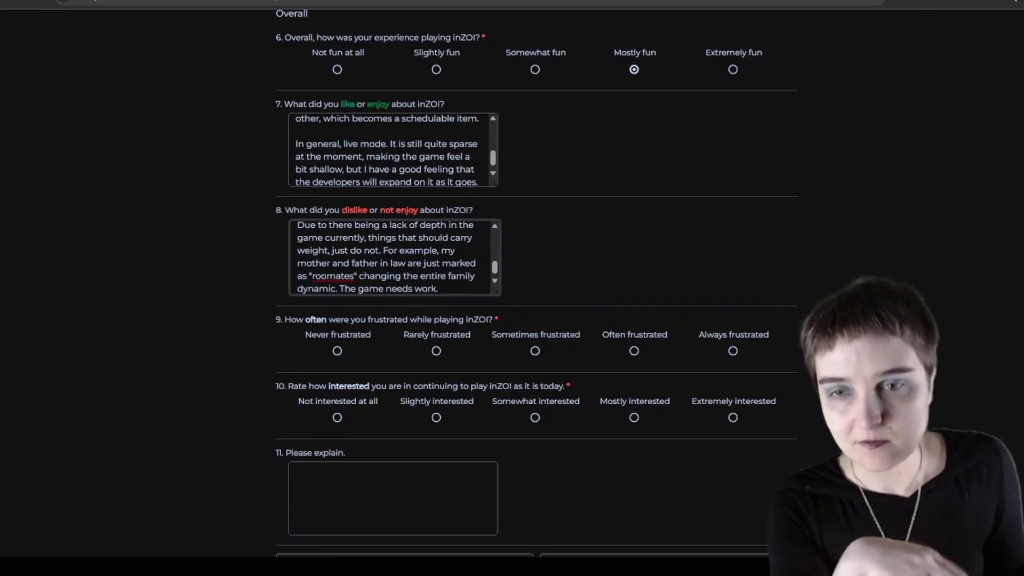
Step: Answer question 9 with "Rarely frustrated" and question 10 with "Mostly interested"
{"action": "scroll", "coordinate": [507, 192], "scroll_direction": "down", "scroll_amount": 1}
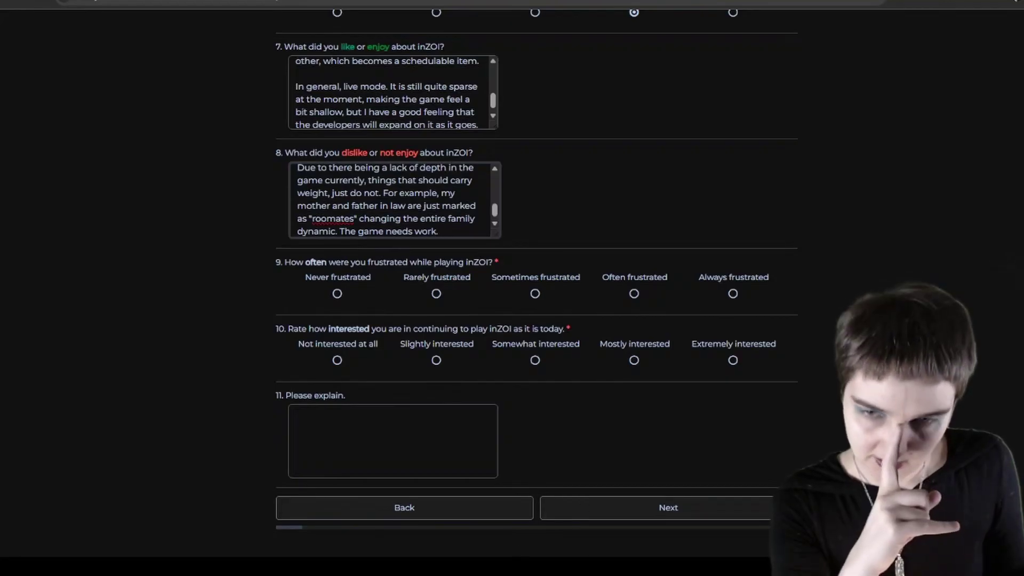
{"action": "left_click", "coordinate": [517, 546]}
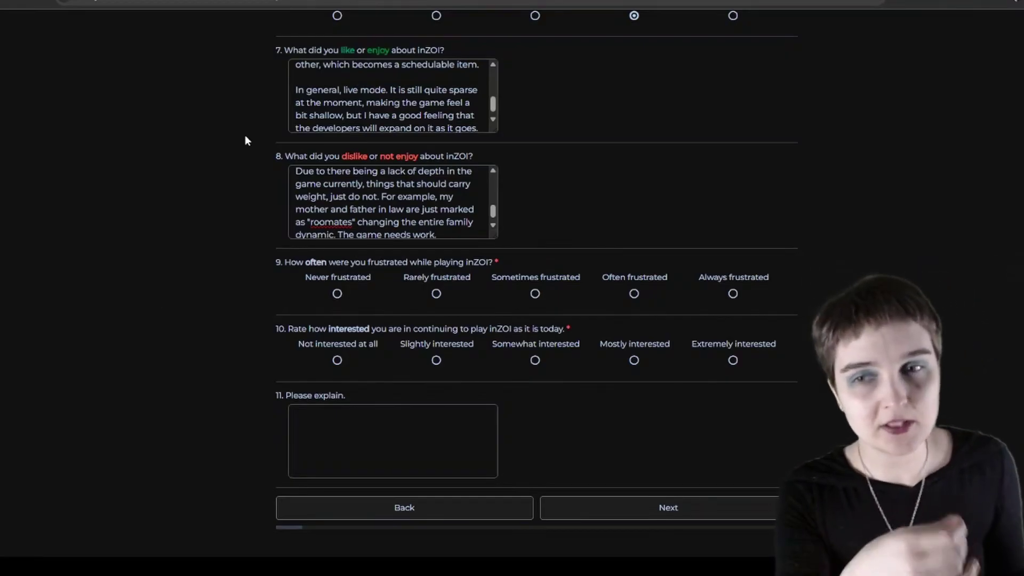
{"action": "left_click", "coordinate": [437, 293]}
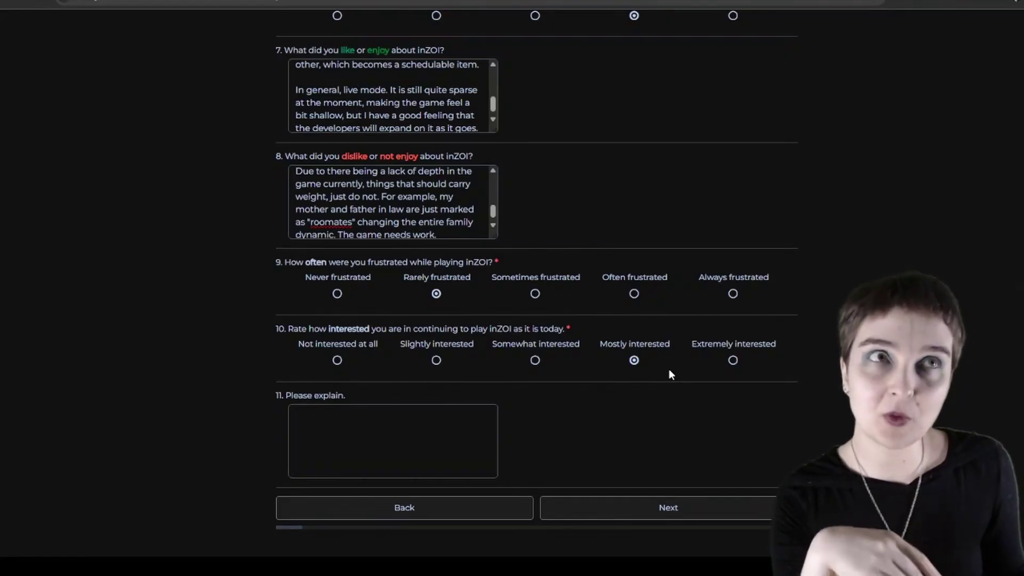
Step: Begin answer 11 with the sentence "So, I have a limited amount of time to play video games."
{"action": "left_click", "coordinate": [445, 427]}
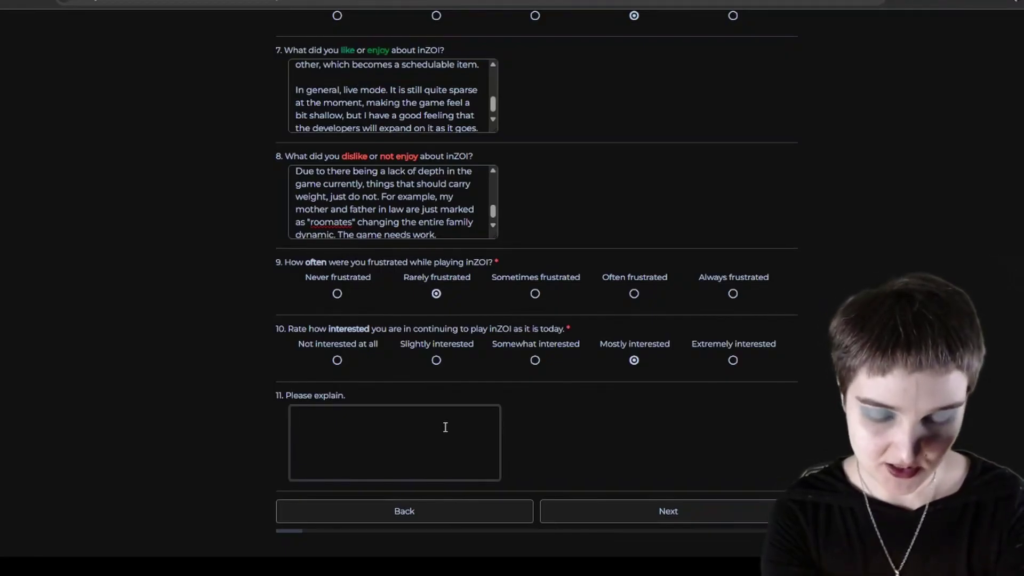
{"action": "type", "text": "So, I h"}
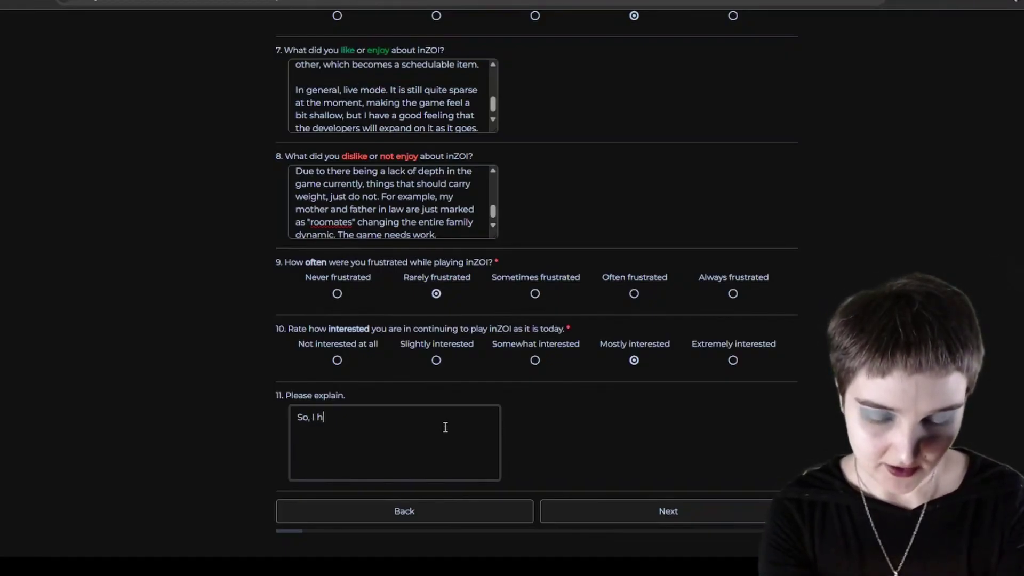
{"action": "type", "text": "ave a limited "}
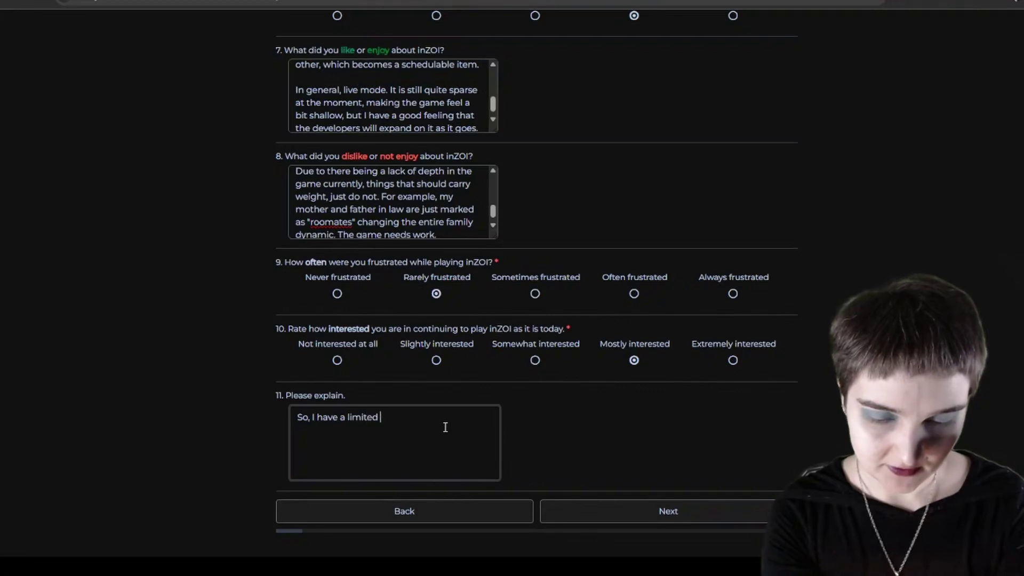
{"action": "type", "text": "amount of time to p"}
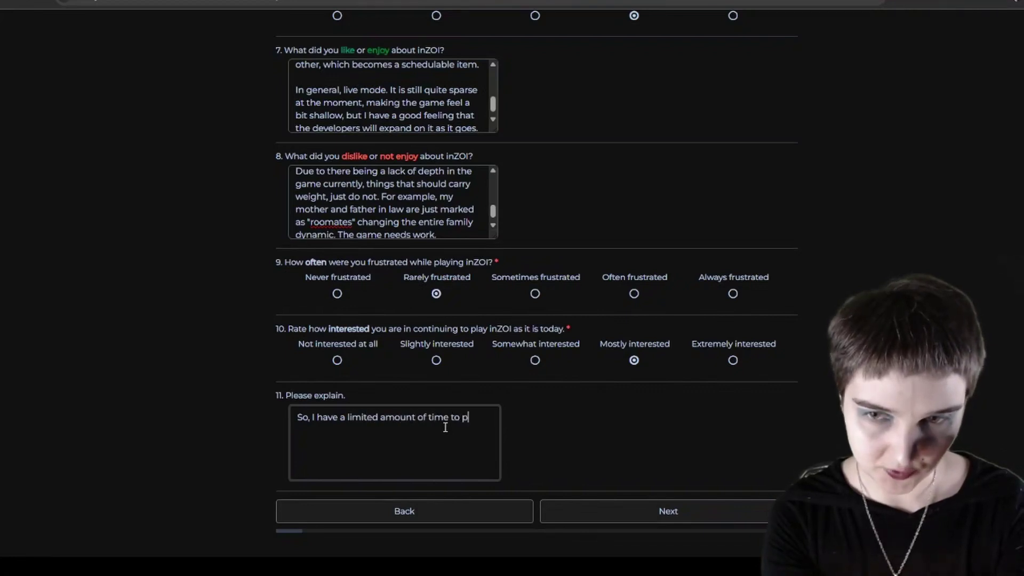
{"action": "type", "text": "lay video game"}
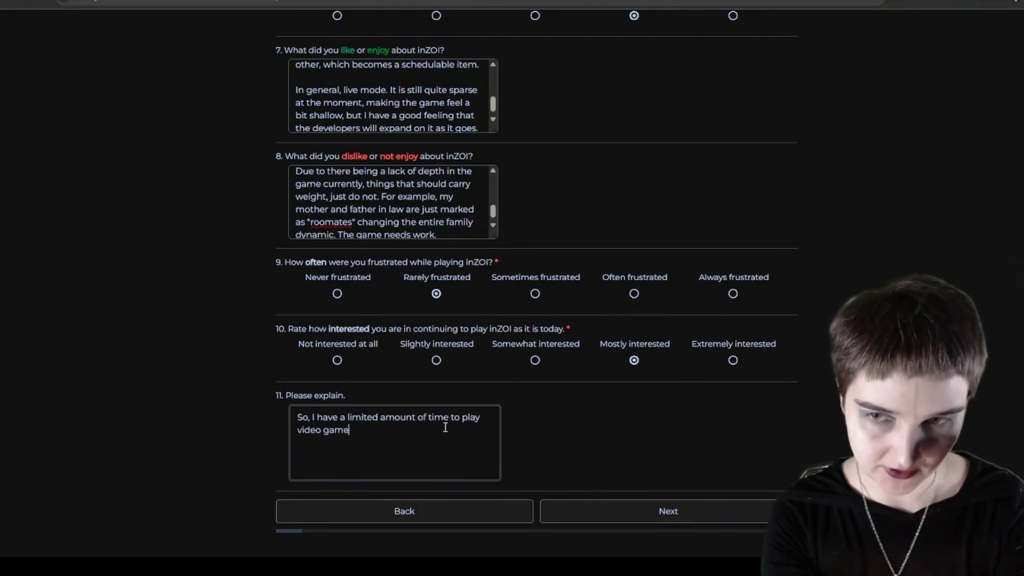
Step: Continue answer 11 with "I am very interested in continuing to play Inzoi, even as it is without extra updates,"
{"action": "type", "text": "s. I am very"}
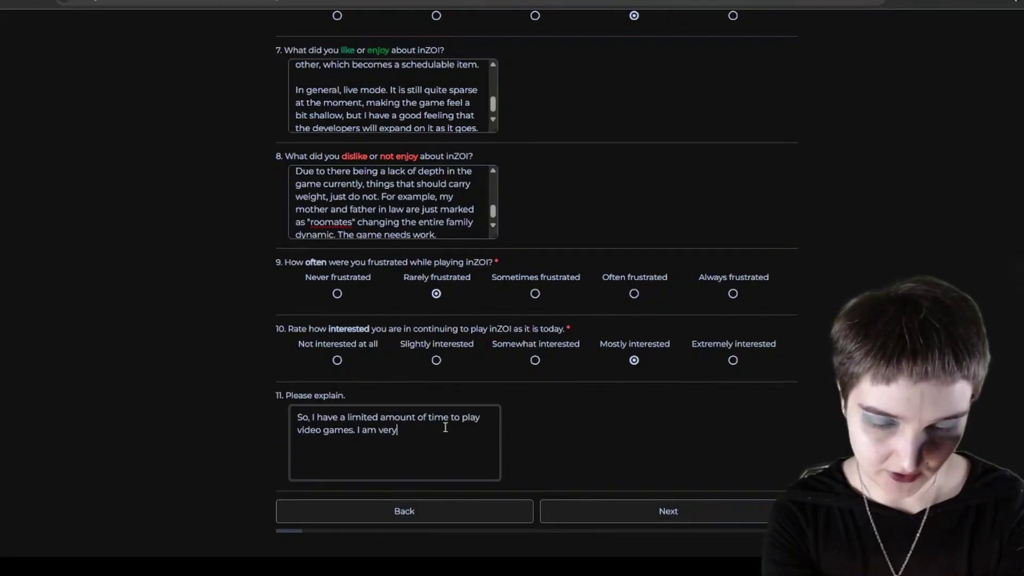
{"action": "type", "text": " interested in "}
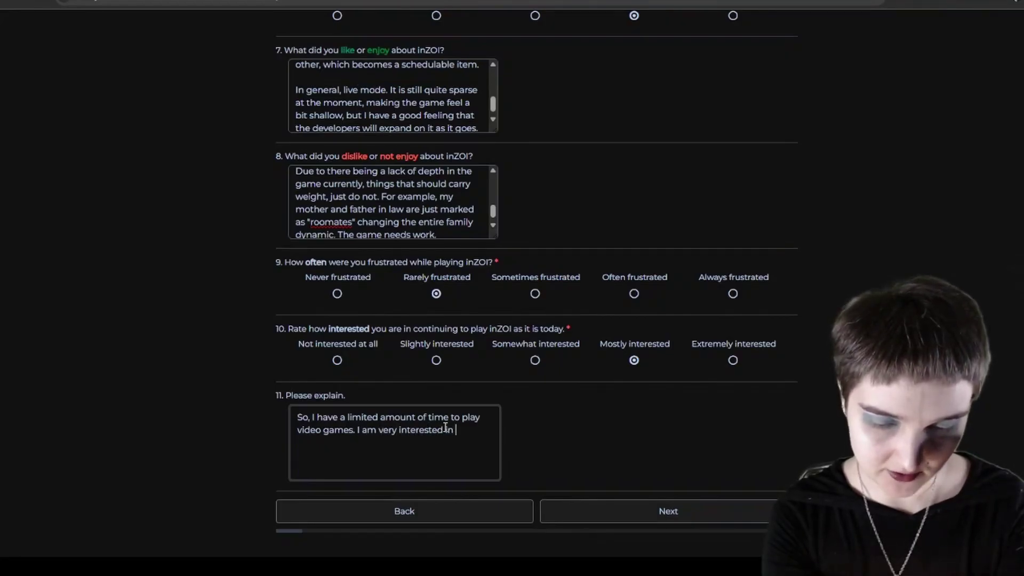
{"action": "type", "text": "continuing to p"}
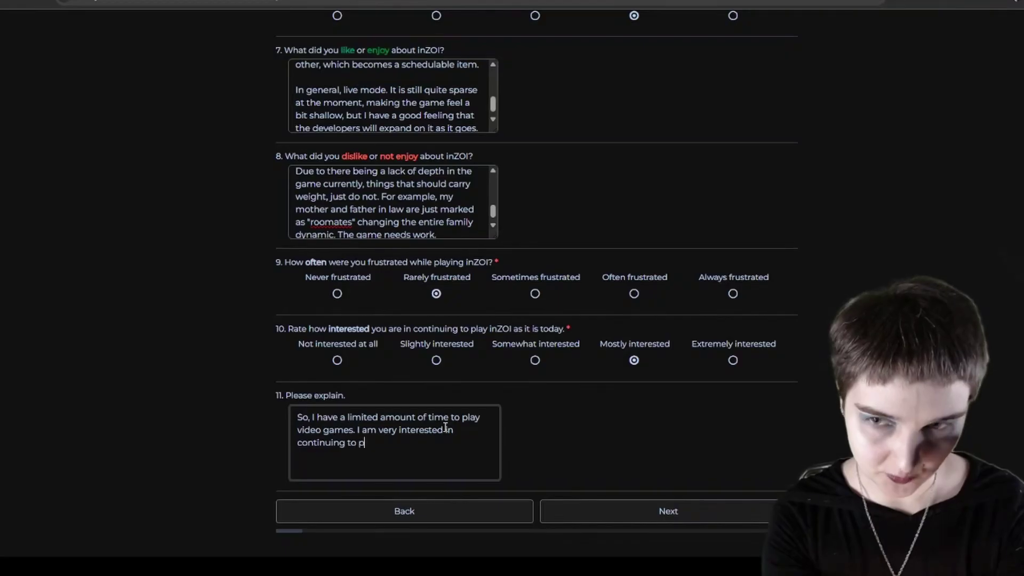
{"action": "type", "text": "lay Inzoi, even"}
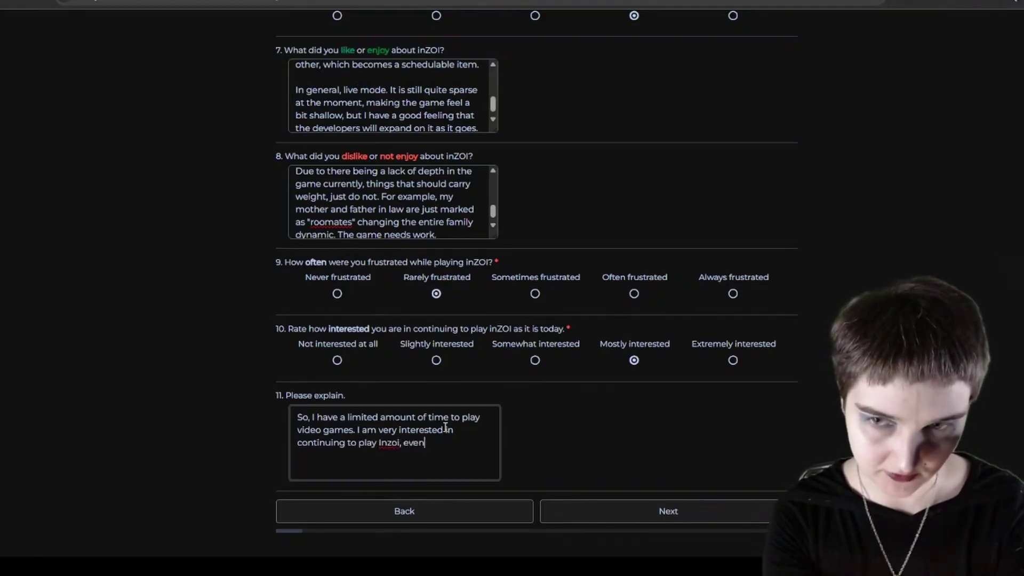
{"action": "type", "text": " as it is w"}
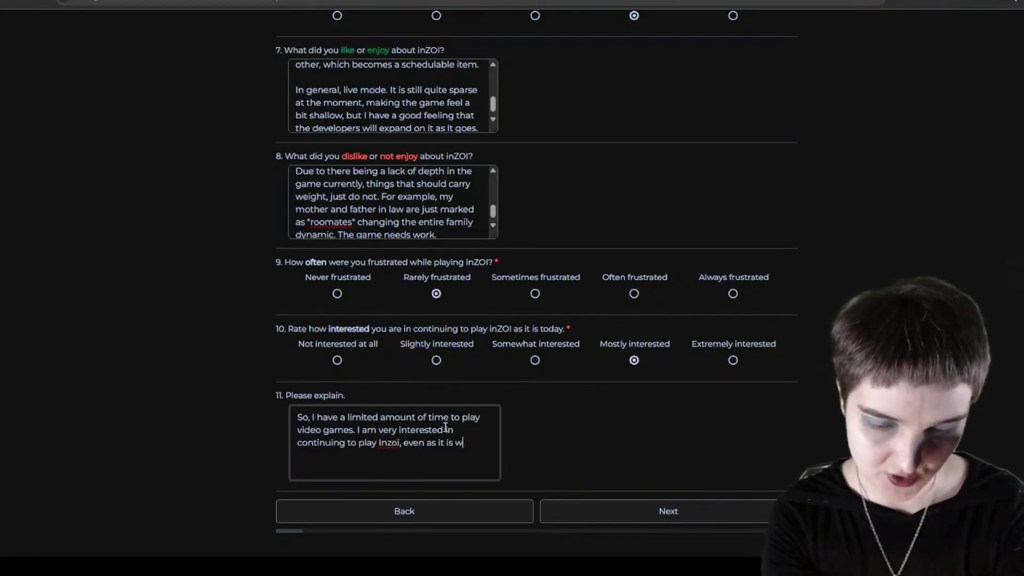
{"action": "type", "text": "ithout extra up"}
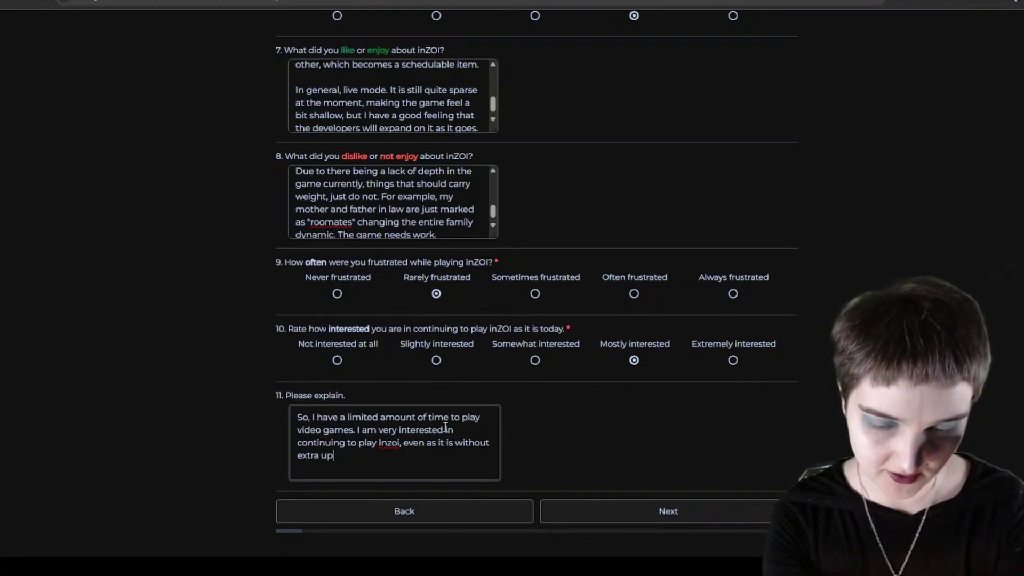
{"action": "type", "text": "dates, but th"}
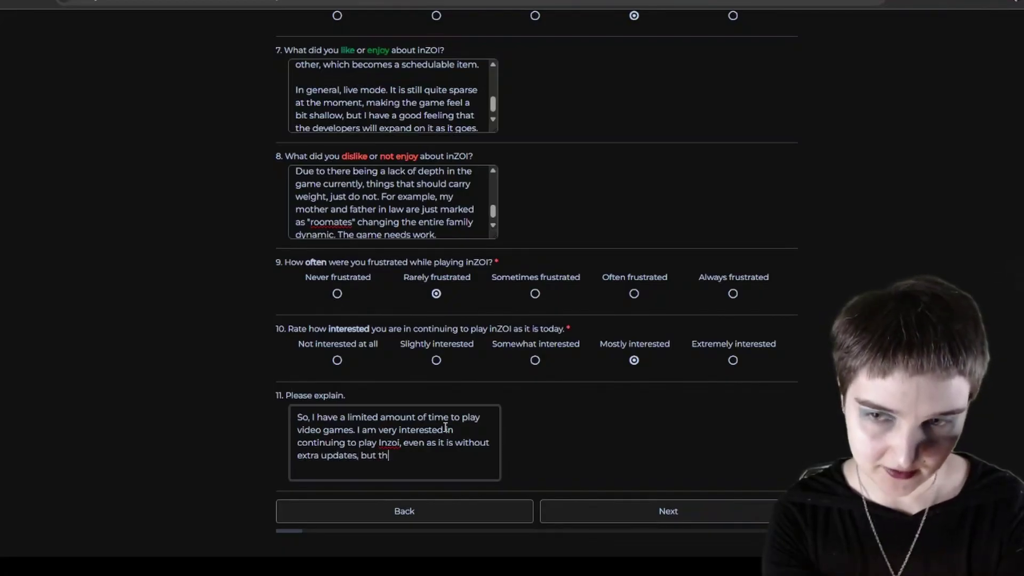
Step: Complete that sentence in answer 11 with "but there are more than one franchise that I am interested in."
{"action": "type", "text": "ere are more th"}
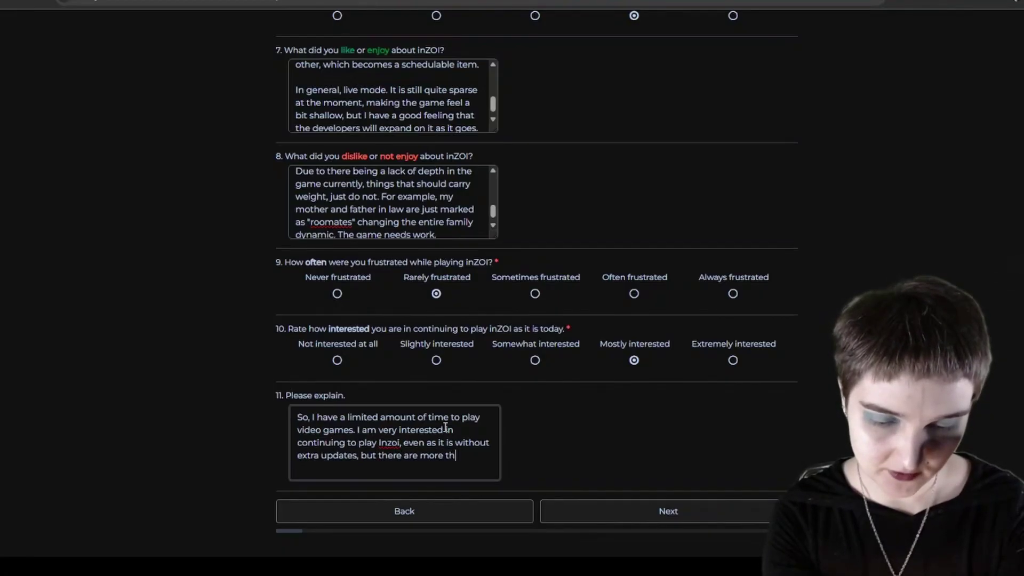
{"action": "type", "text": "an one franchise "}
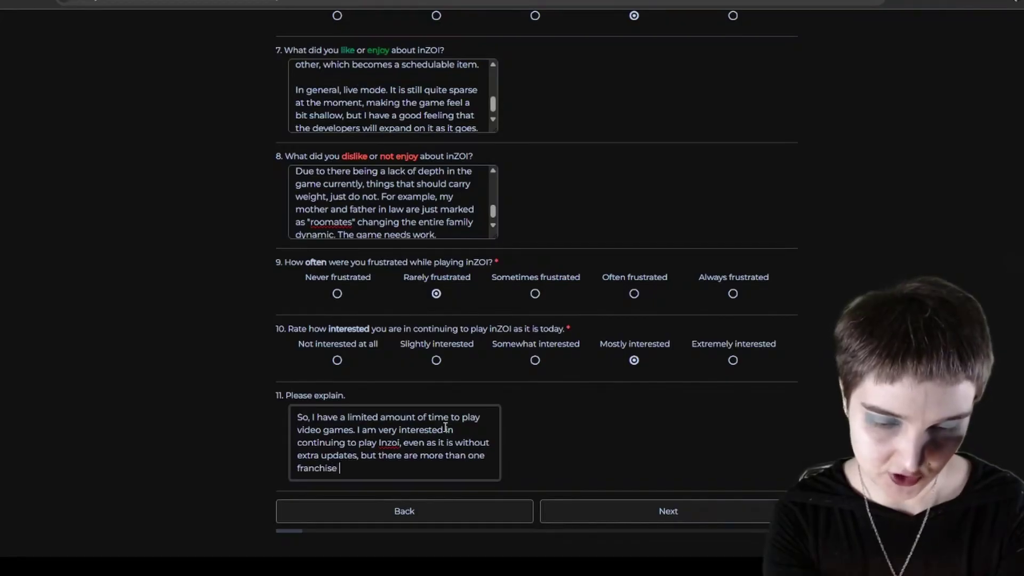
{"action": "type", "text": "that I am in"}
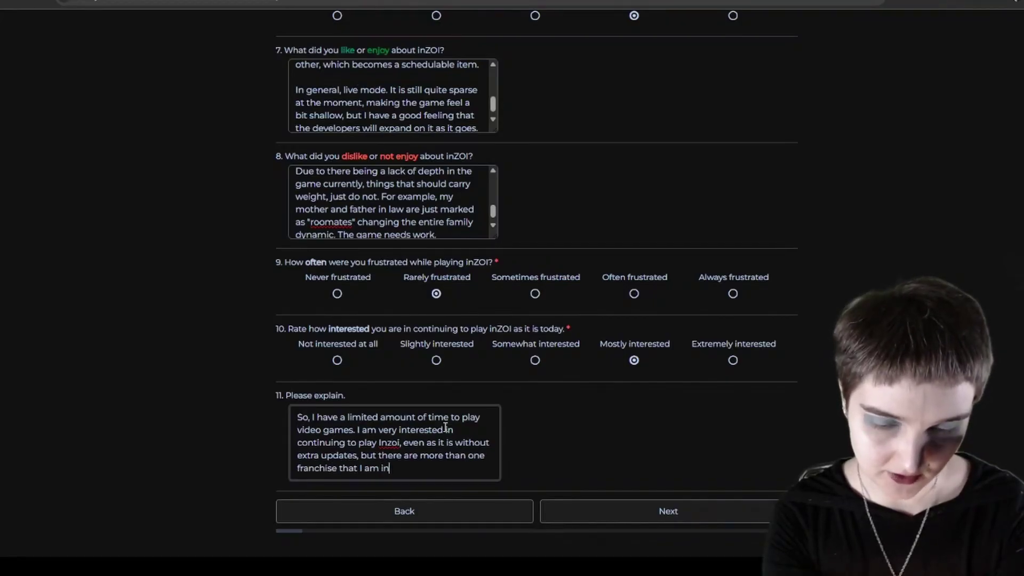
{"action": "type", "text": "terested in."}
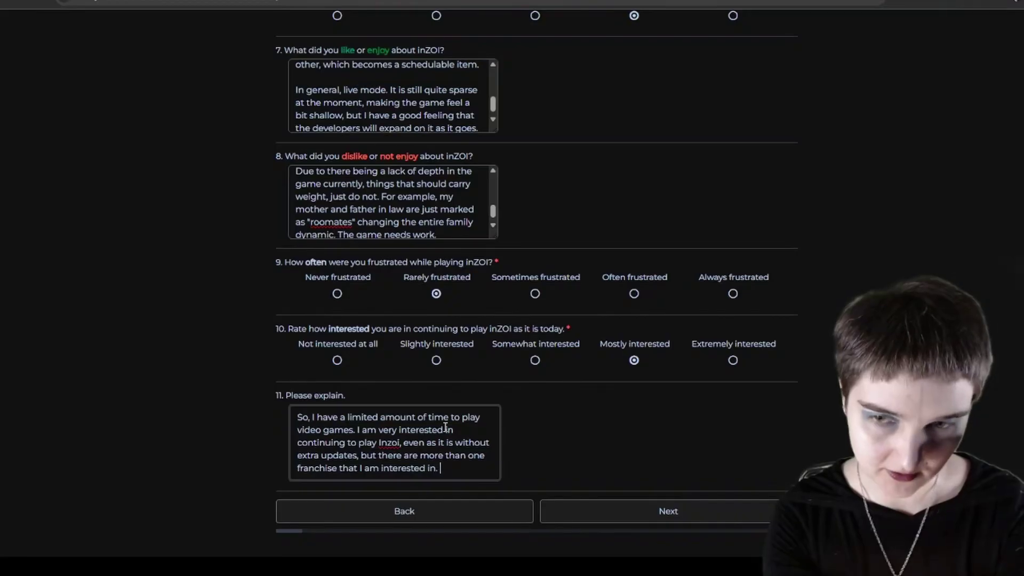
Step: After a blank line, add to answer 11: "Guild Wars 2 just came with a limited time event of "Super Adventure Box" that only lasts 3 weeks."
{"action": "key", "text": "Return"}
{"action": "key", "text": "Return"}
{"action": "type", "text": "Guild Wars"}
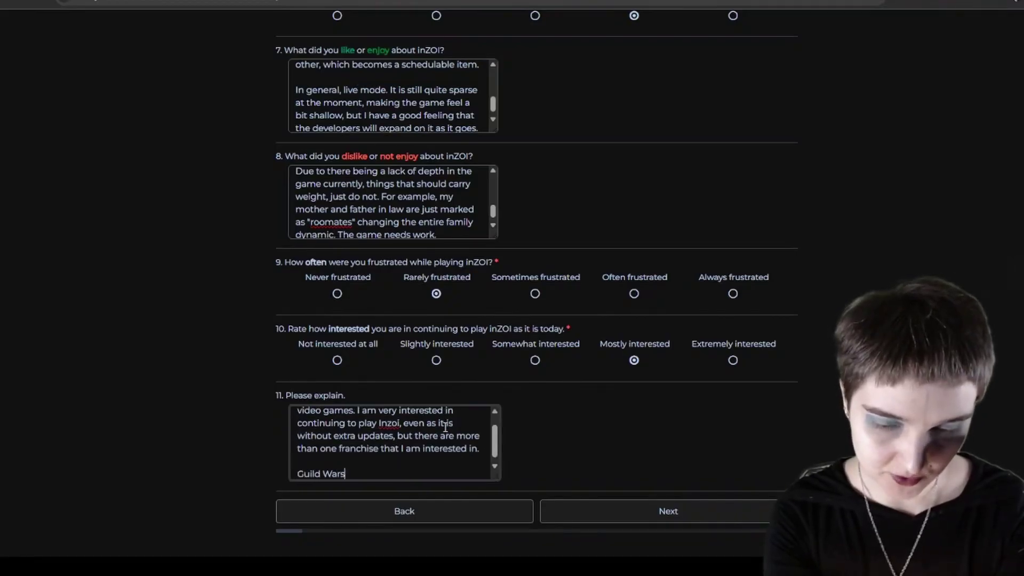
{"action": "type", "text": " 2 just came with a l"}
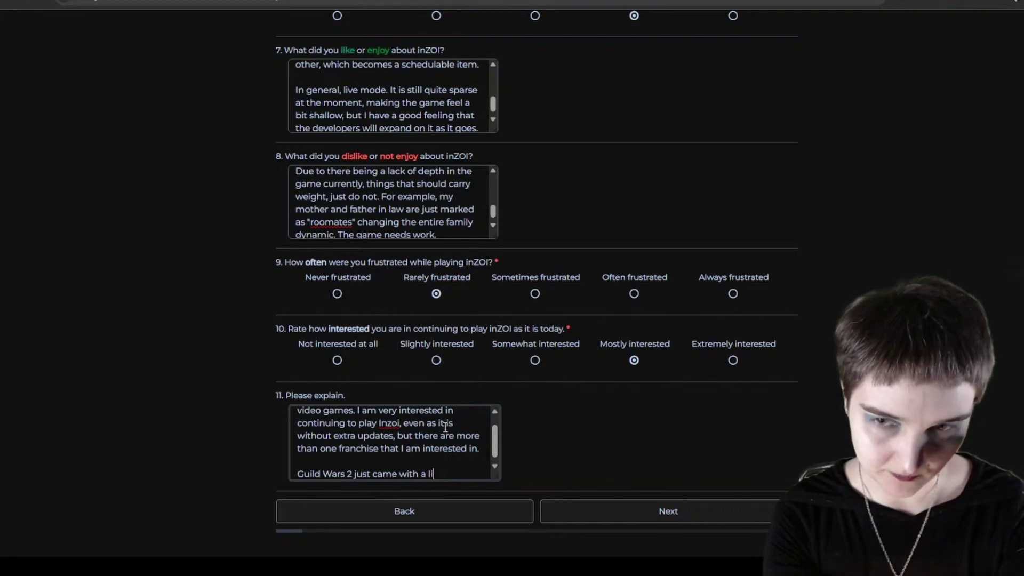
{"action": "type", "text": "imited t"}
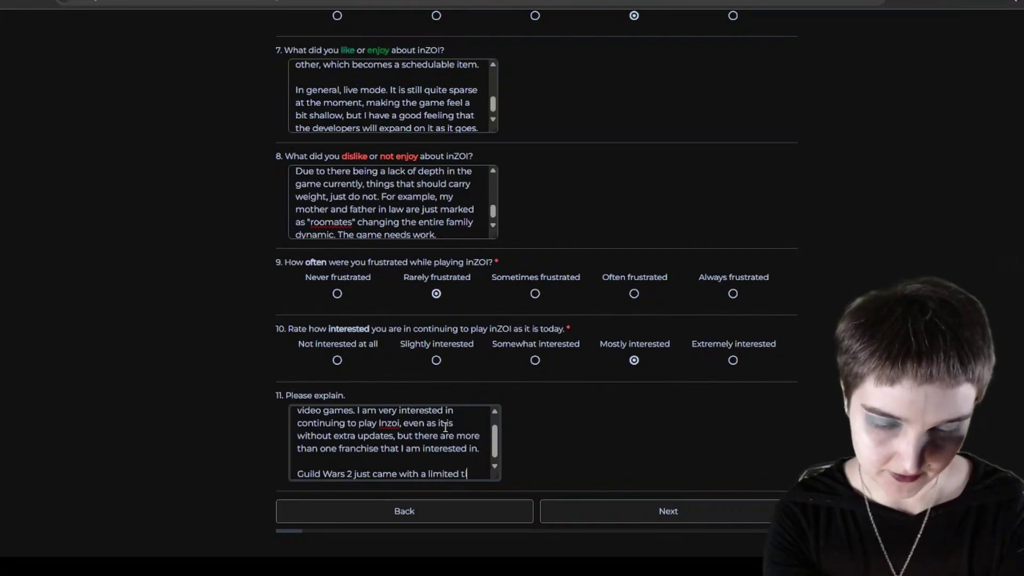
{"action": "type", "text": "ime event of \""}
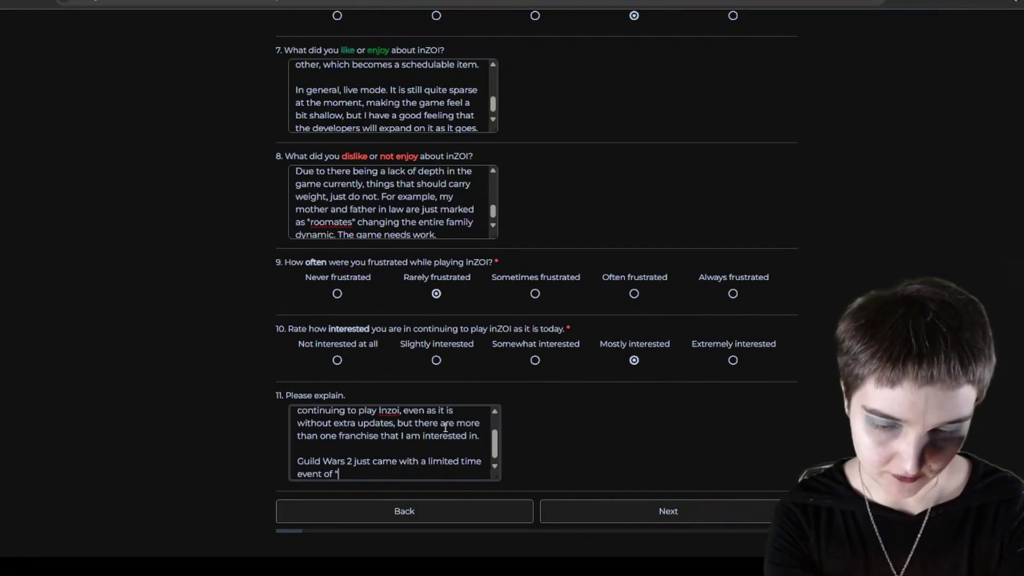
{"action": "type", "text": "Super Adven"}
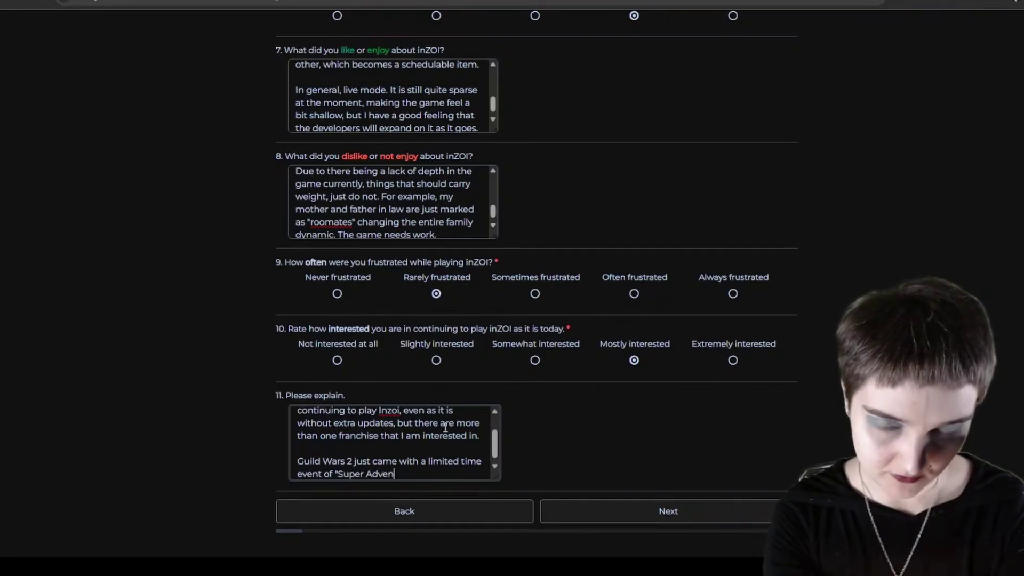
{"action": "type", "text": "ture Box"}
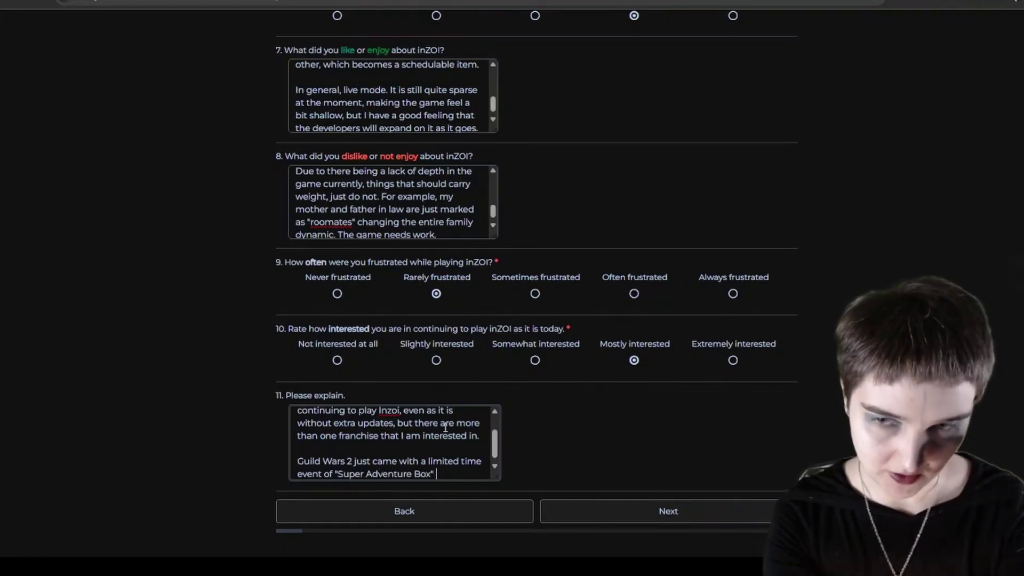
{"action": "type", "text": "\" that only l"}
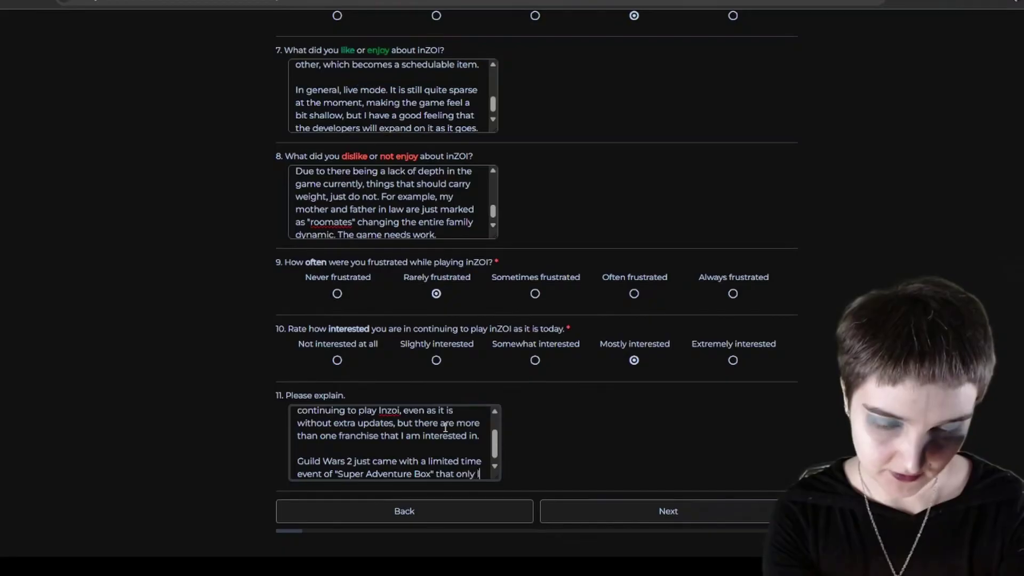
{"action": "type", "text": "asts 3 weeks"}
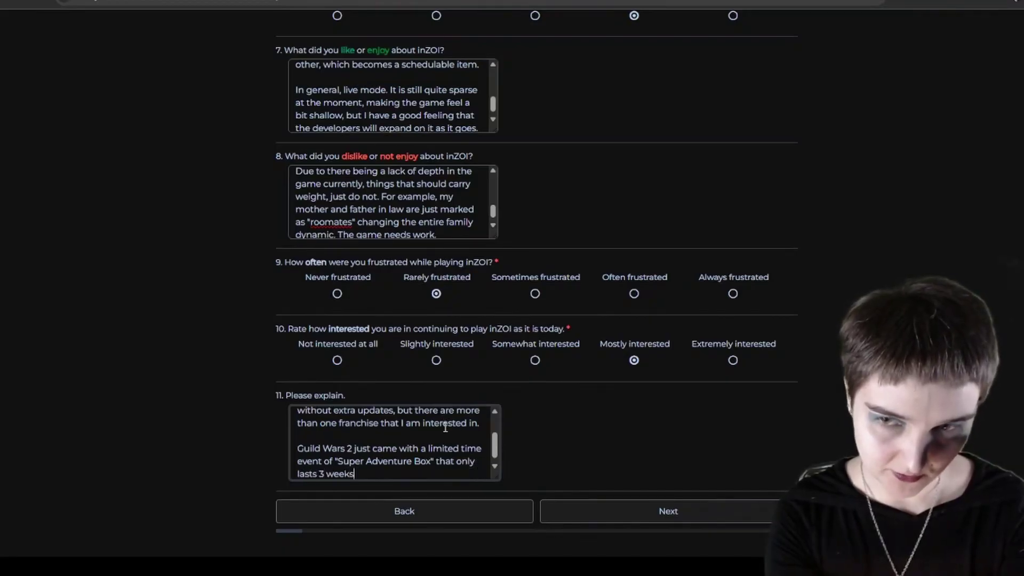
Step: Continue answer 11 with "I am aiming to at least free up some gaming time for myself for a week,"
{"action": "type", "text": ". I am aiming to at least"}
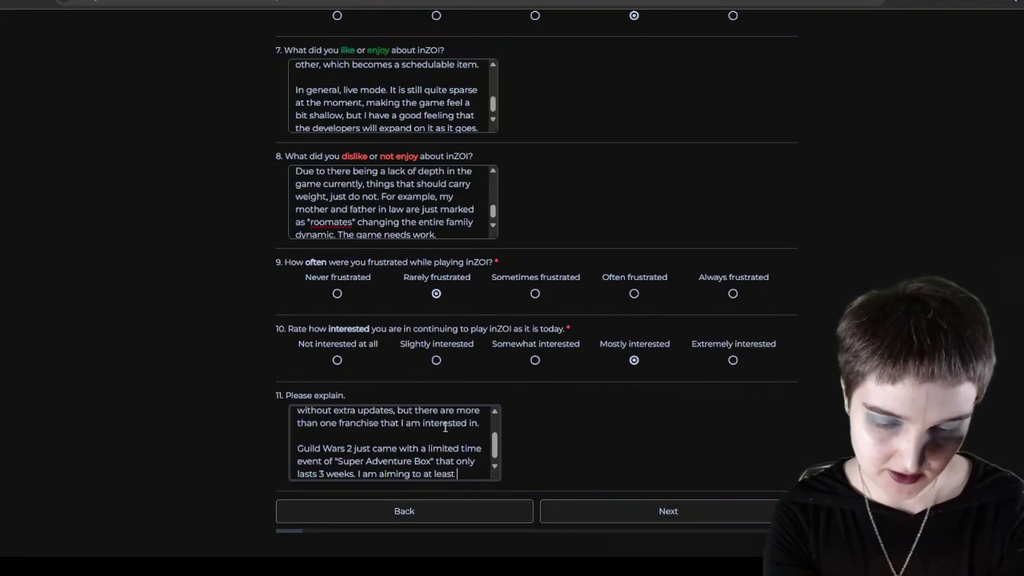
{"action": "type", "text": " free up"}
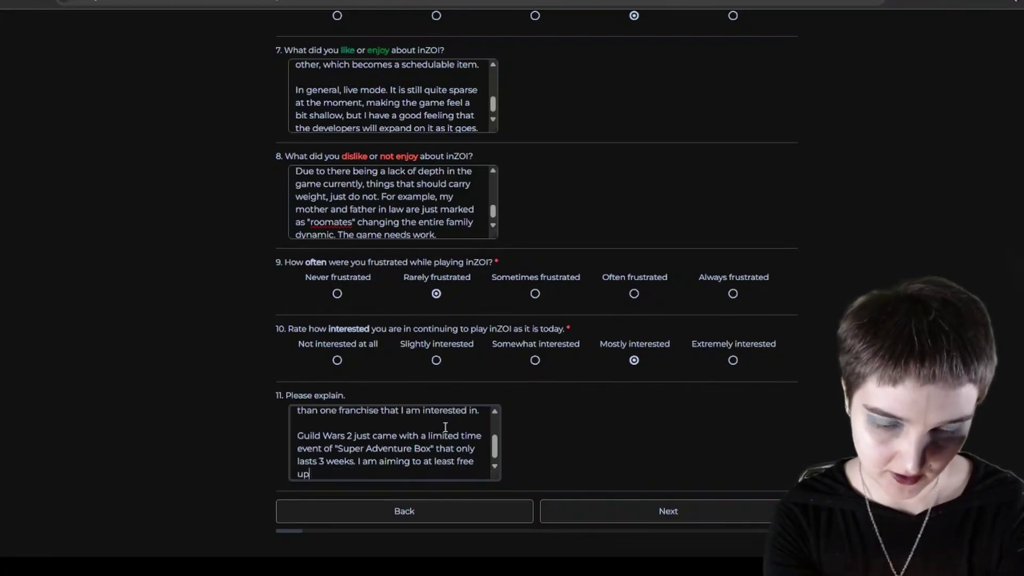
{"action": "type", "text": " some g"}
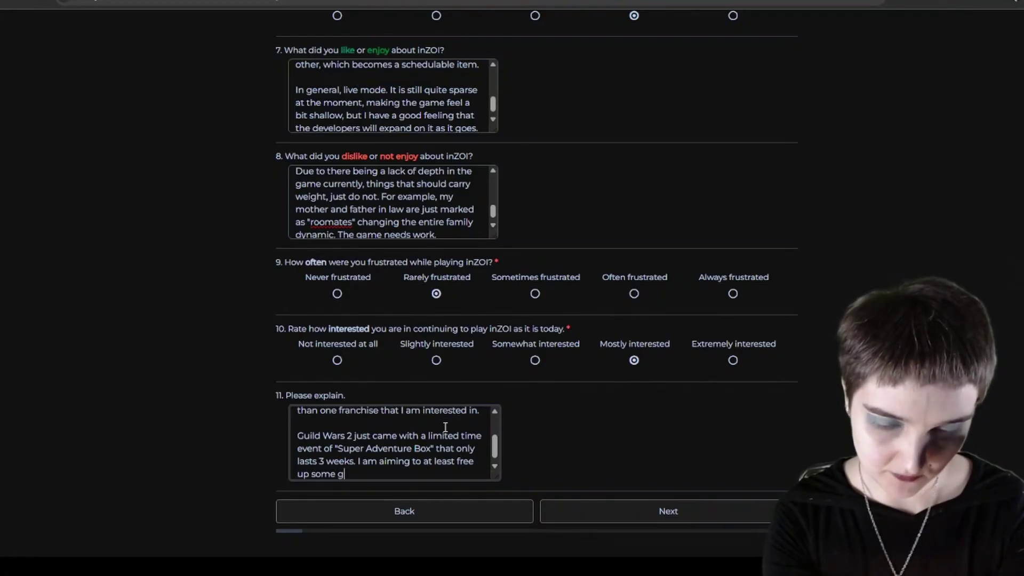
{"action": "type", "text": "aming time for my"}
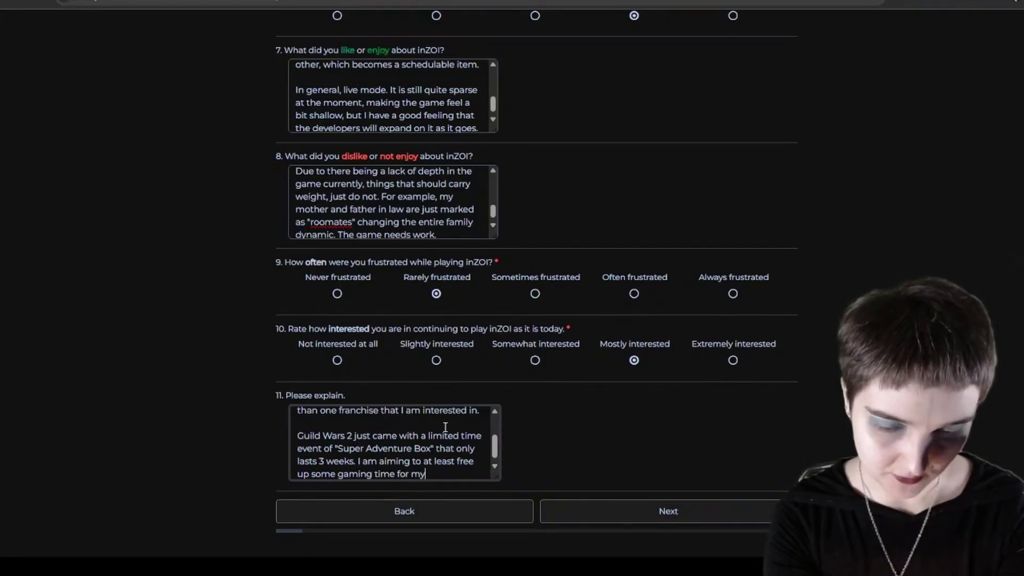
{"action": "type", "text": "self for a week"}
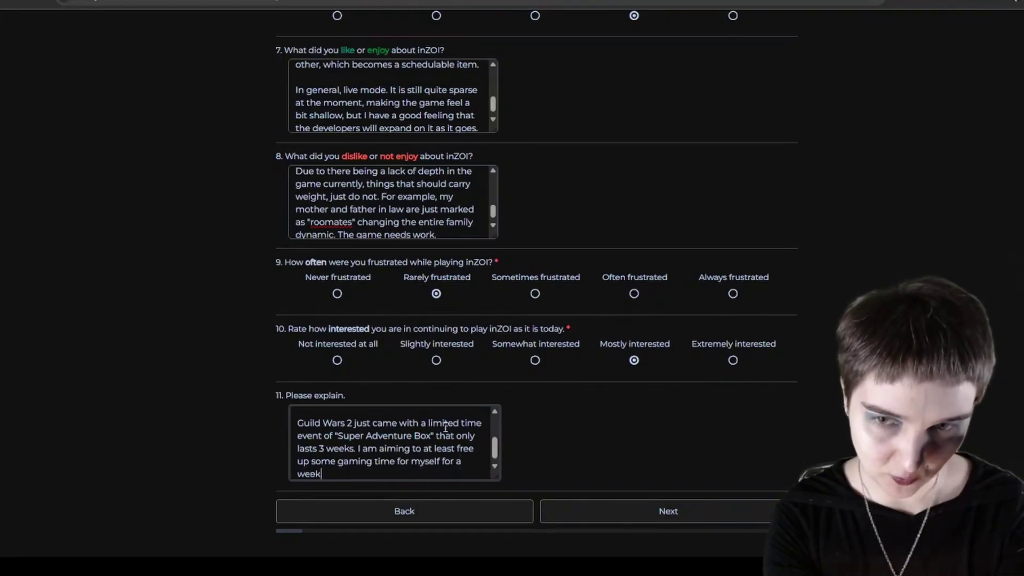
Step: Finish the gaming time sentence in answer 11 with "or at least half a week to partake in it."
{"action": "type", "text": ", or at lea"}
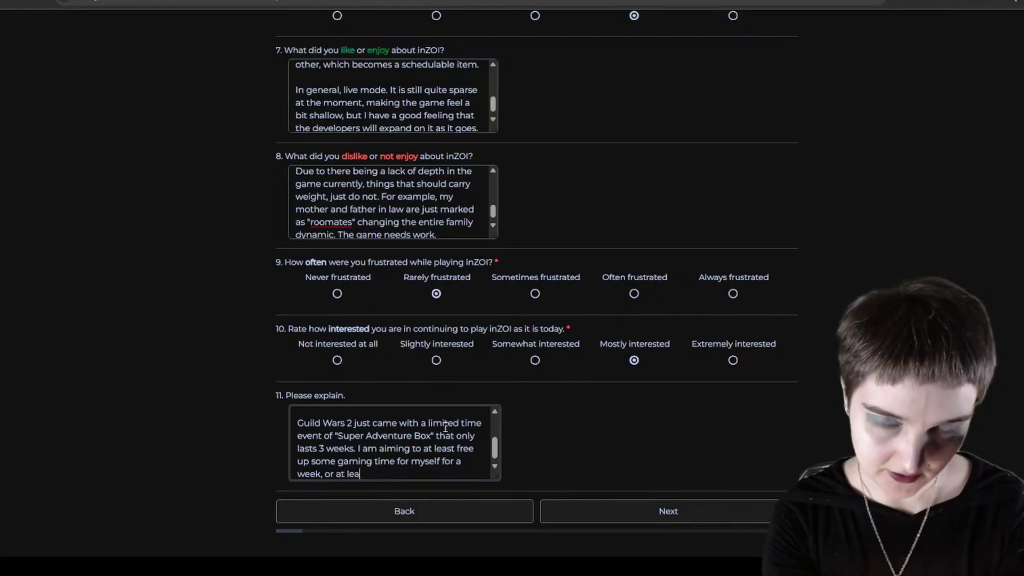
{"action": "type", "text": "st half a week "}
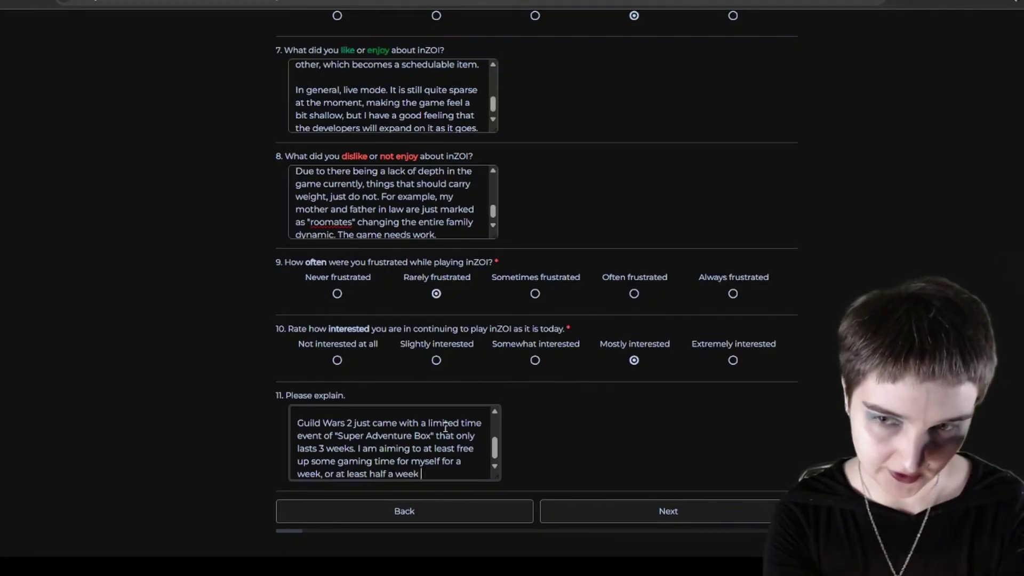
{"action": "type", "text": "to partake in it."}
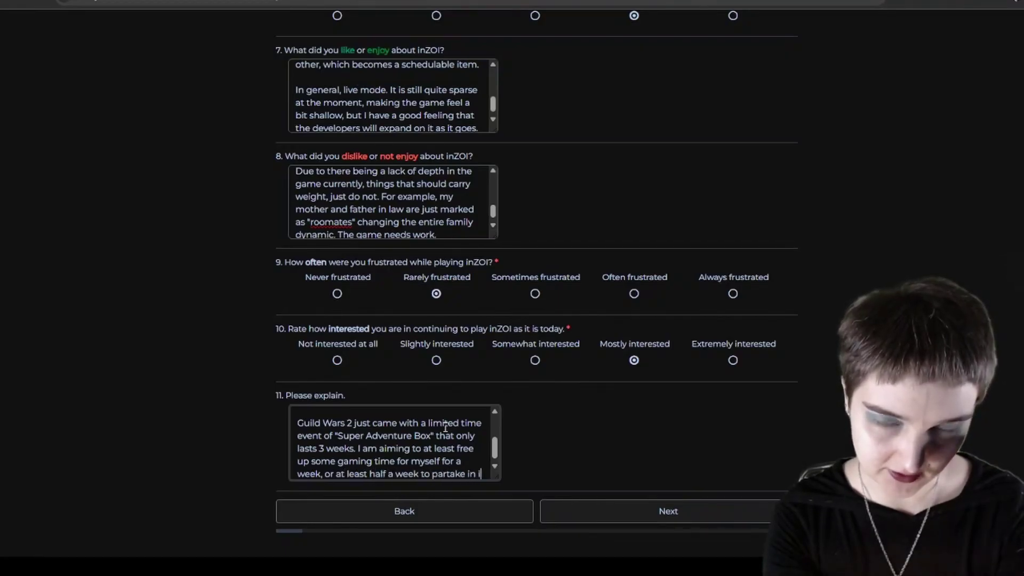
Step: After a blank line, add to answer 11: "Crusader Kings 3 is launching a major expansion at the end of April. I want to"
{"action": "key", "text": "Return"}
{"action": "key", "text": "Return"}
{"action": "type", "text": "Crusader Kings "}
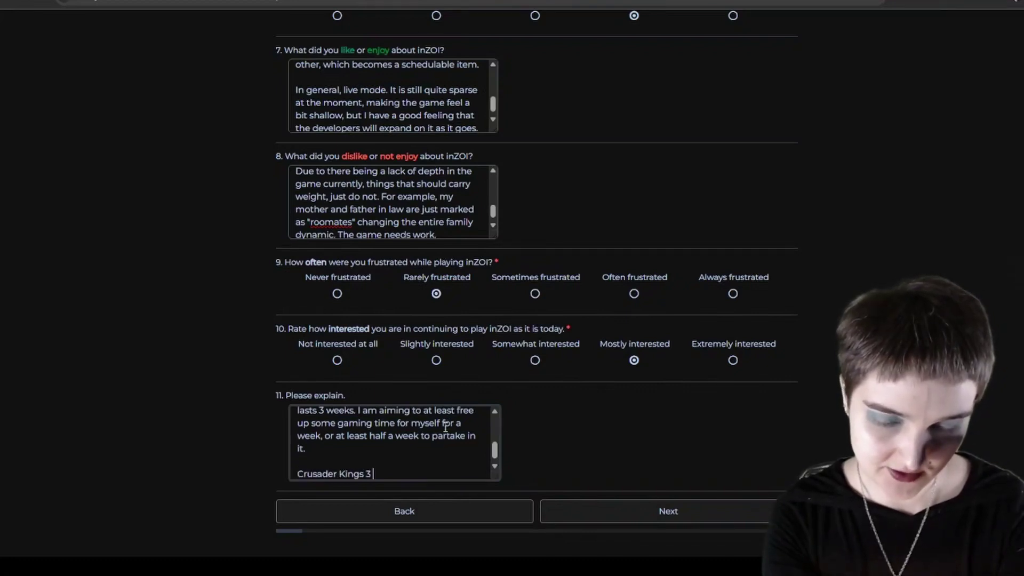
{"action": "type", "text": "3 is launchin"}
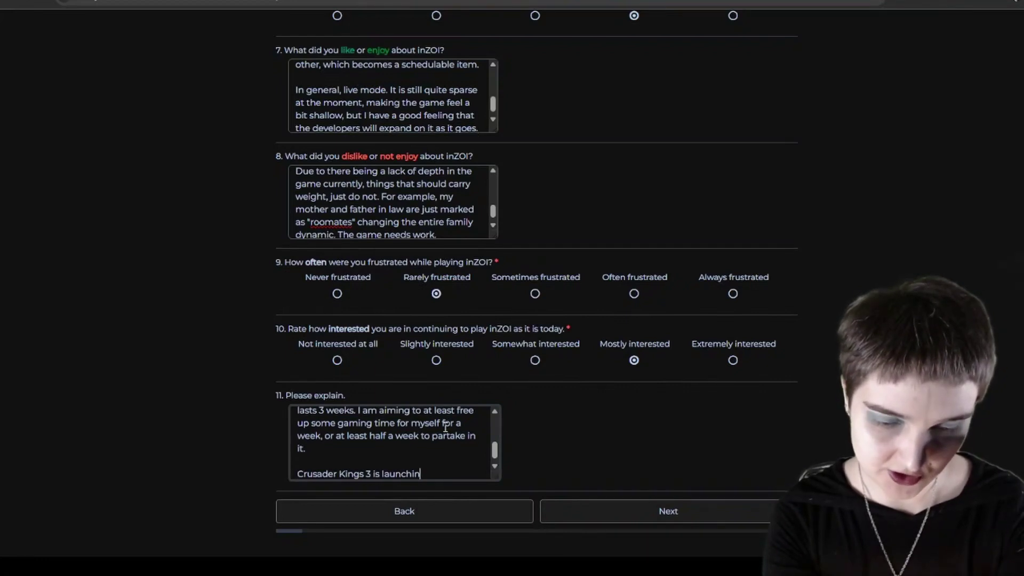
{"action": "type", "text": "g a major ex"}
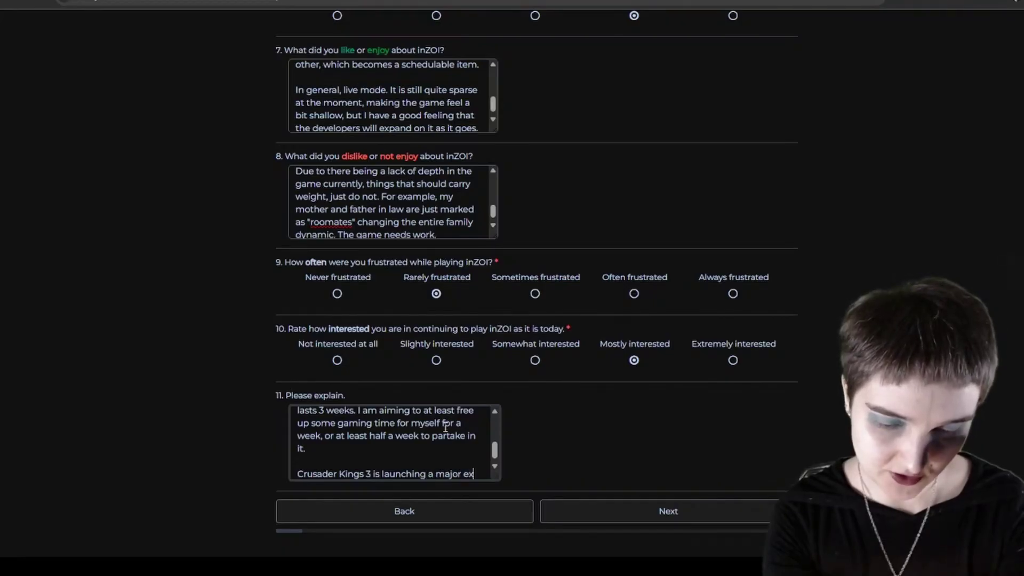
{"action": "type", "text": "pansion at "}
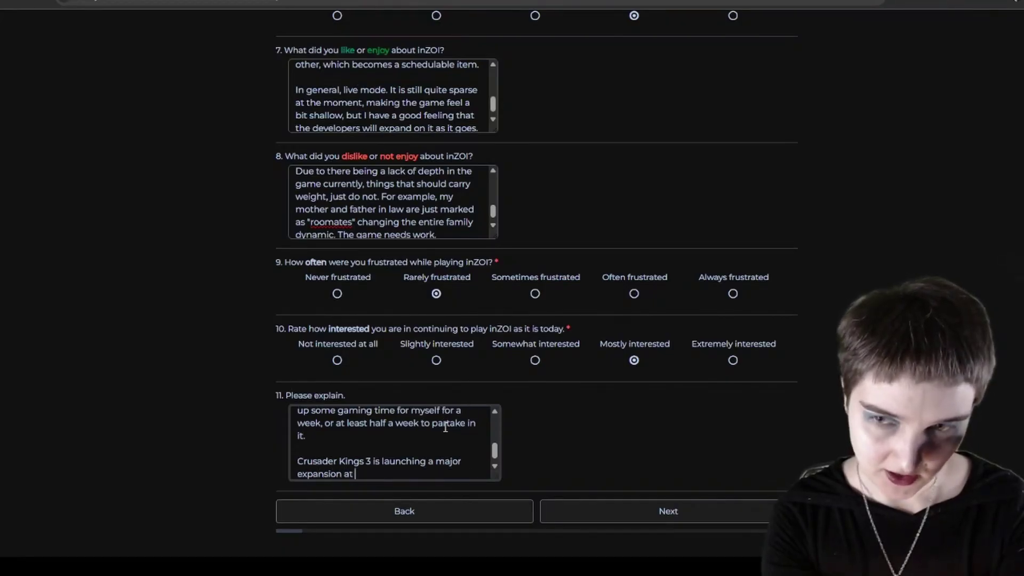
{"action": "type", "text": "the end of Apri"}
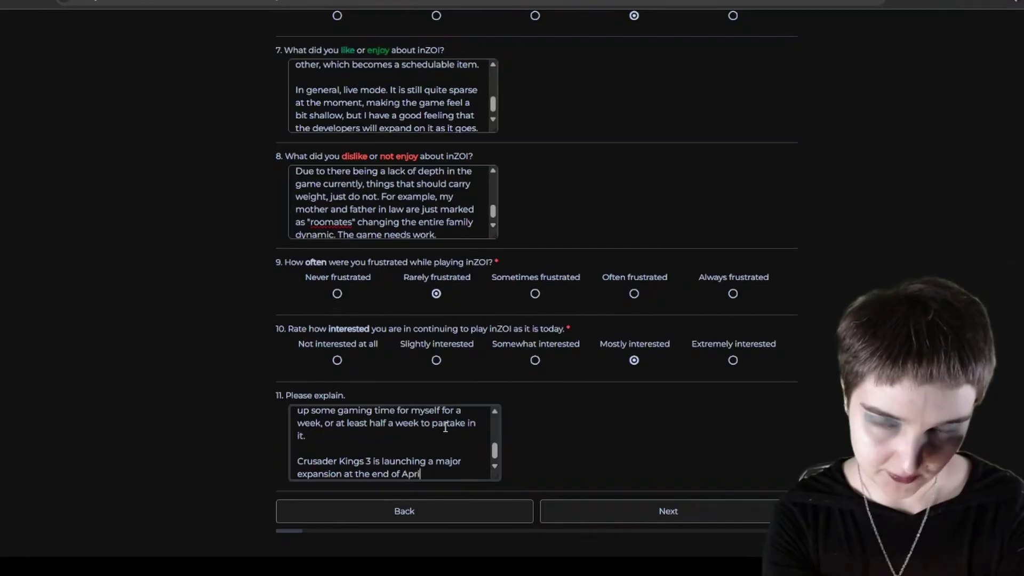
{"action": "type", "text": "l. I want to"}
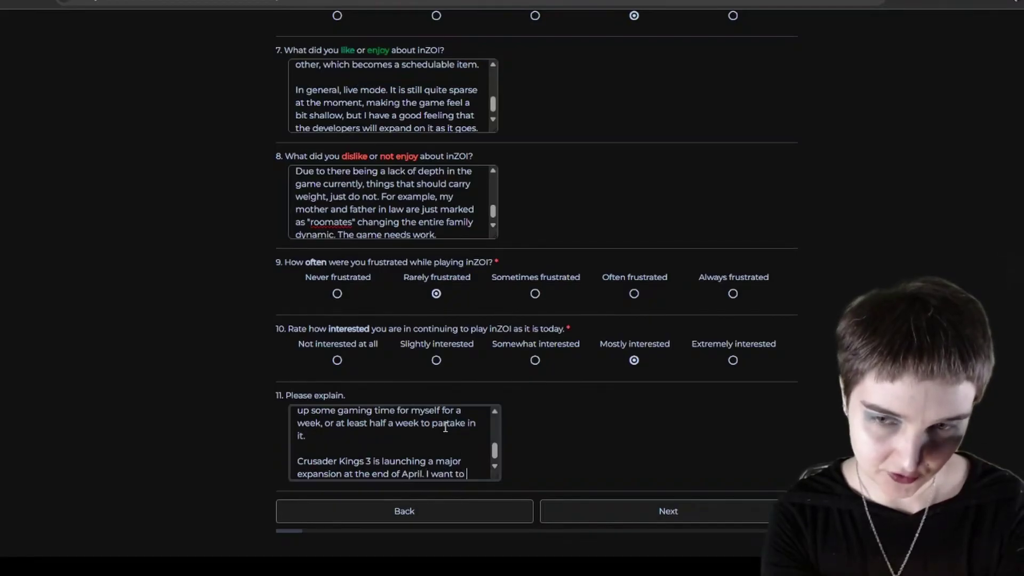
Step: Continue the Crusader Kings paragraph in answer 11 with "have at least one or two games played inside the major expansion, which"
{"action": "type", "text": " have"}
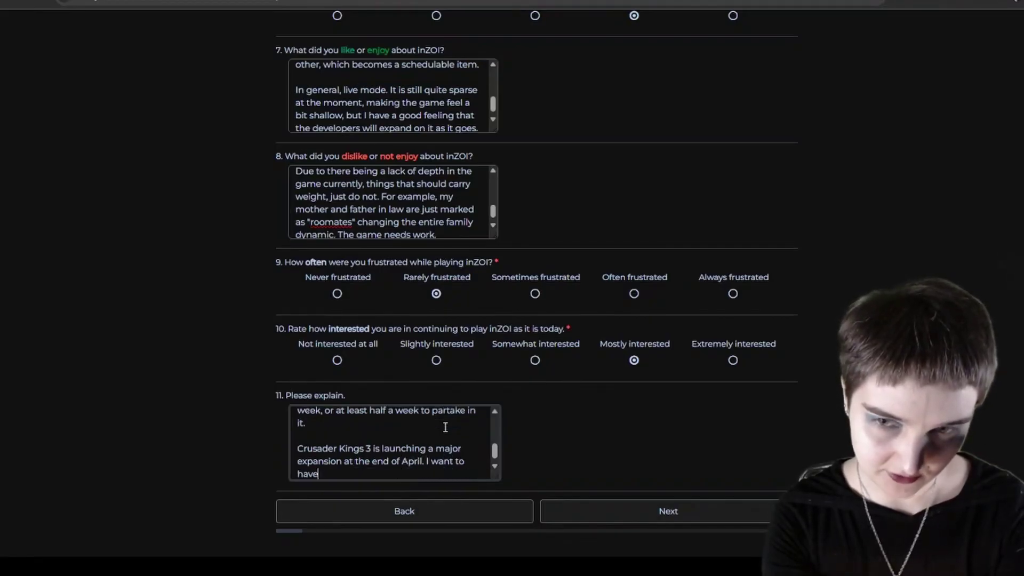
{"action": "type", "text": " at least "}
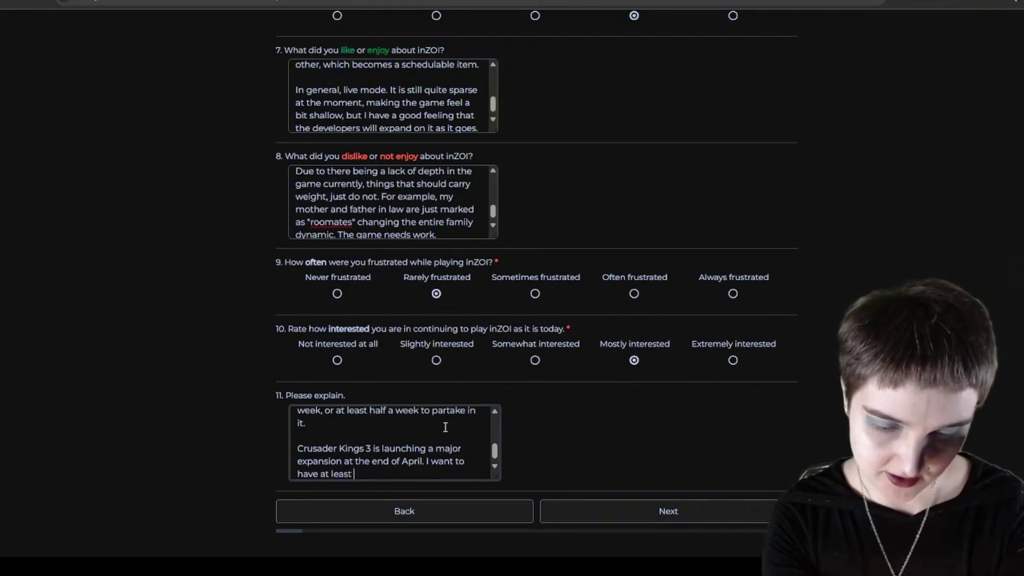
{"action": "type", "text": "one or two games"}
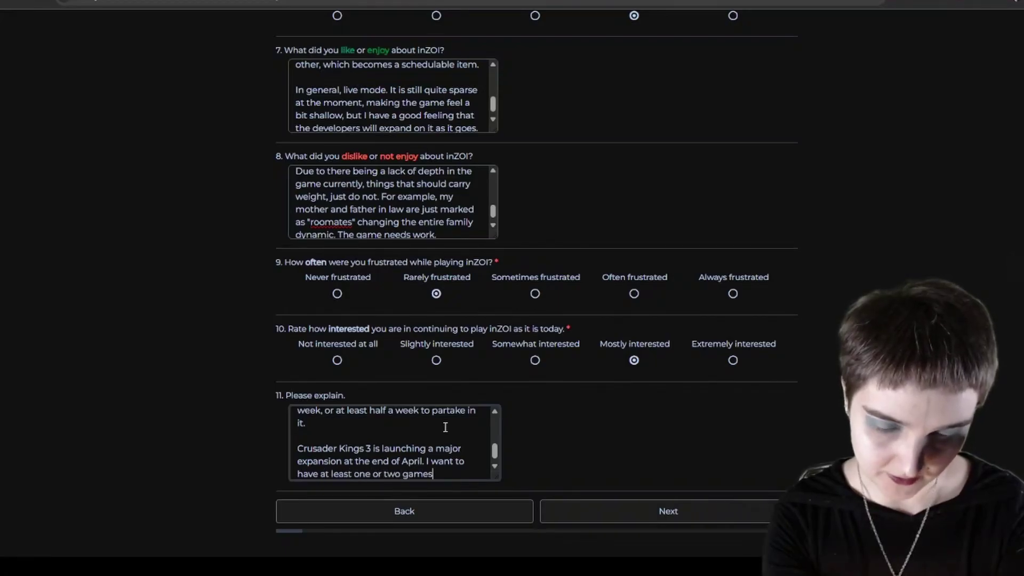
{"action": "type", "text": " played inside "}
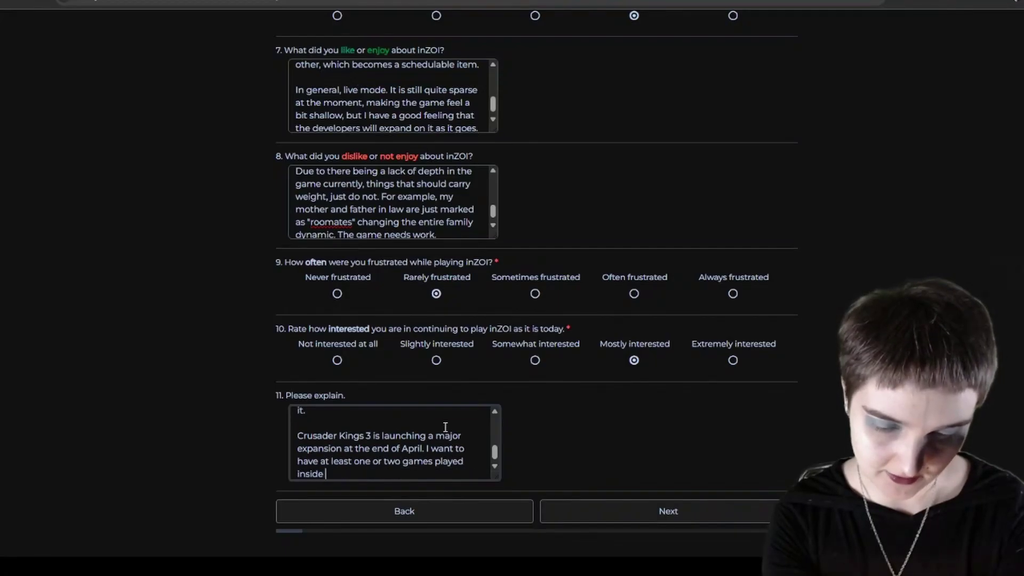
{"action": "type", "text": "the major expans"}
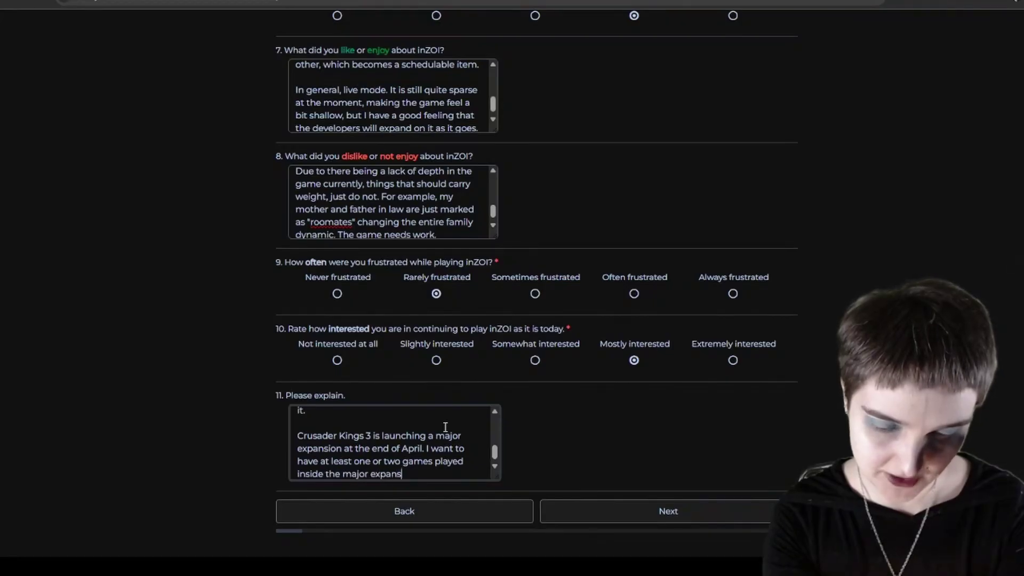
{"action": "type", "text": "ion, which"}
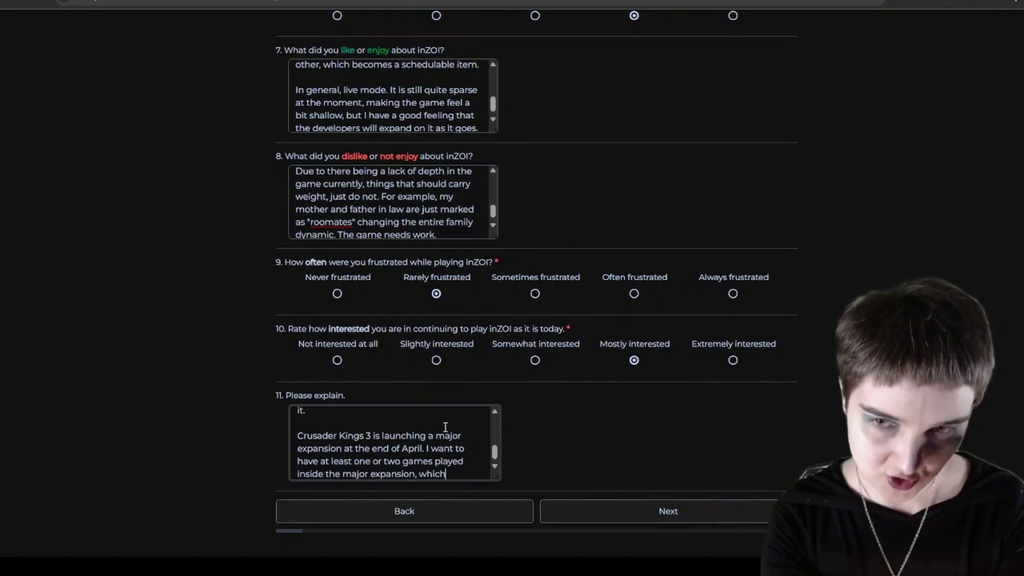
Step: Extend the sentence in answer 11 with "means that I need to find 90 to 180 hours (depending"
{"action": "type", "text": " means th"}
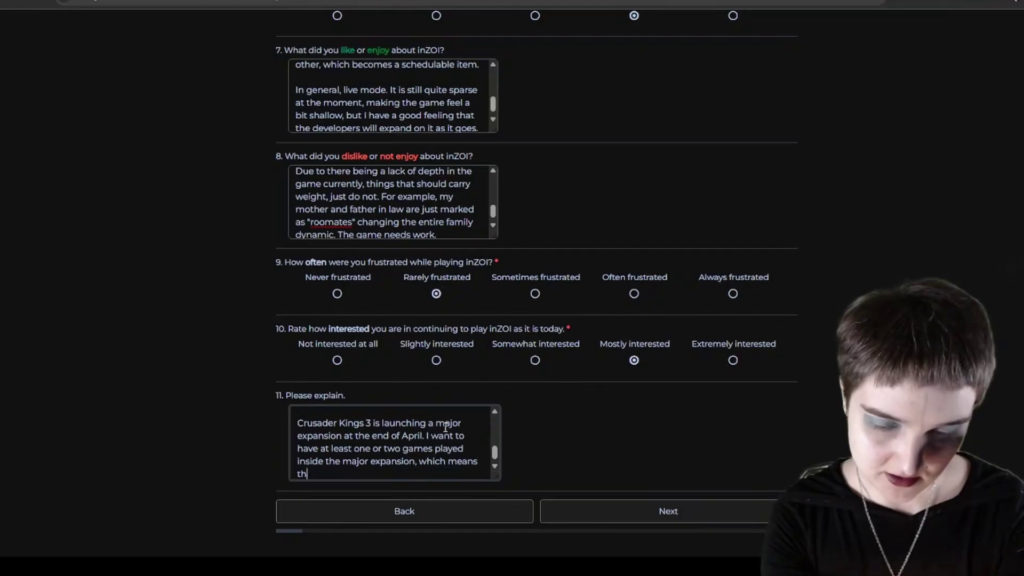
{"action": "type", "text": "at I need to f"}
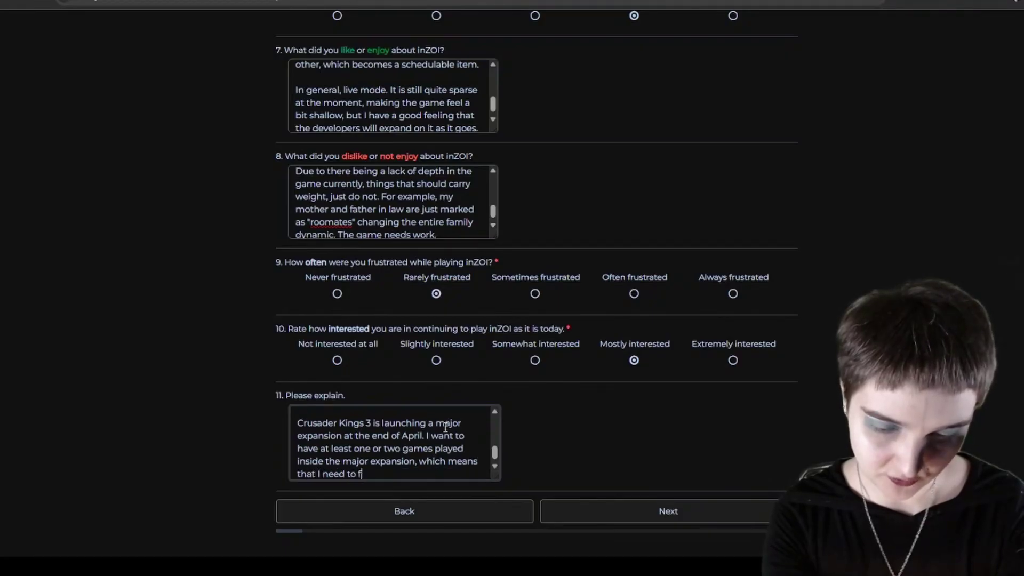
{"action": "type", "text": "ind 90 to 1"}
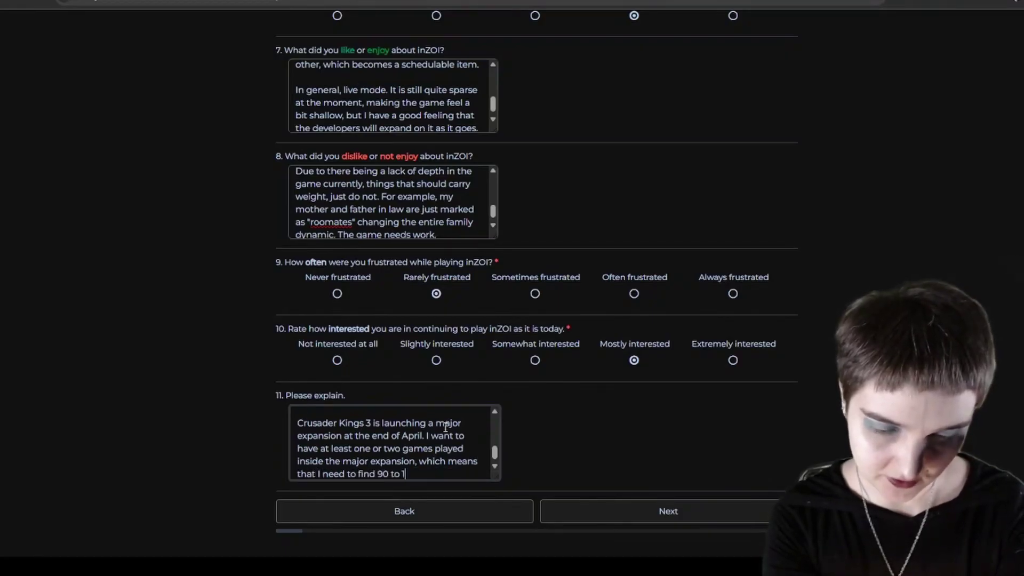
{"action": "type", "text": "80 ho"}
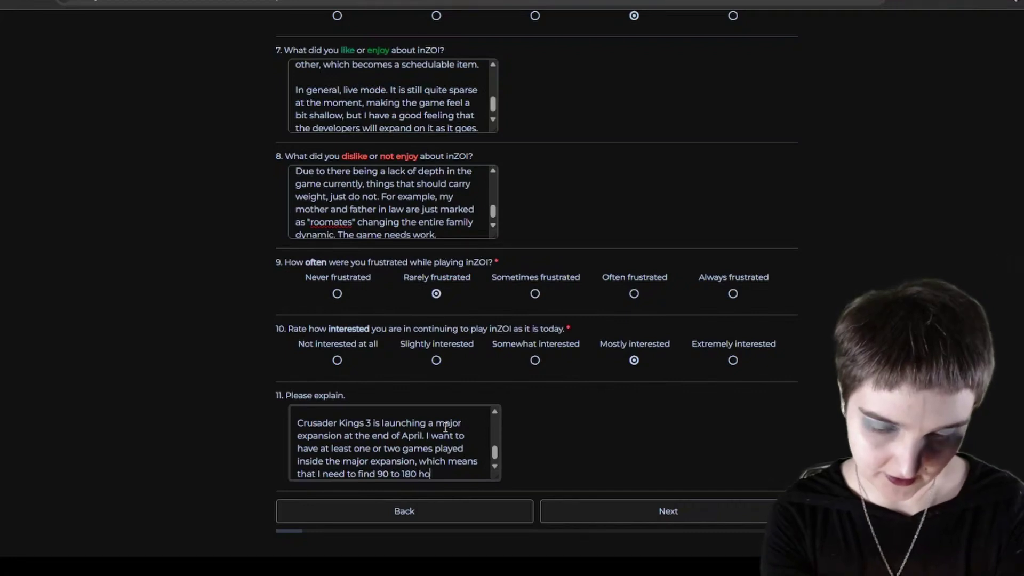
{"action": "type", "text": "urs (depending"}
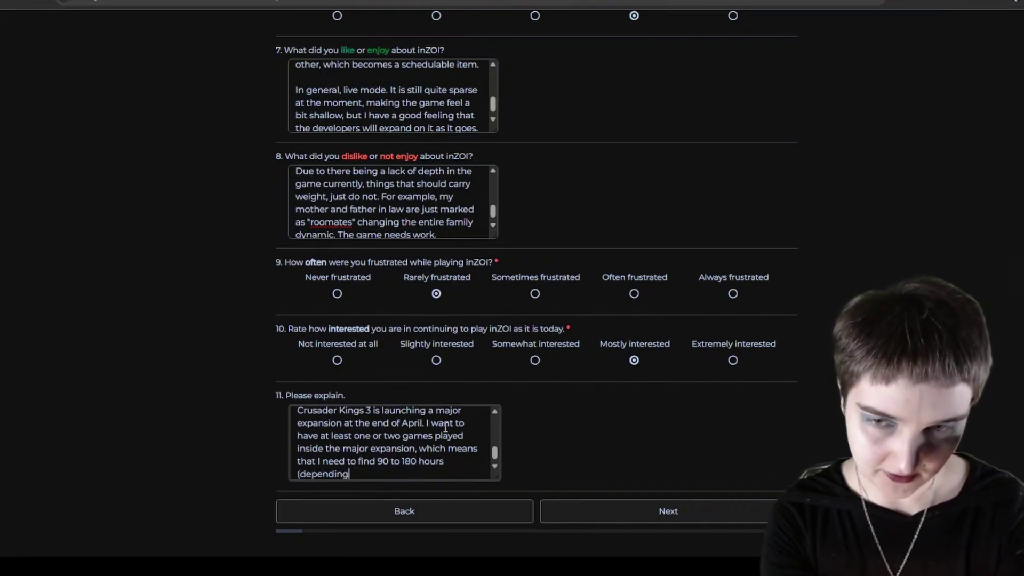
Step: Complete the parenthesis in answer 11 with "if I play one game of it, or two, as games go on for forever), which"
{"action": "type", "text": " if I play one"}
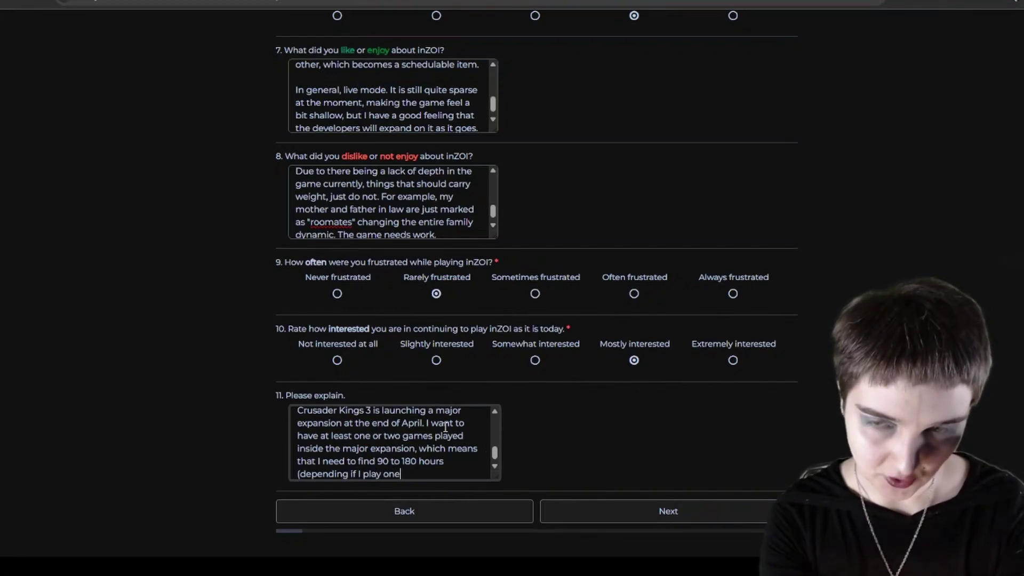
{"action": "type", "text": " game of "}
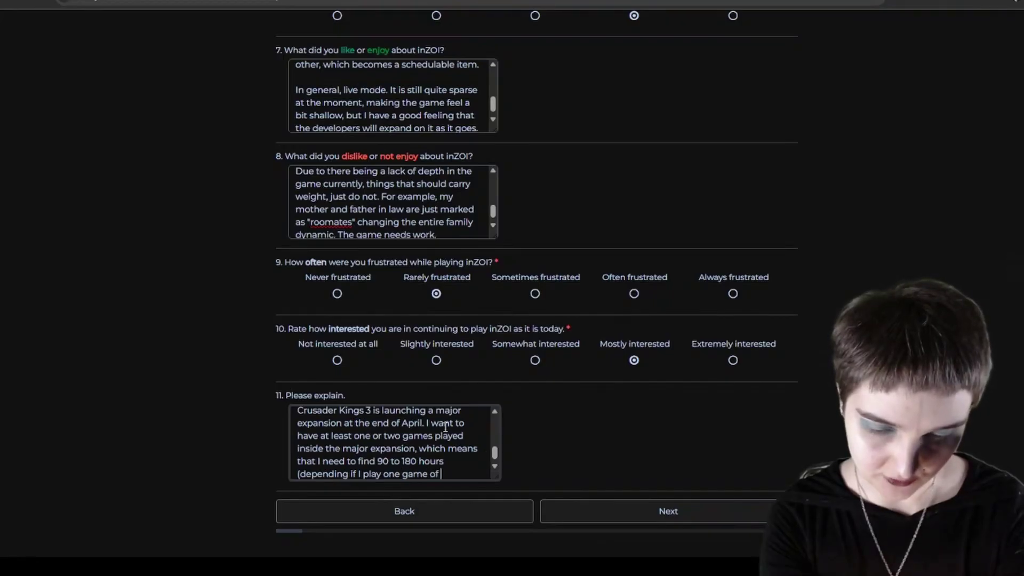
{"action": "type", "text": "it, or two"}
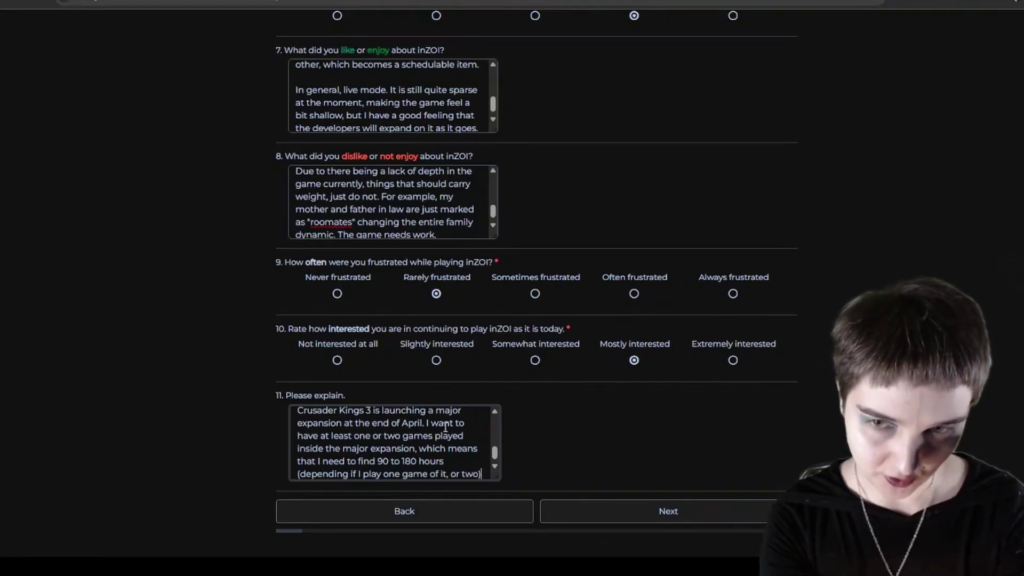
{"action": "type", "text": ", as games "}
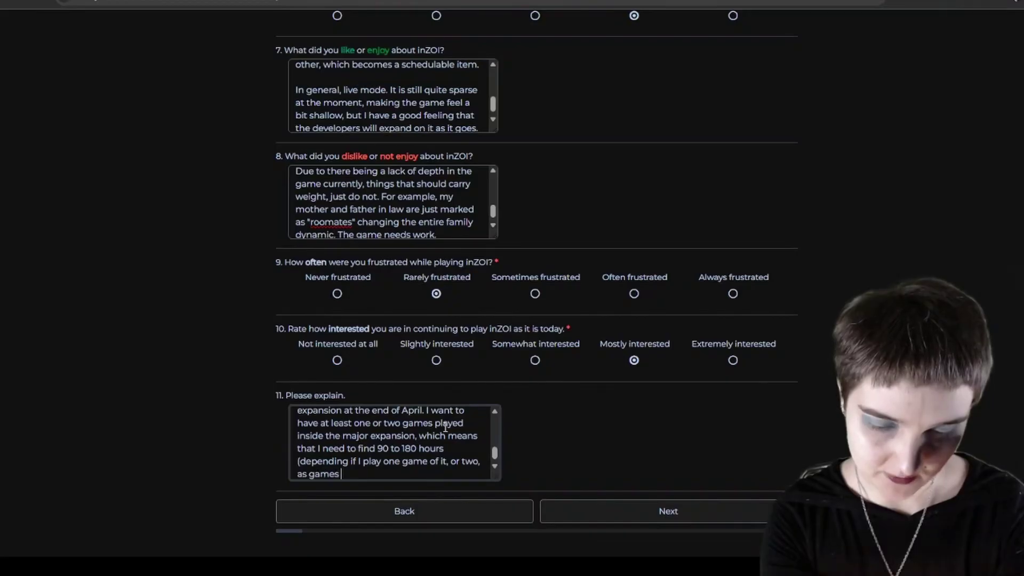
{"action": "type", "text": "go on for fore"}
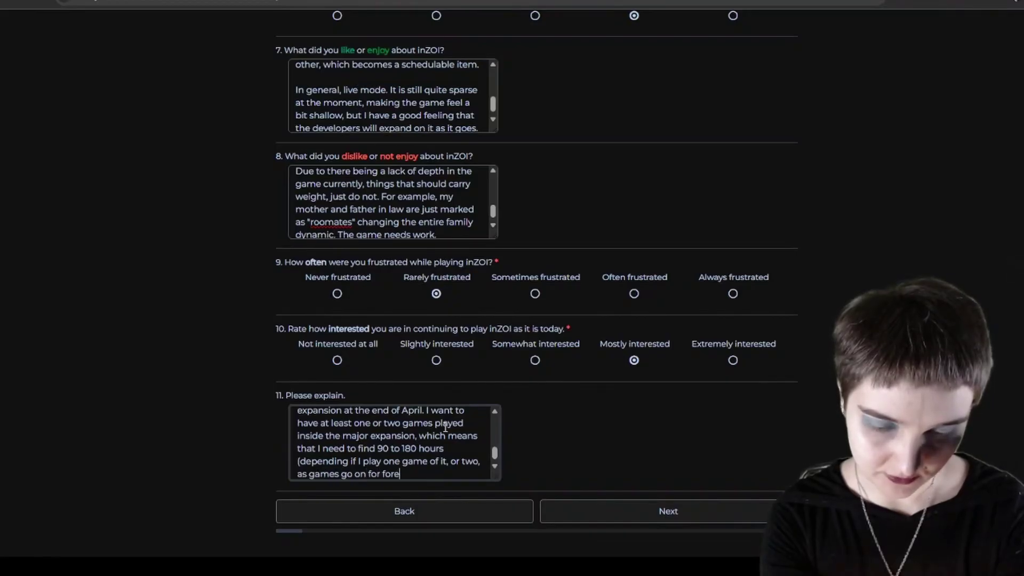
{"action": "type", "text": "ver), which"}
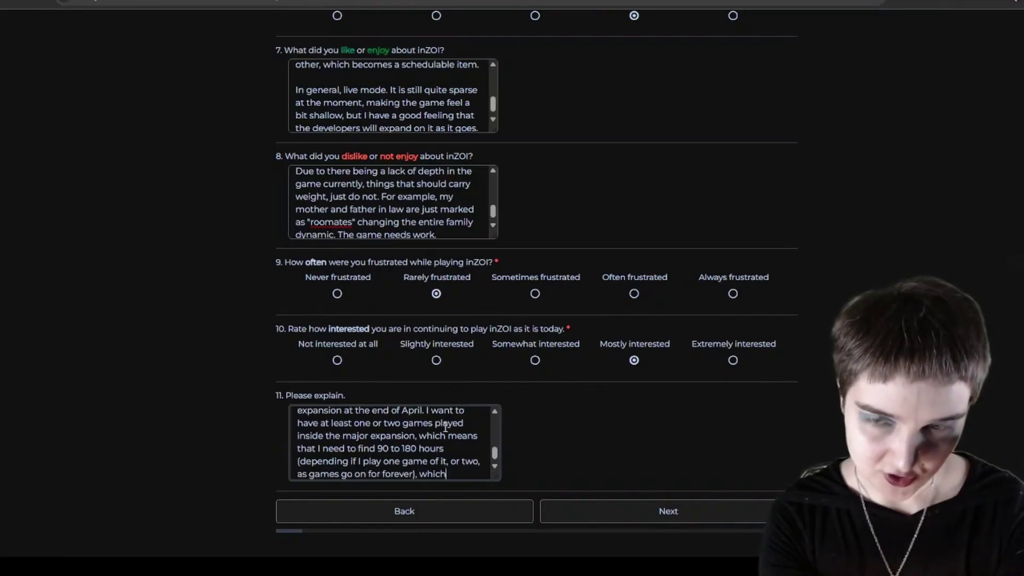
Step: Finish that sentence in answer 11 with "means that my gaming schedule is booked up at least until June, if not longer."
{"action": "type", "text": " means that my "}
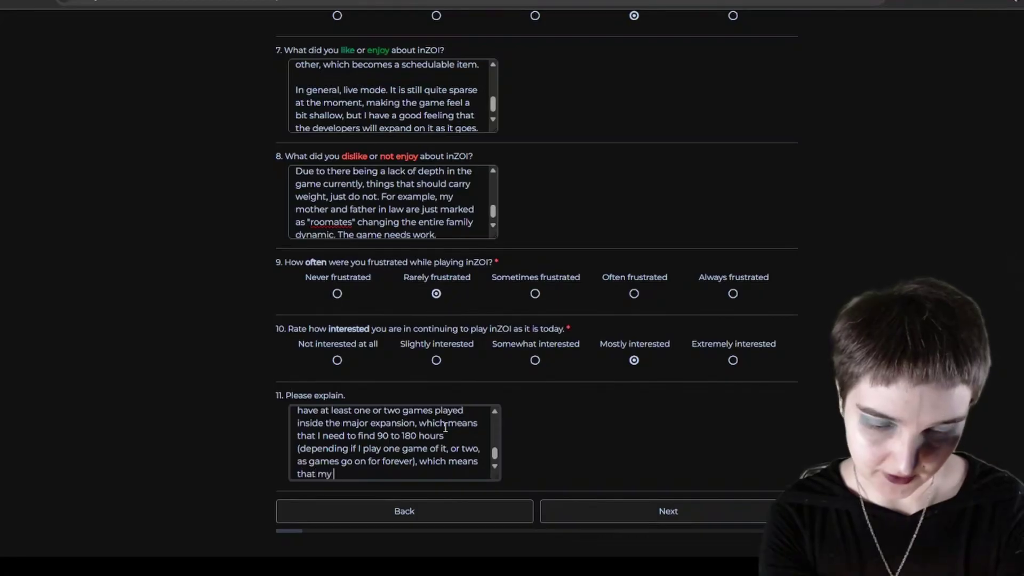
{"action": "type", "text": "gaming schedule"}
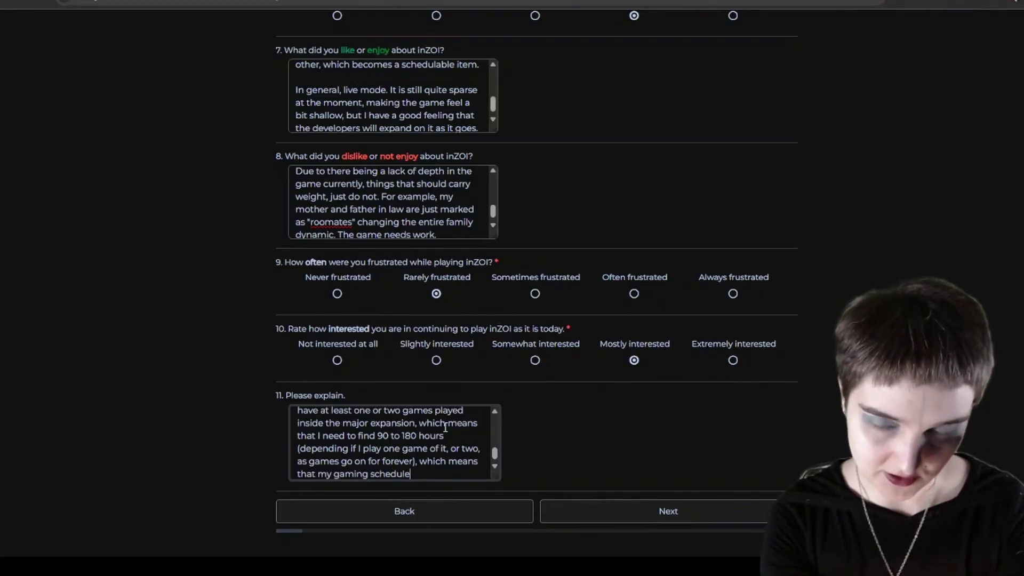
{"action": "type", "text": " is booked up "}
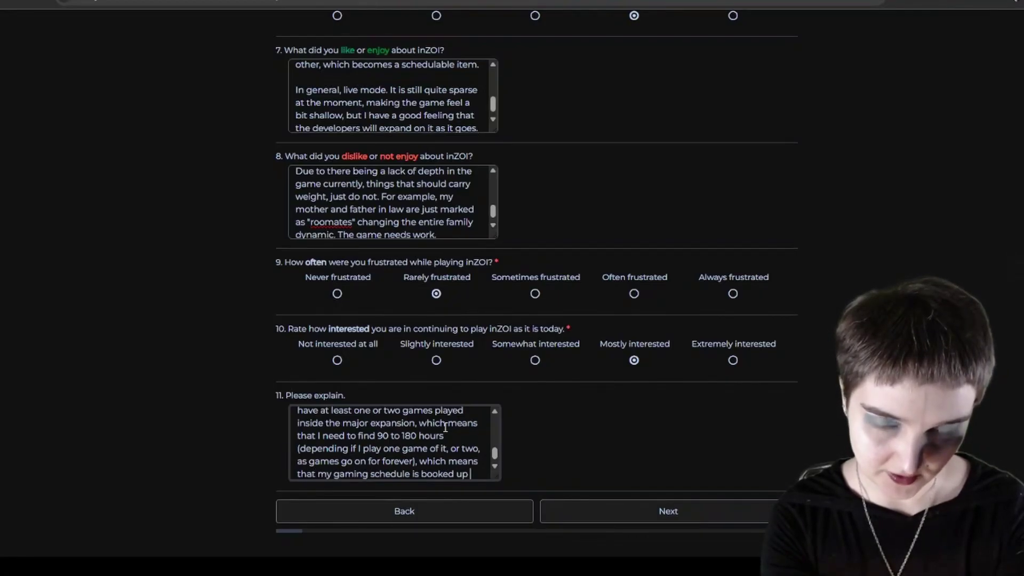
{"action": "type", "text": "at least unti"}
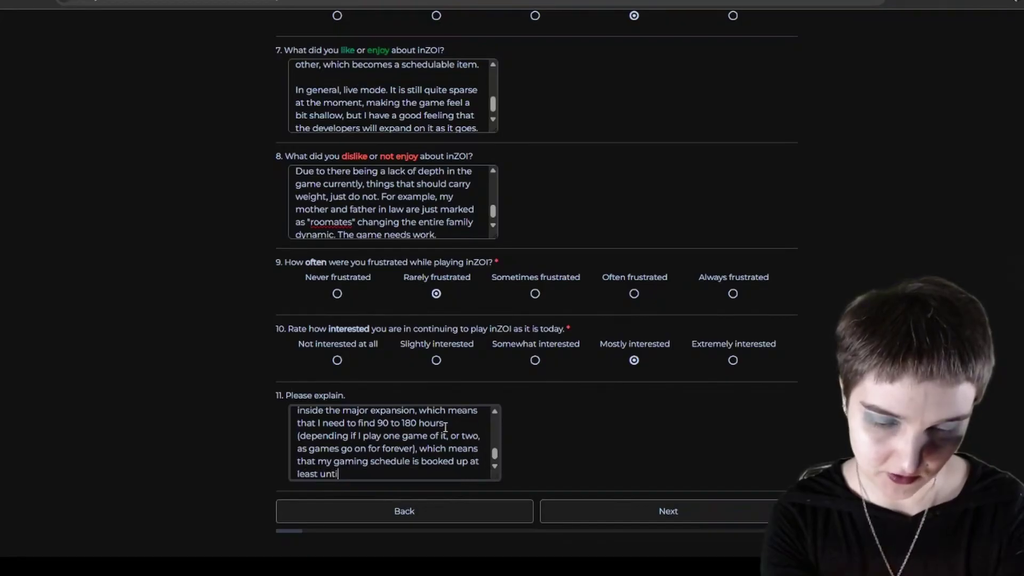
{"action": "type", "text": "l J"}
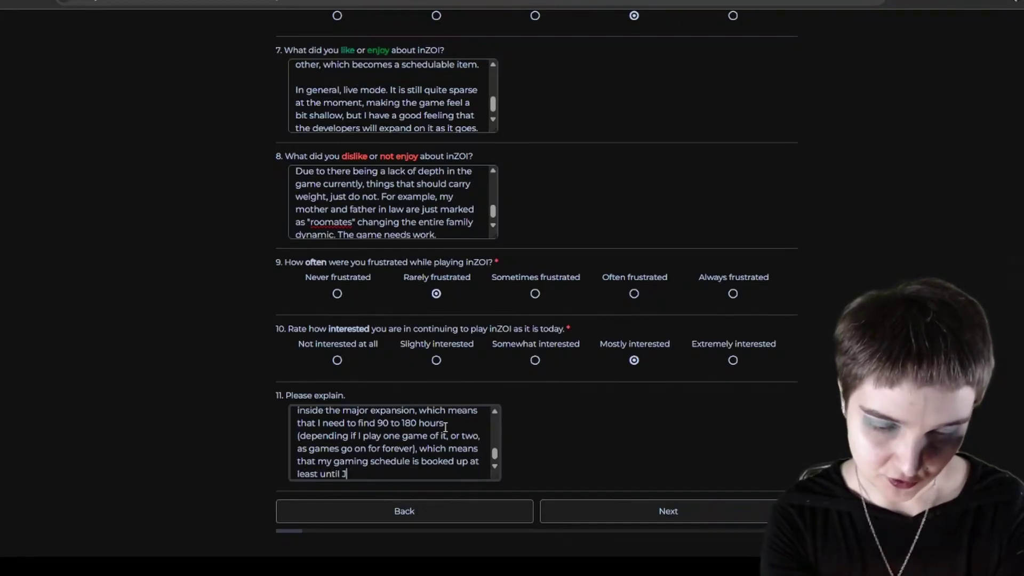
{"action": "type", "text": "une, if not lon"}
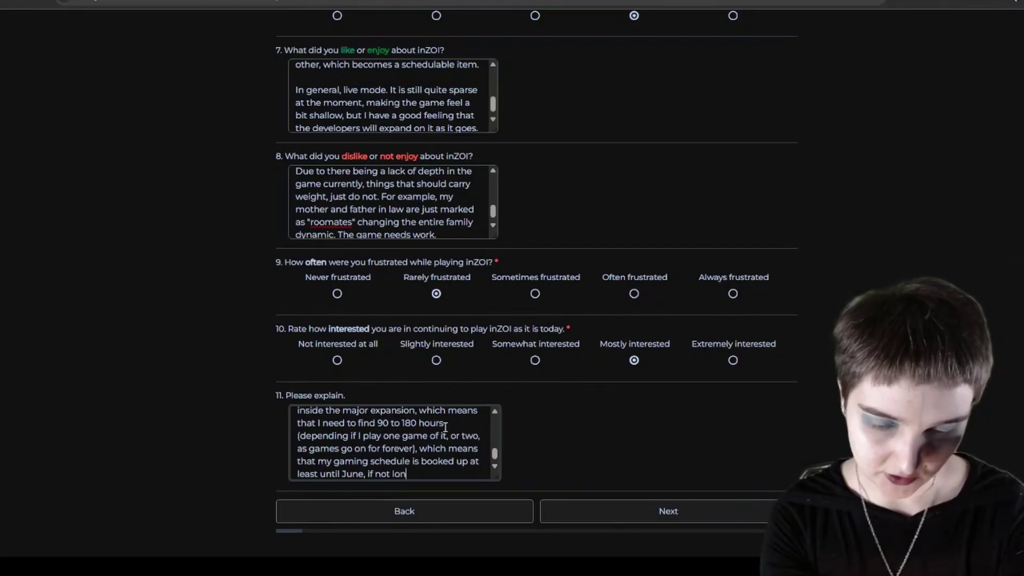
{"action": "type", "text": "ger."}
Step: Start a new paragraph in answer 11 with "Therefore I would like to play more Inzoi,"
{"action": "key", "text": "Return"}
{"action": "key", "text": "Return"}
{"action": "type", "text": "There"}
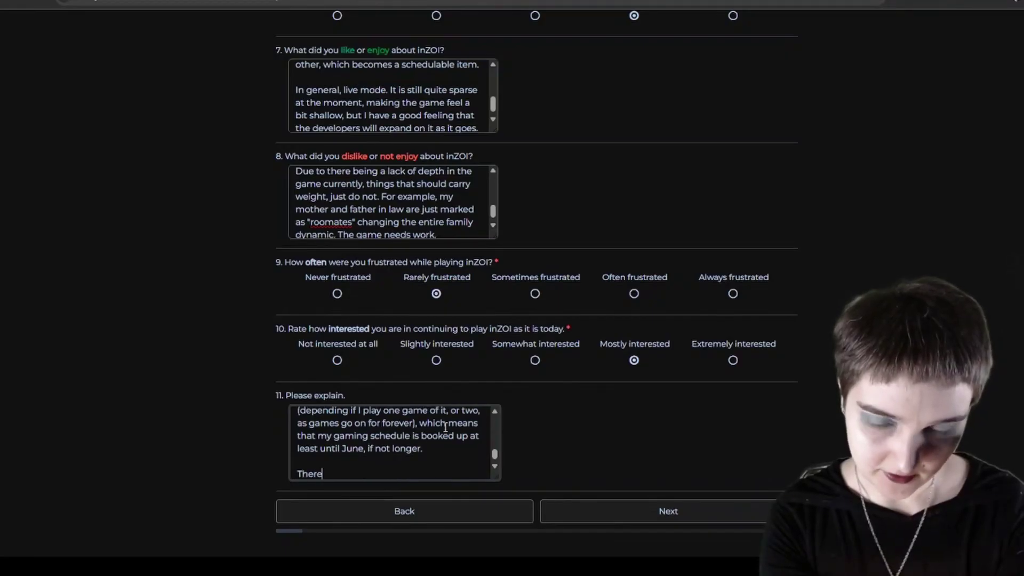
{"action": "type", "text": "fore I wo"}
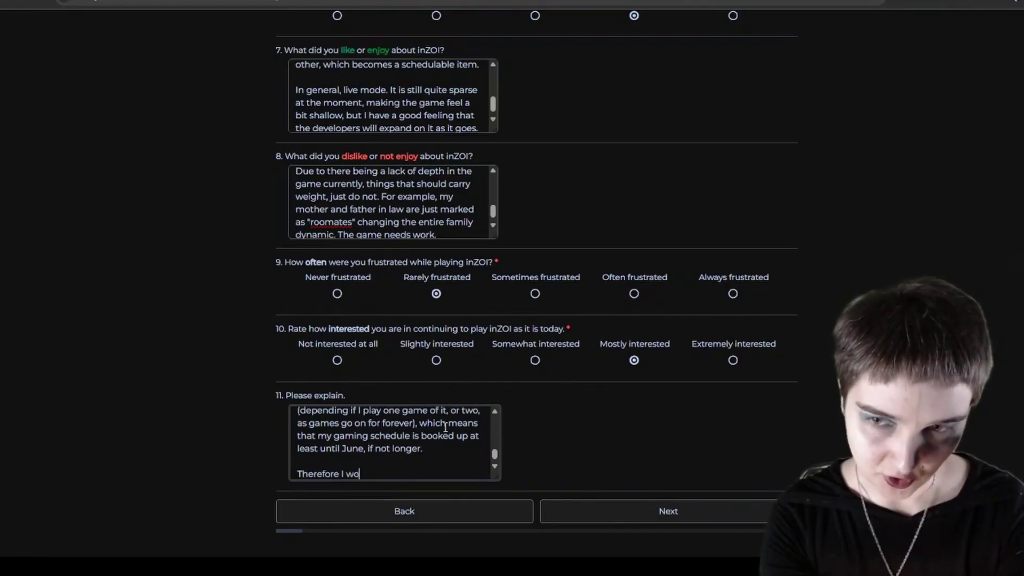
{"action": "type", "text": "uld like to pla"}
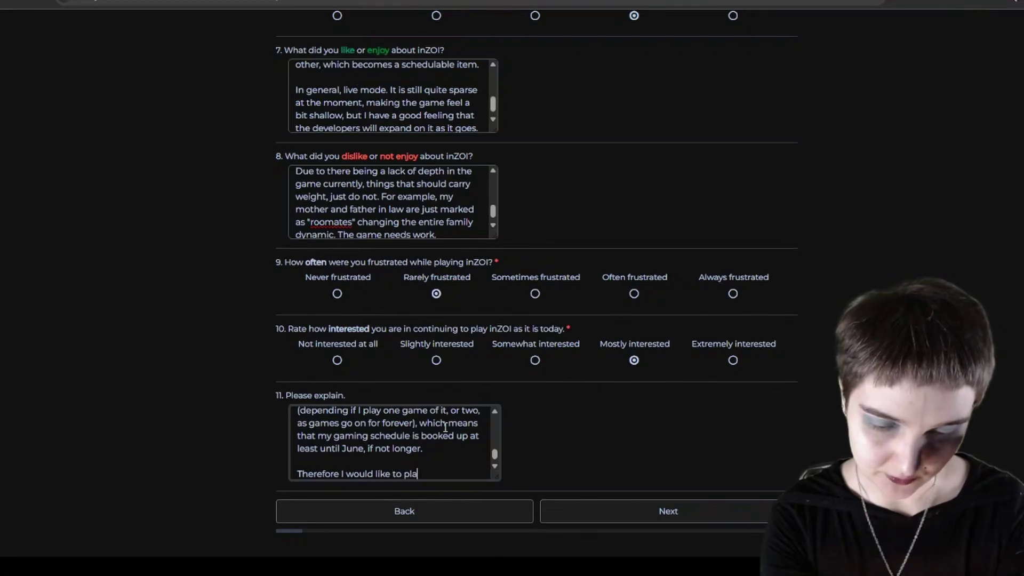
{"action": "type", "text": "y more Inzoi, b"}
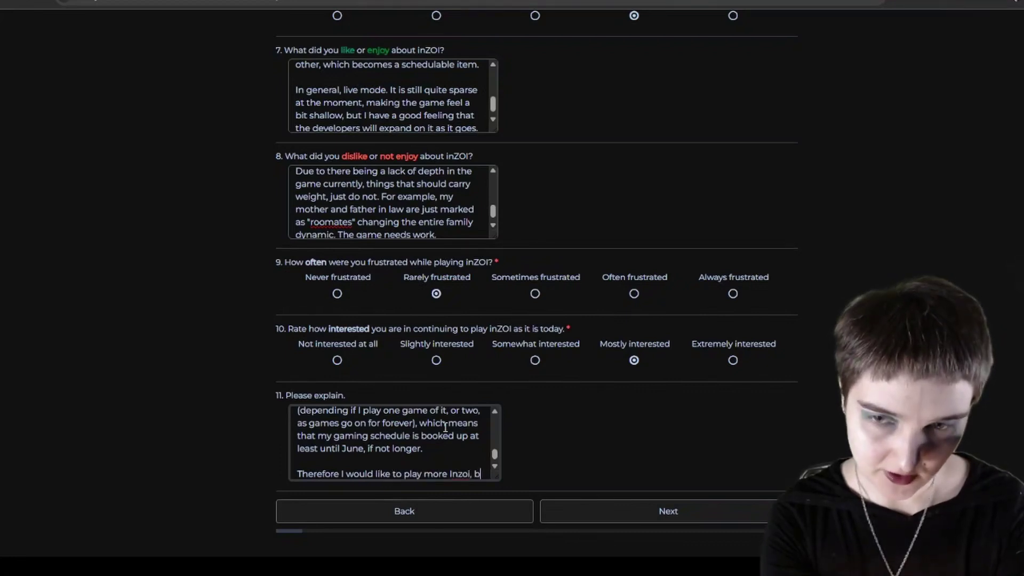
Step: Finish answer 11 with "but I am prioritizing other games at the moment." and go on to the survey's following page
{"action": "type", "text": "ut I am pri"}
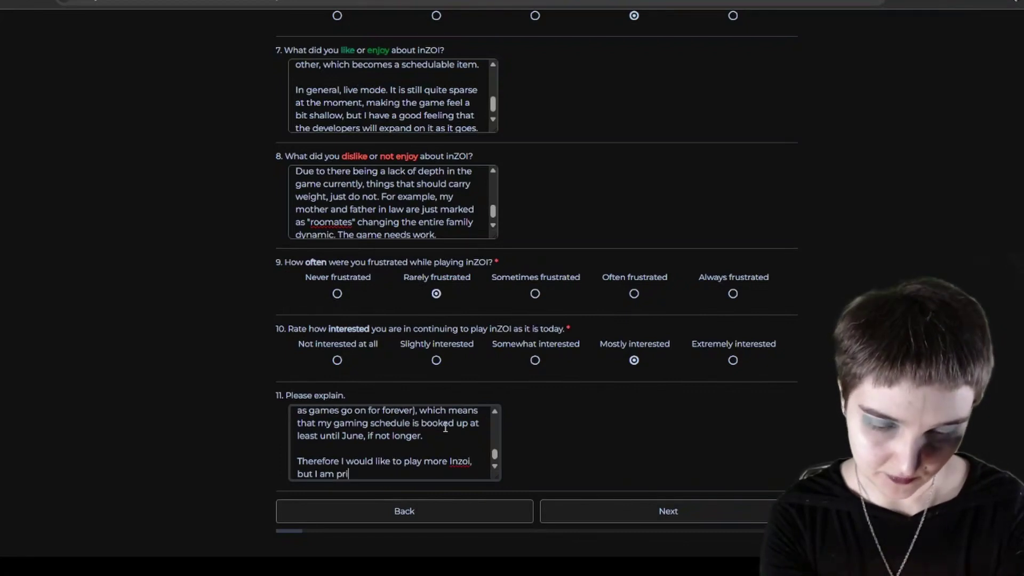
{"action": "type", "text": "oritizing orth"}
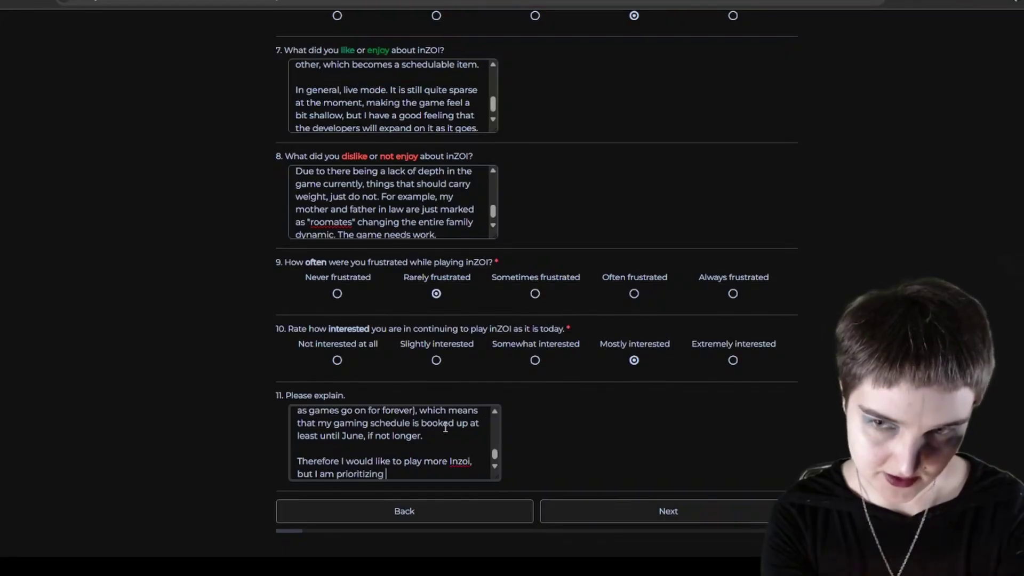
{"action": "key", "text": "BackSpace"}
{"action": "key", "text": "BackSpace"}
{"action": "key", "text": "BackSpace"}
{"action": "type", "text": "ther "}
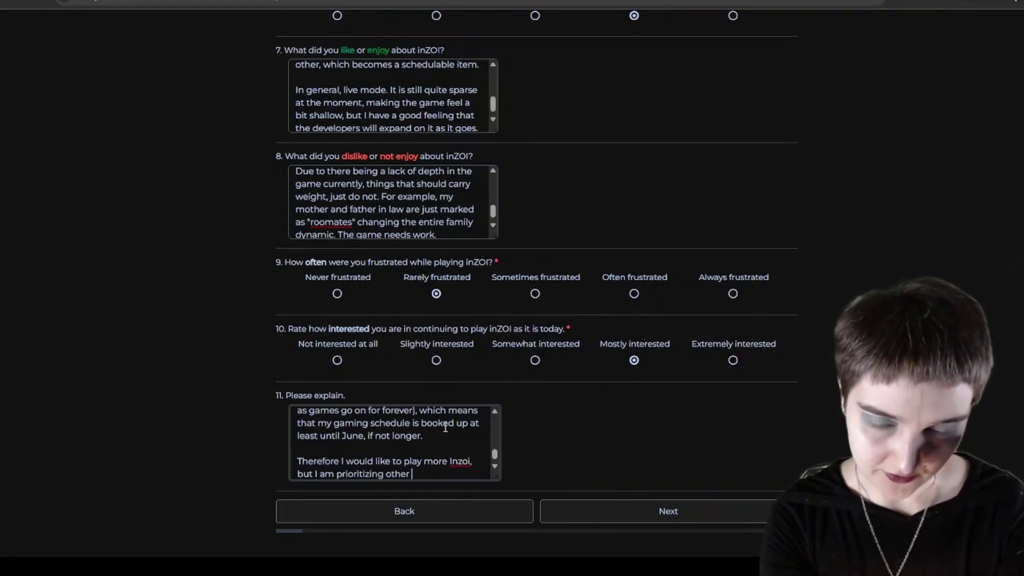
{"action": "type", "text": "games at the mo"}
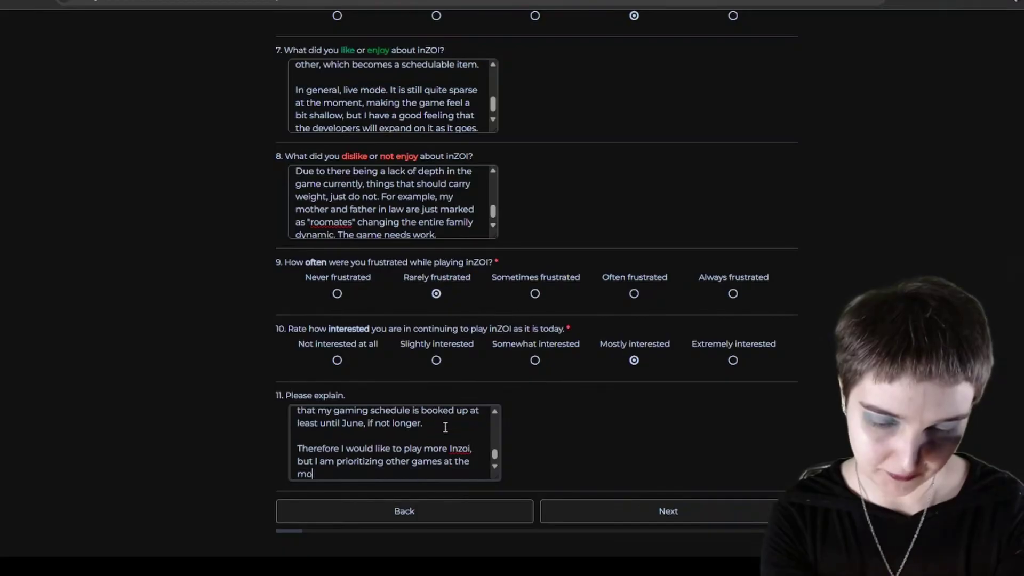
{"action": "type", "text": "ment."}
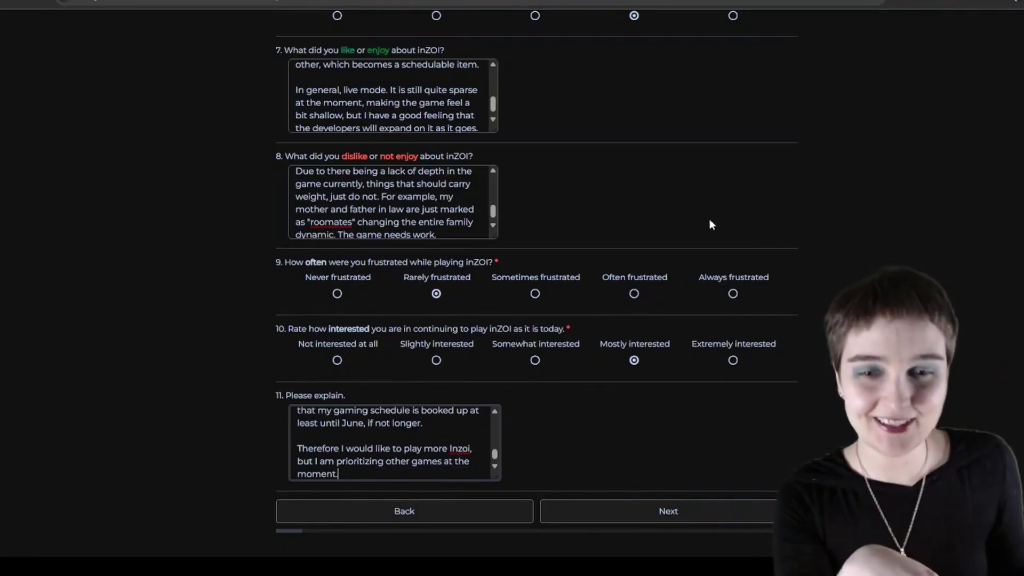
{"action": "left_click", "coordinate": [649, 504]}
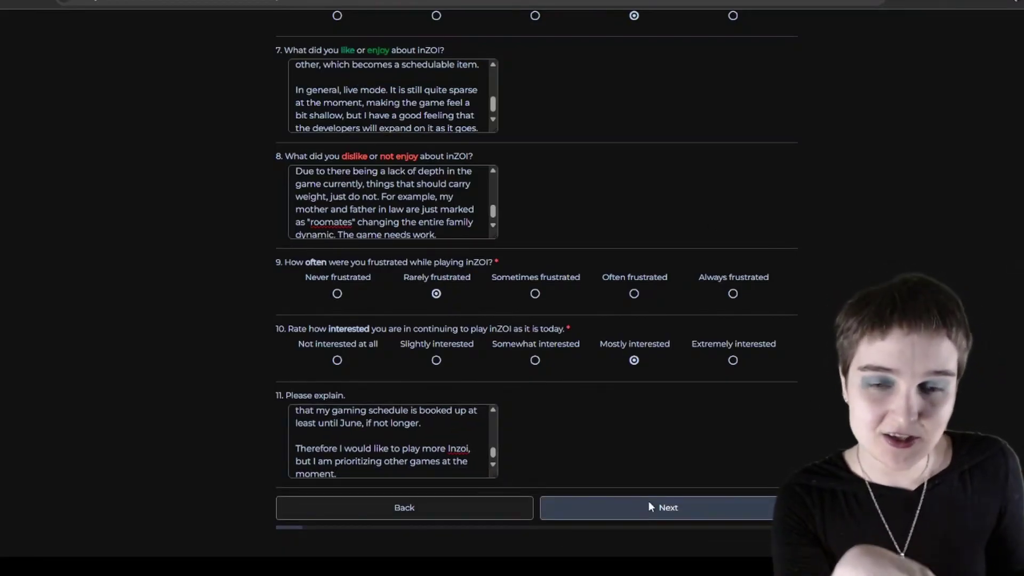
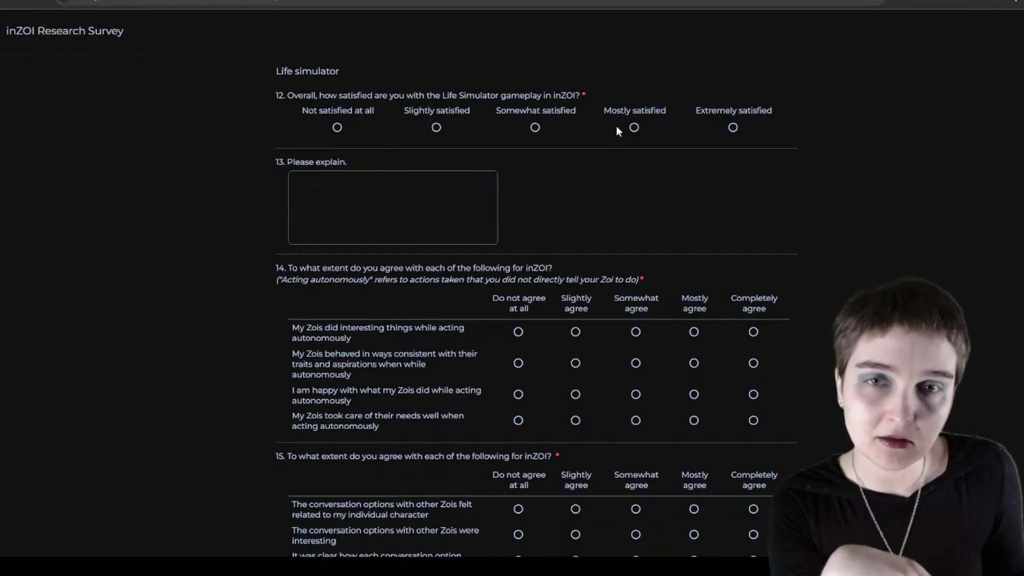
Step: Rate question 12 as Mostly satisfied and begin answer 13 with "There is some shallowness to the game that I hope that the game will sort in time,"
{"action": "left_click", "coordinate": [633, 128]}
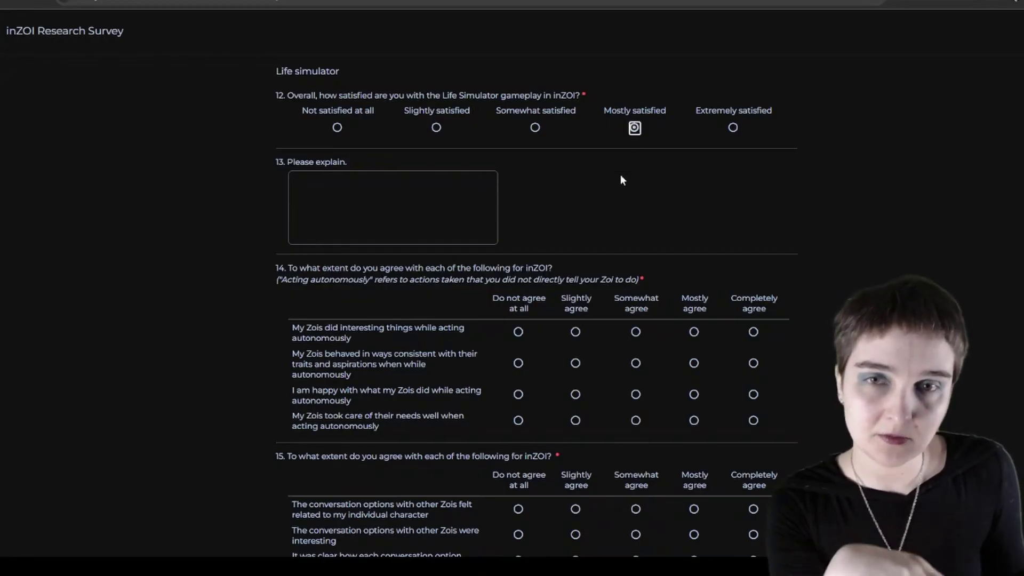
{"action": "left_click", "coordinate": [442, 218]}
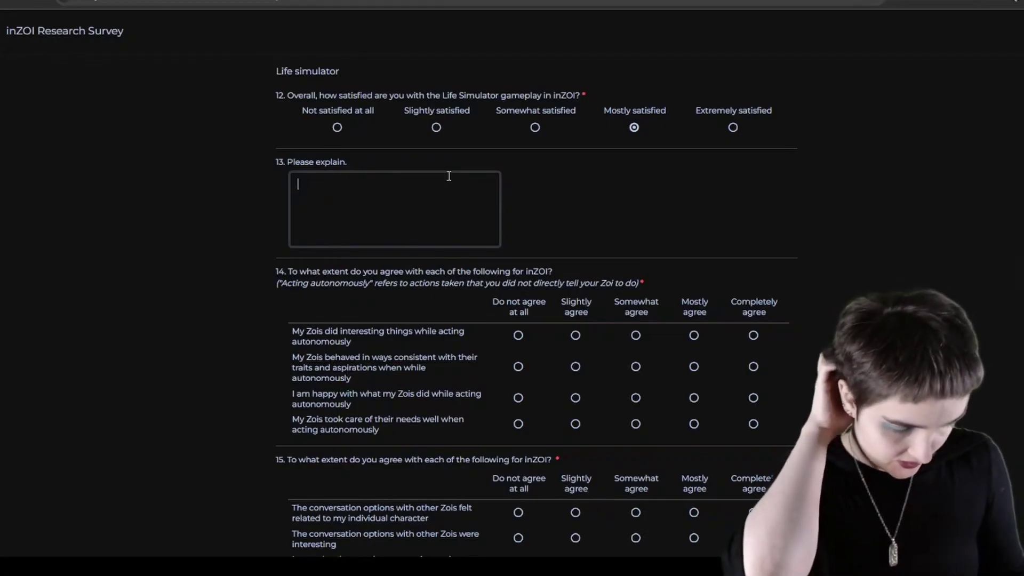
{"action": "type", "text": "There "}
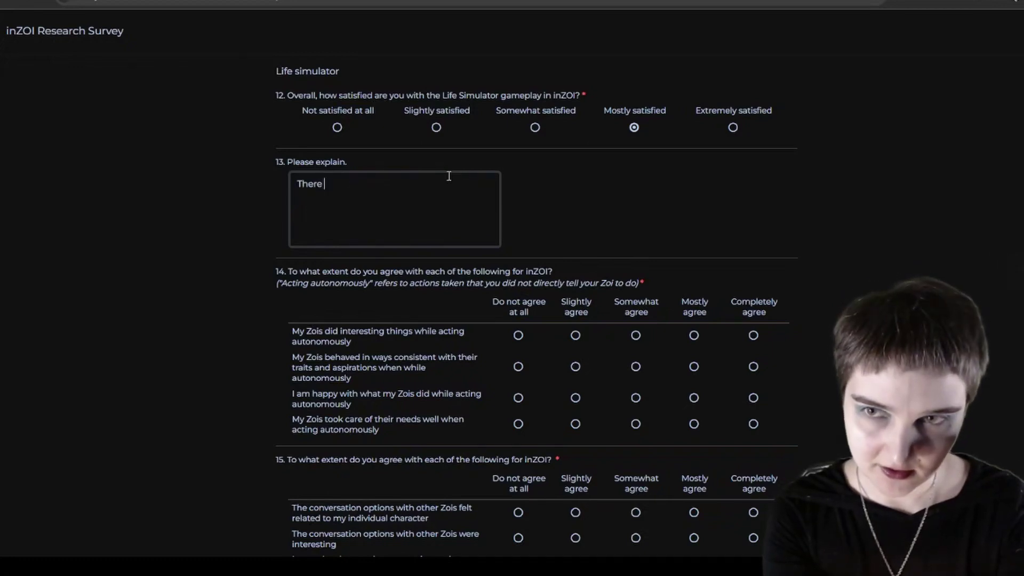
{"action": "type", "text": "aresome shall"}
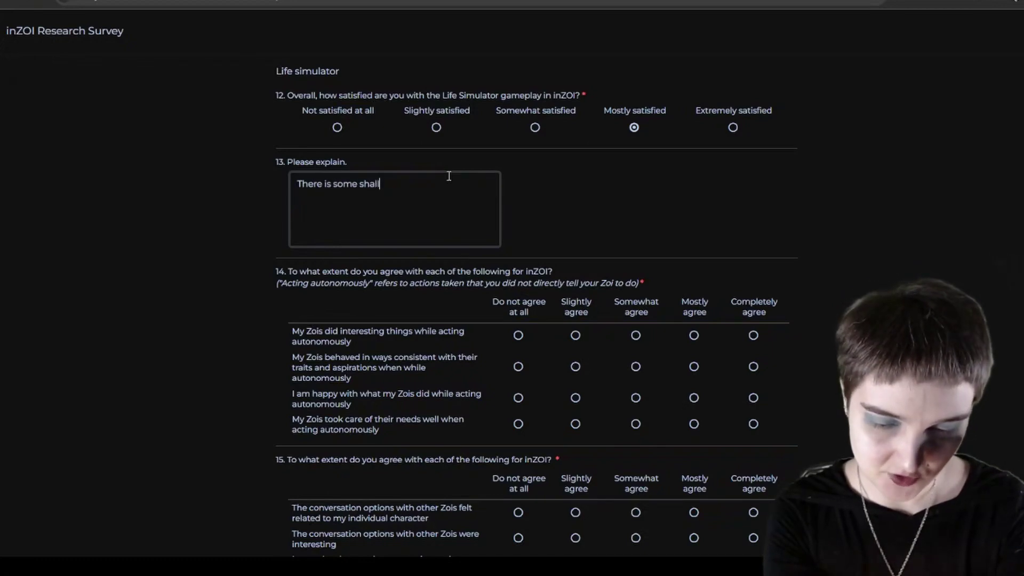
{"action": "type", "text": "owness to the ga"}
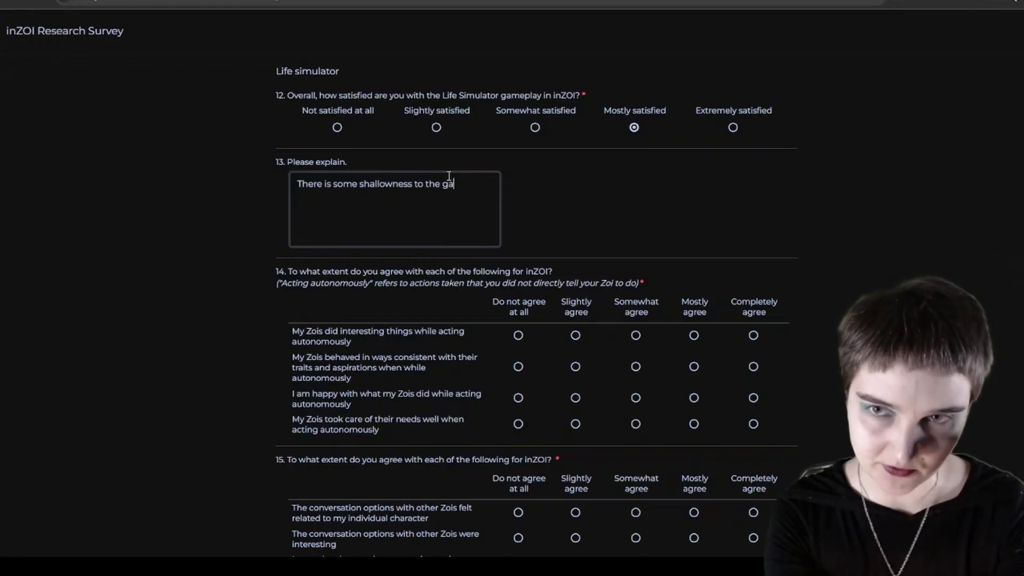
{"action": "type", "text": "me that I hope"}
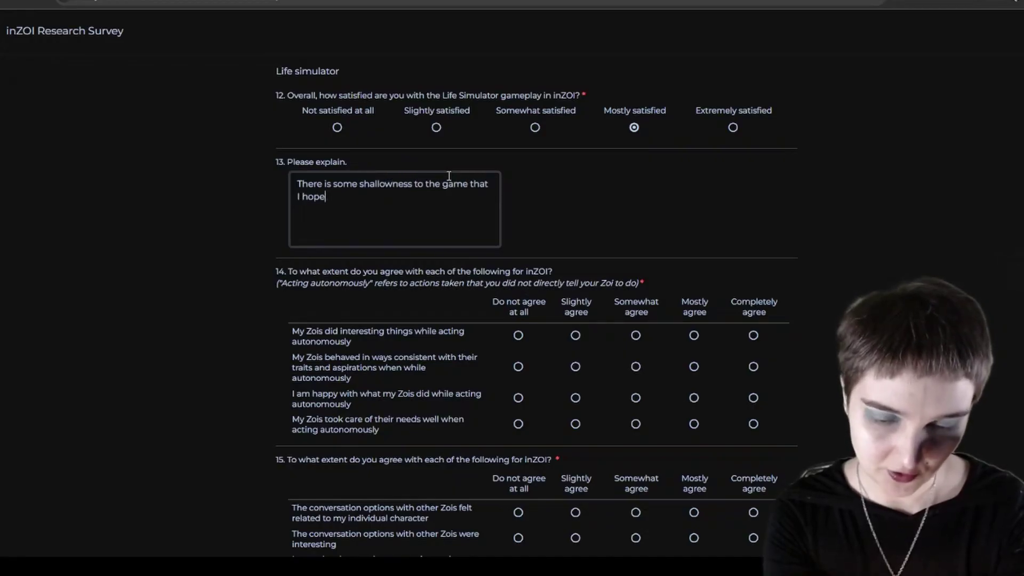
{"action": "type", "text": " that the game wi"}
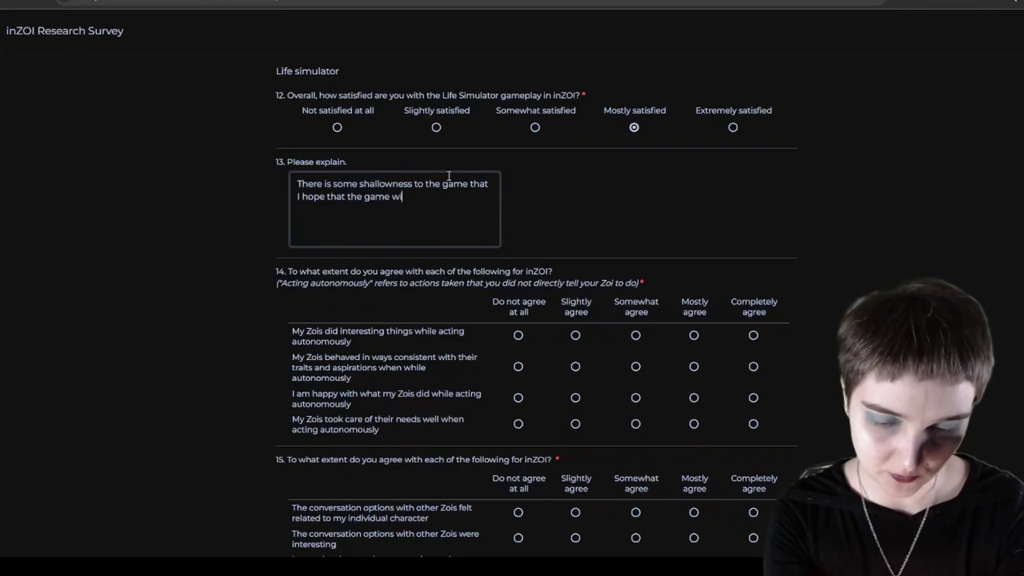
{"action": "type", "text": "ll sort in"}
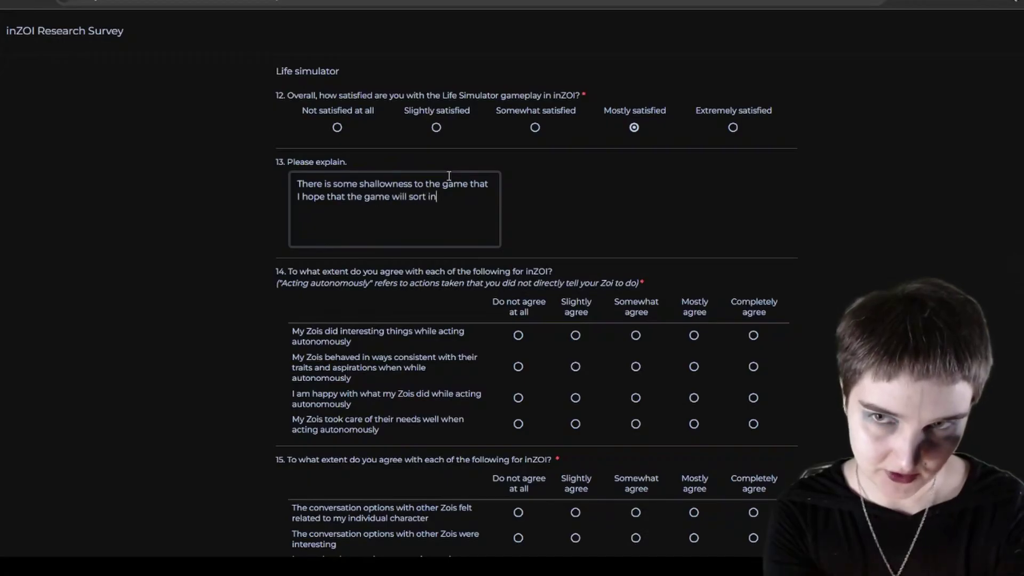
{"action": "type", "text": " time, I"}
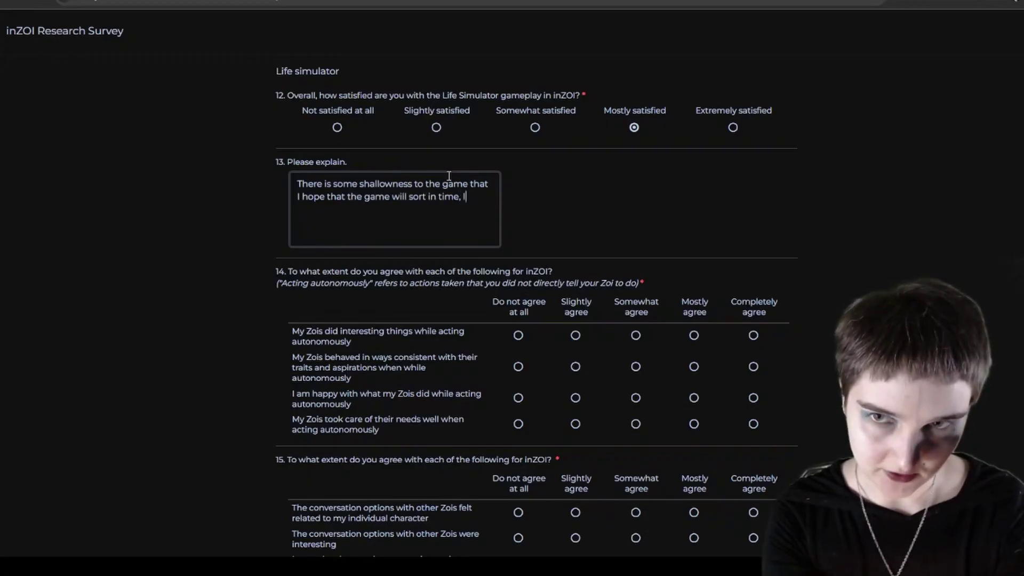
Step: Complete the sentence in answer 13 with "like the beforementioned not recognising extended family as extended family."
{"action": "type", "text": "ike the beforem"}
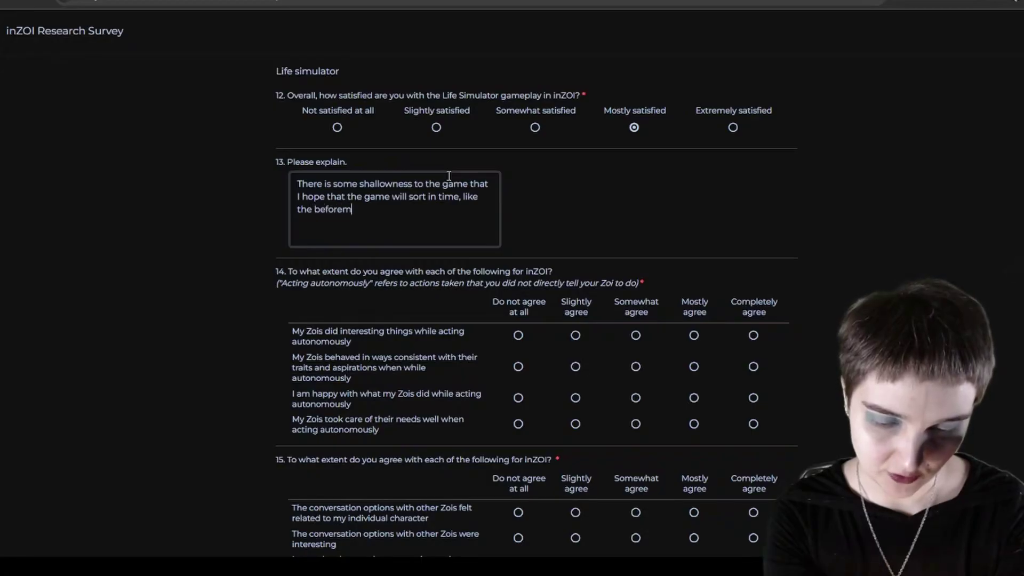
{"action": "type", "text": "entioned not "}
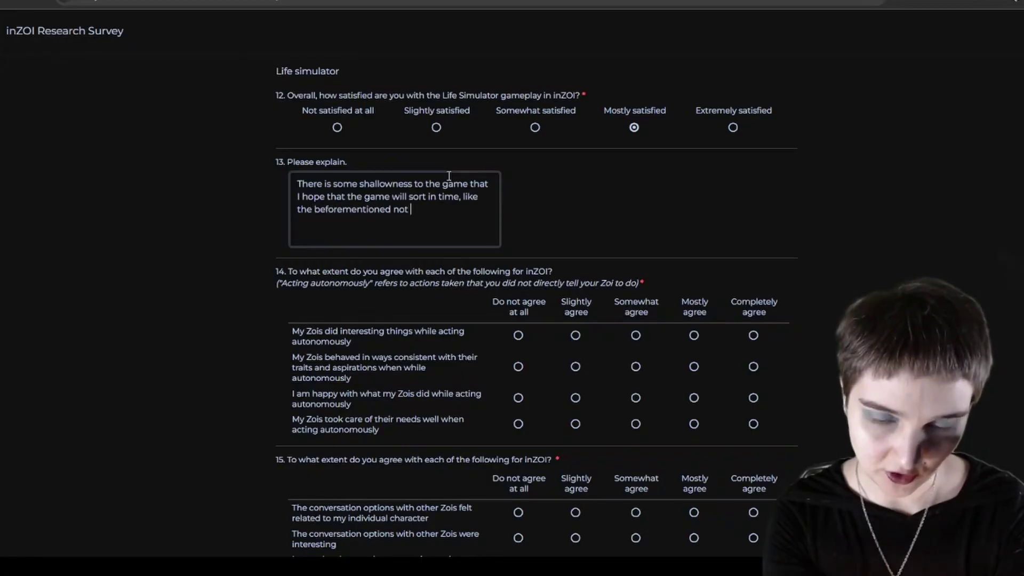
{"action": "type", "text": "regognising wex"}
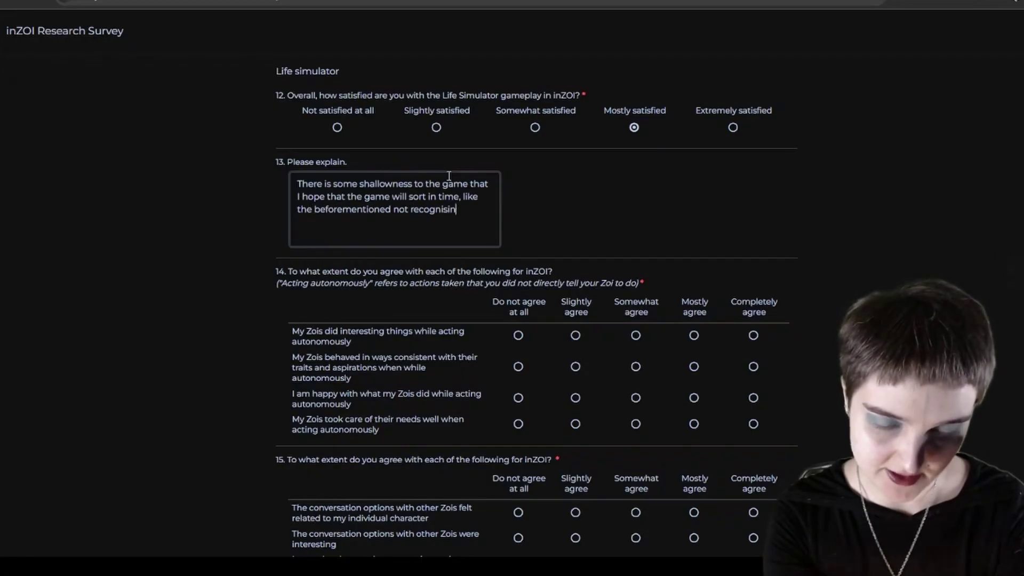
{"action": "key", "text": "BackSpace"}
{"action": "key", "text": "BackSpace"}
{"action": "key", "text": "BackSpace"}
{"action": "type", "text": "ex"}
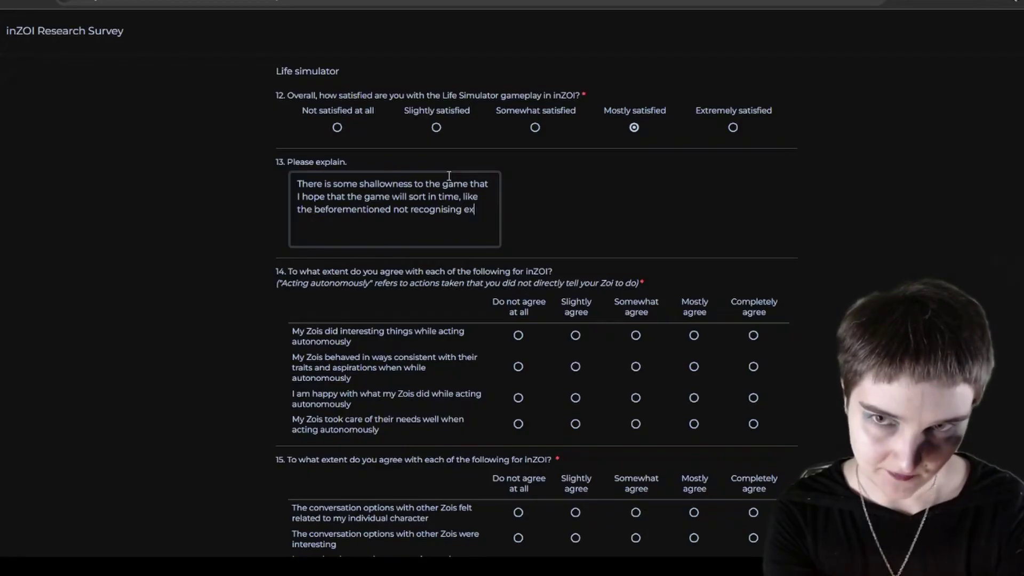
{"action": "type", "text": "tended family "}
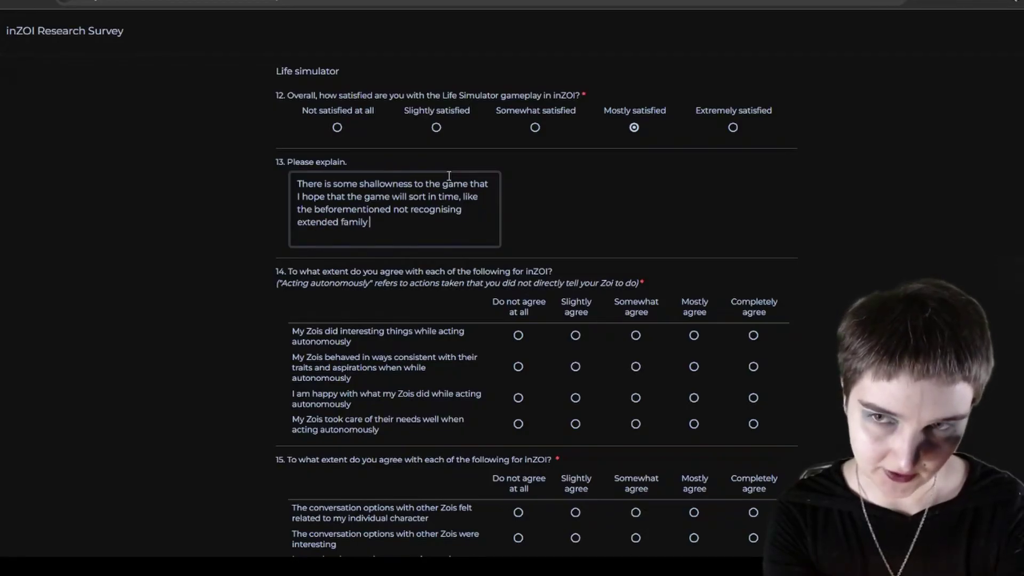
{"action": "type", "text": "as extended f"}
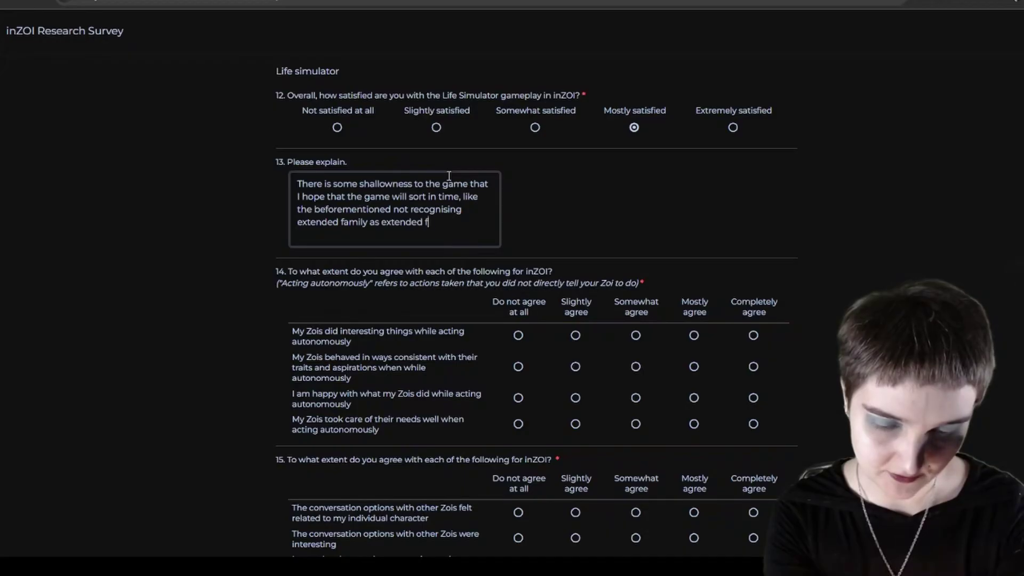
{"action": "type", "text": "amily."}
Step: Start a second paragraph in answer 13 with "The game can also sometimes feel like"
{"action": "key", "text": "Return"}
{"action": "key", "text": "Return"}
{"action": "type", "text": "The"}
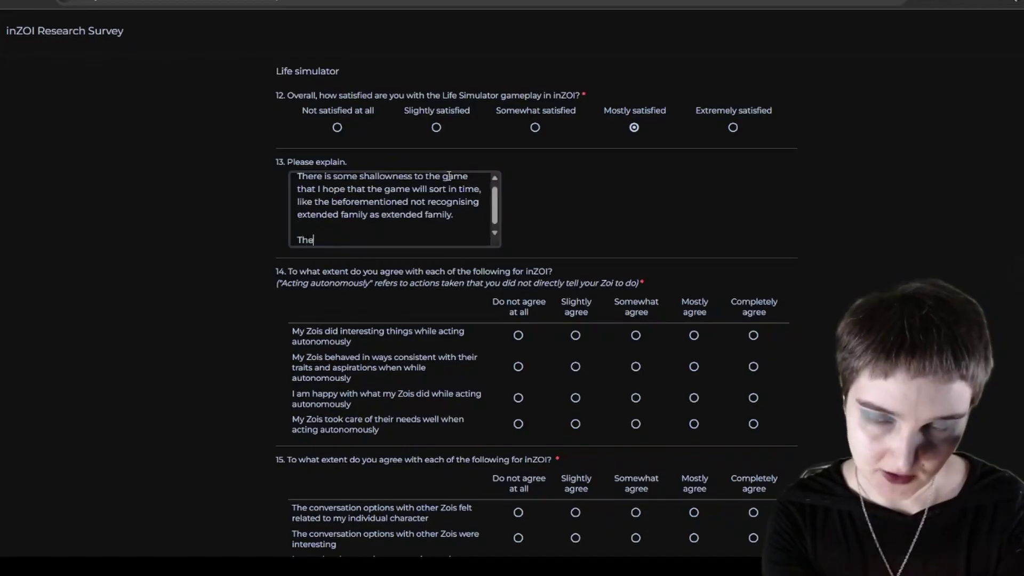
{"action": "type", "text": " game can als"}
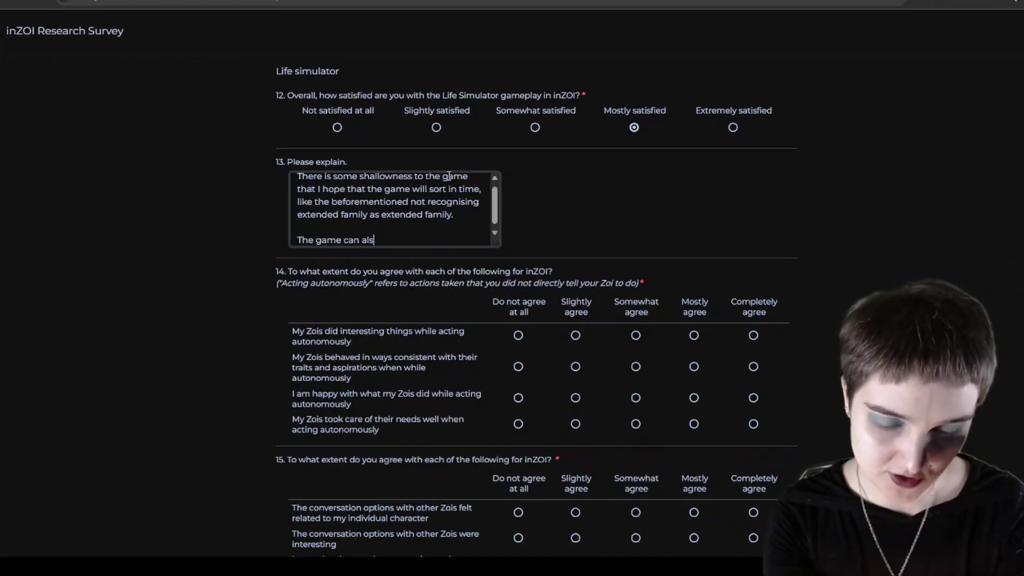
{"action": "type", "text": "o sometimes "}
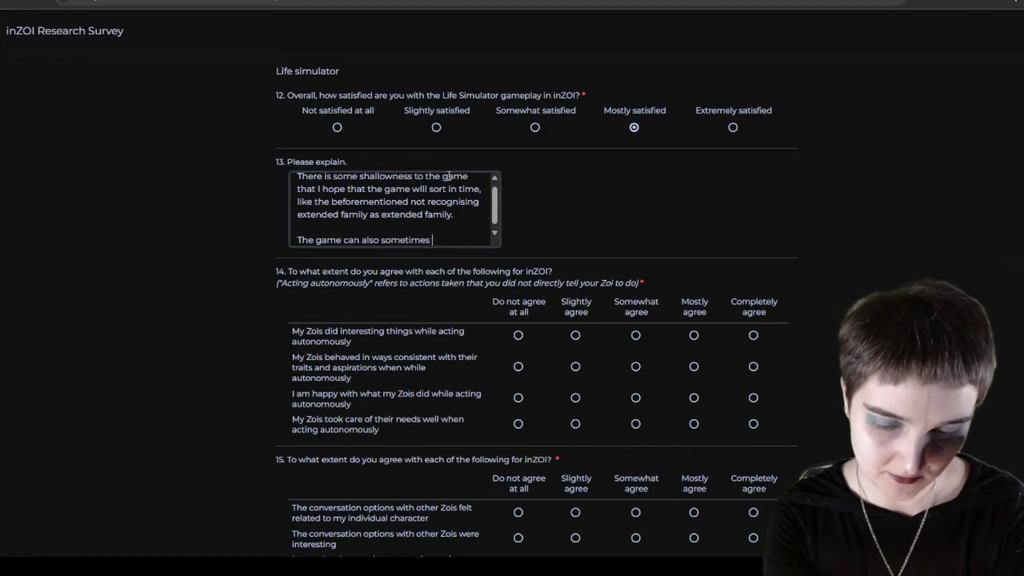
{"action": "type", "text": "feel like y"}
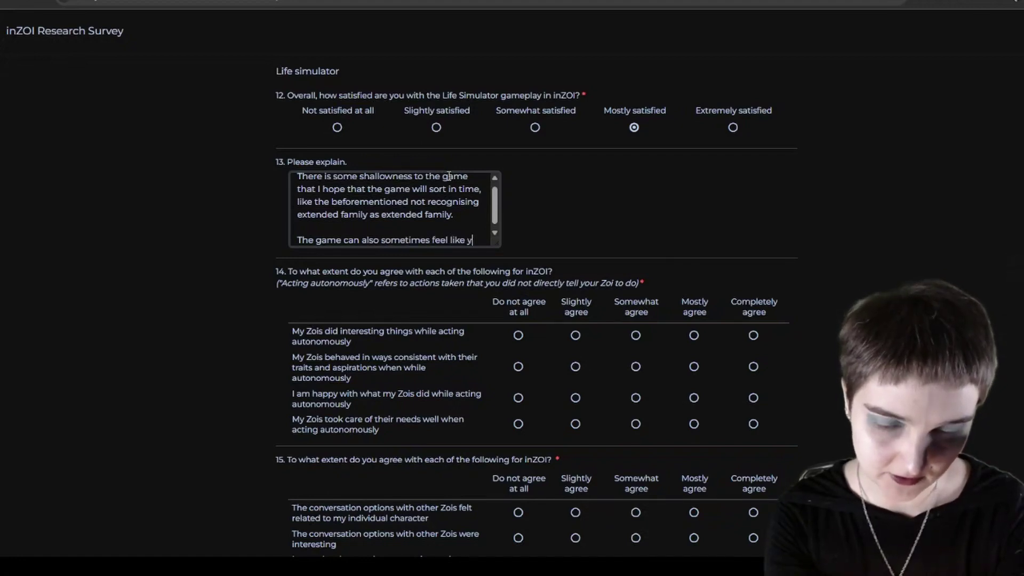
Step: Continue the sentence in answer 13 with "you're doing repetitive actions for the same of repetitive actions, like"
{"action": "type", "text": "ou're doing re"}
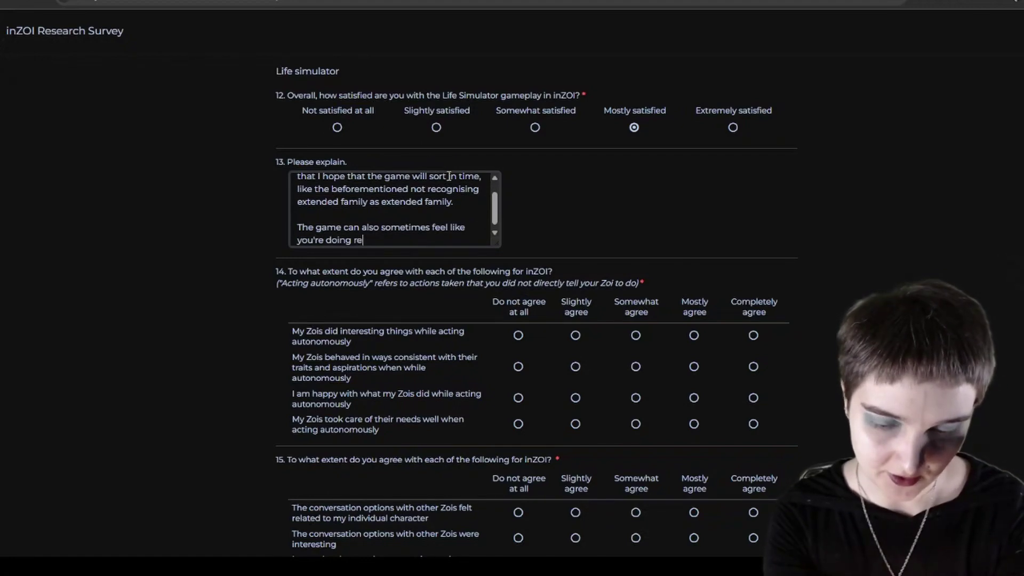
{"action": "type", "text": "petitive act"}
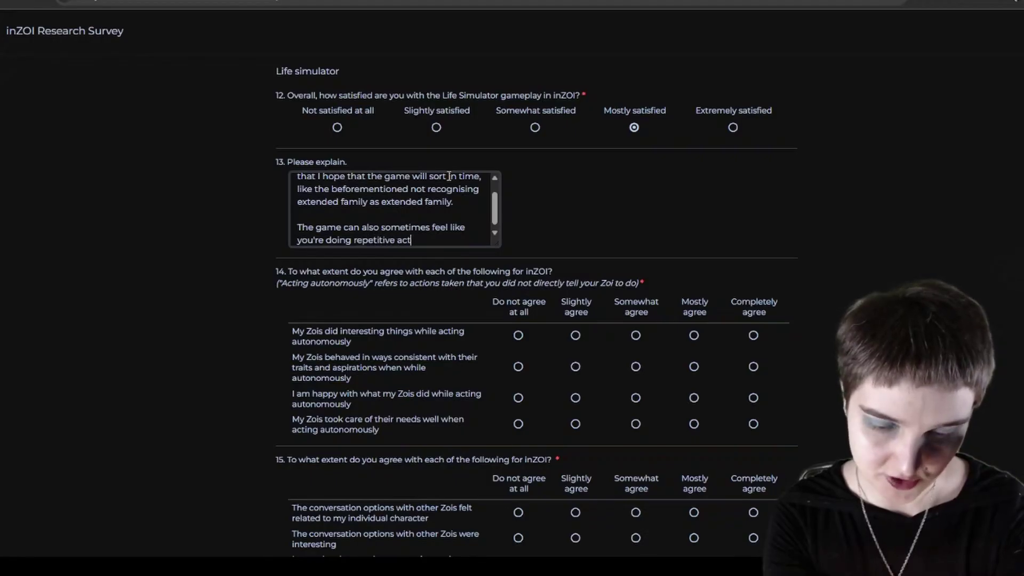
{"action": "type", "text": "ions for the same o"}
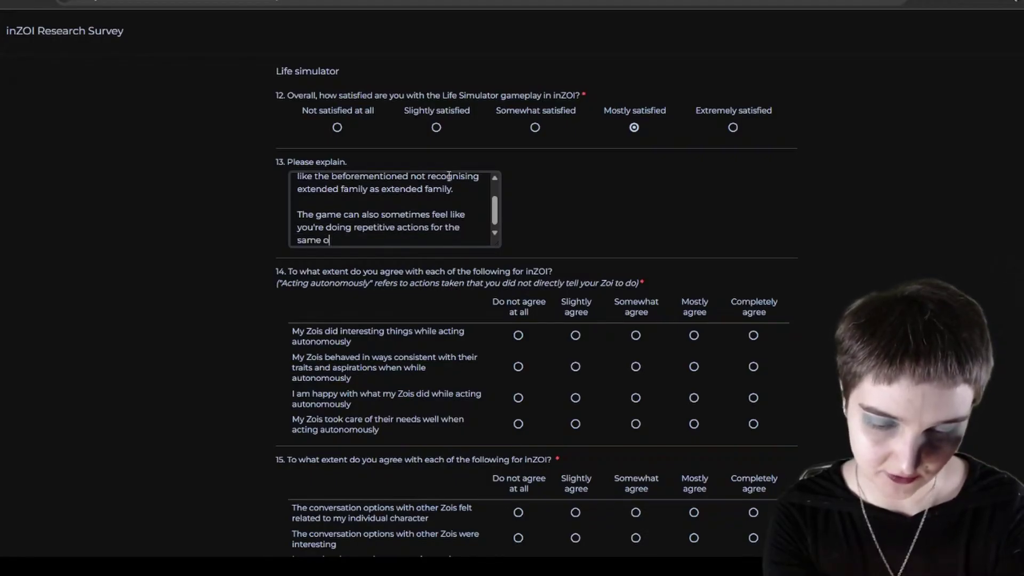
{"action": "type", "text": "f t"}
{"action": "key", "text": "BackSpace"}
{"action": "type", "text": "rep"}
{"action": "type", "text": "itiv"}
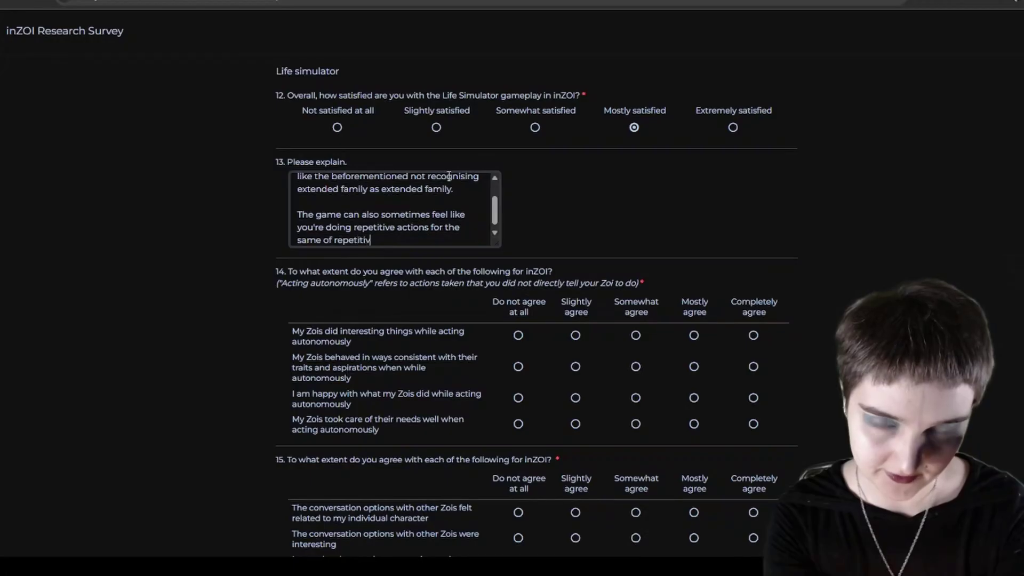
{"action": "type", "text": "e actions, like"}
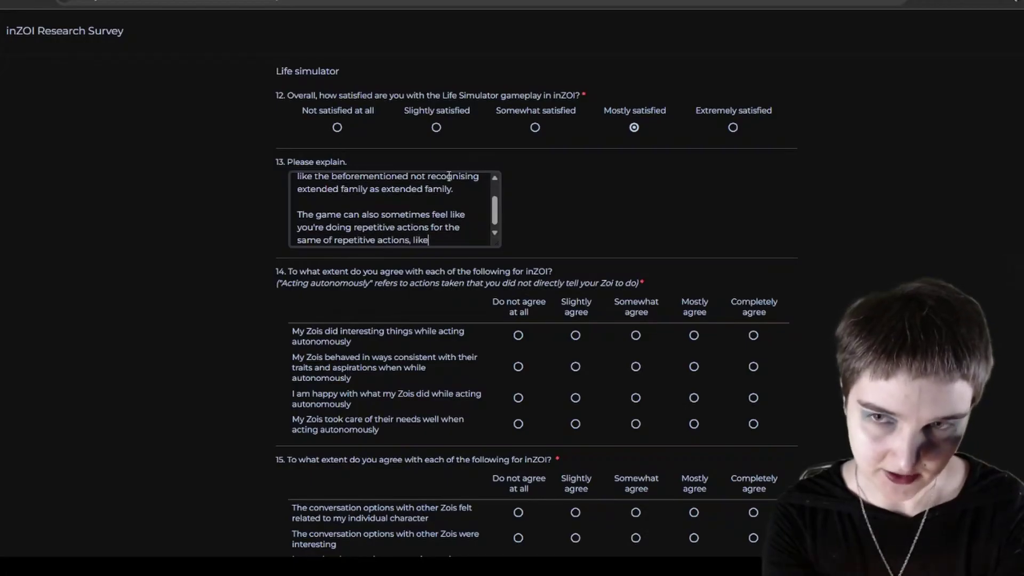
Step: Add the example "if I wanted to build a relationship with another zoi, I" to answer 13
{"action": "type", "text": " if I wante"}
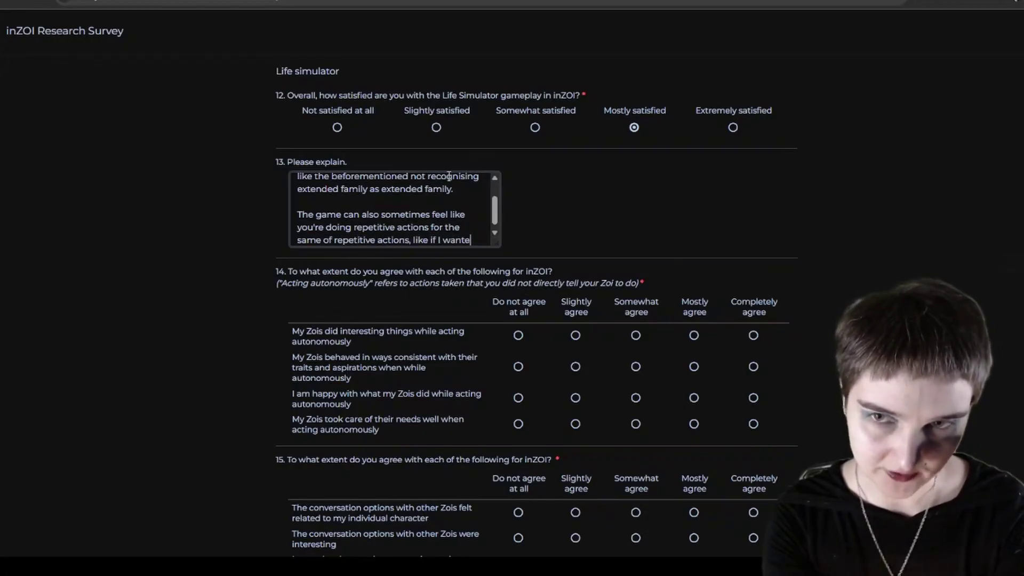
{"action": "type", "text": "d to build a rela"}
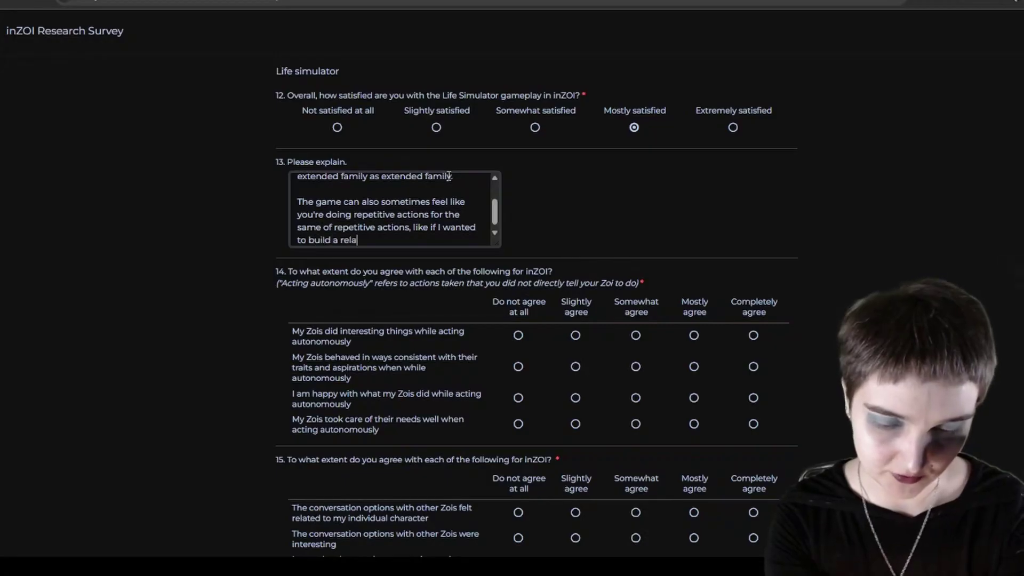
{"action": "type", "text": "tionship with an"}
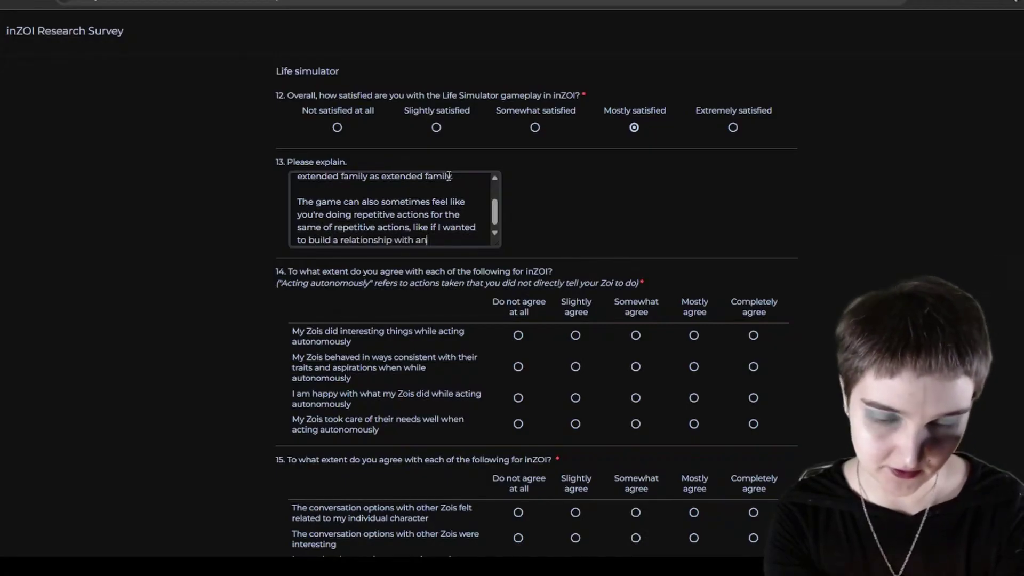
{"action": "type", "text": "other zoi, I"}
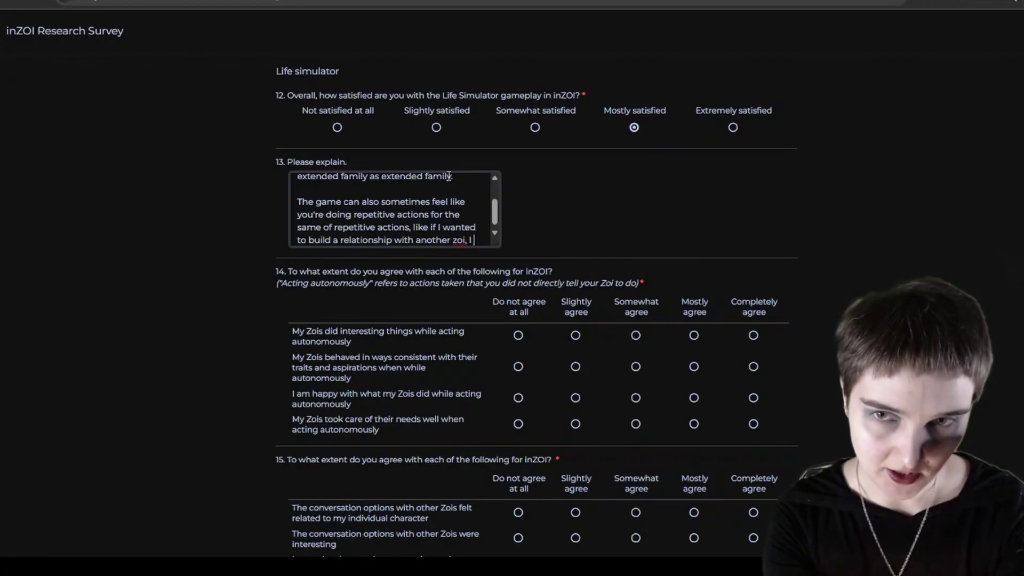
Step: Finish the example in answer 13 with "can just spam the exact same conversation over and over again." and begin another sentence with "As I"
{"action": "type", "text": " can just spam "}
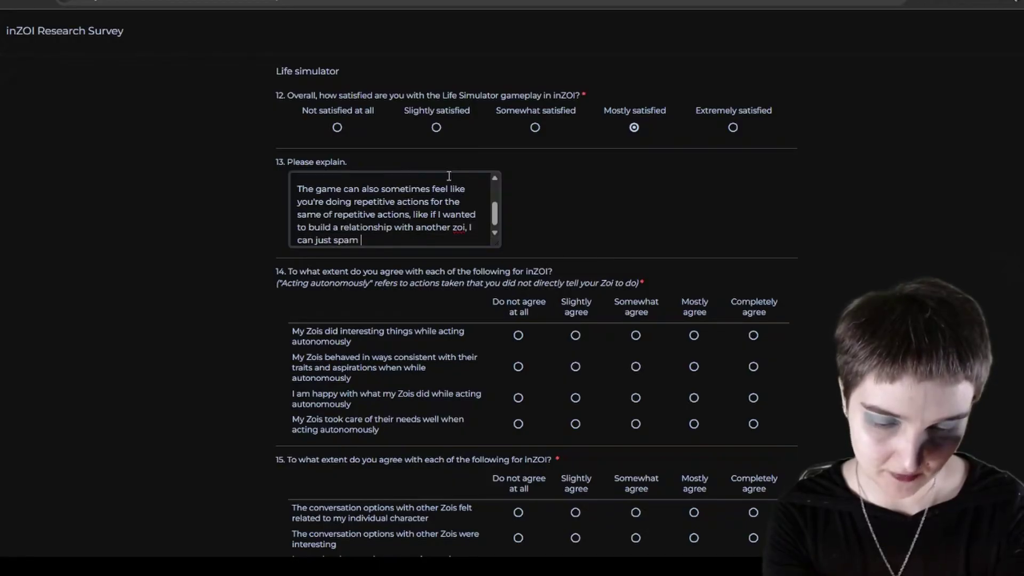
{"action": "type", "text": "the exact same "}
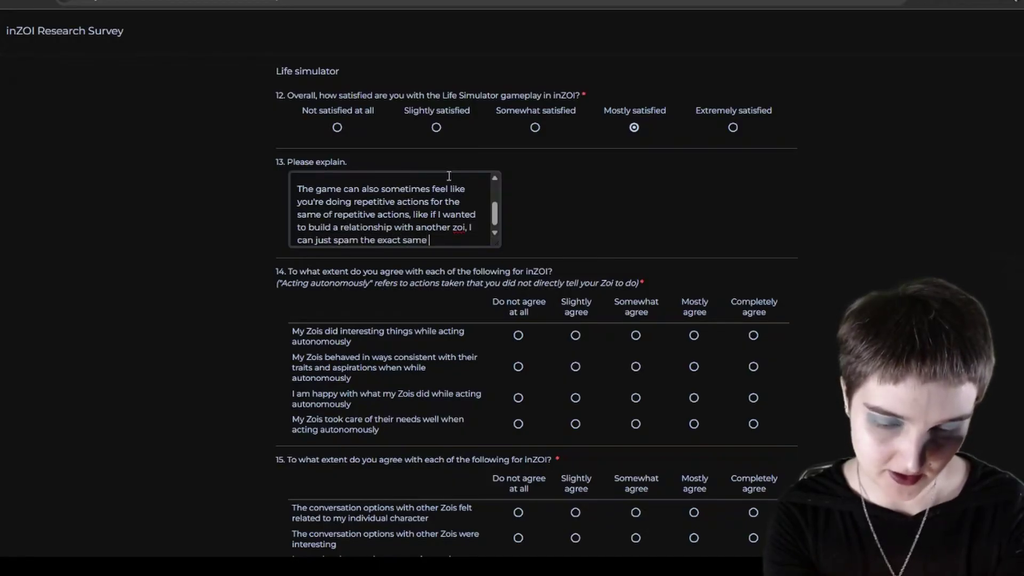
{"action": "type", "text": "conversation ov"}
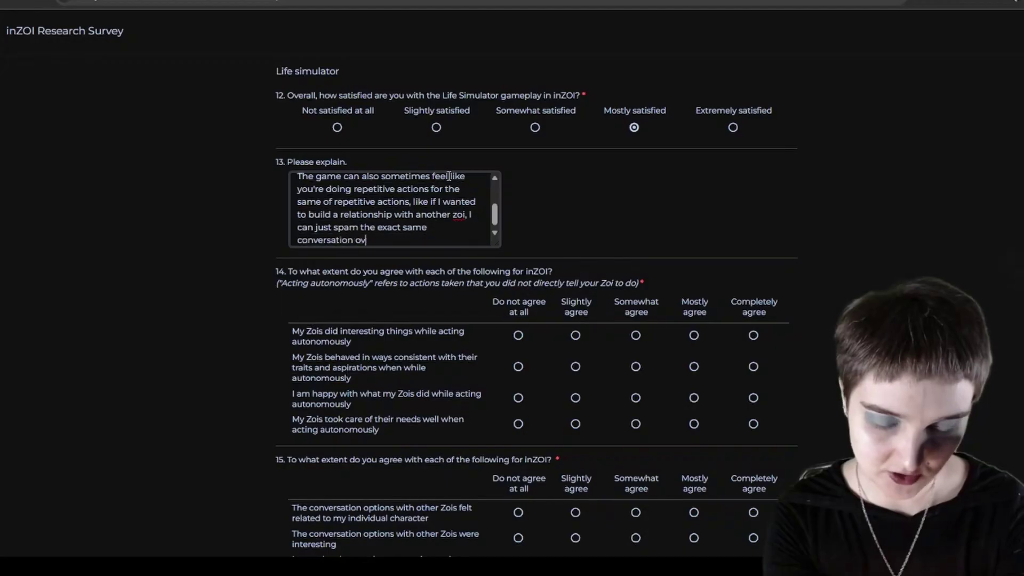
{"action": "type", "text": "er and over and"}
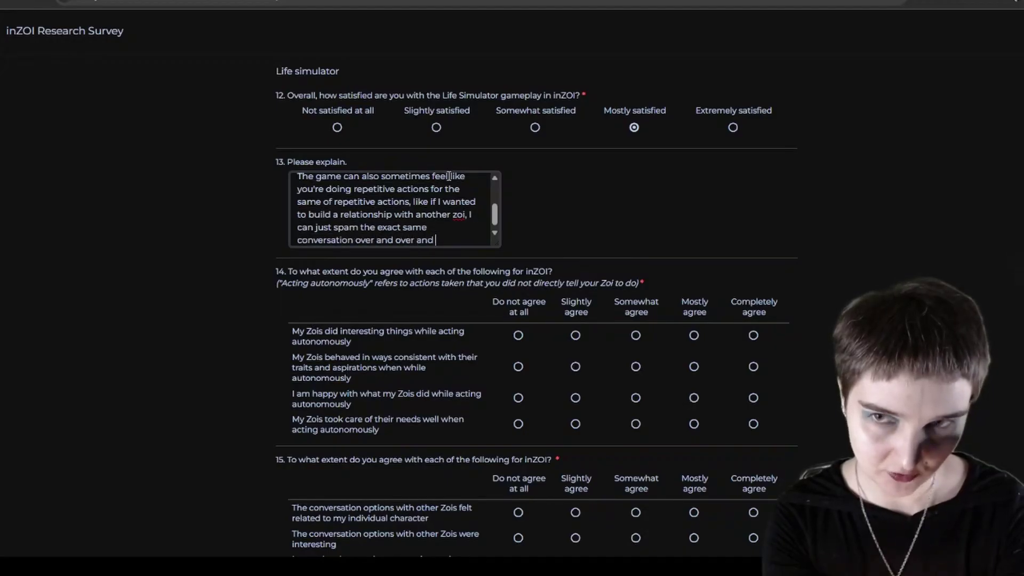
{"action": "key", "text": "BackSpace"}
{"action": "key", "text": "BackSpace"}
{"action": "key", "text": "BackSpace"}
{"action": "type", "text": "ga"}
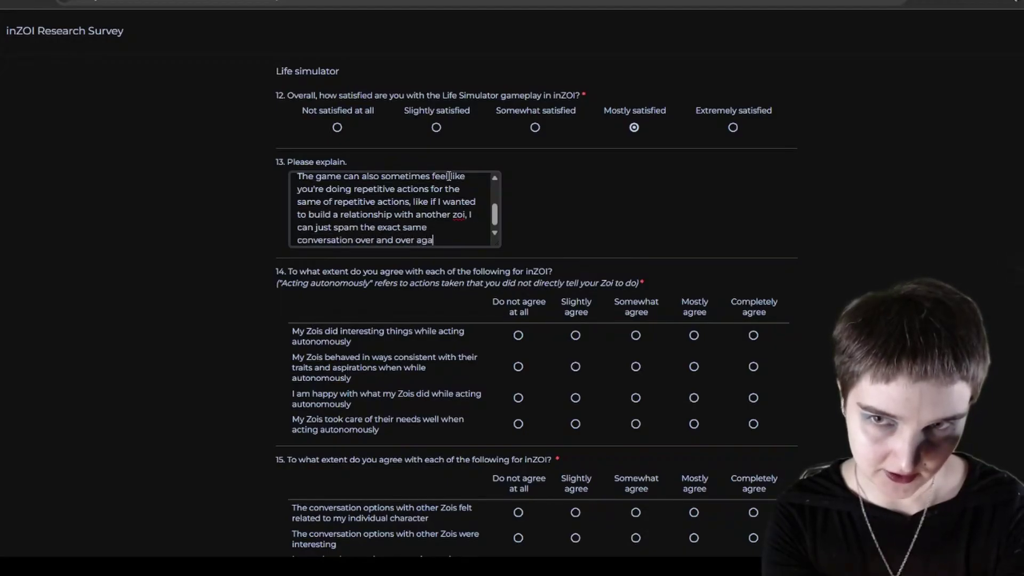
{"action": "type", "text": "in. As I"}
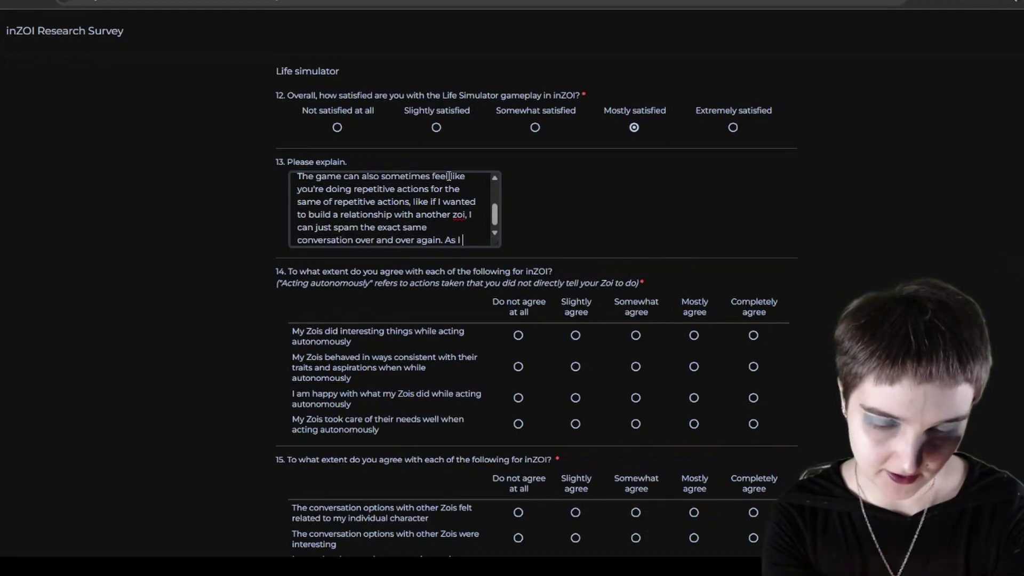
Step: Continue answer 13 with "am here just to watch the bar fill and I have an end goal in mind, the activity in between,"
{"action": "type", "text": " am here just"}
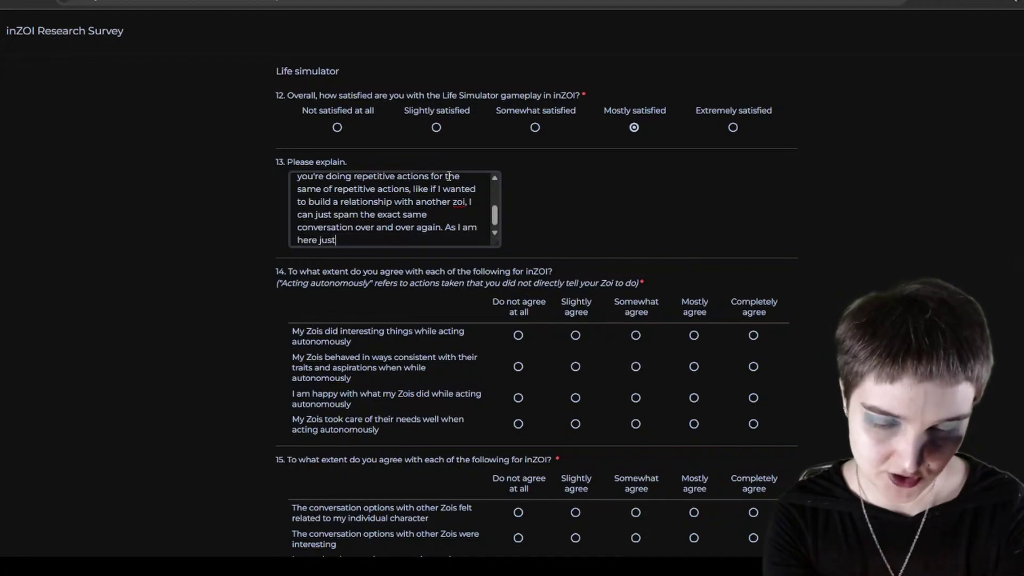
{"action": "type", "text": " to watch th"}
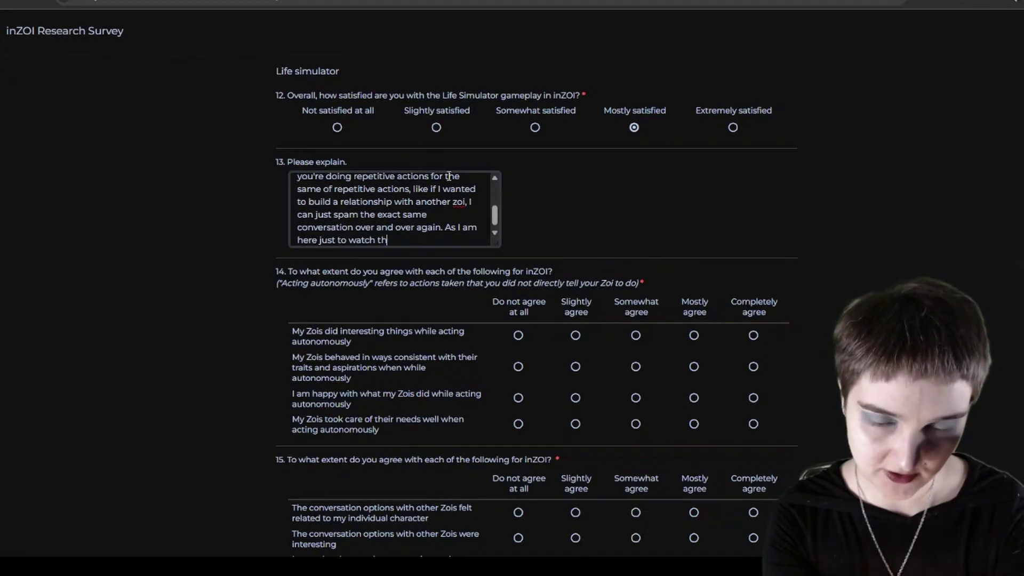
{"action": "type", "text": "e bar fill"}
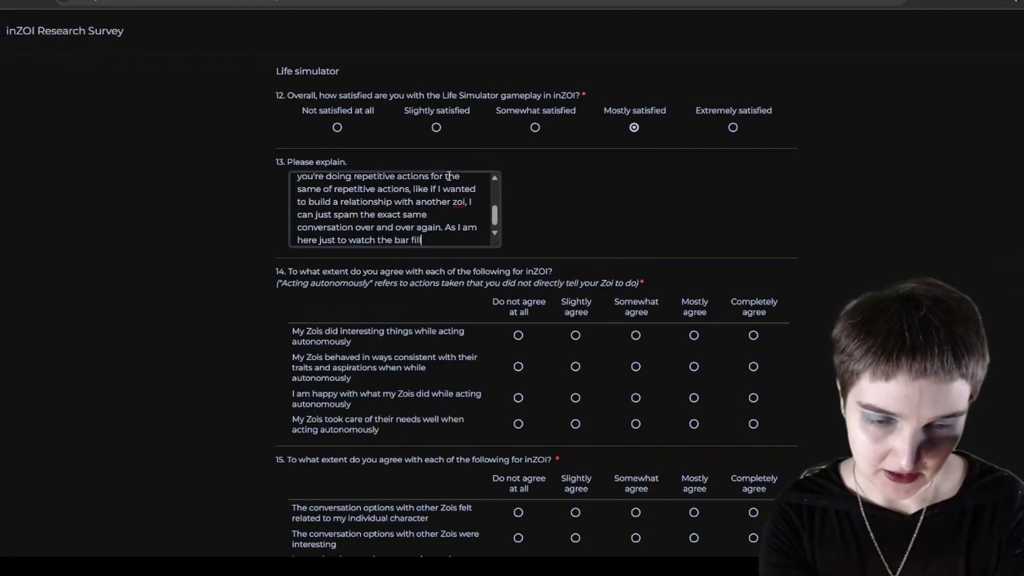
{"action": "type", "text": " and I have a"}
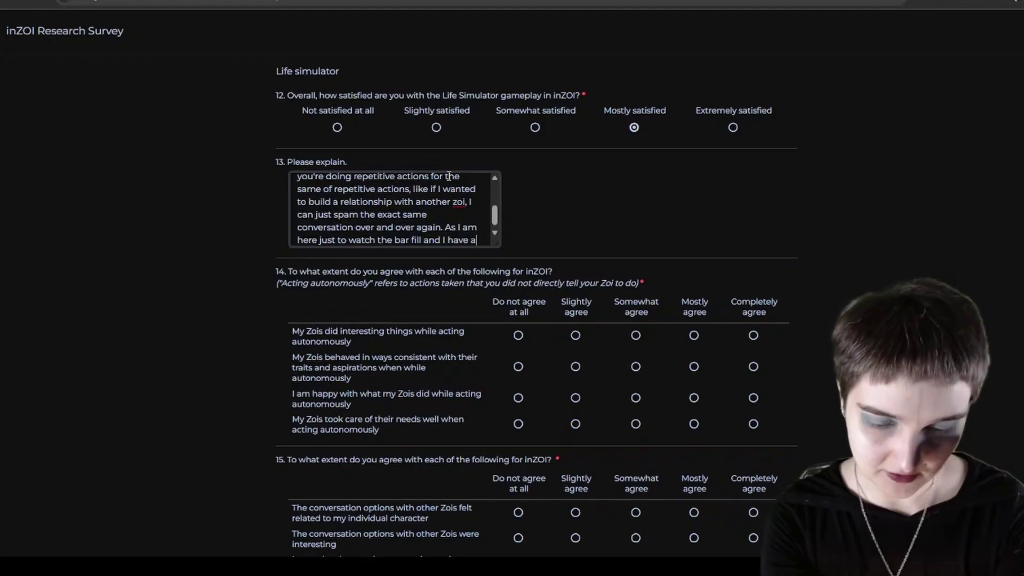
{"action": "type", "text": "n end goal in m"}
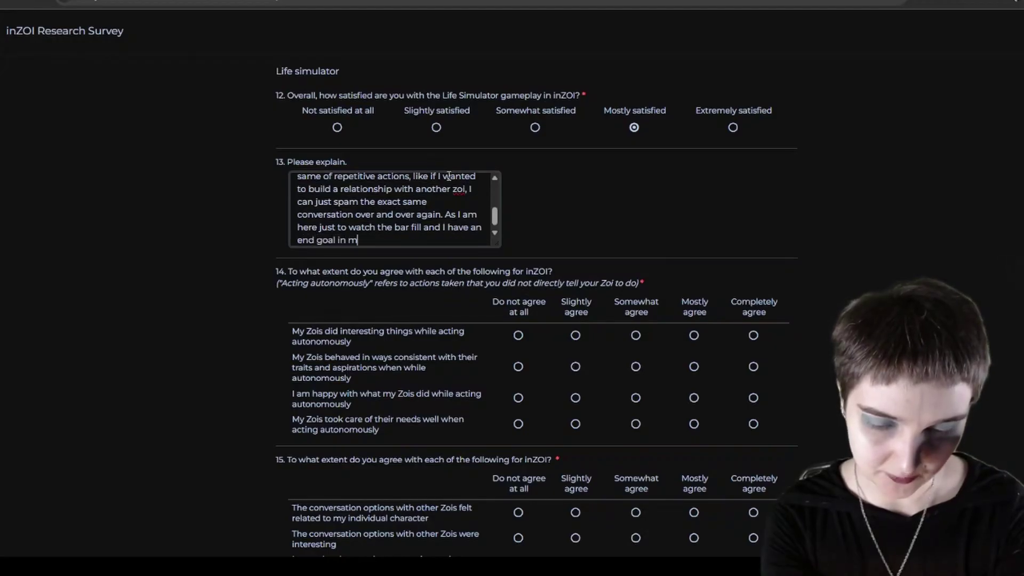
{"action": "type", "text": "ind, the ac"}
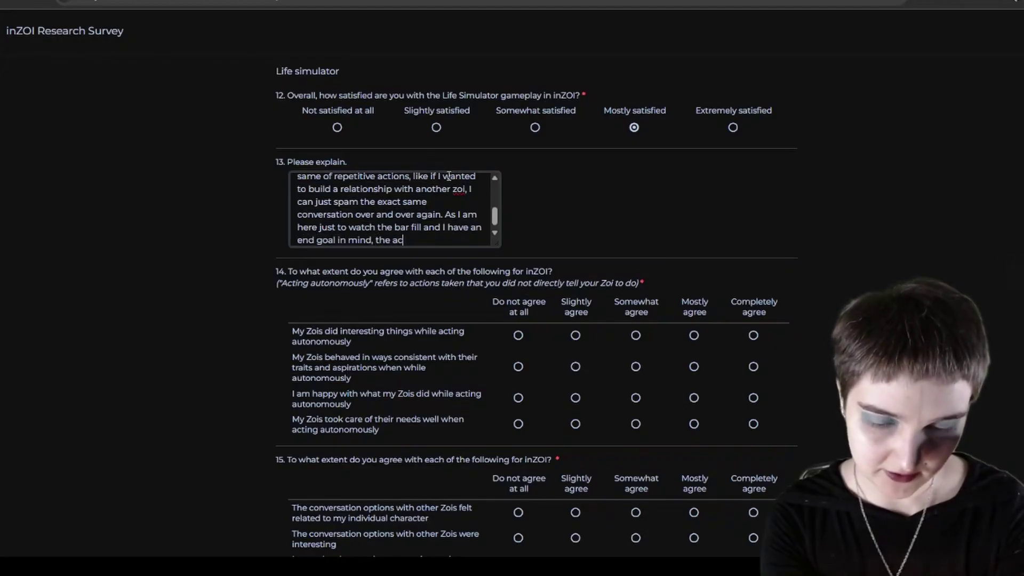
{"action": "type", "text": "tivity in betwe"}
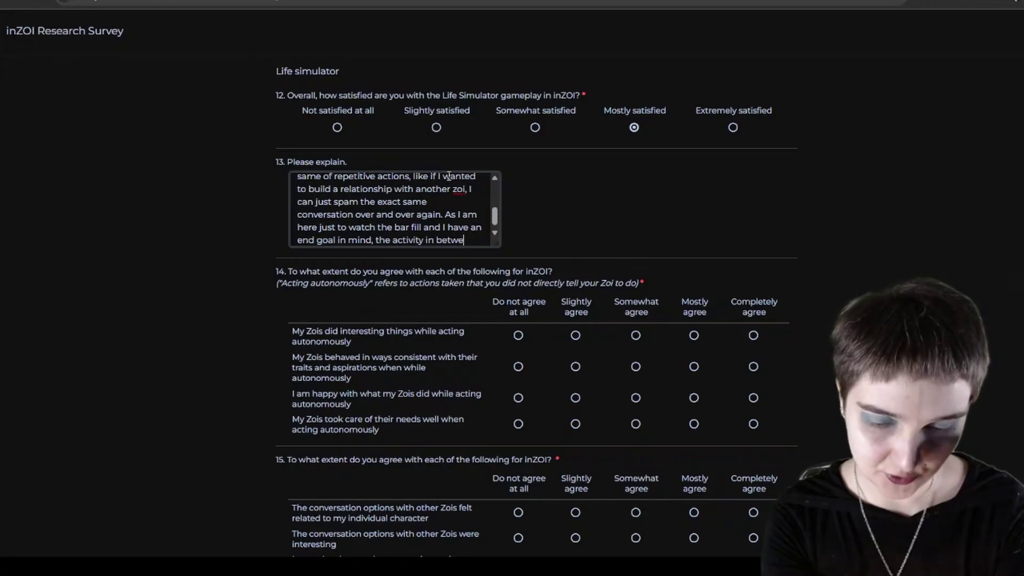
Step: Complete the second paragraph of answer 13 with "if I don't properly immerse myself in the game can feel just repetitive."
{"action": "type", "text": "en, if I don't"}
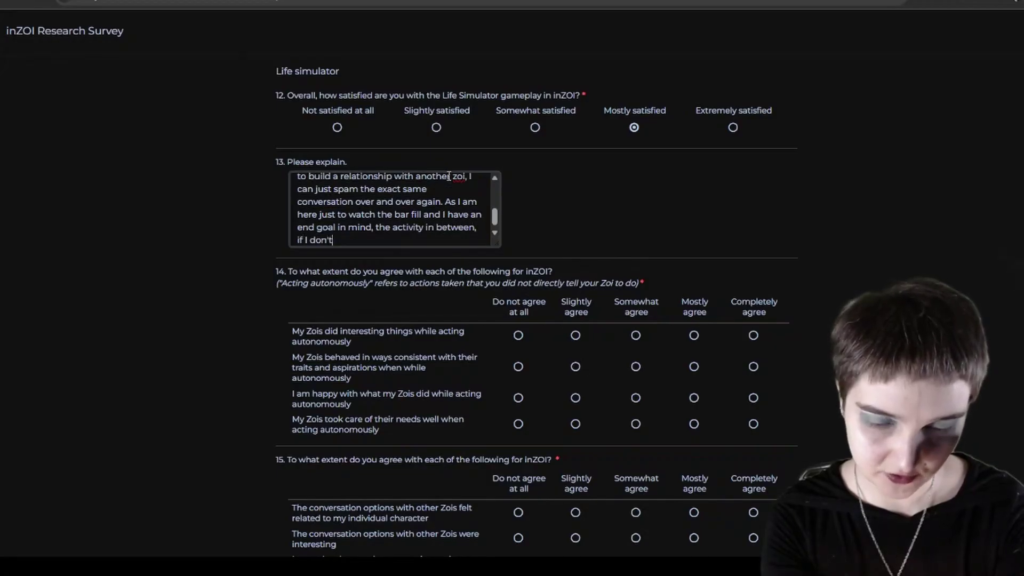
{"action": "type", "text": " properly immer"}
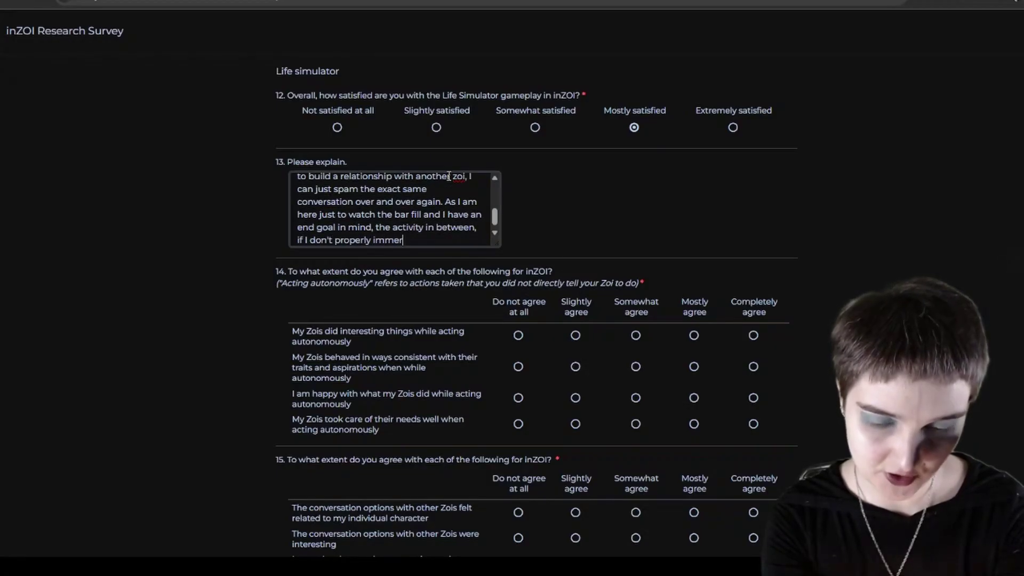
{"action": "type", "text": "se myself in the g"}
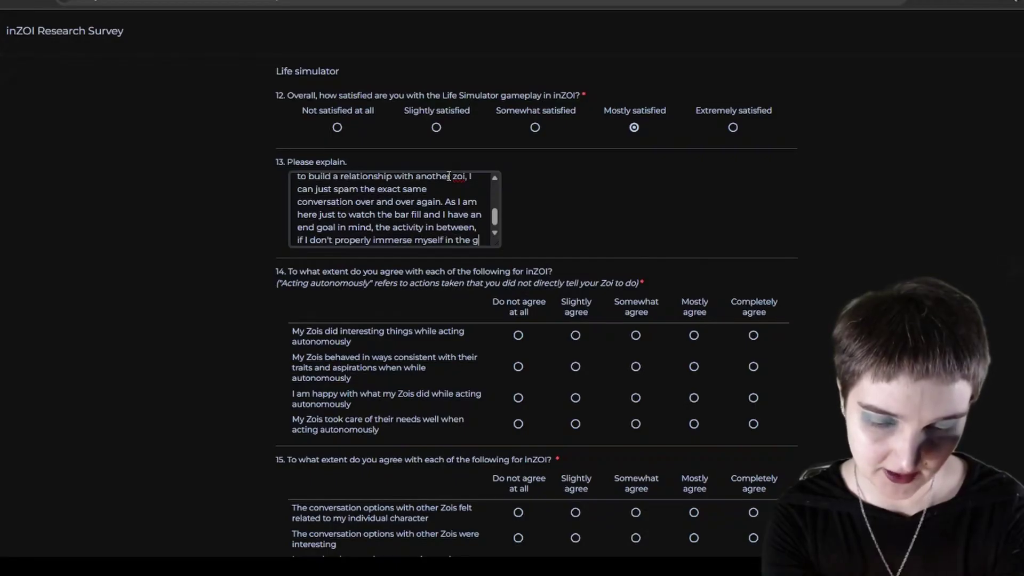
{"action": "type", "text": "ame can feel just "}
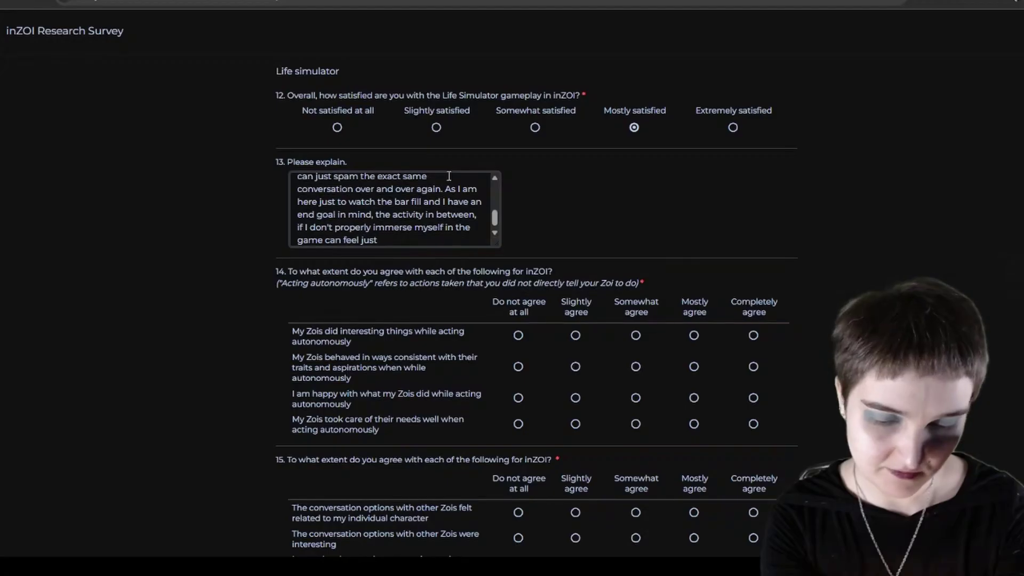
{"action": "type", "text": "repetitive."}
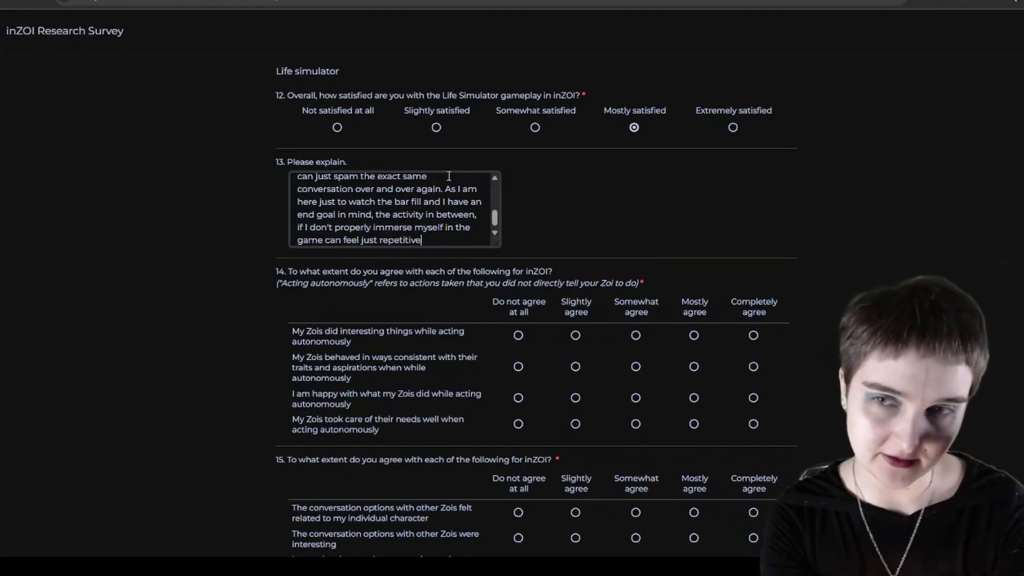
Step: Start a new paragraph in answer 13 with "There are some kinks to be worked out with"
{"action": "key", "text": "Return"}
{"action": "key", "text": "Return"}
{"action": "type", "text": "There a"}
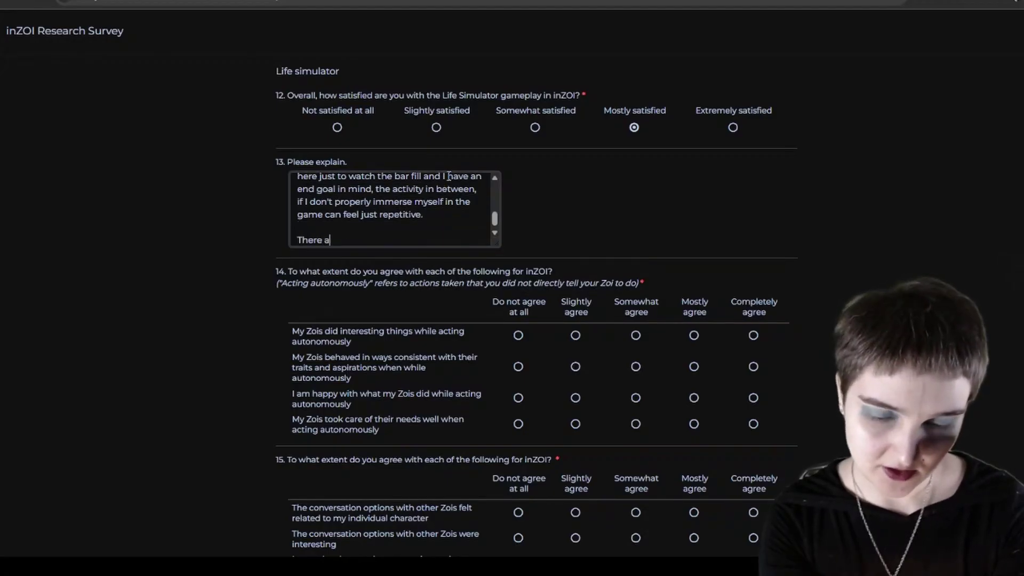
{"action": "type", "text": "re some kinks "}
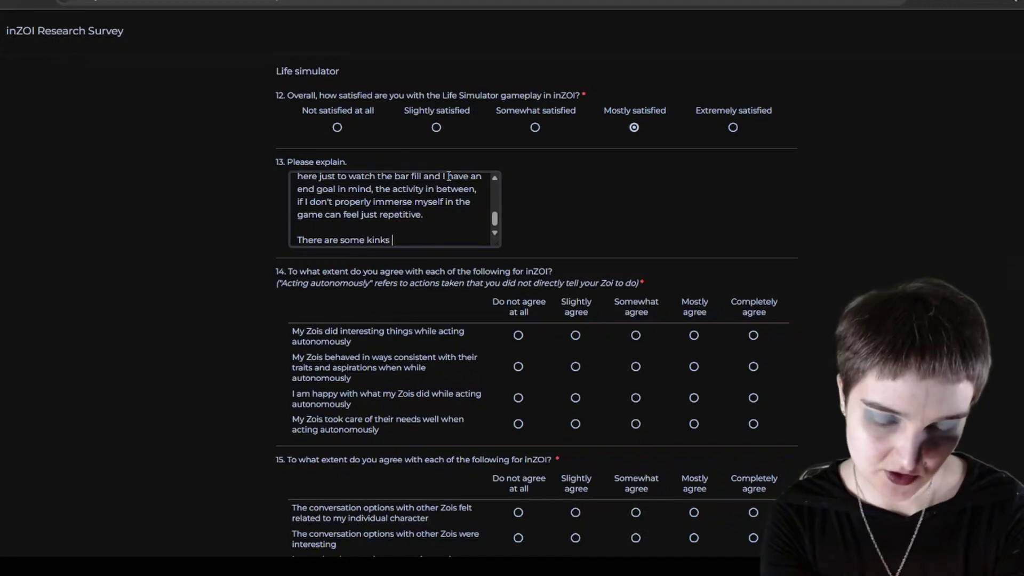
{"action": "type", "text": "to be work"}
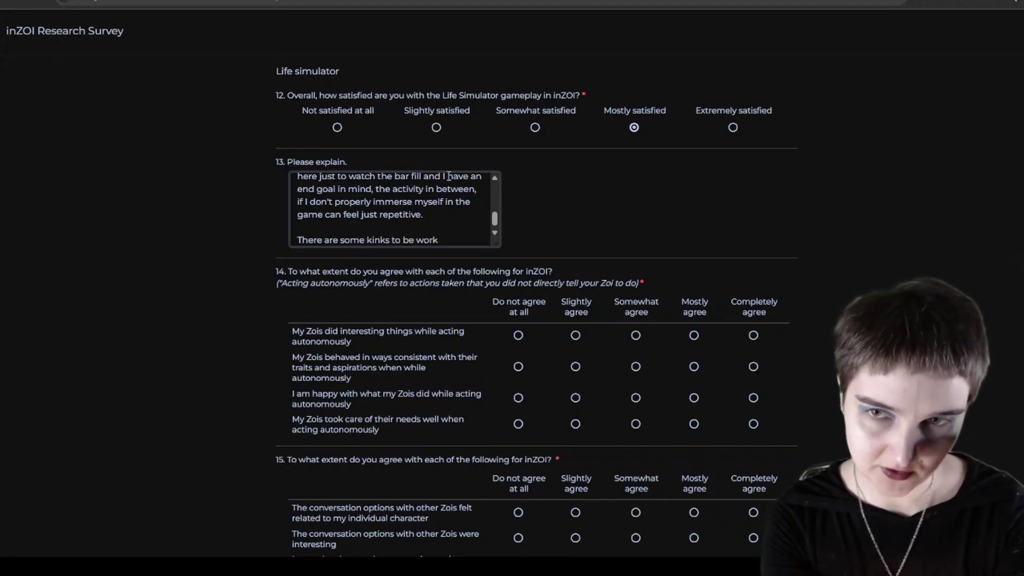
{"action": "type", "text": "ined out with"}
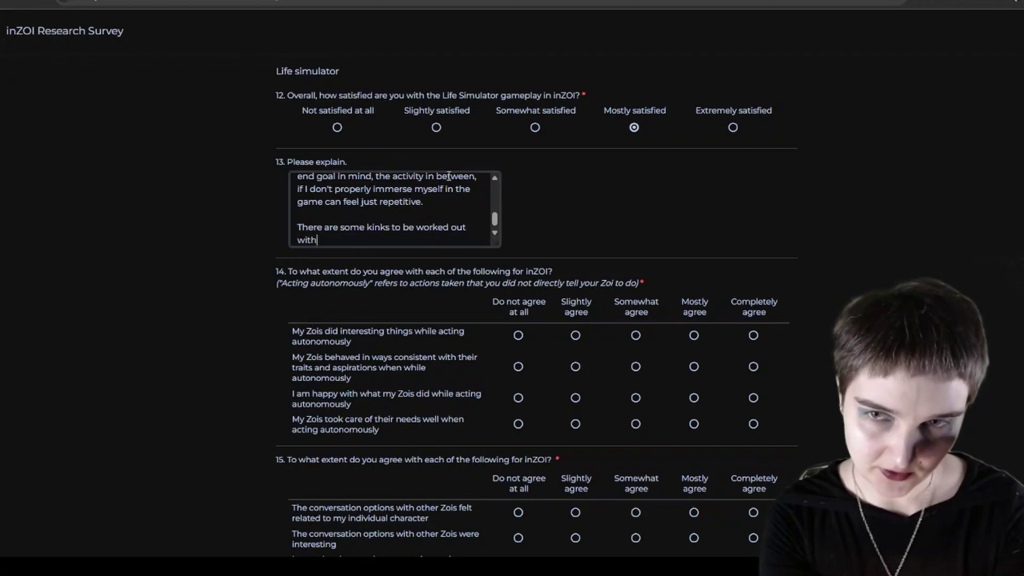
Step: Finish the sentence in answer 13 with "things like harvesting and selling requiring too many button presses." and begin another with "For example"
{"action": "type", "text": " things like h"}
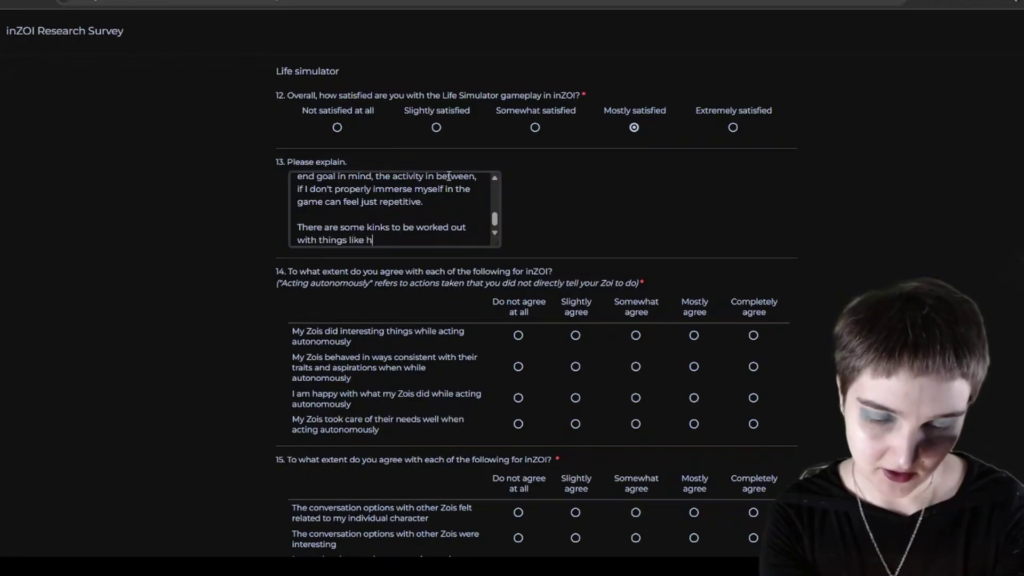
{"action": "type", "text": "arvesting an"}
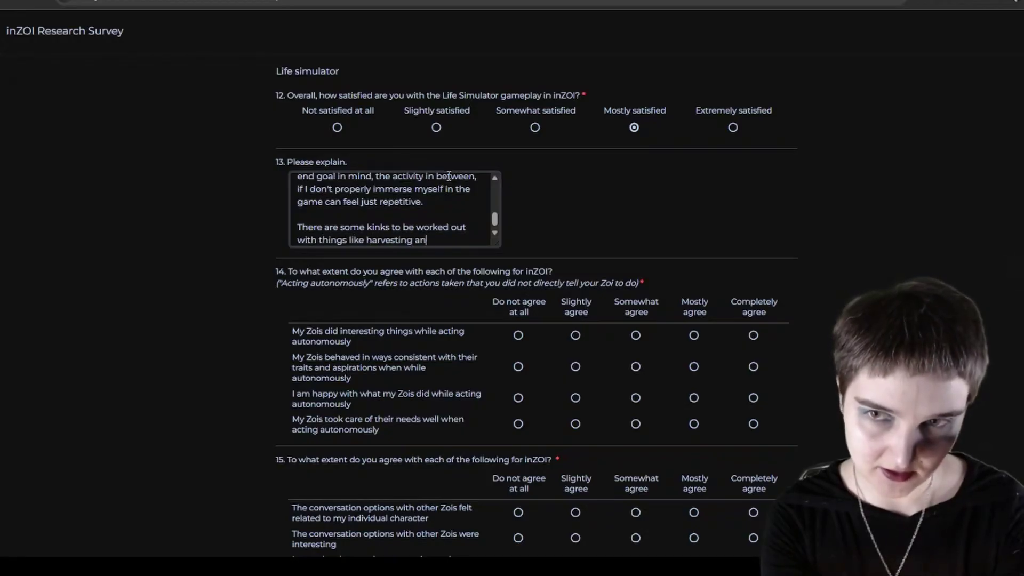
{"action": "type", "text": "d selling requir"}
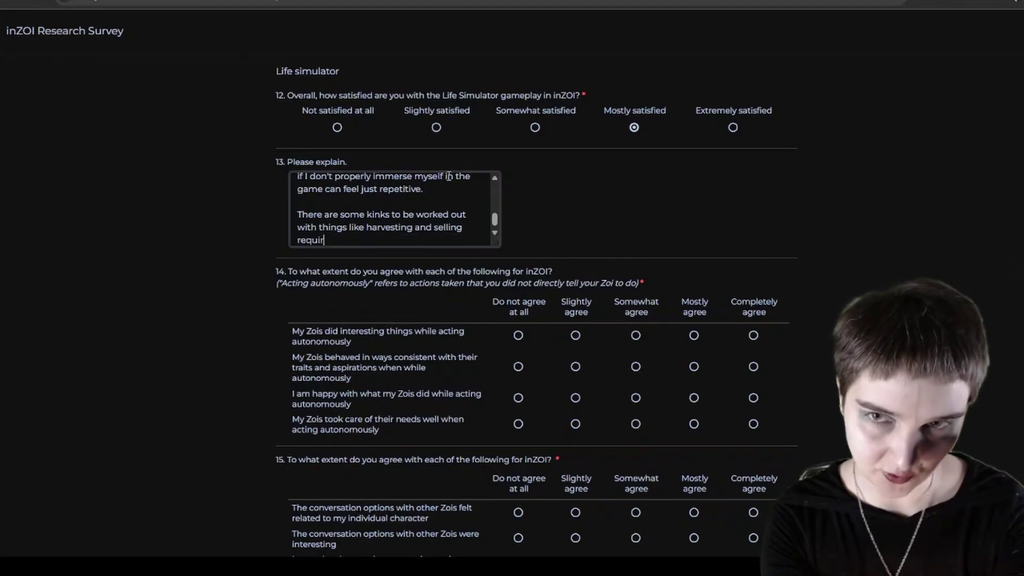
{"action": "type", "text": "ing too ma"}
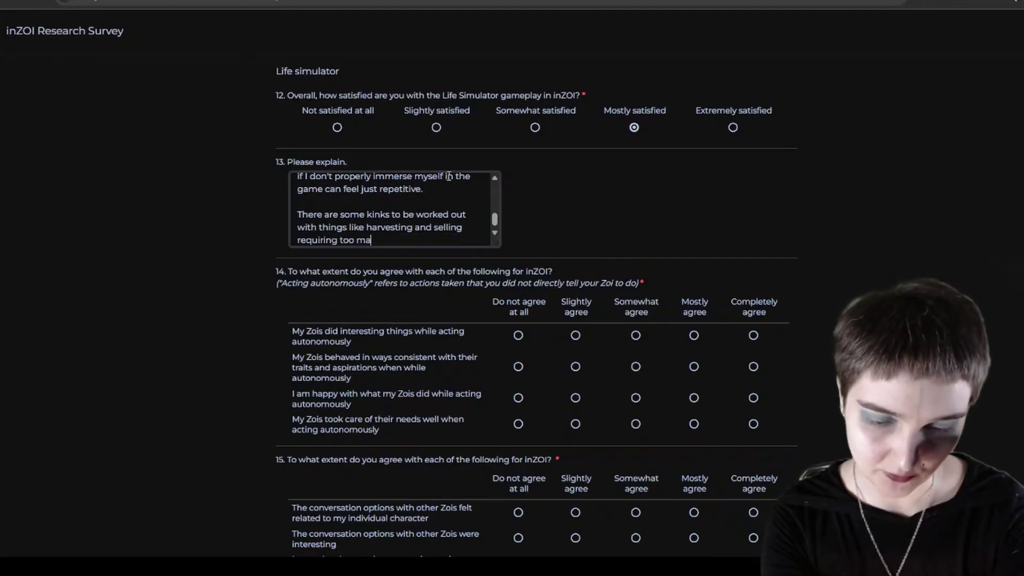
{"action": "type", "text": "ny button pr"}
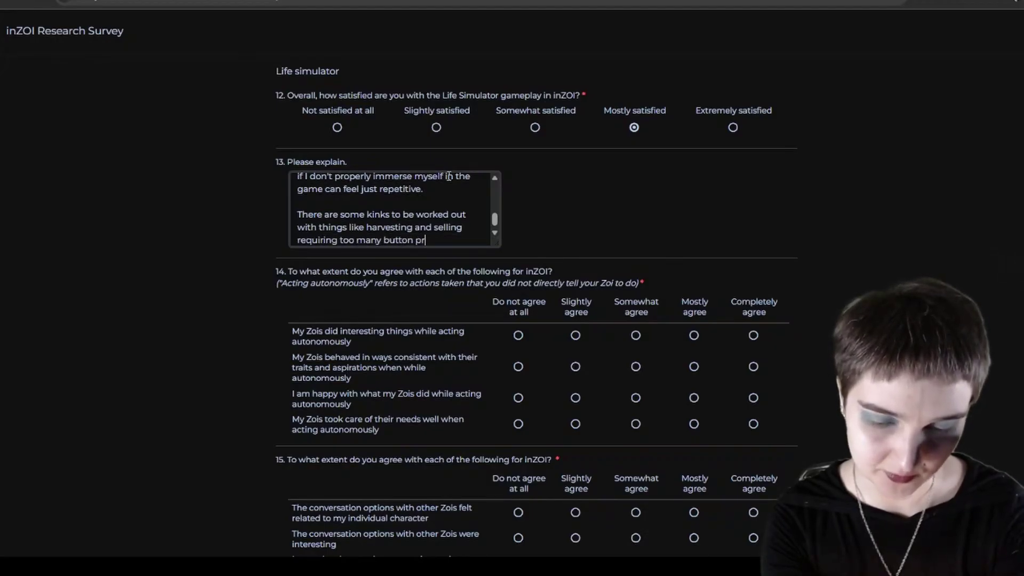
{"action": "type", "text": "esses. For exam"}
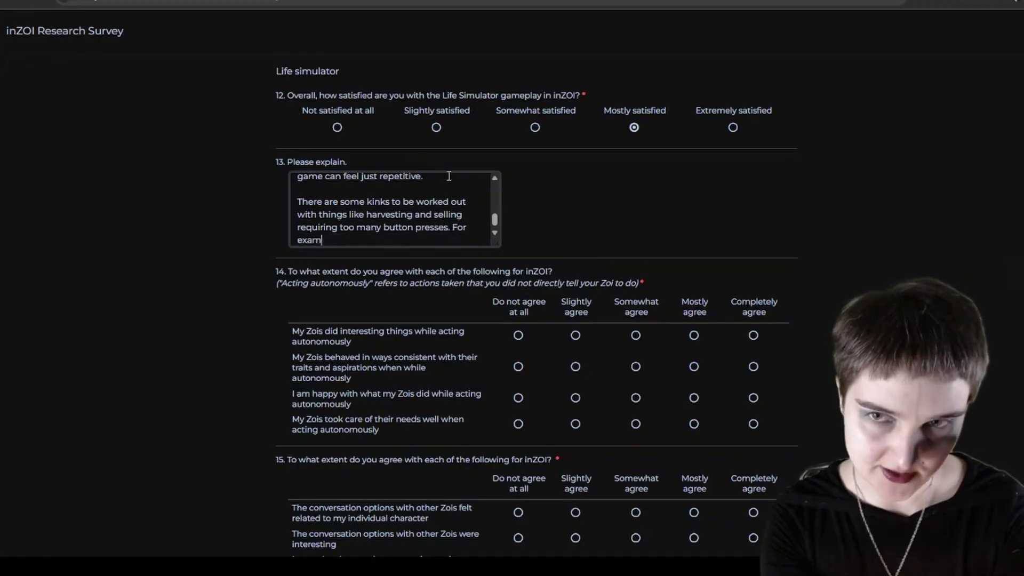
Step: Continue the example in answer 13 with ", if I am growing tomatoes, I will need to manually harvest each tomato"
{"action": "type", "text": "ple, if I am"}
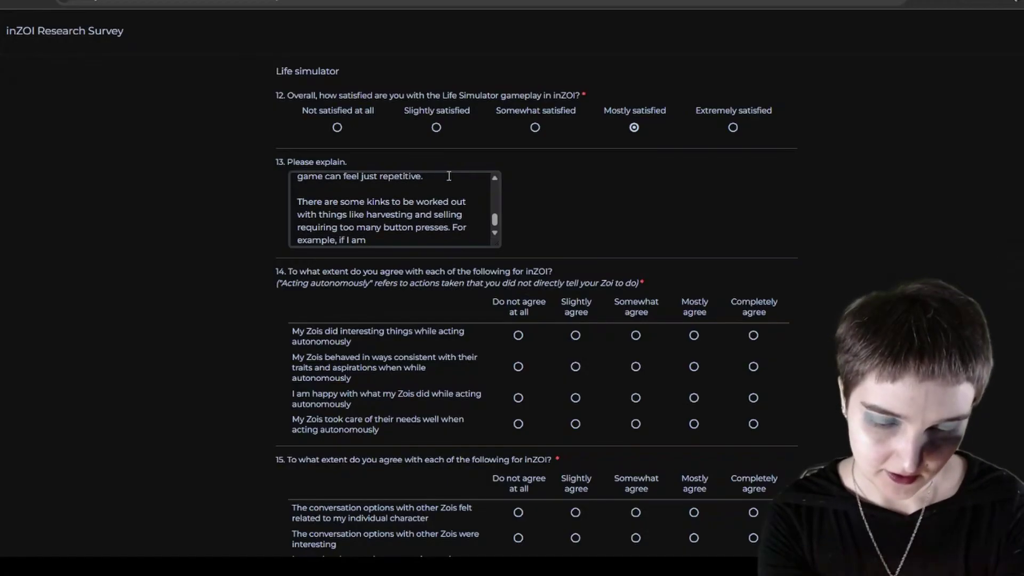
{"action": "type", "text": " g"}
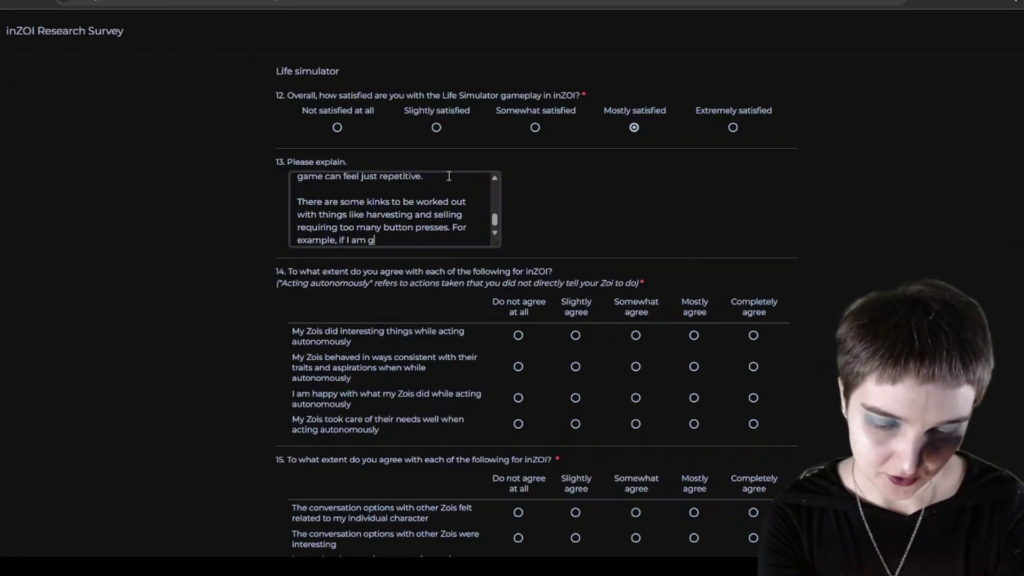
{"action": "type", "text": "rowing tomate"}
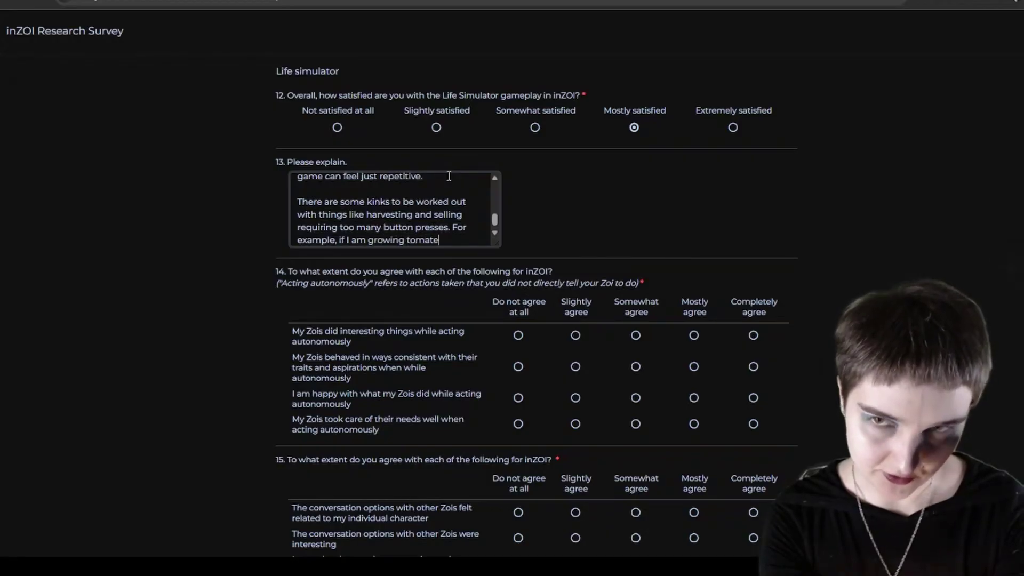
{"action": "key", "text": "BackSpace"}
{"action": "type", "text": "oes"}
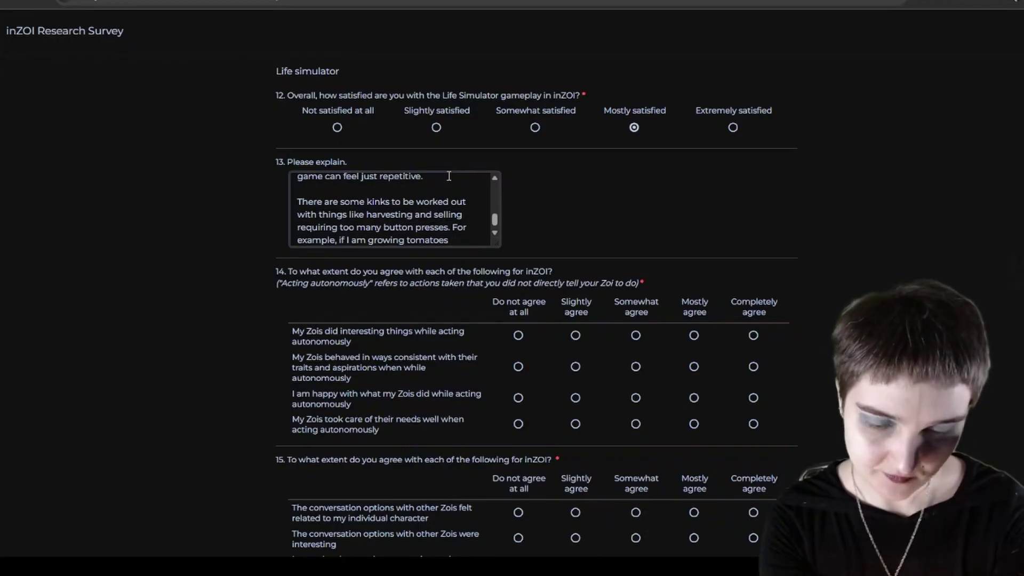
{"action": "type", "text": ", I will need"}
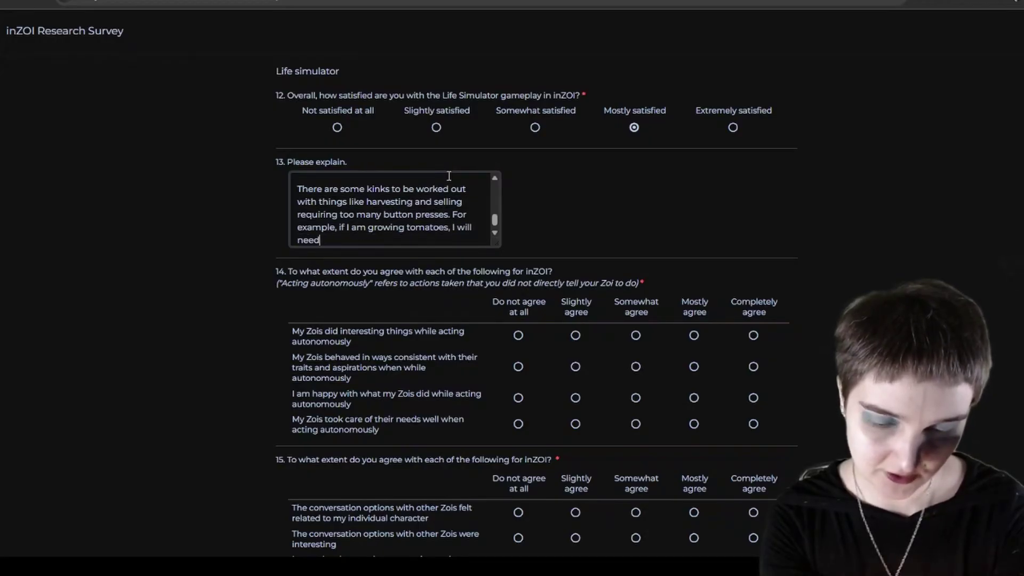
{"action": "type", "text": " to manually h"}
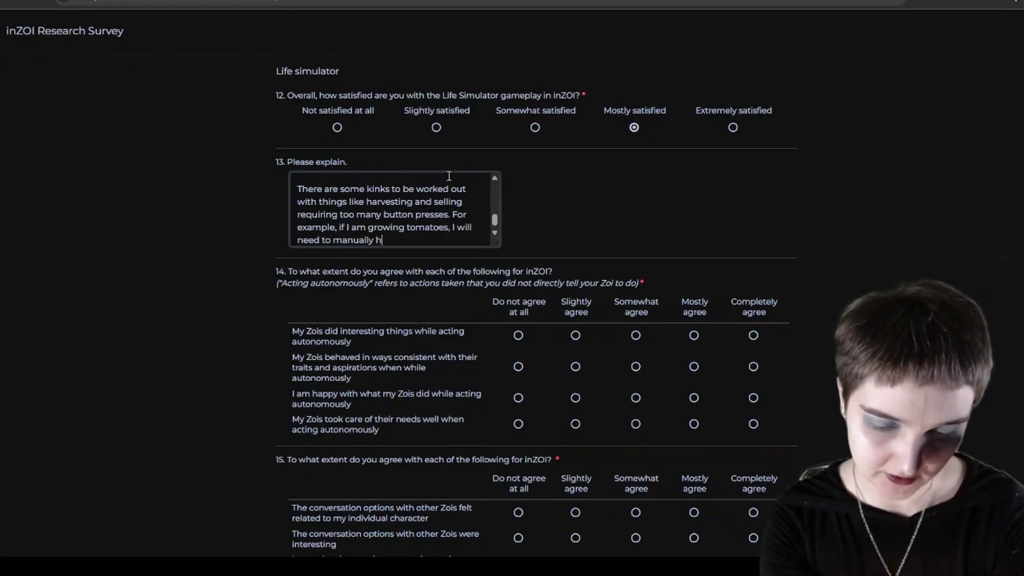
{"action": "type", "text": "arvest each tomato"}
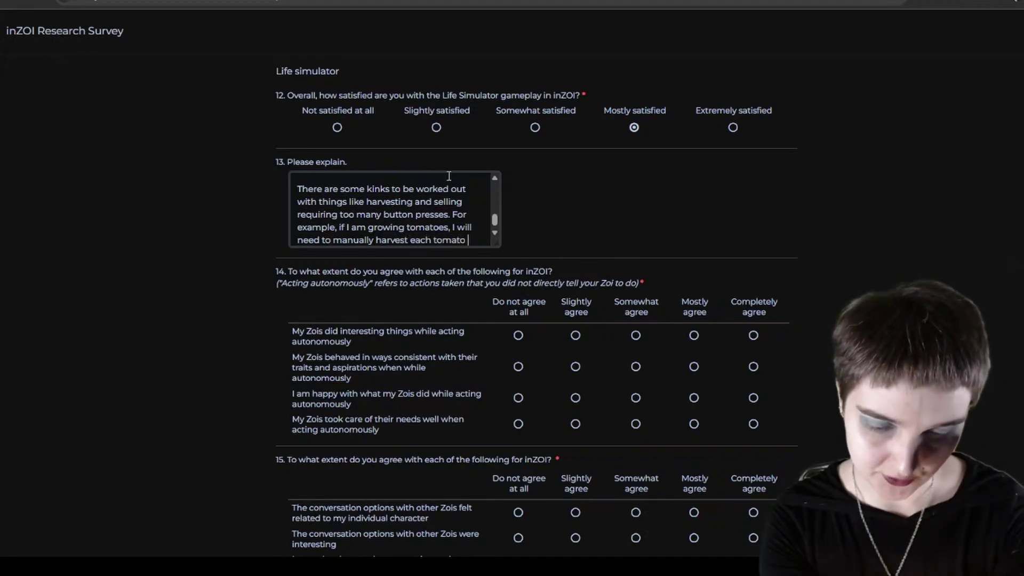
Step: Extend the tomato example in answer 13 with "plant by clicking on the tomato plant, then clicking on the selling table"
{"action": "type", "text": " plant by"}
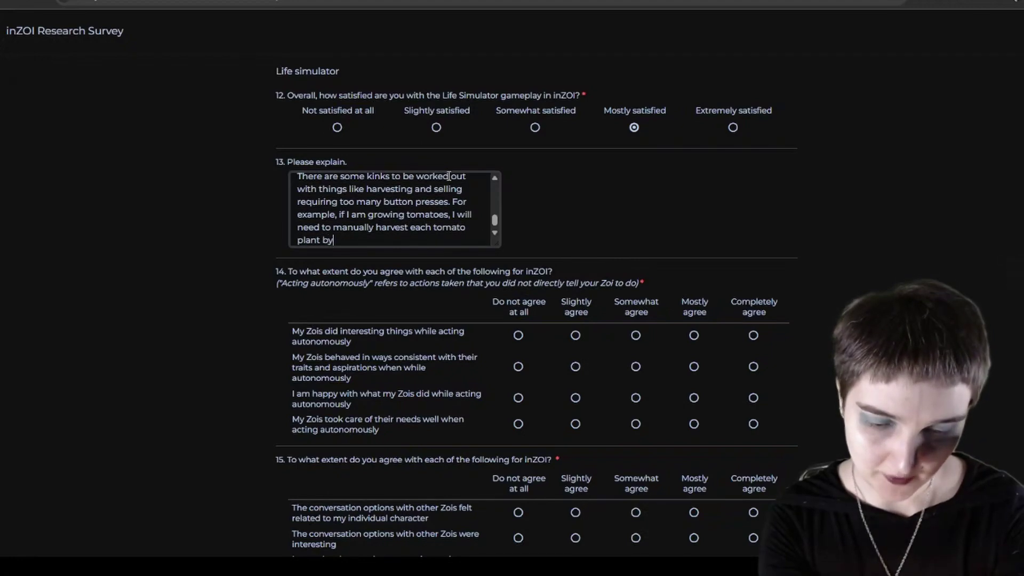
{"action": "type", "text": " clicking "}
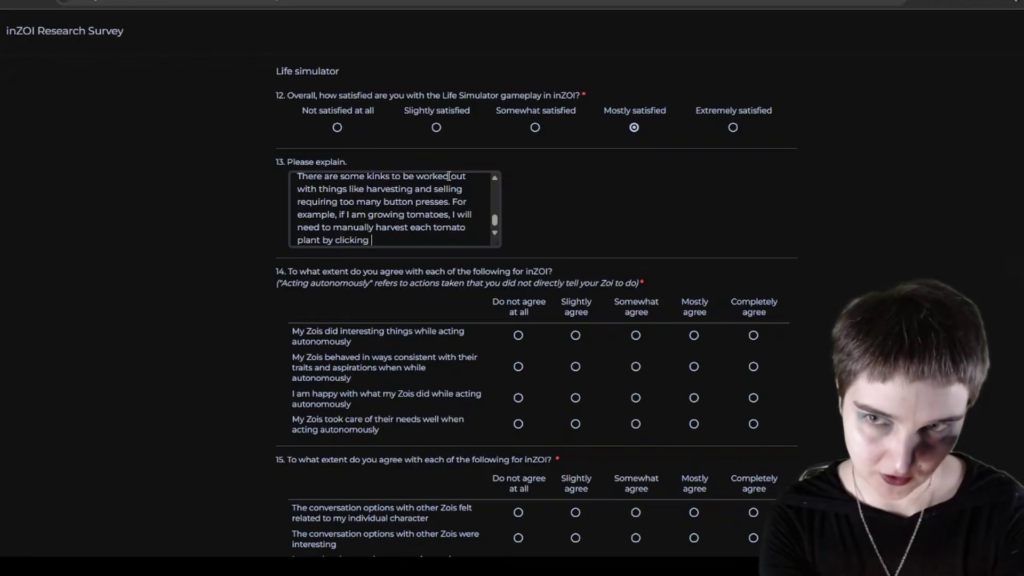
{"action": "type", "text": "on the tomato pl"}
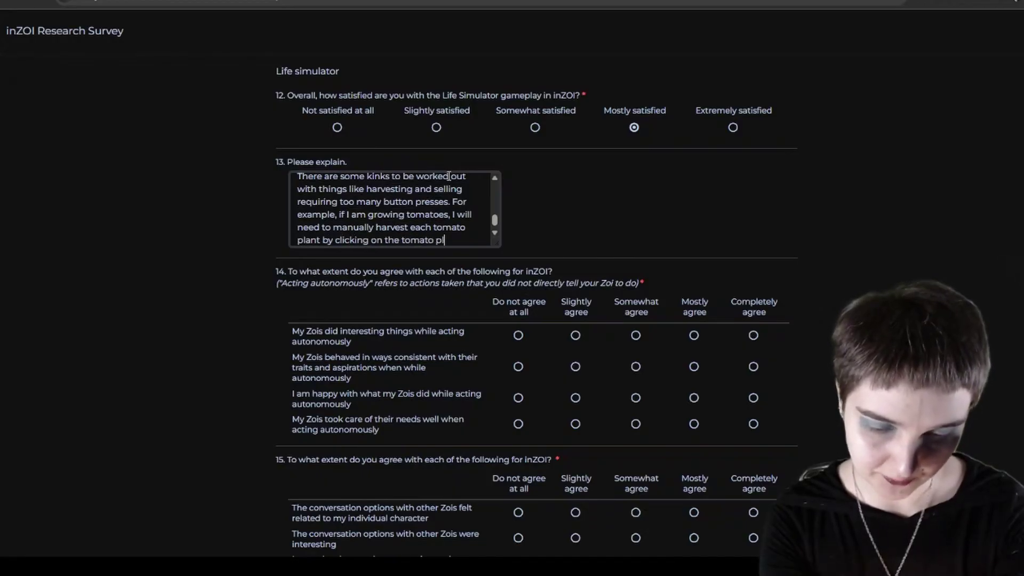
{"action": "type", "text": "ant, then clickin"}
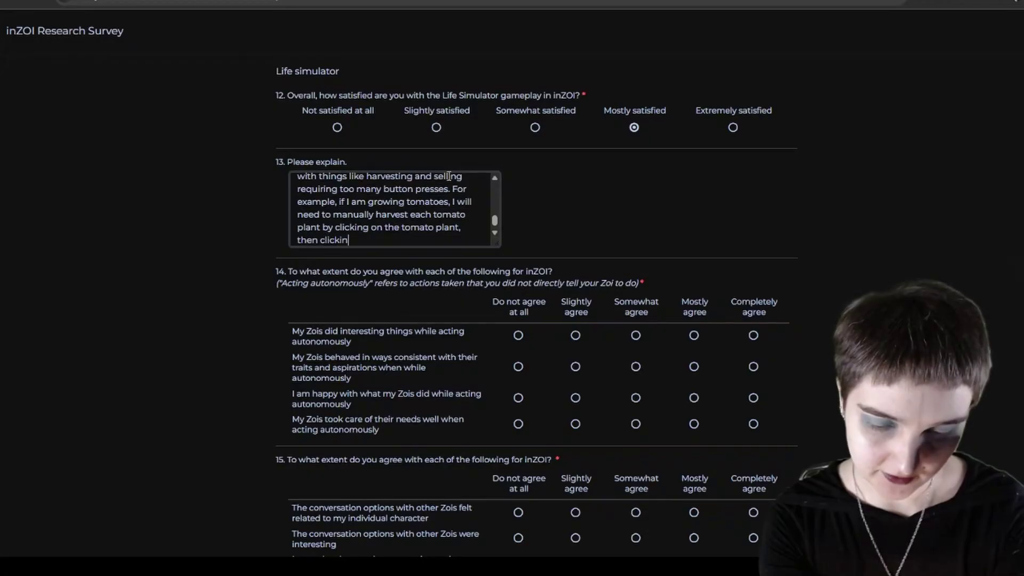
{"action": "type", "text": "g on the "}
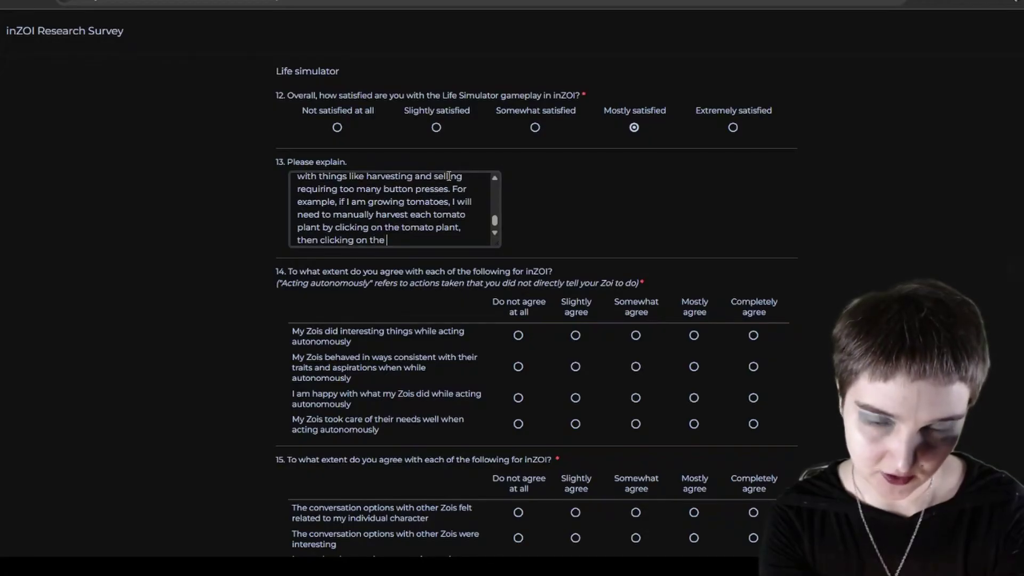
{"action": "type", "text": "selling tabl"}
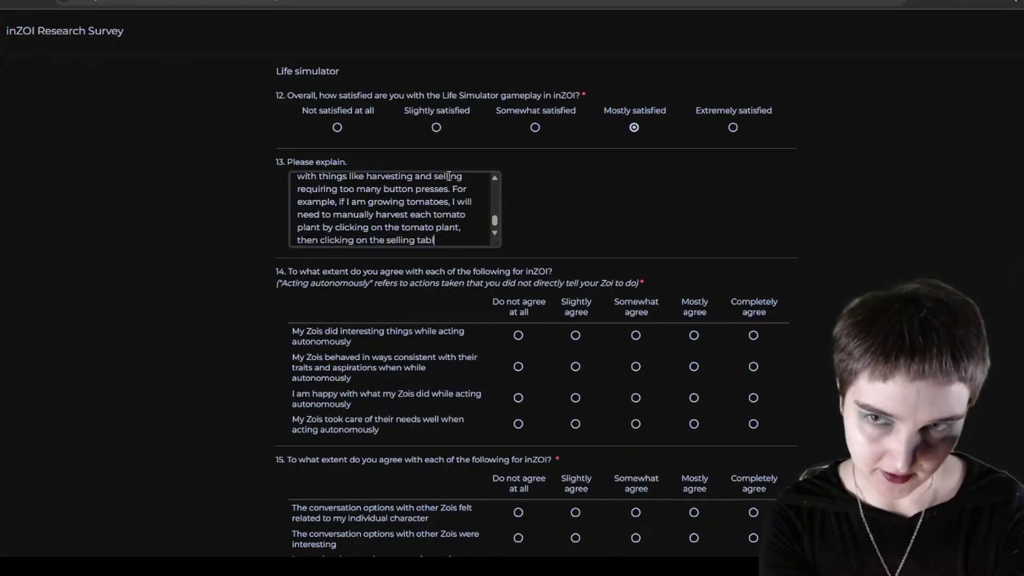
Step: Add "to put the tomato down and then setting the price for the tomato and then" to the example in answer 13
{"action": "type", "text": "e to put the tomato "}
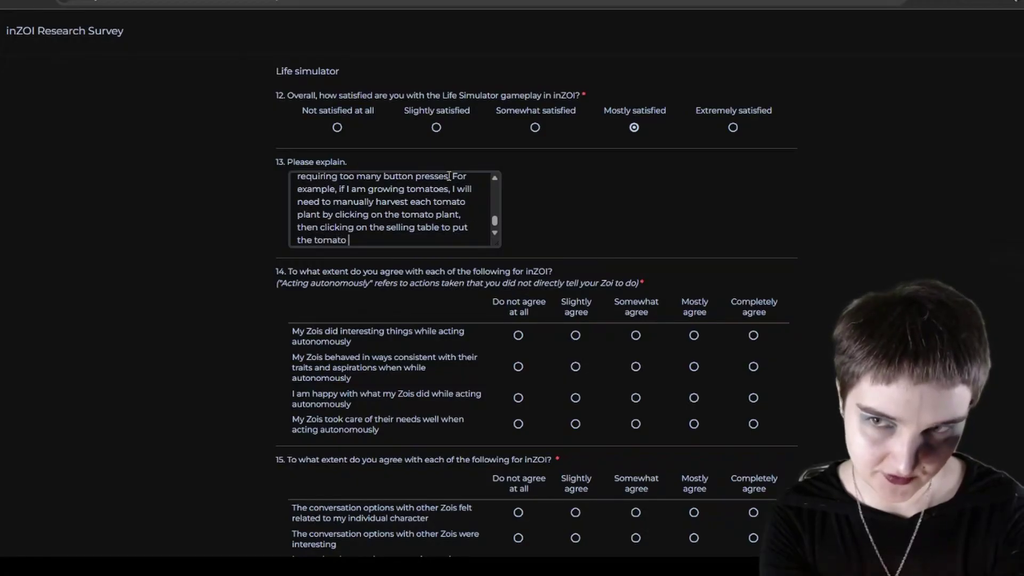
{"action": "type", "text": "down and the"}
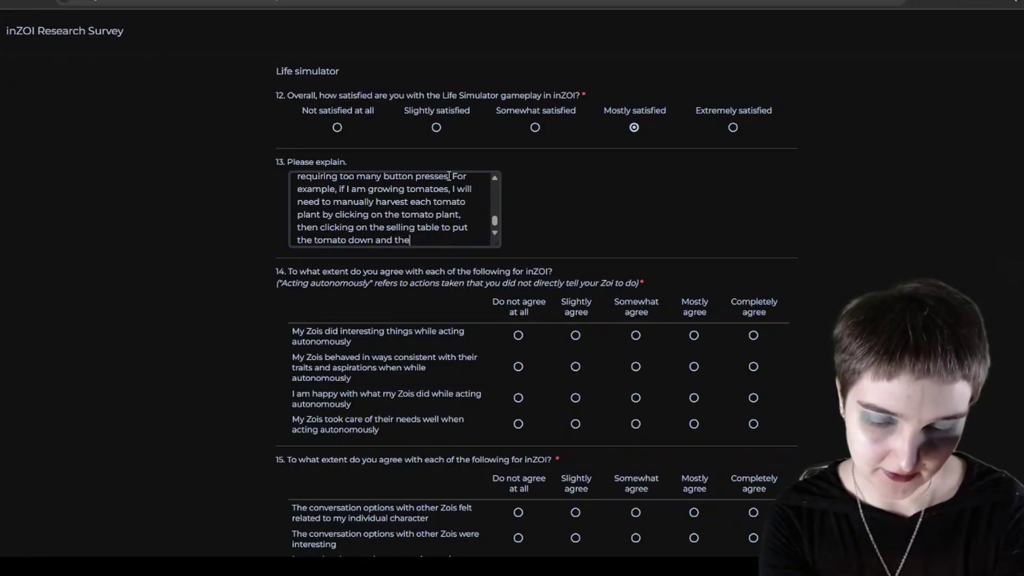
{"action": "type", "text": "n setting the pr"}
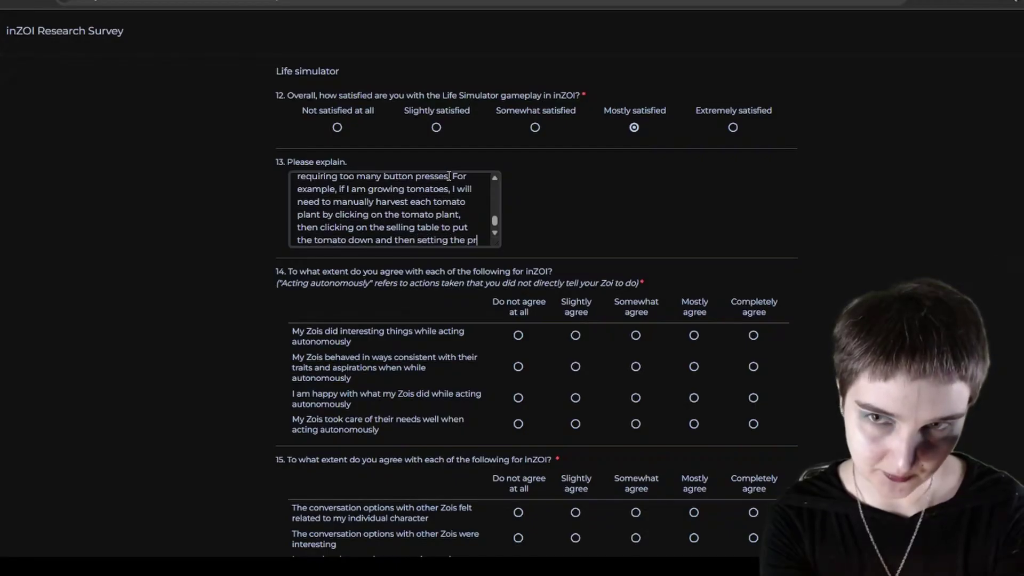
{"action": "type", "text": "ice for the toma"}
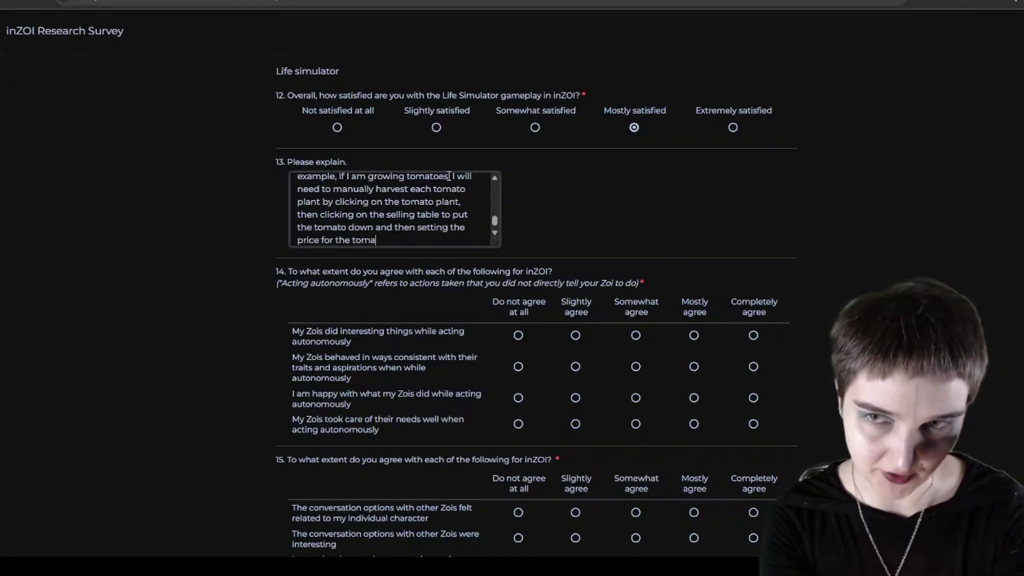
{"action": "type", "text": "to and then d"}
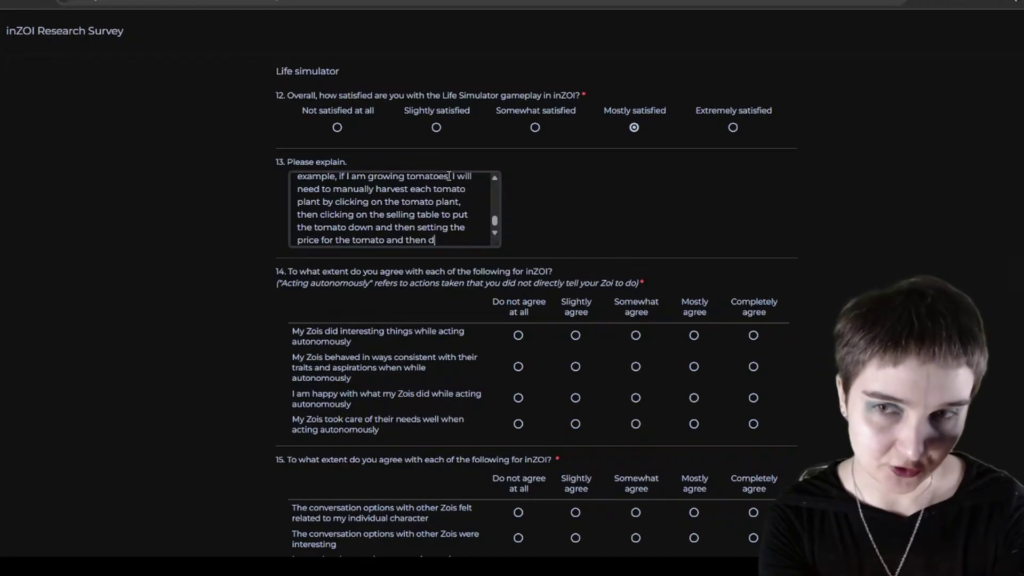
Step: Complete the tomato example in answer 13 with "doing that with every tomato plant that I have."
{"action": "type", "text": "oing that wit"}
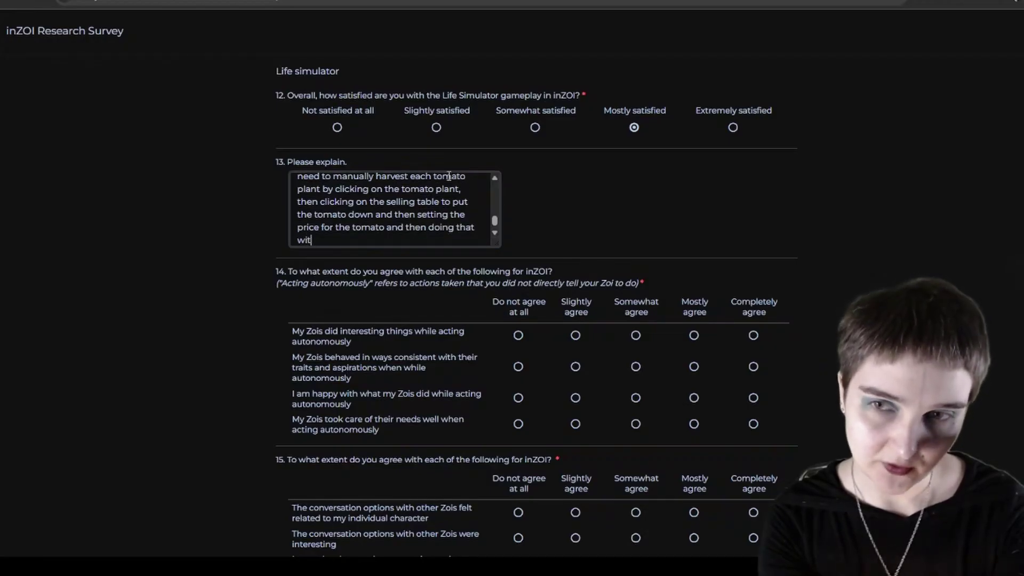
{"action": "type", "text": "h every tomato"}
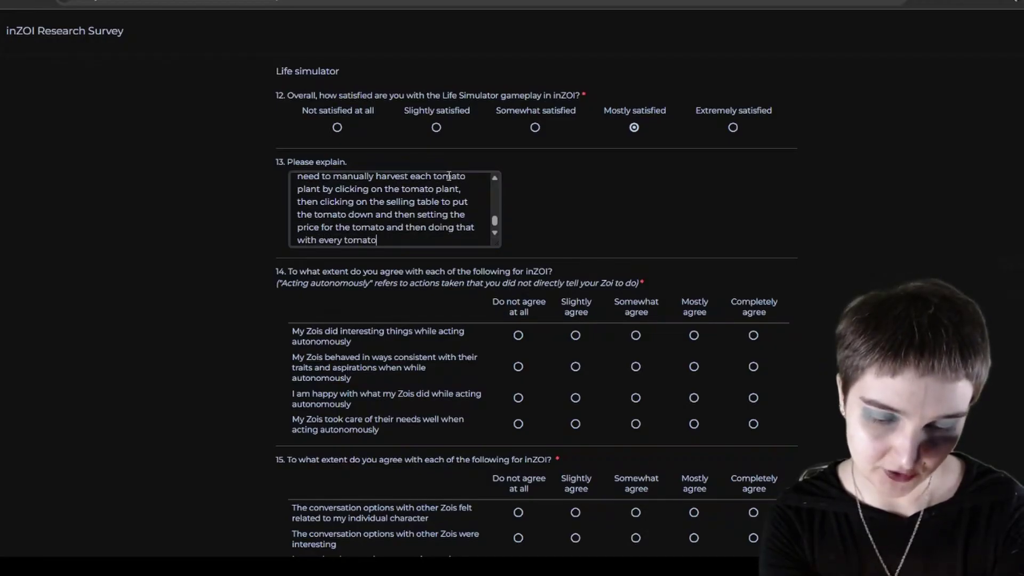
{"action": "type", "text": " plant that "}
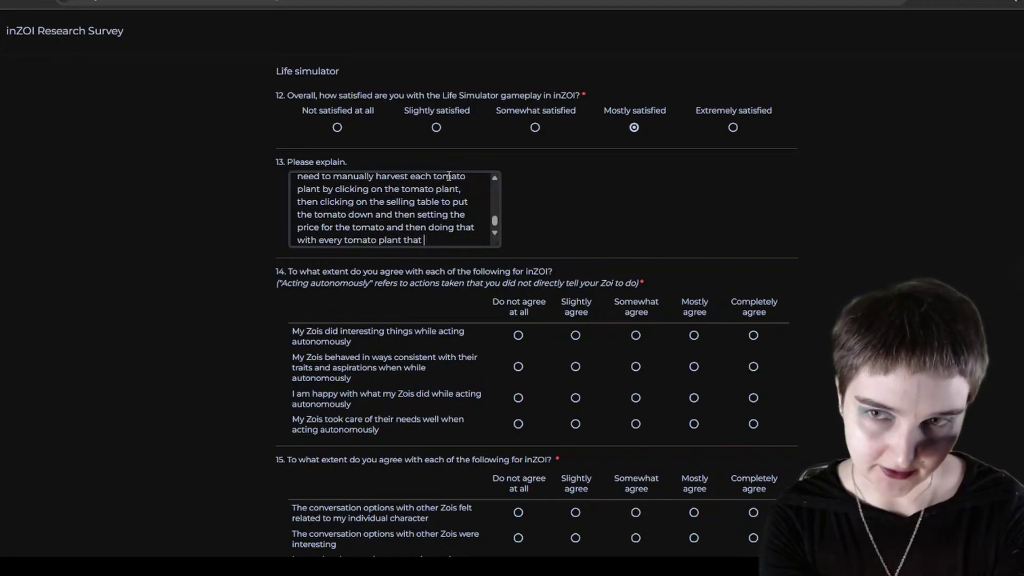
{"action": "type", "text": "I have."}
Step: Start a new paragraph in answer 13 with "As such, the game can feel a bit rough along the edges."
{"action": "key", "text": "Return"}
{"action": "key", "text": "Return"}
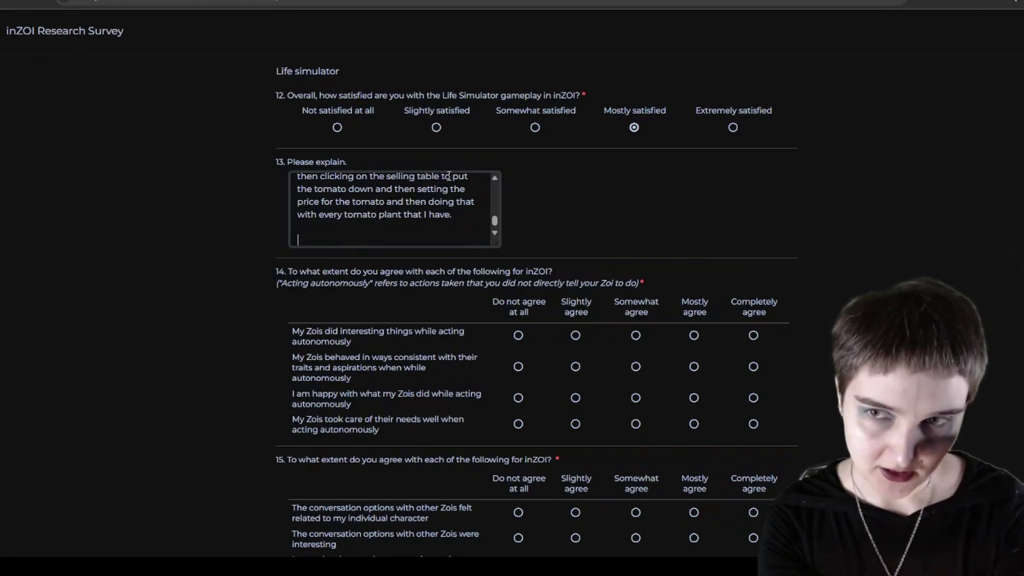
{"action": "type", "text": "As such, the g"}
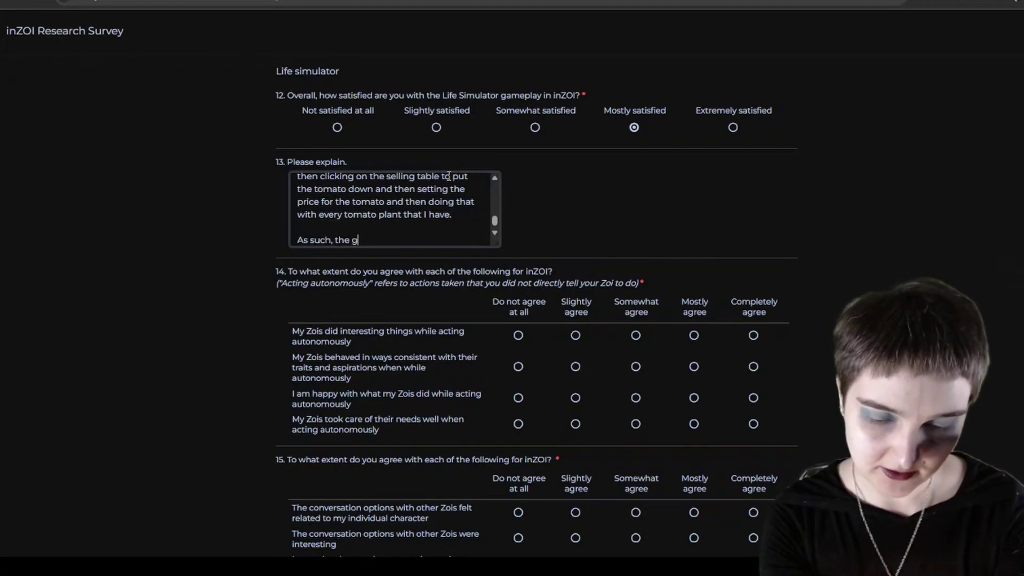
{"action": "type", "text": "ame can feel"}
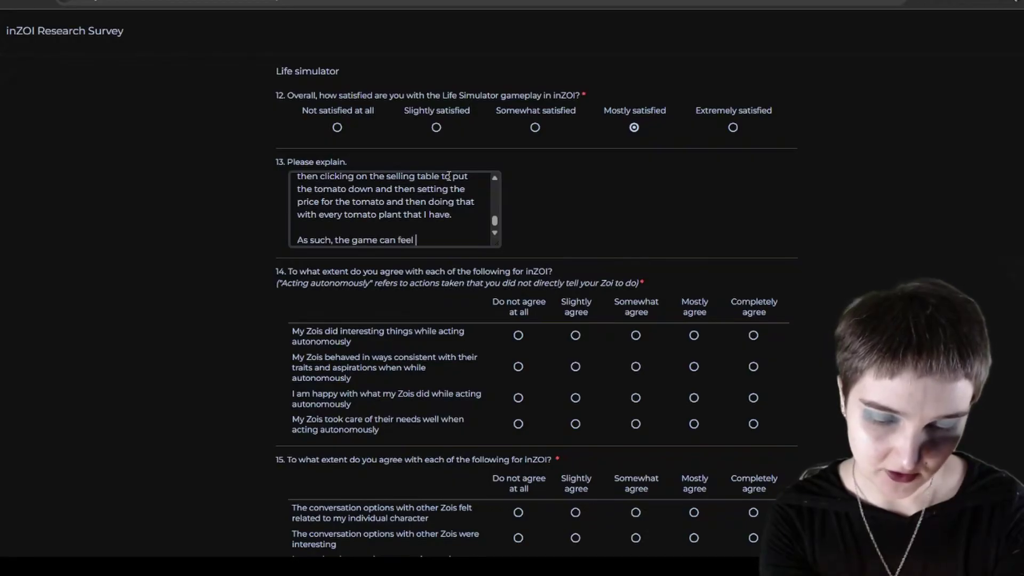
{"action": "type", "text": " a bit rough "}
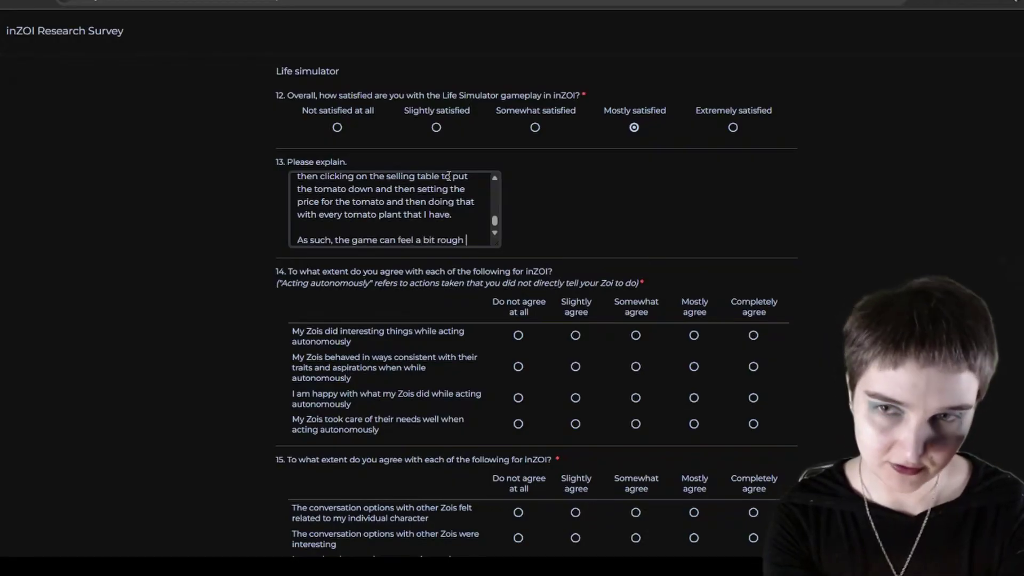
{"action": "type", "text": "along the edges"}
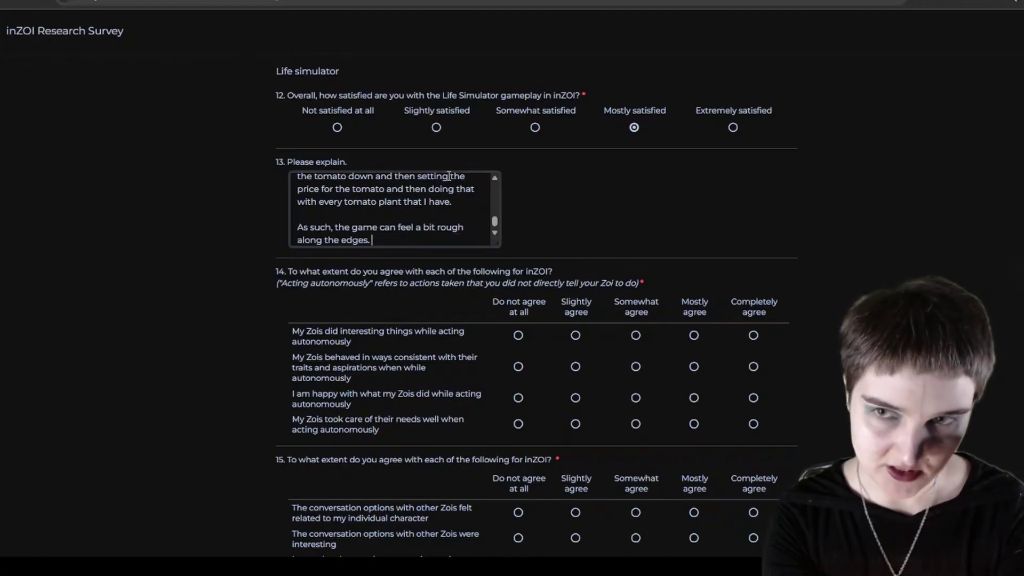
Step: Add the sentence "But, unlike The Sims 4, it works, so I am happy." to answer 13
{"action": "type", "text": ". V"}
{"action": "key", "text": "BackSpace"}
{"action": "type", "text": "But,"}
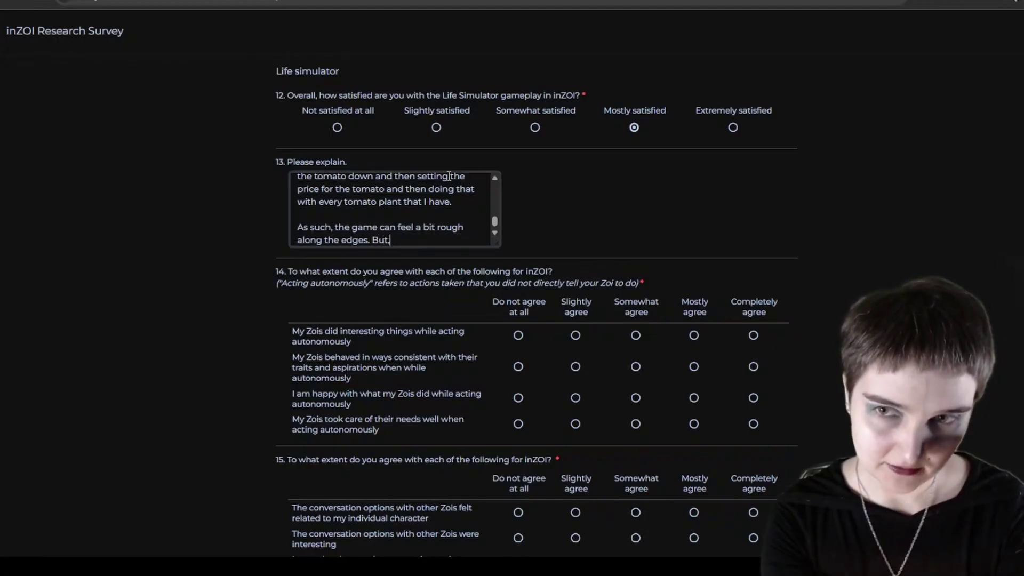
{"action": "type", "text": " unlike The "}
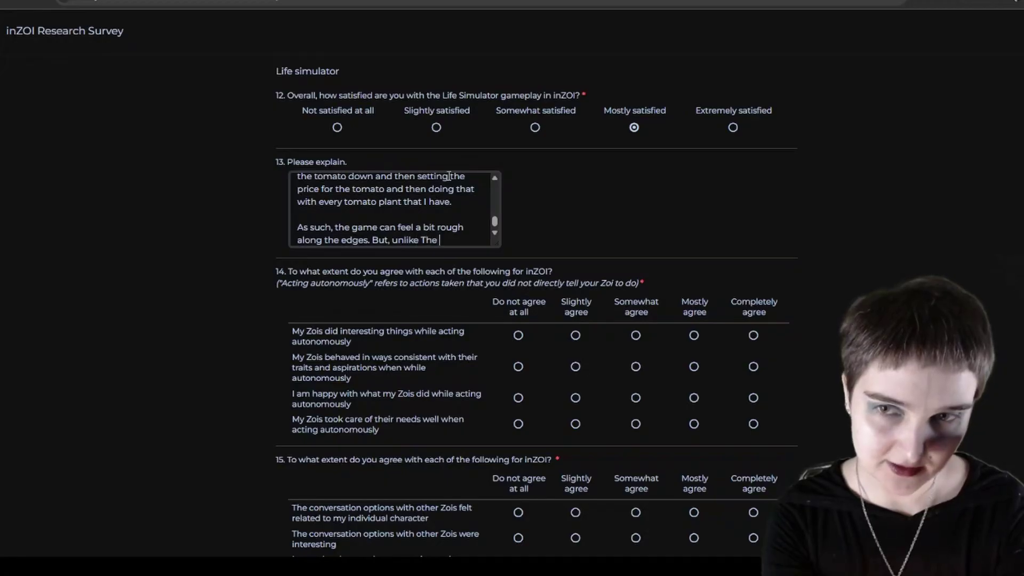
{"action": "type", "text": "Sims 4, it"}
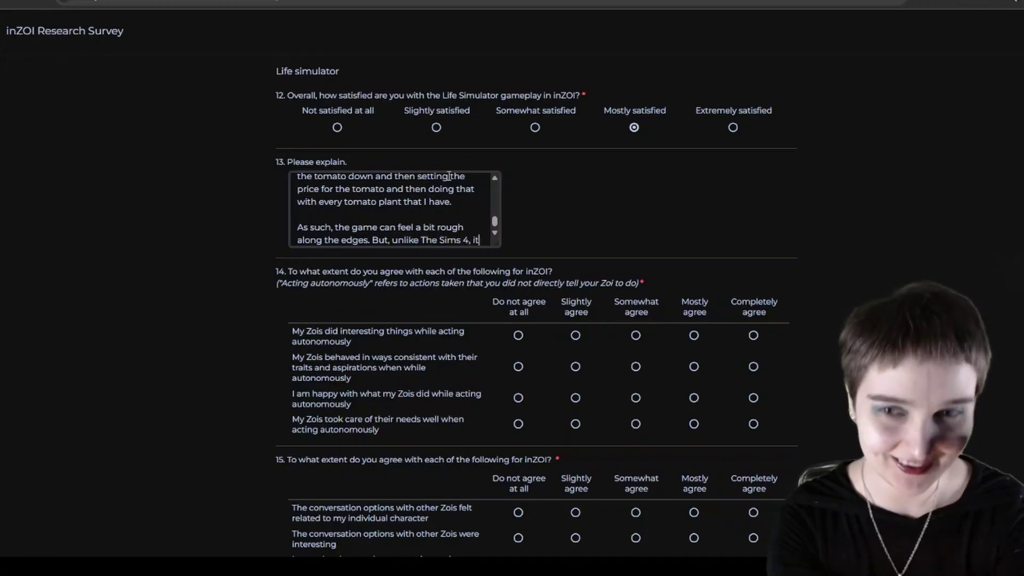
{"action": "type", "text": " works"}
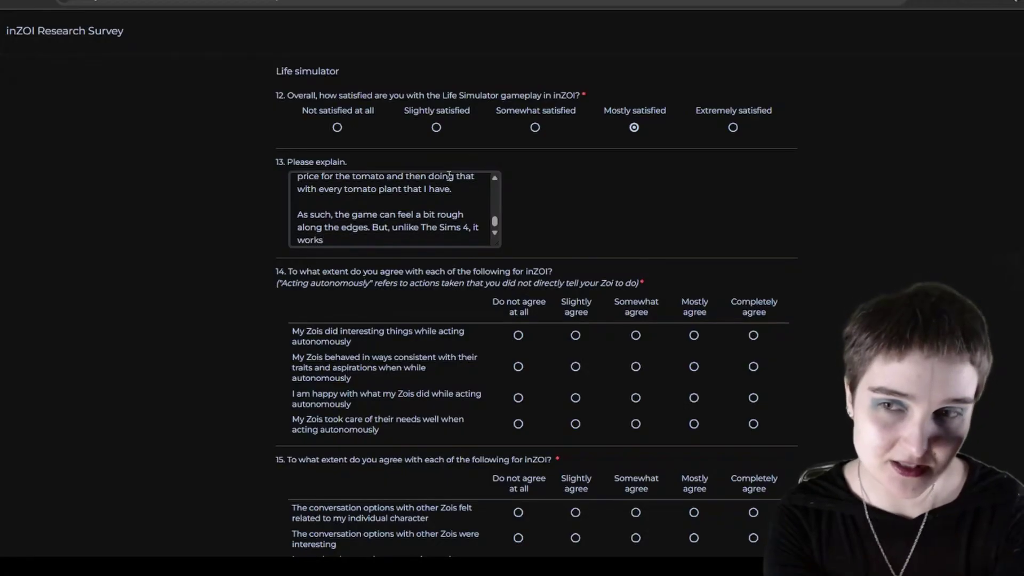
{"action": "type", "text": ", so I a"}
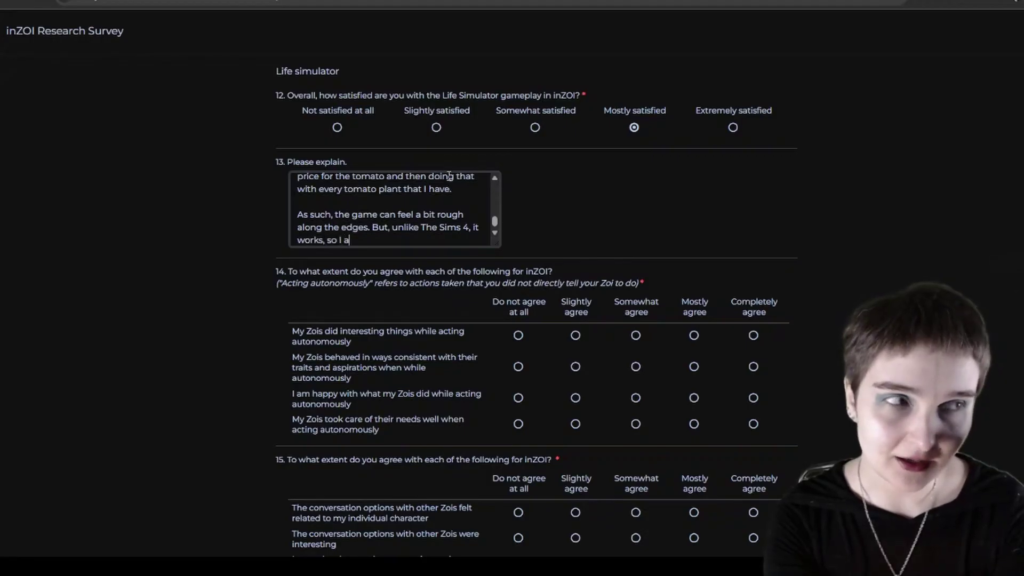
{"action": "type", "text": "m happy."}
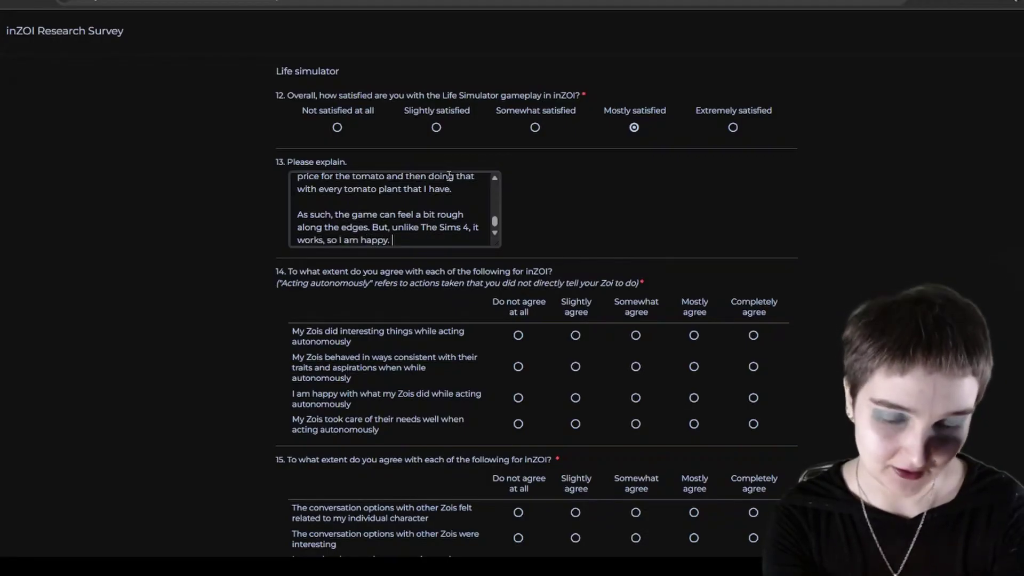
Step: Continue answer 13 with "I have gotten 3 generations in and there's no sign of simulation lag"
{"action": "type", "text": " I have gott"}
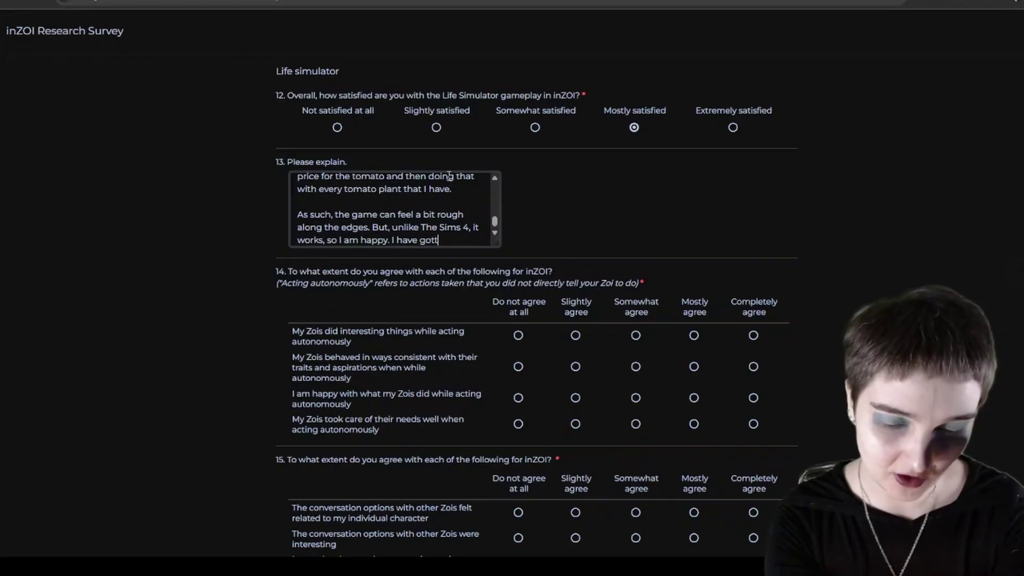
{"action": "type", "text": "en 3 genera"}
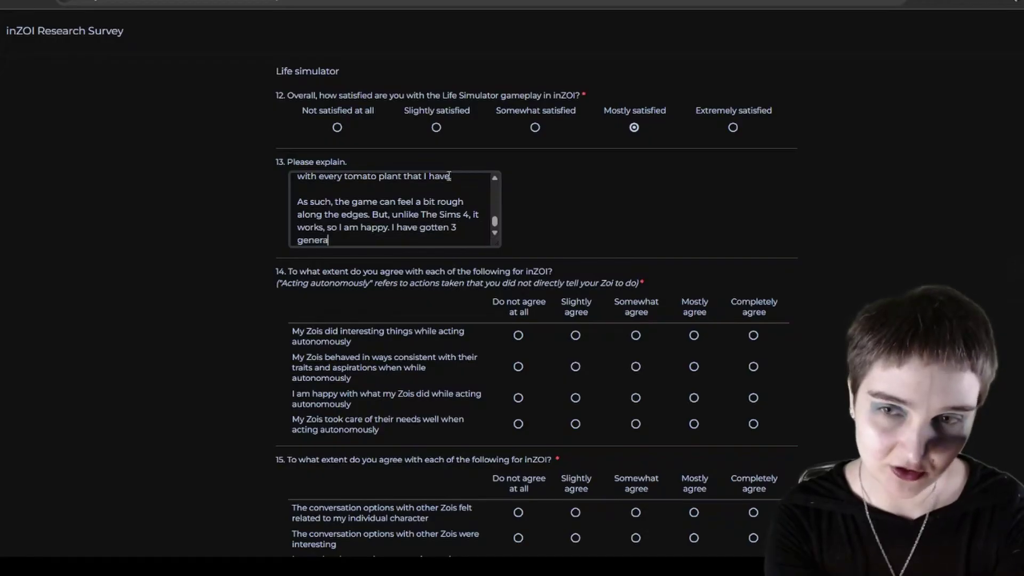
{"action": "type", "text": "tions in and"}
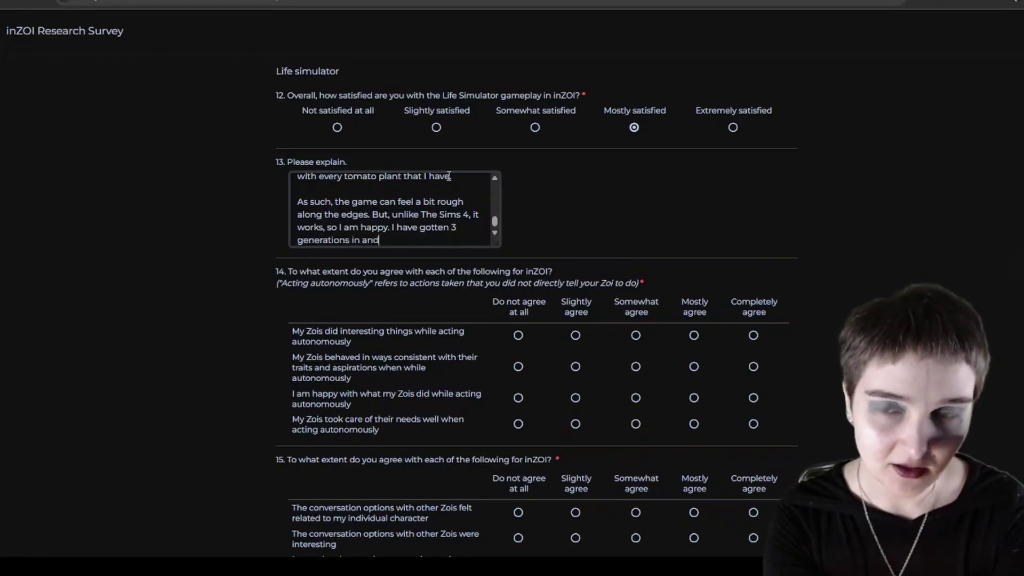
{"action": "type", "text": " there's no sin"}
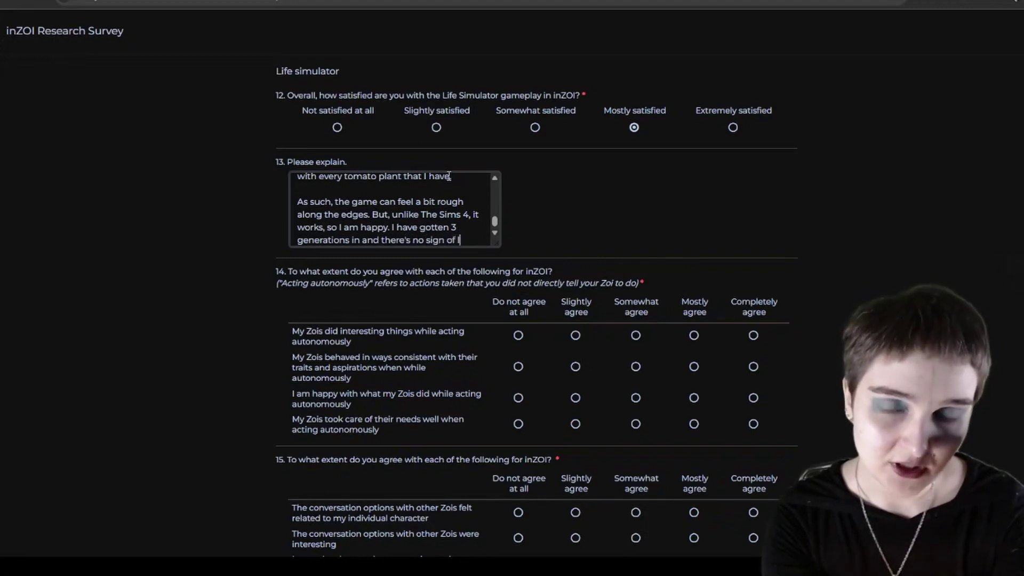
{"action": "type", "text": "g of simulation lag"}
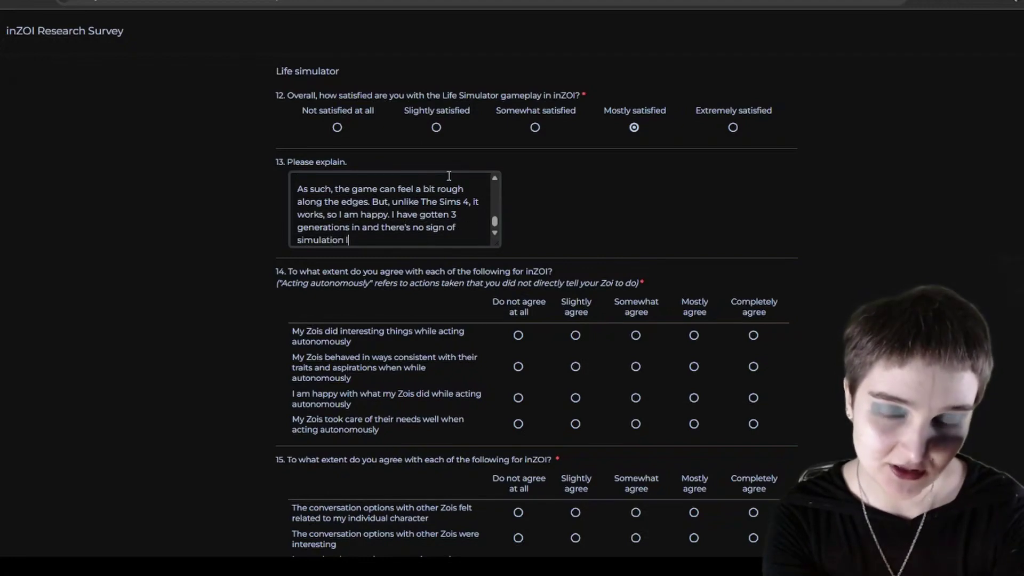
Step: Finish answer 13 with "and that has been such a great breath of fresh air."
{"action": "type", "text": " and that ea"}
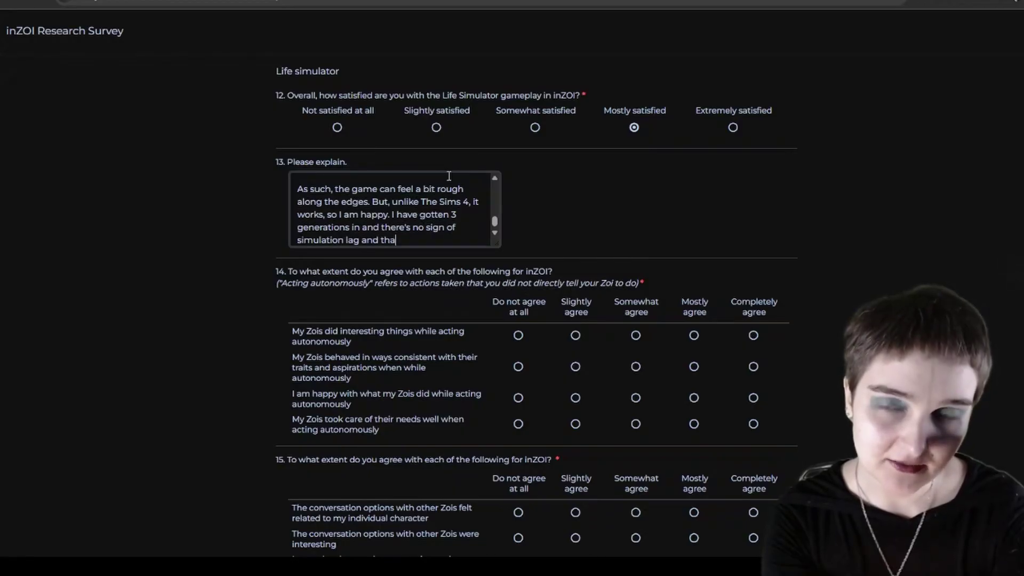
{"action": "key", "text": "BackSpace"}
{"action": "key", "text": "BackSpace"}
{"action": "type", "text": "has been "}
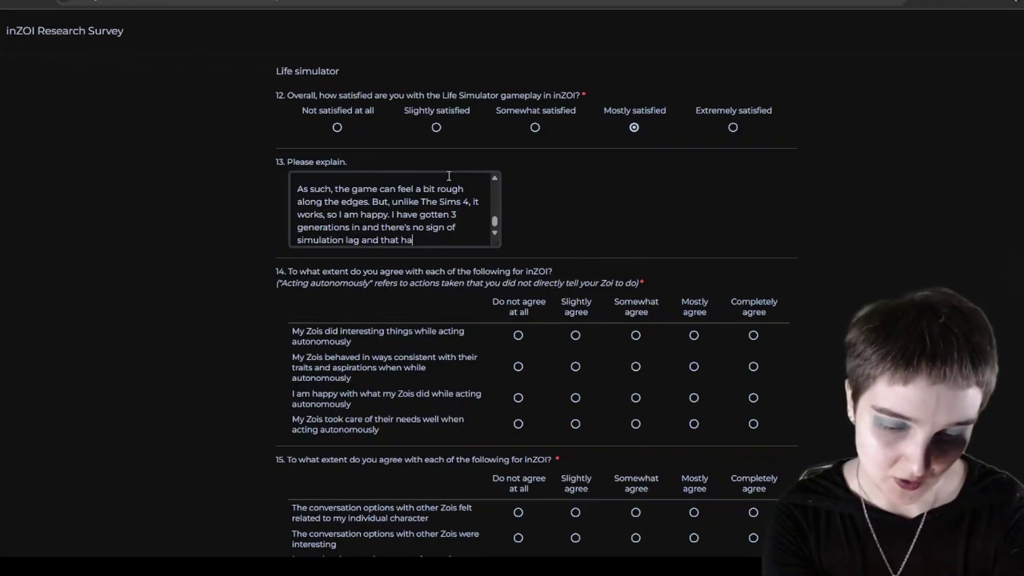
{"action": "type", "text": "such a"}
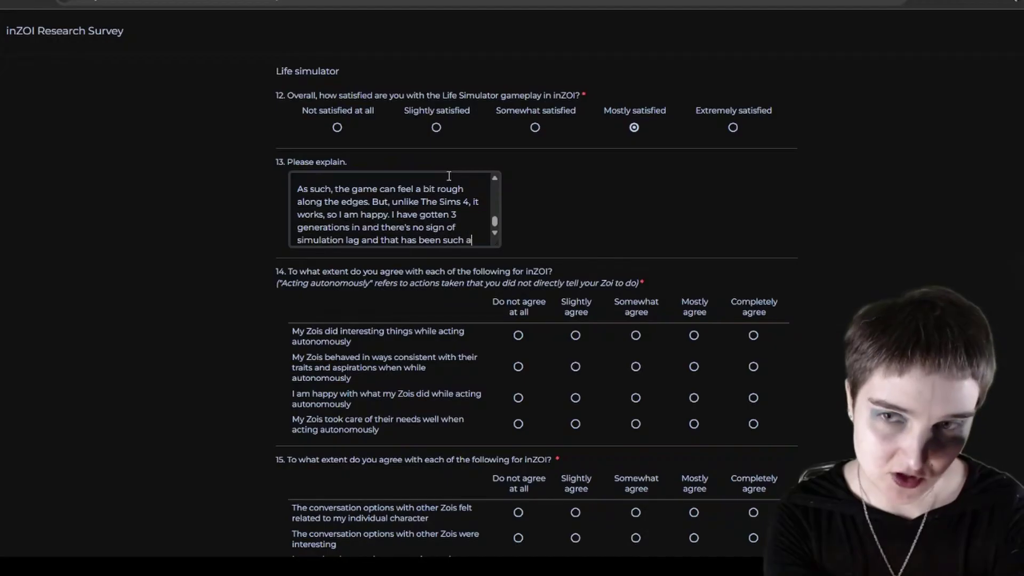
{"action": "type", "text": " great brea"}
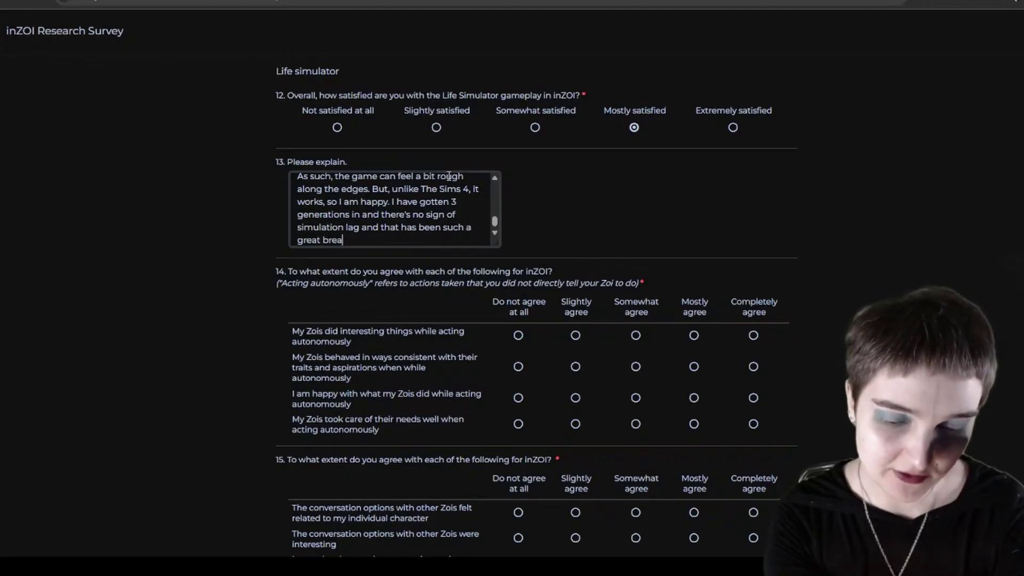
{"action": "type", "text": "th of fresh air."}
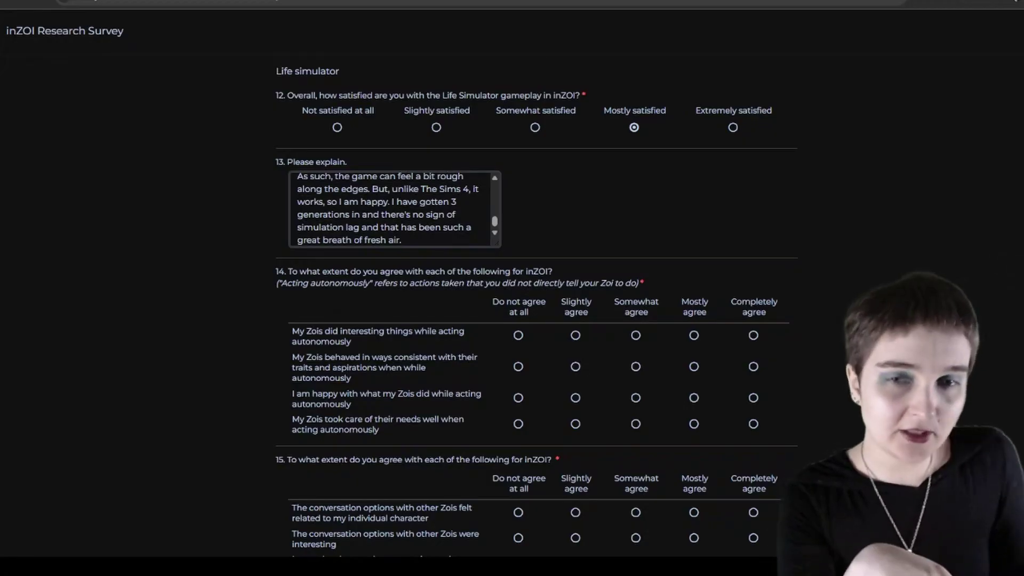
Step: In question 14, rate interesting autonomous actions Completely agree, trait consistency Somewhat agree, happiness with autonomous actions Slightly agree, and care of needs Completely agree
{"action": "scroll", "coordinate": [555, 306], "scroll_direction": "down", "scroll_amount": 3}
{"action": "scroll", "coordinate": [563, 301], "scroll_direction": "down", "scroll_amount": 1}
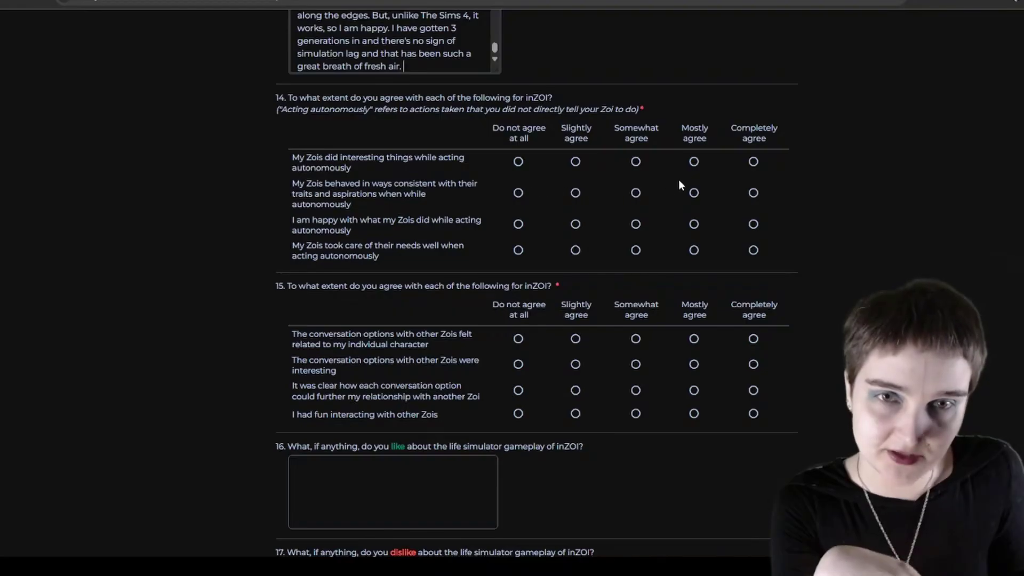
{"action": "left_click", "coordinate": [752, 161]}
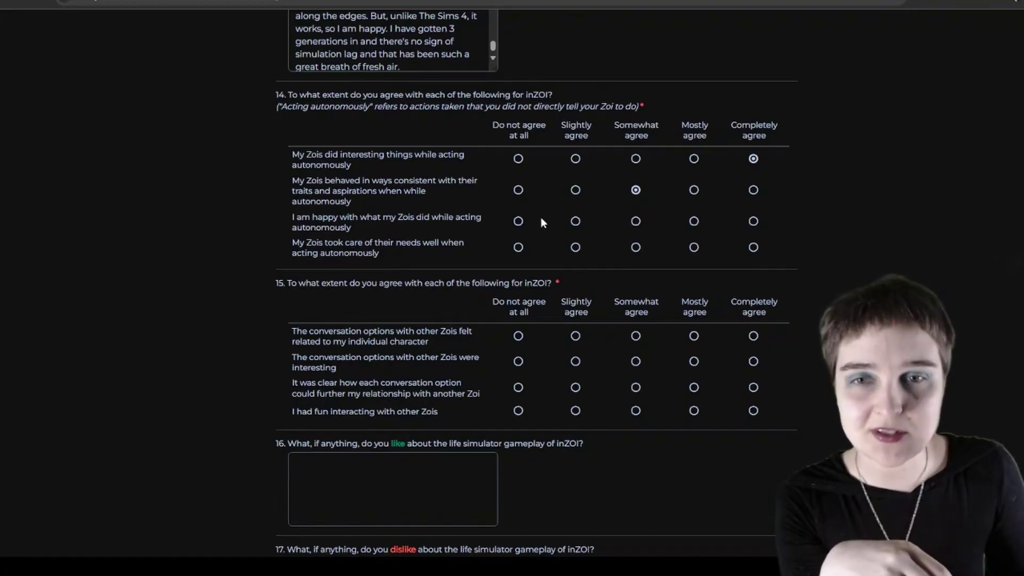
{"action": "left_click", "coordinate": [575, 221]}
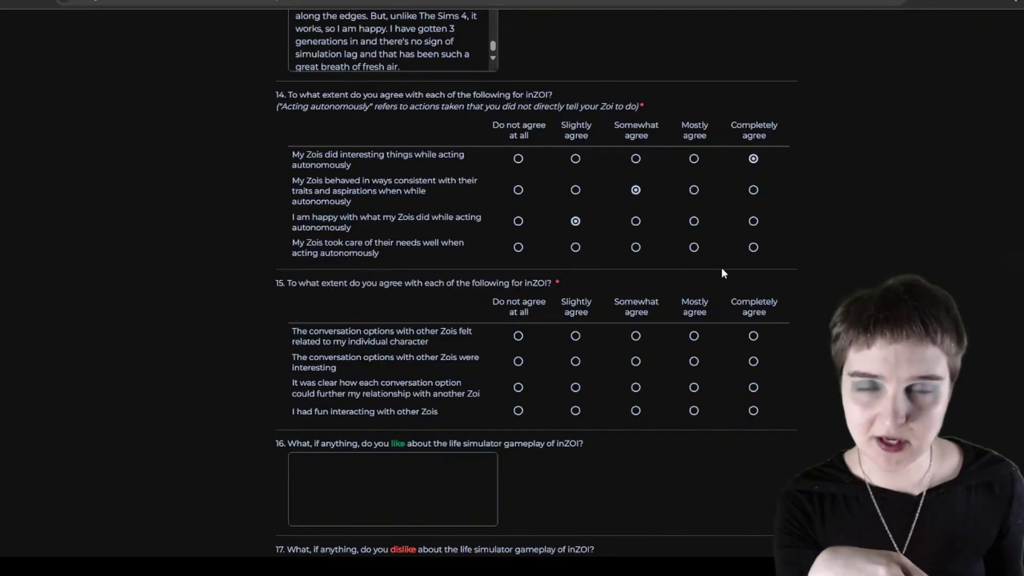
{"action": "left_click", "coordinate": [752, 248]}
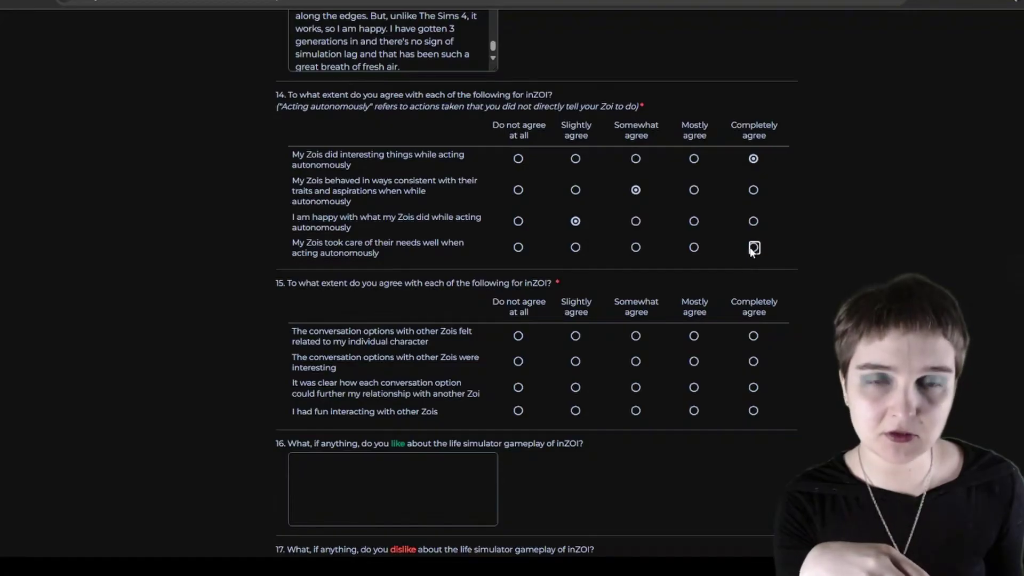
Step: Rate all four statements about conversations and interactions with other Zois in question 15 as Mostly agree
{"action": "scroll", "coordinate": [749, 255], "scroll_direction": "down", "scroll_amount": 3}
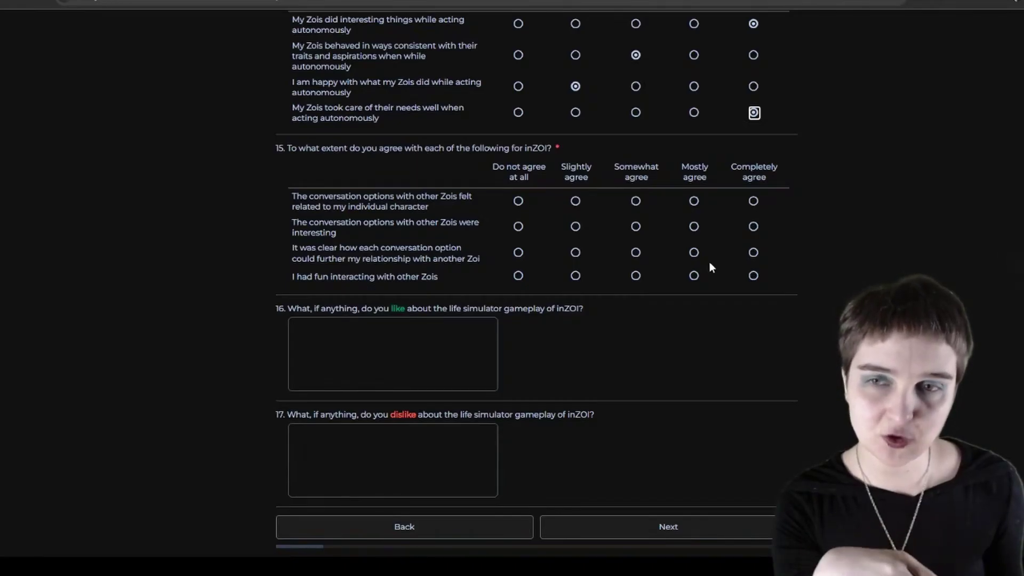
{"action": "left_click", "coordinate": [693, 201]}
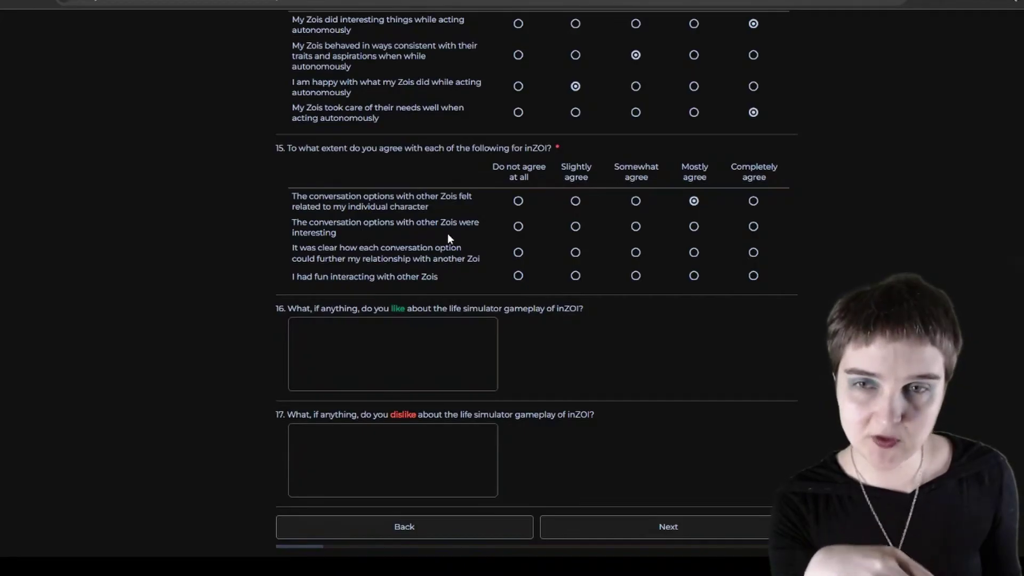
{"action": "left_click", "coordinate": [694, 227]}
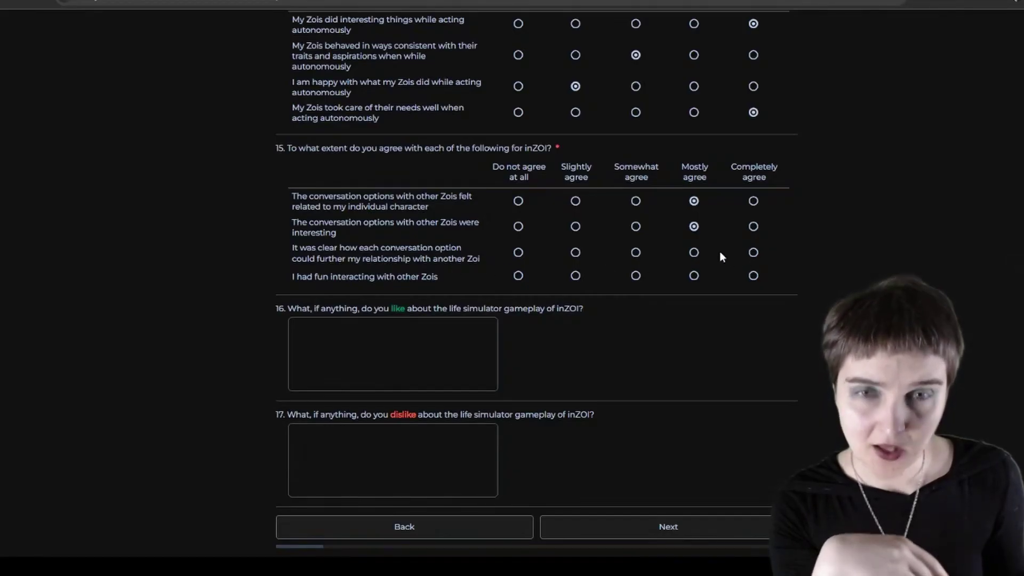
{"action": "left_click", "coordinate": [694, 253]}
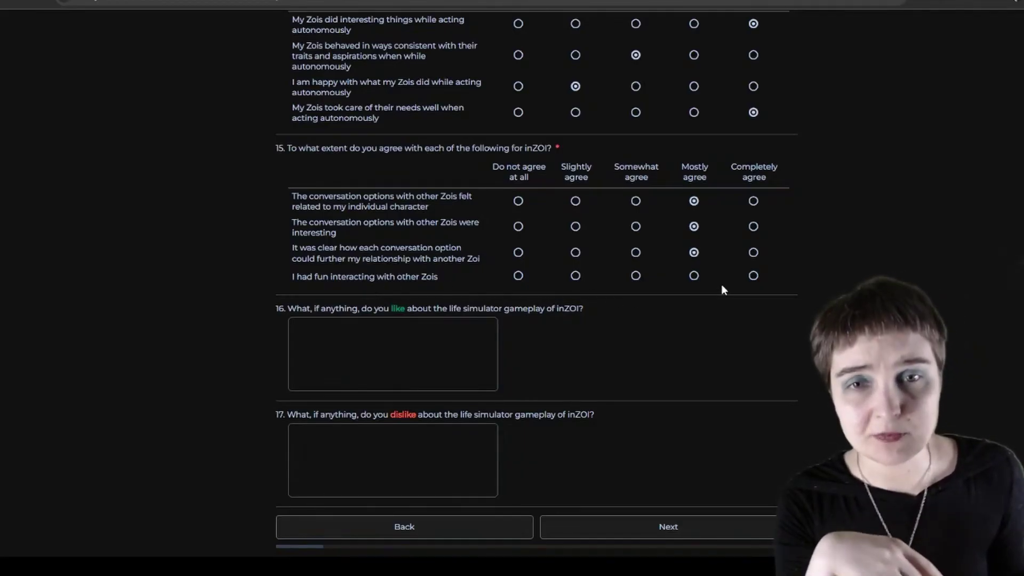
{"action": "left_click", "coordinate": [688, 275]}
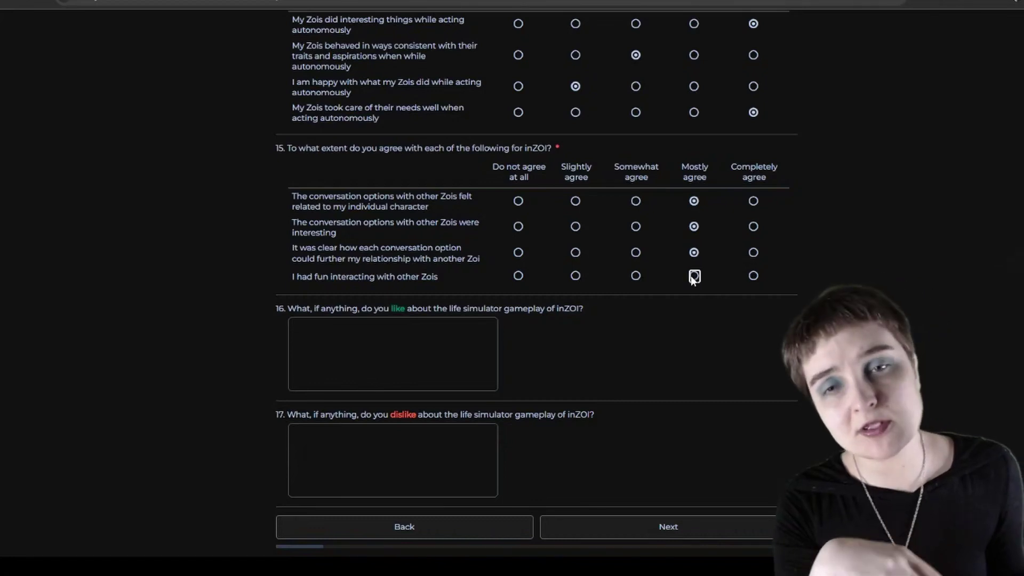
Step: Begin answer 16 about what is liked in the life simulator gameplay with "NPCs have their own schedules, lives,"
{"action": "left_click", "coordinate": [525, 547]}
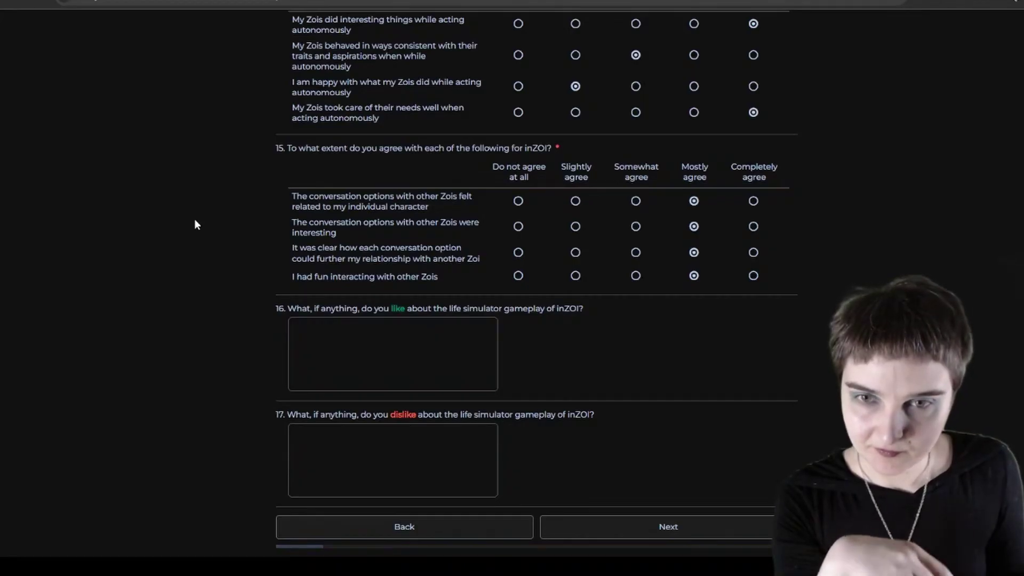
{"action": "scroll", "coordinate": [195, 220], "scroll_direction": "down", "scroll_amount": 1}
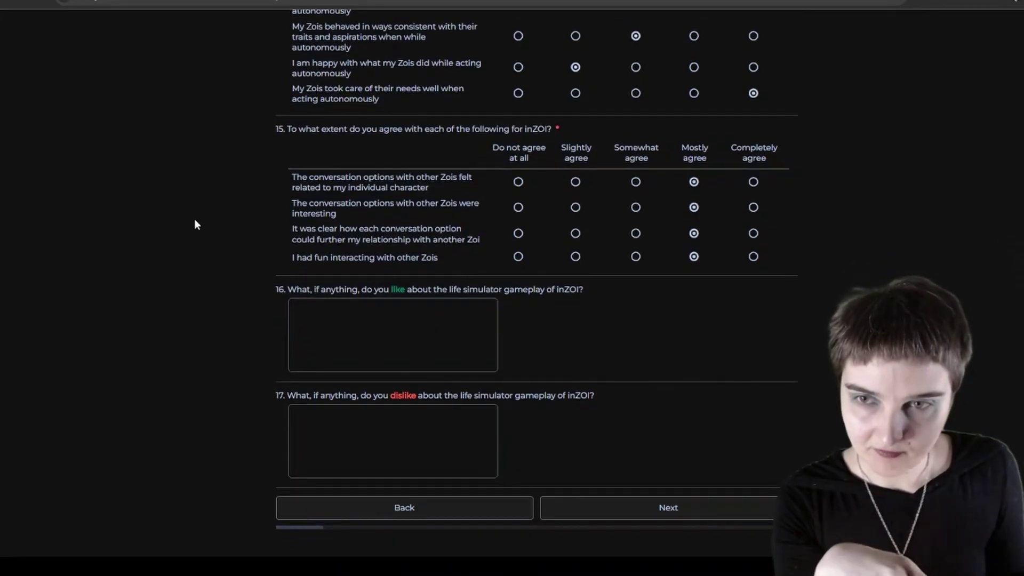
{"action": "left_click", "coordinate": [418, 368]}
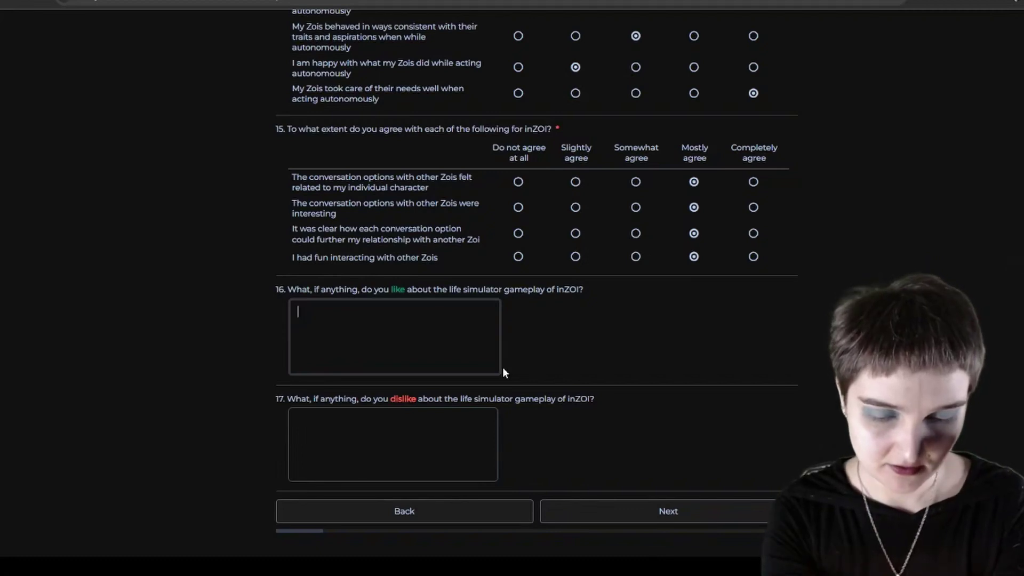
{"action": "type", "text": "NPCs have thwei"}
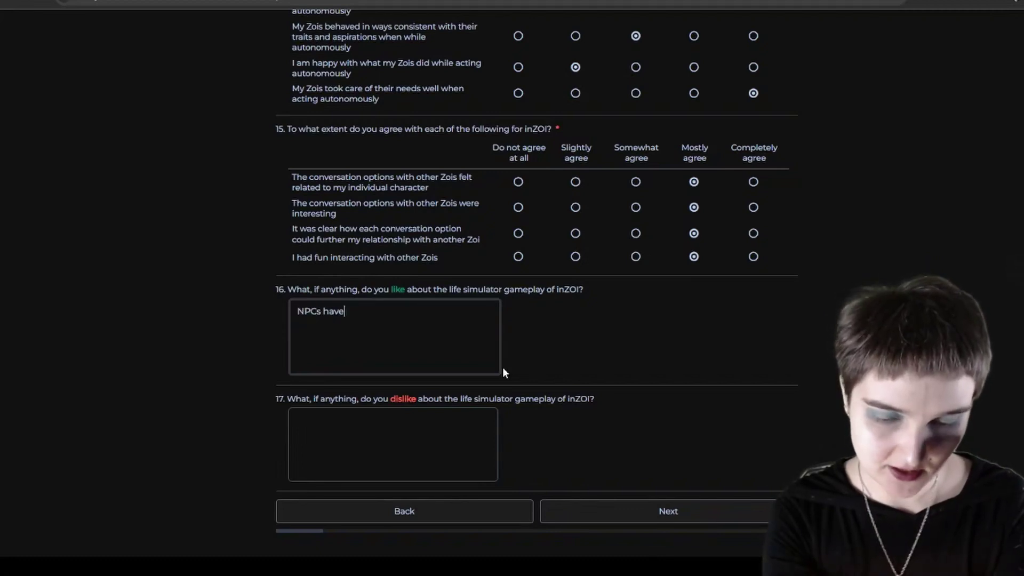
{"action": "key", "text": "BackSpace"}
{"action": "key", "text": "BackSpace"}
{"action": "key", "text": "BackSpace"}
{"action": "type", "text": "eir "}
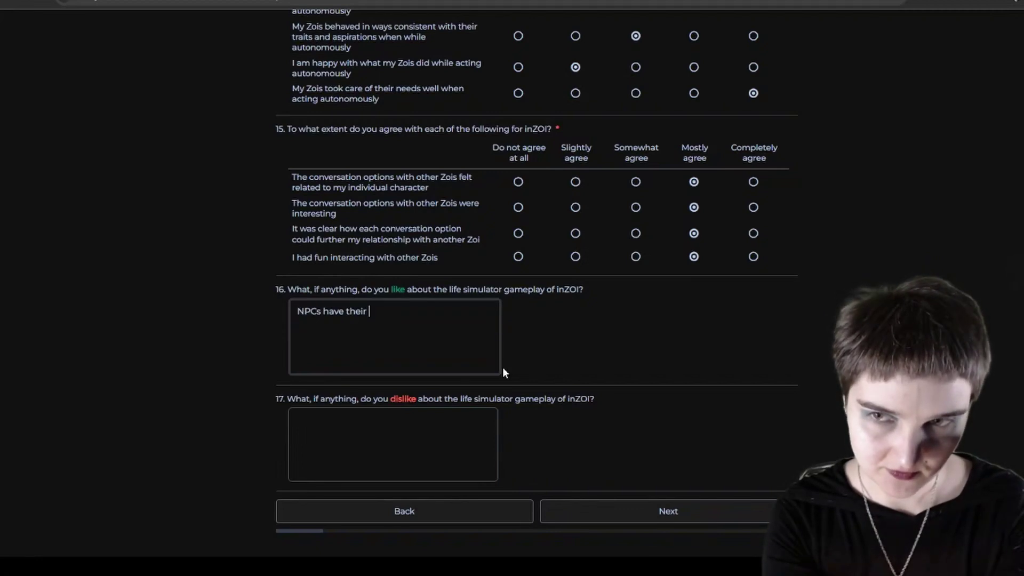
{"action": "type", "text": "own schedules"}
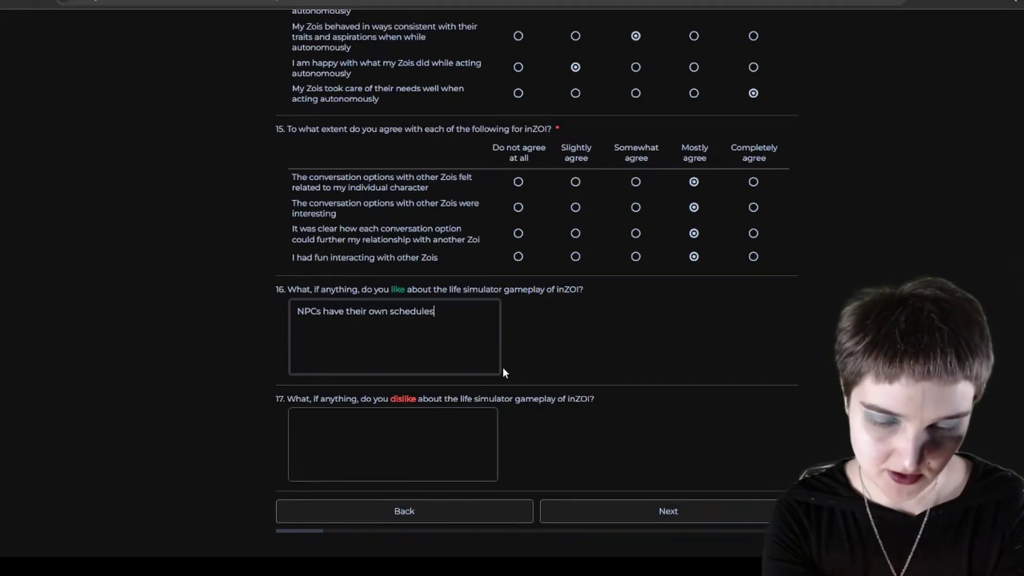
{"action": "type", "text": ", lives,"}
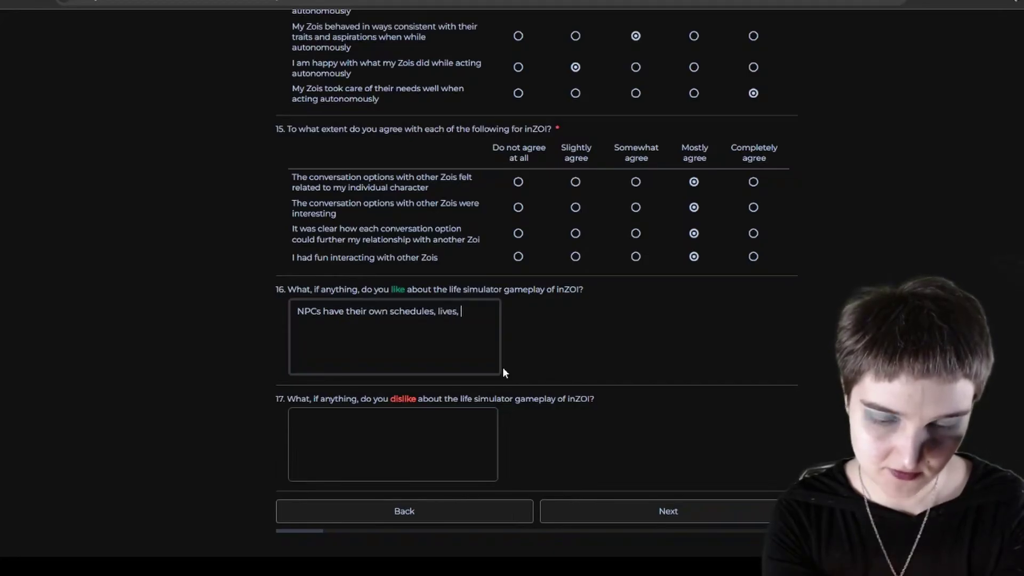
Step: Continue answer 16 with "likes and dislikes and in fact even babies are"
{"action": "type", "text": " like"}
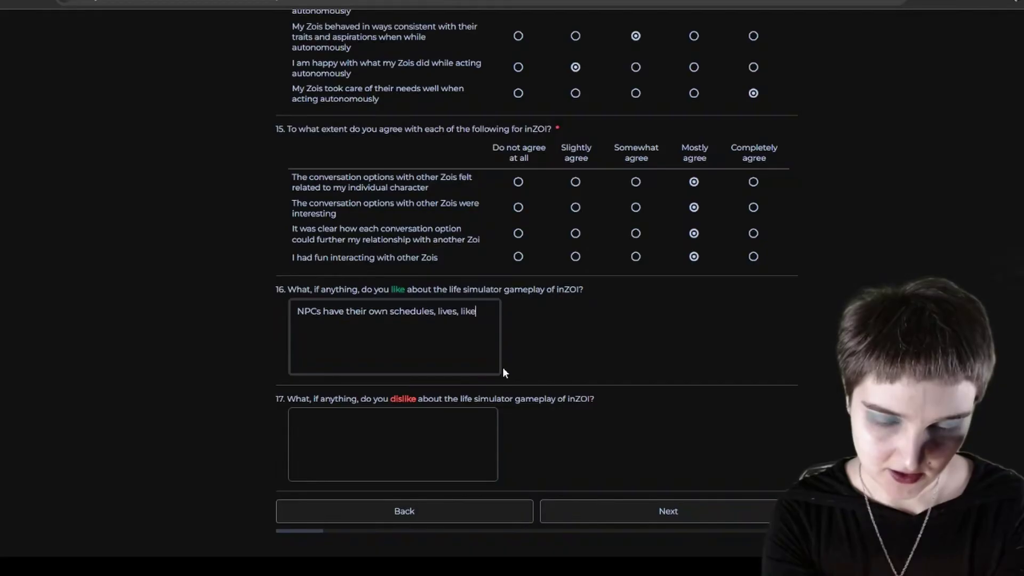
{"action": "type", "text": "s and dislikes and in g"}
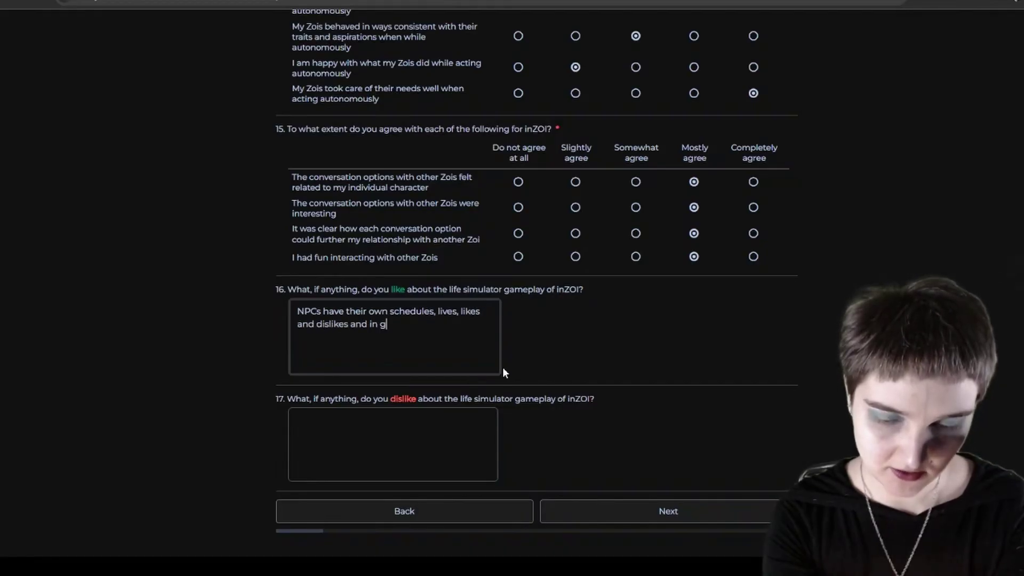
{"action": "key", "text": "BackSpace"}
{"action": "type", "text": "fact e"}
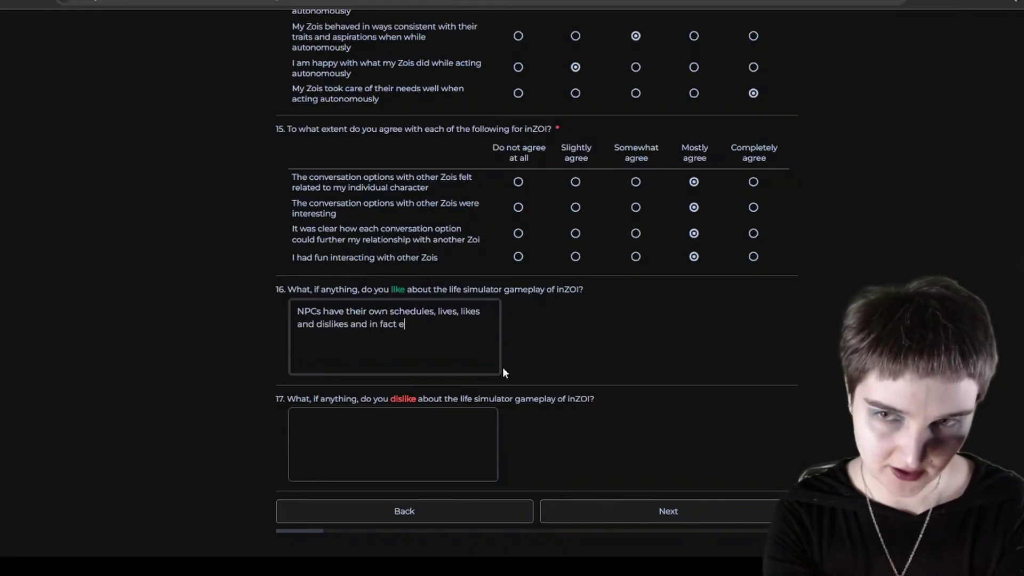
{"action": "type", "text": "ven babies are"}
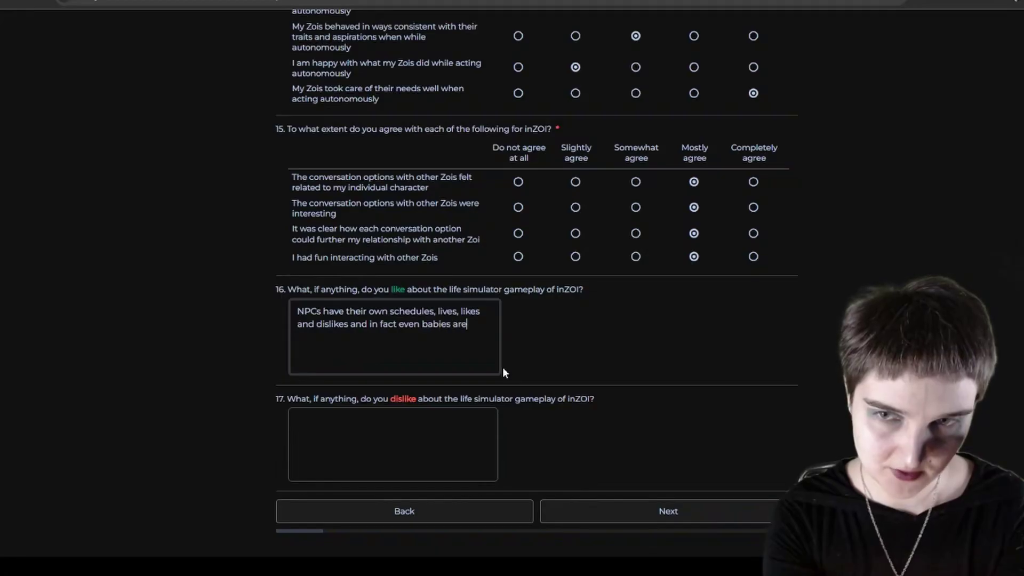
Step: Finish question 16's first paragraph with "born with likes and dislikes, while you can modify those, it makes them feel more unique and alive."
{"action": "type", "text": " born with li"}
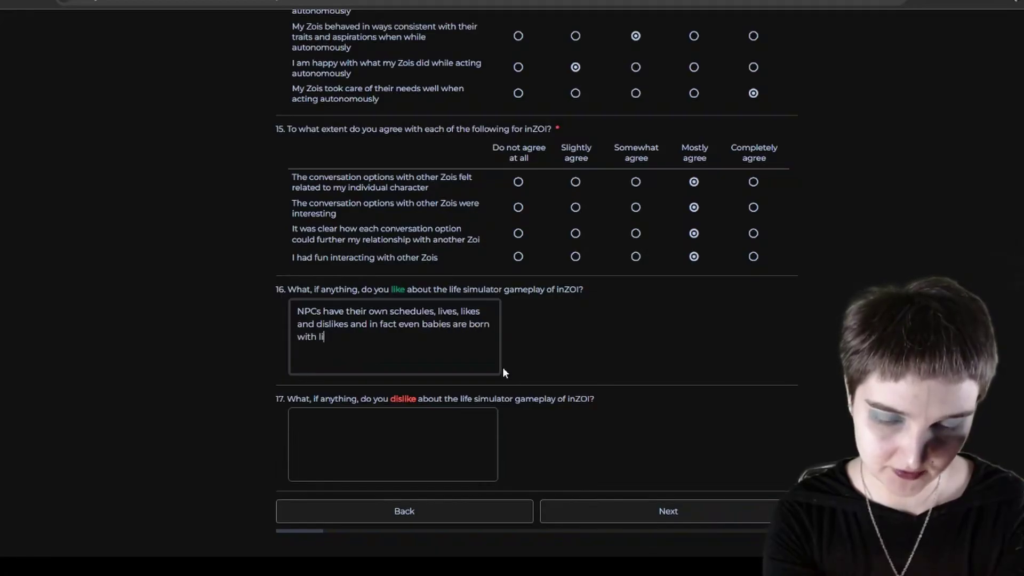
{"action": "type", "text": "kes and dislike"}
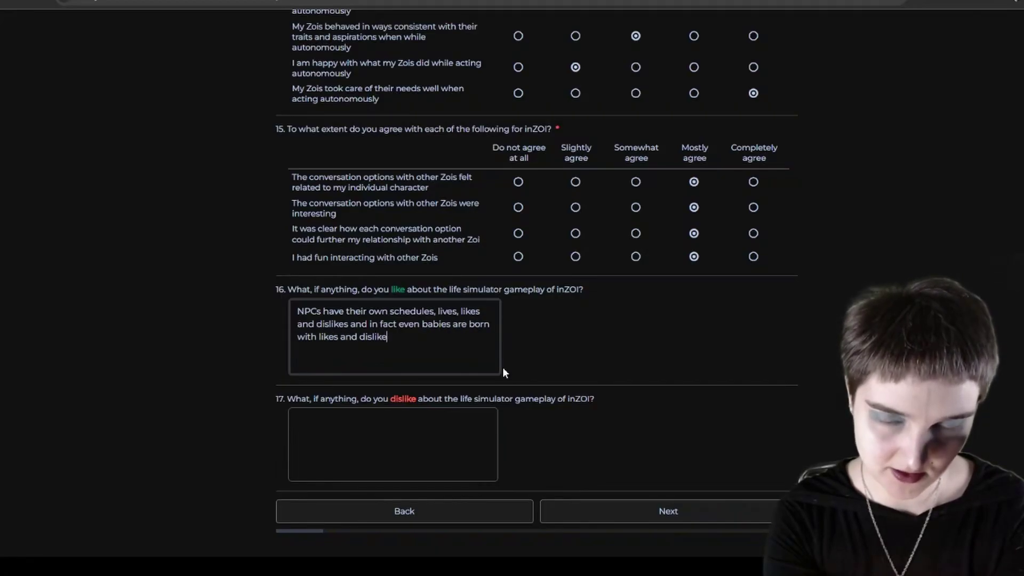
{"action": "type", "text": "s, while you"}
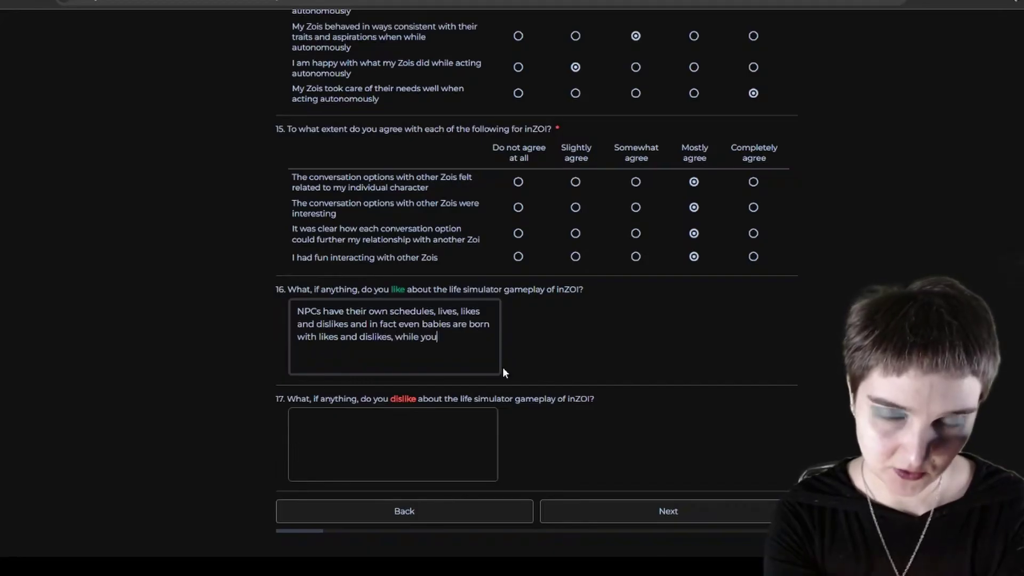
{"action": "type", "text": " can modify"}
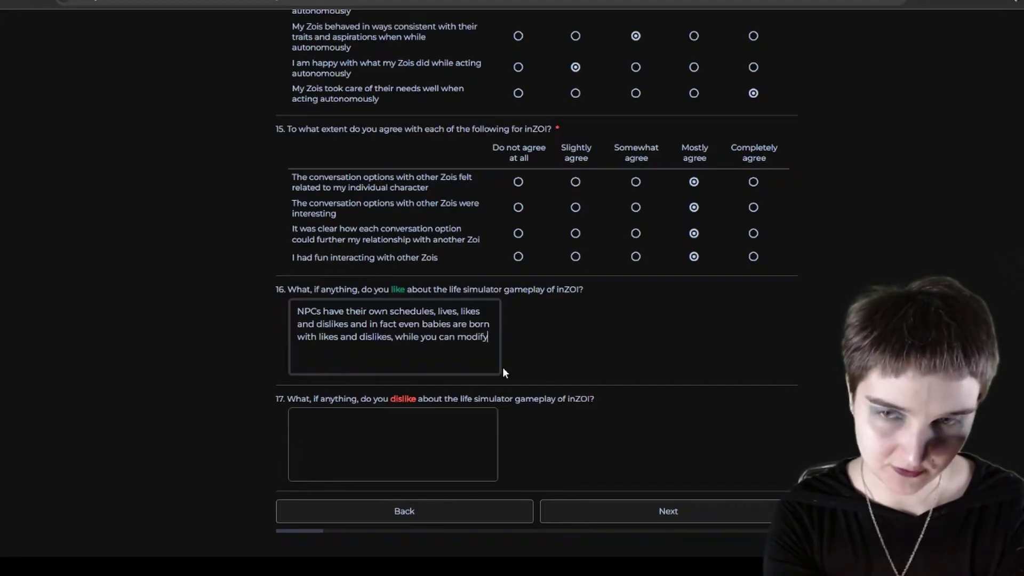
{"action": "type", "text": " those, it mak"}
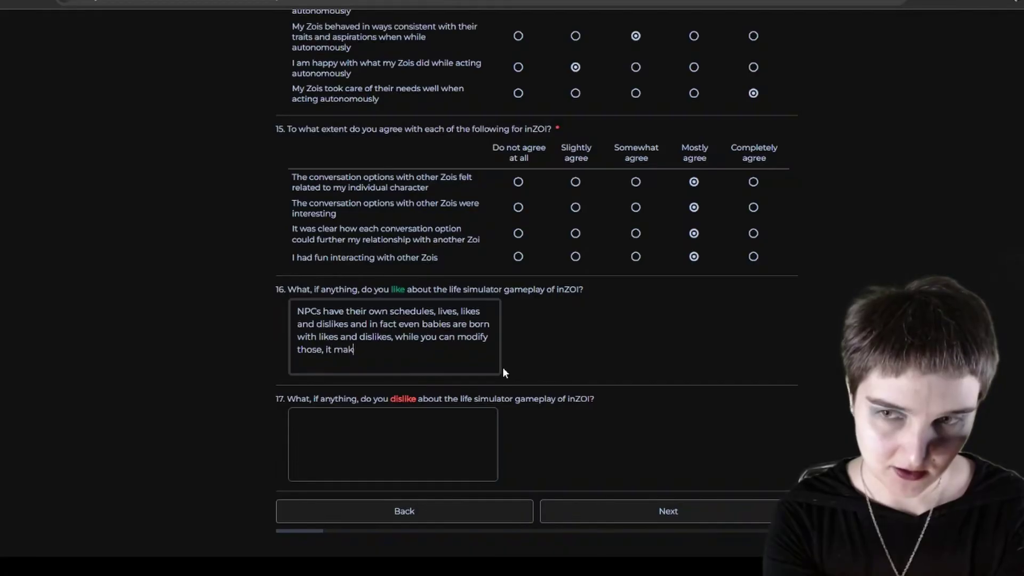
{"action": "type", "text": "es them fee"}
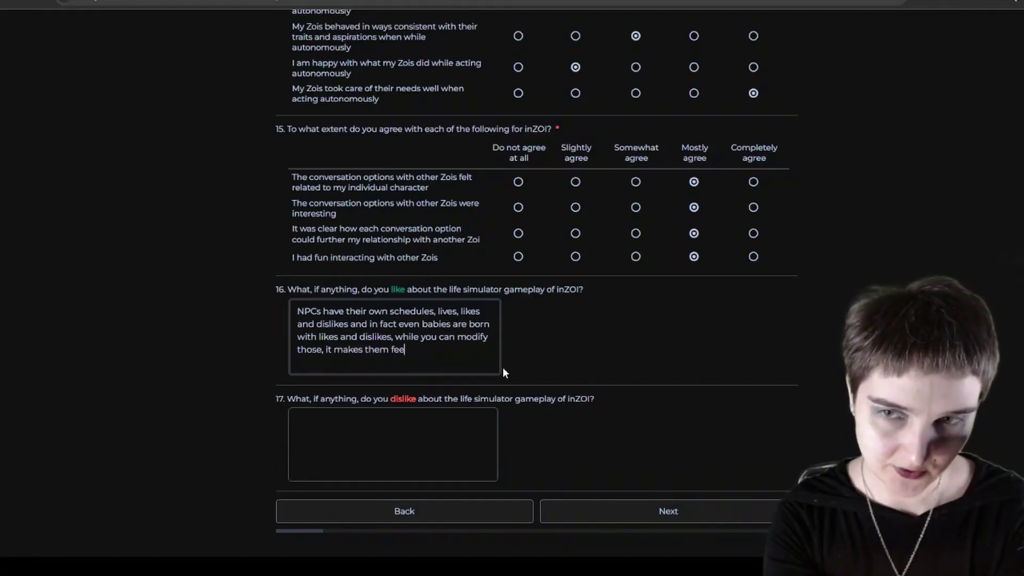
{"action": "type", "text": "l more unique and"}
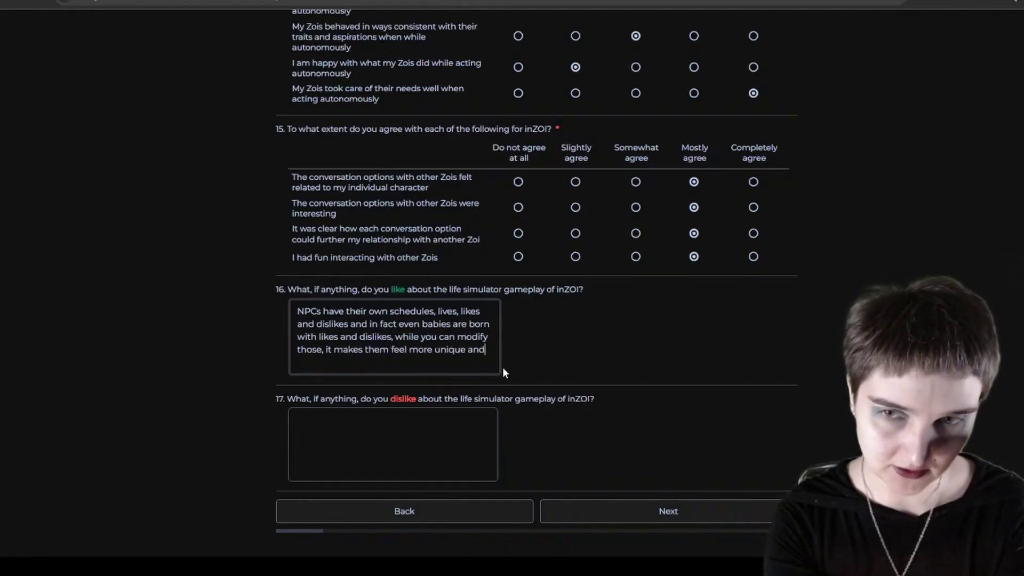
{"action": "type", "text": " alive."}
Step: Begin answer 16's second paragraph: "The actions and how much enjoyment you get from them will highly tie to how long your in-game 24 hours are,"
{"action": "key", "text": "Return"}
{"action": "key", "text": "Return"}
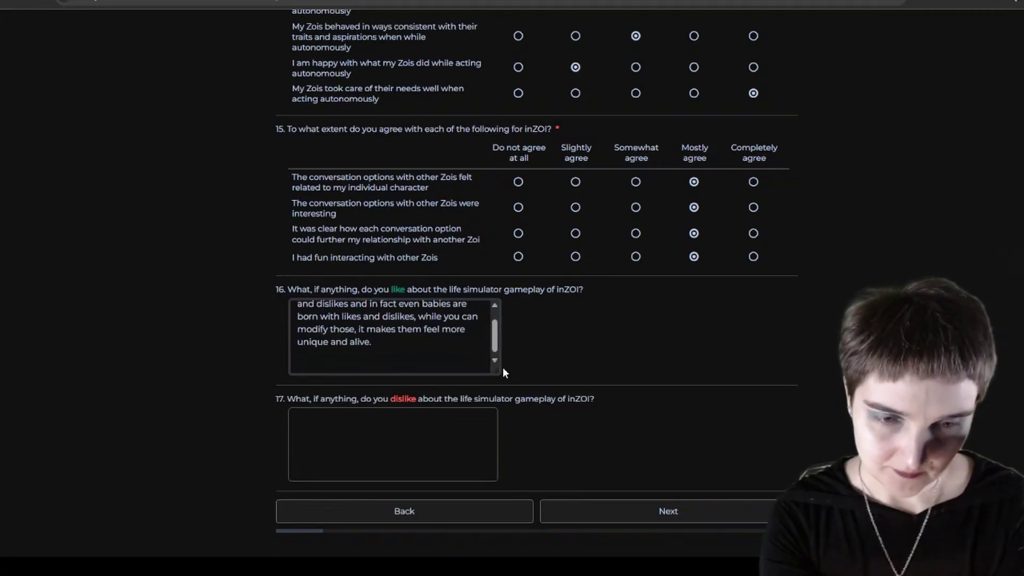
{"action": "type", "text": "The ac"}
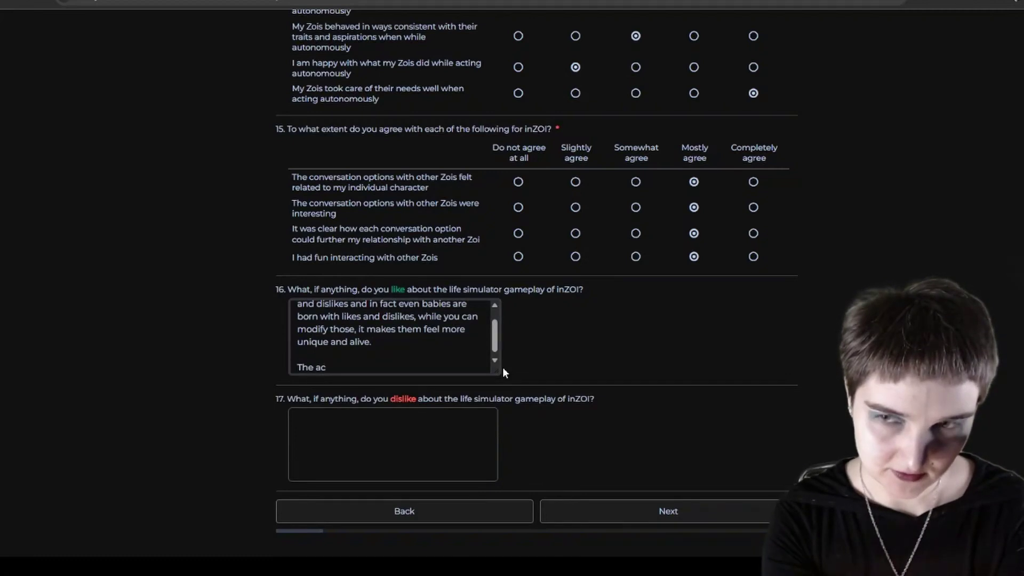
{"action": "type", "text": "ti"}
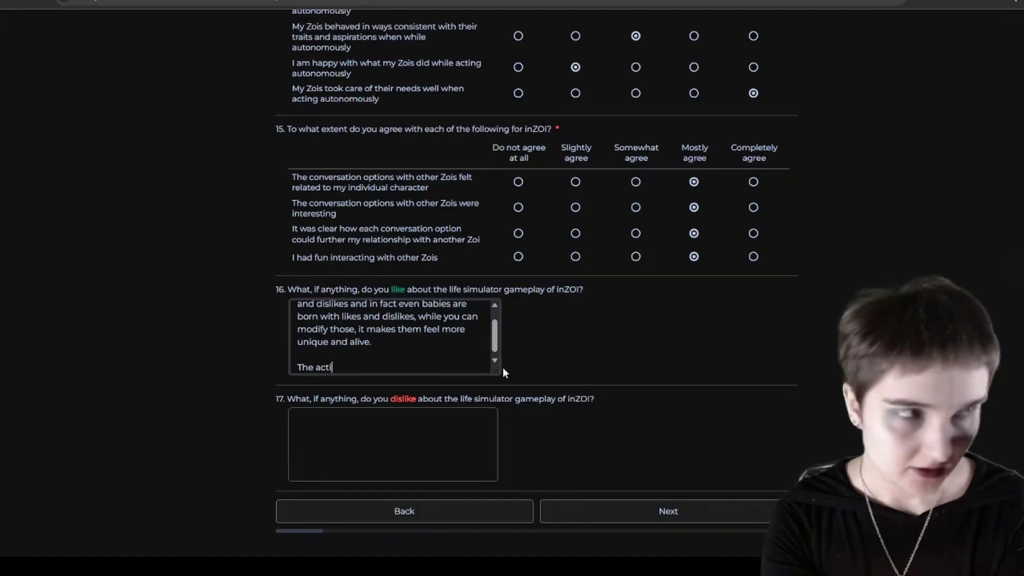
{"action": "type", "text": "ons and how m"}
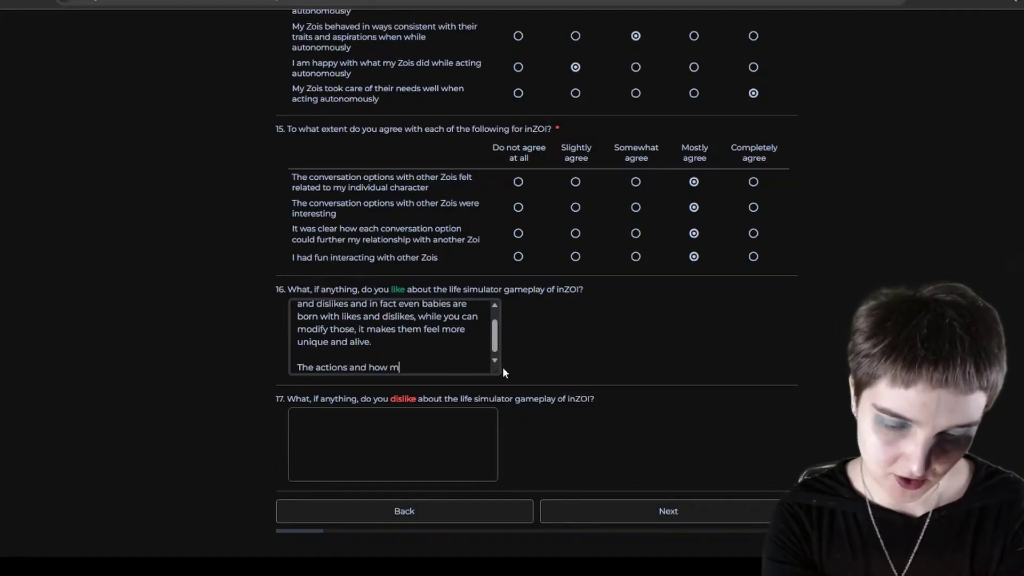
{"action": "type", "text": "uch enjoyment "}
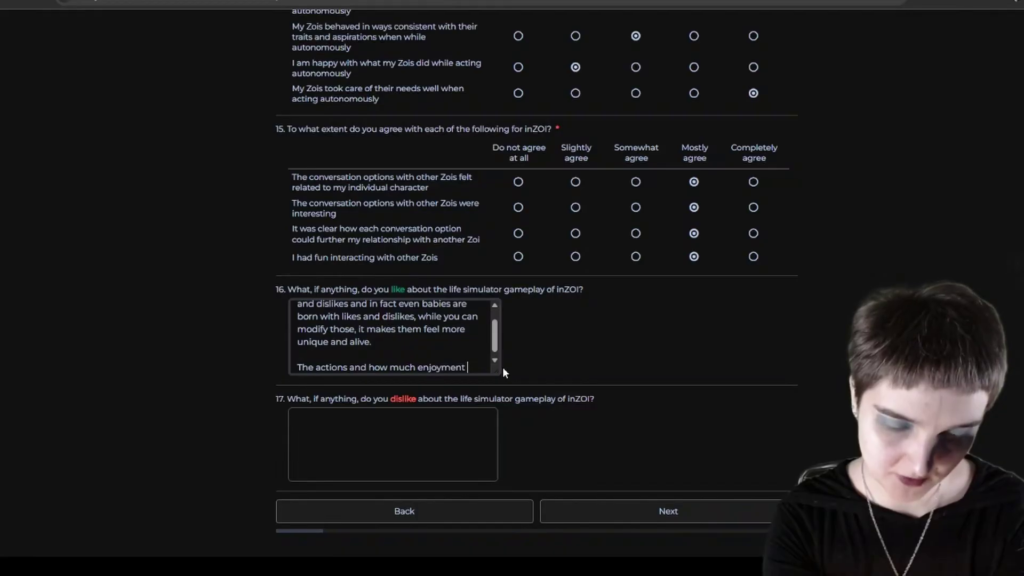
{"action": "type", "text": "you get from th"}
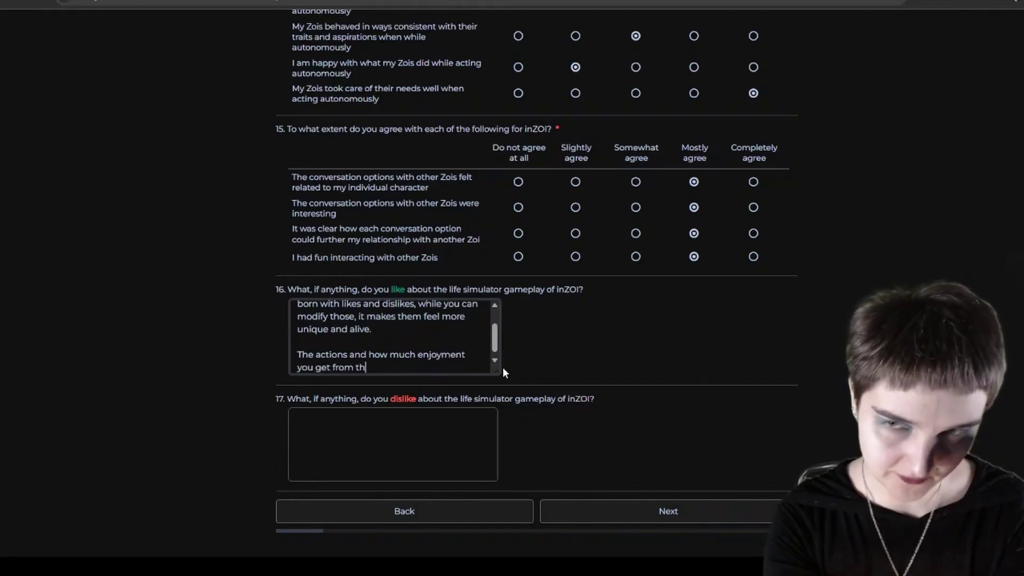
{"action": "type", "text": "em will highly tie to "}
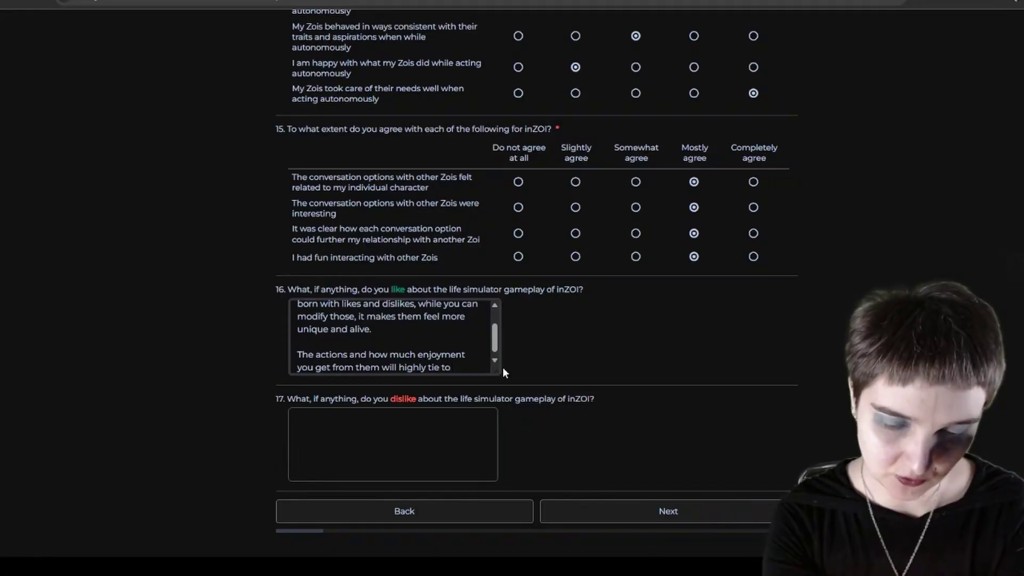
{"action": "type", "text": "how Iong your in"}
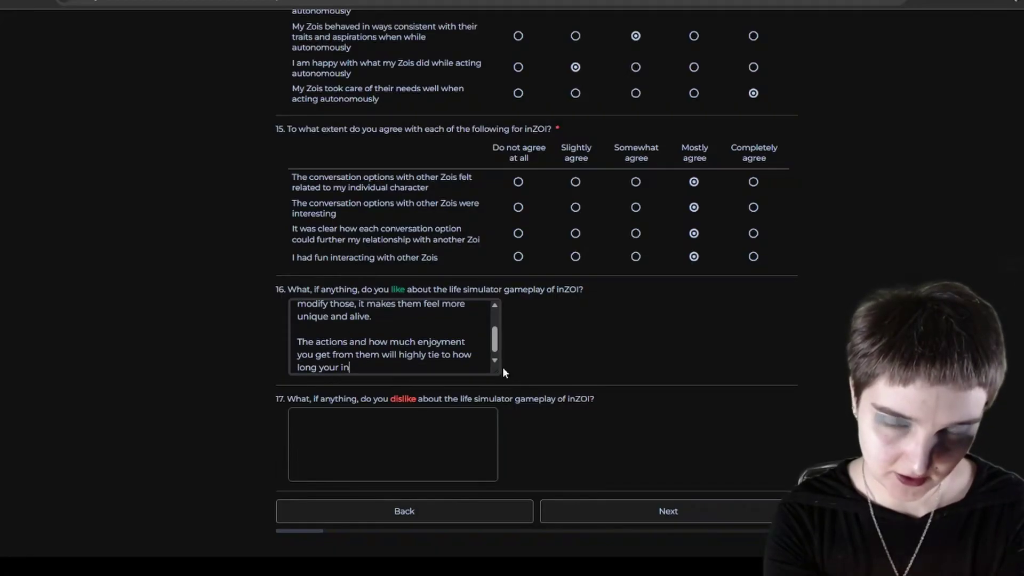
{"action": "type", "text": "-game 2"}
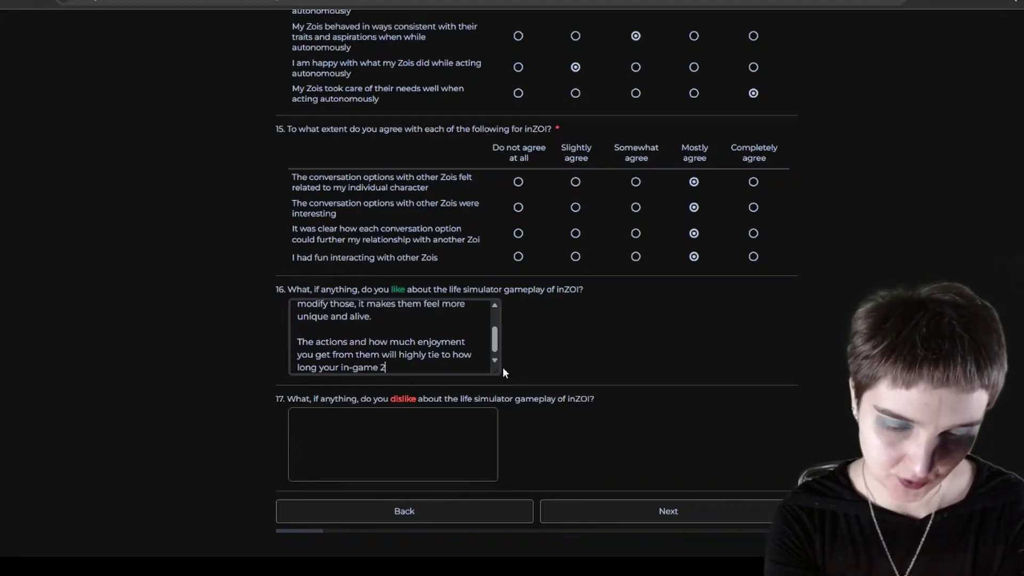
{"action": "type", "text": "4 hours are, "}
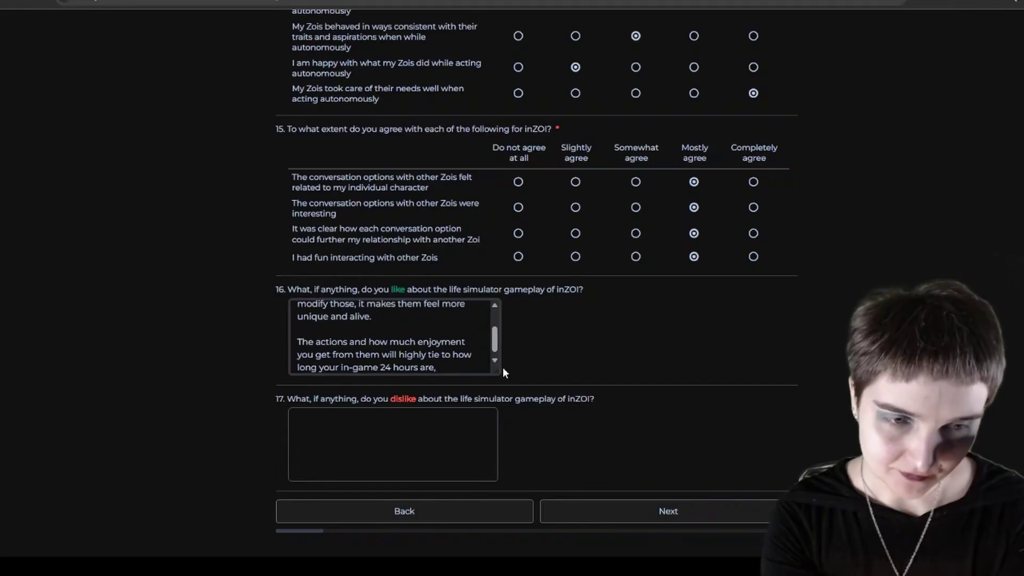
Step: Continue question 16's answer with "as there's a lot of a difference in how much actions you can squeeze in with another zoi when"
{"action": "type", "text": "as "}
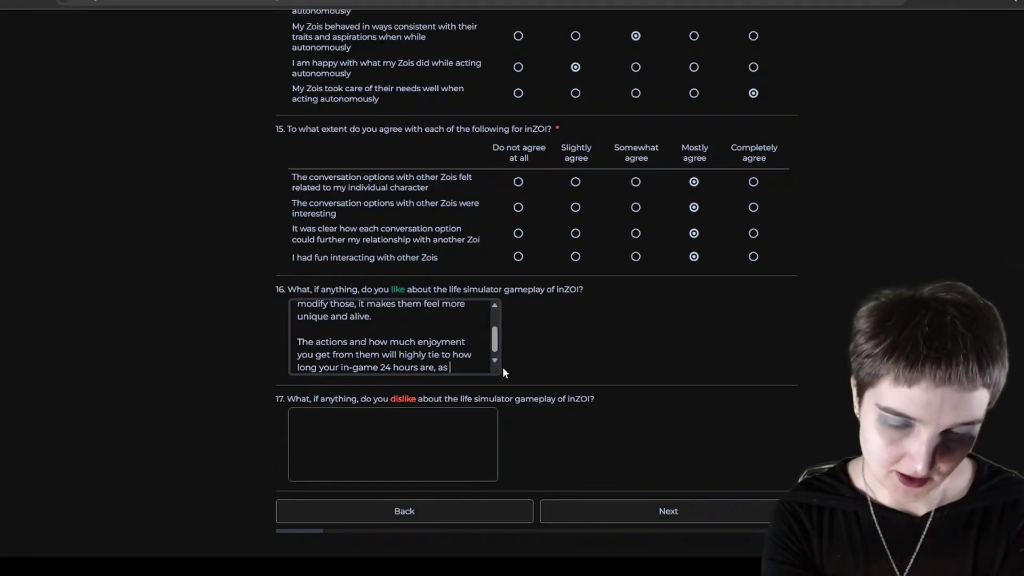
{"action": "type", "text": "there's a "}
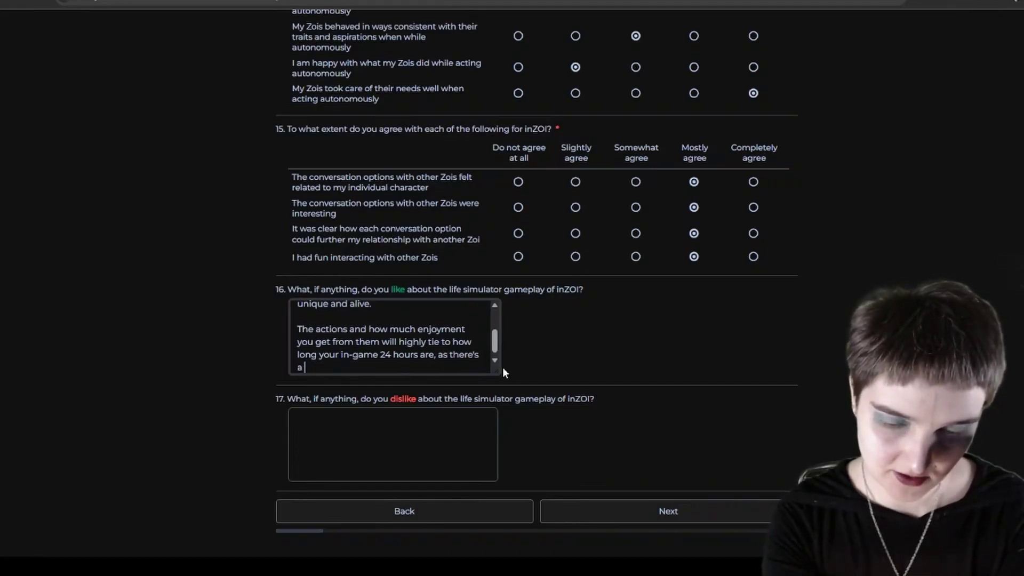
{"action": "type", "text": "lot of a differe"}
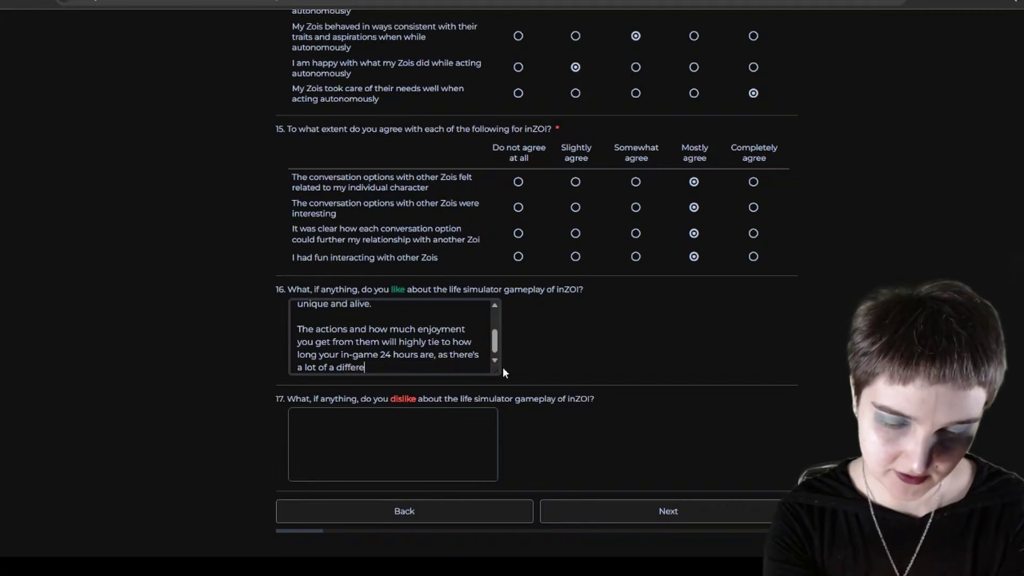
{"action": "type", "text": "nce in how m"}
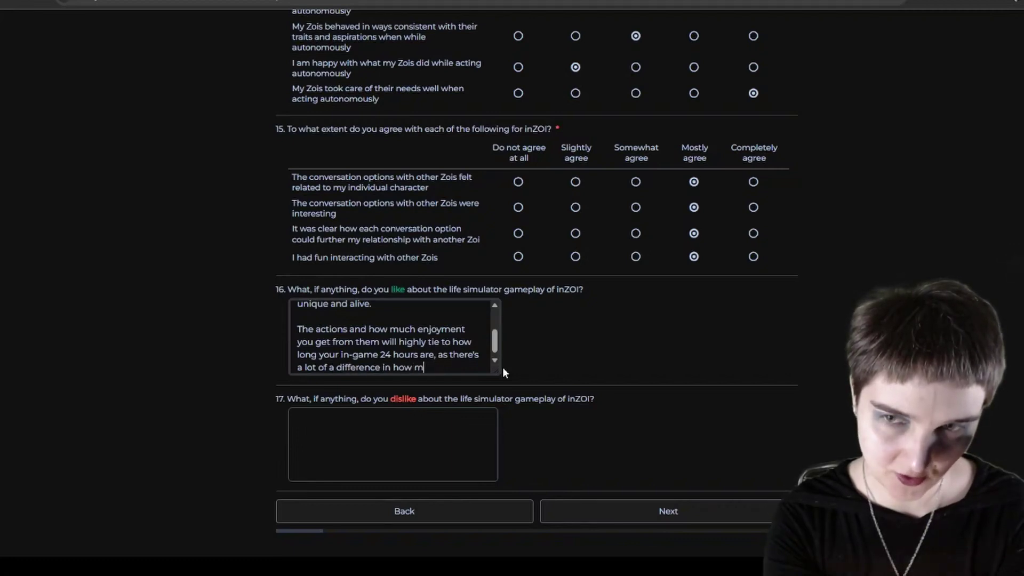
{"action": "type", "text": "uch actions you"}
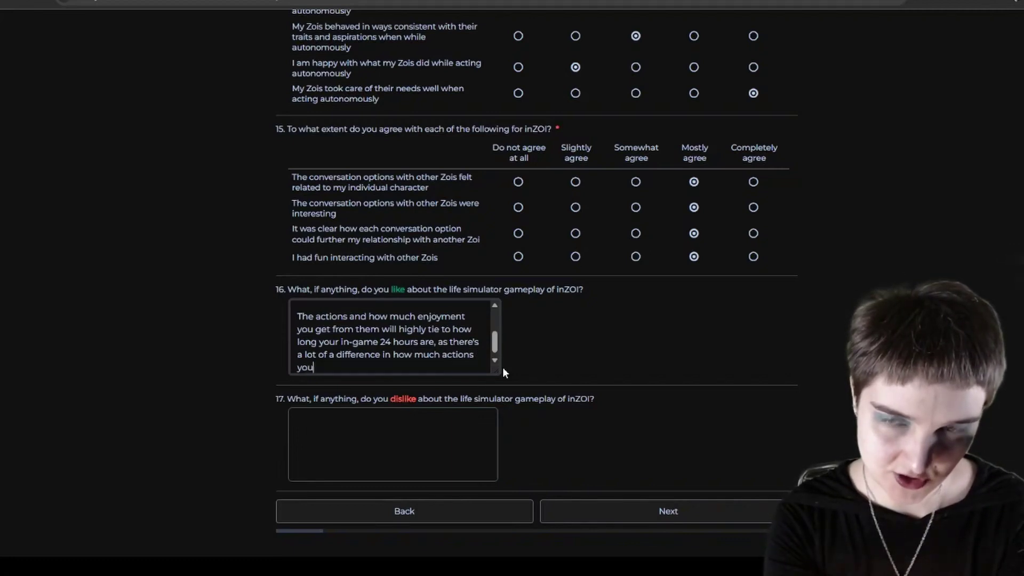
{"action": "type", "text": " can squeeze"}
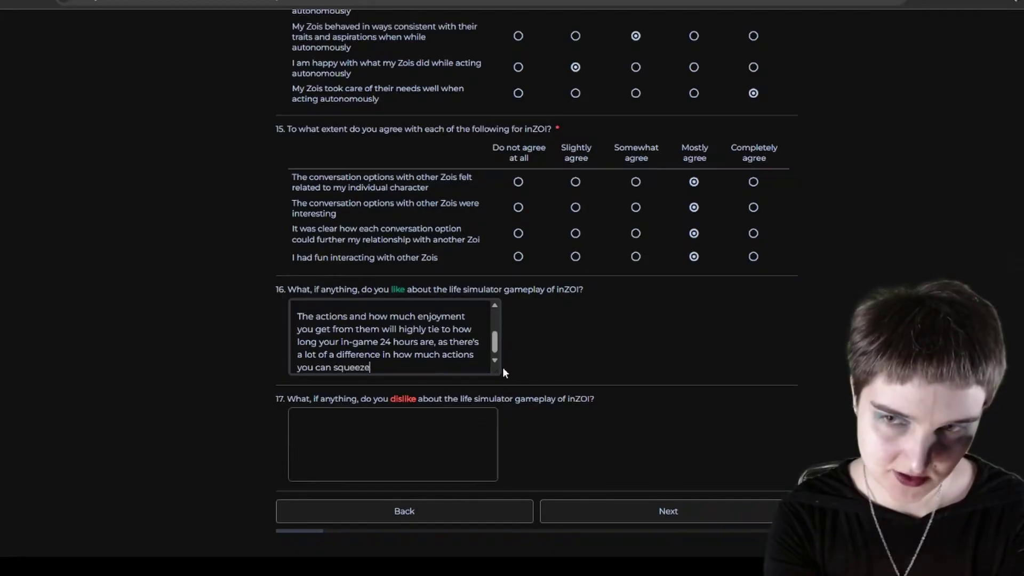
{"action": "type", "text": " in with another "}
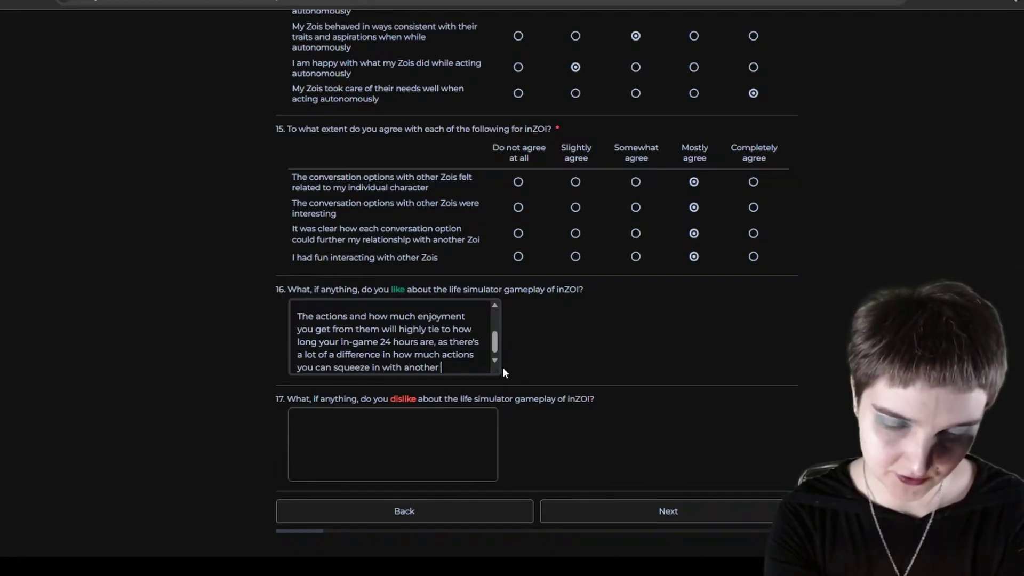
{"action": "type", "text": "zoi when"}
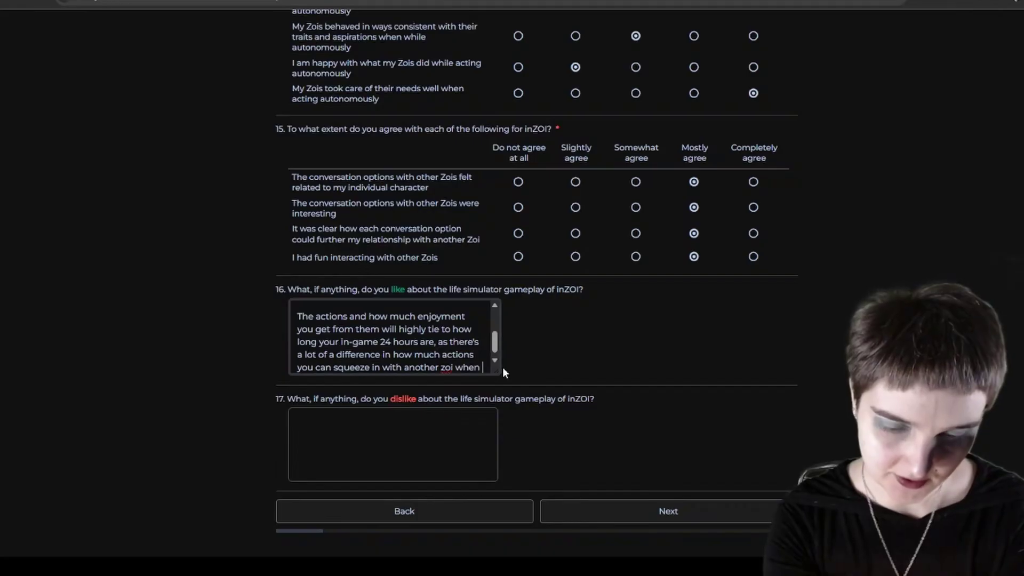
Step: Add the time comparison "24 hours are 48 minutes versus when 24 hours are 24 hours," to question 16's answer
{"action": "type", "text": " 24"}
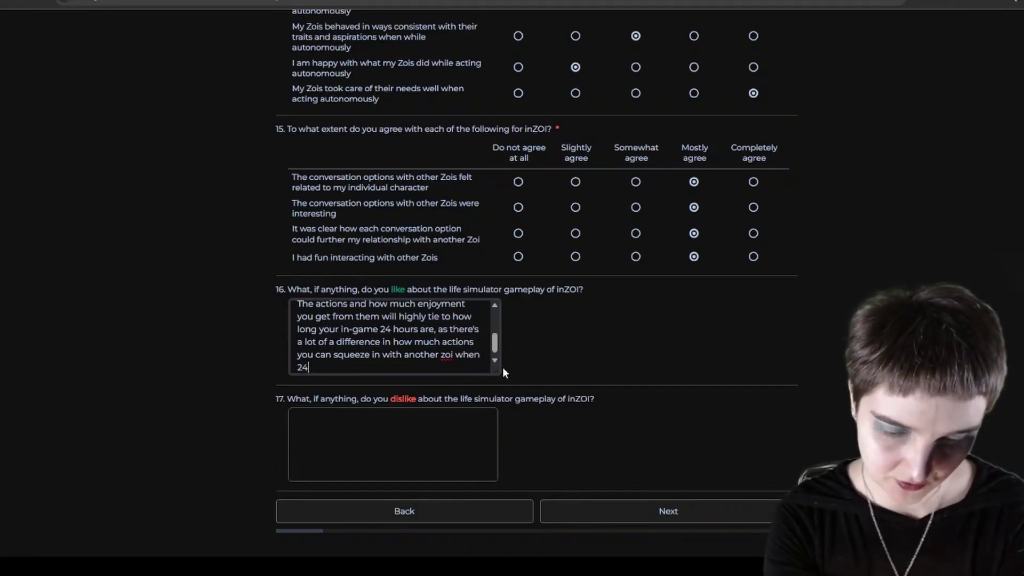
{"action": "type", "text": " hours are 3"}
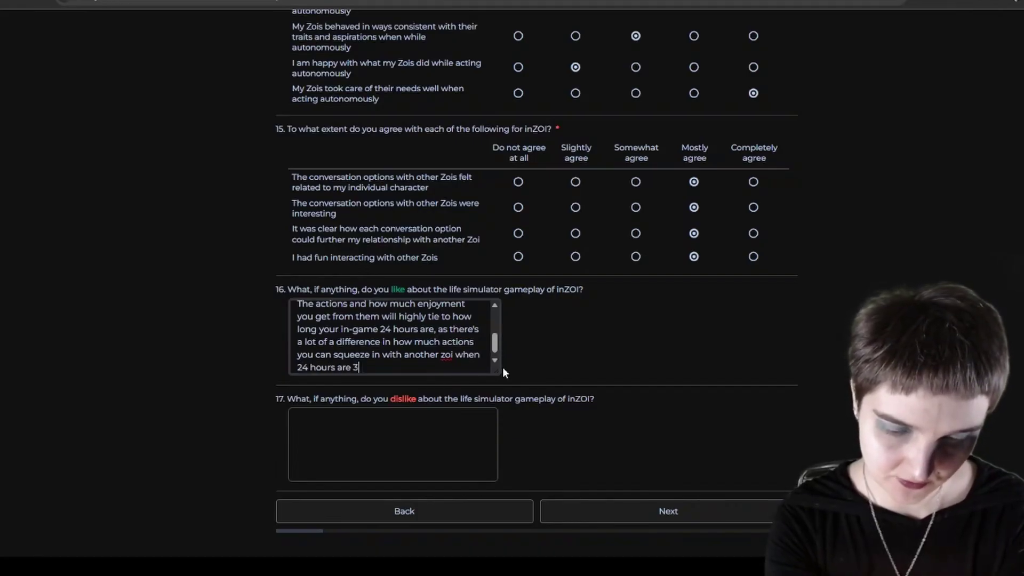
{"action": "key", "text": "BackSpace"}
{"action": "type", "text": "48"}
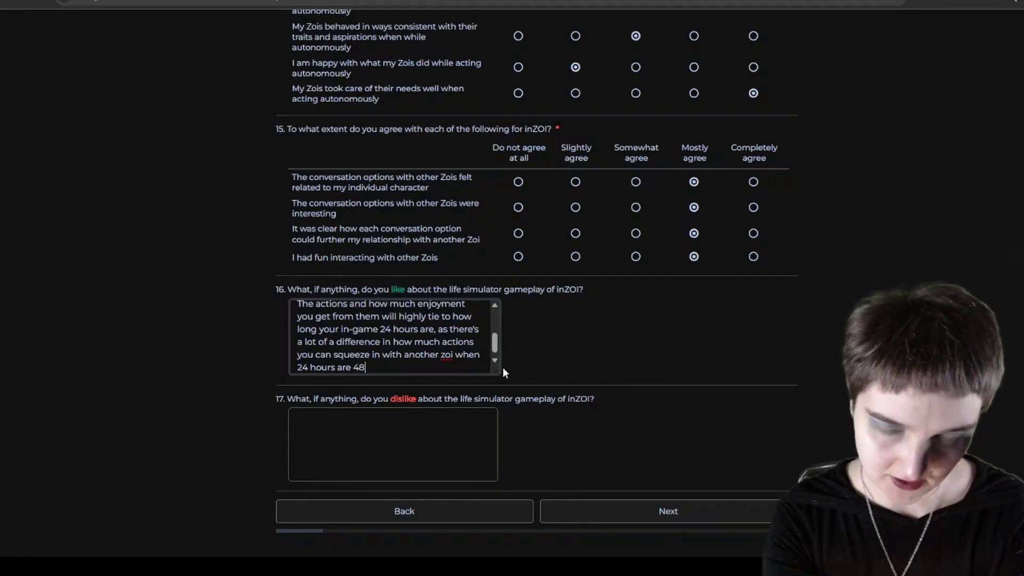
{"action": "type", "text": " minutes ve"}
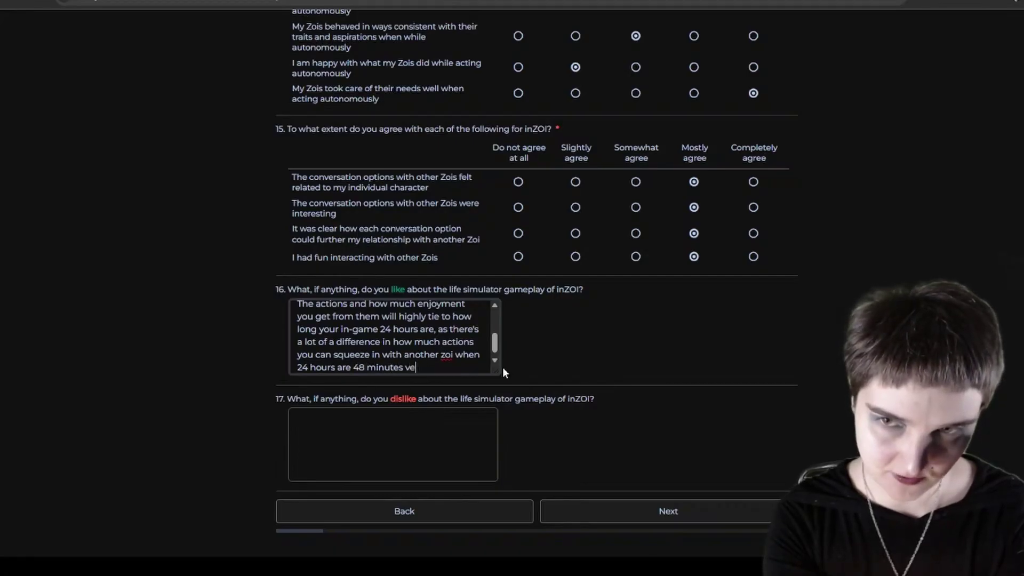
{"action": "type", "text": "rsus when 2"}
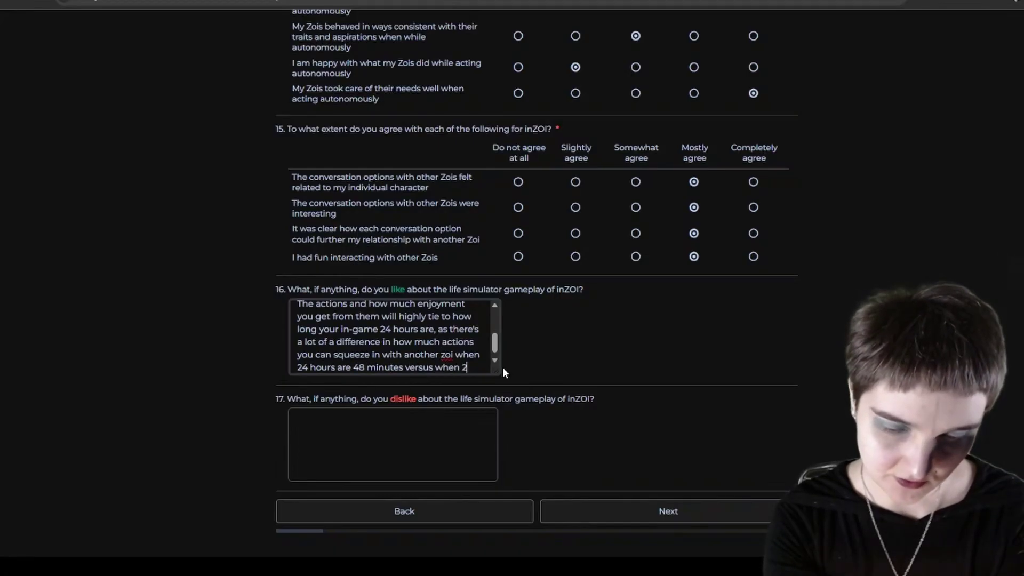
{"action": "type", "text": "4 hours are"}
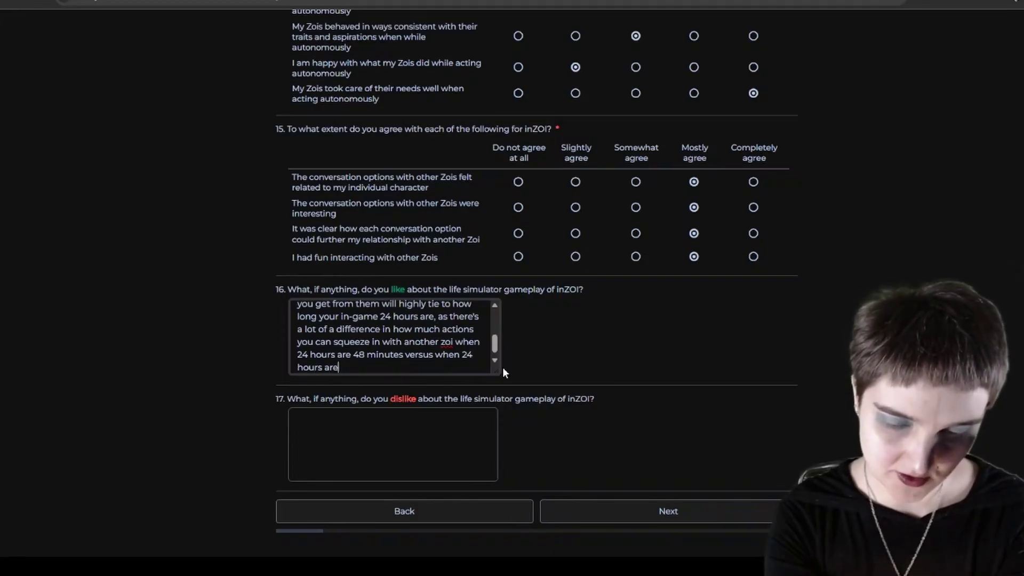
{"action": "type", "text": " 24 hours, b"}
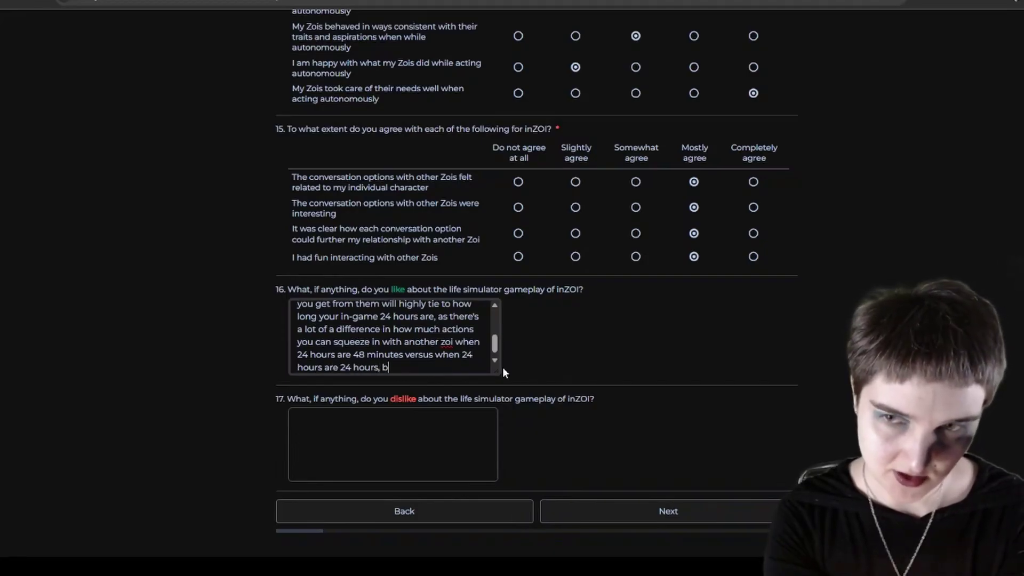
Step: Continue question 16's answer with "but at the same time their actions don't just stick and go on for forever"
{"action": "type", "text": "ut at the same t"}
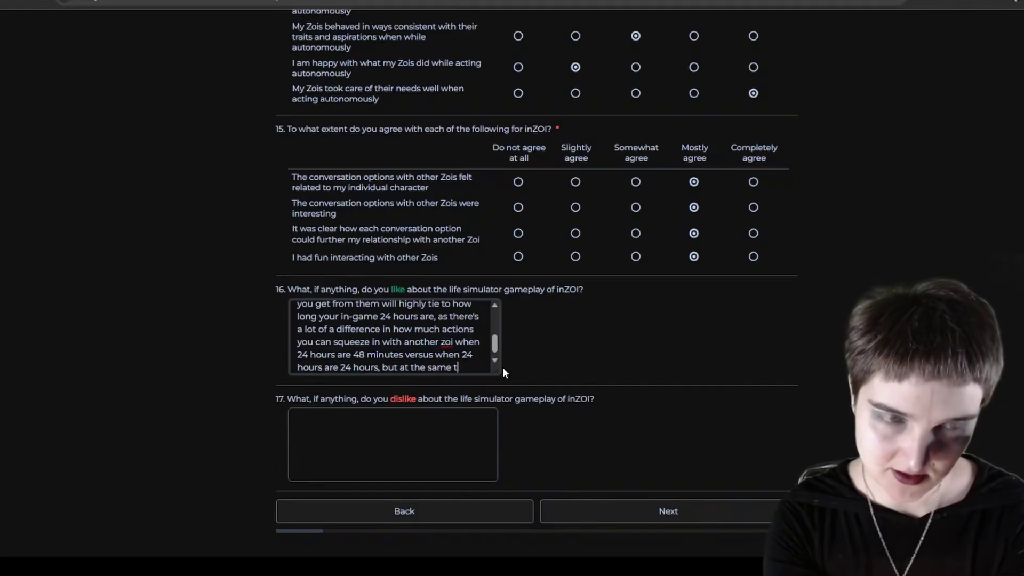
{"action": "type", "text": "ime the"}
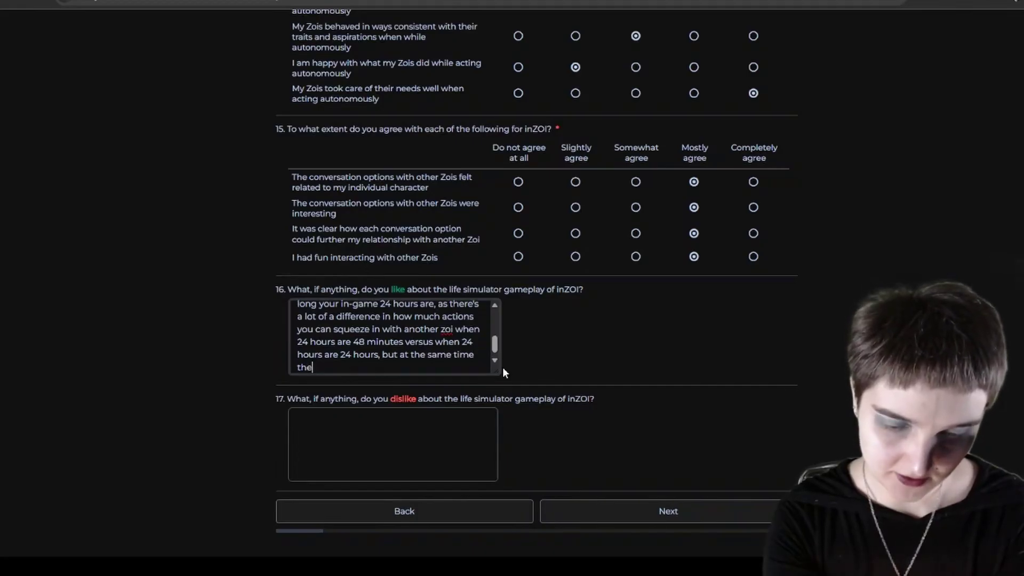
{"action": "type", "text": "ir actions don't"}
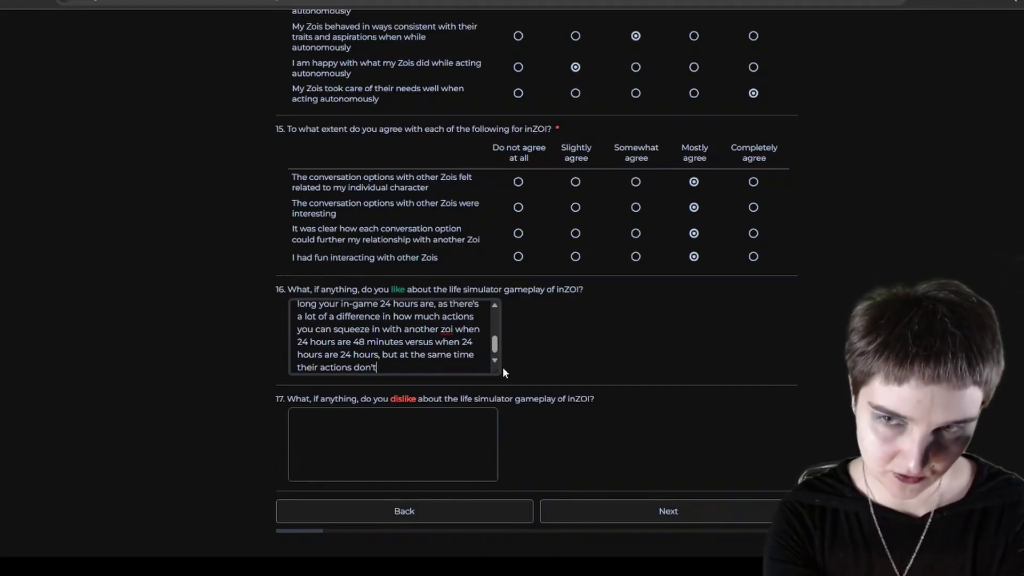
{"action": "type", "text": " just stick and "}
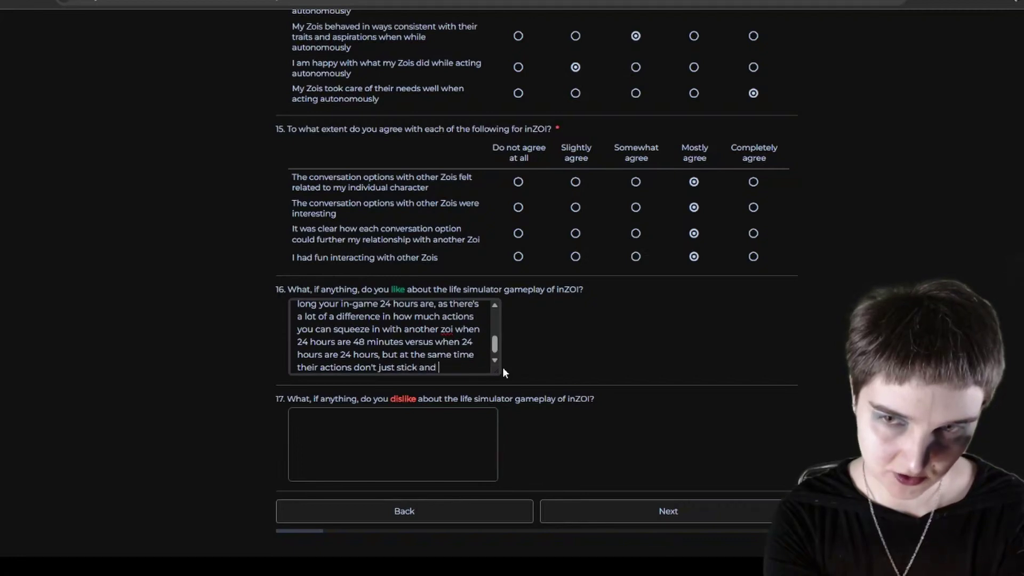
{"action": "type", "text": "go on forever"}
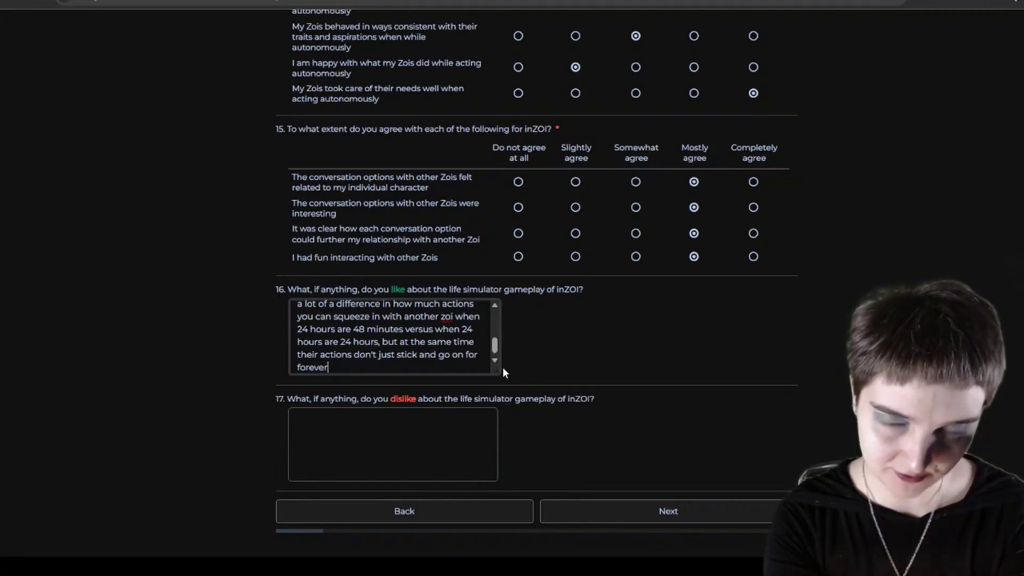
Step: Extend answer 16 with ", so if you're giving yourself a lot of time to socialize by slowing down in-game time so to speak,"
{"action": "type", "text": ", so if you're "}
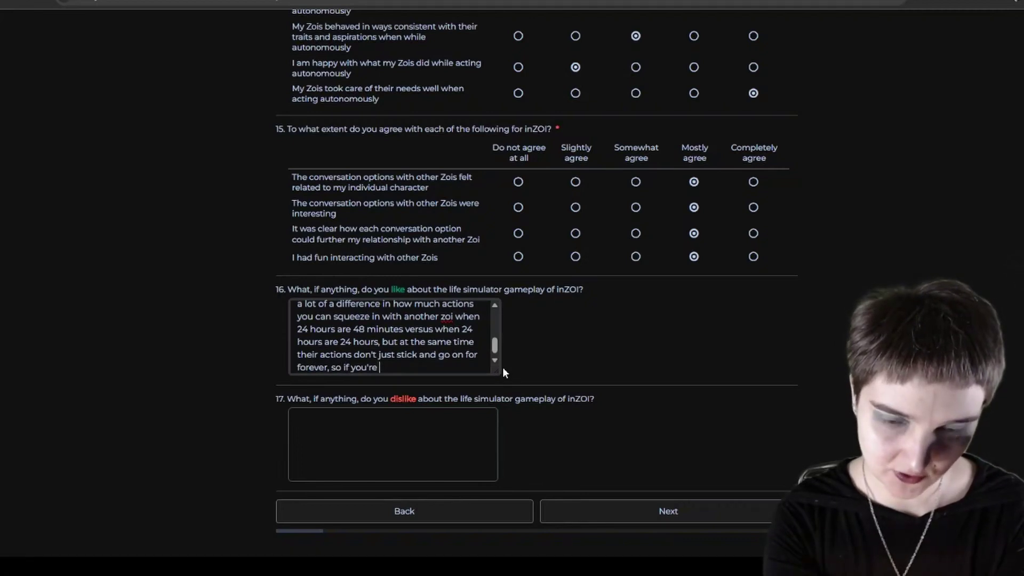
{"action": "type", "text": "giving yourself a"}
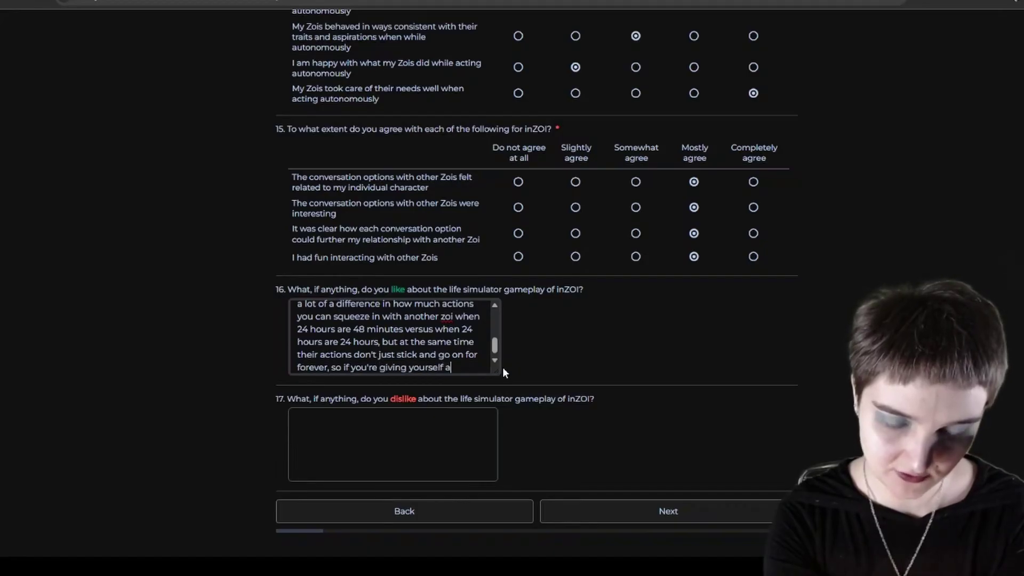
{"action": "type", "text": " lot of time to s"}
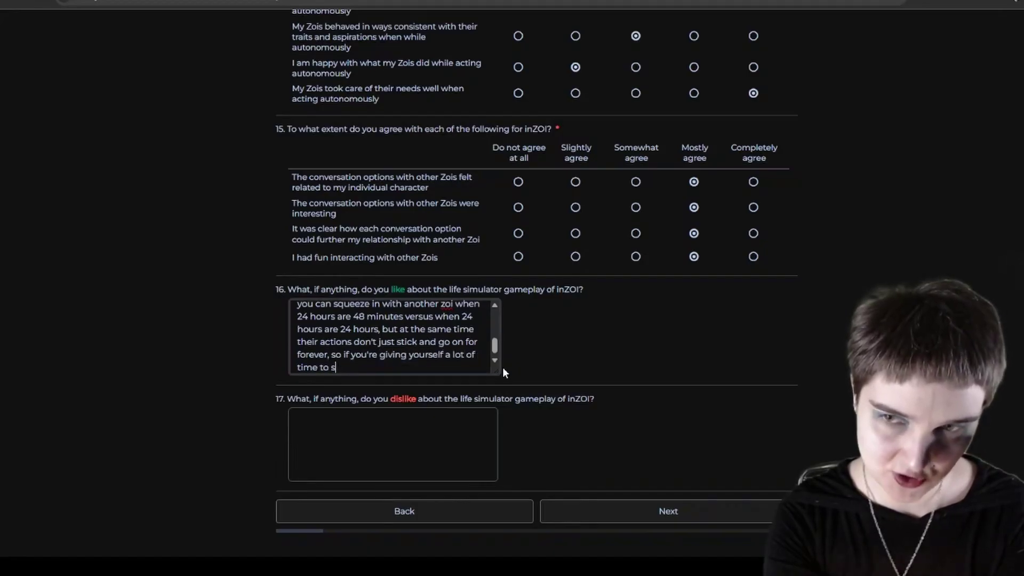
{"action": "type", "text": "ocialize by "}
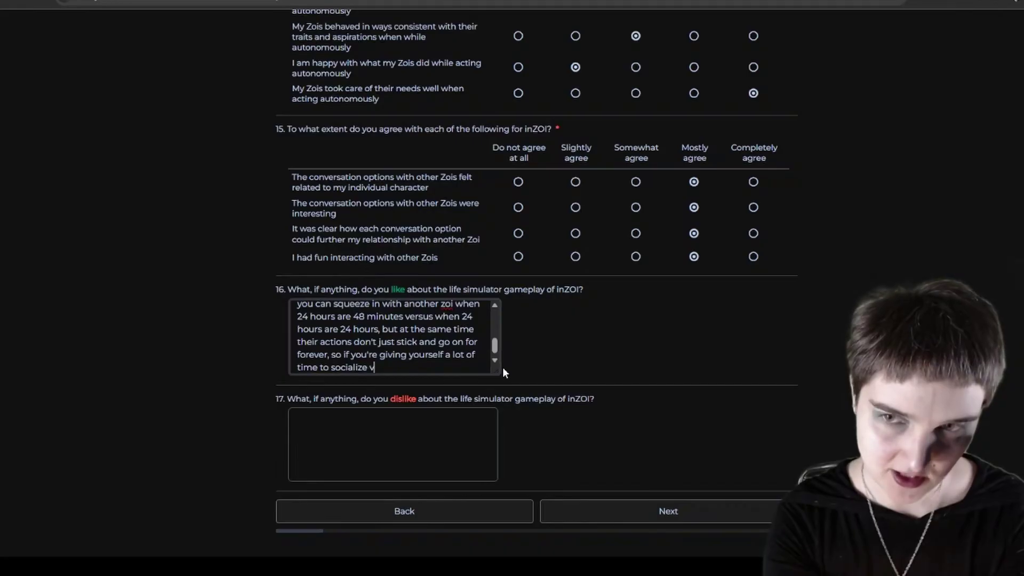
{"action": "type", "text": "slowin"}
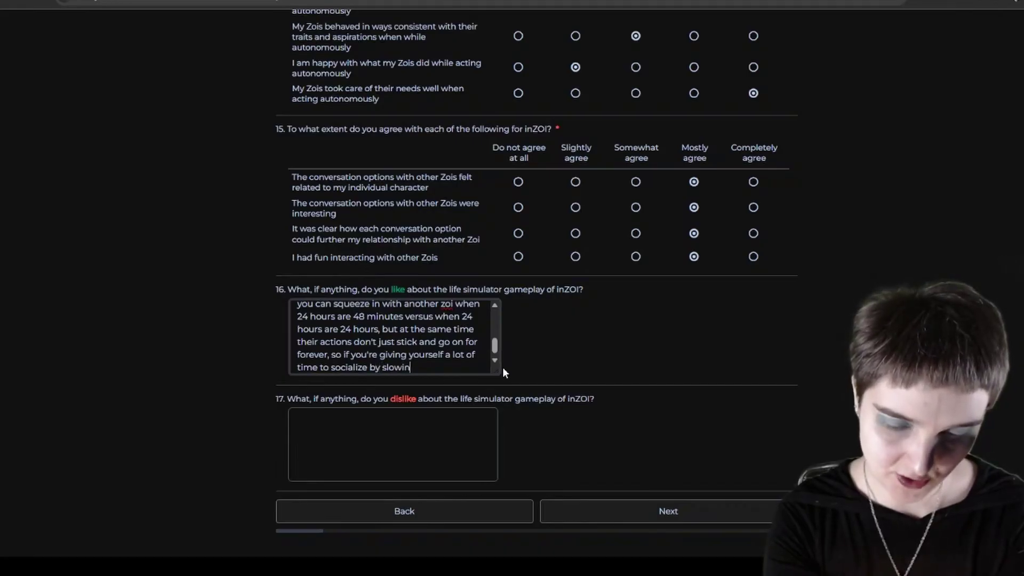
{"action": "type", "text": "g down in"}
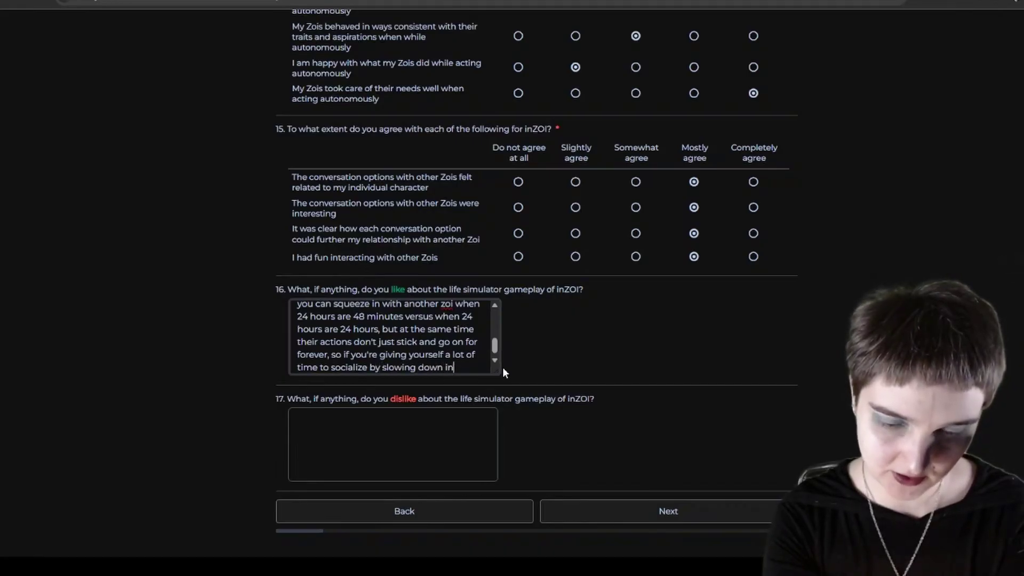
{"action": "type", "text": "-game time "}
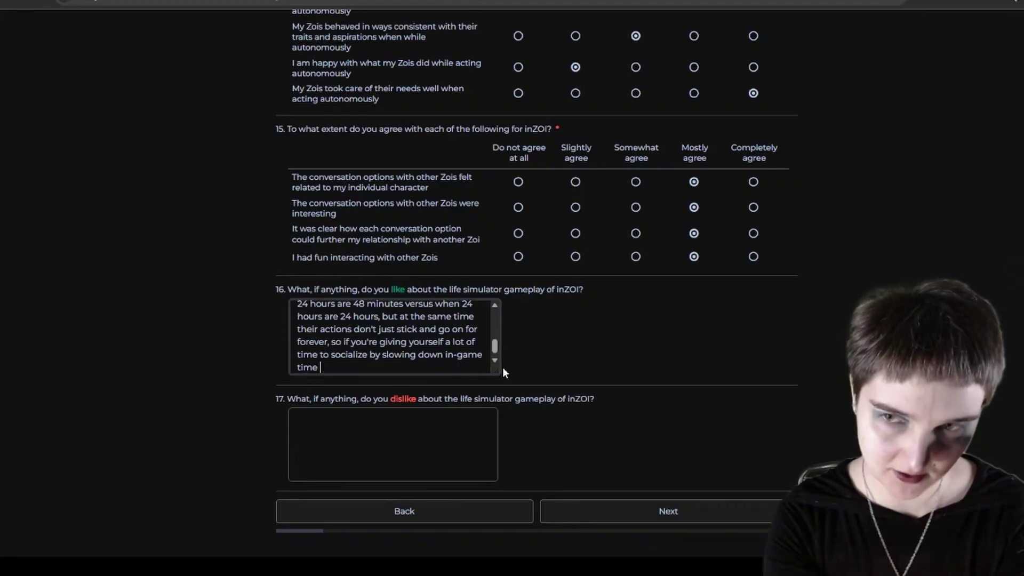
{"action": "type", "text": "so to speak, "}
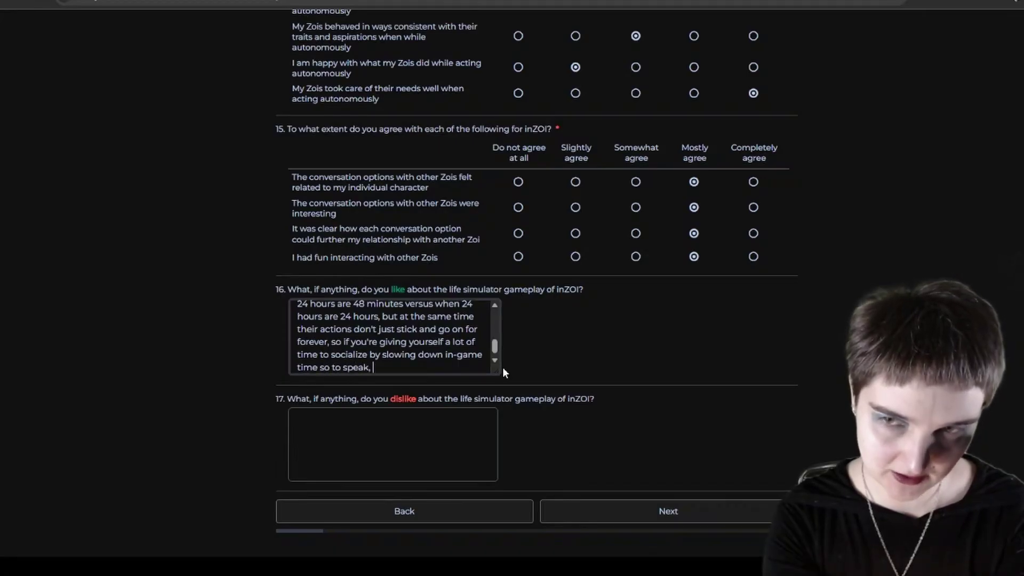
Step: Add "getting them to just sit and learn gaming, or programming, or even just do yoga may feel" to question 16's answer
{"action": "type", "text": "getting the"}
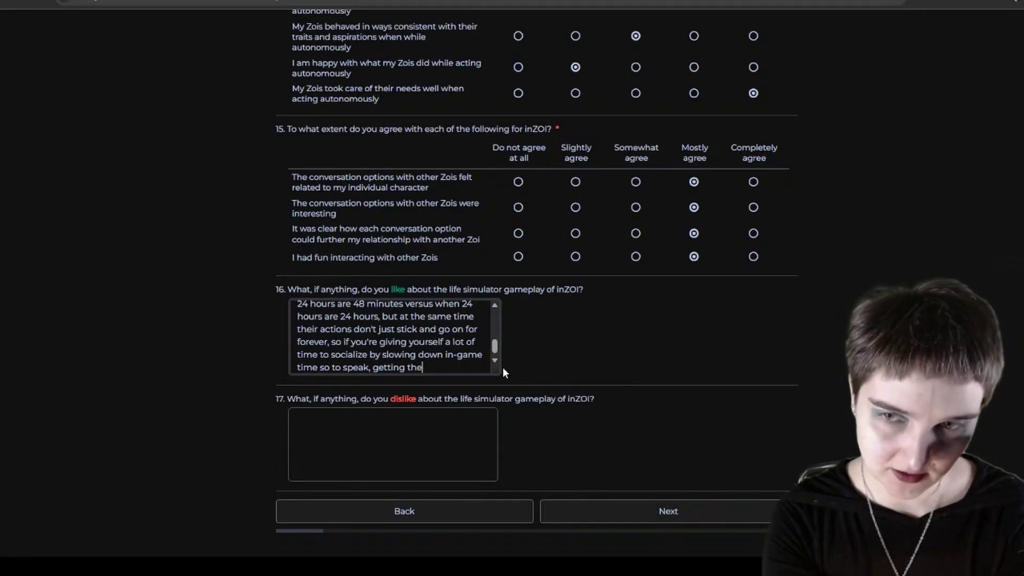
{"action": "type", "text": "m to just "}
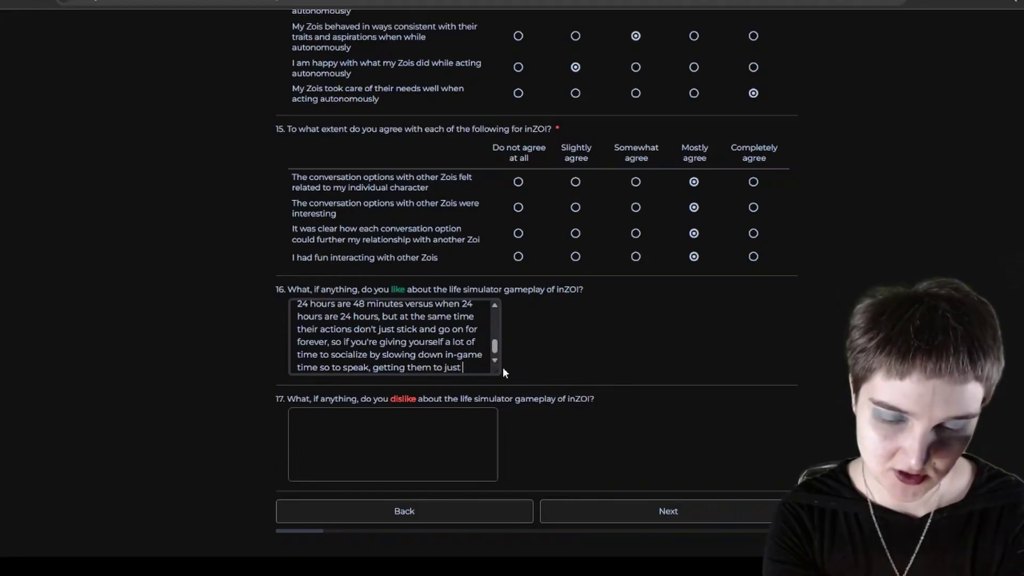
{"action": "type", "text": "sit and"}
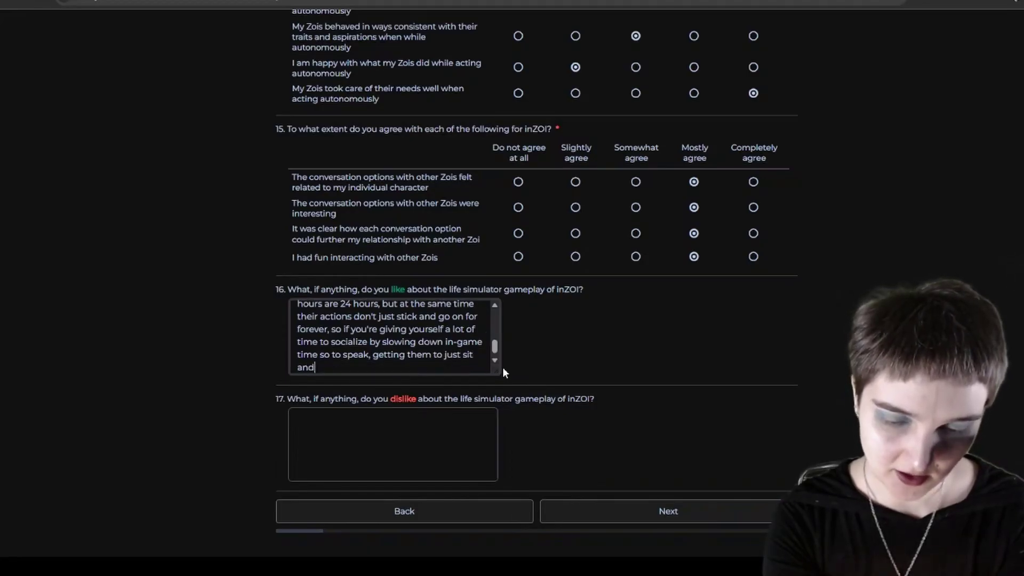
{"action": "type", "text": " learn gamin"}
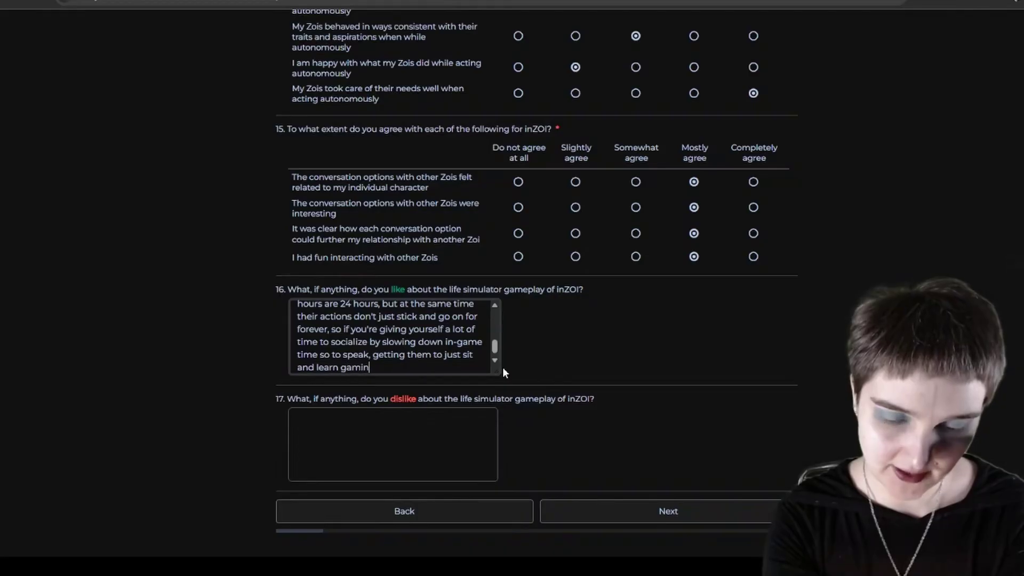
{"action": "type", "text": "g, or programming, or"}
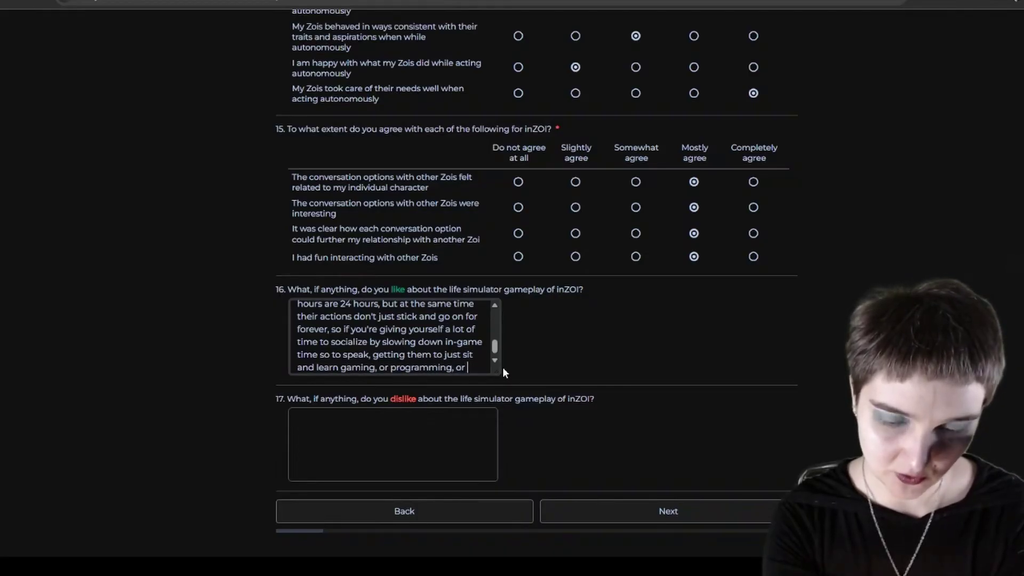
{"action": "type", "text": " even just do "}
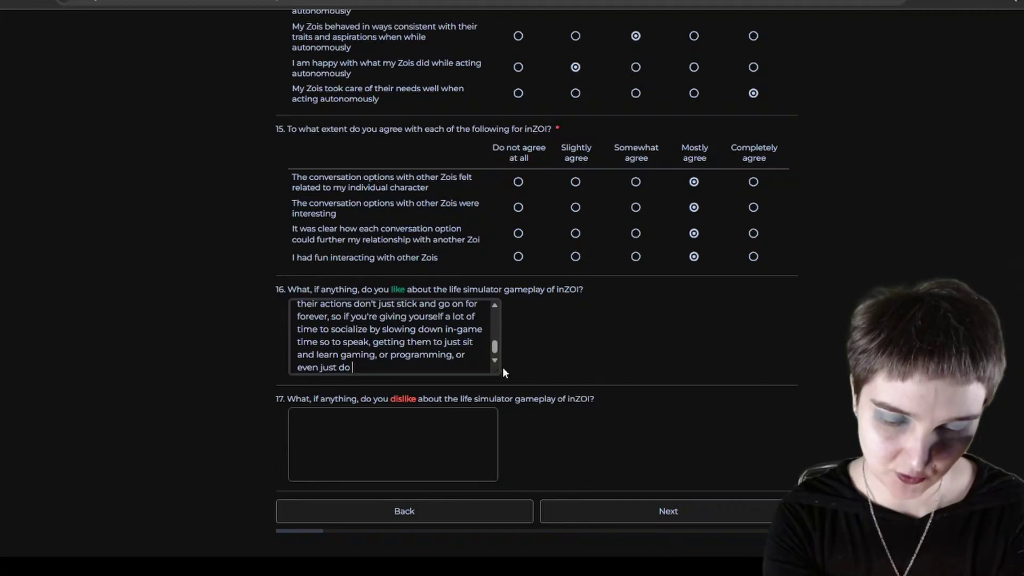
{"action": "type", "text": "yoga may feel "}
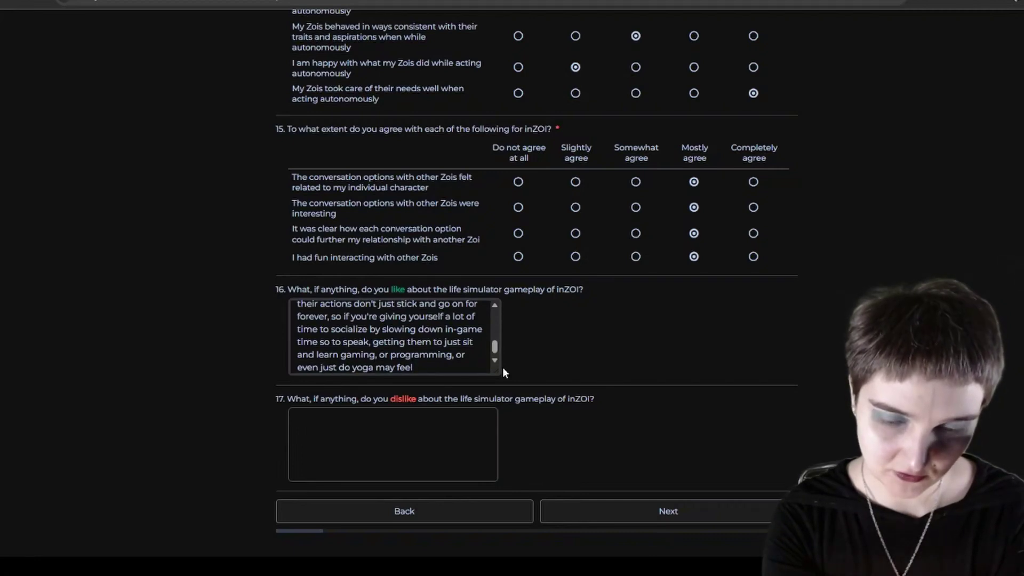
Step: Finish answer 16's second paragraph with "very micro-managy as they're going to finish their actions every couple of minutes."
{"action": "type", "text": "very micro-m"}
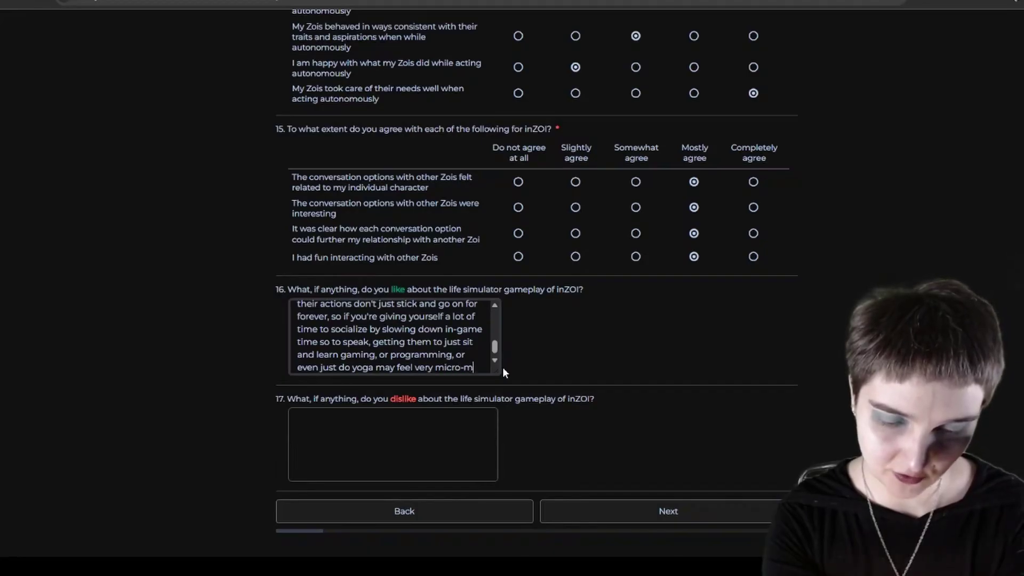
{"action": "type", "text": "anagy as t"}
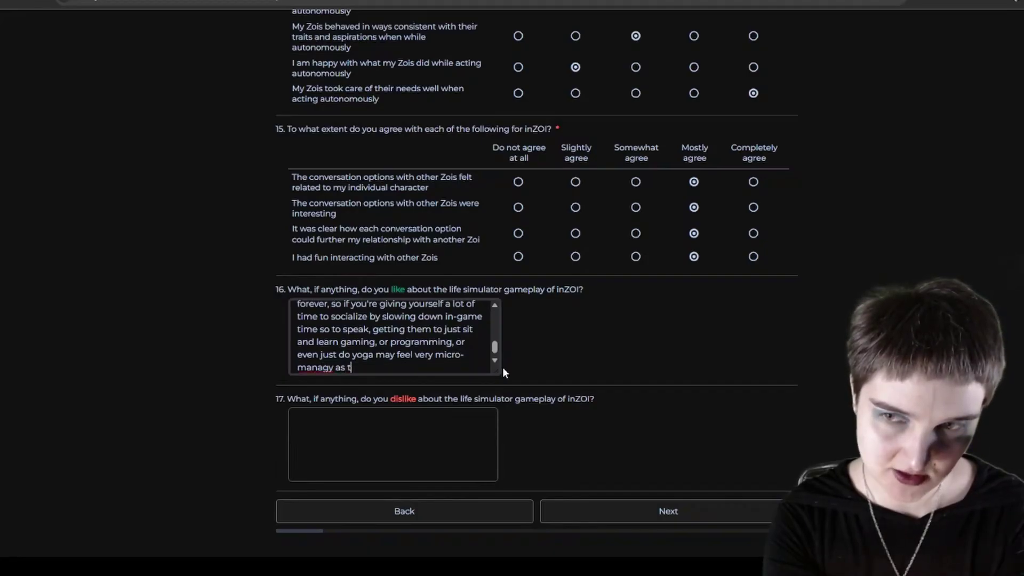
{"action": "type", "text": "hey're going to "}
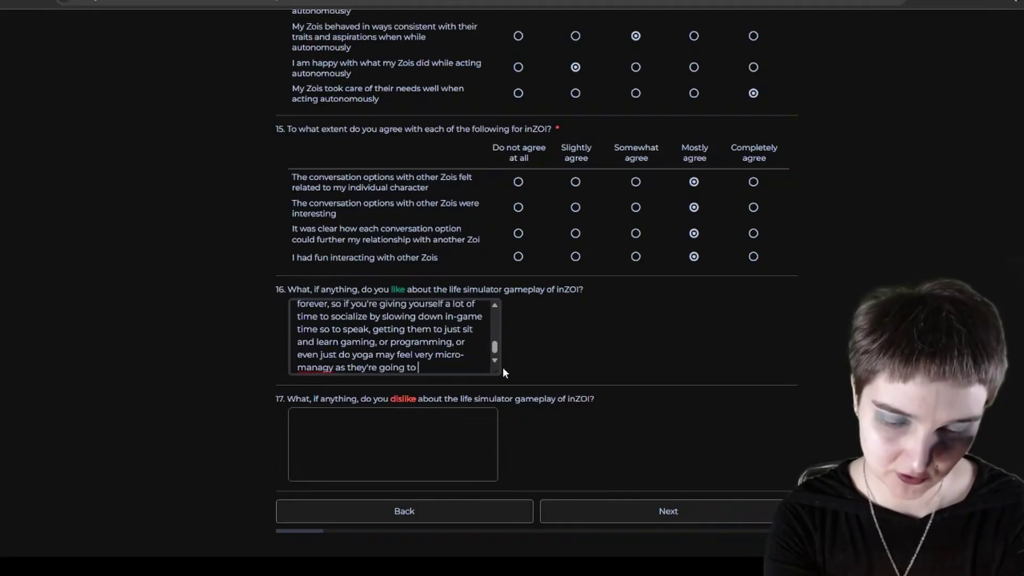
{"action": "type", "text": "finish their ac"}
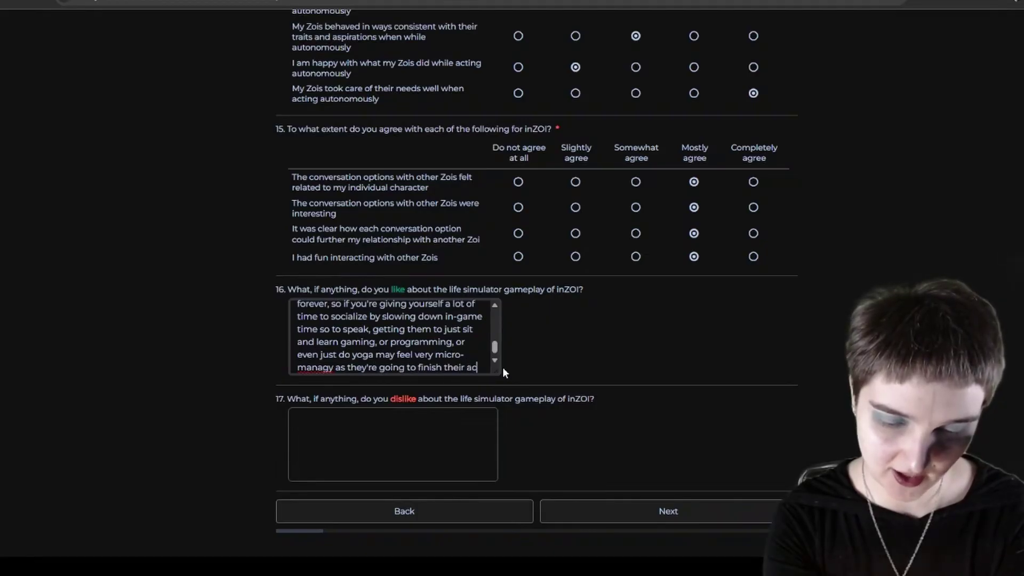
{"action": "type", "text": "tions every "}
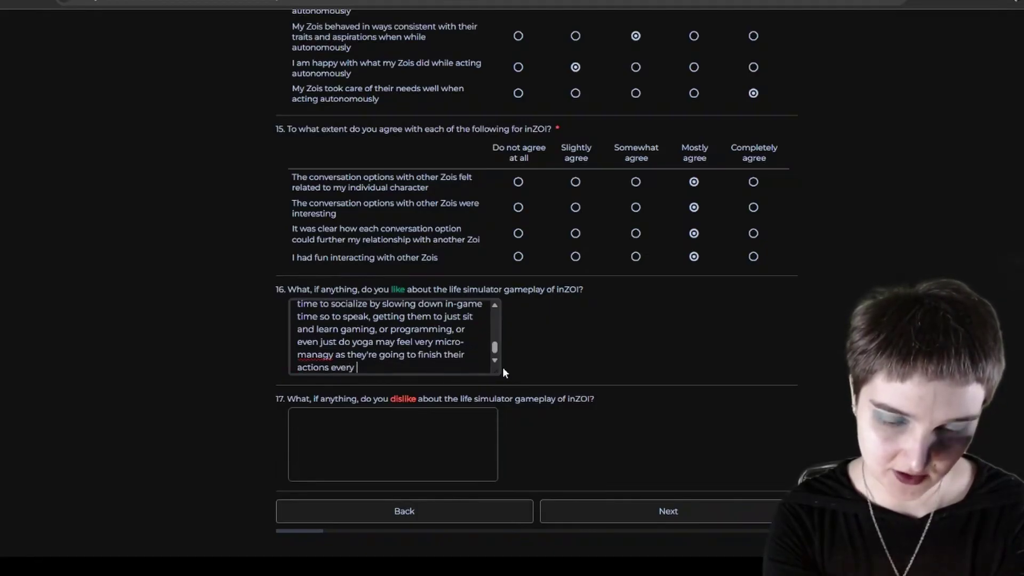
{"action": "type", "text": "couple of minutes."}
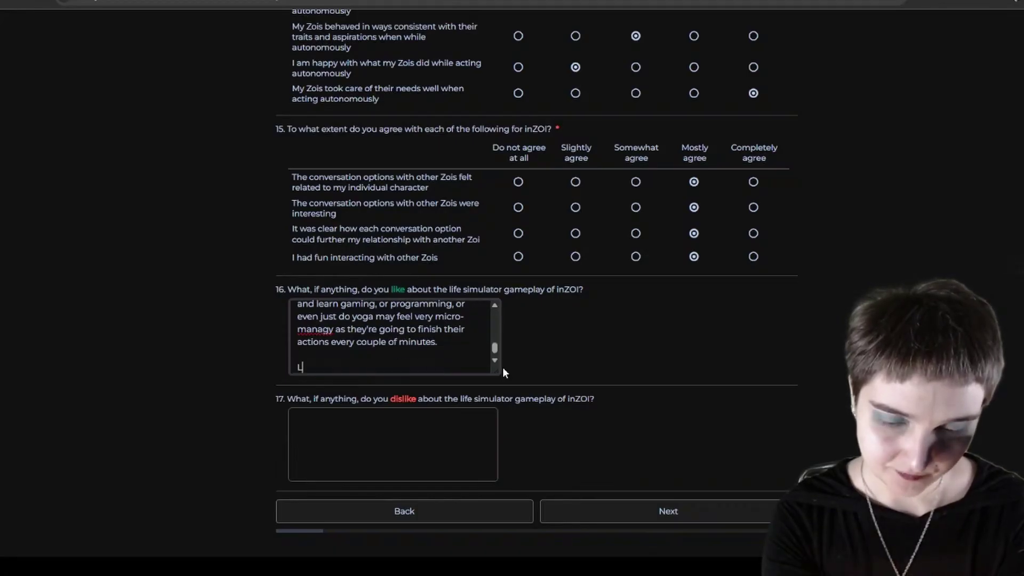
Step: Begin a third paragraph in question 16's answer: "Living in a small dingy appartment in a city"
{"action": "type", "text": "iving in a sma"}
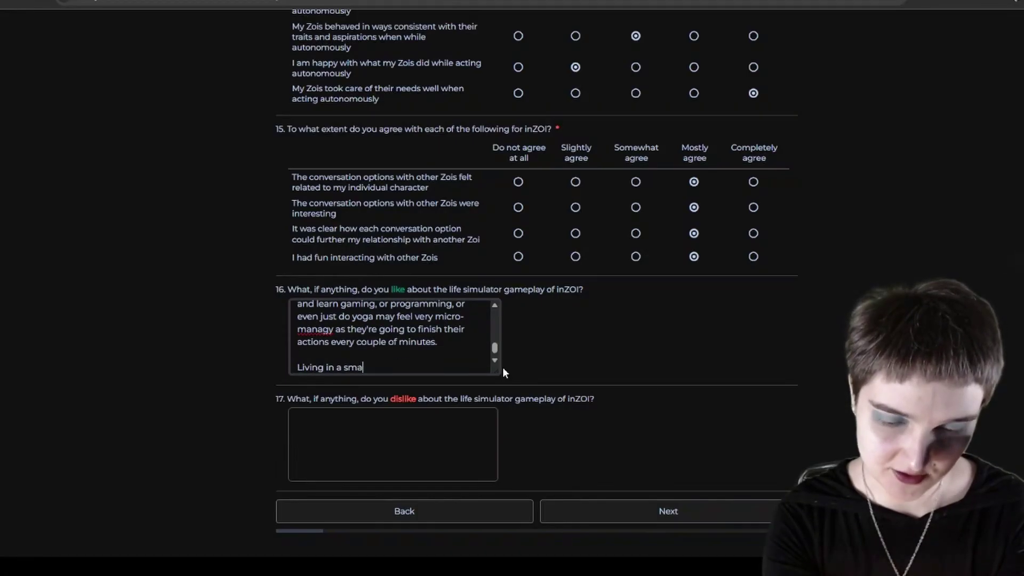
{"action": "type", "text": "ll ding"}
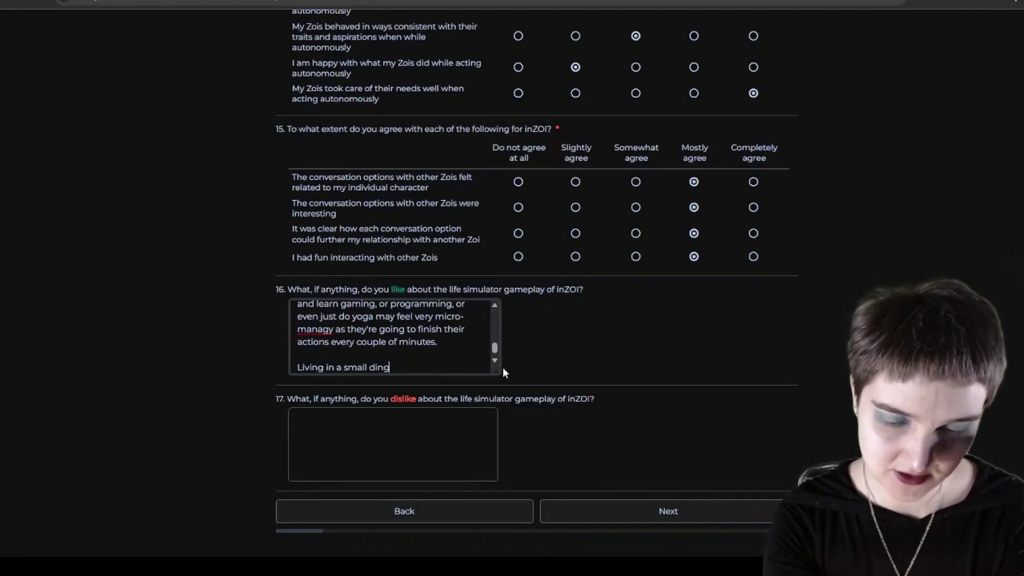
{"action": "type", "text": "y appa"}
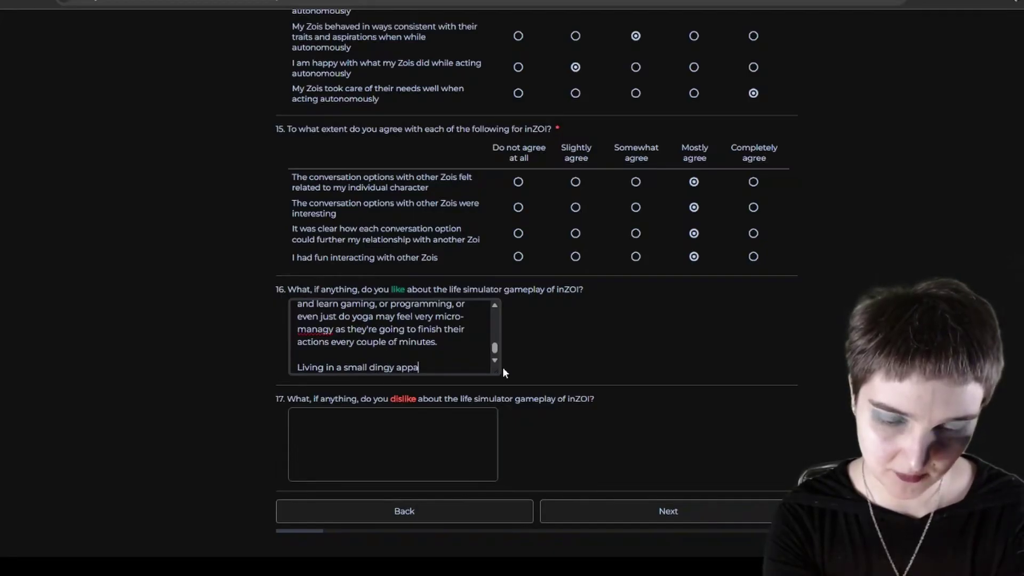
{"action": "type", "text": "rtment in "}
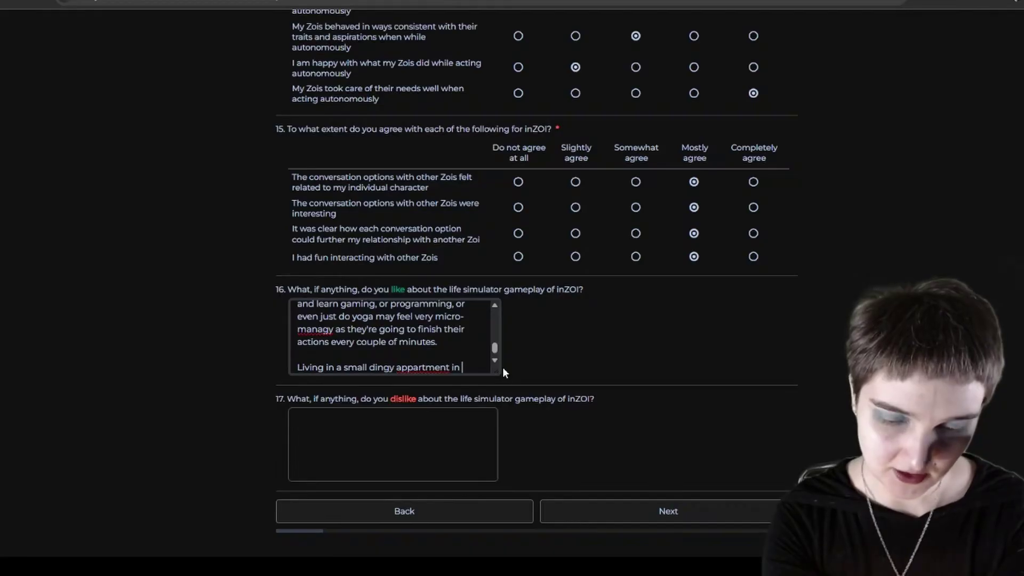
{"action": "type", "text": "a city"}
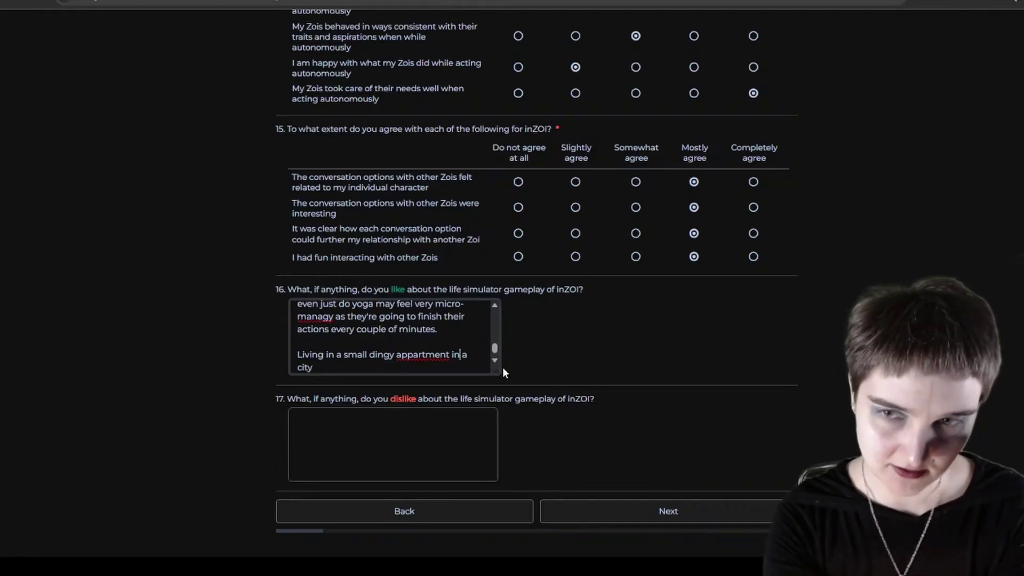
Step: Correct the misspelled "appartment" to "apartment" in answer 16's third paragraph
{"action": "key", "text": "Left"}
{"action": "key", "text": "Left"}
{"action": "key", "text": "Left"}
{"action": "key", "text": "Left"}
{"action": "key", "text": "Left"}
{"action": "key", "text": "Left"}
{"action": "key", "text": "Left"}
{"action": "key", "text": "Left"}
{"action": "key", "text": "Left"}
{"action": "key", "text": "Left"}
{"action": "key", "text": "Left"}
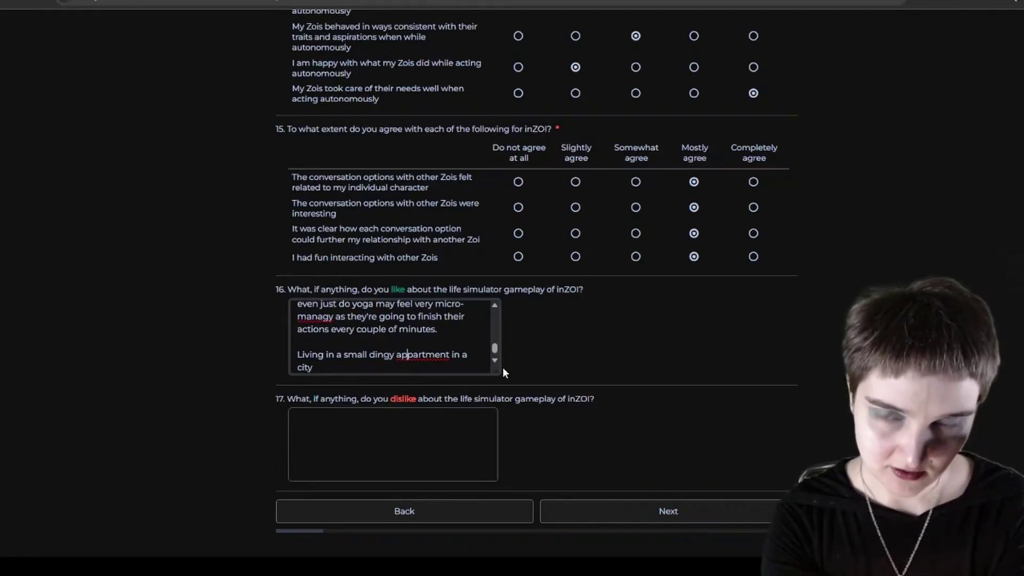
{"action": "key", "text": "BackSpace"}
Step: Continue answer 16's third paragraph with "feels very realistic. I love how cleaning is part of the game."
{"action": "type", "text": "fee"}
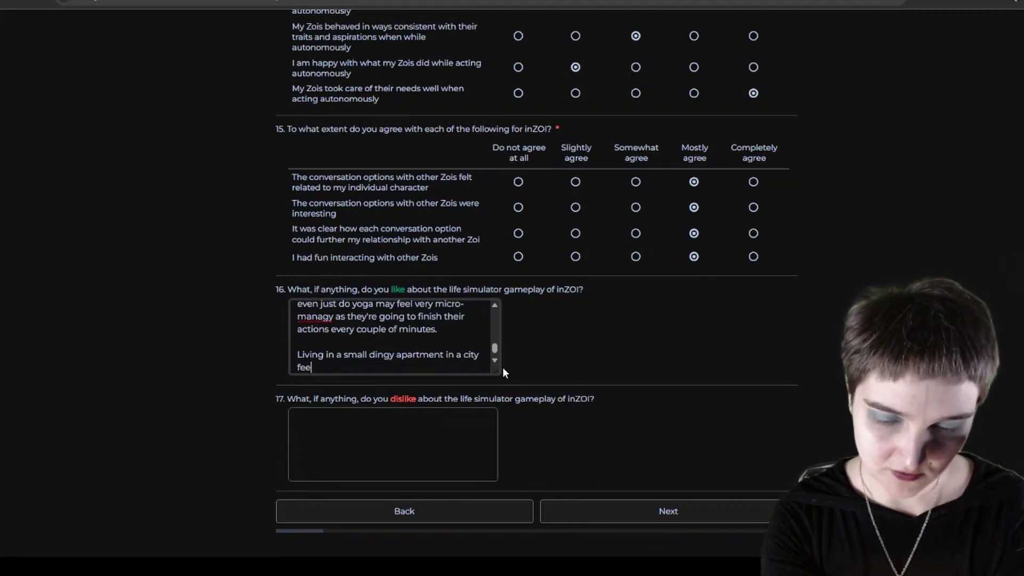
{"action": "type", "text": "ls very realistic. L"}
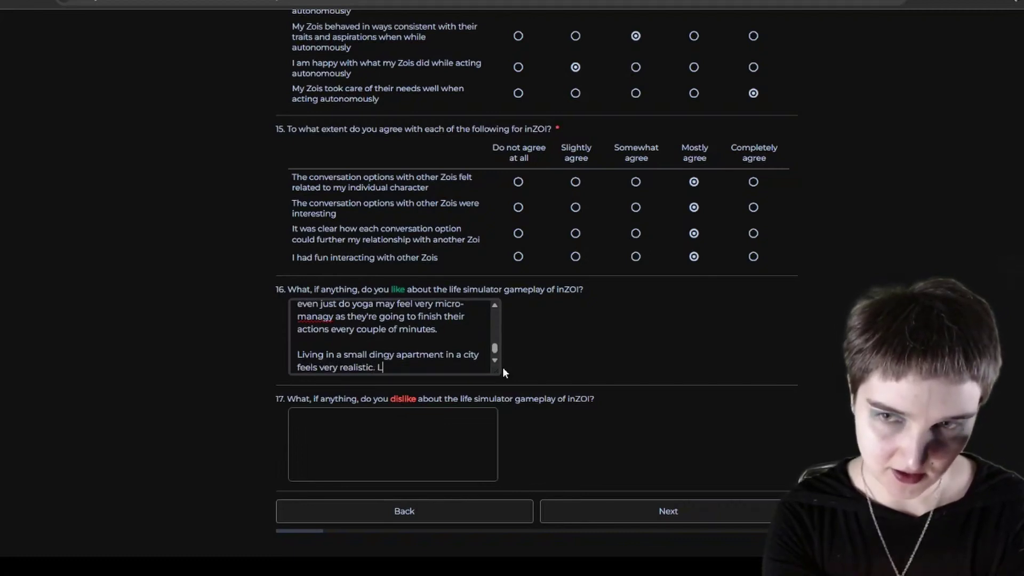
{"action": "key", "text": "BackSpace"}
{"action": "type", "text": "I"}
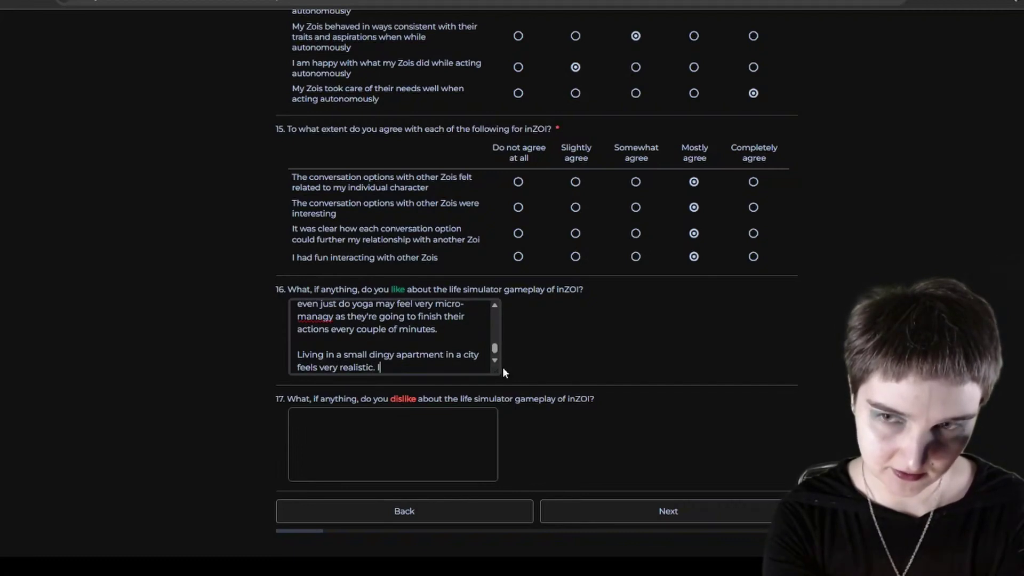
{"action": "type", "text": " love how cleani"}
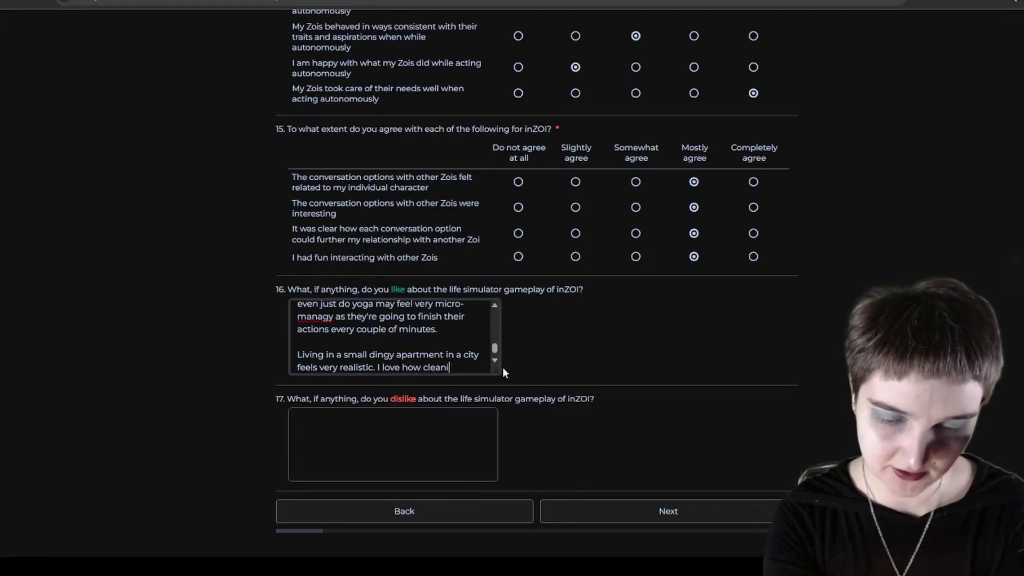
{"action": "type", "text": "ng is part of the g"}
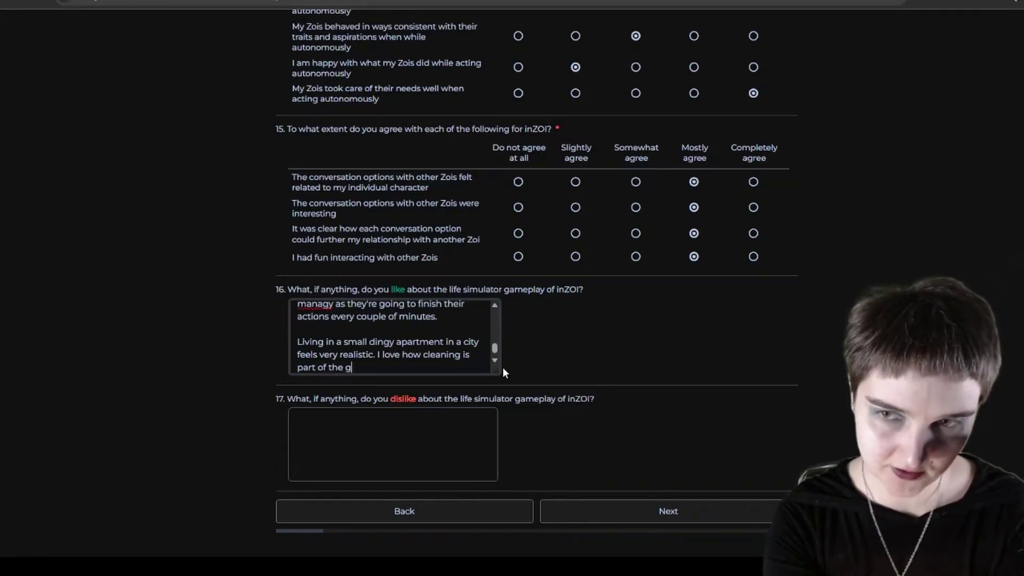
{"action": "type", "text": "ame. I like how muc"}
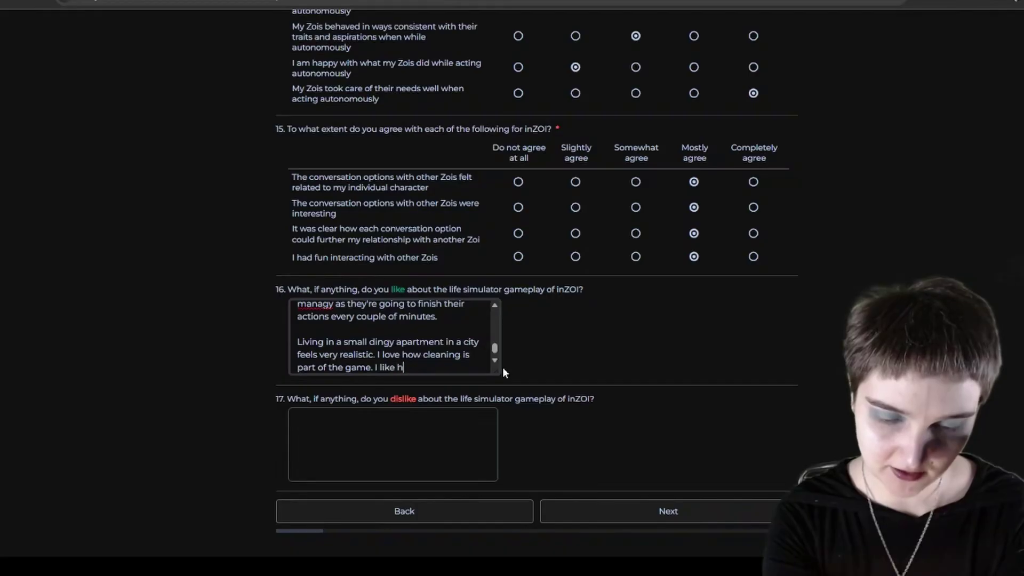
Step: Add the sentence "I like how my neighbours sometimes will decide to visit me." to question 16's answer
{"action": "key", "text": "BackSpace"}
{"action": "key", "text": "BackSpace"}
{"action": "key", "text": "BackSpace"}
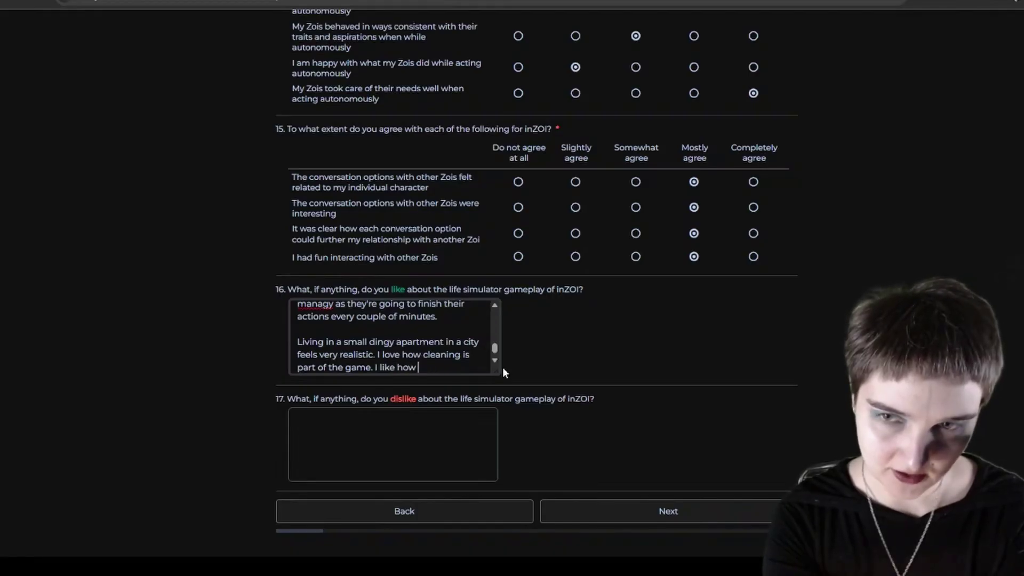
{"action": "type", "text": "my neighbour"}
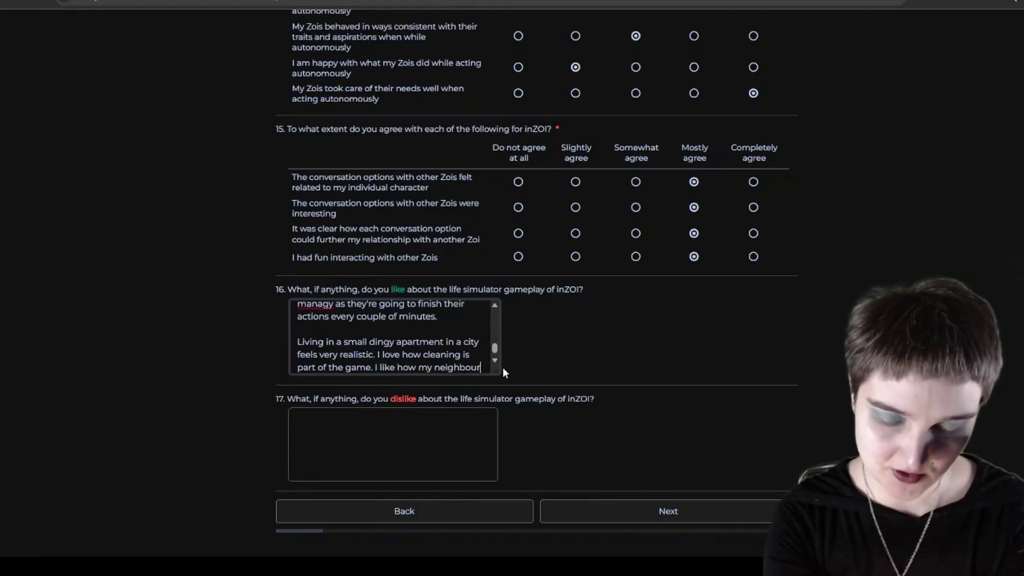
{"action": "type", "text": "s sometimes will "}
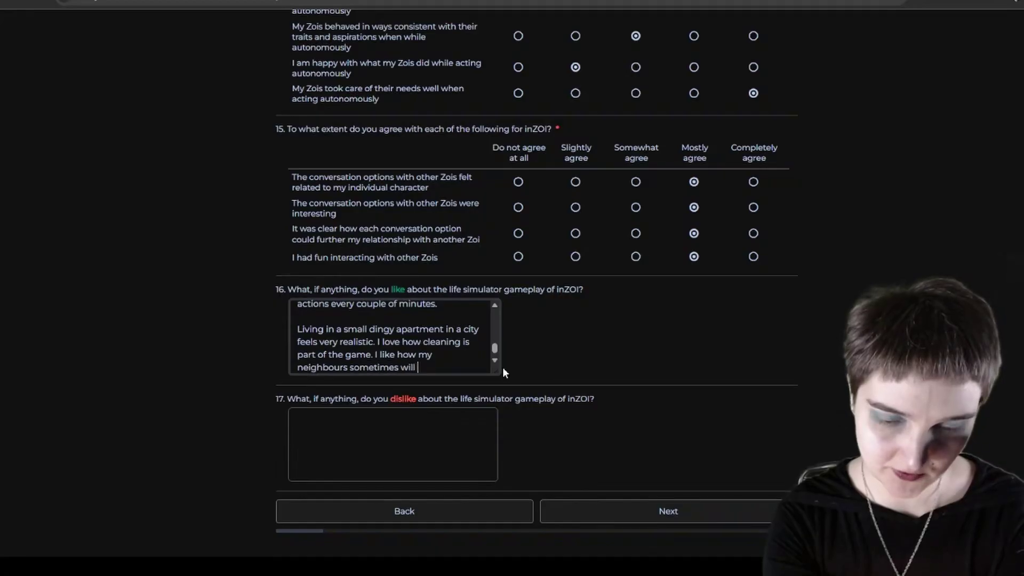
{"action": "type", "text": "decide to visit "}
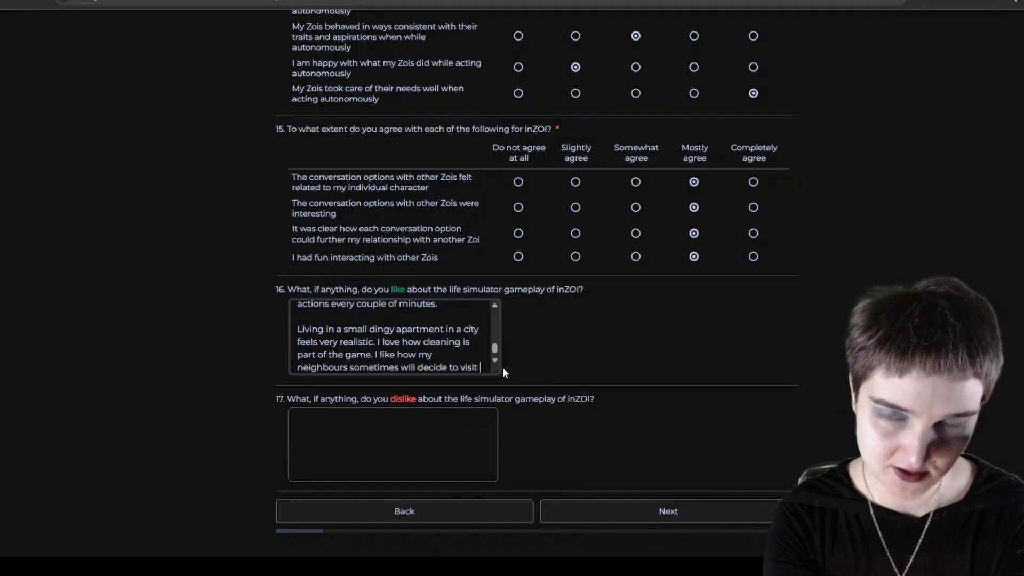
{"action": "type", "text": "me. I like th"}
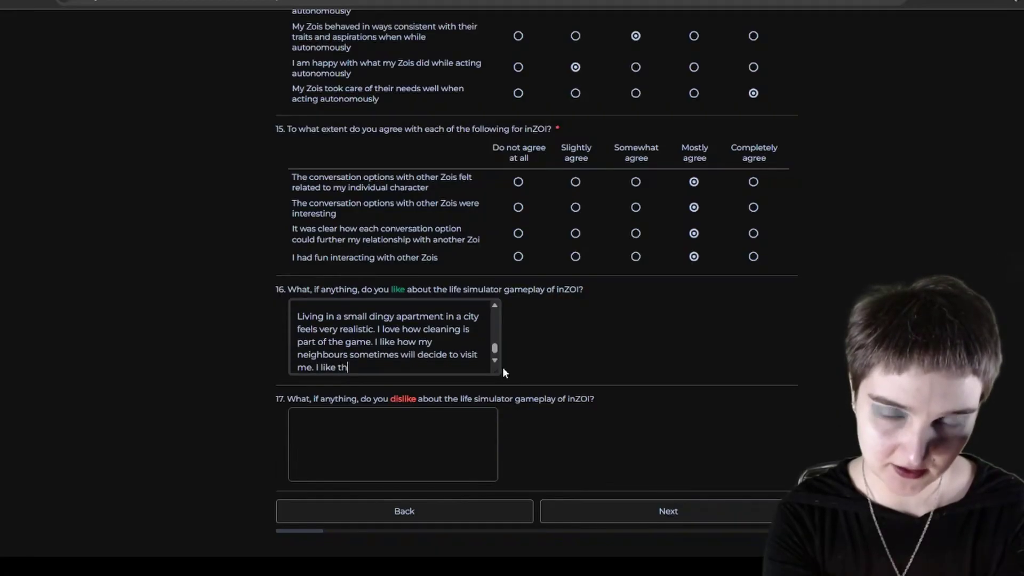
Step: Add "I like that I can control my character and run around with WASD keys and take my" to question 16's answer
{"action": "type", "text": "at I can contro"}
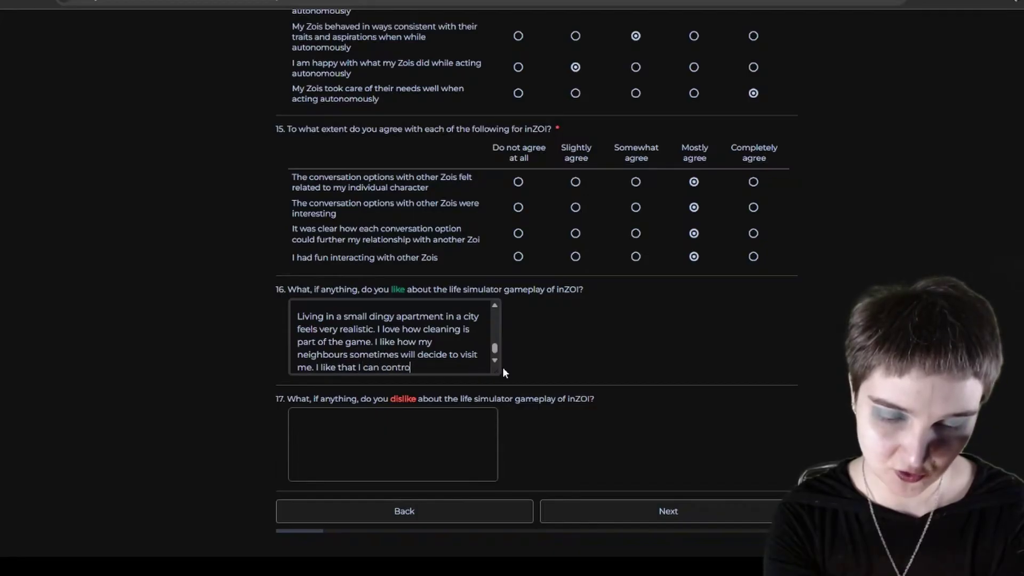
{"action": "type", "text": "l my characte"}
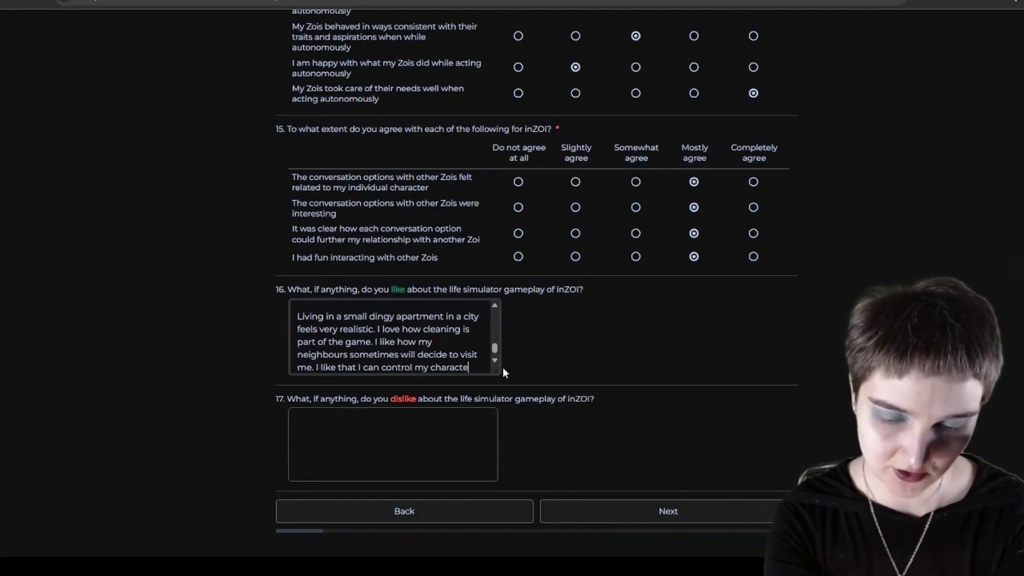
{"action": "type", "text": "r and run around"}
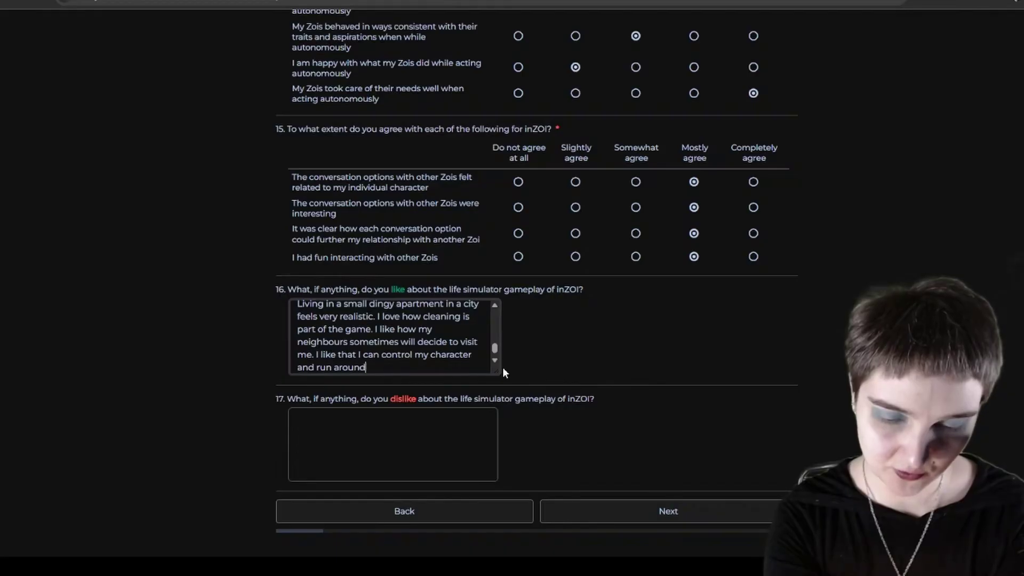
{"action": "type", "text": " with WASD "}
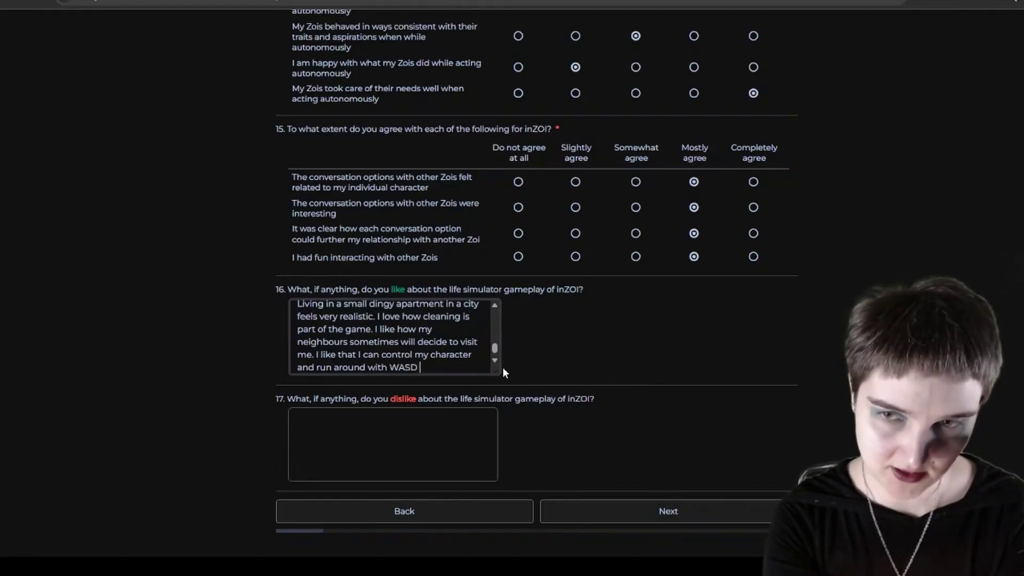
{"action": "type", "text": "keys and take my"}
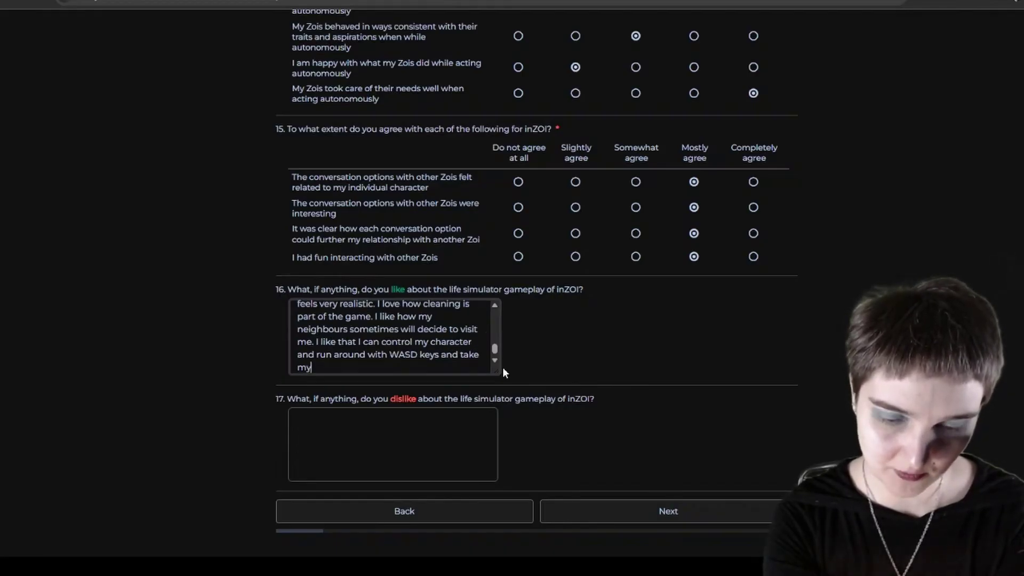
Step: Finish the sentence in answer 16 with "family out for walk in parts and pay ball games and take cute pictures together."
{"action": "type", "text": " family out fo"}
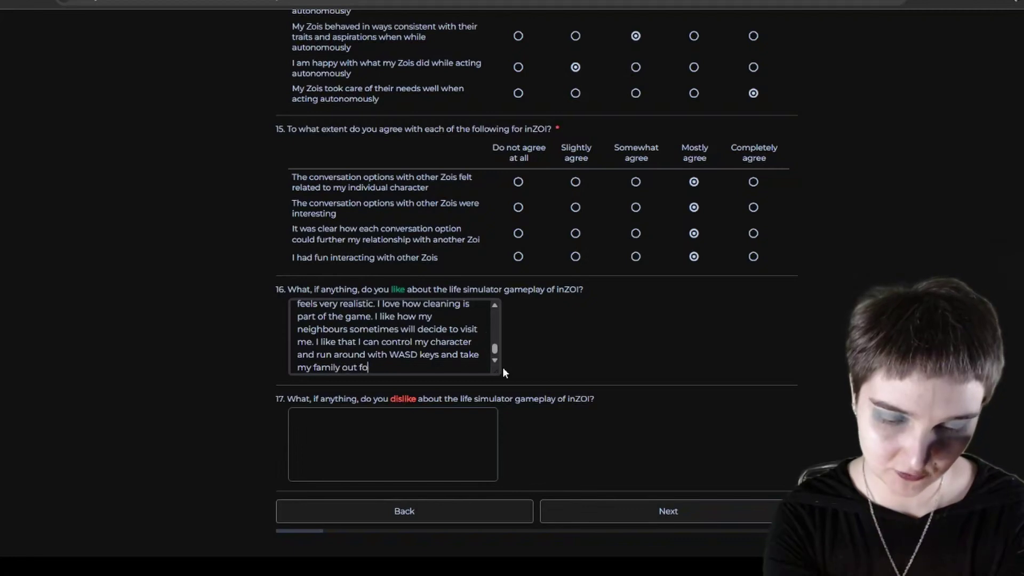
{"action": "type", "text": "r walk in parts"}
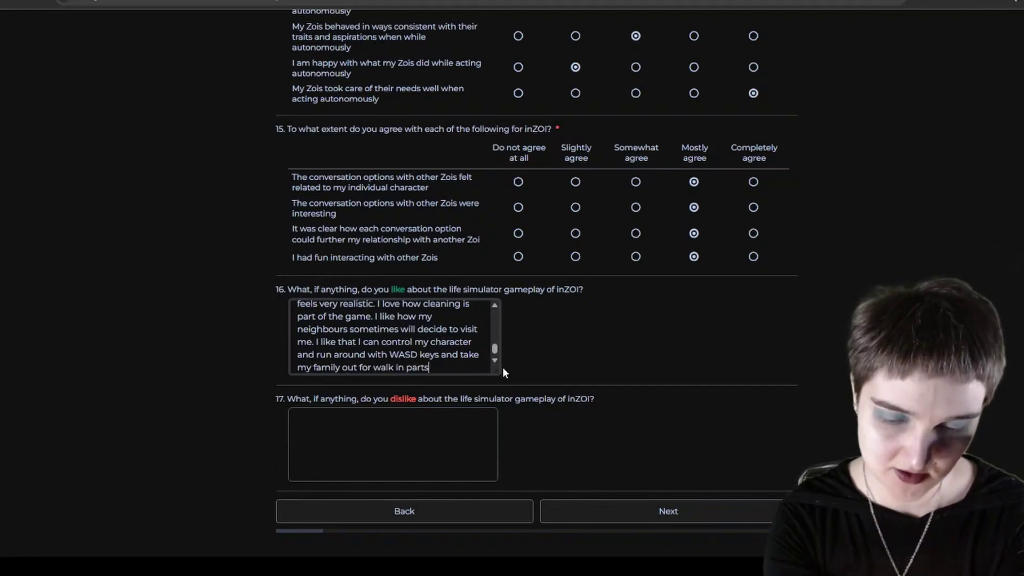
{"action": "type", "text": " and pay ba"}
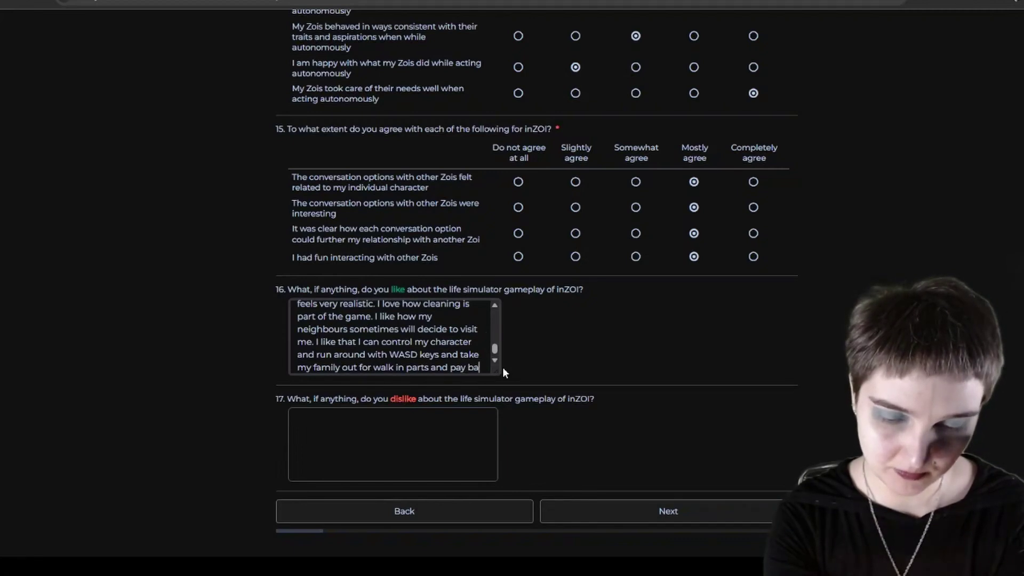
{"action": "type", "text": "ll games and takre"}
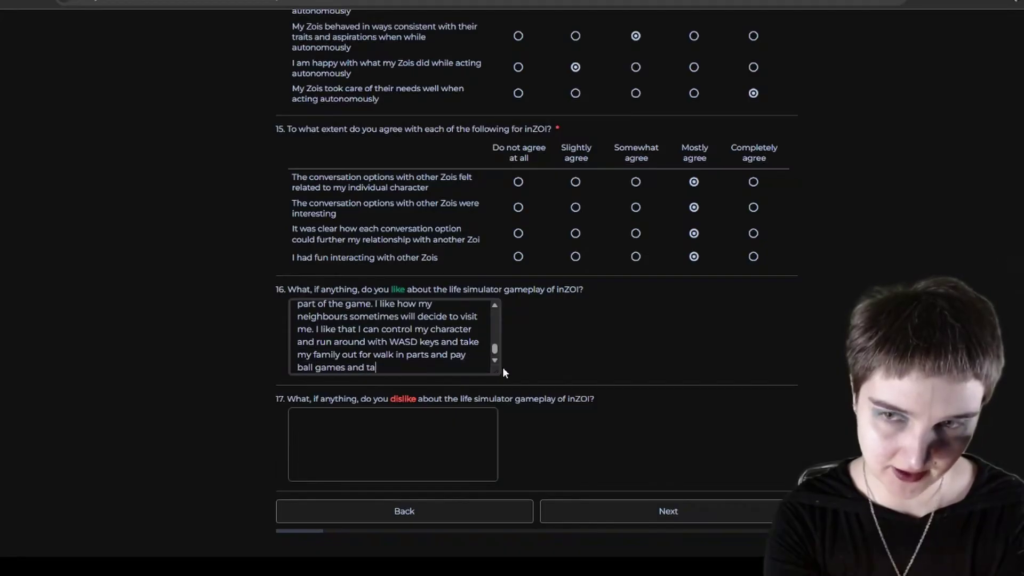
{"action": "key", "text": "BackSpace"}
{"action": "key", "text": "BackSpace"}
{"action": "type", "text": "e c"}
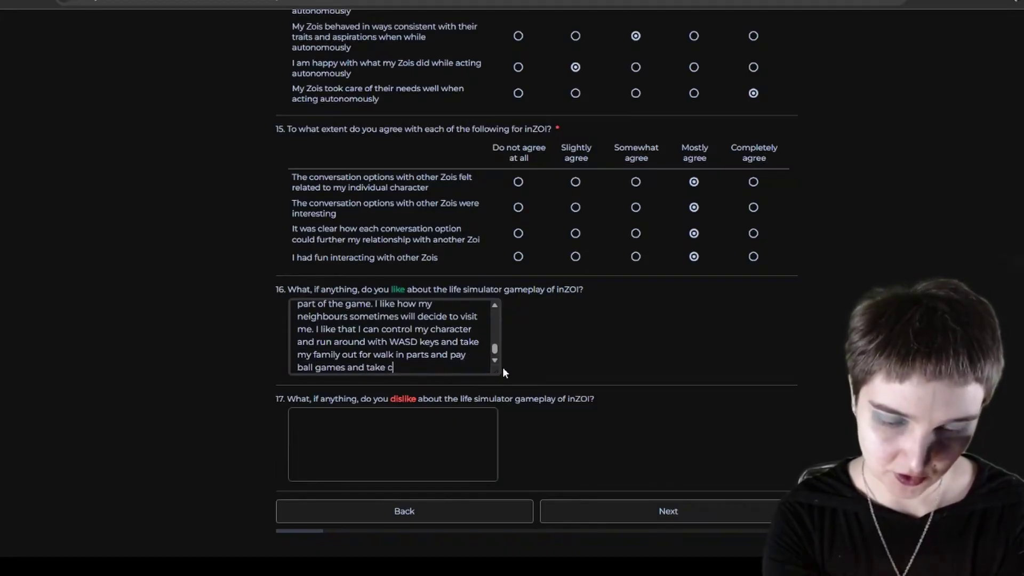
{"action": "type", "text": "ute pictures to"}
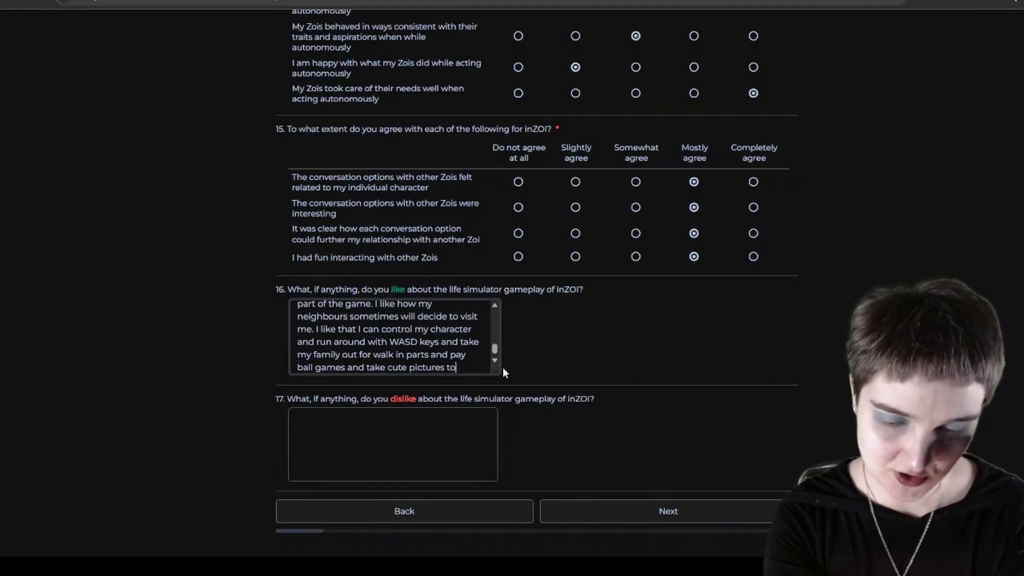
{"action": "type", "text": "gether. T"}
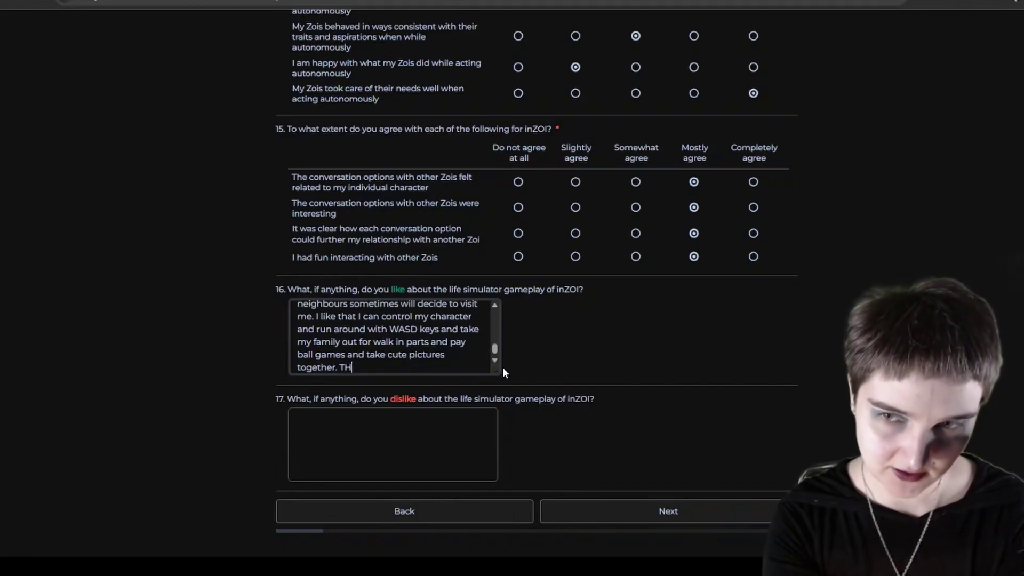
Step: Add the sentence "The scheduled wedding that you can do at the wedding avenue is awesome." to question 16's answer
{"action": "type", "text": "he sc"}
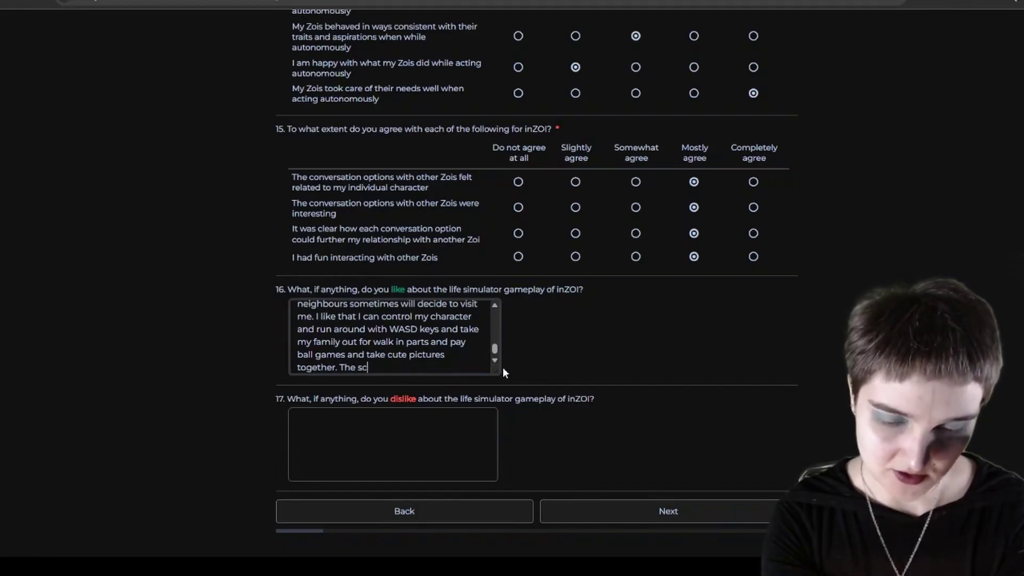
{"action": "type", "text": "heduled v"}
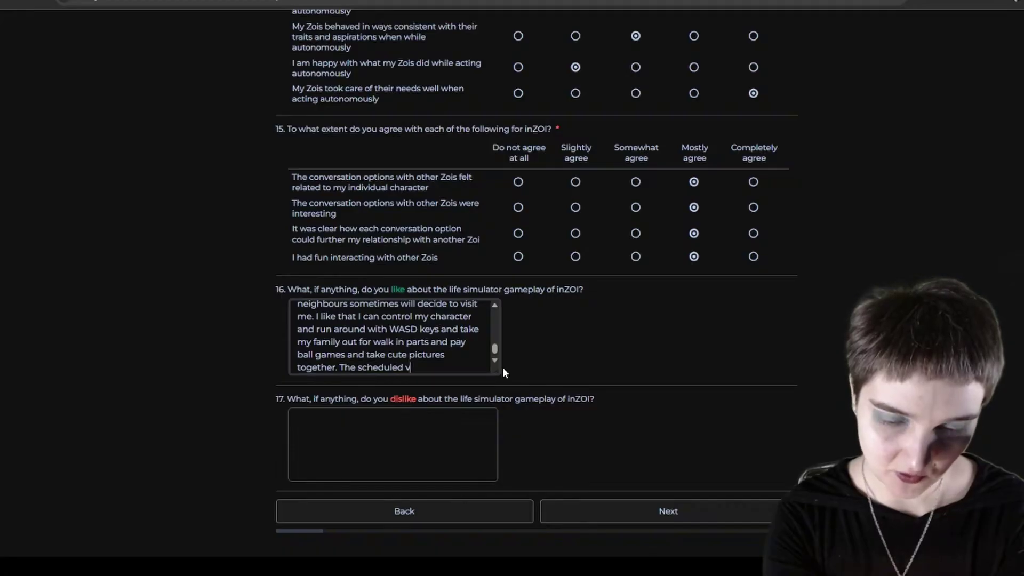
{"action": "key", "text": "BackSpace"}
{"action": "type", "text": "weddi"}
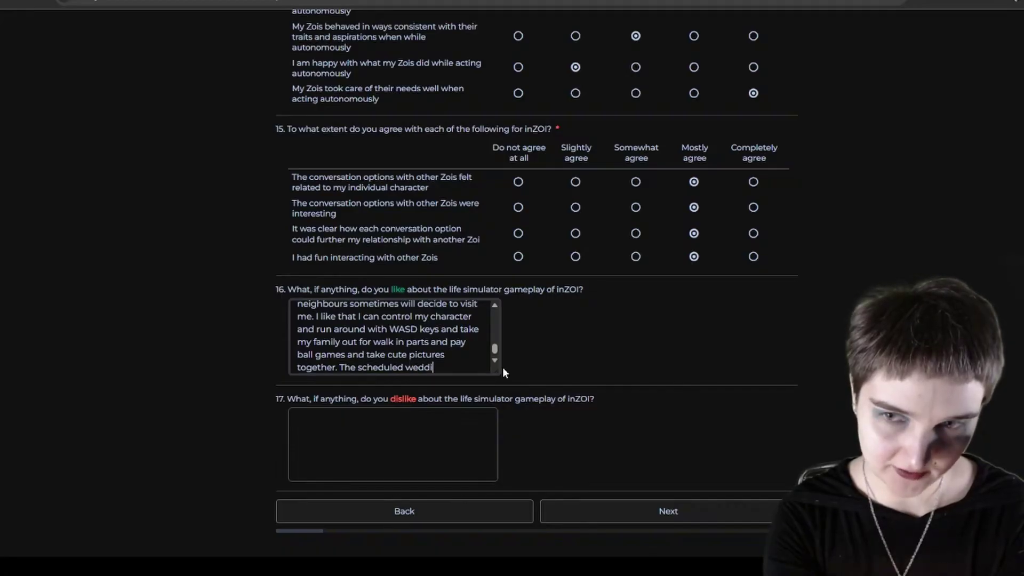
{"action": "type", "text": "ng that you can d"}
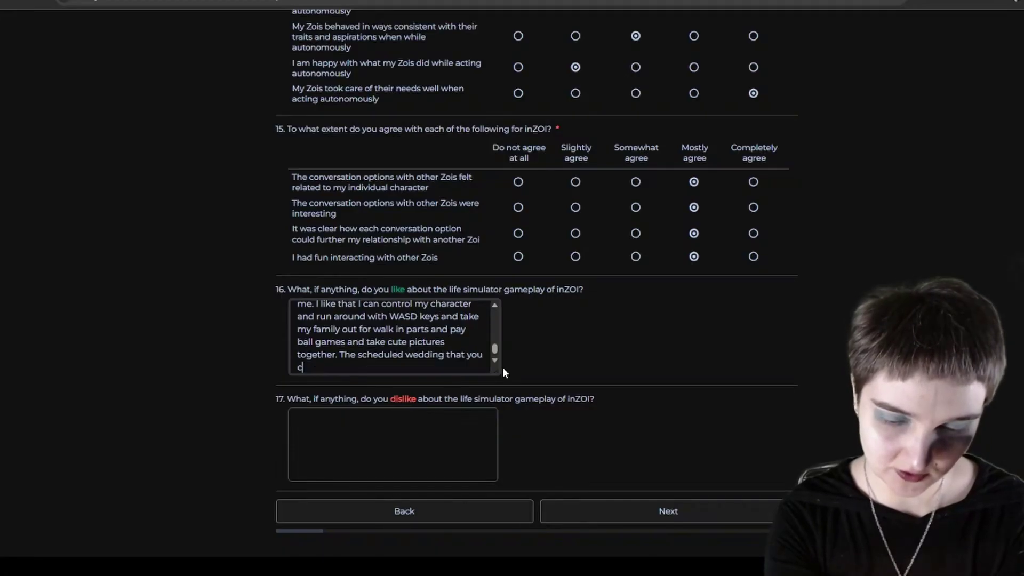
{"action": "type", "text": "o at the w"}
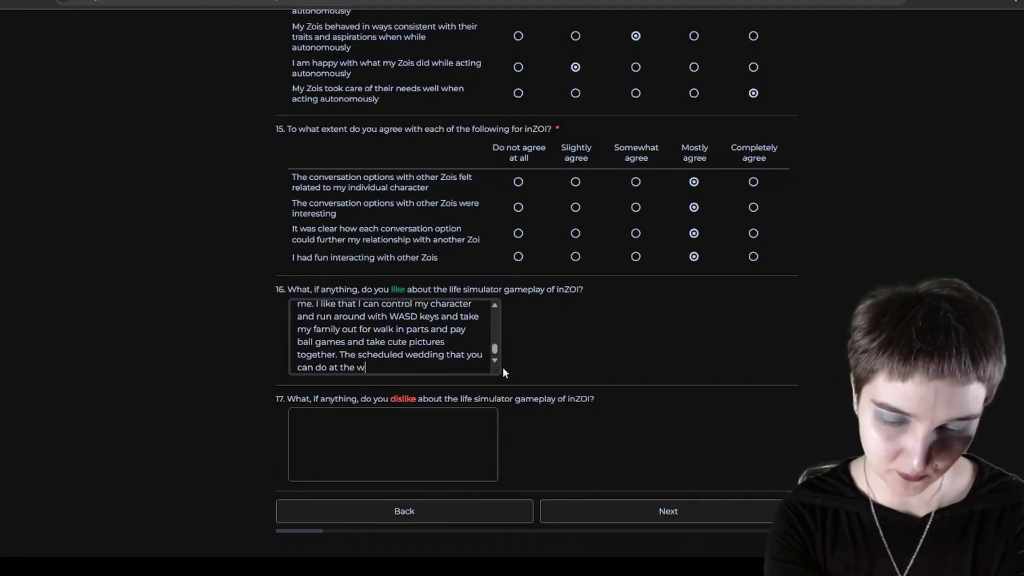
{"action": "type", "text": "edding avenue"}
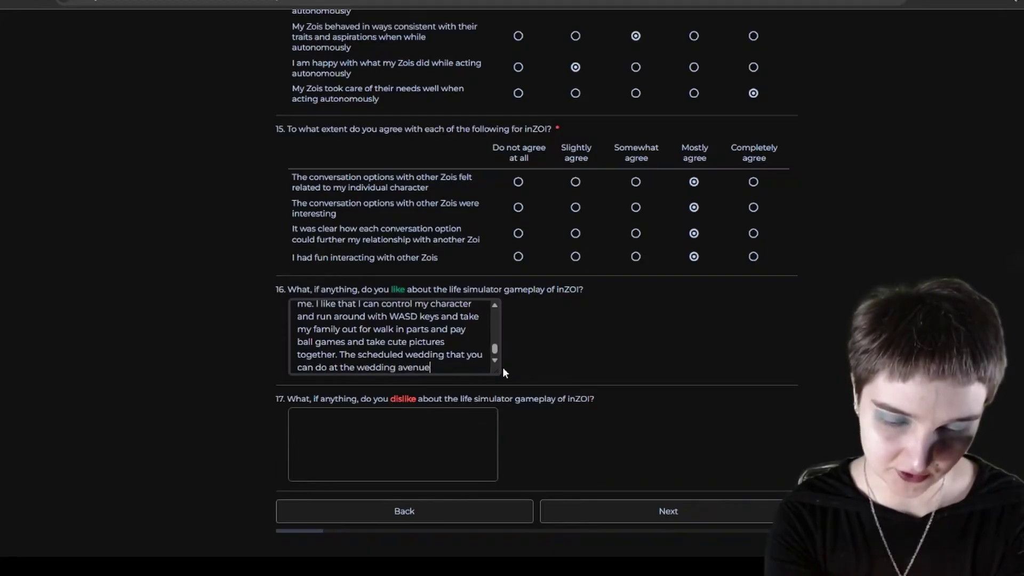
{"action": "type", "text": " is awesome. "}
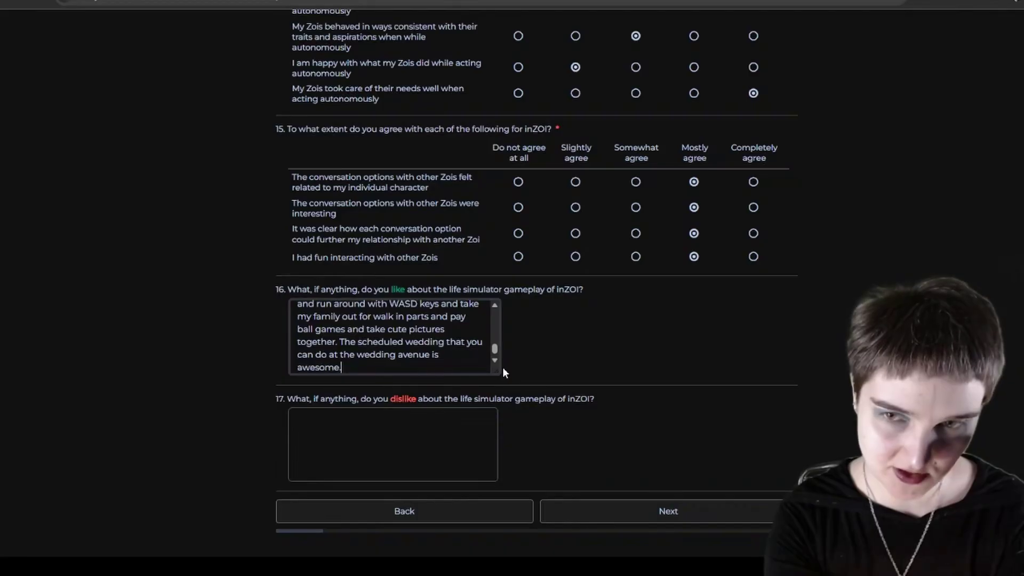
Step: Add the sentence "Newborns look more realistic." to question 16's answer
{"action": "type", "text": "Newb"}
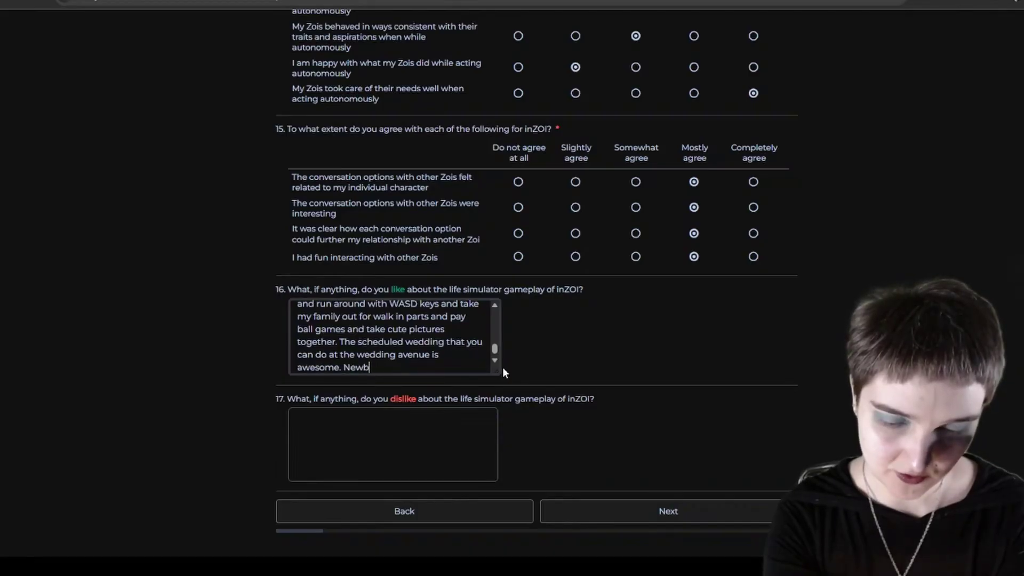
{"action": "type", "text": "orns look"}
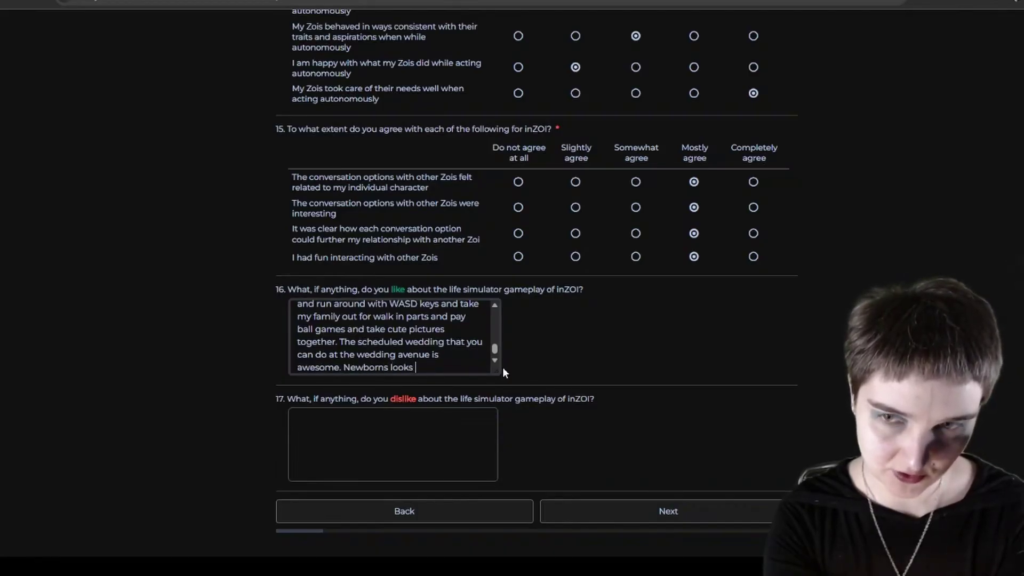
{"action": "type", "text": " more realistic."}
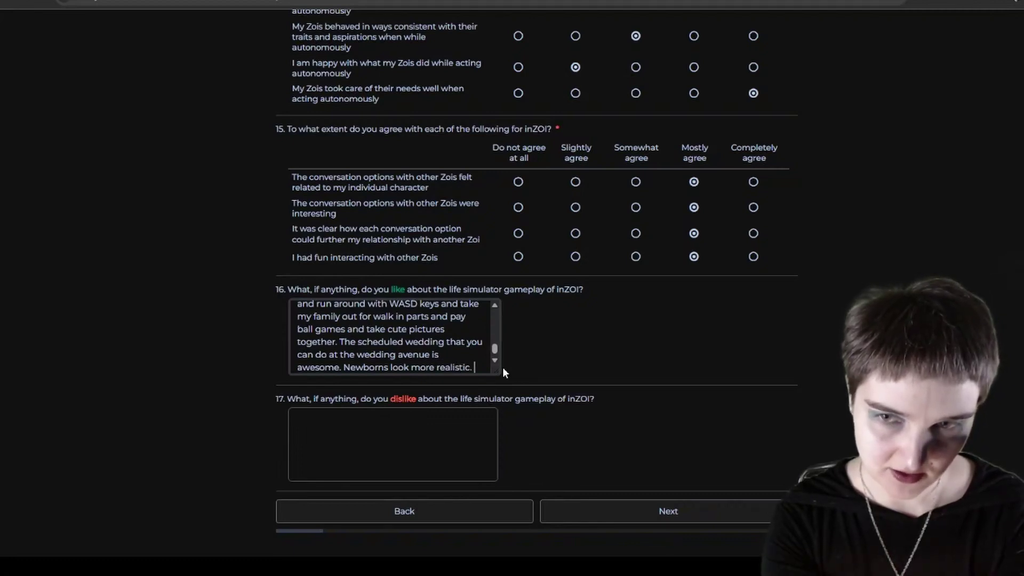
Step: Add "I like family play dynamic, even if it is rough along the edges as it" to question 16's answer
{"action": "type", "text": " I like"}
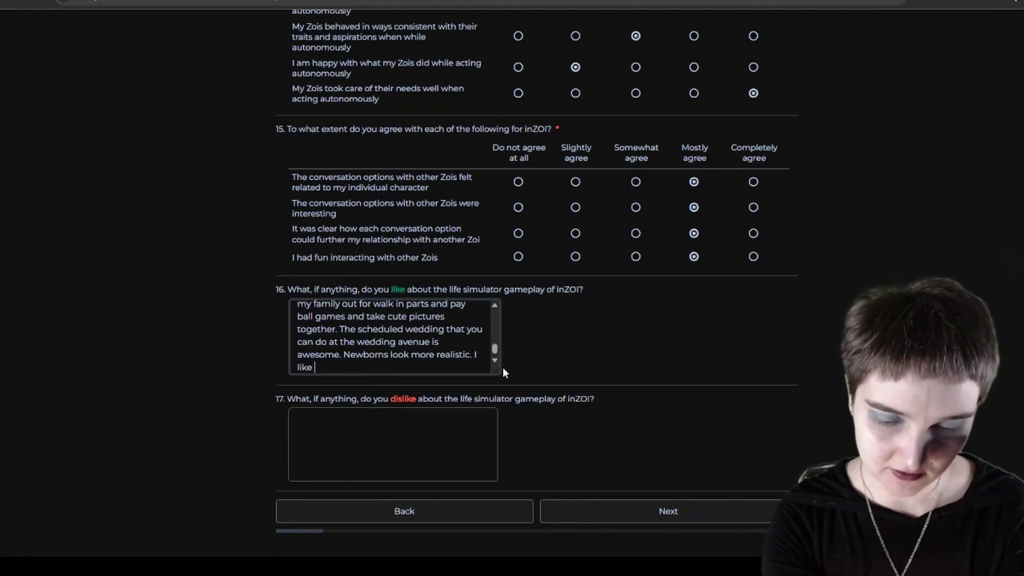
{"action": "type", "text": " family play "}
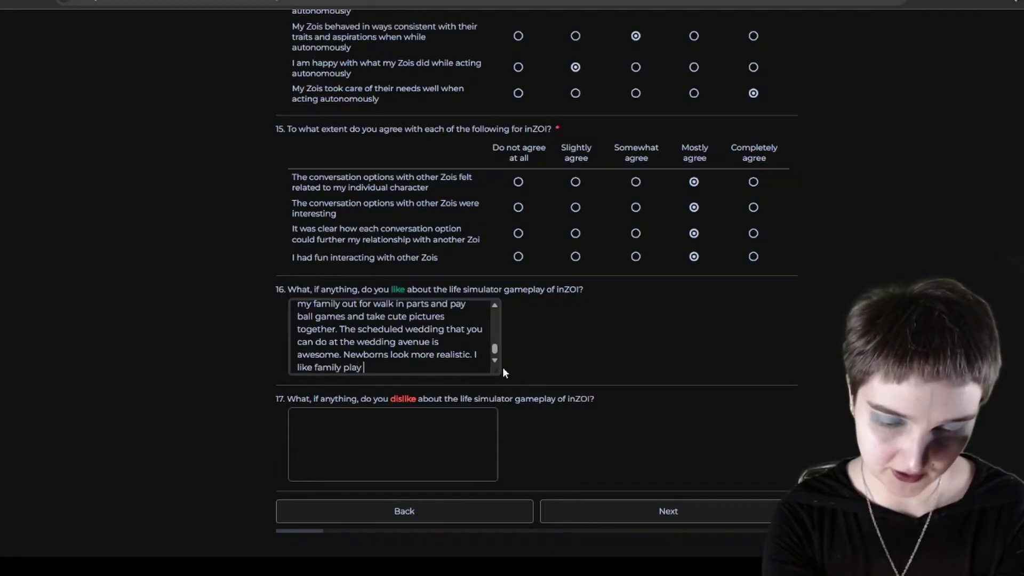
{"action": "type", "text": "dynamic, "}
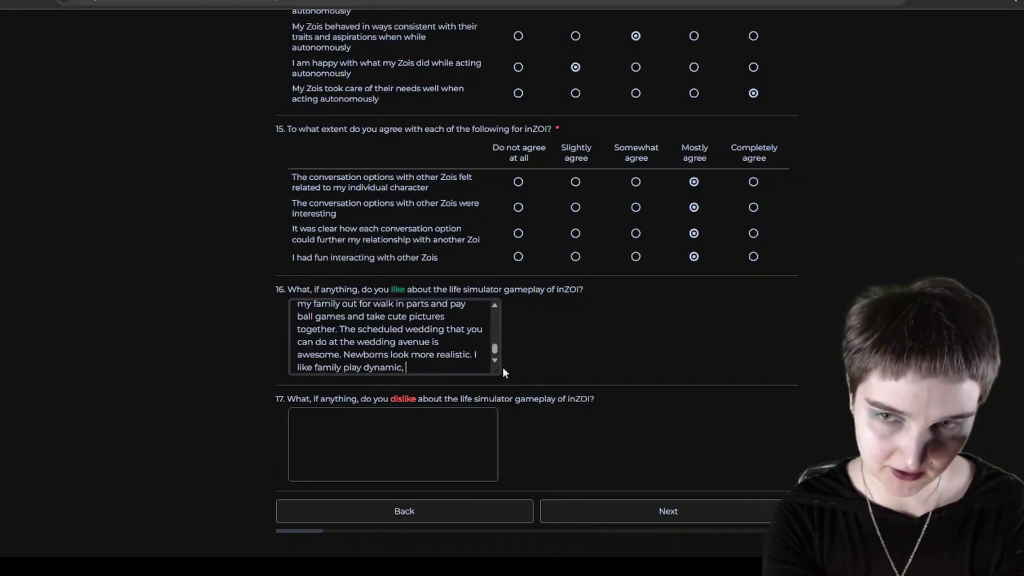
{"action": "type", "text": "even if it is"}
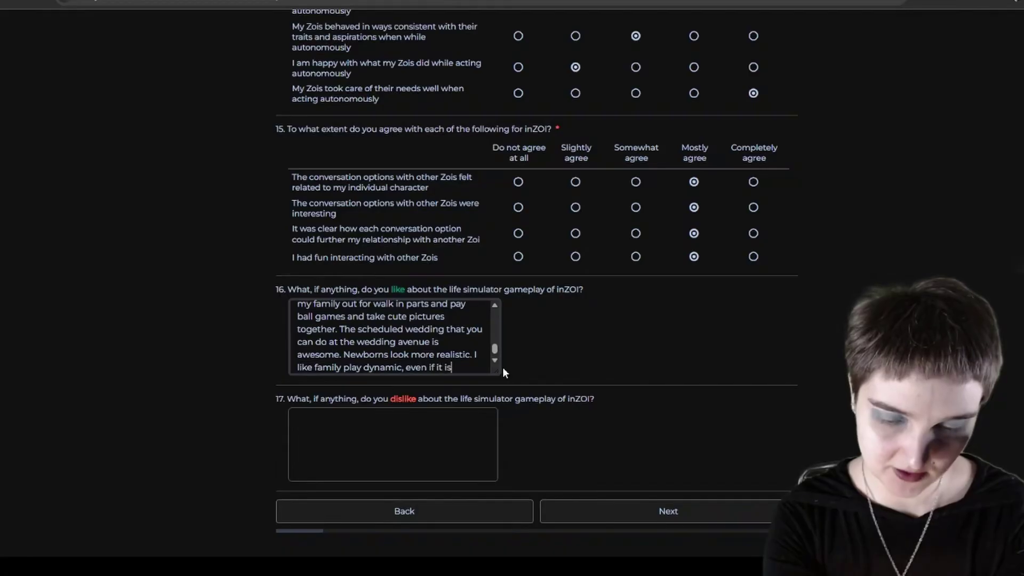
{"action": "type", "text": " rough along th"}
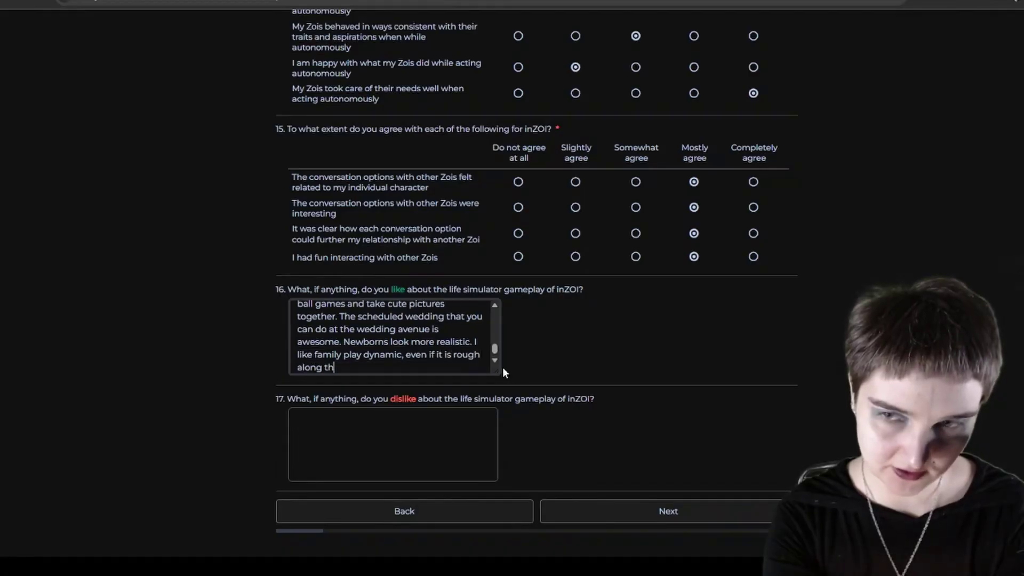
{"action": "type", "text": "e edges as it "}
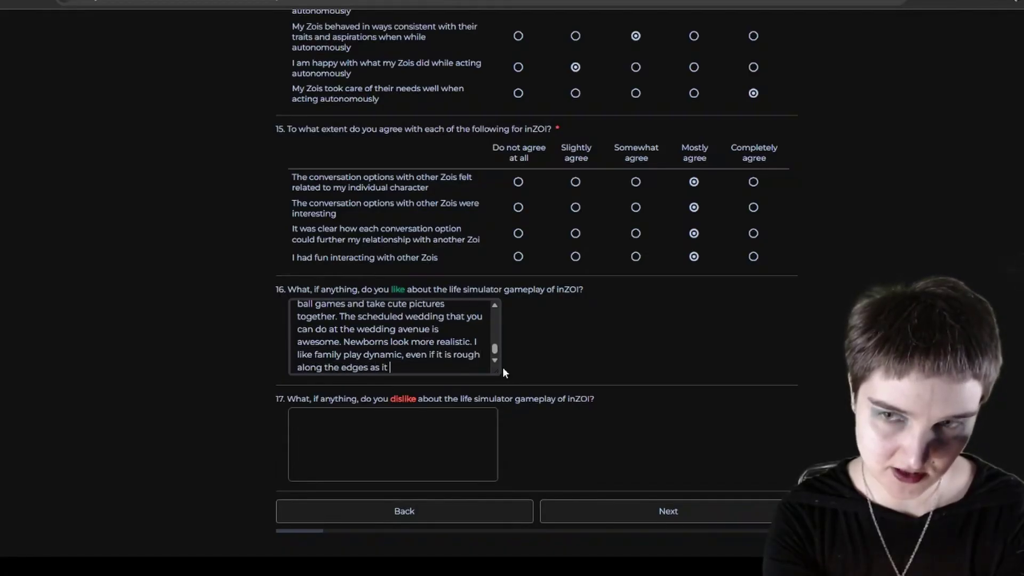
Step: Finish answer 16 with "is much easier to get two zois interacting with another rather than more than two zois interacting with one another."
{"action": "type", "text": "is much easie"}
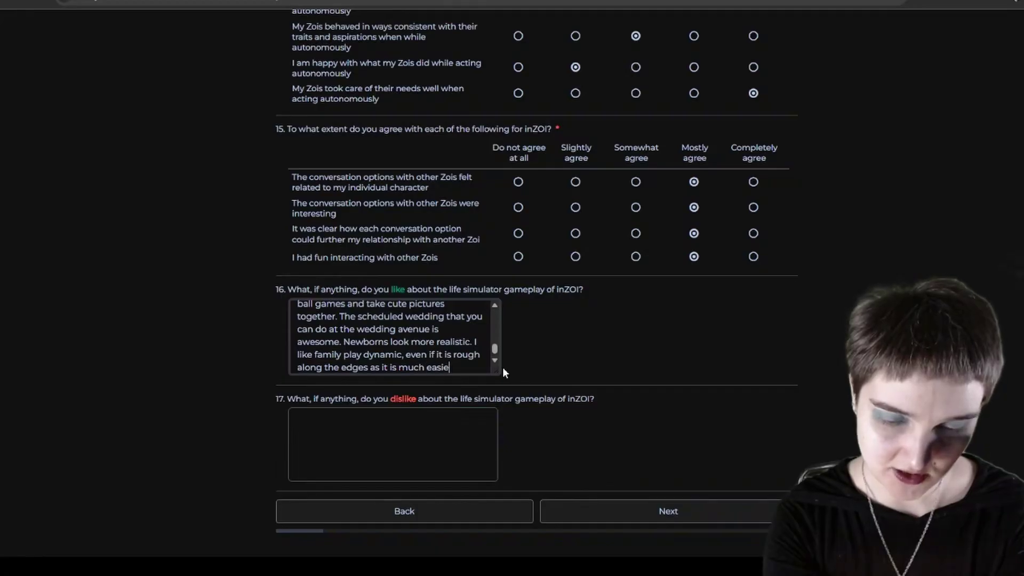
{"action": "type", "text": "r to "}
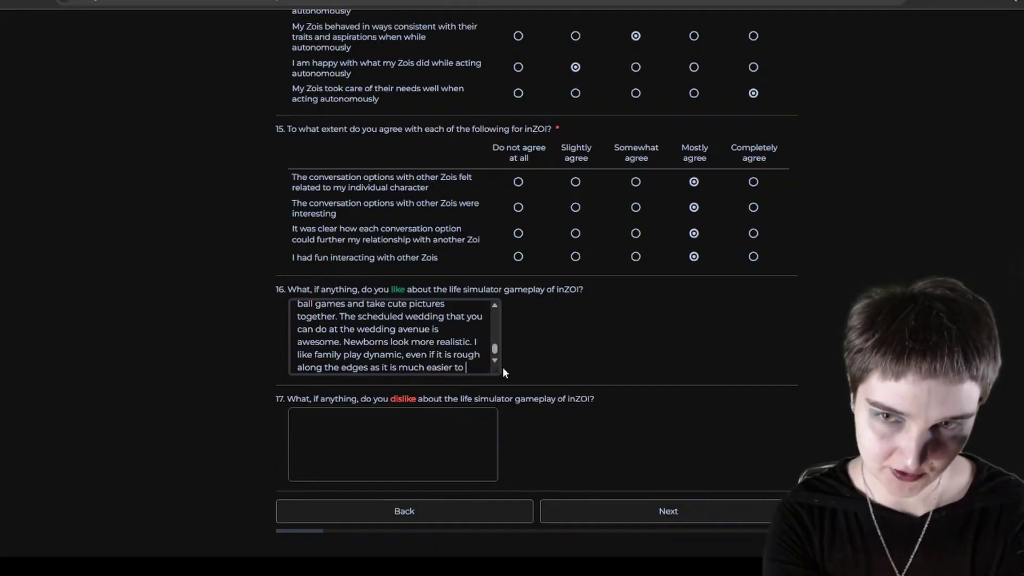
{"action": "type", "text": "get two zoi"}
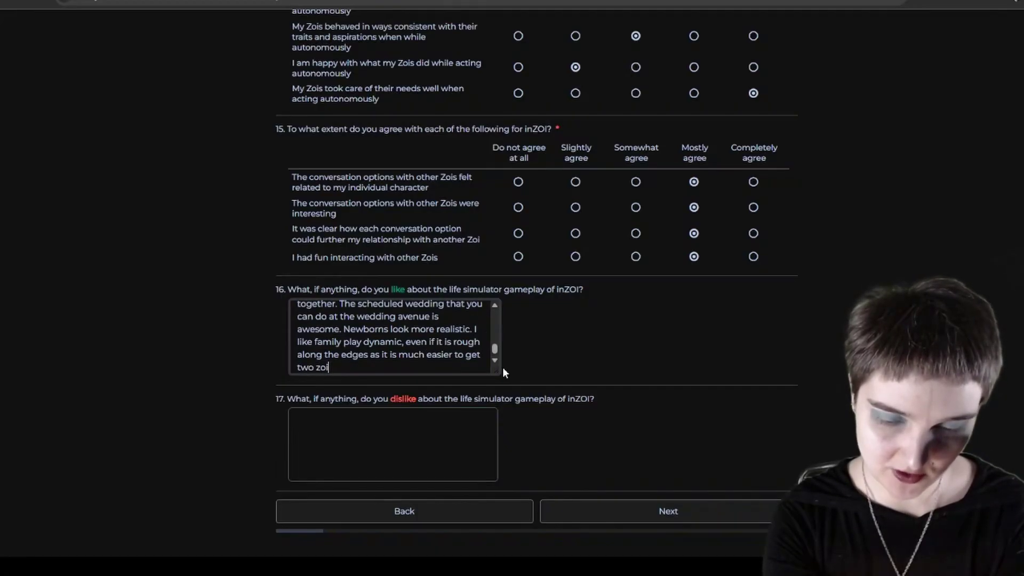
{"action": "type", "text": "s interacting "}
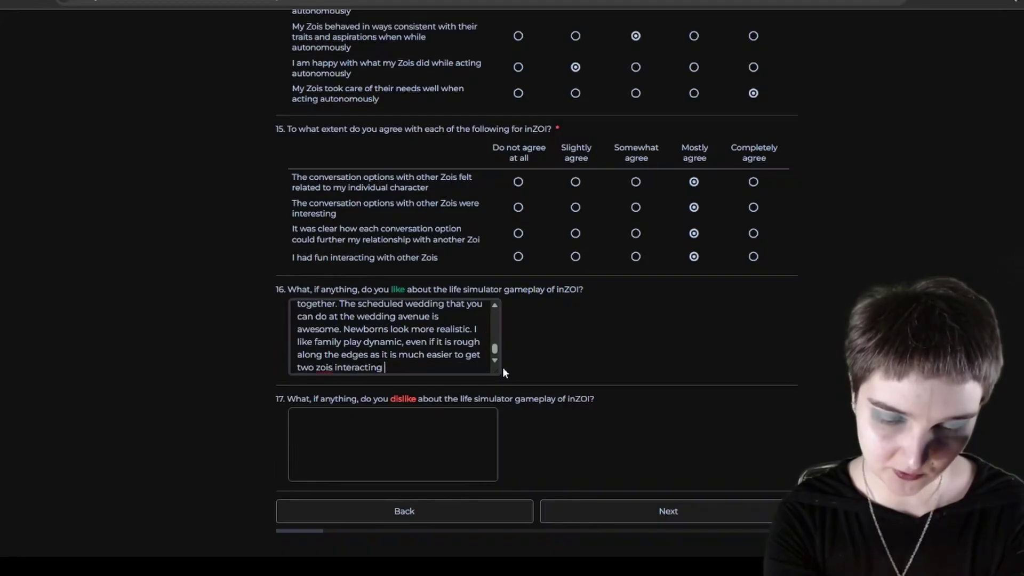
{"action": "type", "text": "with another r"}
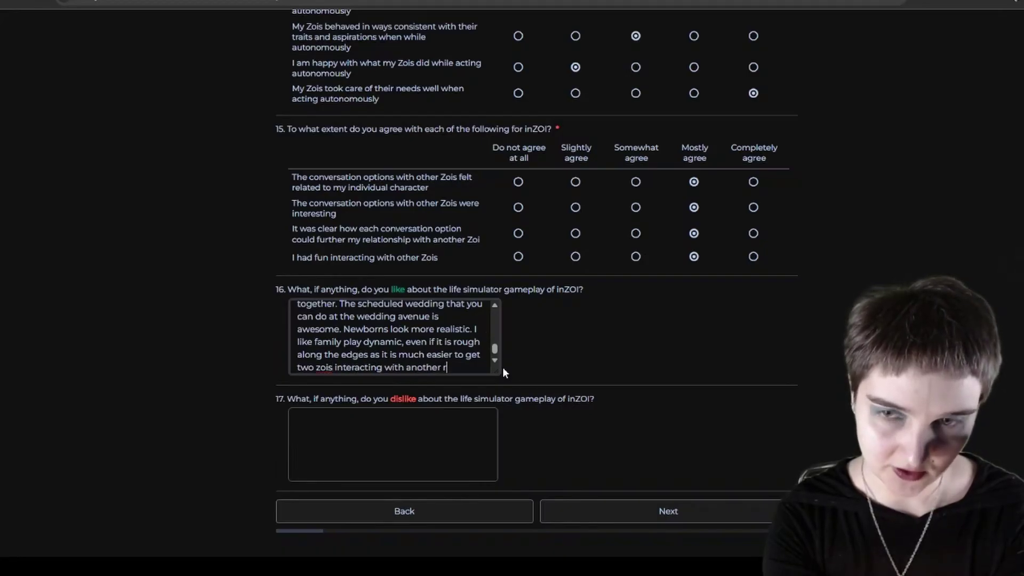
{"action": "type", "text": "ather "}
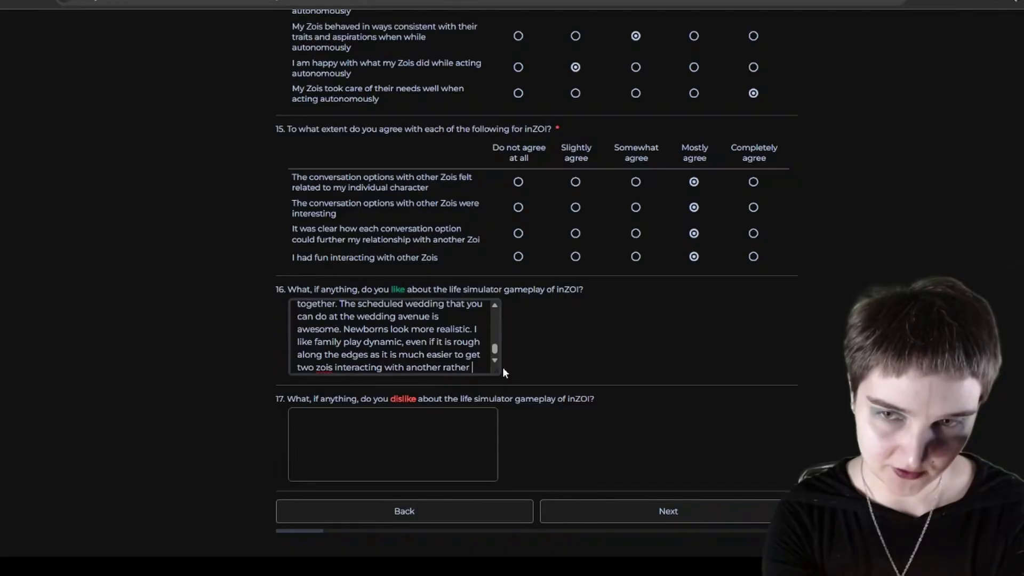
{"action": "type", "text": "than more t"}
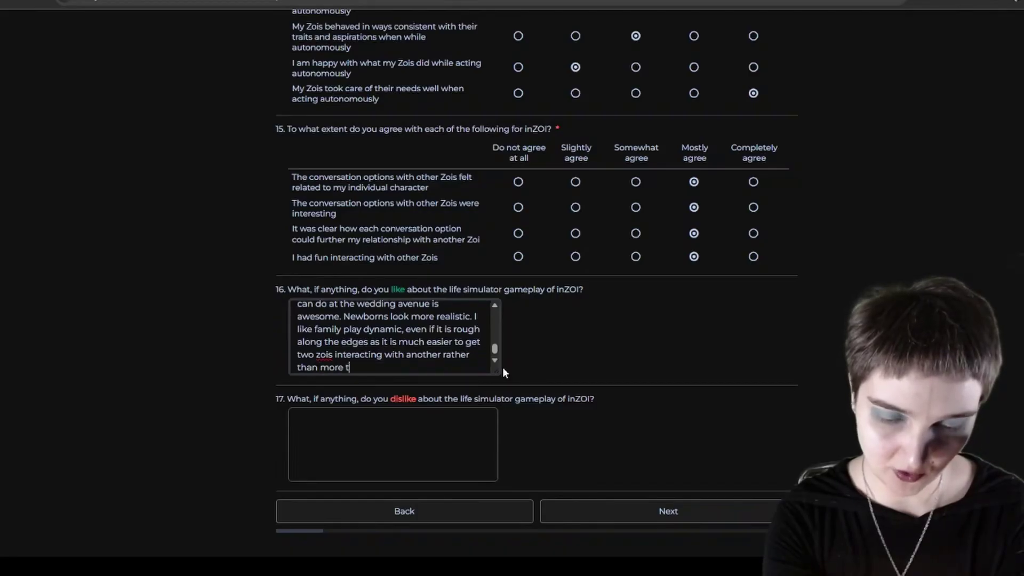
{"action": "type", "text": "han two zois"}
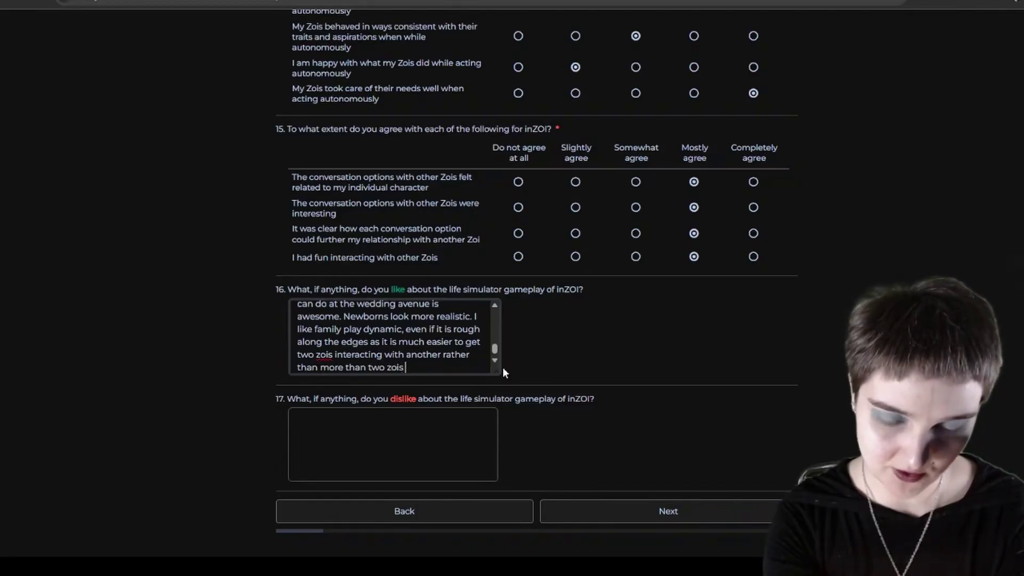
{"action": "type", "text": " interacting wit"}
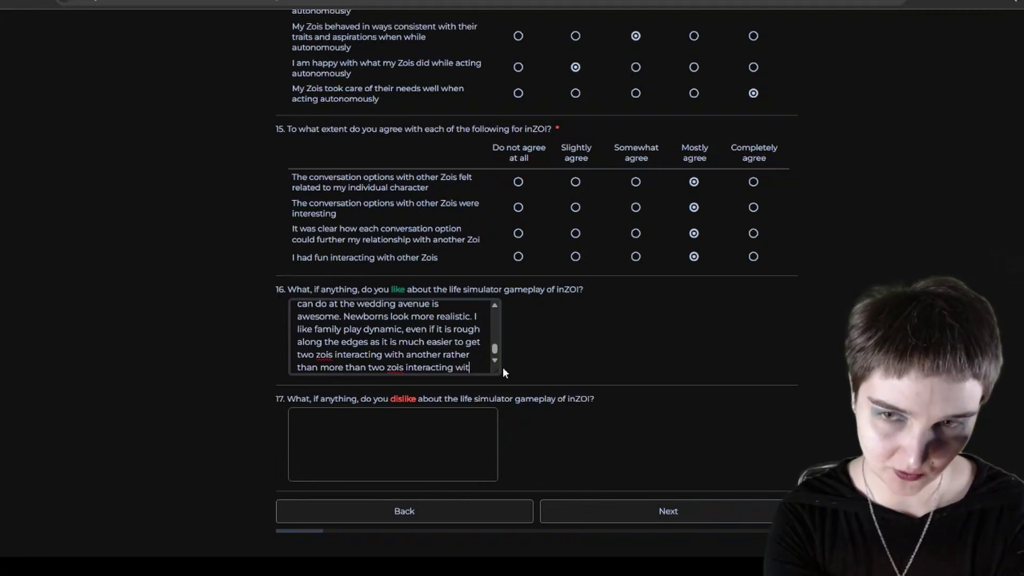
{"action": "type", "text": "h one another."}
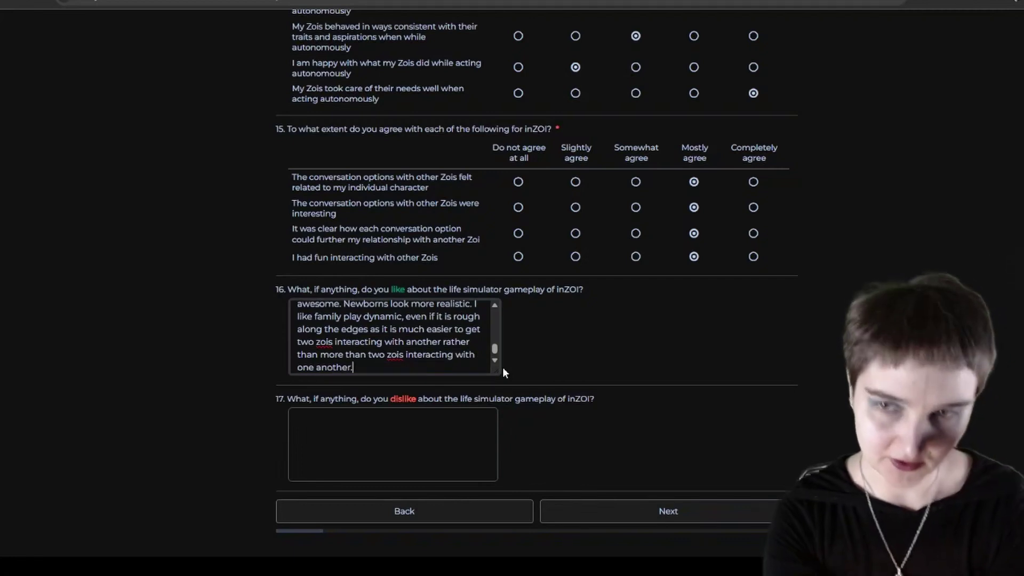
Step: Start answer 17 with "They can not multitask really, so eating a family dinner is done in dead silence which is a bit uncomfortable." and a blank line
{"action": "left_click", "coordinate": [406, 434]}
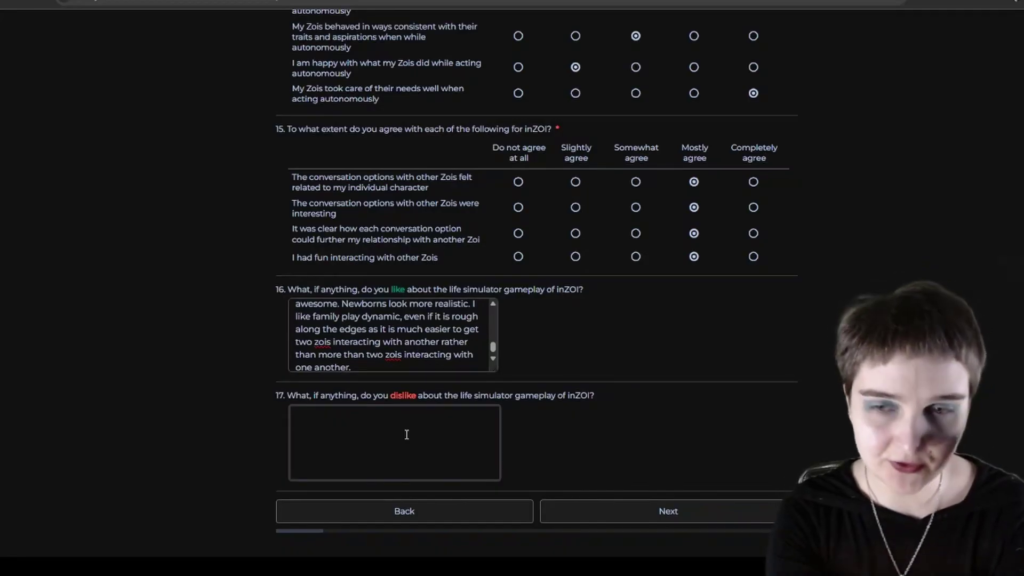
{"action": "type", "text": "They can n"}
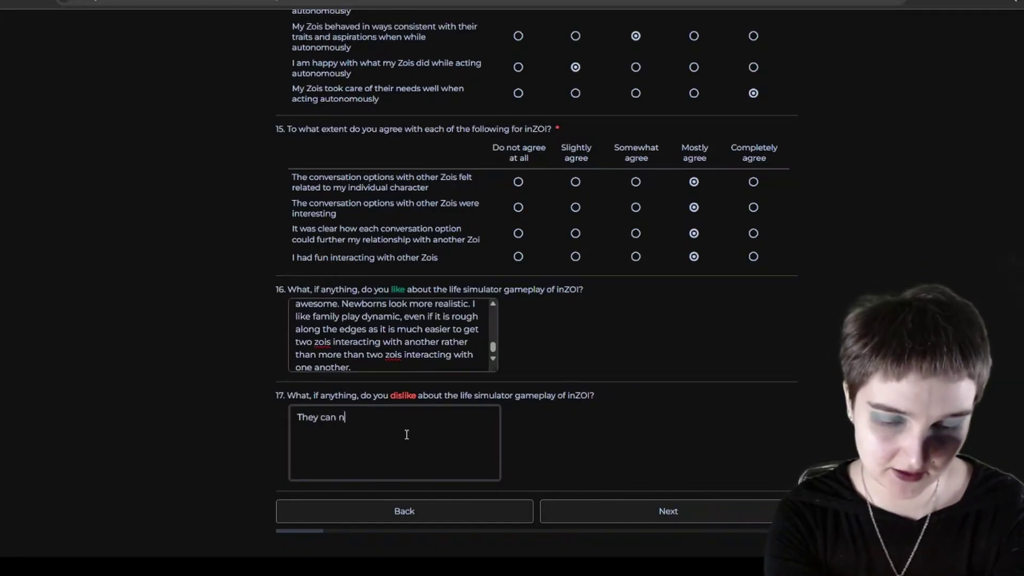
{"action": "type", "text": "ot multitask"}
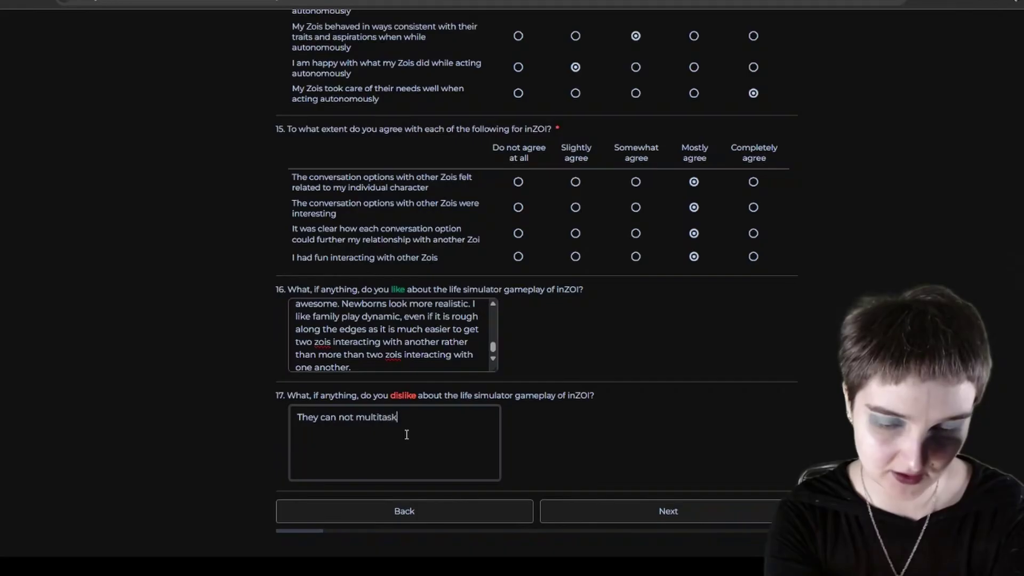
{"action": "type", "text": " really, so eat"}
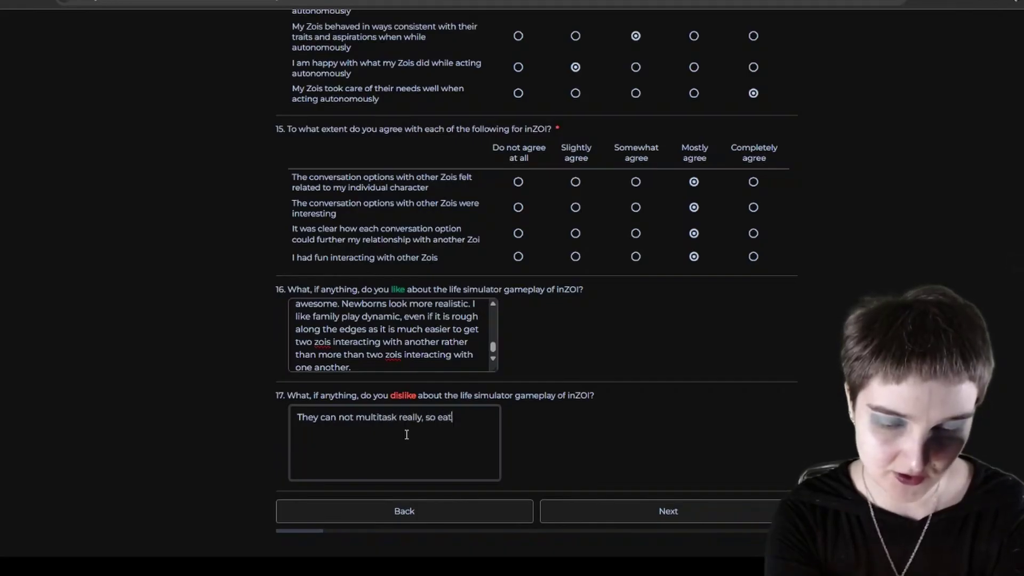
{"action": "type", "text": "ing a family di"}
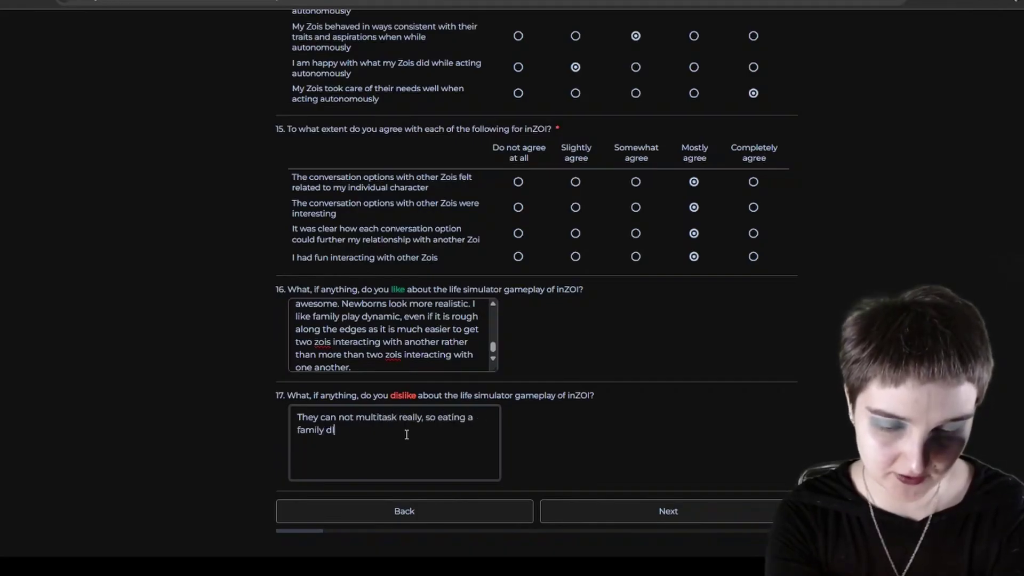
{"action": "type", "text": "nner is done"}
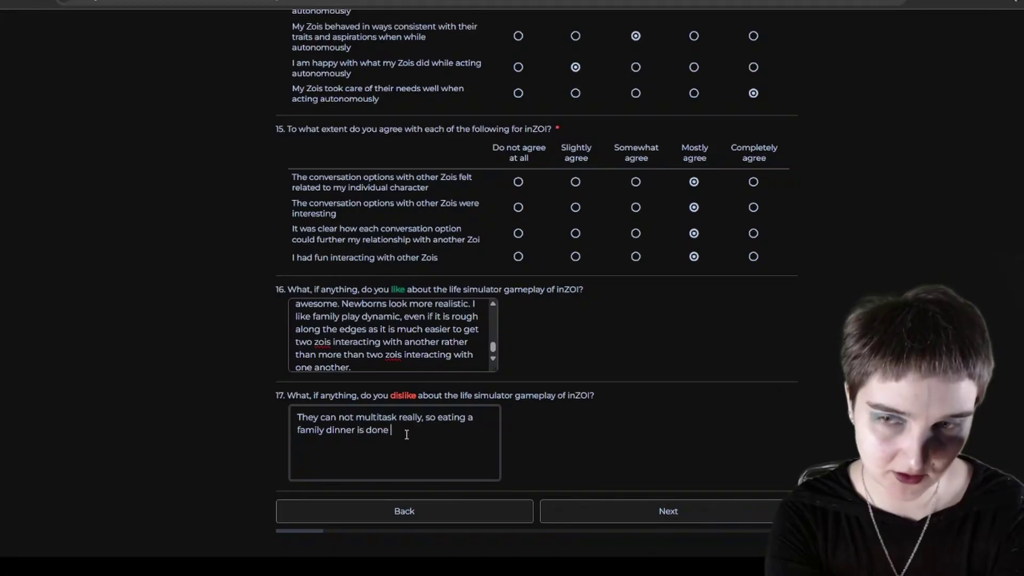
{"action": "type", "text": " in dead silen"}
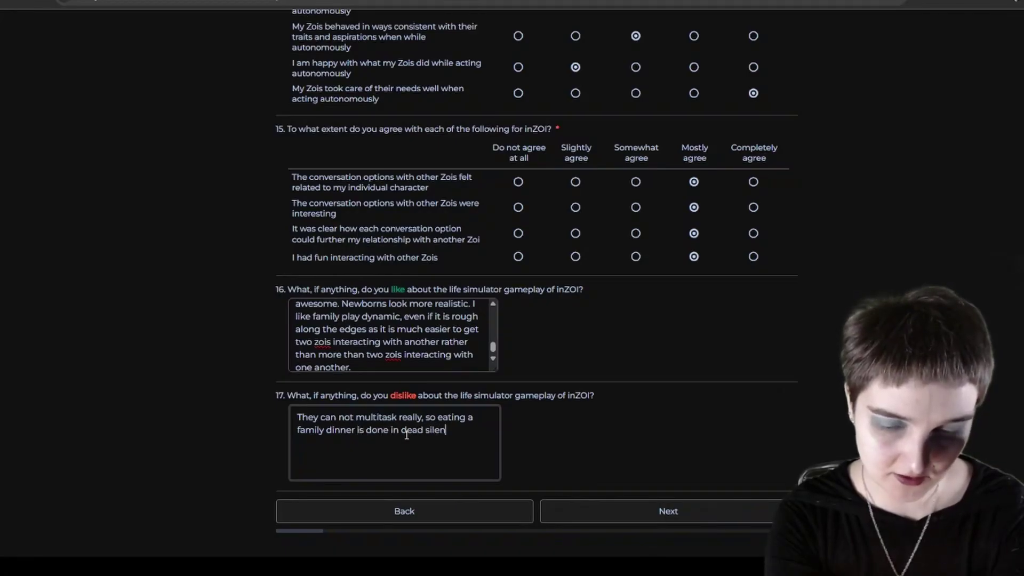
{"action": "type", "text": "ce which is a"}
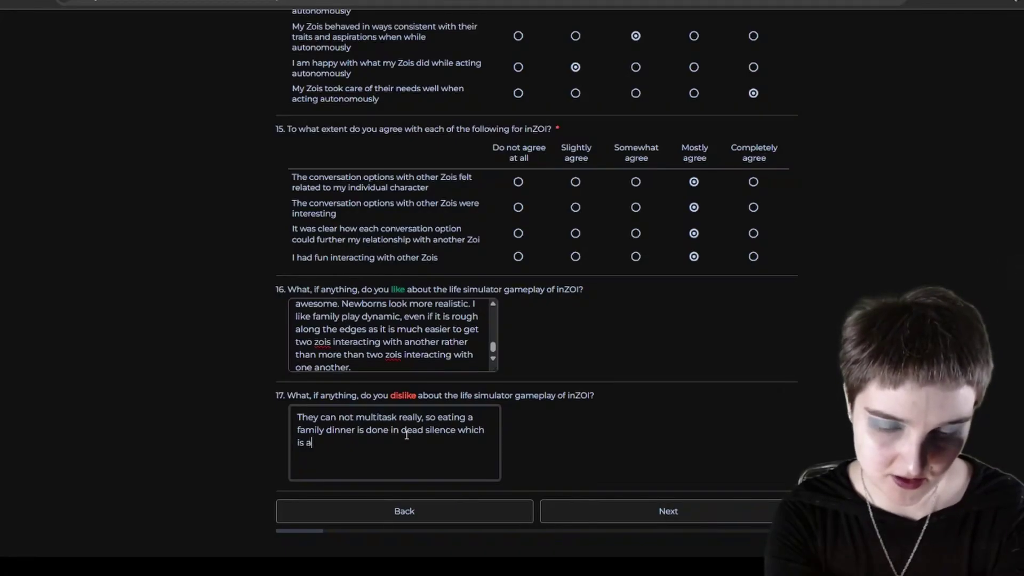
{"action": "type", "text": " bit uncomfort"}
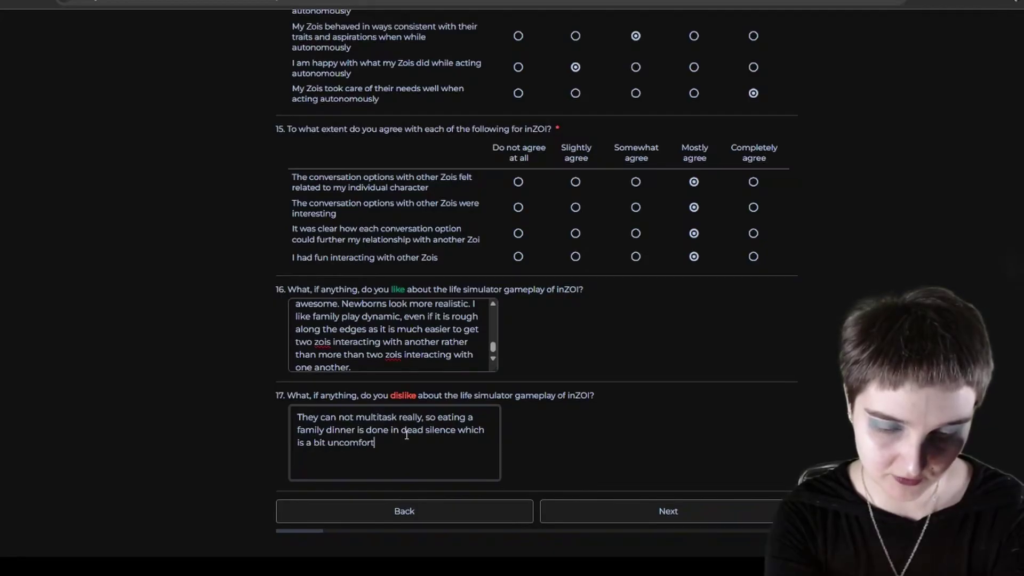
{"action": "type", "text": "able."}
{"action": "key", "text": "Return"}
{"action": "key", "text": "Return"}
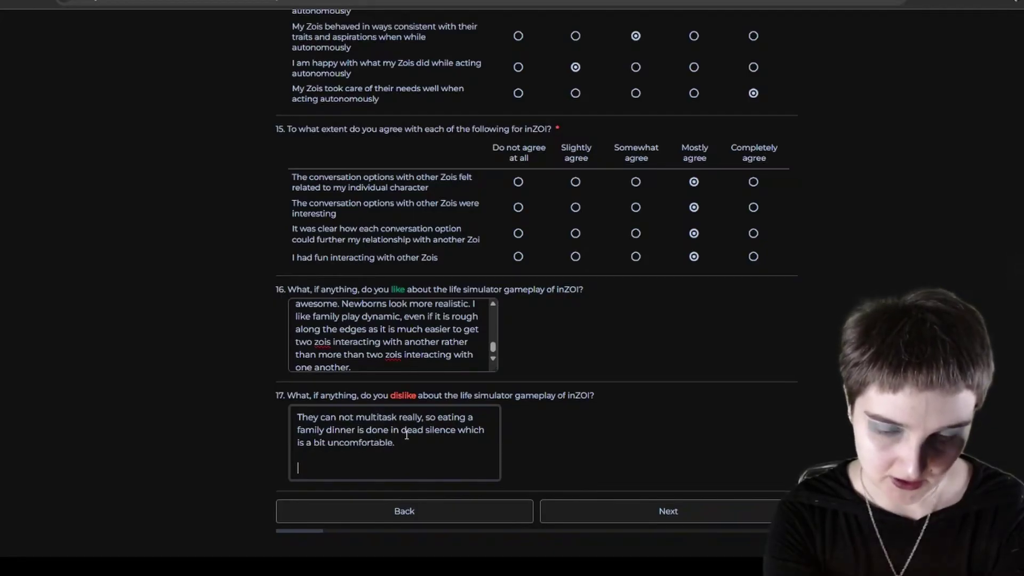
Step: Add "Group means as such are not a thing outside of like 3 options where you can make" to question 17's answer
{"action": "type", "text": "Group means a"}
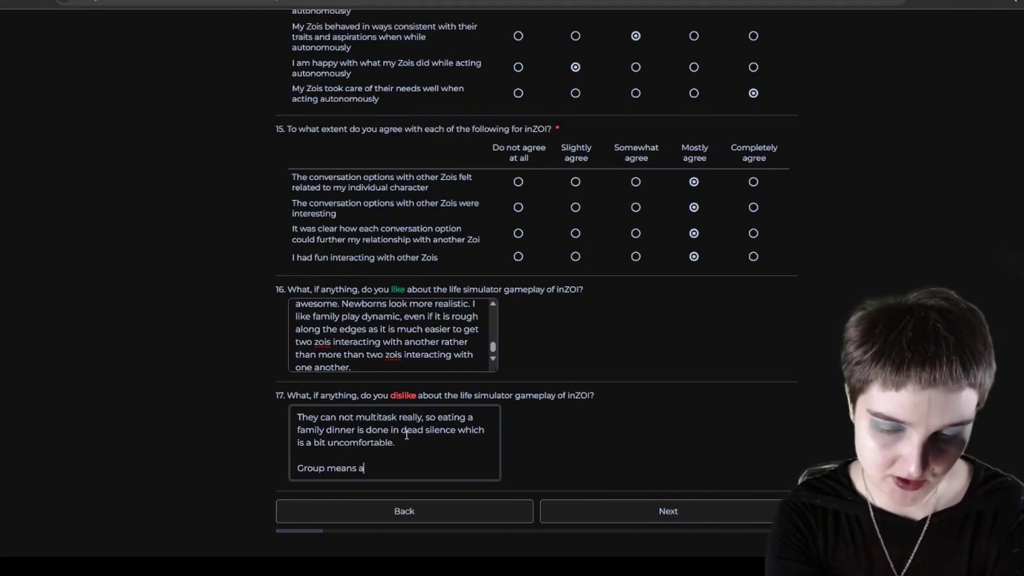
{"action": "type", "text": "s such are not a"}
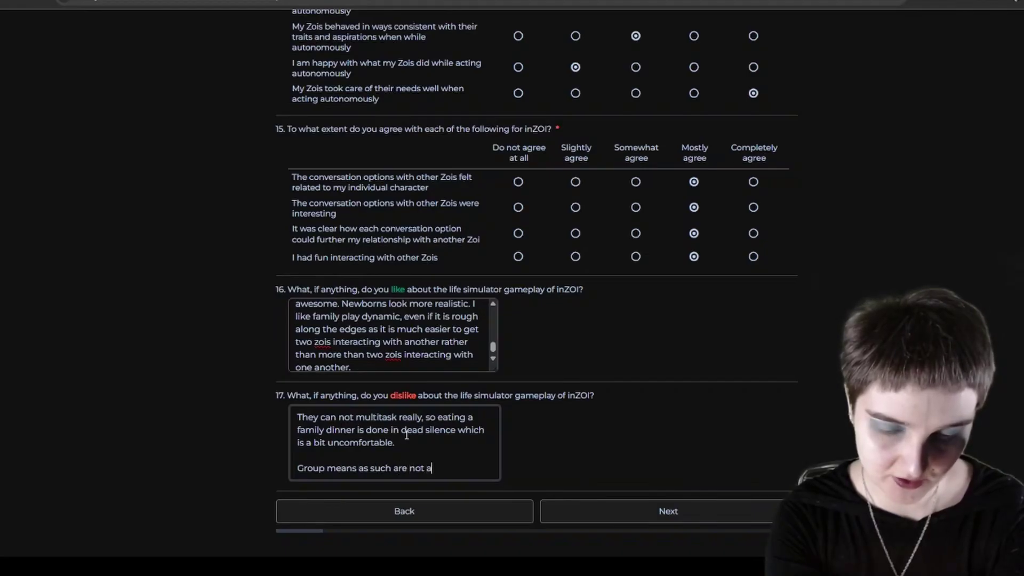
{"action": "type", "text": " thing outside of"}
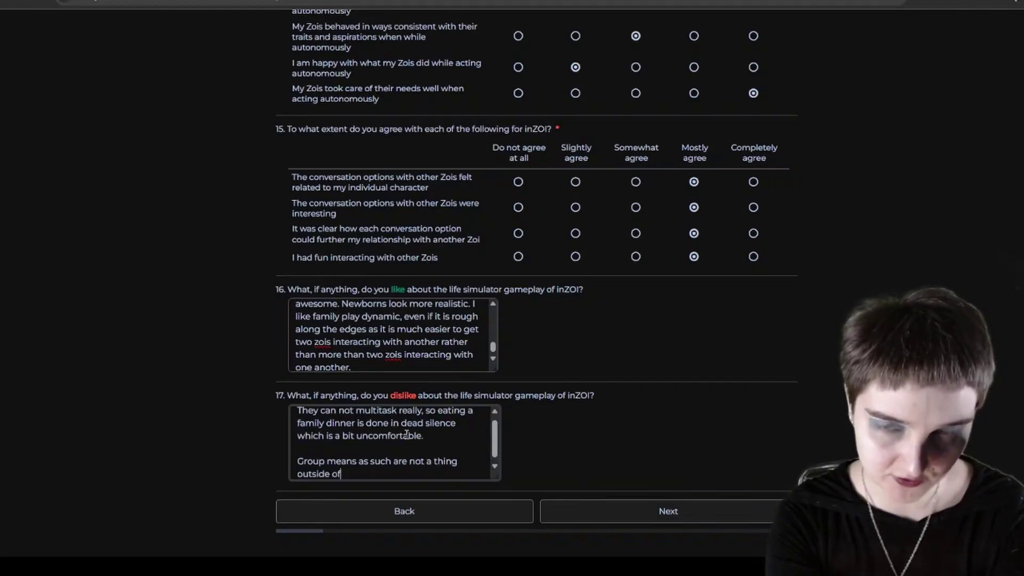
{"action": "type", "text": " like 3 "}
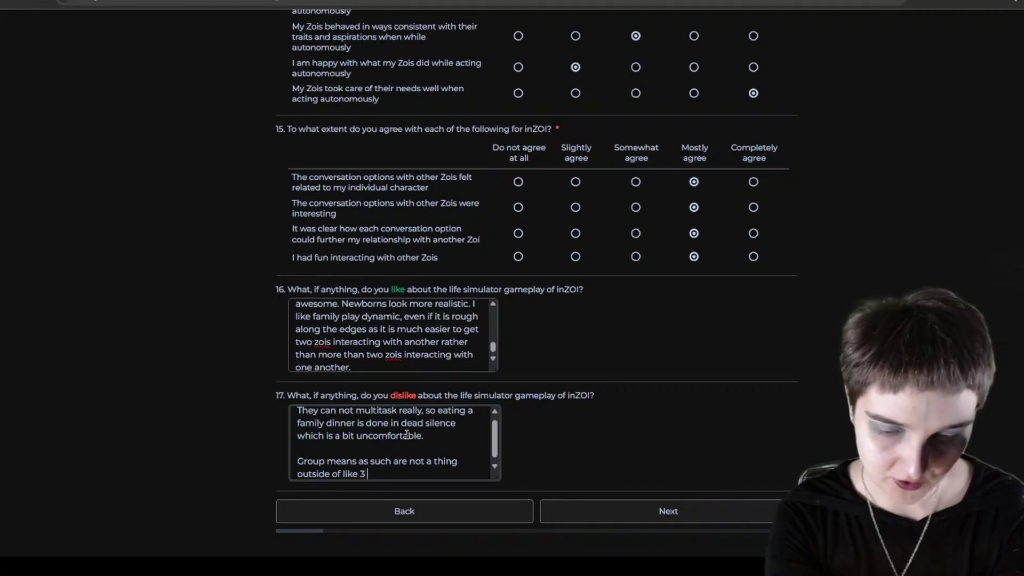
{"action": "type", "text": "options wher"}
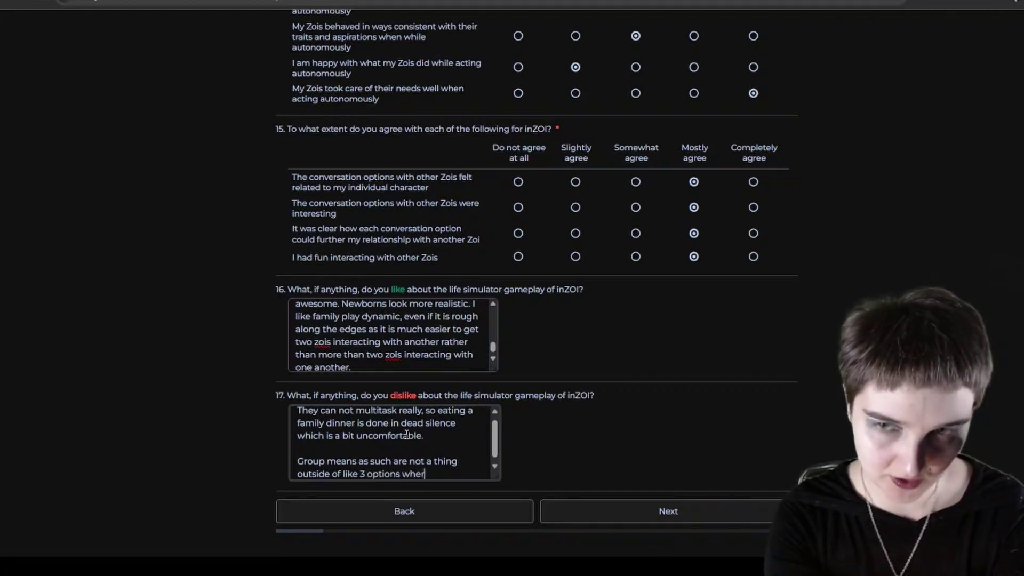
{"action": "type", "text": "e you can make "}
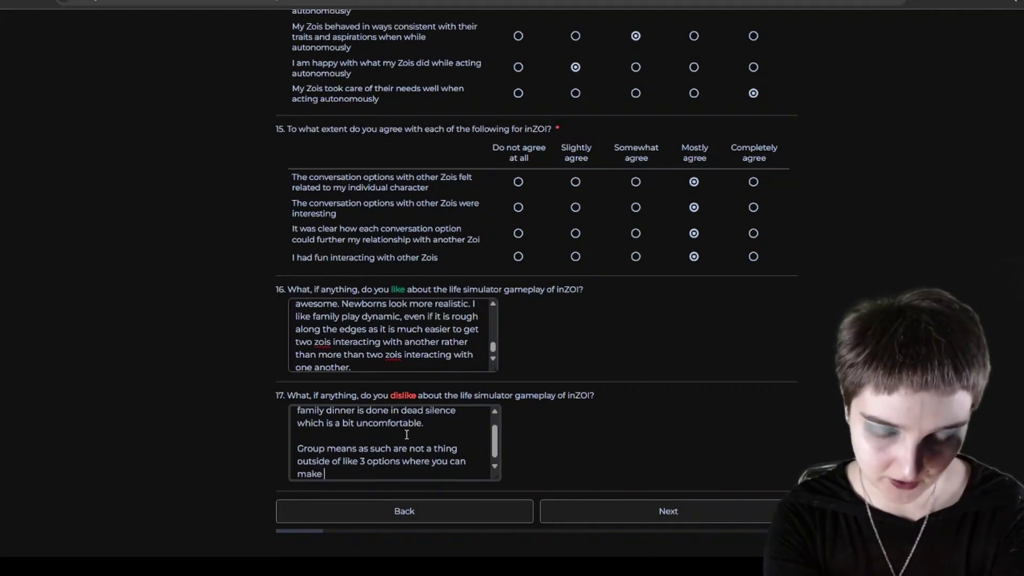
Step: Continue answer 17 with "a portion of 4 (not more, not less), they will clean up the leftovers when they're done eating." and a blank line
{"action": "type", "text": "a portion o"}
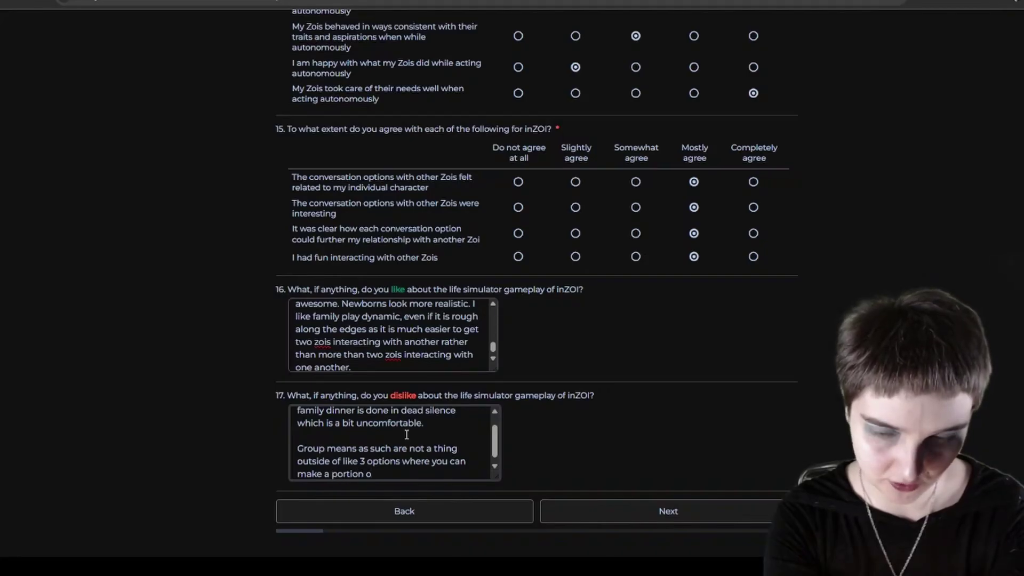
{"action": "type", "text": "f 4 (not m"}
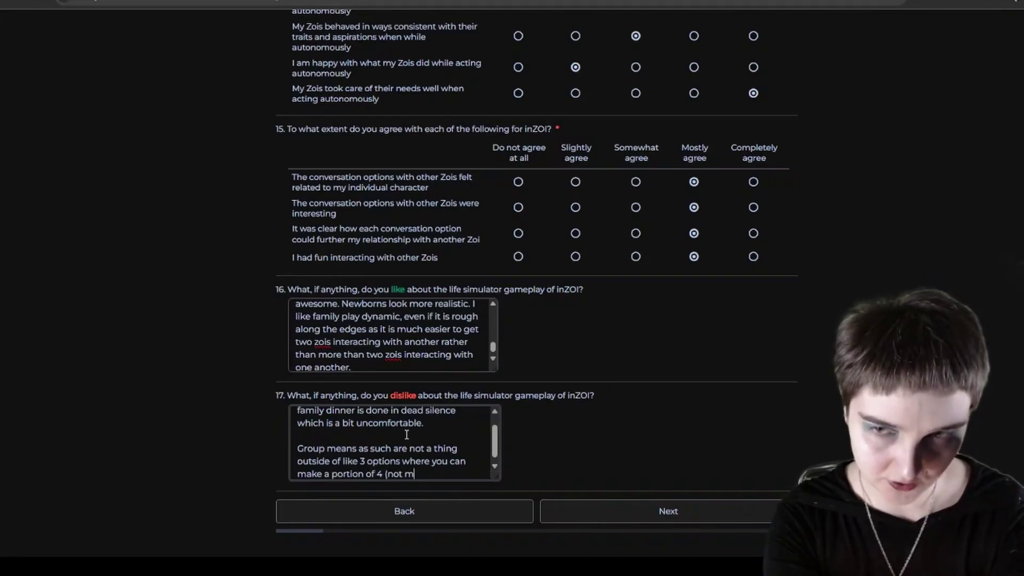
{"action": "type", "text": "ore, not less"}
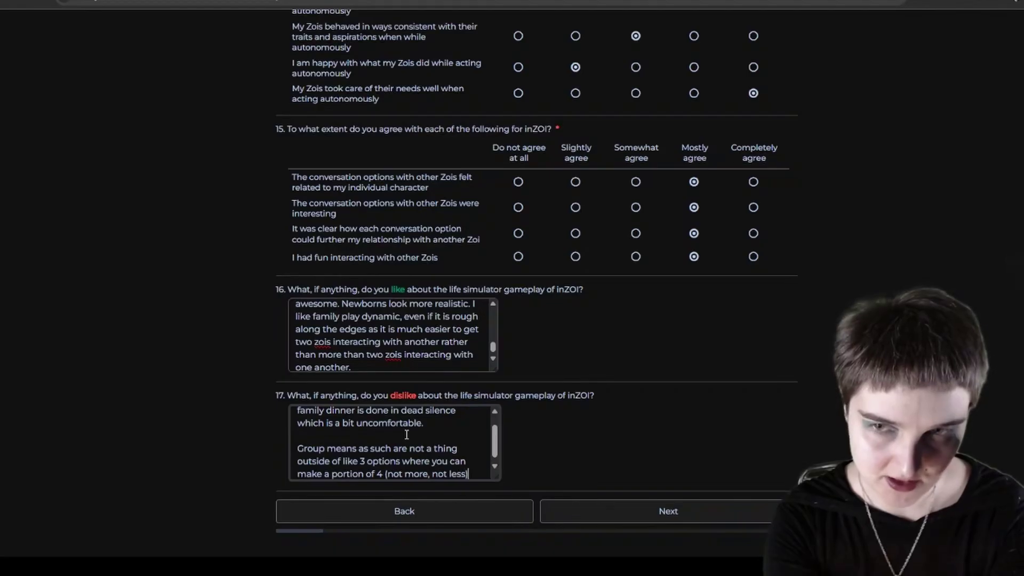
{"action": "type", "text": "), the"}
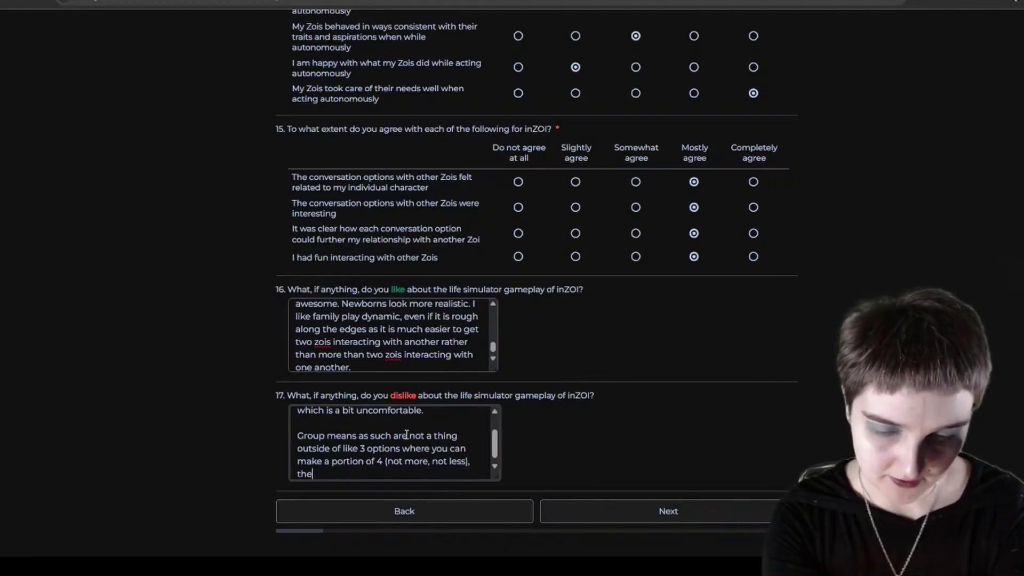
{"action": "type", "text": "y will clean up t"}
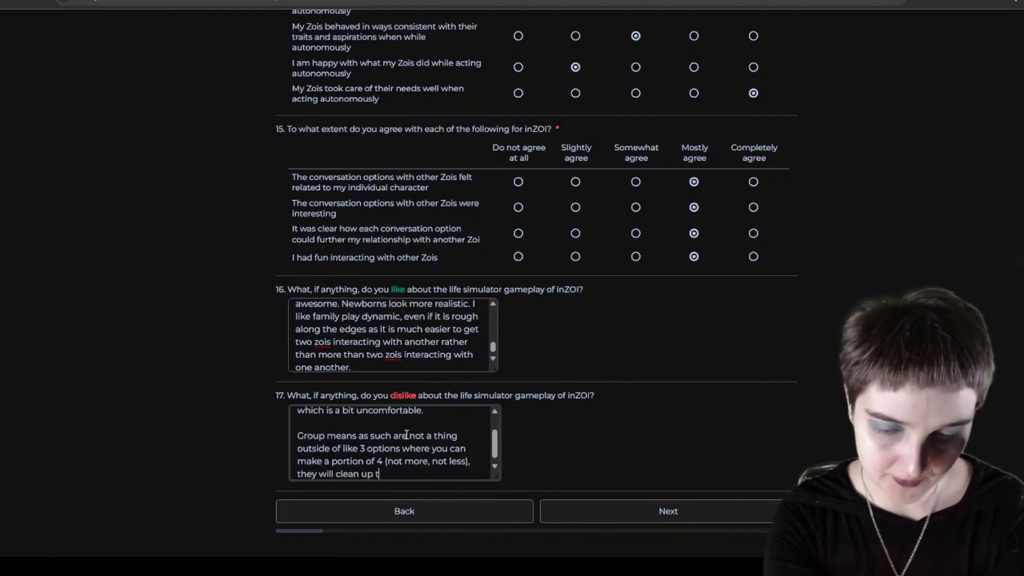
{"action": "type", "text": "he leftovers "}
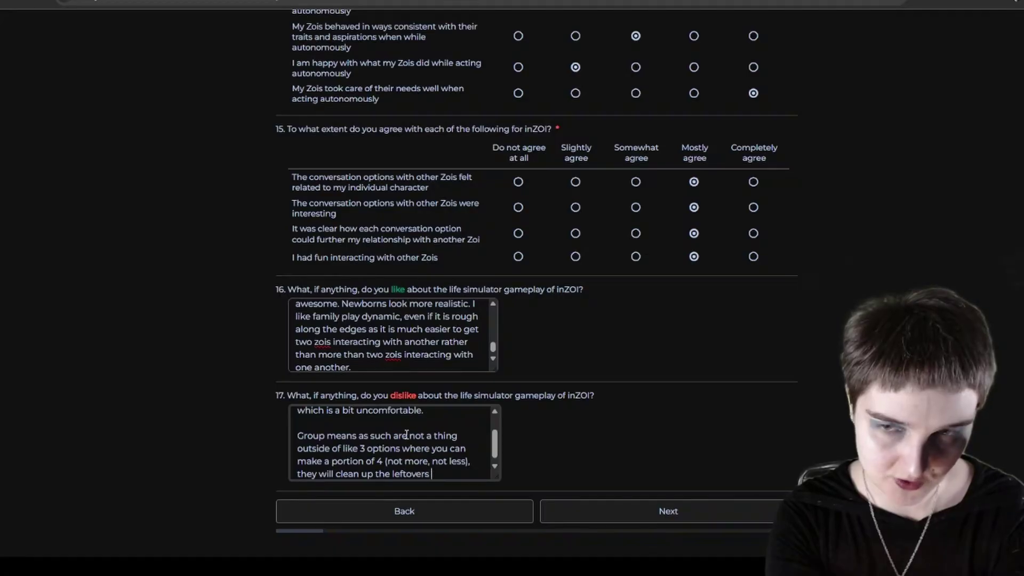
{"action": "type", "text": "when they're done eat"}
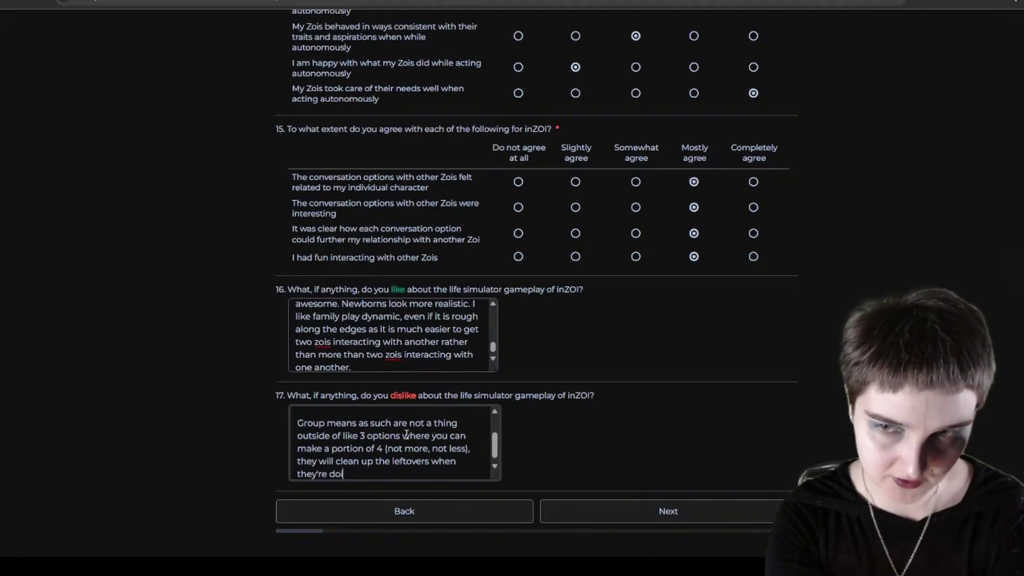
{"action": "type", "text": "in"}
{"action": "key", "text": "BackSpace"}
{"action": "key", "text": "BackSpace"}
{"action": "type", "text": "ne eatin"}
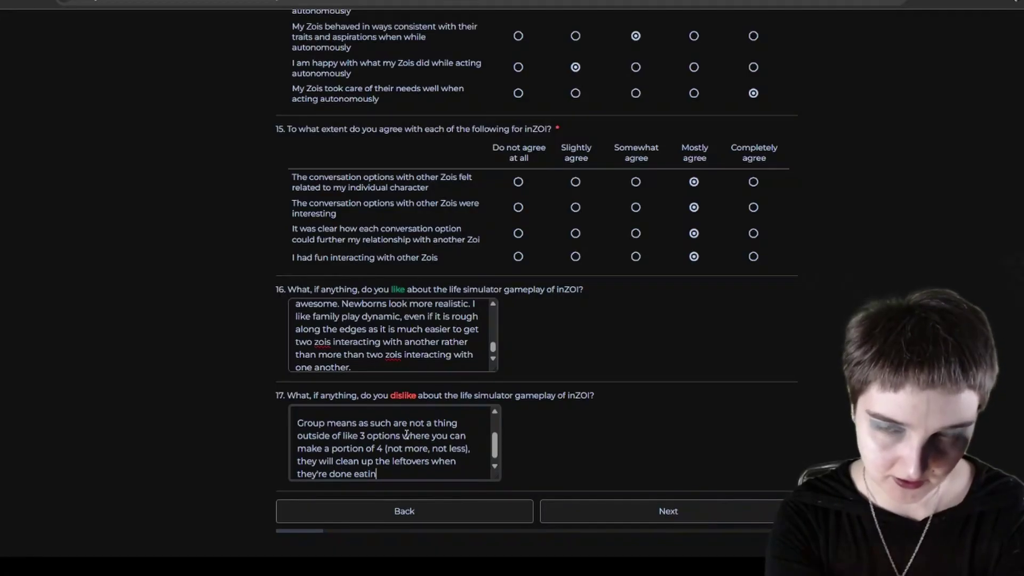
{"action": "type", "text": "g.  Zois"}
{"action": "key", "text": "Return"}
{"action": "key", "text": "Return"}
Step: Add "Zois will run away from you to follow their own schedule mid conversation." and a blank line to answer 17
{"action": "type", "text": "Zoi"}
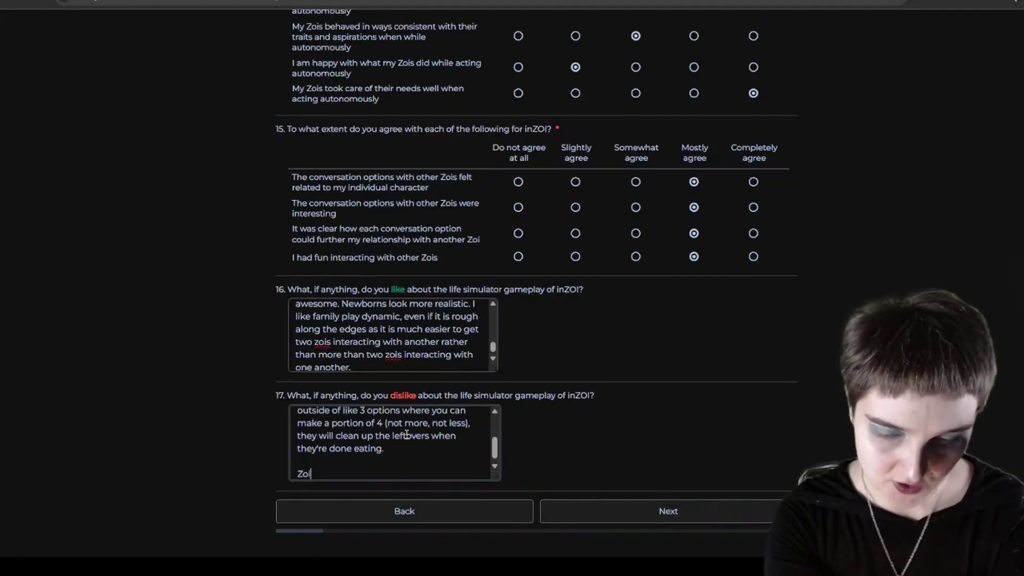
{"action": "type", "text": "s will run a"}
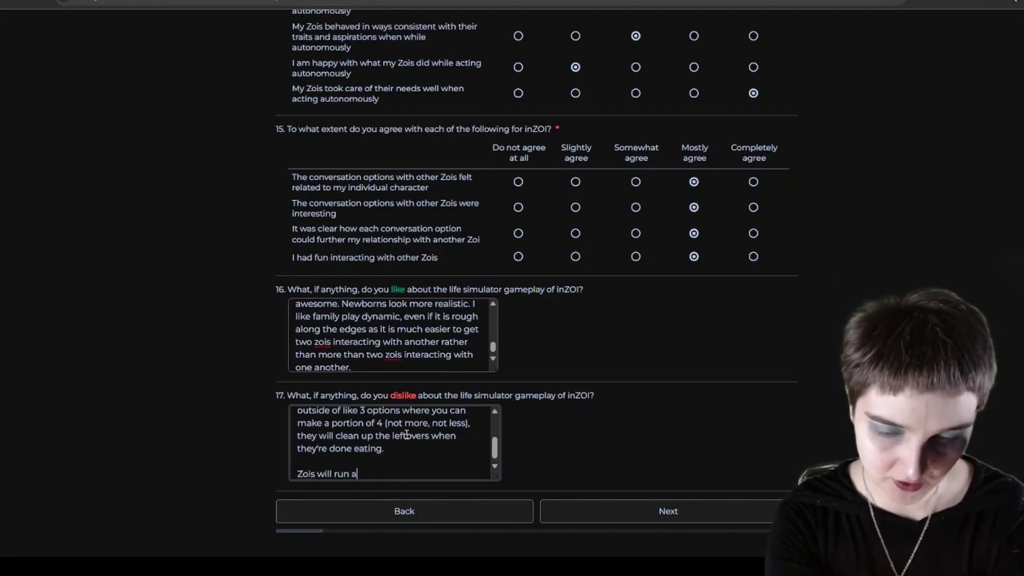
{"action": "type", "text": "way from you to f"}
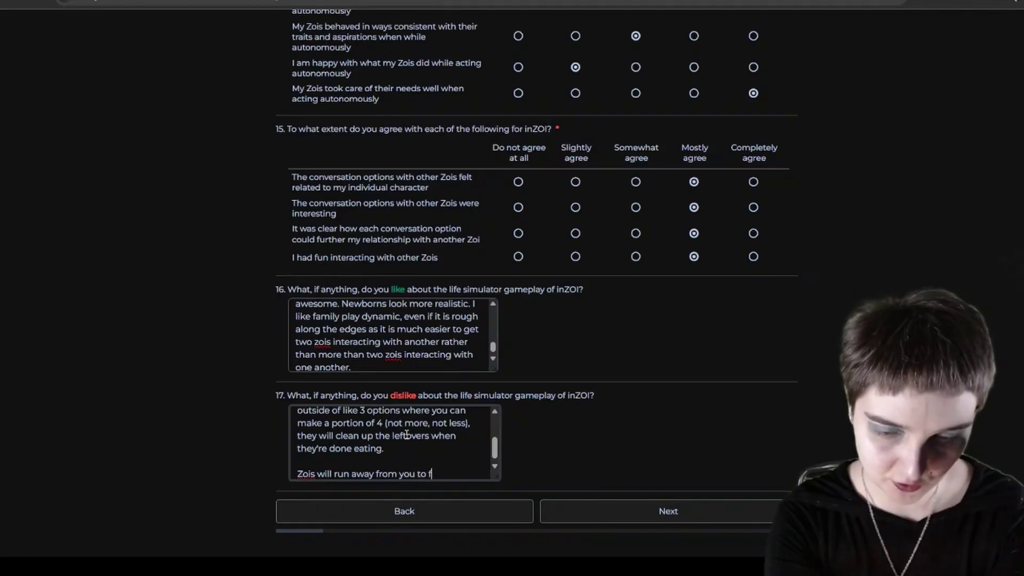
{"action": "type", "text": "ollow their own "}
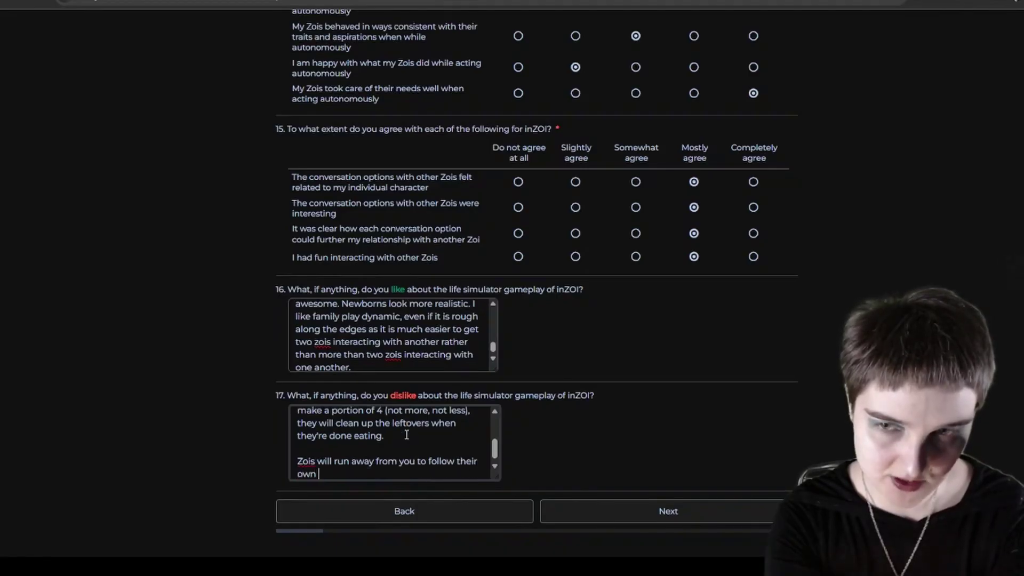
{"action": "type", "text": "schedule mid "}
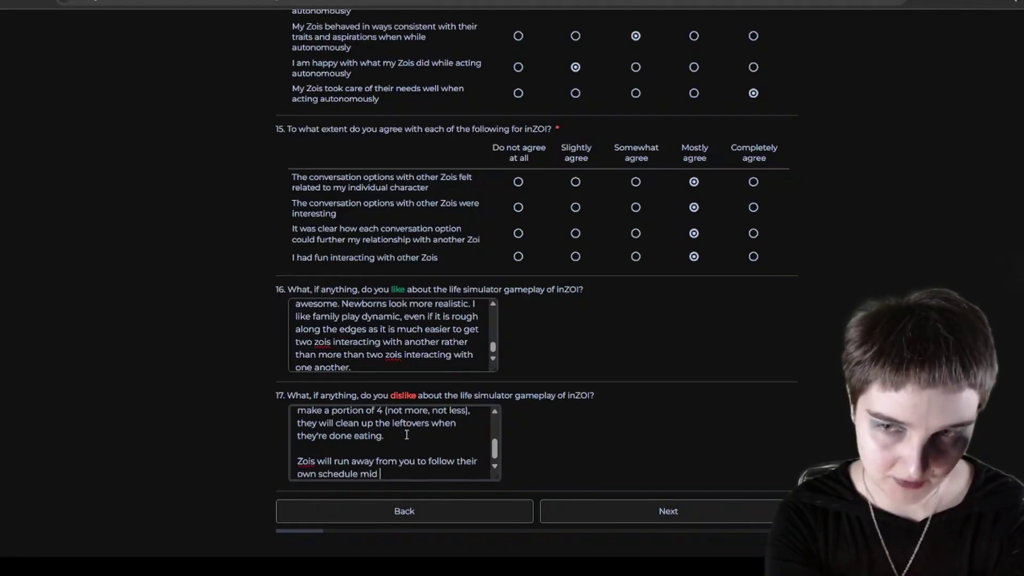
{"action": "type", "text": "converation"}
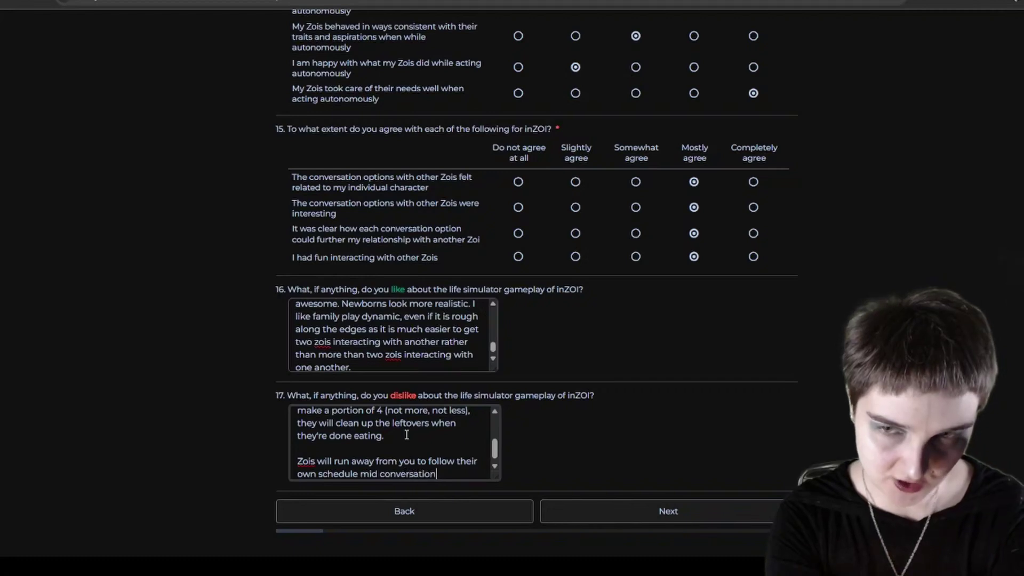
{"action": "type", "text": "."}
{"action": "key", "text": "Return"}
{"action": "key", "text": "Return"}
Step: Add "Getting your personal zoi to stay at home can be complicated because they will have areas that" to question 17's answer
{"action": "type", "text": "Ge"}
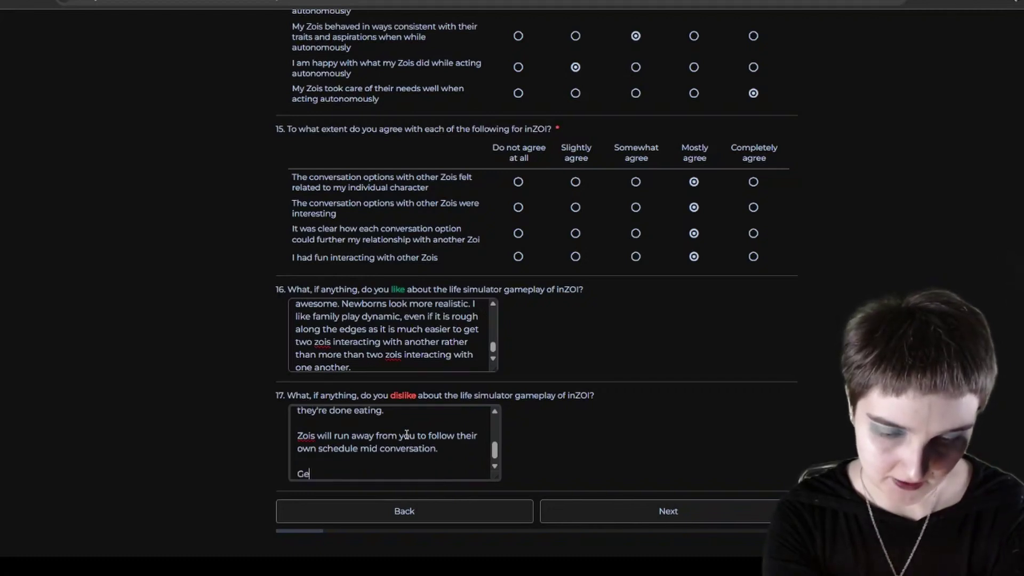
{"action": "type", "text": "tting your pers"}
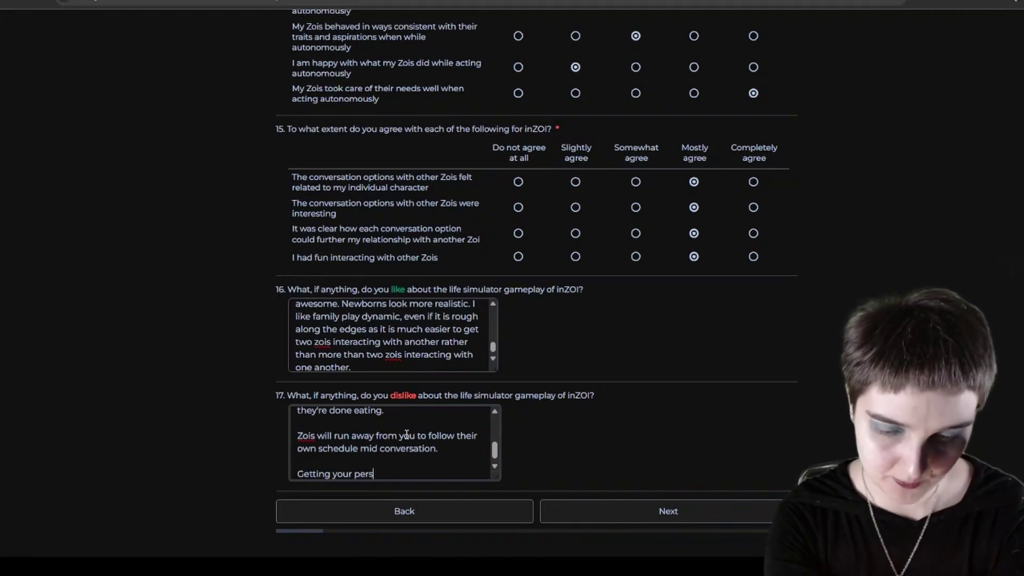
{"action": "type", "text": "onal zoi to s"}
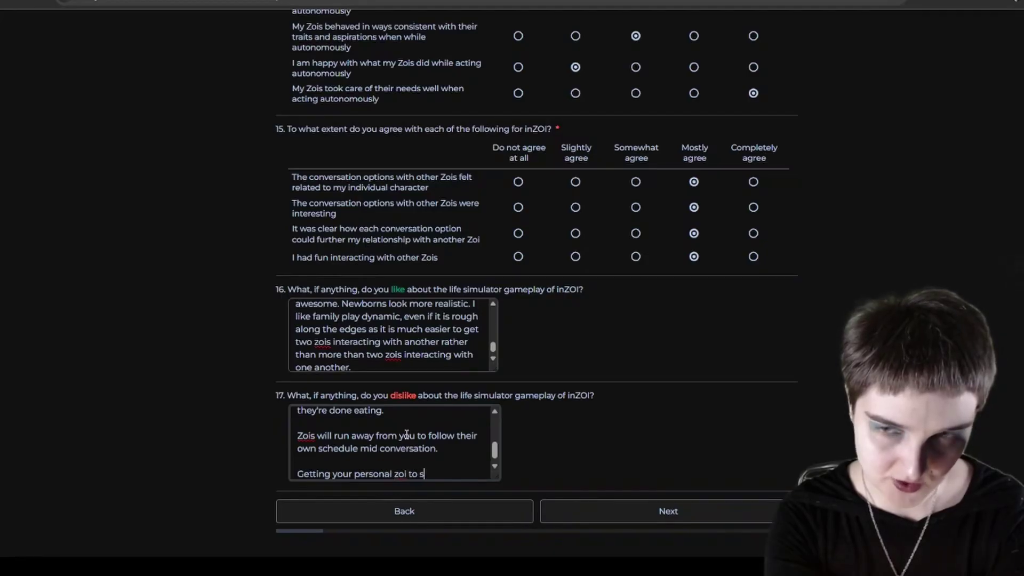
{"action": "type", "text": "tay at home d"}
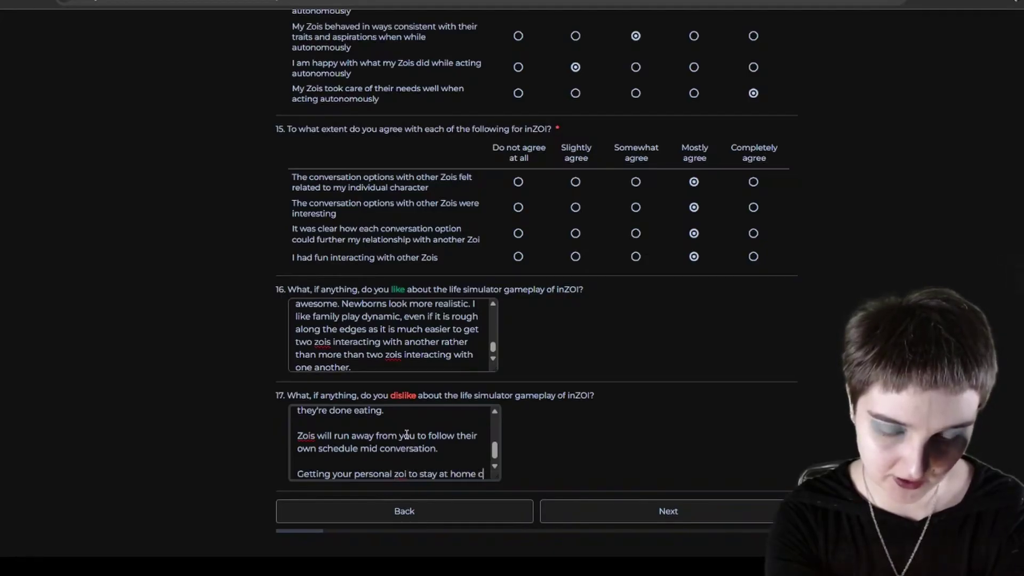
{"action": "type", "text": "an be complica"}
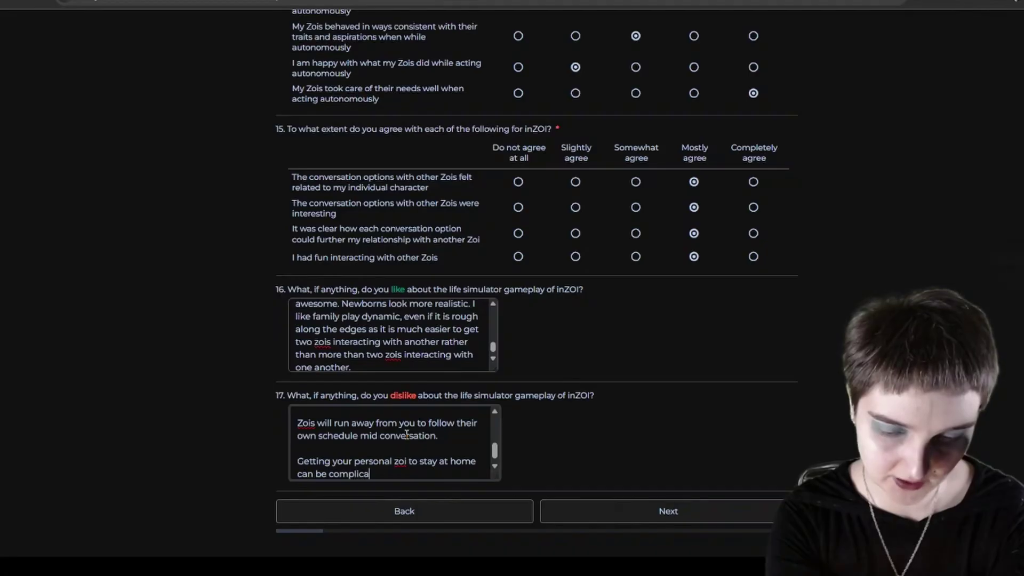
{"action": "type", "text": "ted because the"}
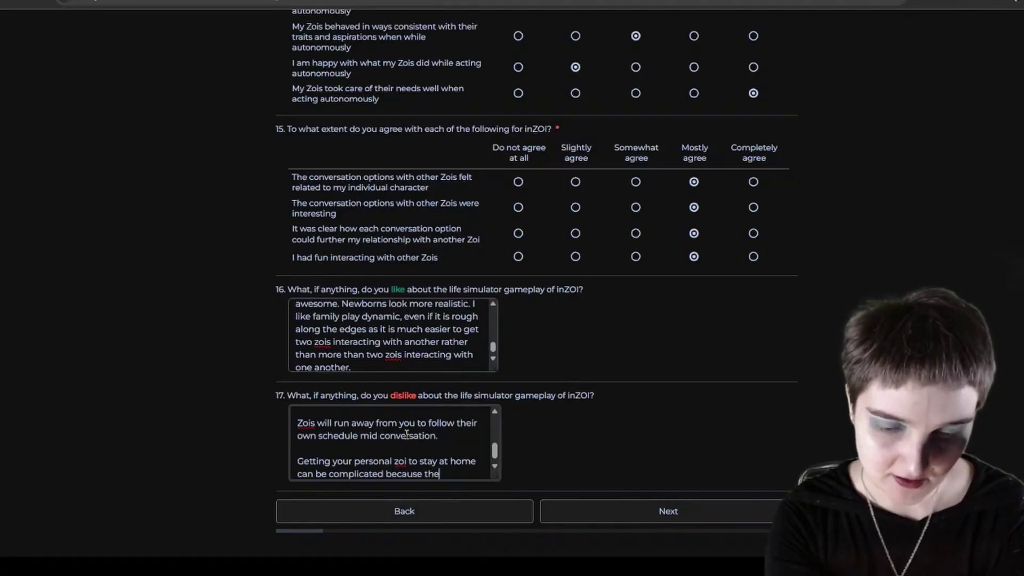
{"action": "type", "text": "y will have a"}
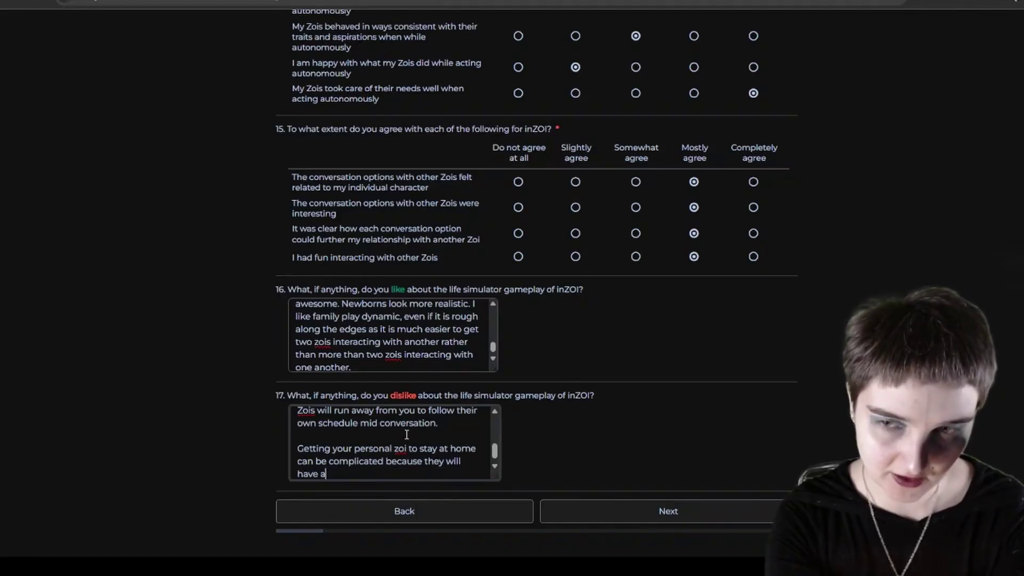
{"action": "type", "text": "reas that the"}
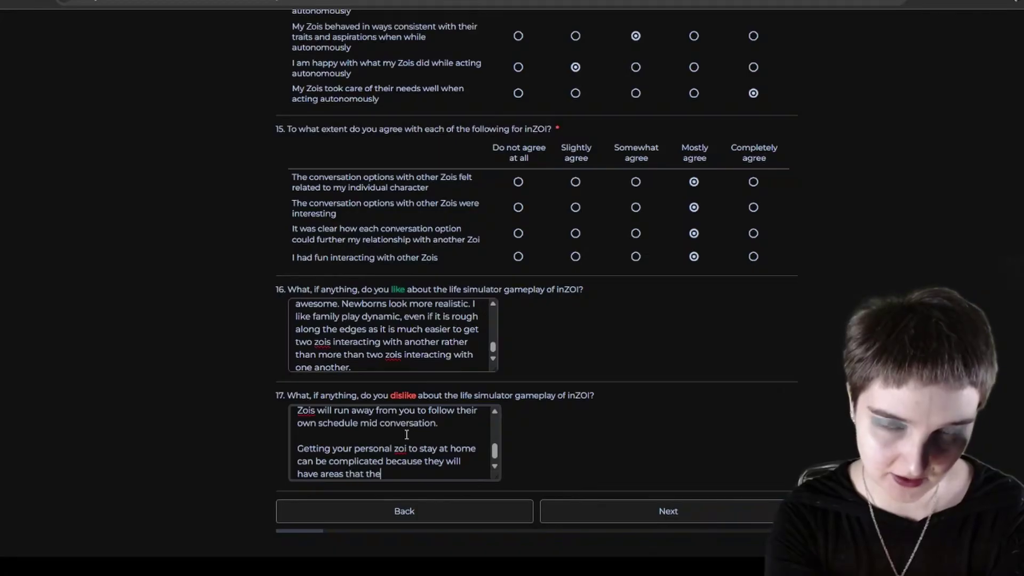
Step: Continue answer 17 with "they like to frequent every day and removing them off the schedule is annoying as they'll just regenerate."
{"action": "type", "text": "they l"}
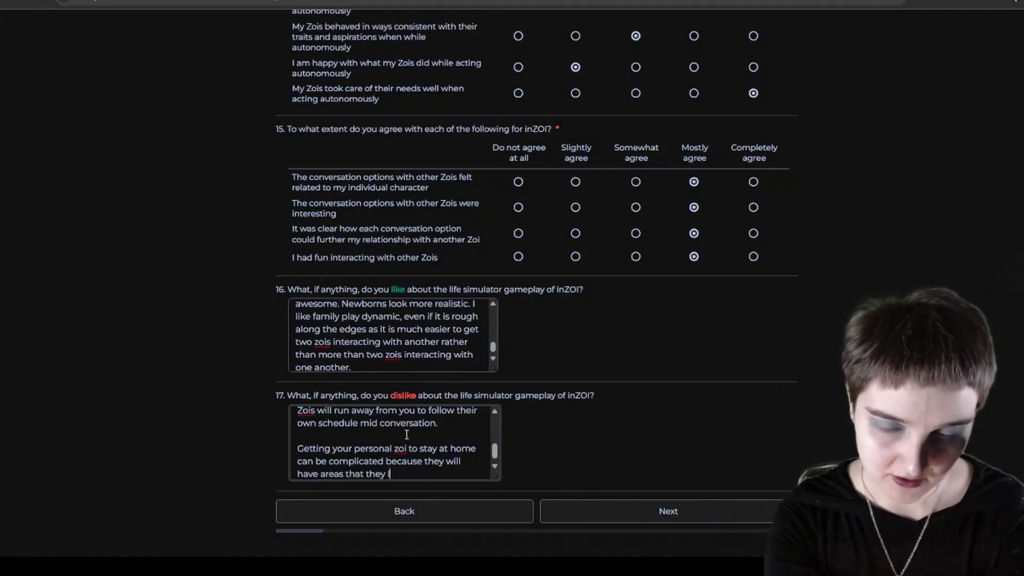
{"action": "type", "text": "ike to fr"}
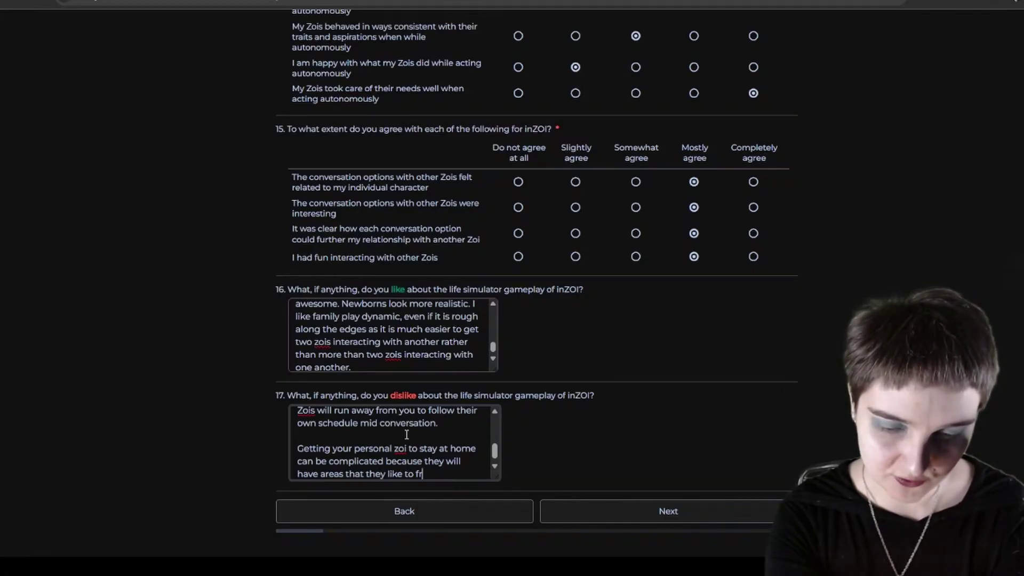
{"action": "type", "text": "equent every day and re"}
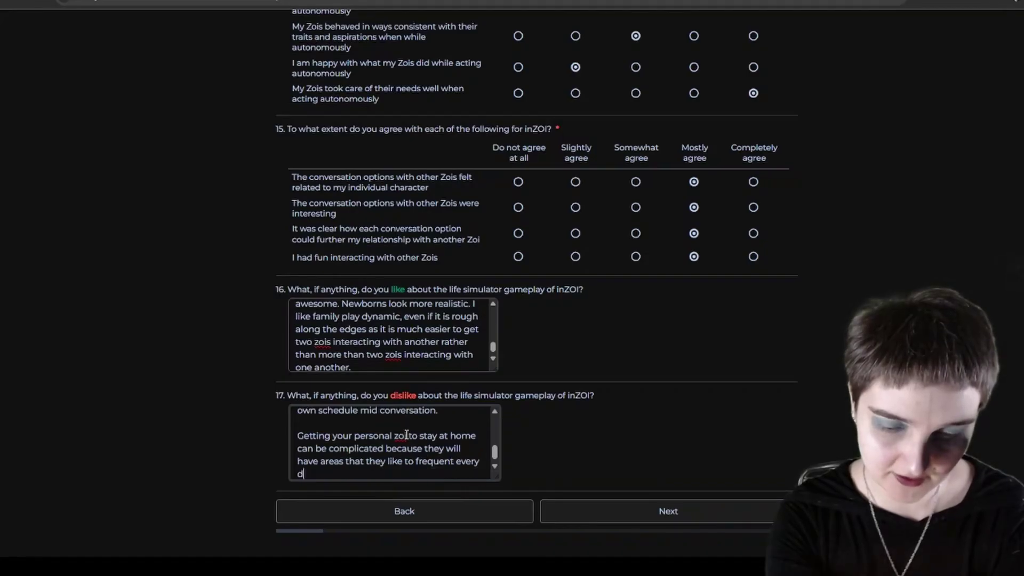
{"action": "type", "text": "moving them o"}
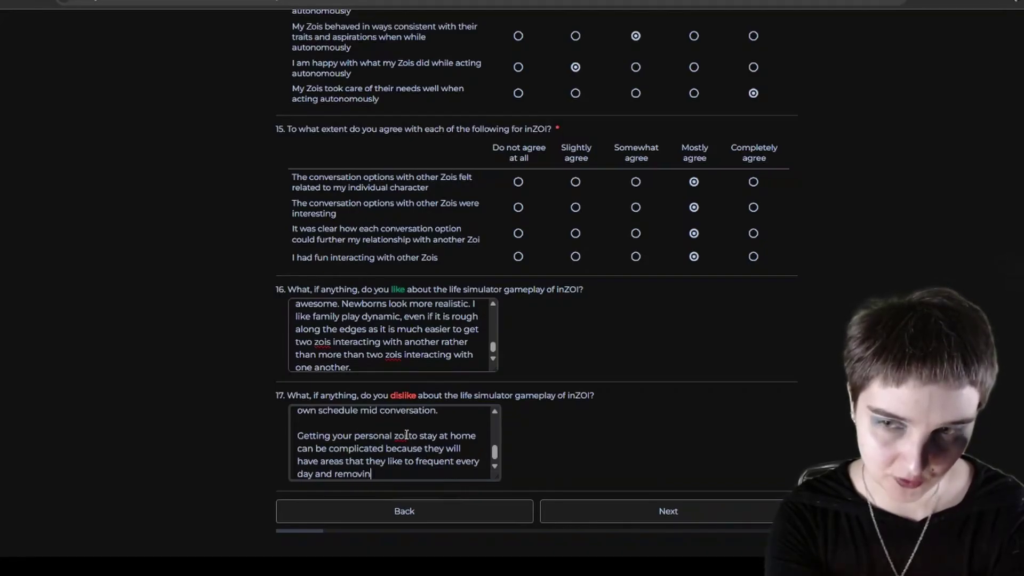
{"action": "type", "text": "he s"}
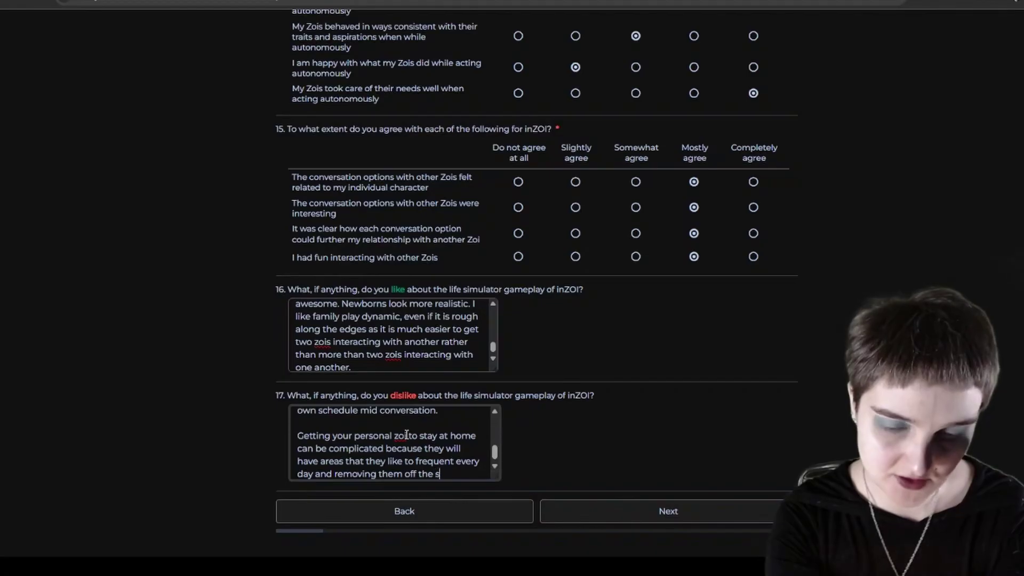
{"action": "type", "text": "chedule is annoying "}
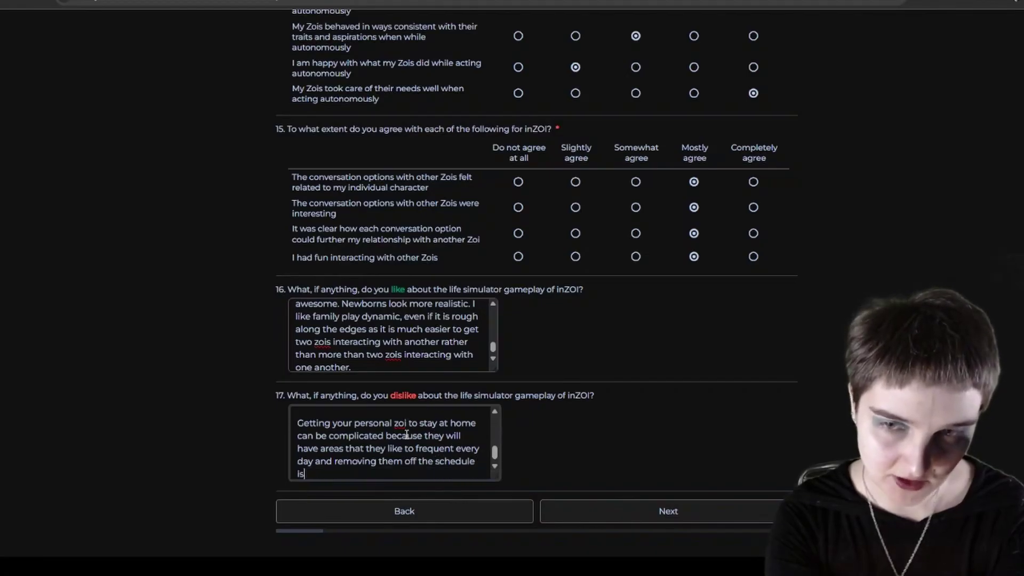
{"action": "type", "text": "as t"}
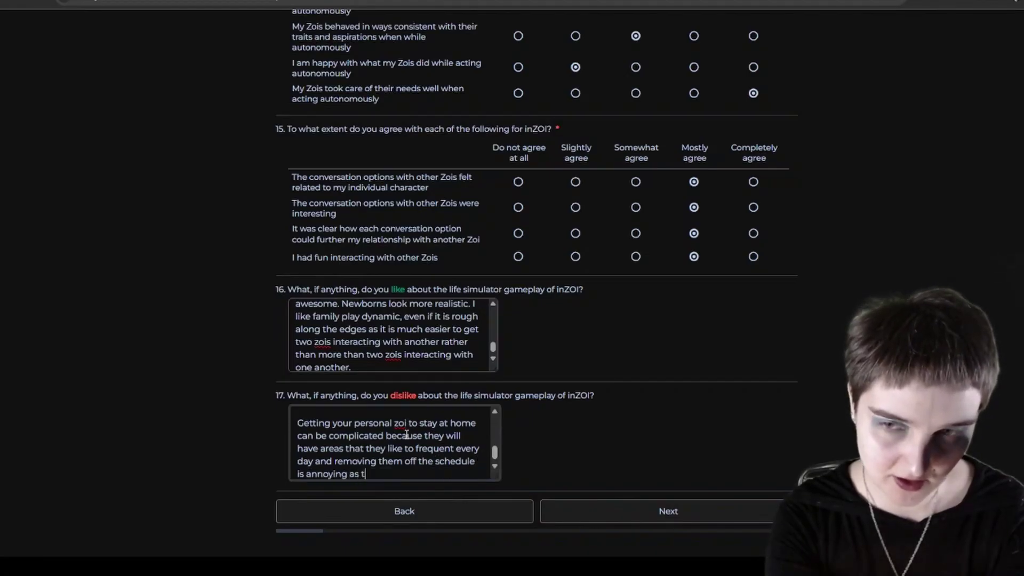
{"action": "type", "text": "hey'll just"}
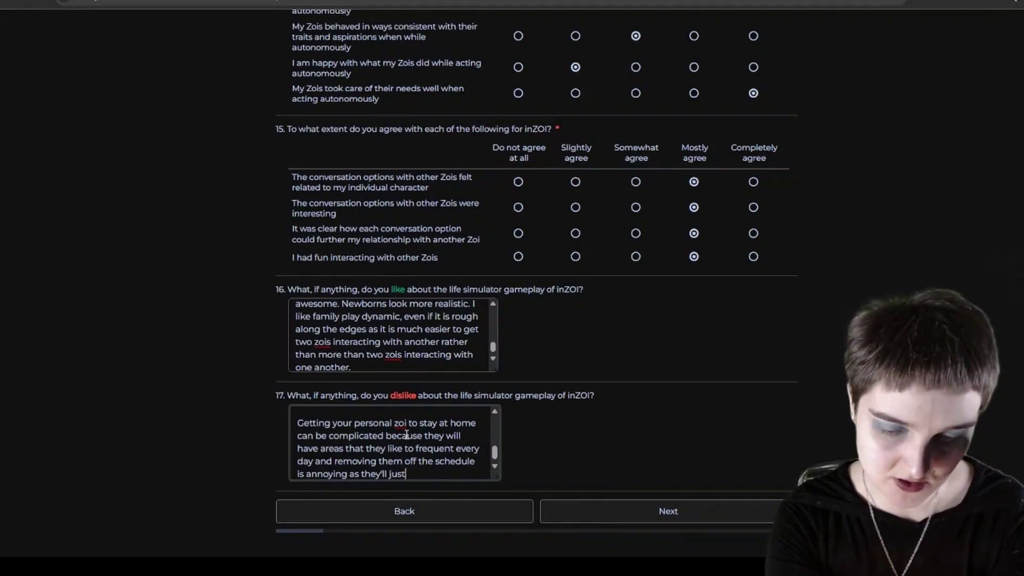
{"action": "type", "text": " regenerate."}
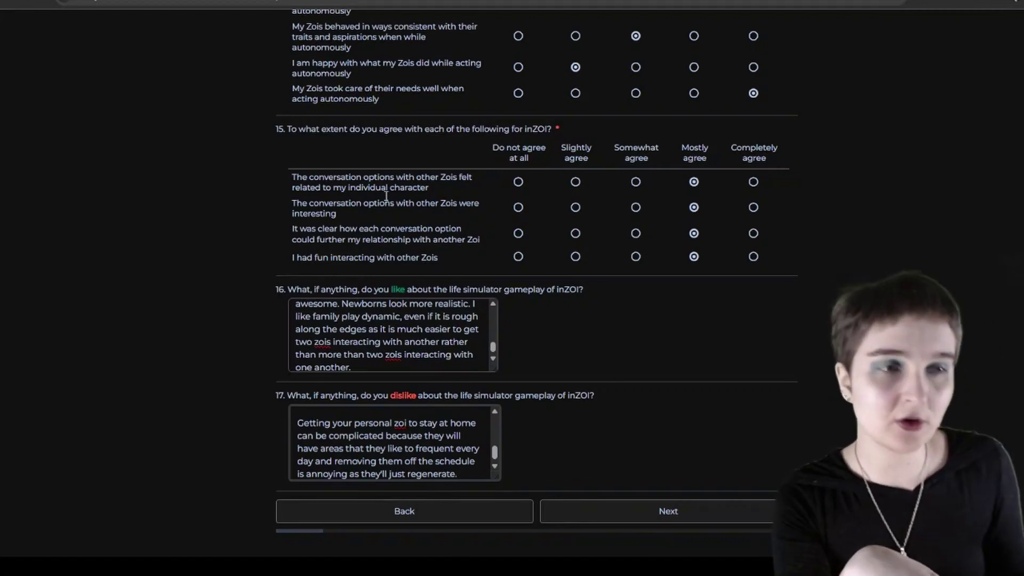
Step: Advance to the survey's Story page and answer question 18 about telling any story while playing inZOI with "Slightly agree"
{"action": "scroll", "coordinate": [683, 224], "scroll_direction": "down", "scroll_amount": 1}
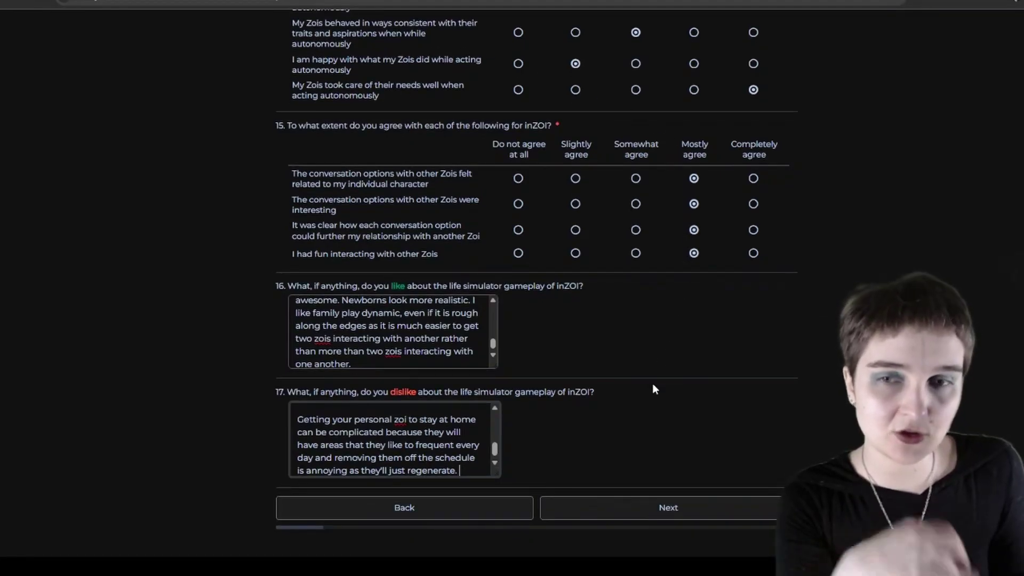
{"action": "scroll", "coordinate": [533, 288], "scroll_direction": "up", "scroll_amount": 1}
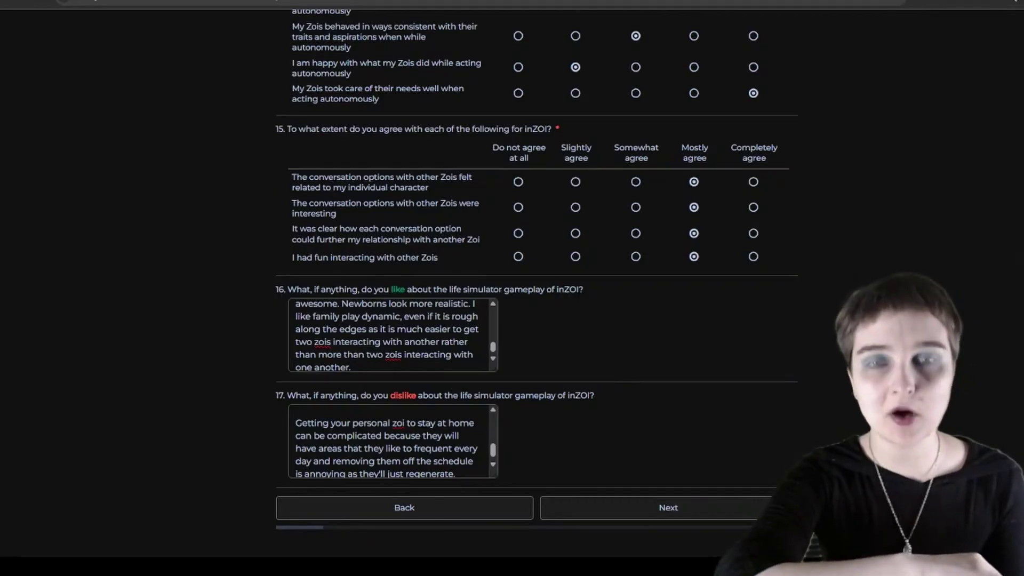
{"action": "left_click", "coordinate": [708, 515]}
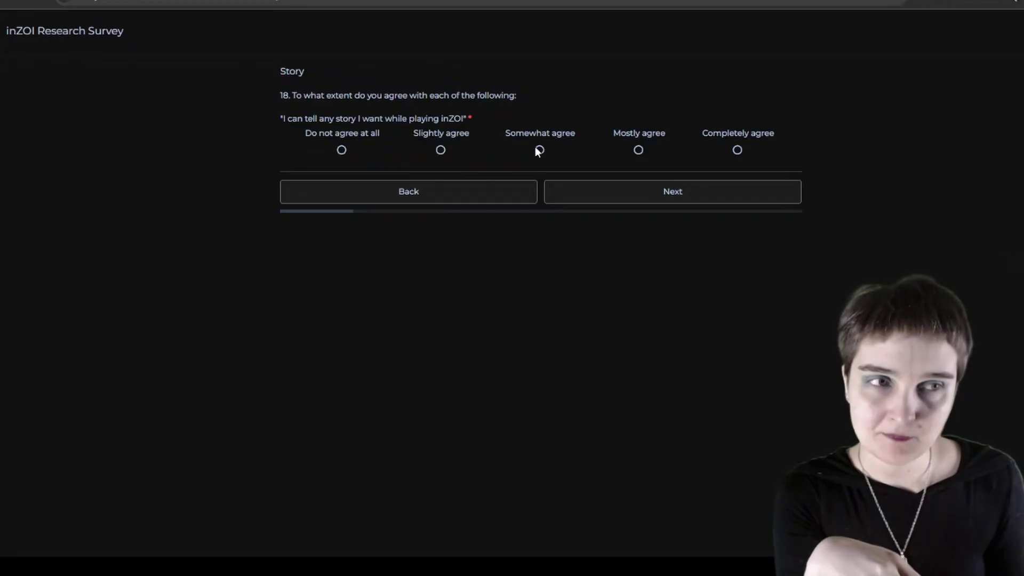
{"action": "left_click", "coordinate": [441, 150]}
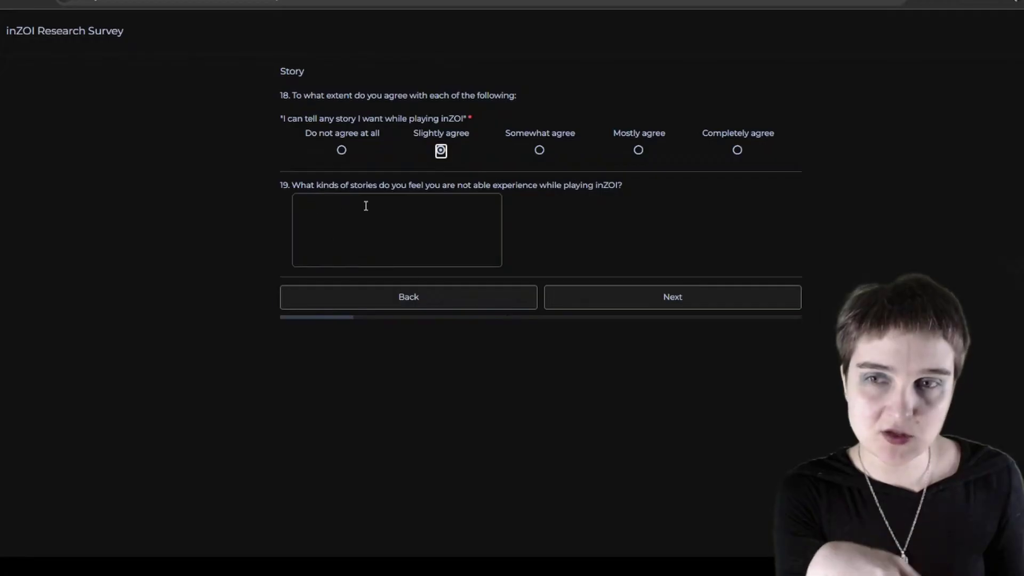
Step: Begin question 19's answer with "Inzoi is a product of Korean values and culture."
{"action": "left_click", "coordinate": [420, 210]}
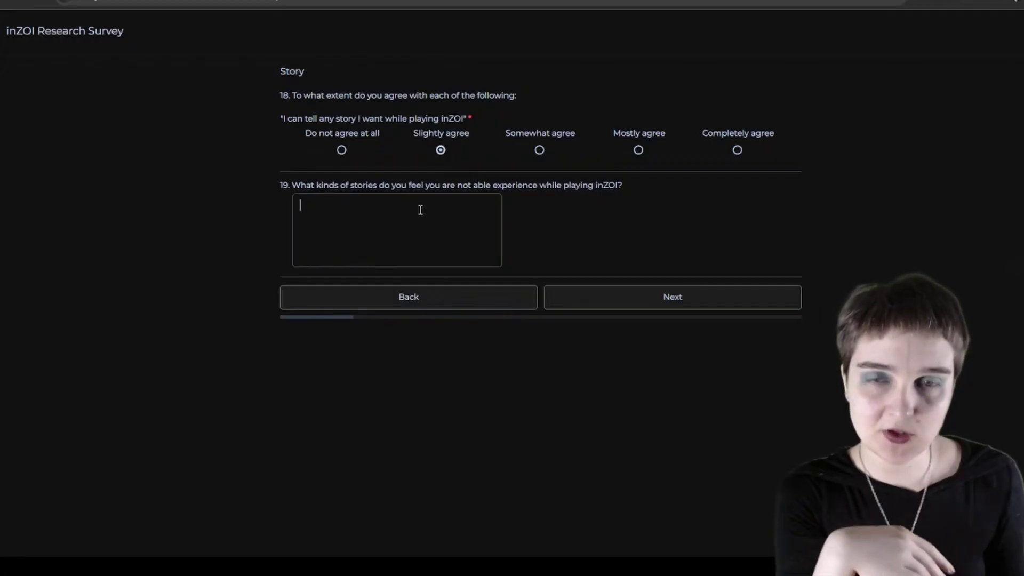
{"action": "left_click", "coordinate": [517, 554]}
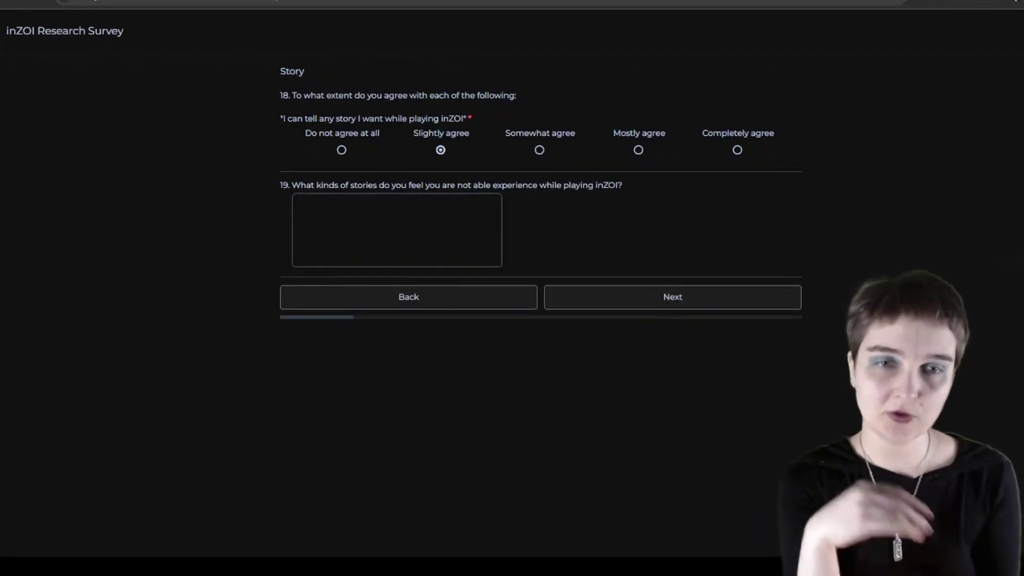
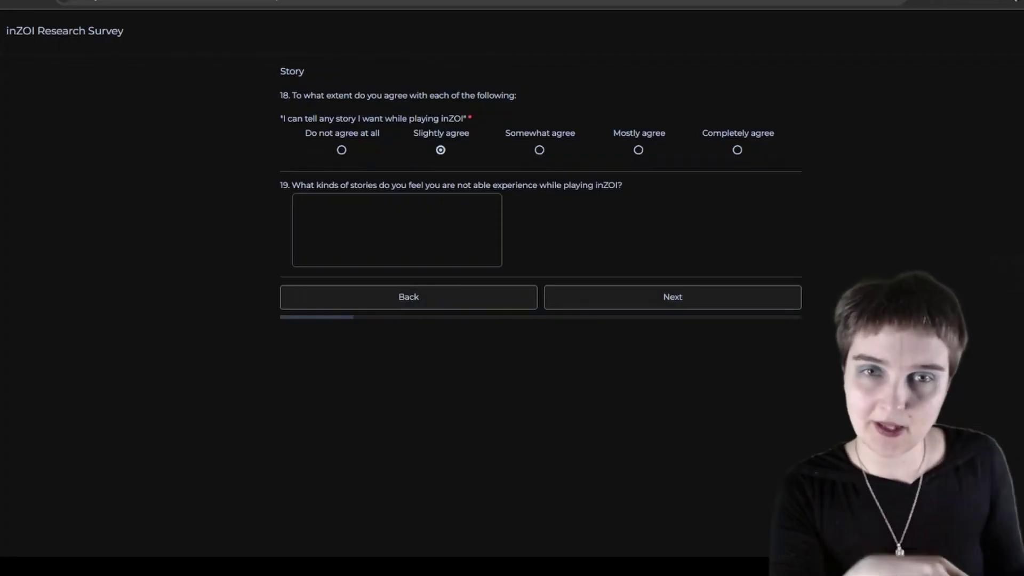
{"action": "left_click", "coordinate": [306, 202]}
{"action": "type", "text": "Inzo"}
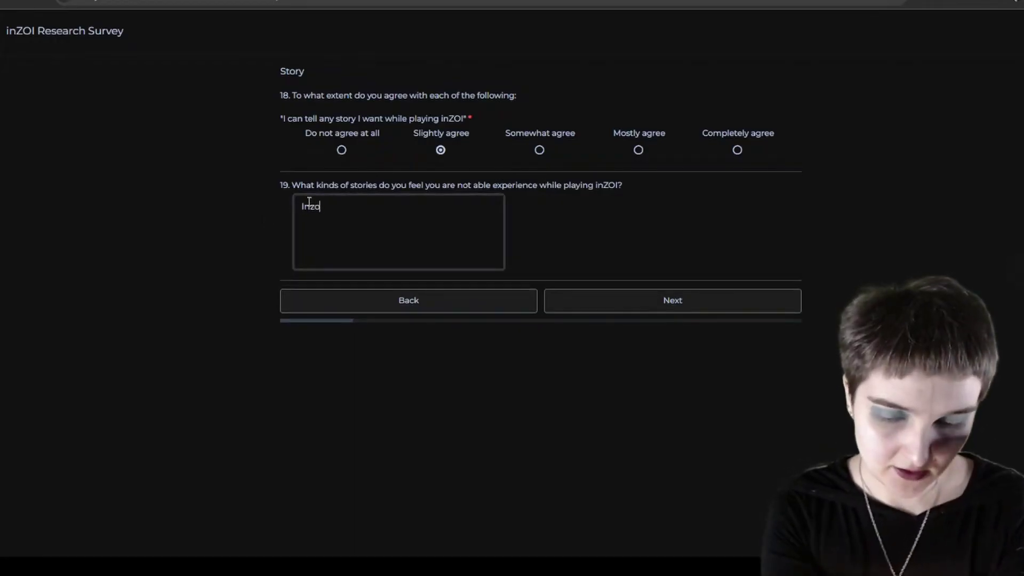
{"action": "type", "text": "i is a product "}
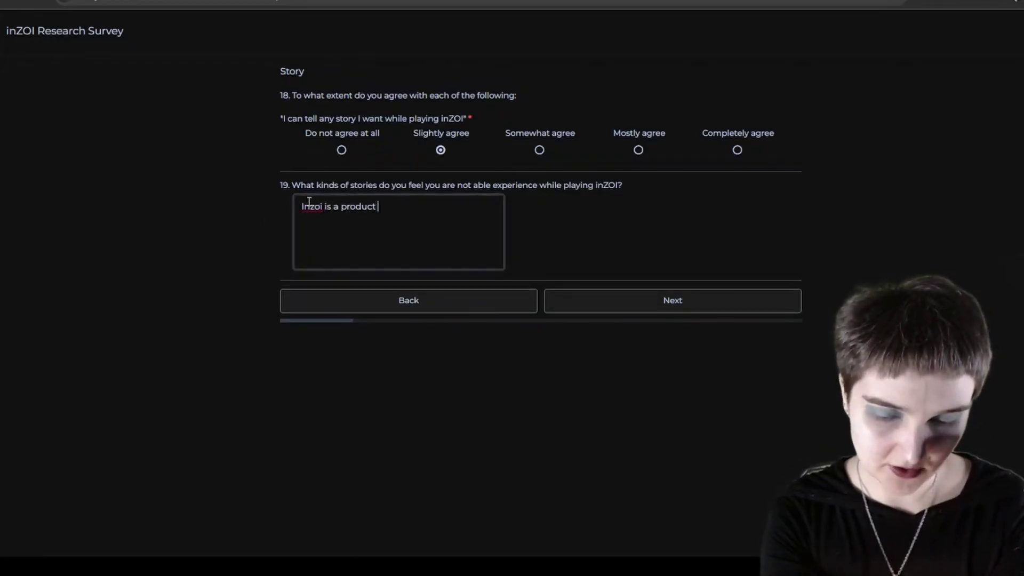
{"action": "type", "text": "of Korean"}
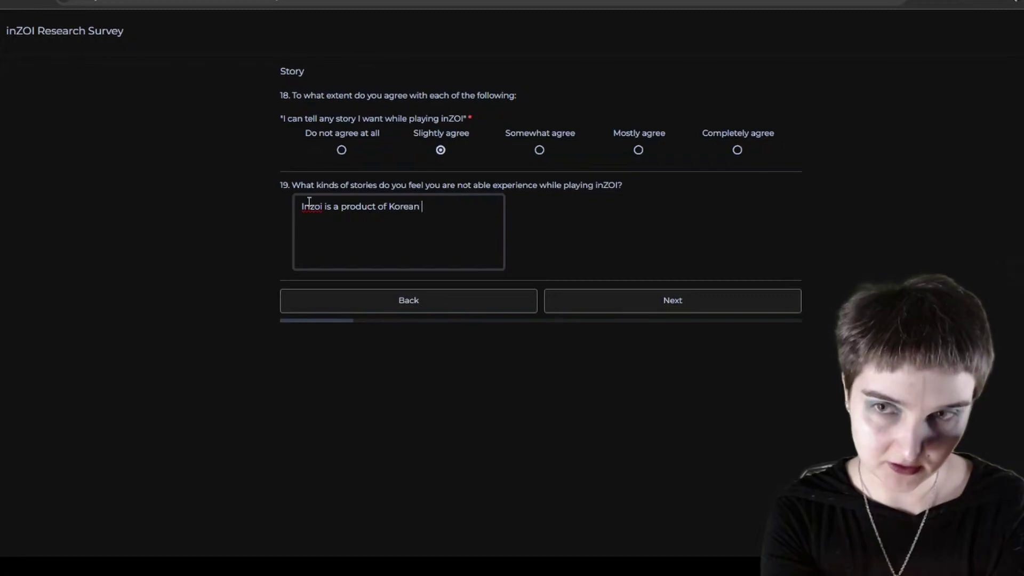
{"action": "type", "text": " values."}
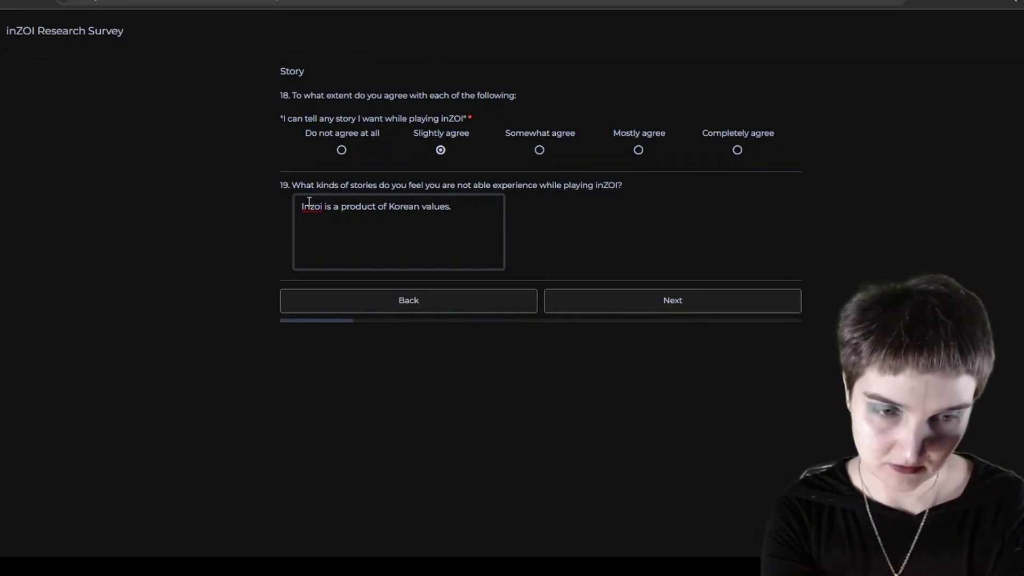
{"action": "key", "text": "BackSpace"}
{"action": "key", "text": "BackSpace"}
{"action": "type", "text": "and culture. "}
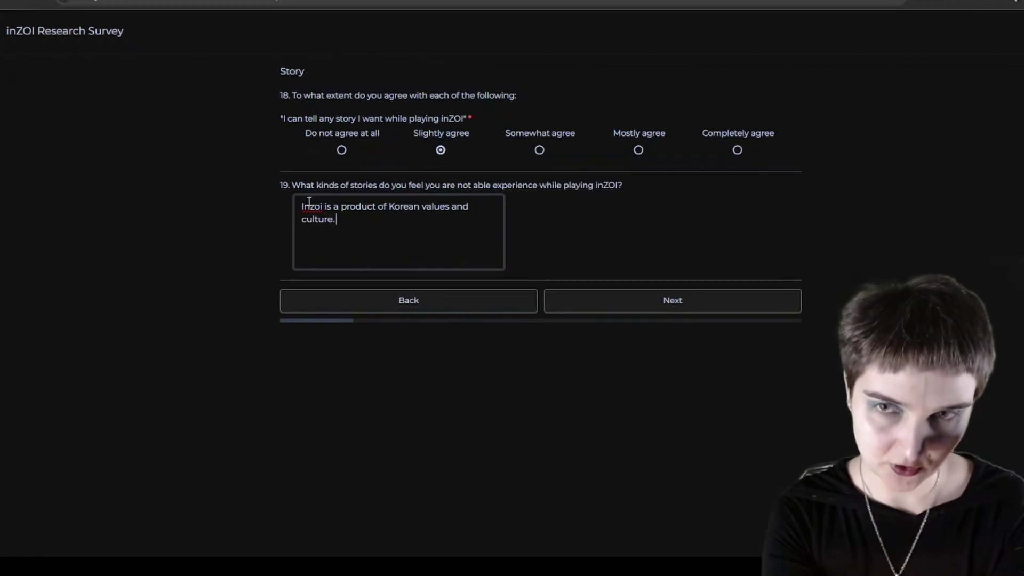
Step: Add "This means no out of wedlock babies and no becoming bankrupt or destitute." to question 19's answer
{"action": "type", "text": "This means no ou"}
{"action": "type", "text": "t"}
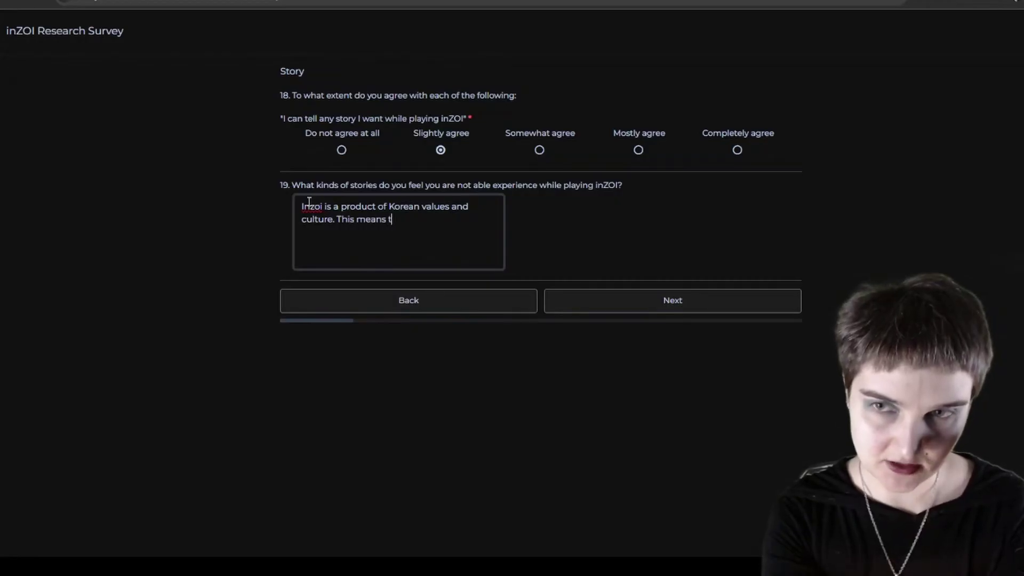
{"action": "key", "text": "BackSpace"}
{"action": "type", "text": "no out of wed"}
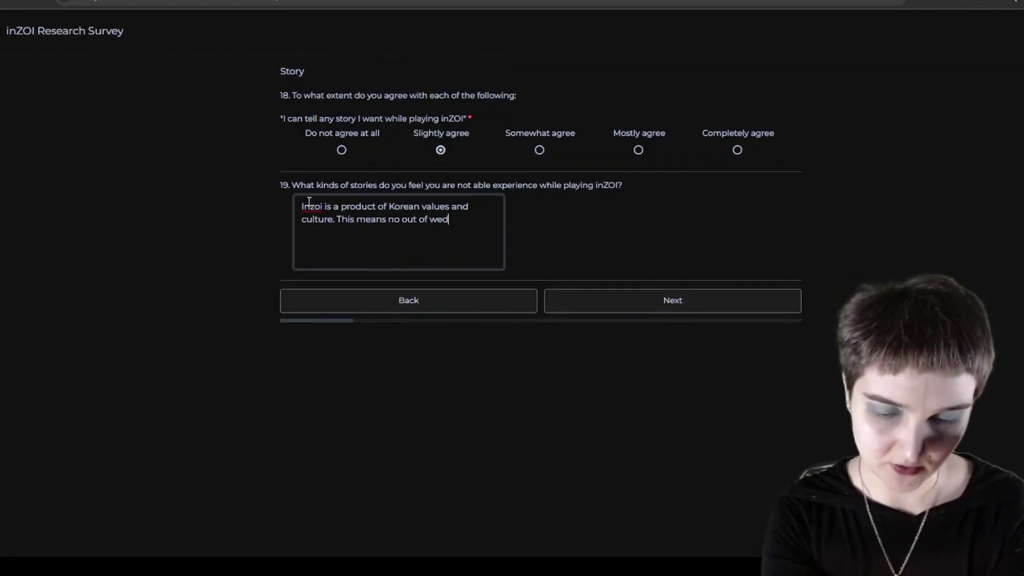
{"action": "type", "text": "lock babies"}
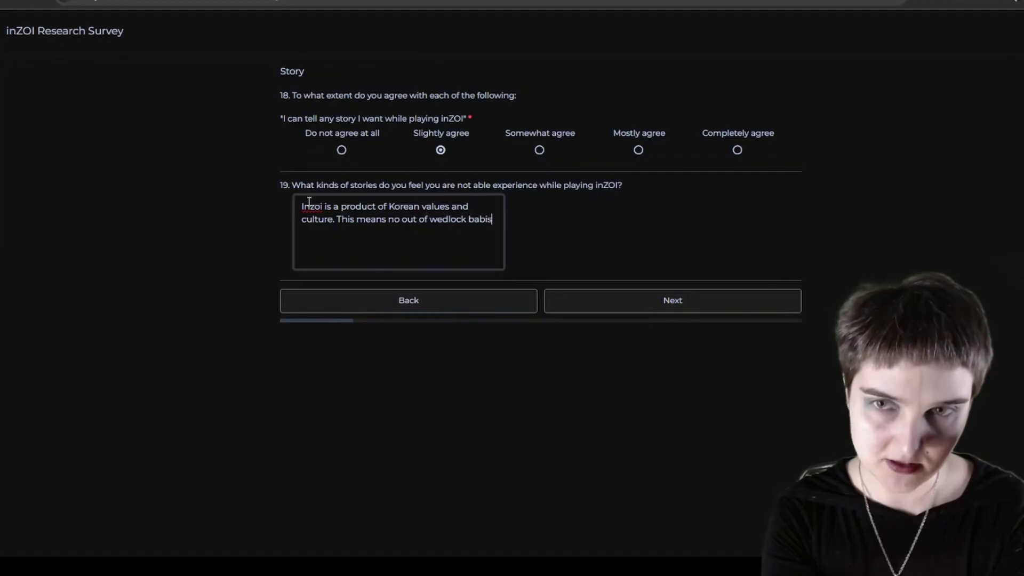
{"action": "key", "text": "BackSpace"}
{"action": "type", "text": "es and "}
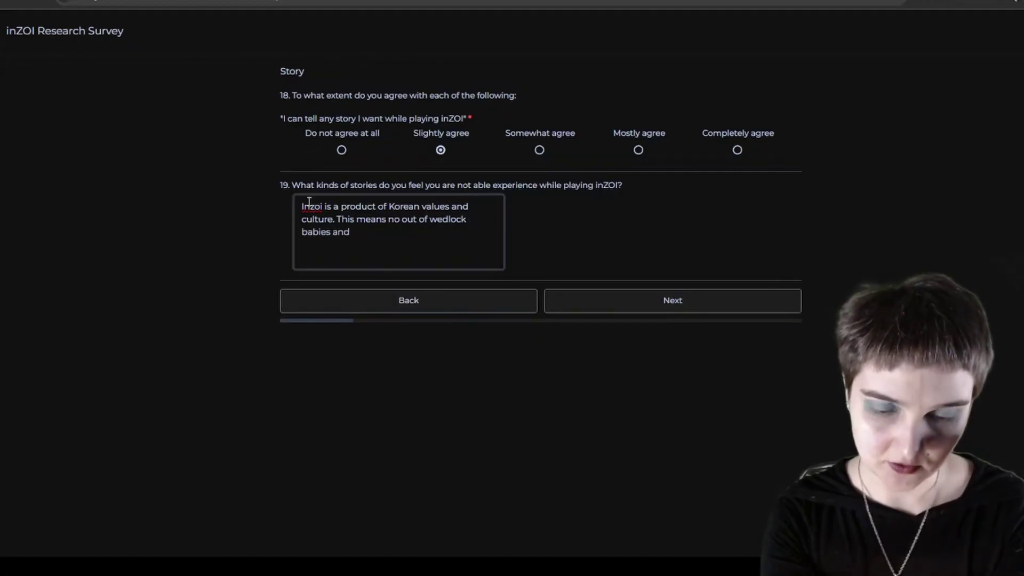
{"action": "type", "text": "no beco"}
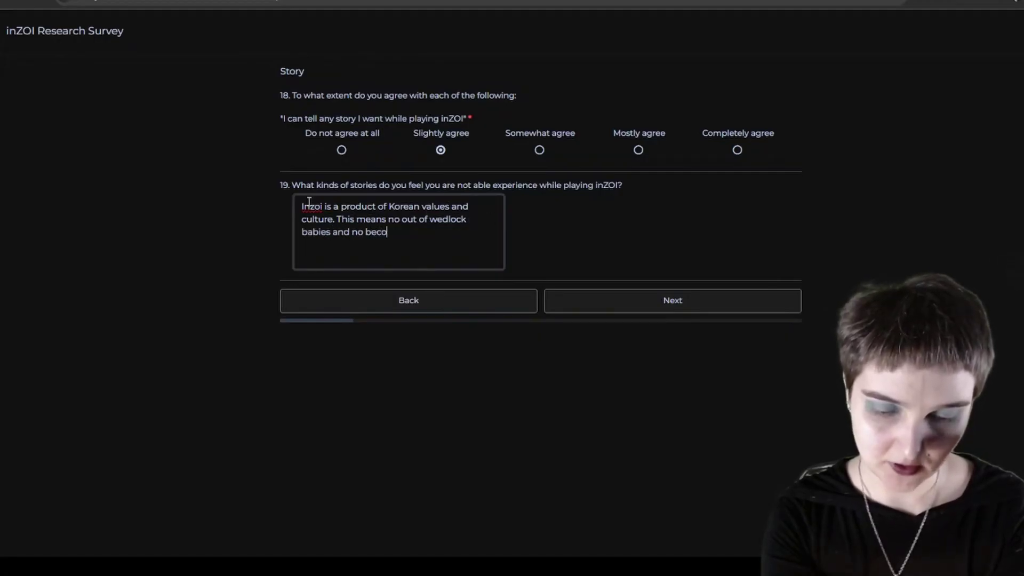
{"action": "type", "text": "ming bankr"}
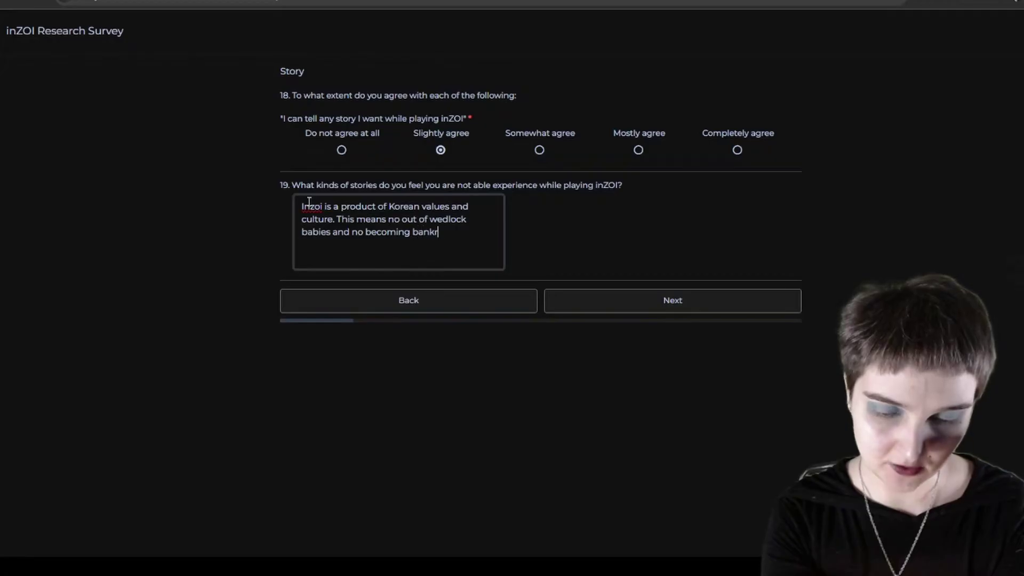
{"action": "type", "text": "upt or des"}
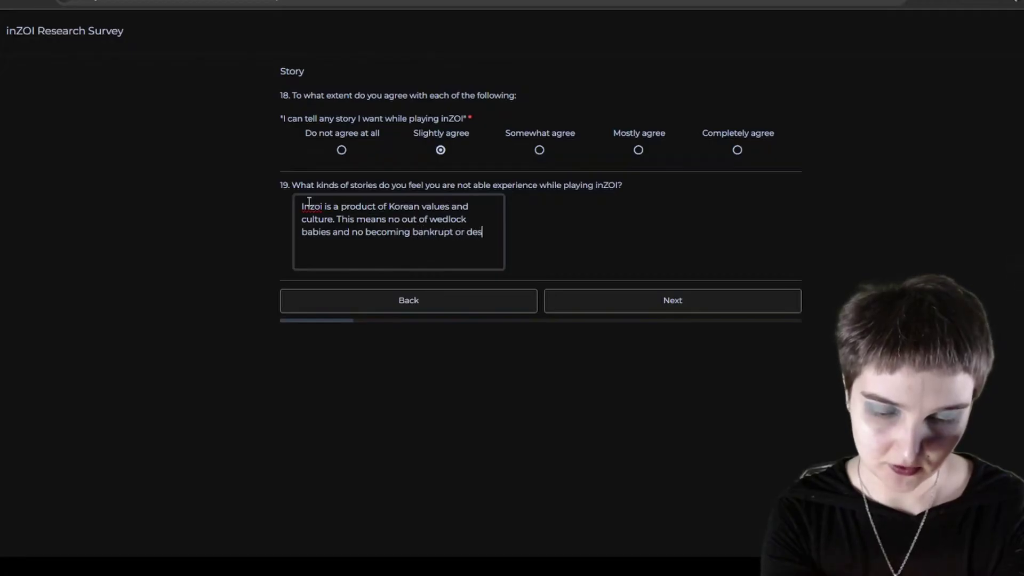
{"action": "type", "text": "titute. "}
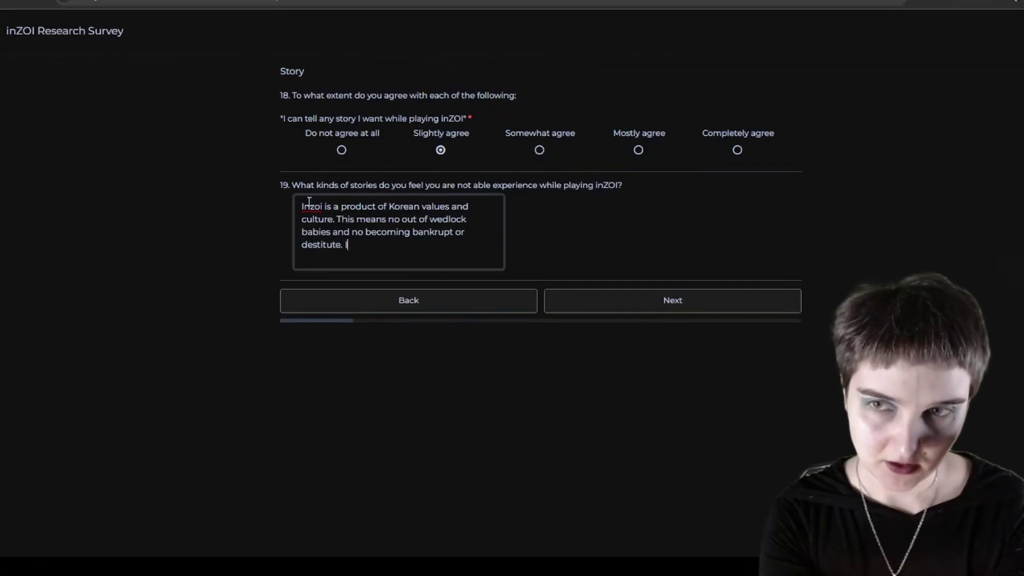
Step: Continue question 19's answer with "It is slightly utopian in that way. That doesn't mean that there isn't crime,"
{"action": "type", "text": "It is slightly "}
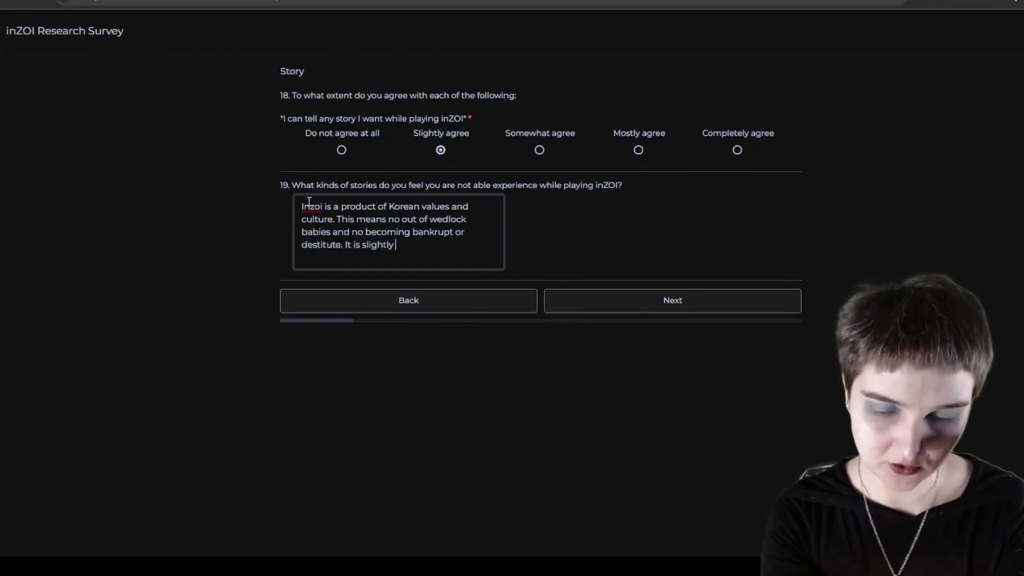
{"action": "type", "text": "utiopian in"}
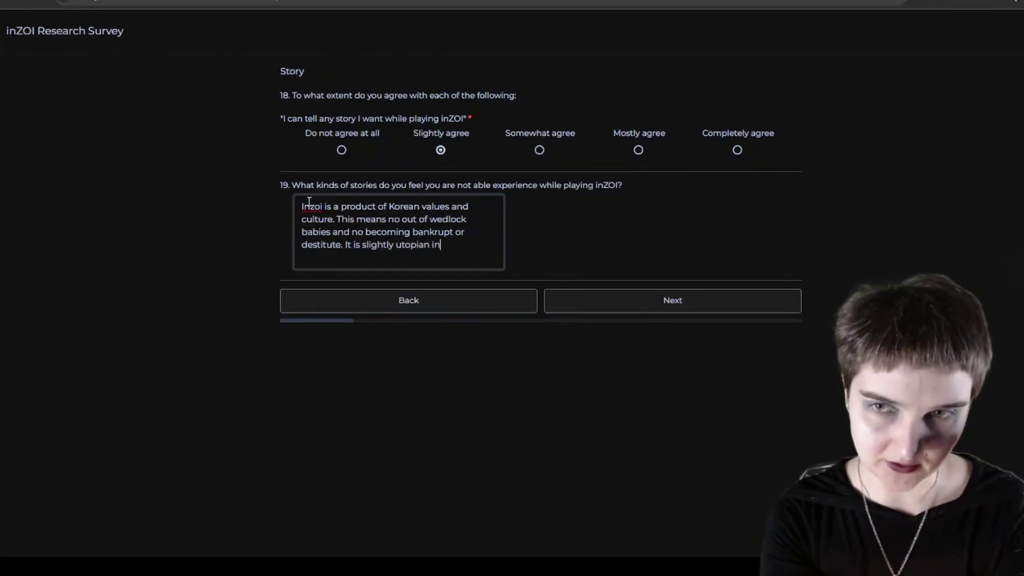
{"action": "type", "text": " that way. T"}
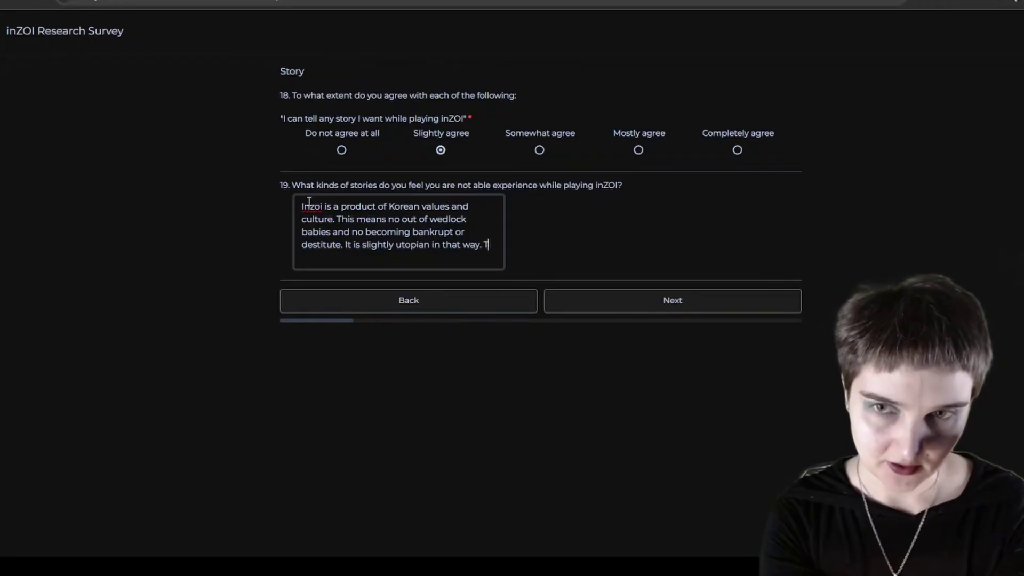
{"action": "type", "text": "hat doesn't mean"}
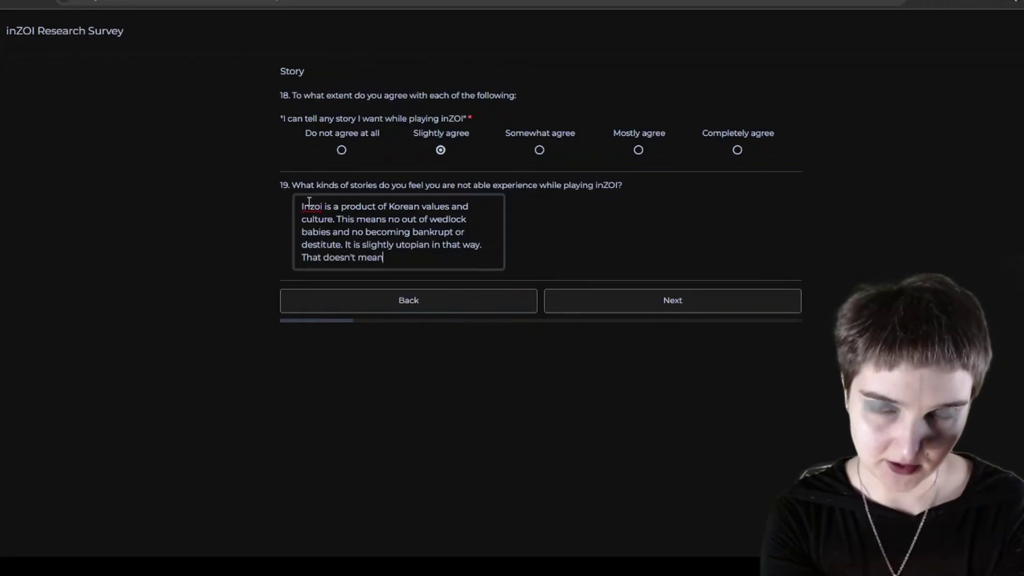
{"action": "type", "text": "t"}
{"action": "key", "text": "BackSpace"}
{"action": "type", "text": "that the"}
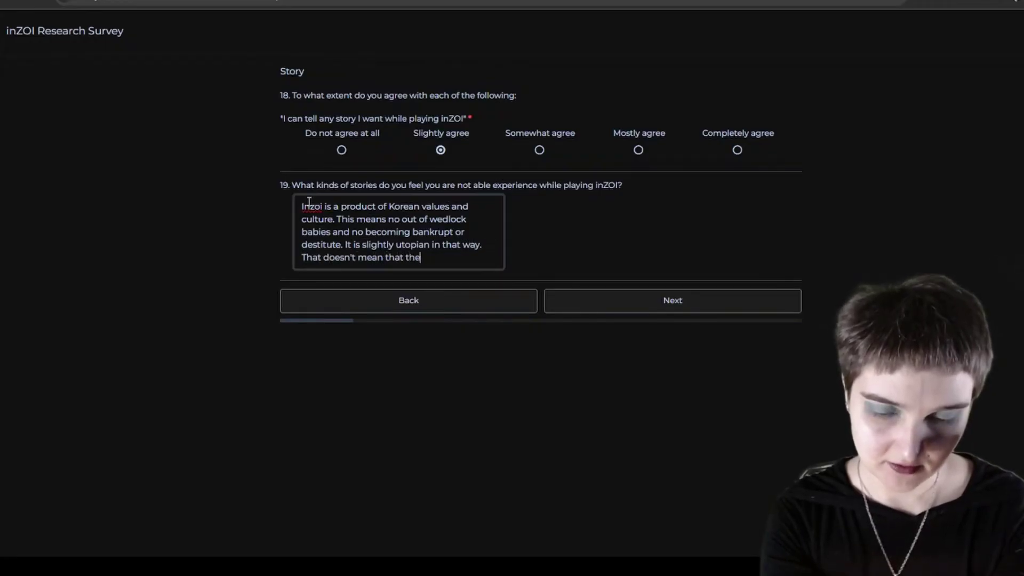
{"action": "type", "text": "re isn't crime,"}
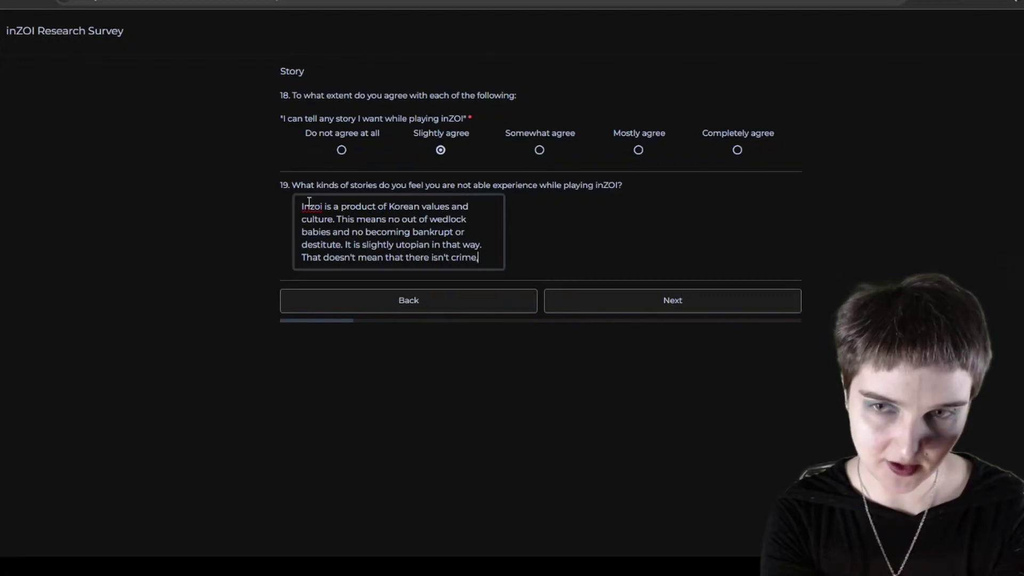
Step: Complete the sentence in answer 19 with "but the storytelling aspects will be impacted by the culture that the game is coming form."
{"action": "type", "text": " but the story"}
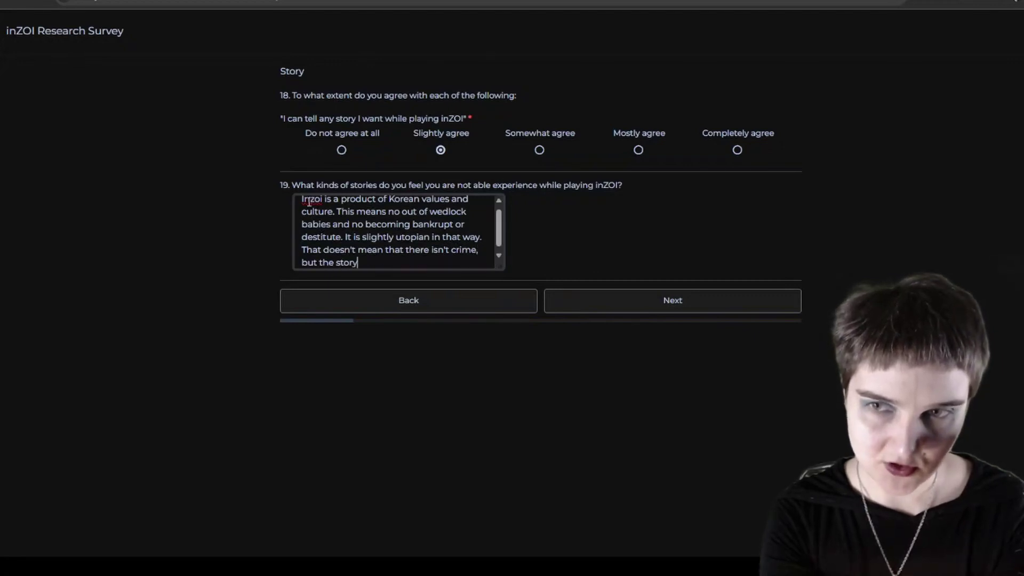
{"action": "type", "text": "t"}
{"action": "type", "text": "elling a"}
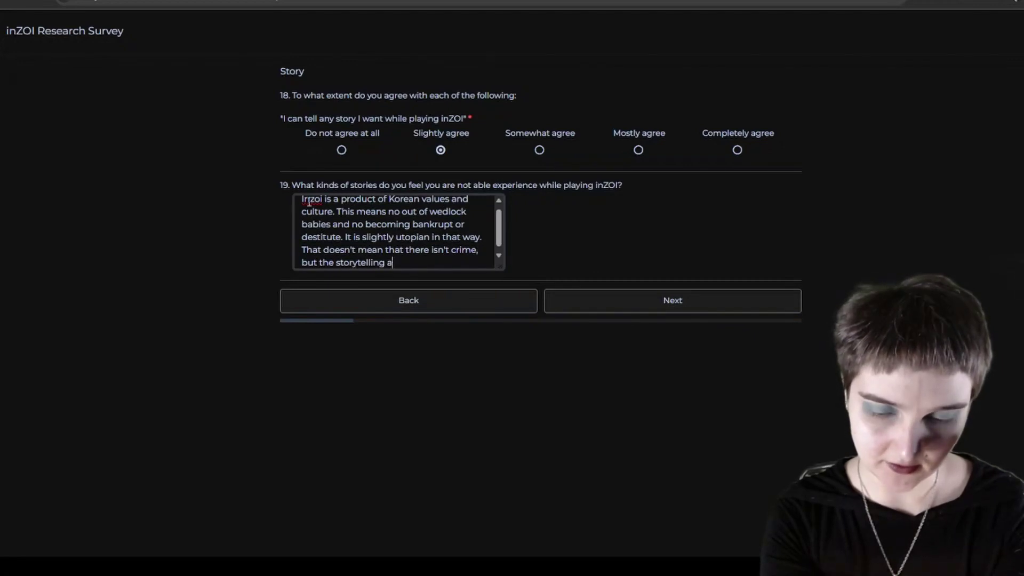
{"action": "type", "text": "spects will b"}
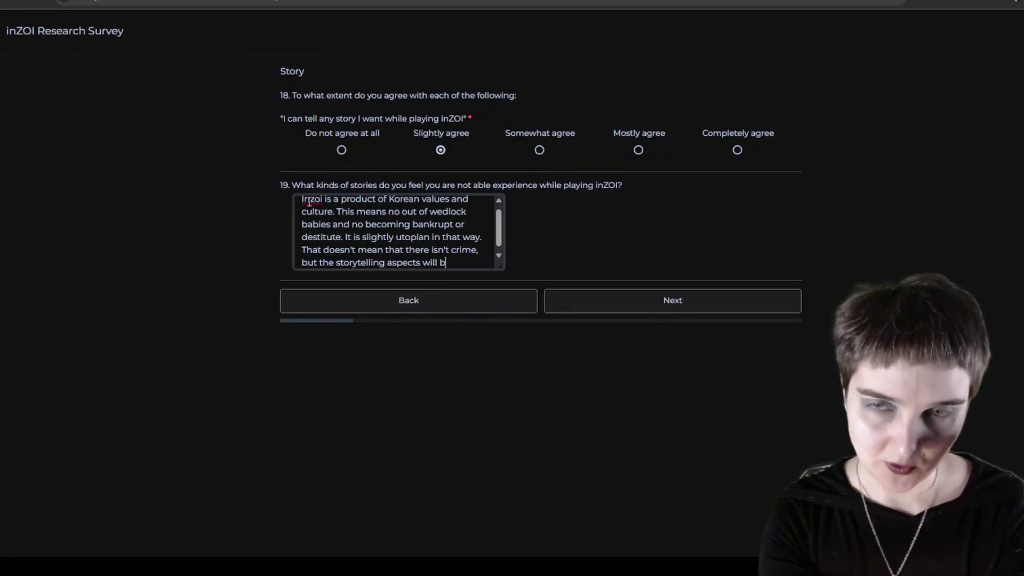
{"action": "type", "text": "e impacted"}
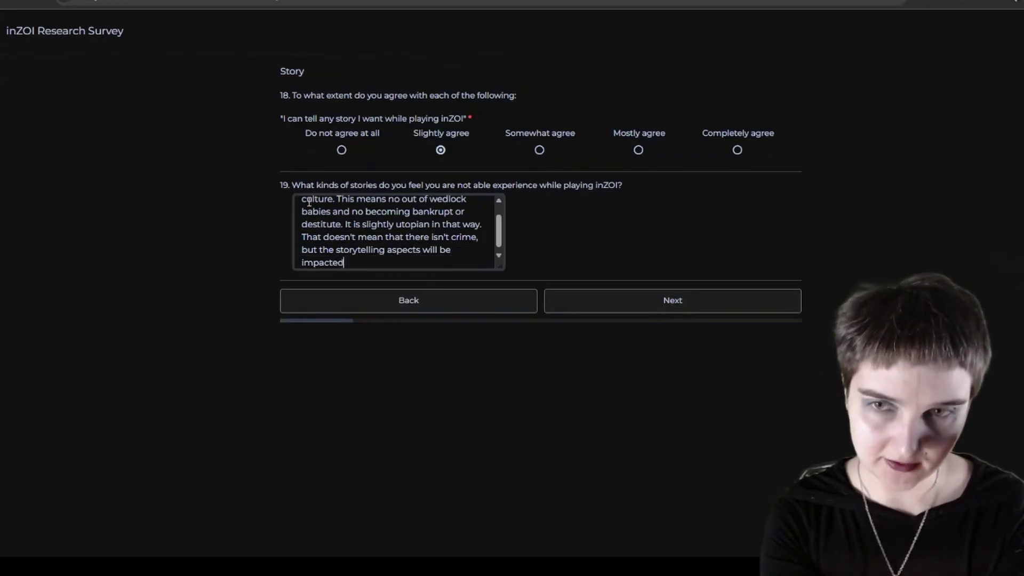
{"action": "type", "text": " by the cultur"}
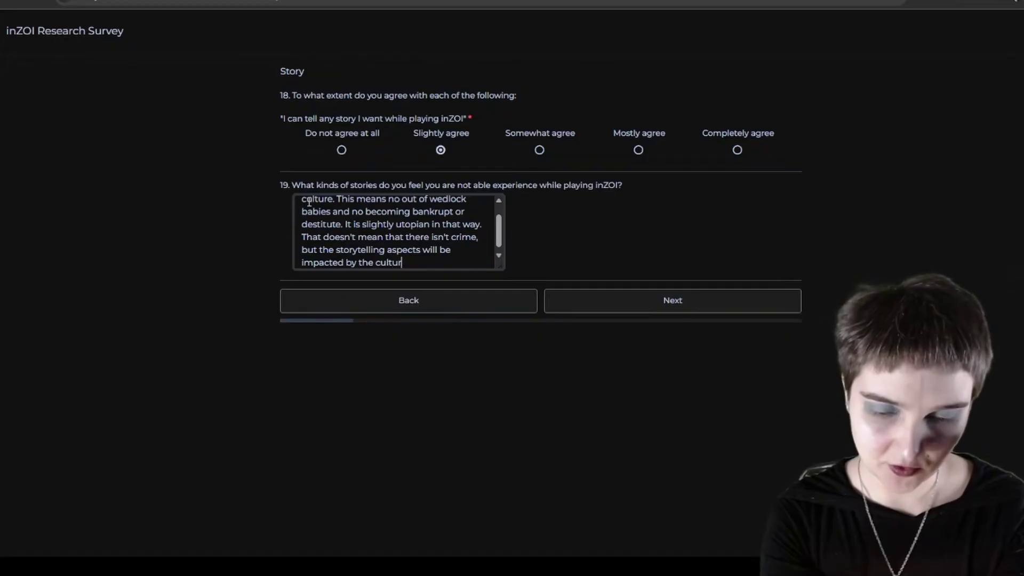
{"action": "type", "text": "e that the g"}
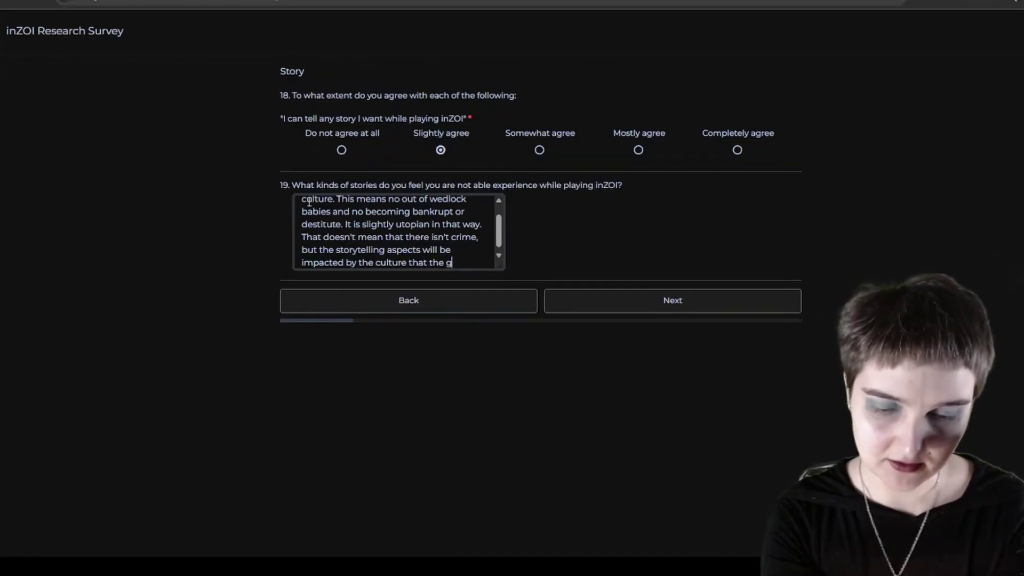
{"action": "type", "text": "ame is coming form."}
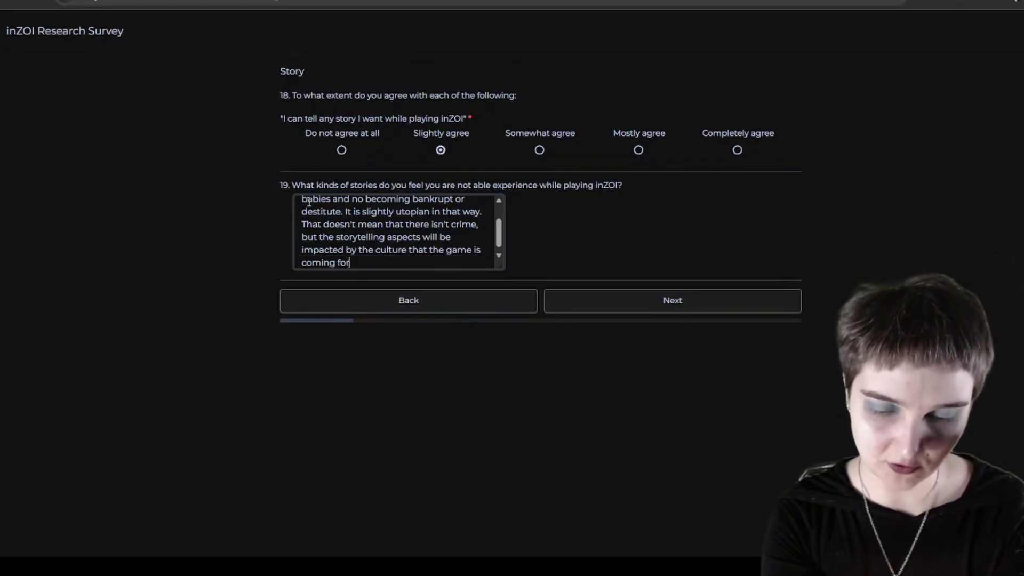
Step: Start a new paragraph in answer 19, after a blank line, with "I appreciate it for what it is though as I don't"
{"action": "key", "text": "Return"}
{"action": "key", "text": "Return"}
{"action": "type", "text": "I app"}
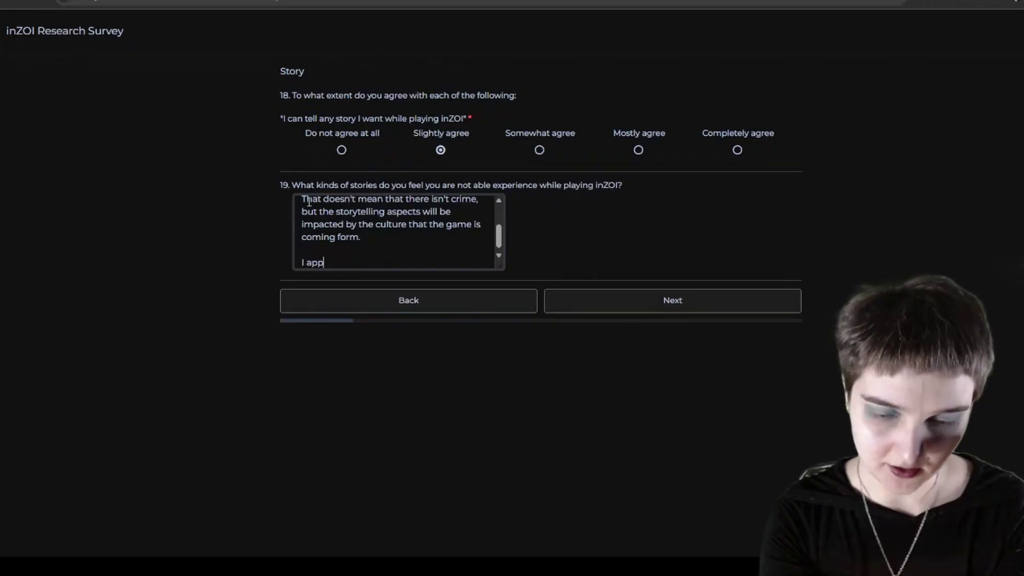
{"action": "type", "text": "reciate it for "}
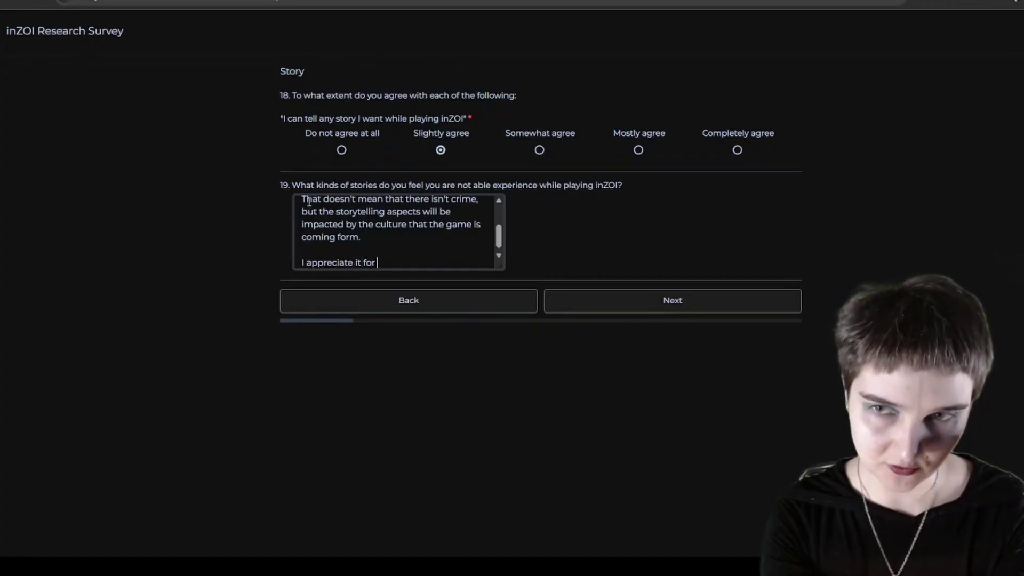
{"action": "type", "text": "what it is tho"}
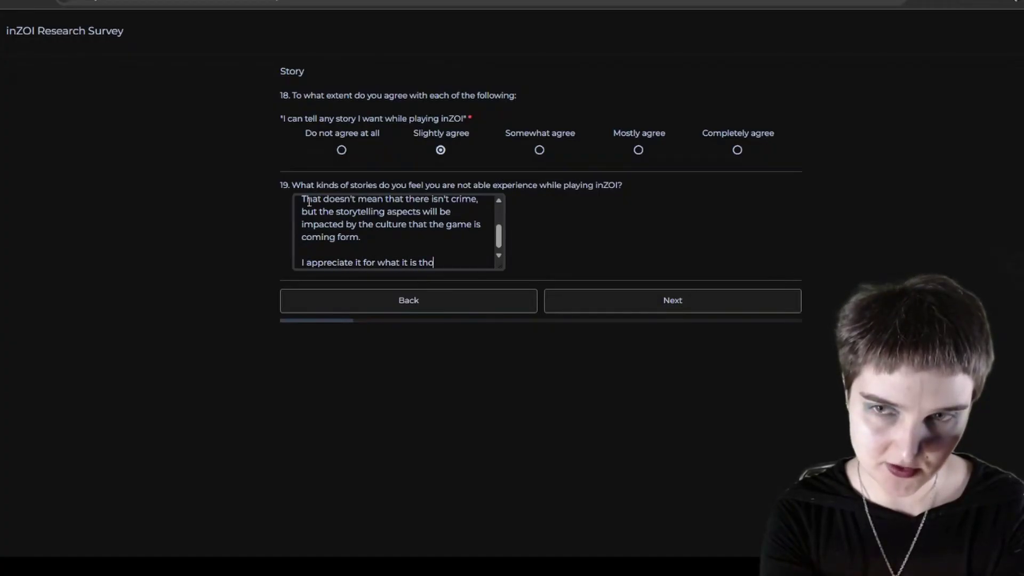
{"action": "type", "text": "ugh as I don't w"}
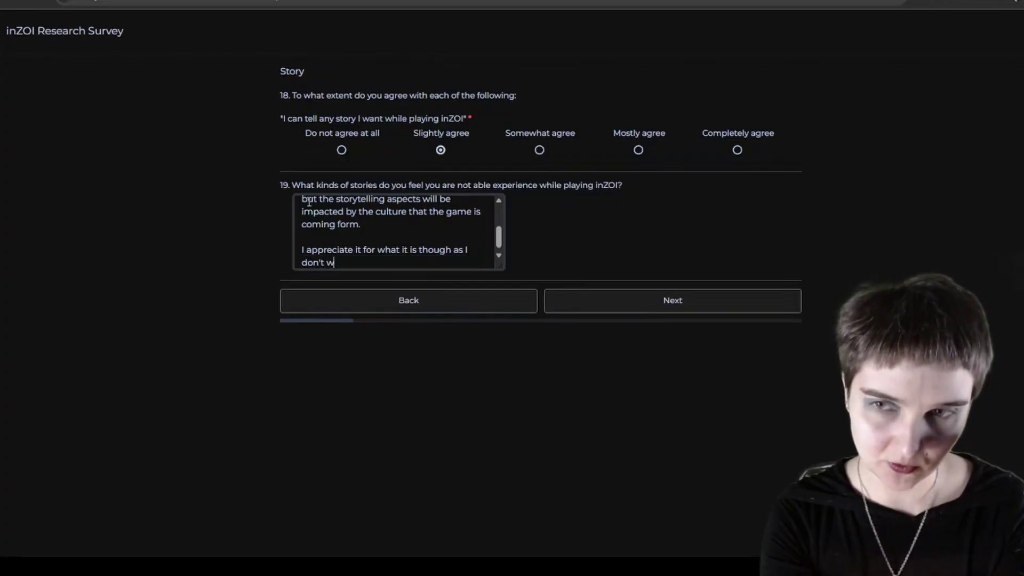
Step: Finish answer 19 with "want every game to copy American culture. I am not American myself."
{"action": "type", "text": "ant every g"}
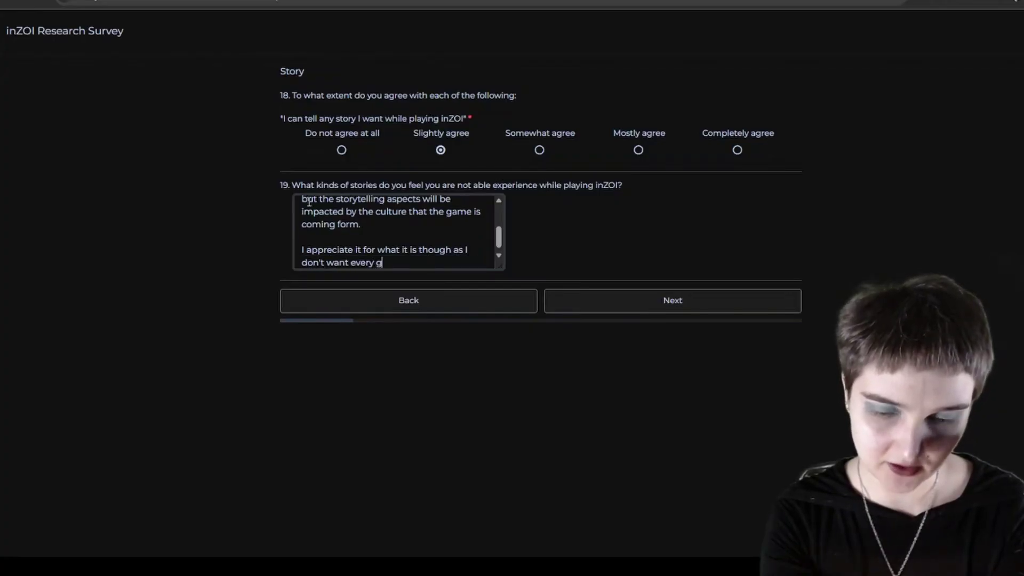
{"action": "type", "text": "ame to copy "}
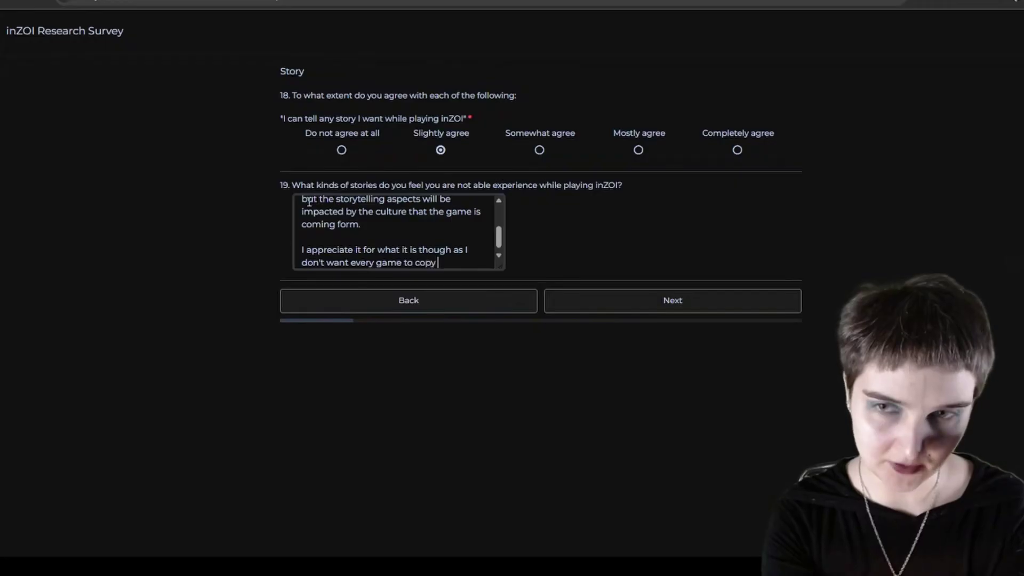
{"action": "type", "text": "American cult"}
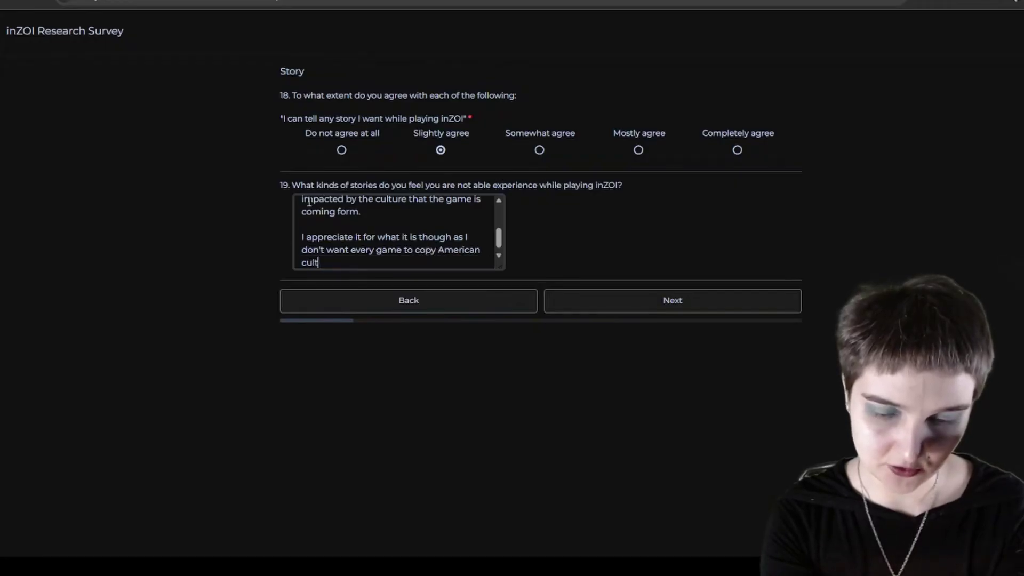
{"action": "type", "text": "ure. I am not A"}
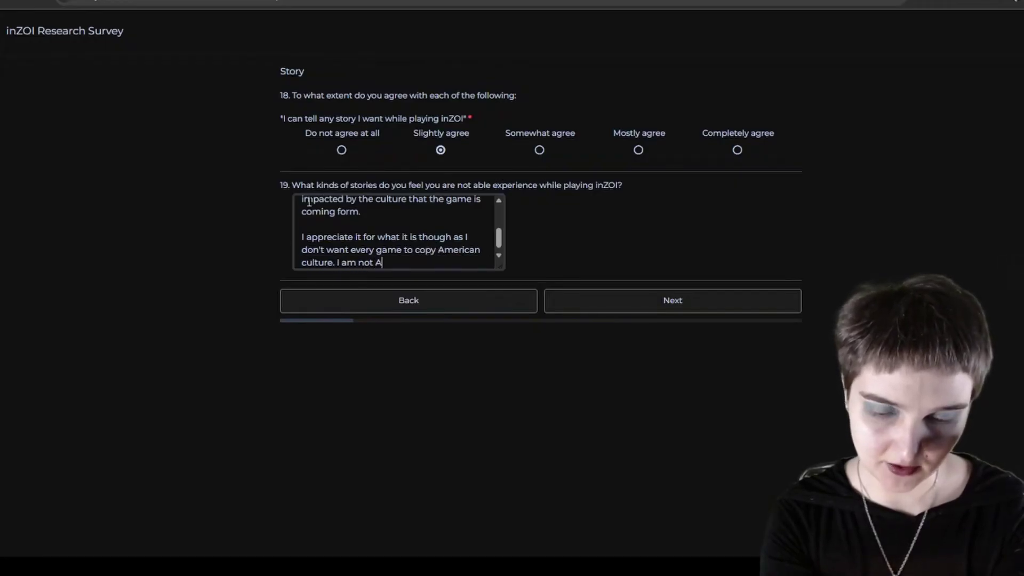
{"action": "type", "text": "merican myself."}
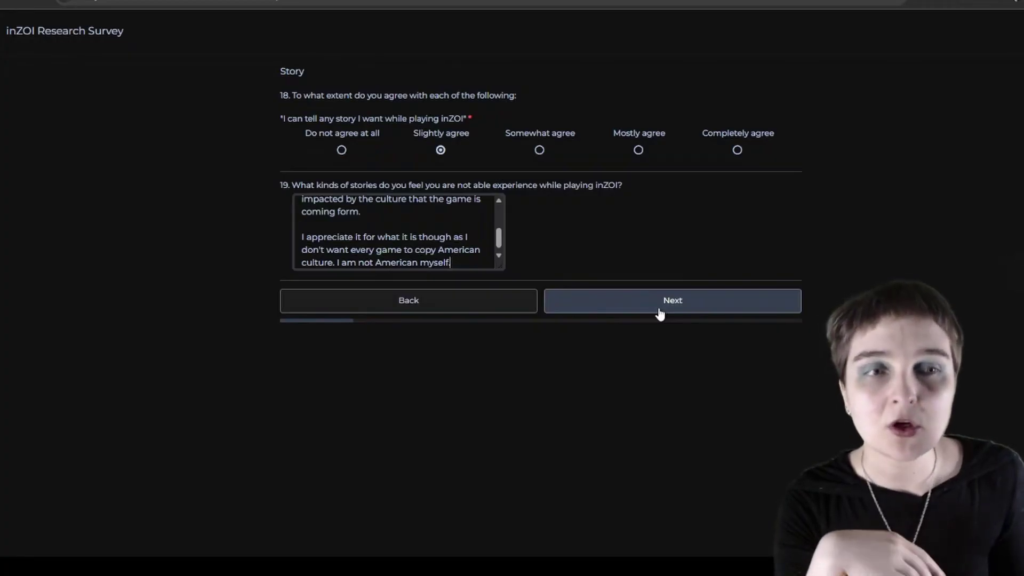
Step: Advance to the survey's Onboarding page and answer question 20 about onboarding satisfaction with "Somewhat satisfied"
{"action": "left_click", "coordinate": [650, 314]}
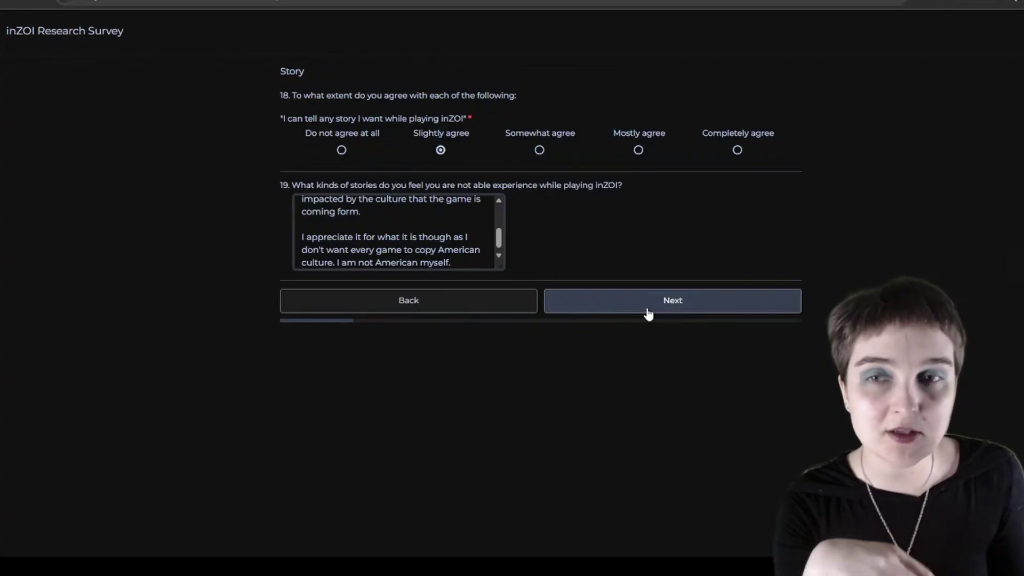
{"action": "left_click", "coordinate": [648, 309]}
{"action": "left_click", "coordinate": [647, 307]}
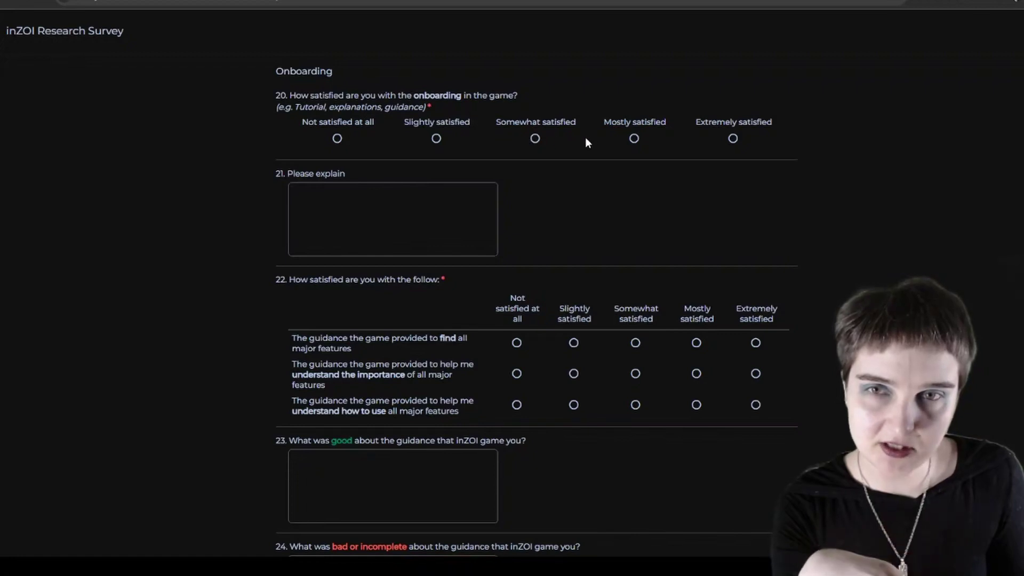
{"action": "left_click", "coordinate": [535, 138]}
Step: Explain the onboarding rating in question 21 with "Understanding build mode is HARD even if you read all of the tutorials."
{"action": "left_click", "coordinate": [466, 207]}
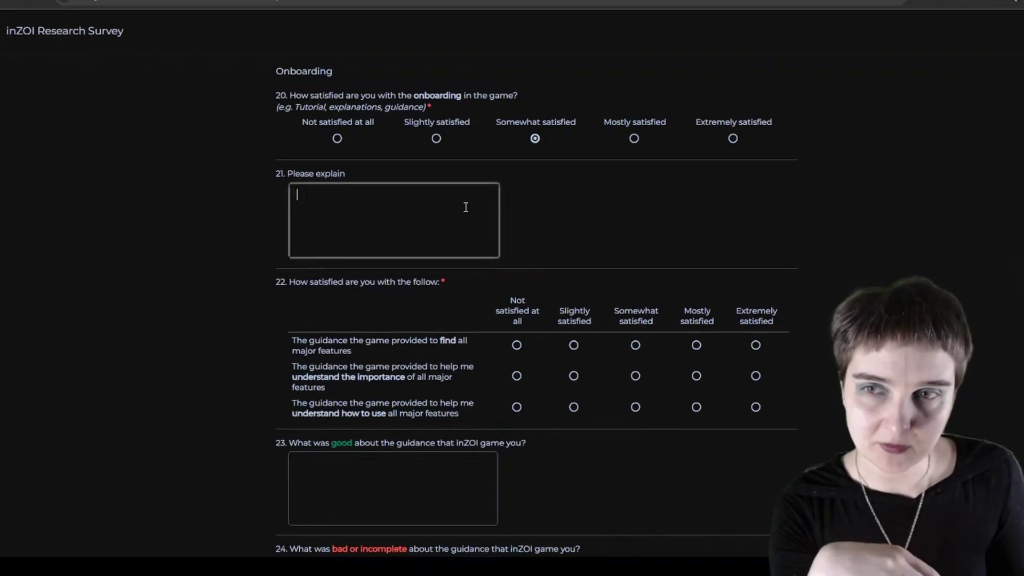
{"action": "type", "text": "B"}
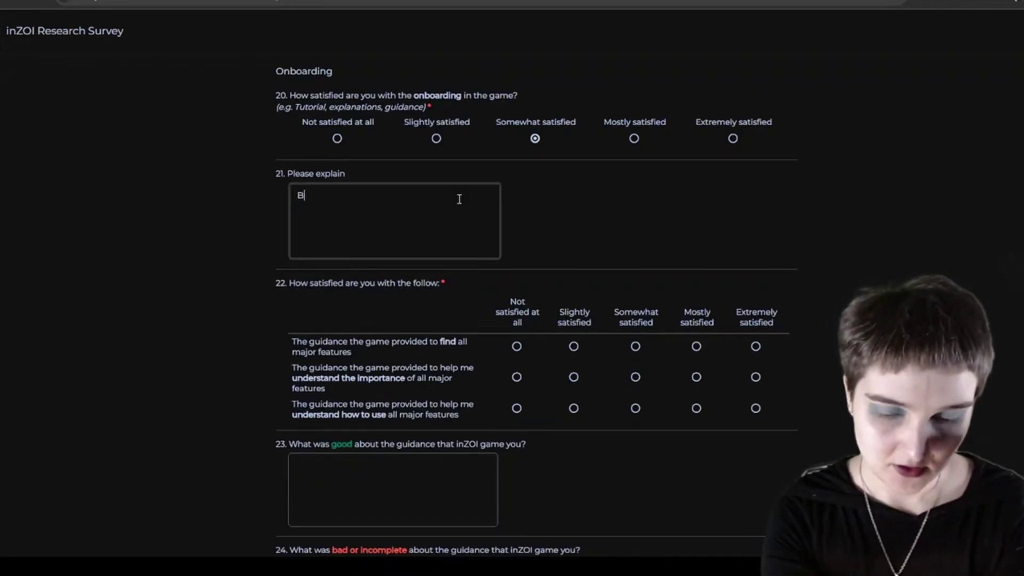
{"action": "key", "text": "BackSpace"}
{"action": "type", "text": "Understandin"}
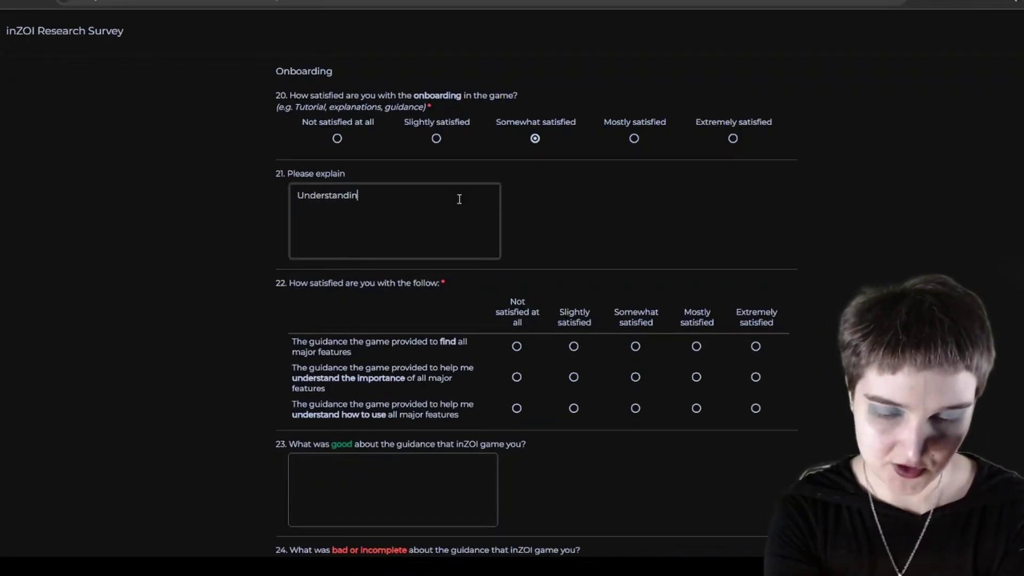
{"action": "type", "text": "g build mod"}
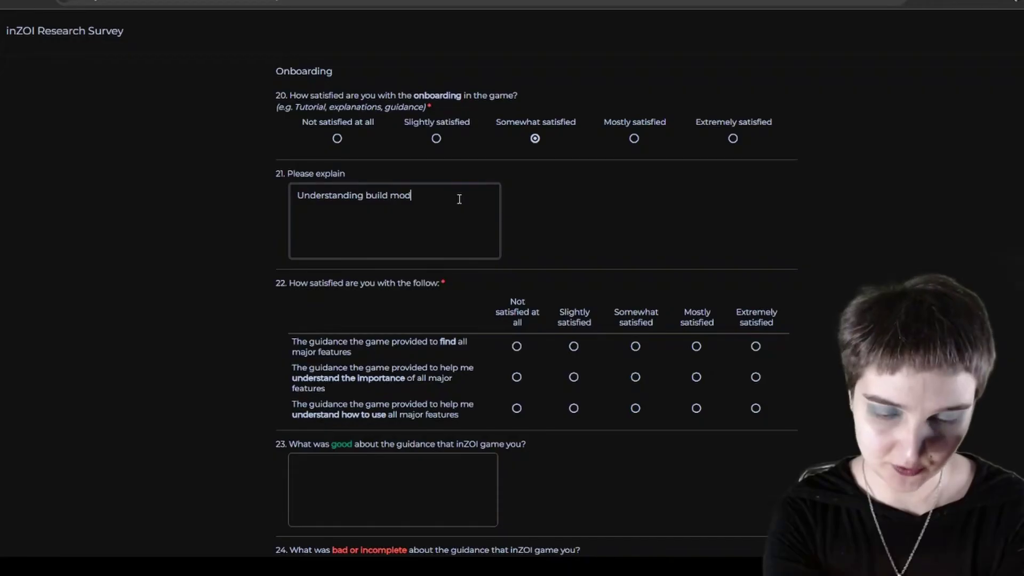
{"action": "type", "text": "e is a "}
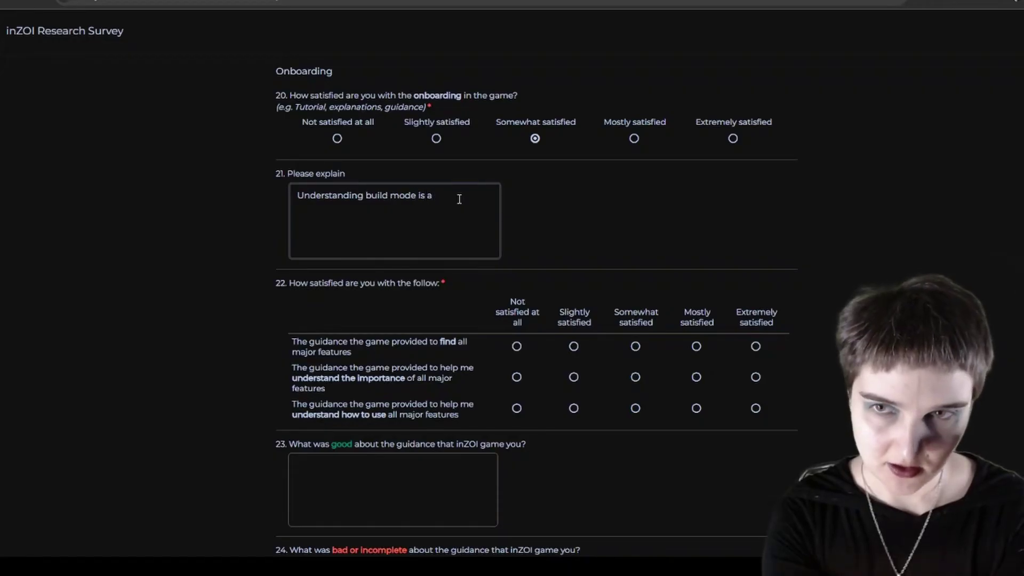
{"action": "key", "text": "BackSpace"}
{"action": "key", "text": "BackSpace"}
{"action": "type", "text": "HARD eve"}
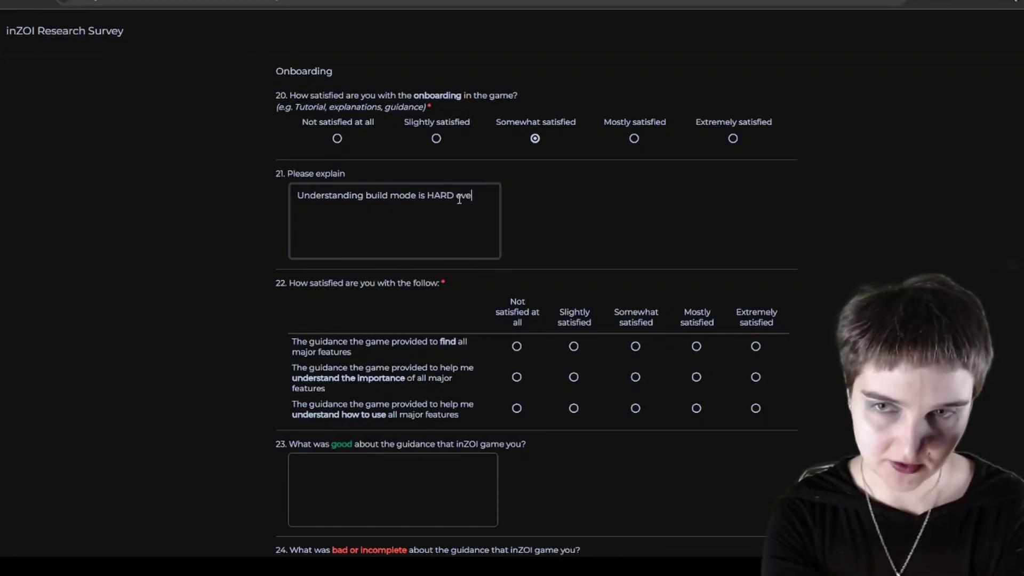
{"action": "type", "text": "n if you read "}
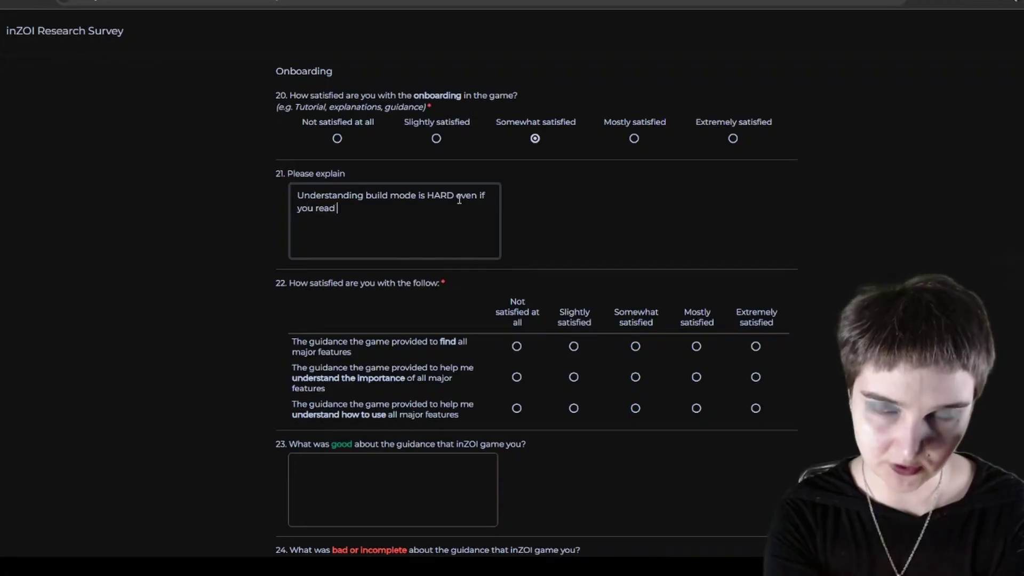
{"action": "type", "text": "all of the tuto"}
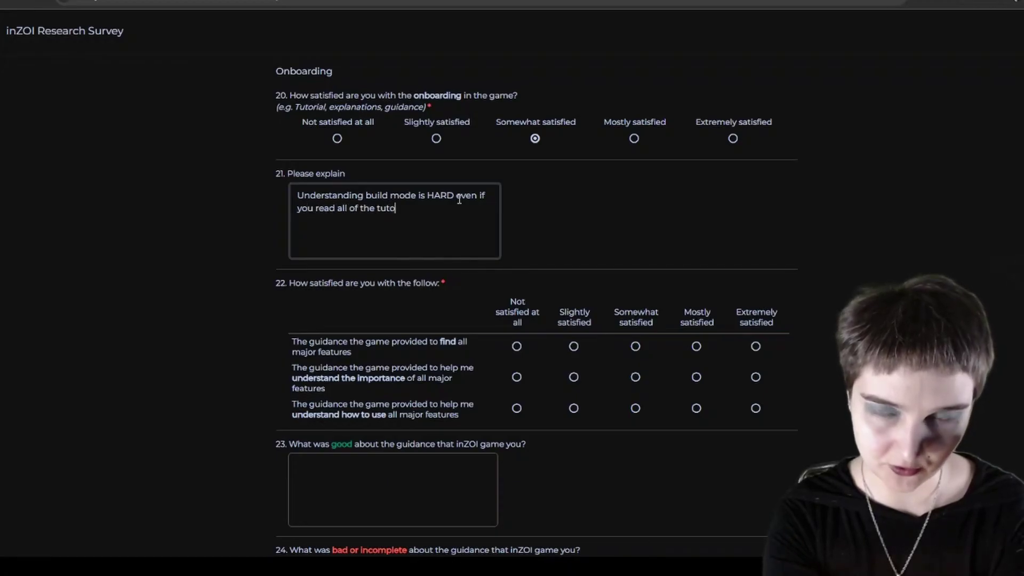
{"action": "type", "text": "rials."}
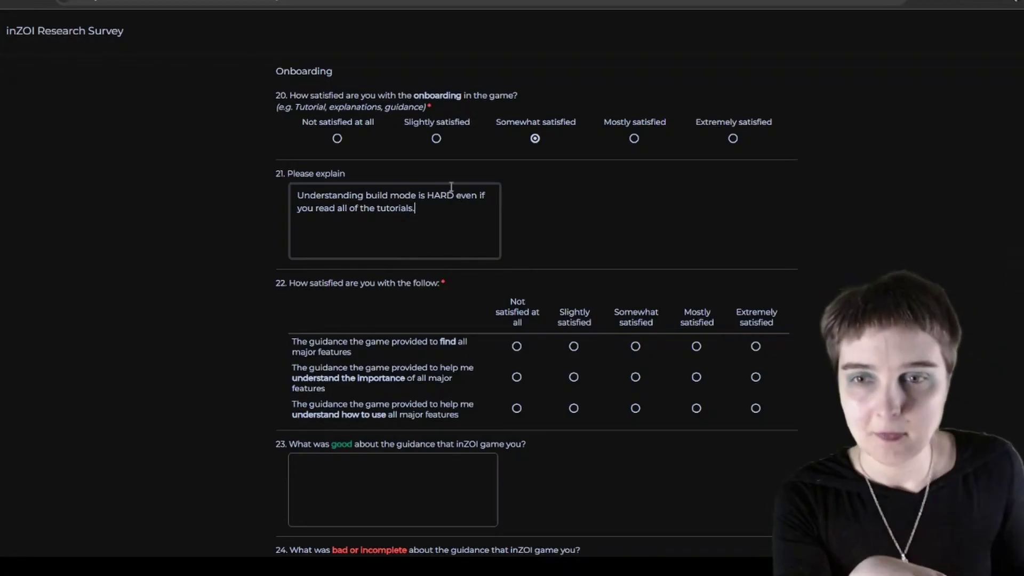
Step: Rate the guidance in question 22 "Somewhat satisfied" for finding features, "Slightly satisfied" for understanding their importance, and "Somewhat satisfied" for understanding how to use them
{"action": "scroll", "coordinate": [476, 199], "scroll_direction": "down", "scroll_amount": 3}
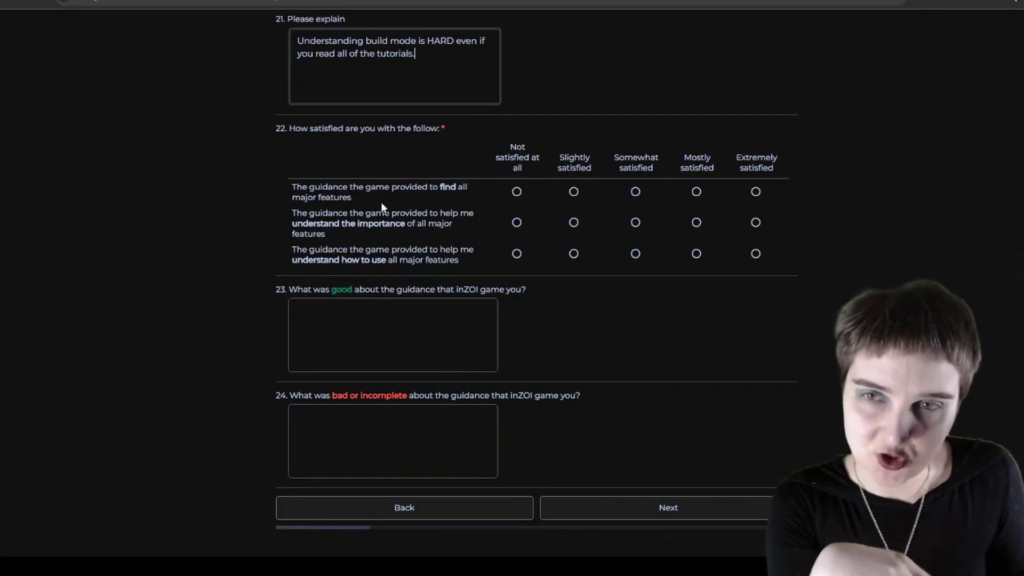
{"action": "left_click", "coordinate": [637, 190]}
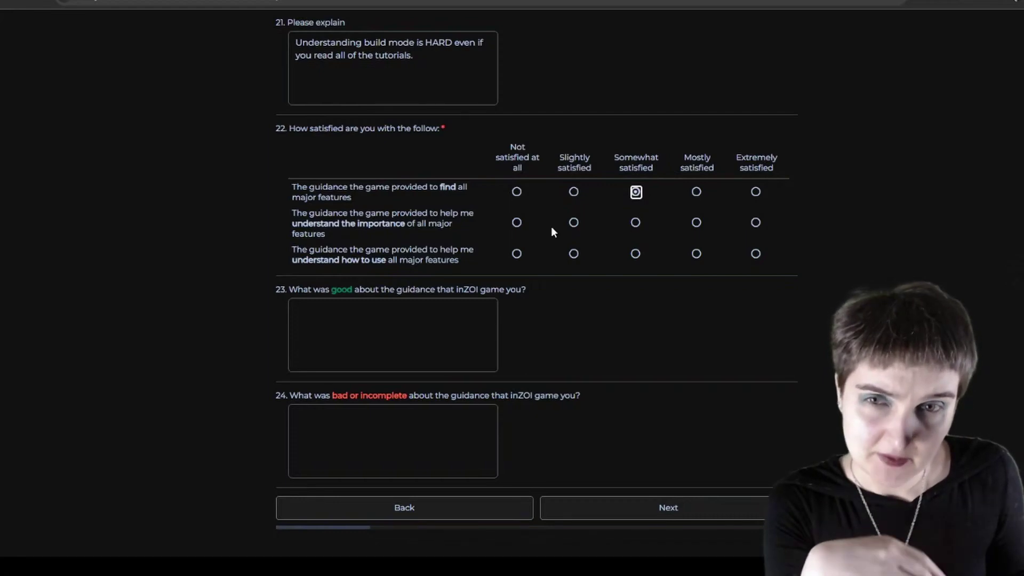
{"action": "left_click", "coordinate": [573, 223]}
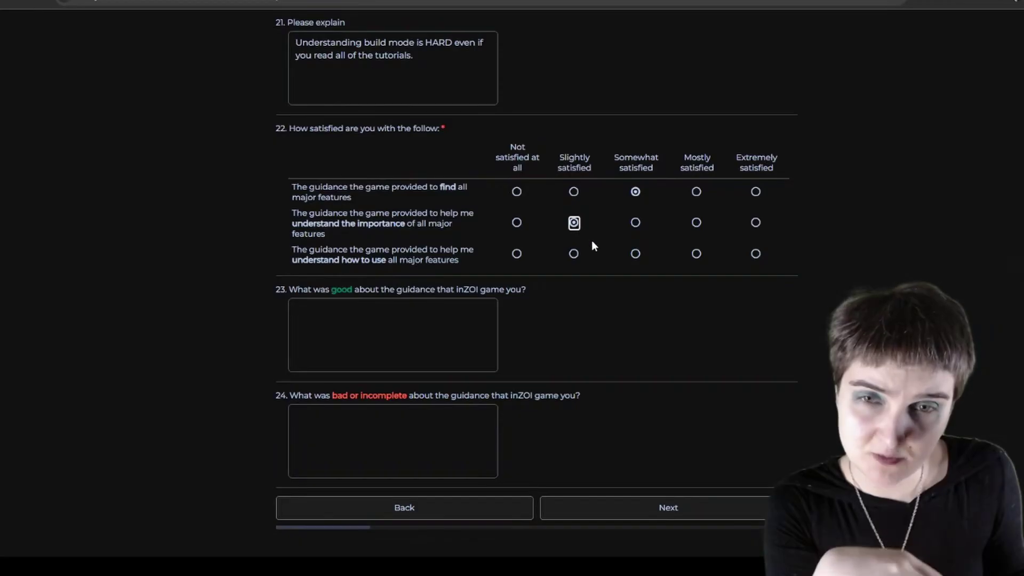
{"action": "left_click", "coordinate": [634, 259]}
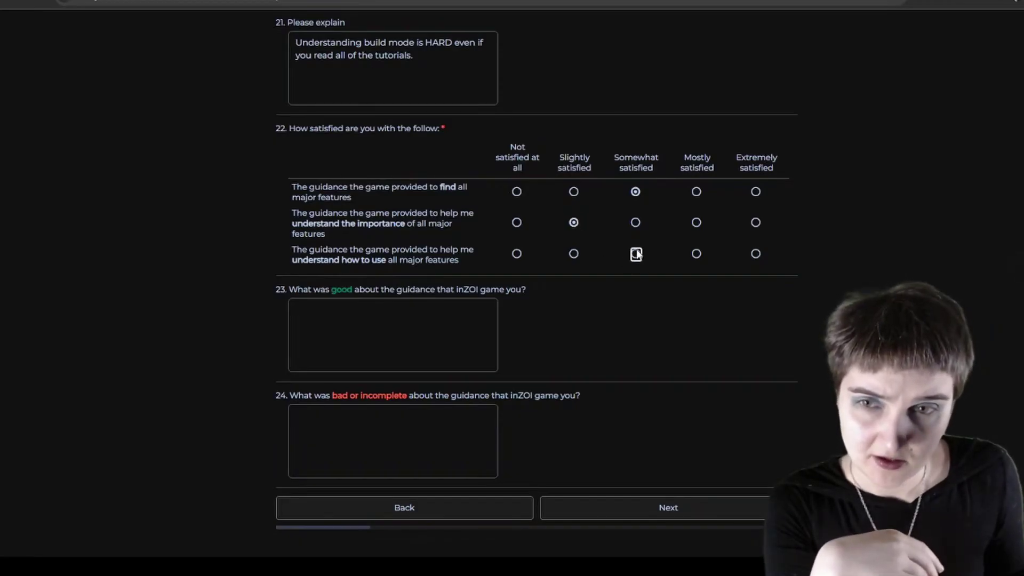
Step: Begin answer 23 with "The game is mostly intuitive if you have played other life simulators, so most of the features will come easily."
{"action": "left_click", "coordinate": [435, 317]}
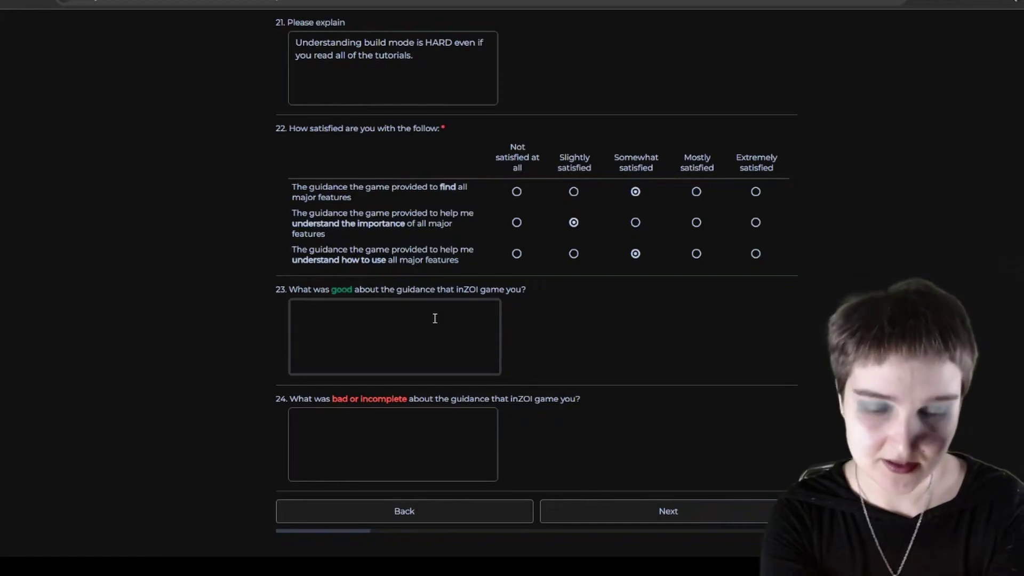
{"action": "type", "text": "The g"}
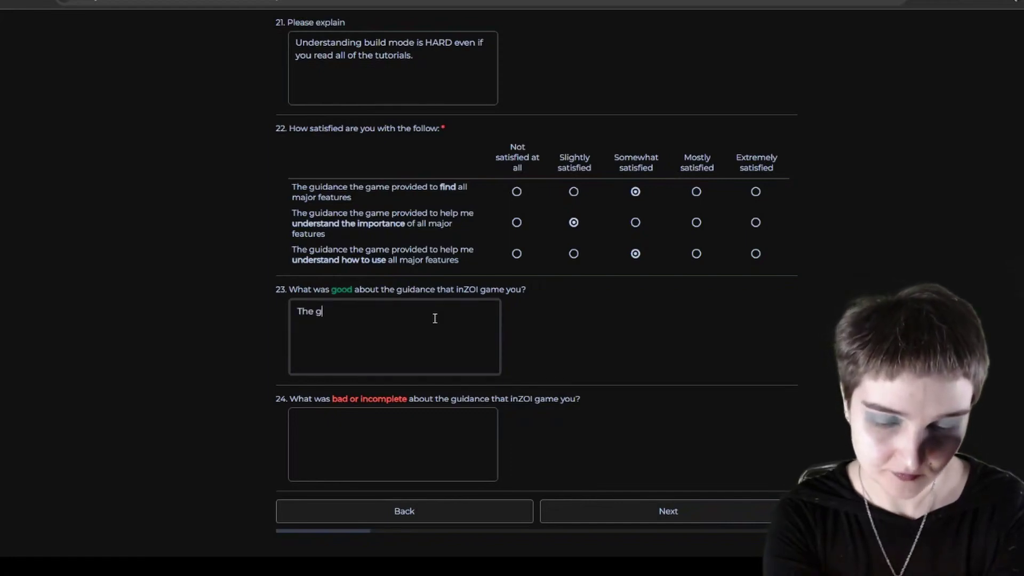
{"action": "type", "text": "ame is mostly int"}
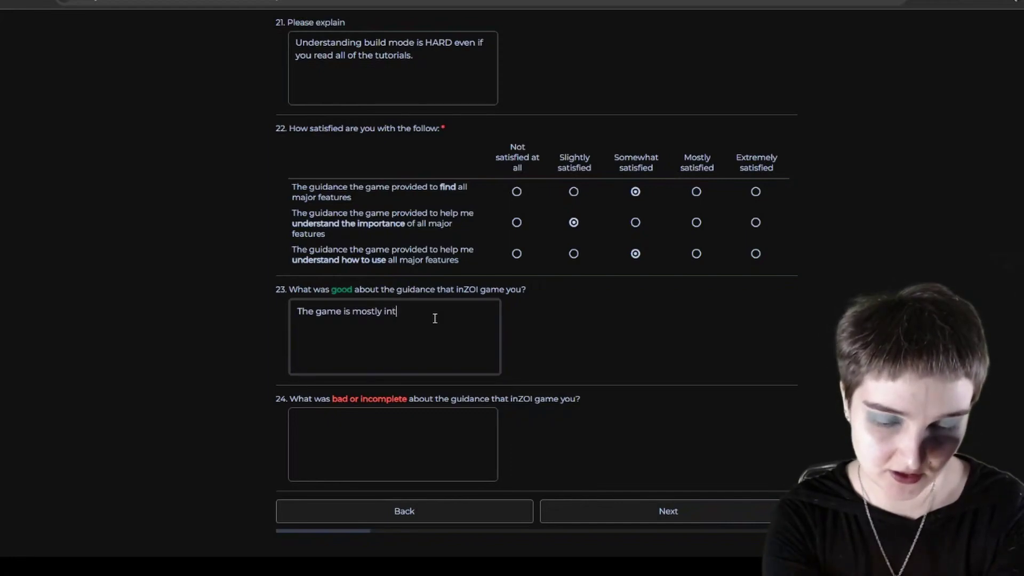
{"action": "type", "text": "uitive if you hav"}
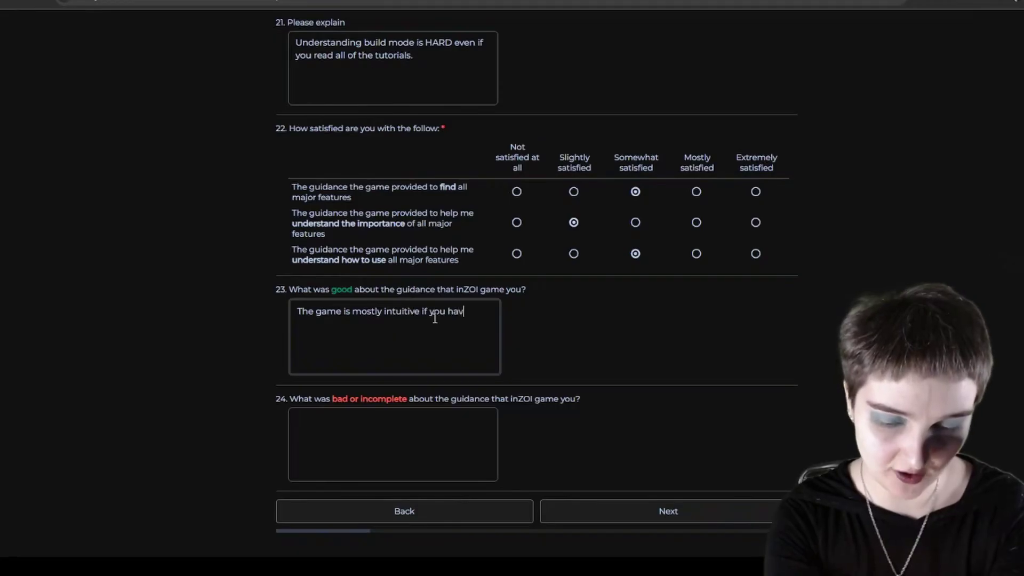
{"action": "type", "text": "e played ot"}
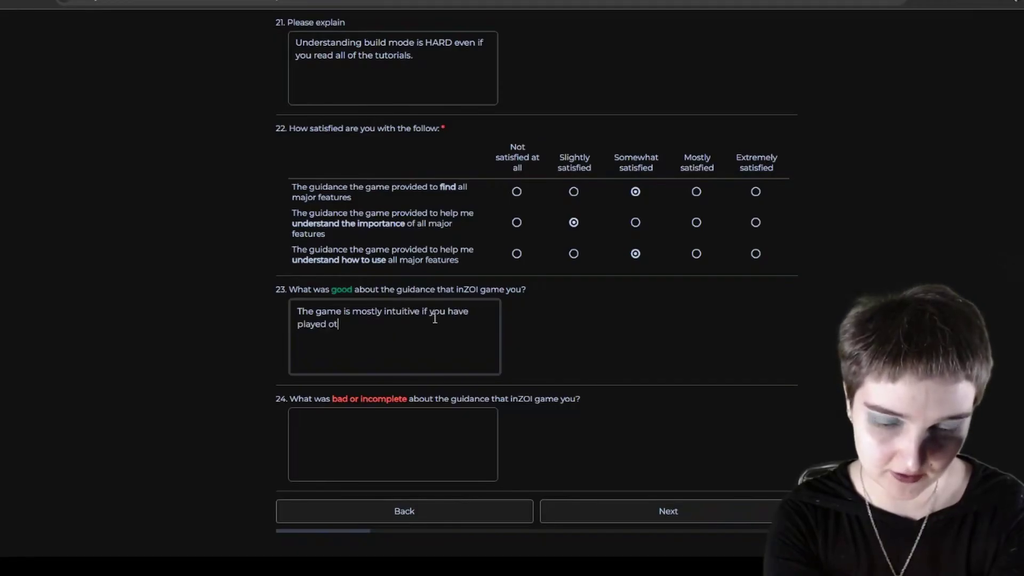
{"action": "type", "text": "her life si"}
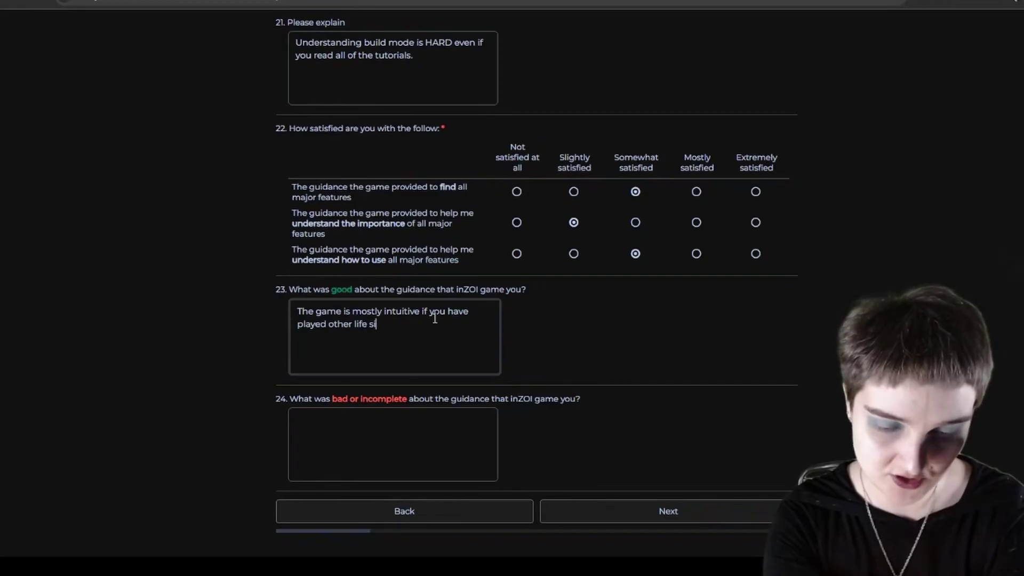
{"action": "type", "text": "mulators, "}
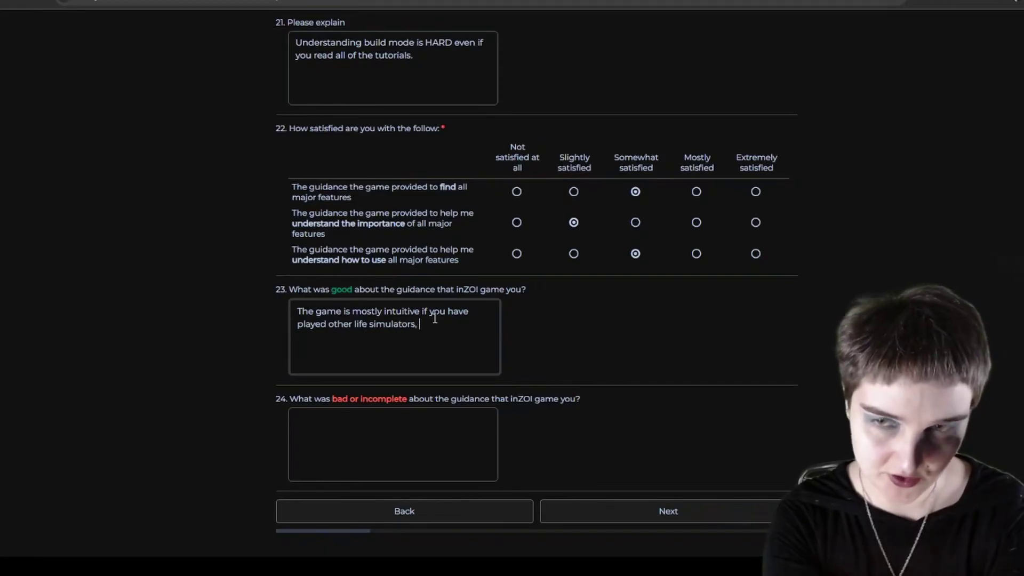
{"action": "type", "text": "so most"}
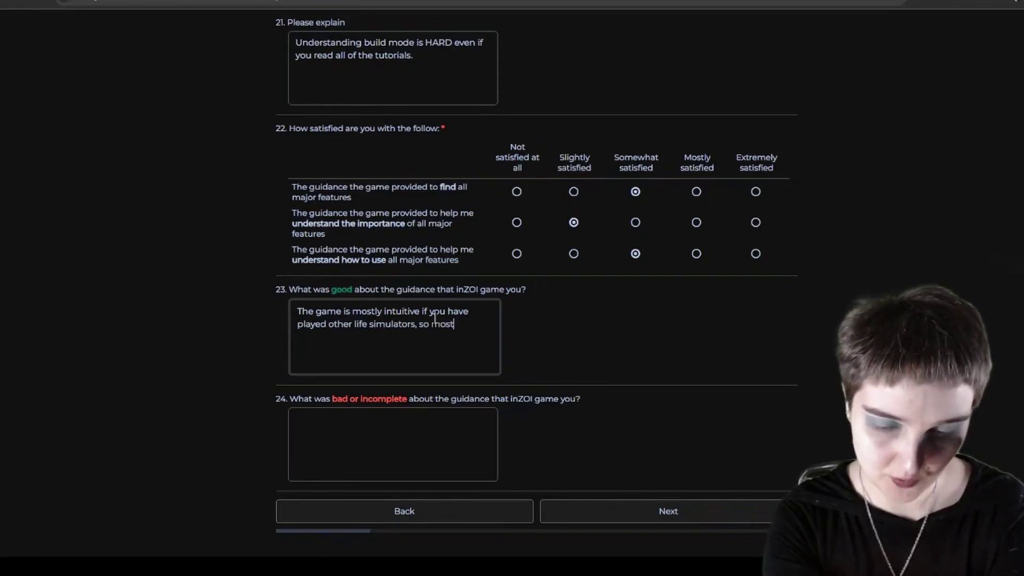
{"action": "type", "text": " of the feature"}
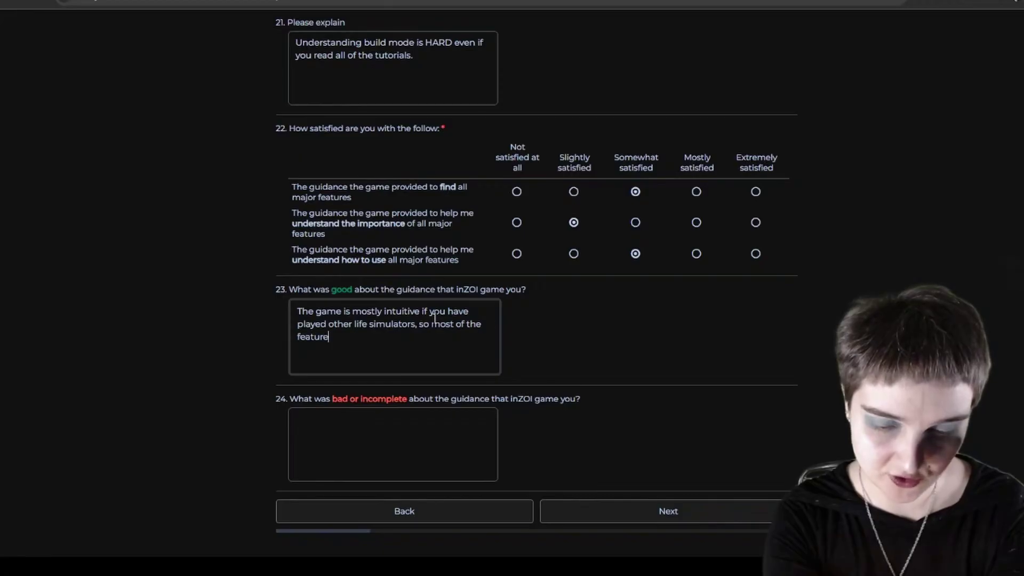
{"action": "type", "text": "s will come easi"}
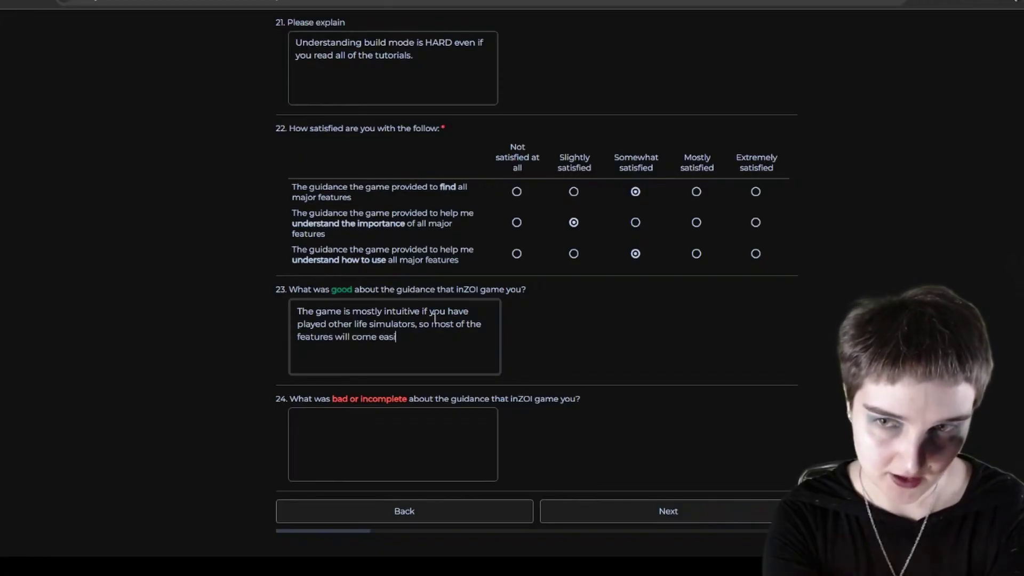
{"action": "type", "text": "ly. The ga"}
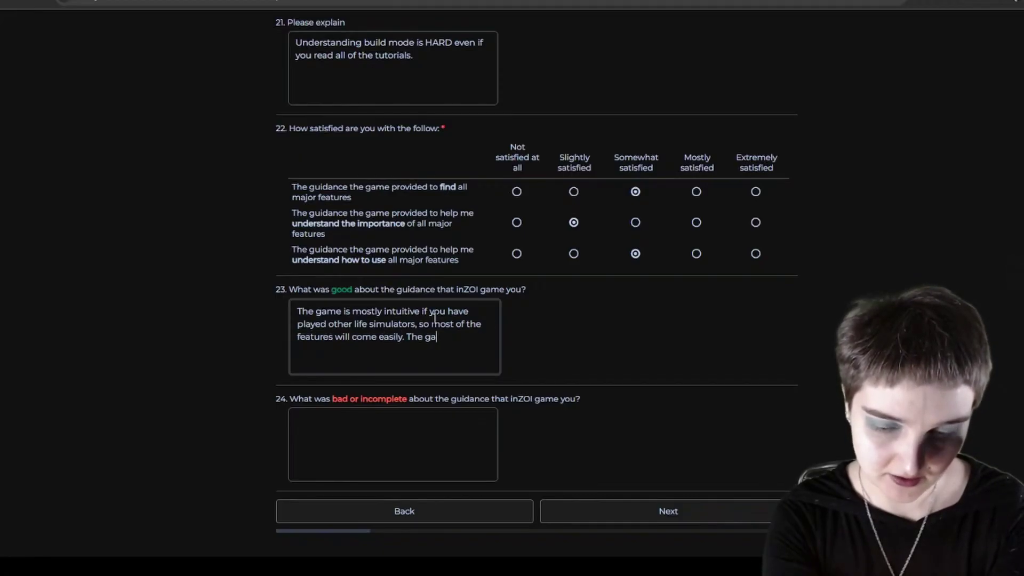
Step: Finish answer 23 with the sentence "The game has a nice tutorial written out and it does help."
{"action": "type", "text": "me has a nice t"}
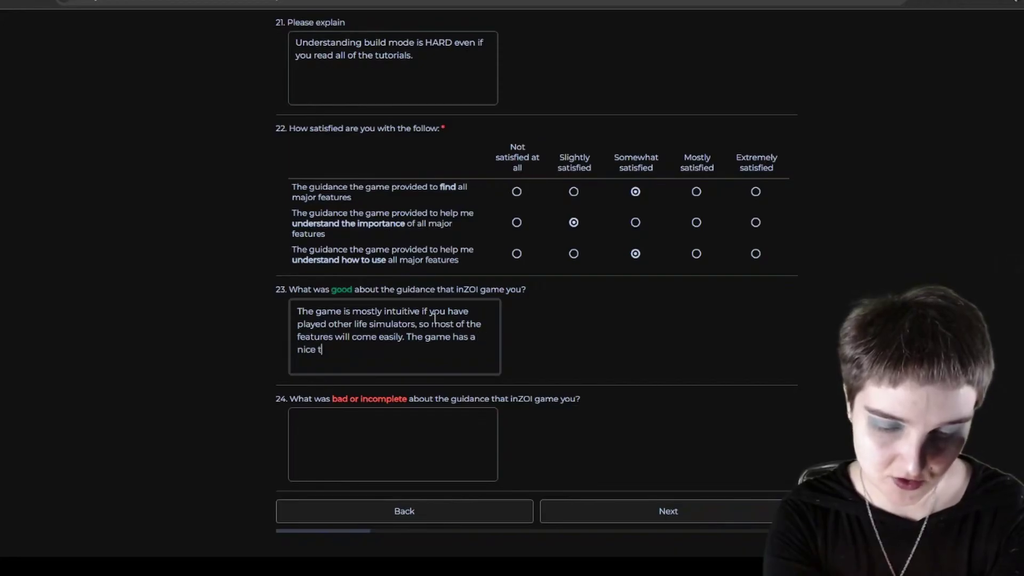
{"action": "type", "text": "utorial written "}
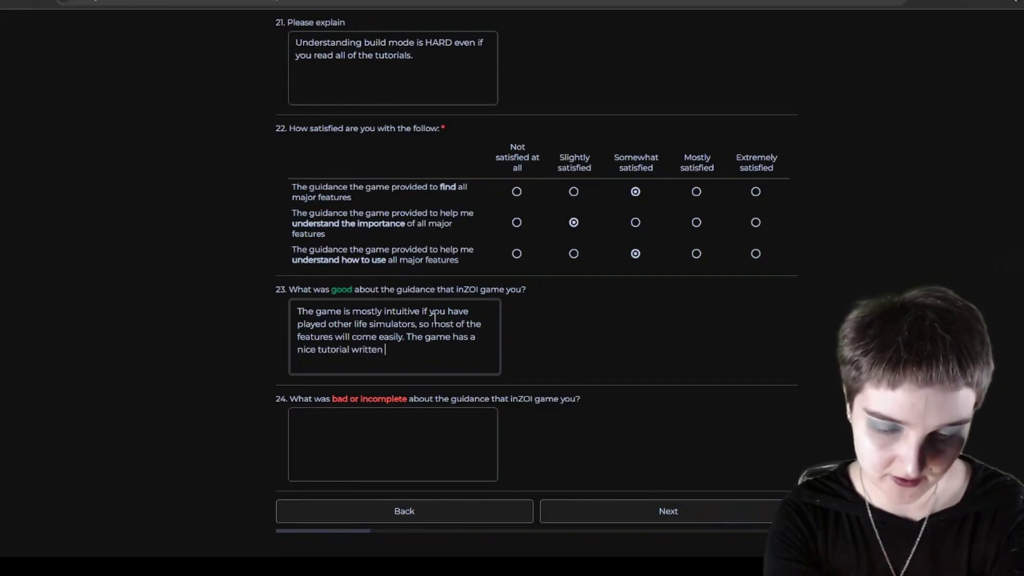
{"action": "type", "text": "out and it does help."}
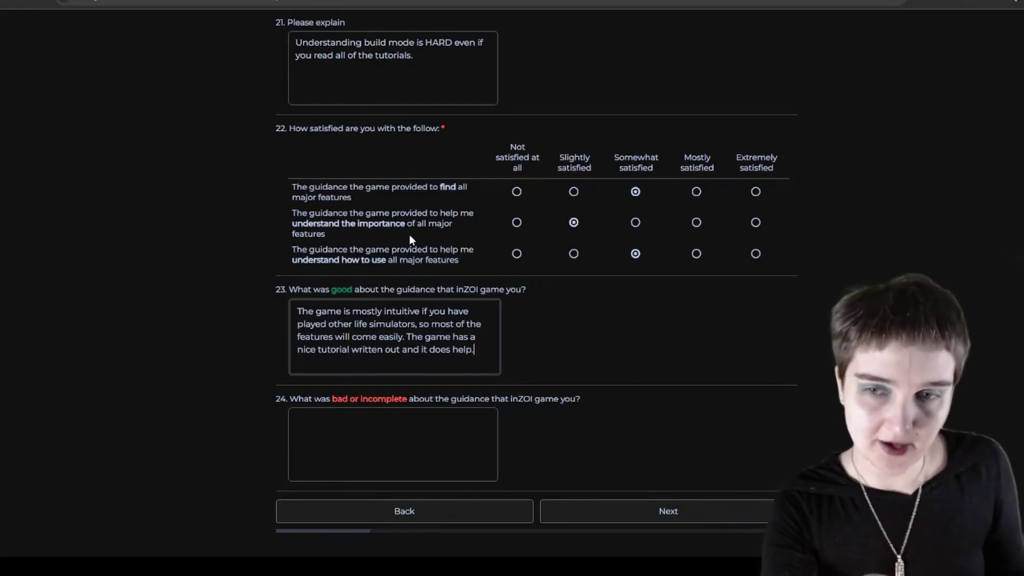
Step: Begin answer 24 on bad or incomplete guidance with "Build mode is HARD to understand, I still don't know how to do foundations,"
{"action": "scroll", "coordinate": [347, 423], "scroll_direction": "down", "scroll_amount": 1}
{"action": "left_click", "coordinate": [348, 424]}
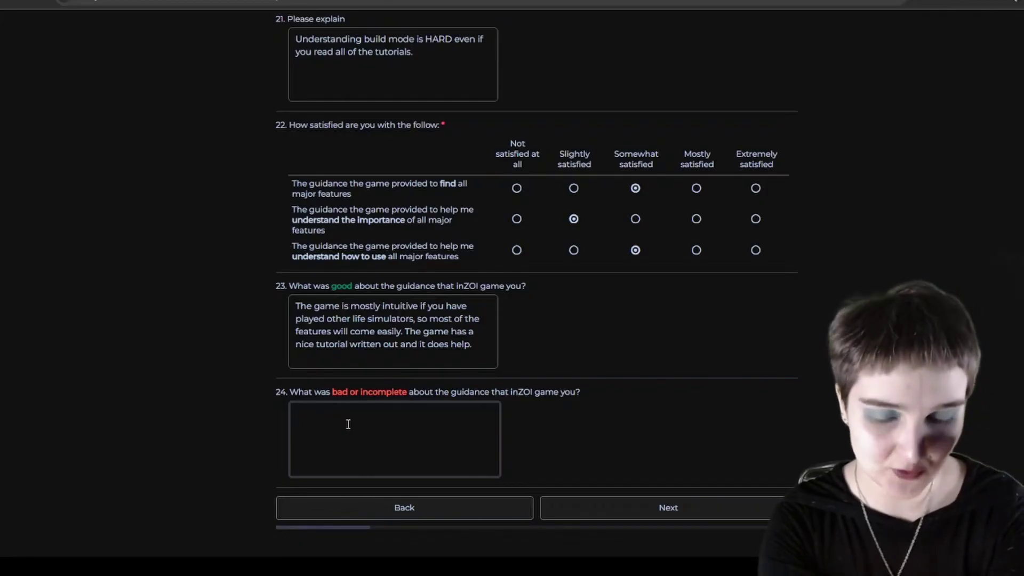
{"action": "type", "text": "Bui"}
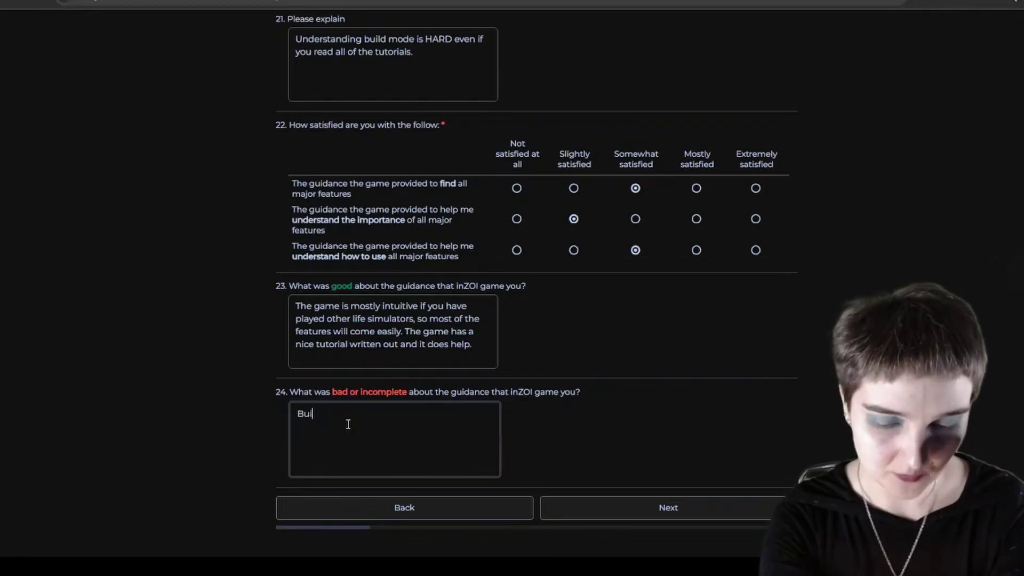
{"action": "type", "text": "ld mode is HARD"}
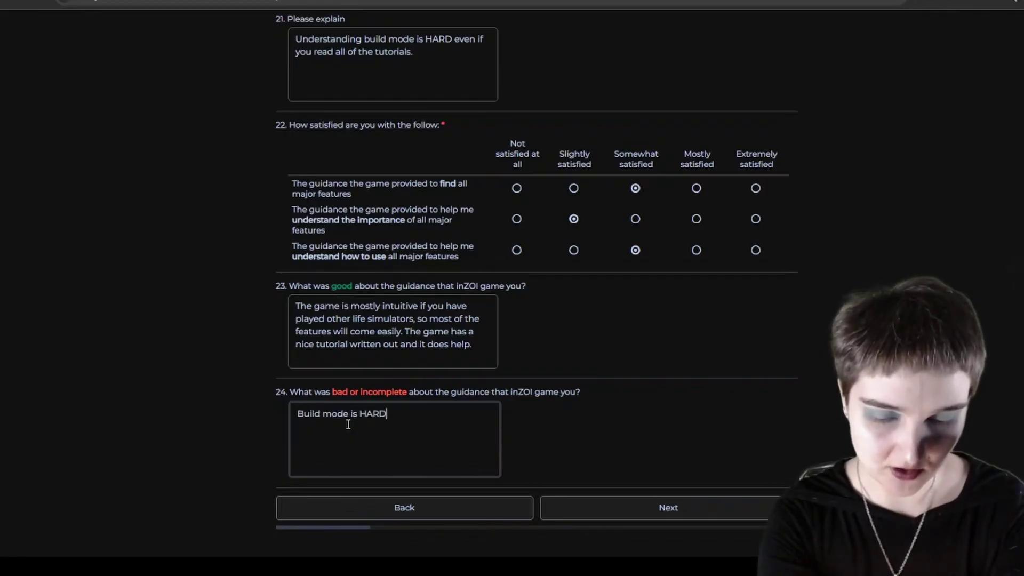
{"action": "type", "text": " to understand, I sill"}
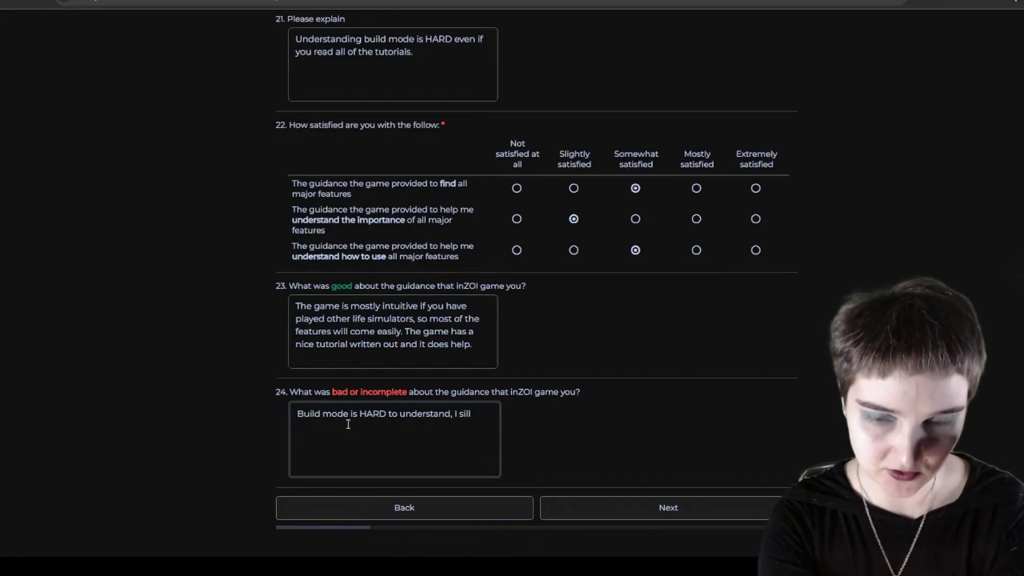
{"action": "key", "text": "BackSpace"}
{"action": "key", "text": "BackSpace"}
{"action": "key", "text": "BackSpace"}
{"action": "type", "text": "till do"}
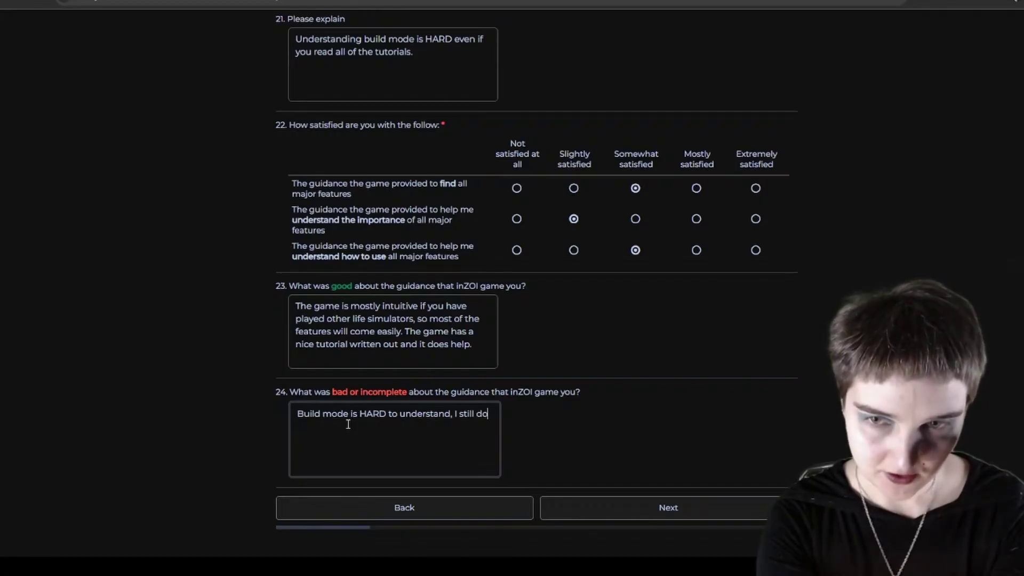
{"action": "type", "text": "n't know how t"}
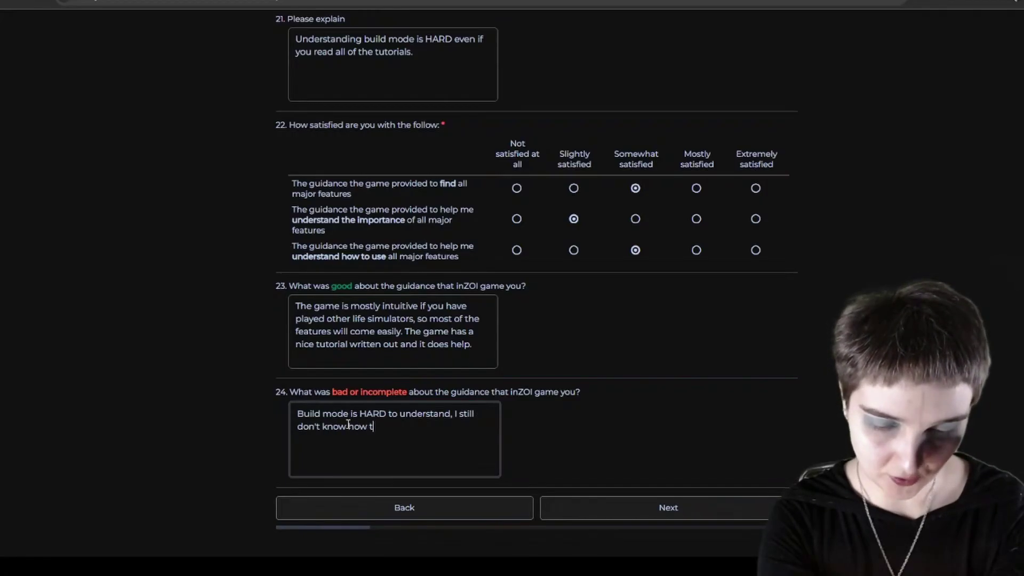
{"action": "type", "text": "o do foundation"}
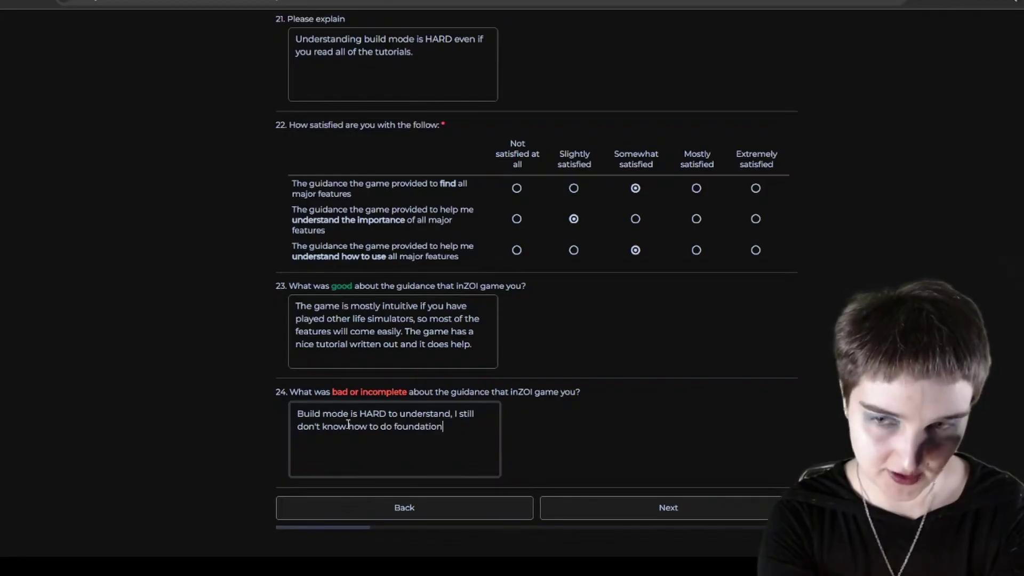
{"action": "type", "text": "s, ehen"}
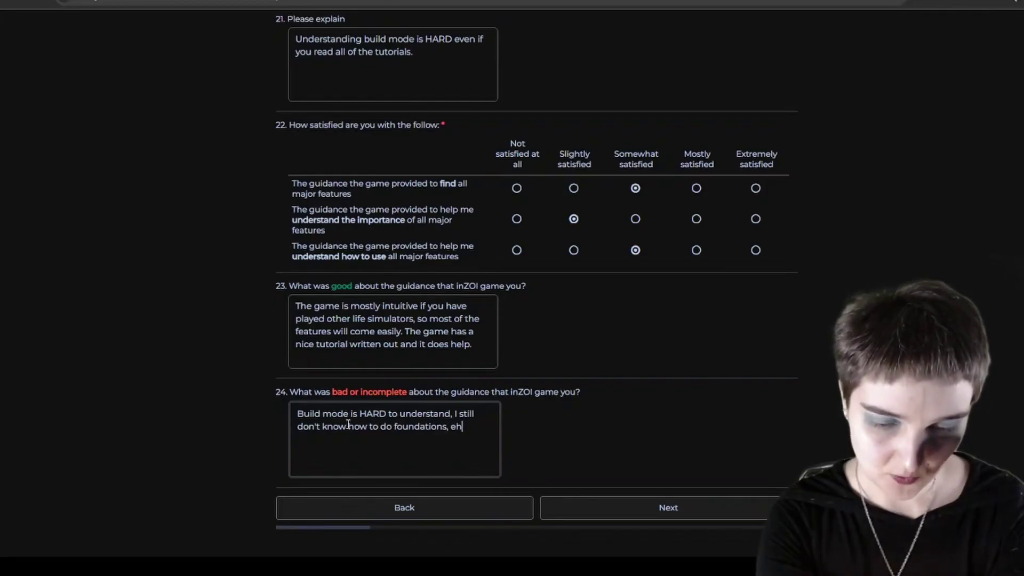
{"action": "key", "text": "BackSpace"}
{"action": "key", "text": "BackSpace"}
{"action": "key", "text": "BackSpace"}
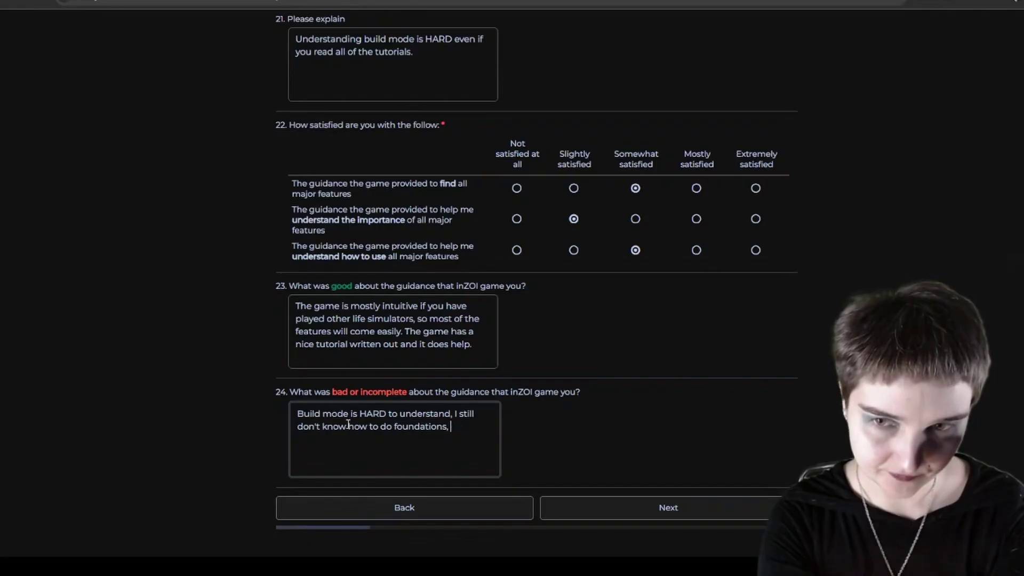
Step: Continue answer 24 with "when you first see the scheduling you assume that only items of note are scheduled, but"
{"action": "type", "text": "when you first "}
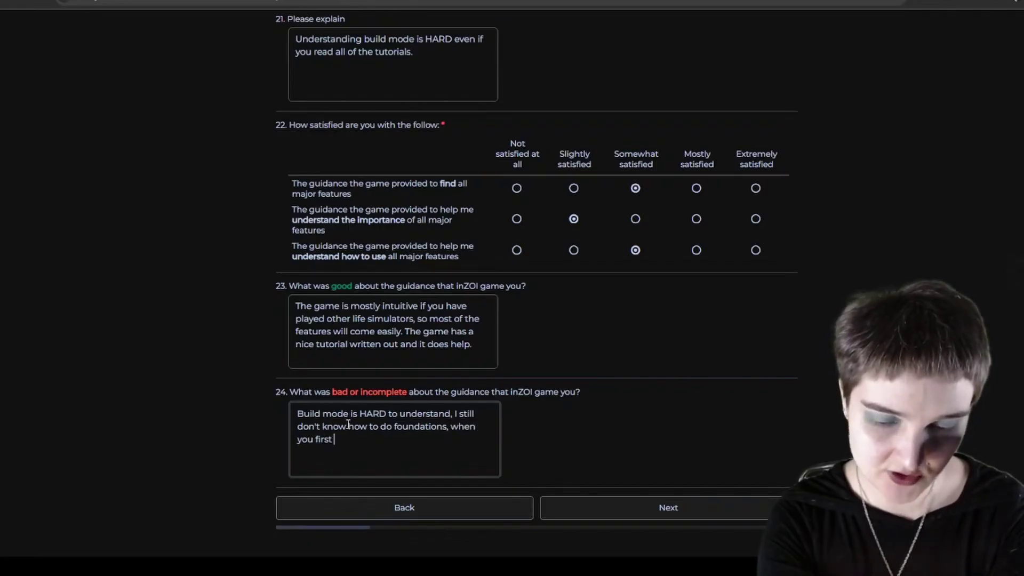
{"action": "type", "text": "see the schedu"}
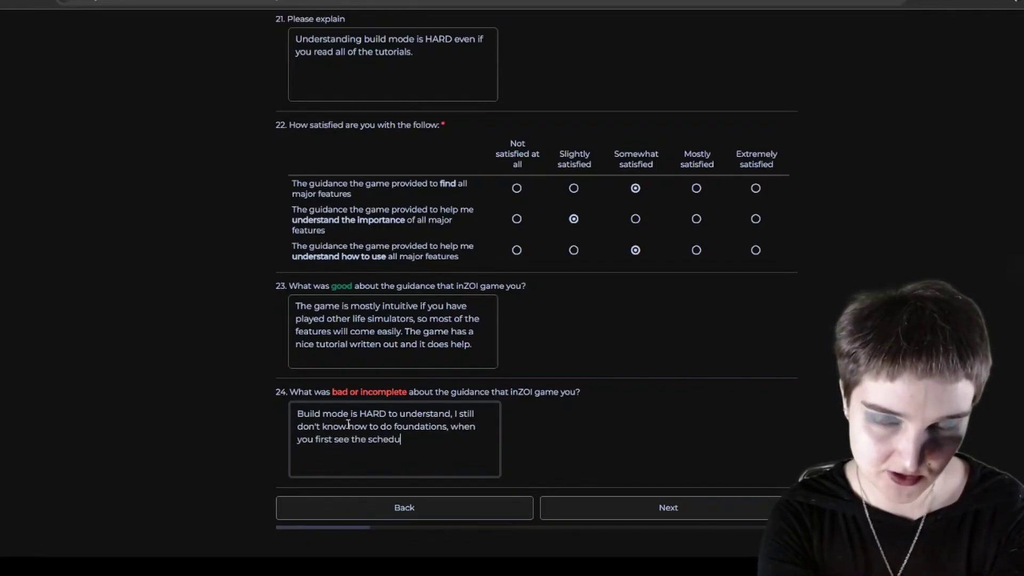
{"action": "type", "text": "ling you assume t"}
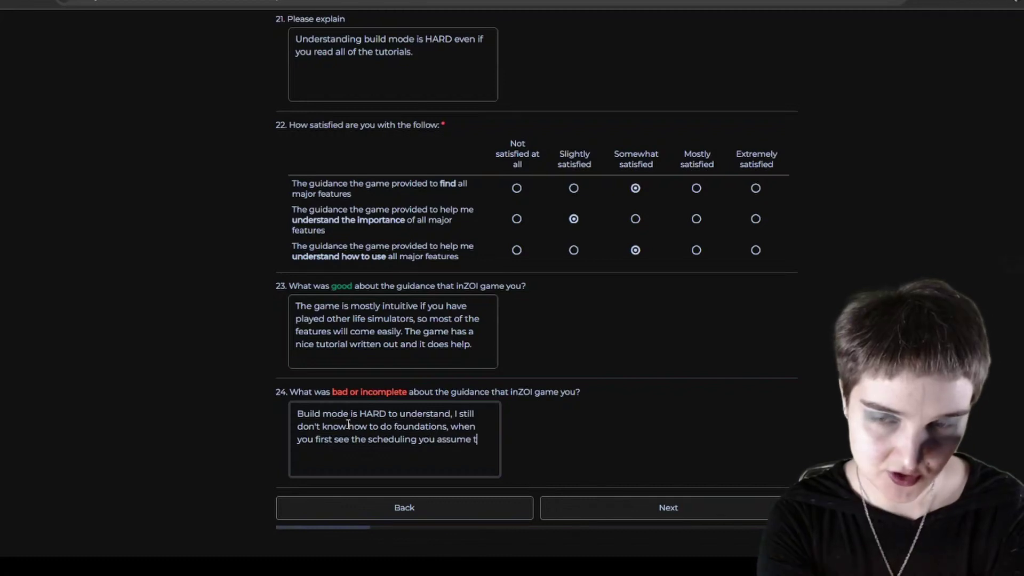
{"action": "type", "text": "hat only ite"}
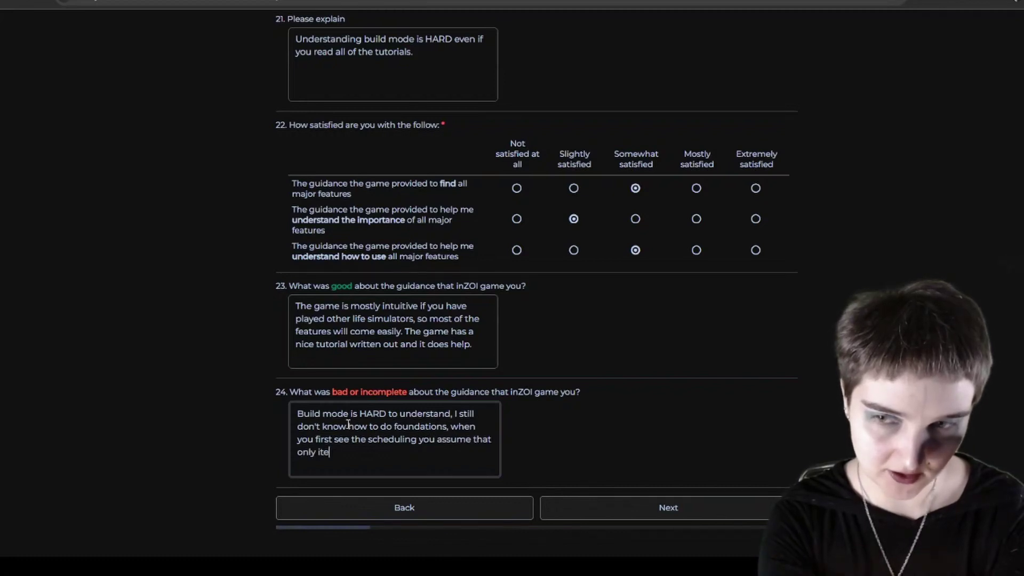
{"action": "type", "text": "ms of note are"}
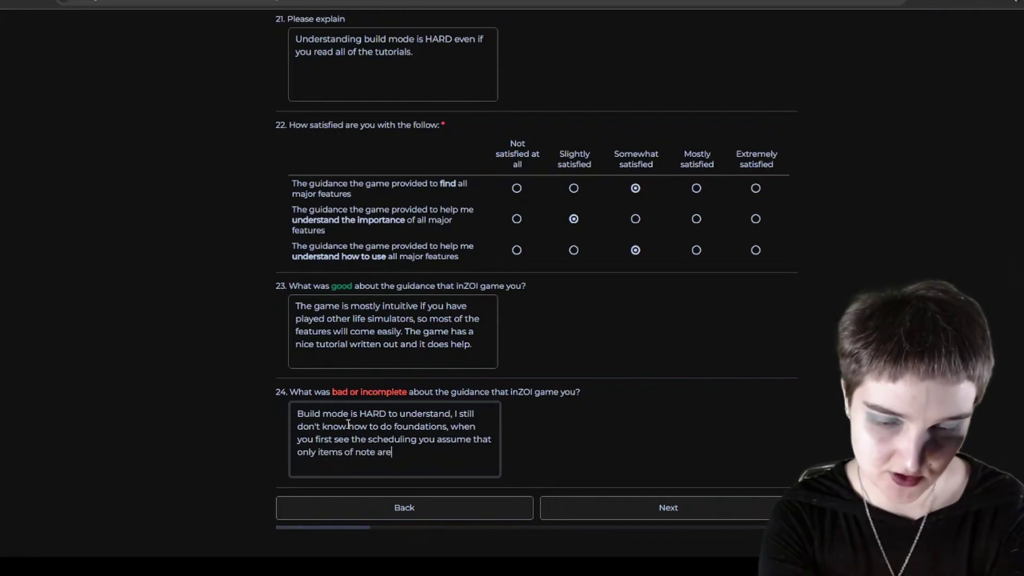
{"action": "type", "text": " schedules, bu"}
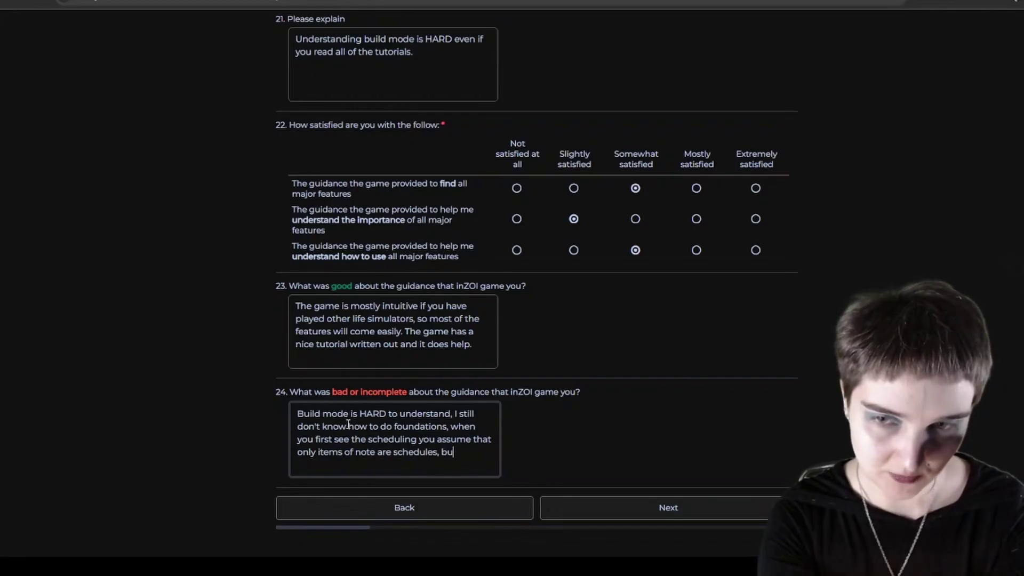
{"action": "key", "text": "BackSpace"}
{"action": "key", "text": "BackSpace"}
{"action": "key", "text": "BackSpace"}
{"action": "key", "text": "BackSpace"}
{"action": "key", "text": "BackSpace"}
{"action": "type", "text": "d, but N"}
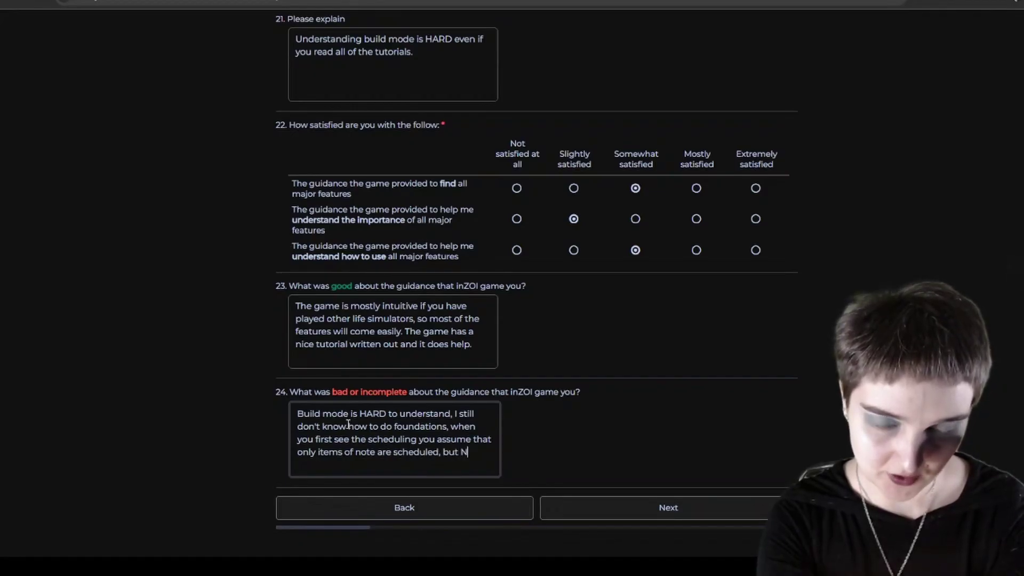
Step: Complete the scheduling sentence in answer 24 with "NO, it's simply your Zoi's personal favourite hang out spots."
{"action": "type", "text": "O, it's simpl"}
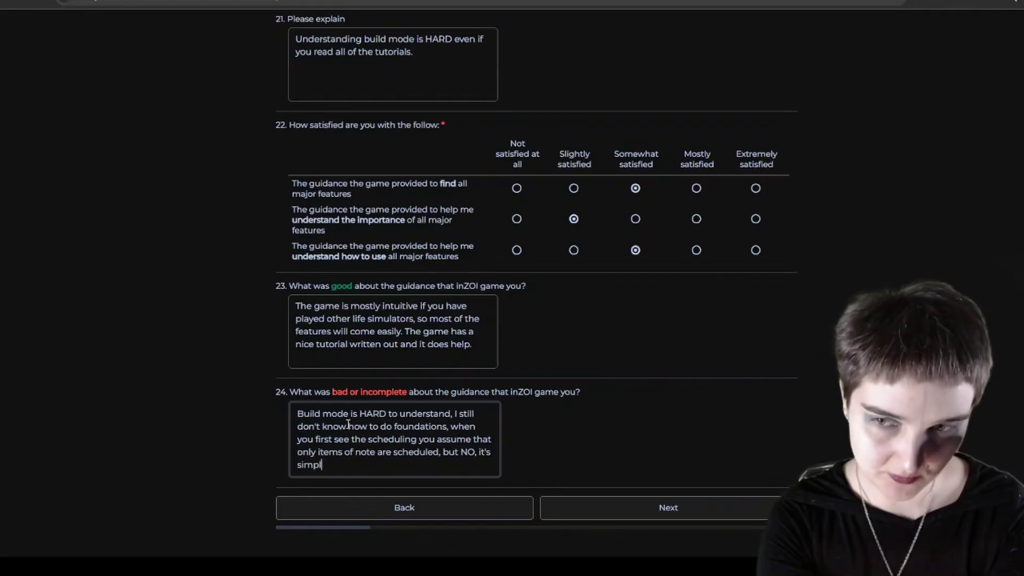
{"action": "type", "text": "y your Zoi's"}
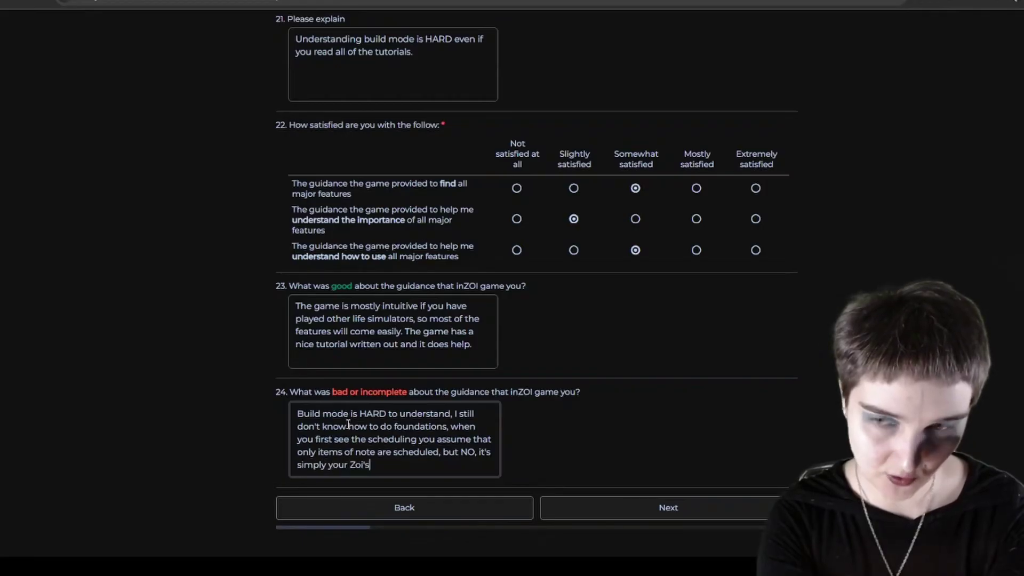
{"action": "type", "text": " personal fa"}
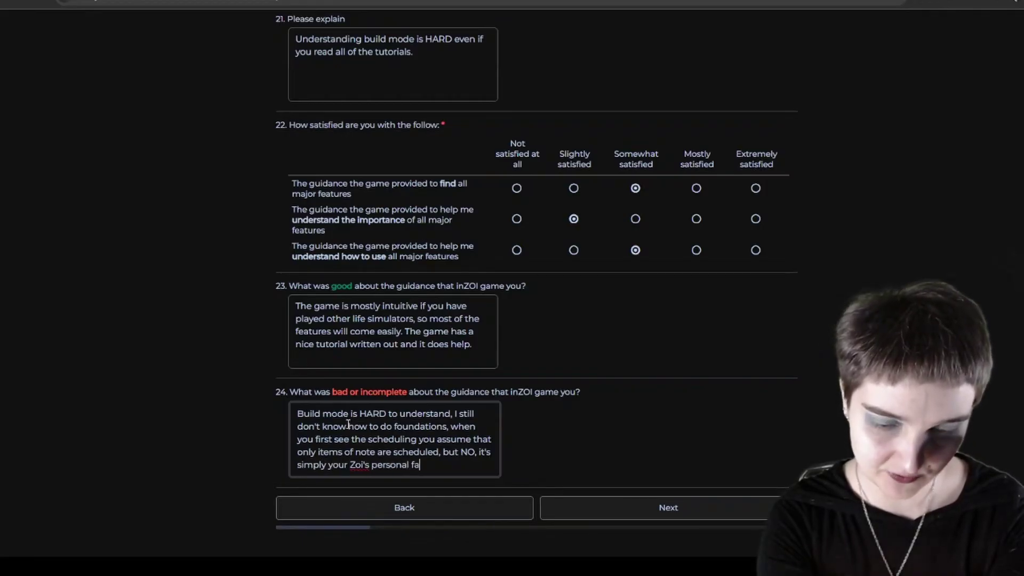
{"action": "type", "text": "vourite hang "}
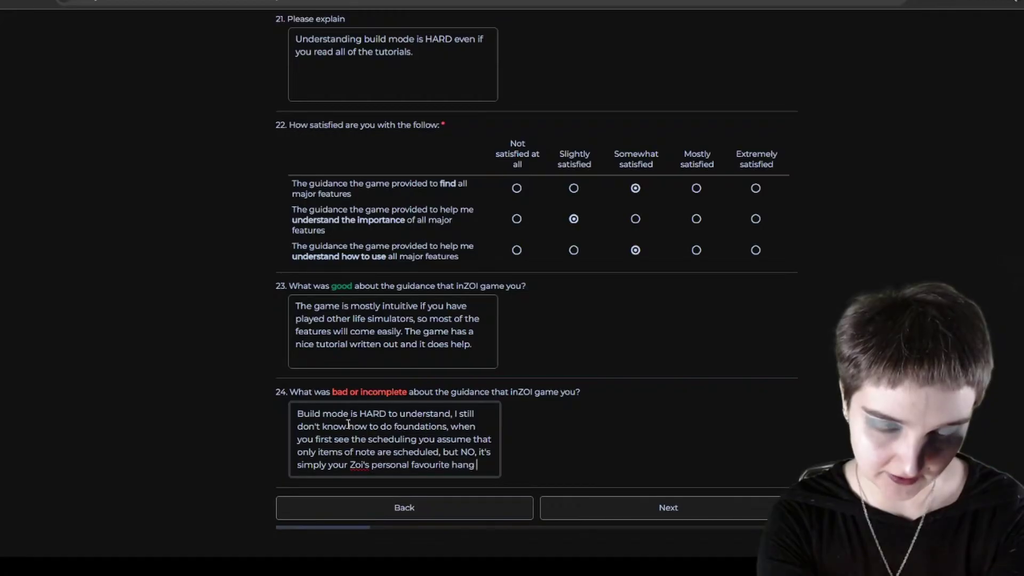
{"action": "type", "text": "out spots,"}
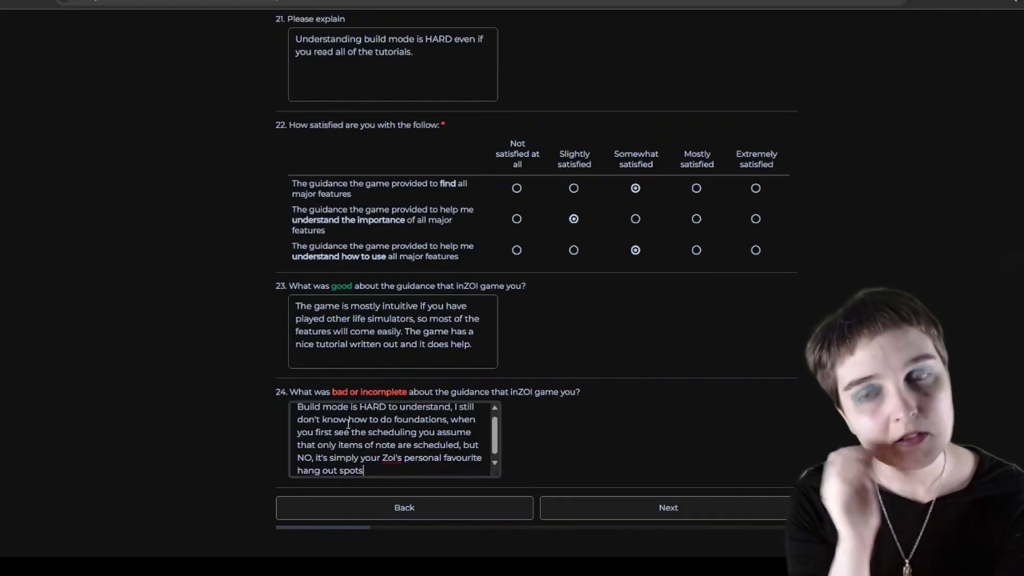
{"action": "type", "text": "."}
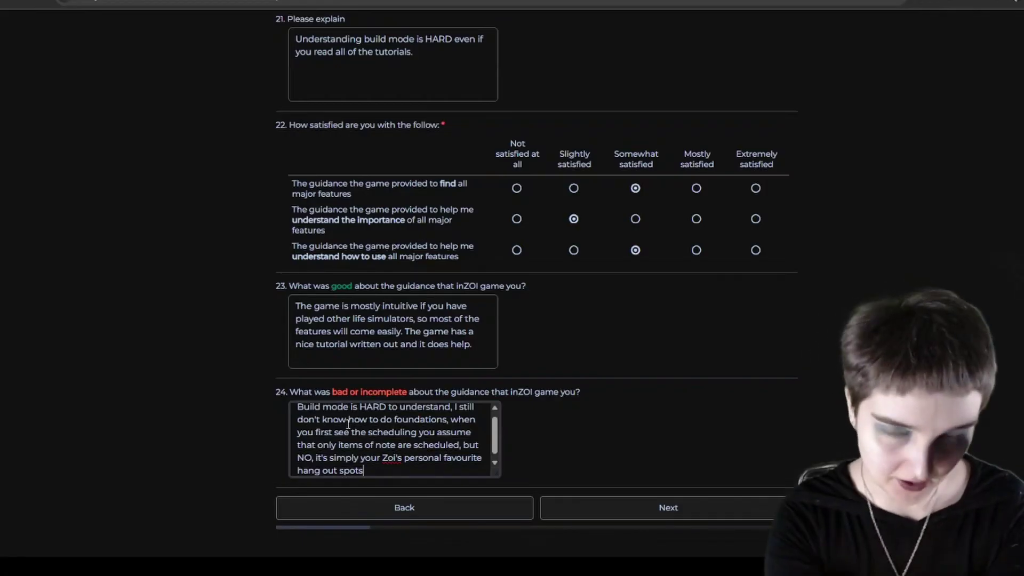
Step: Add to answer 24 "The karma system is confusing a lot of people because the game, in part, is"
{"action": "type", "text": " The k"}
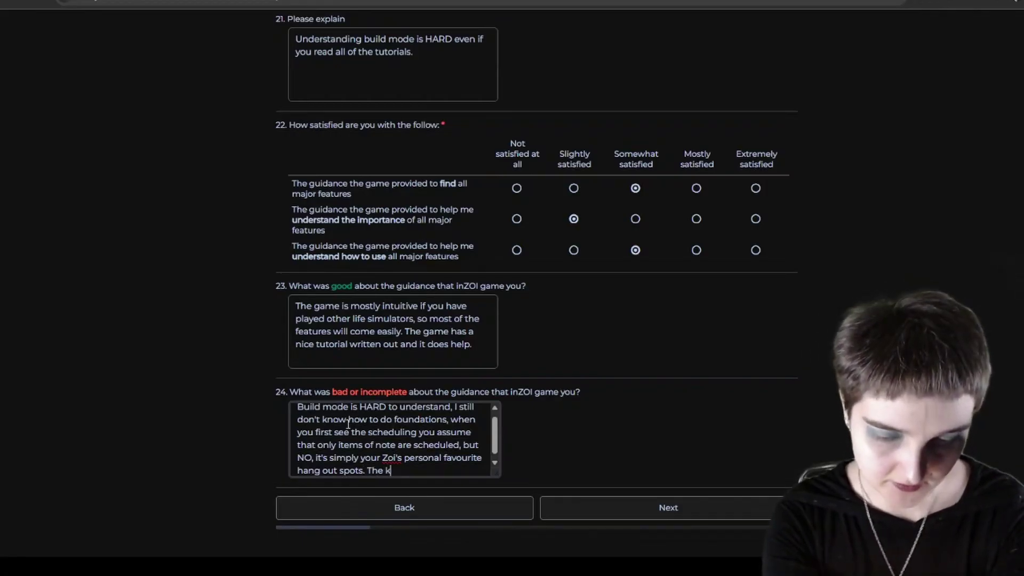
{"action": "type", "text": "arma system i"}
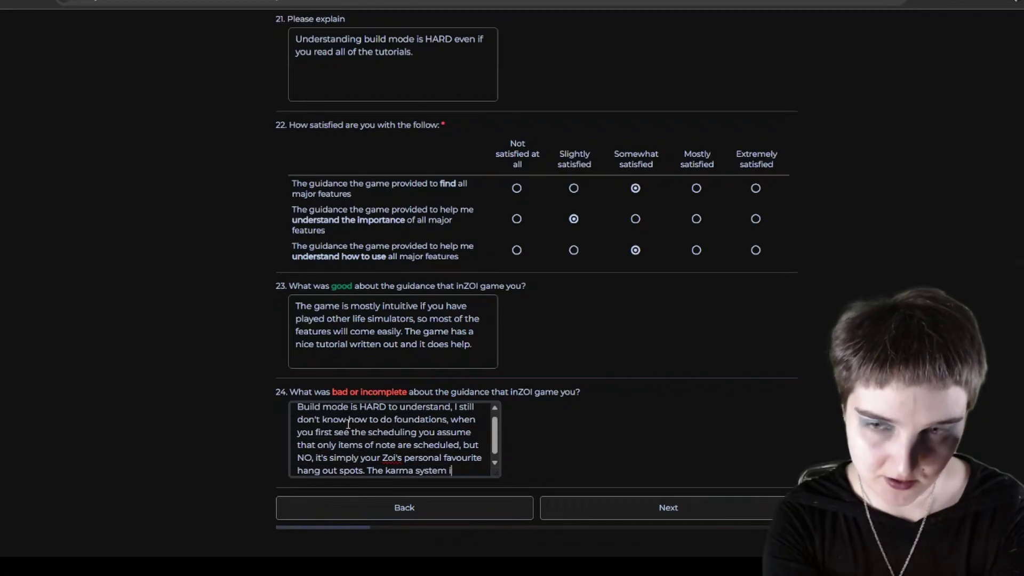
{"action": "type", "text": "s confusing a l"}
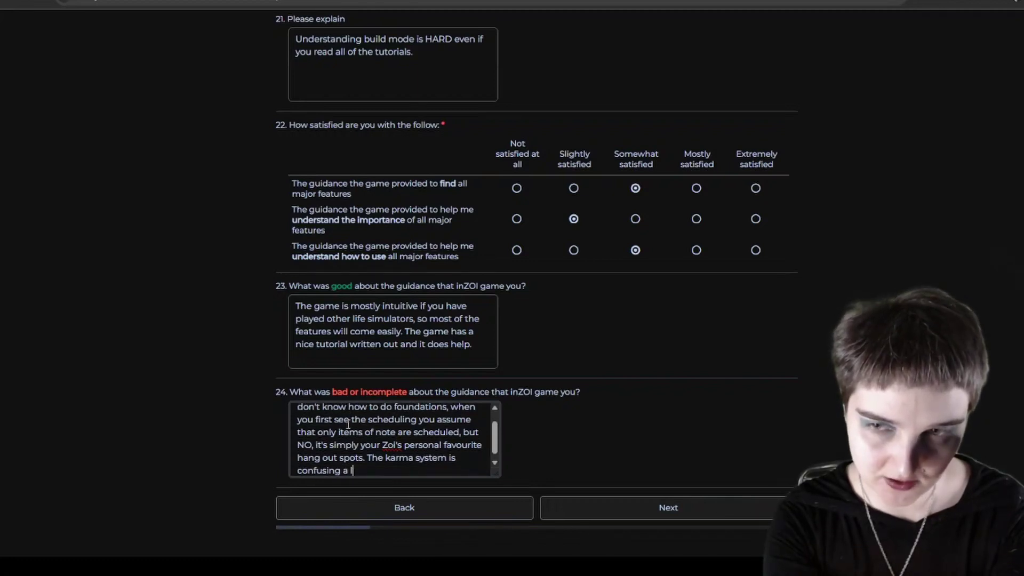
{"action": "type", "text": "ot of people bec"}
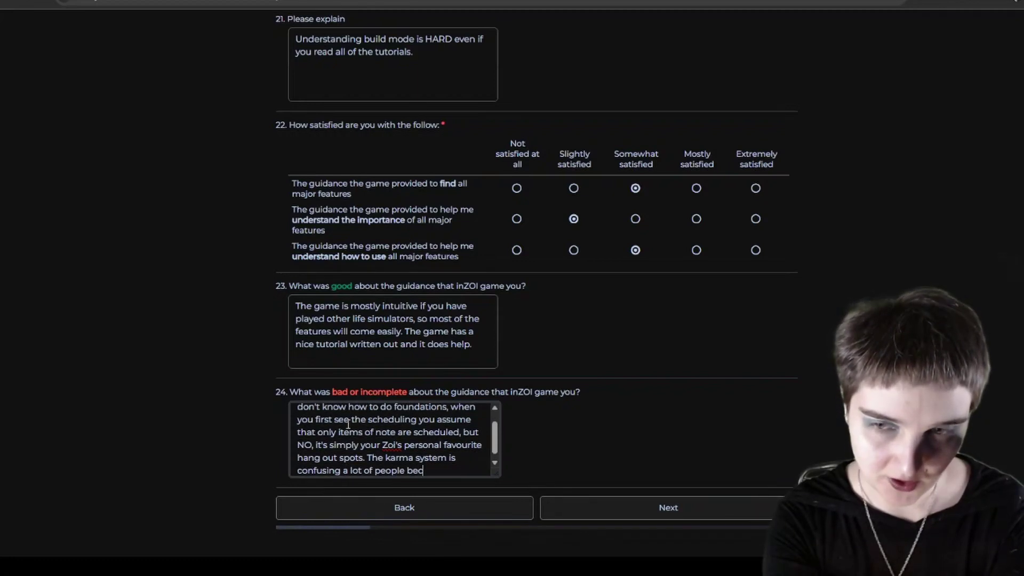
{"action": "type", "text": "ause the ga"}
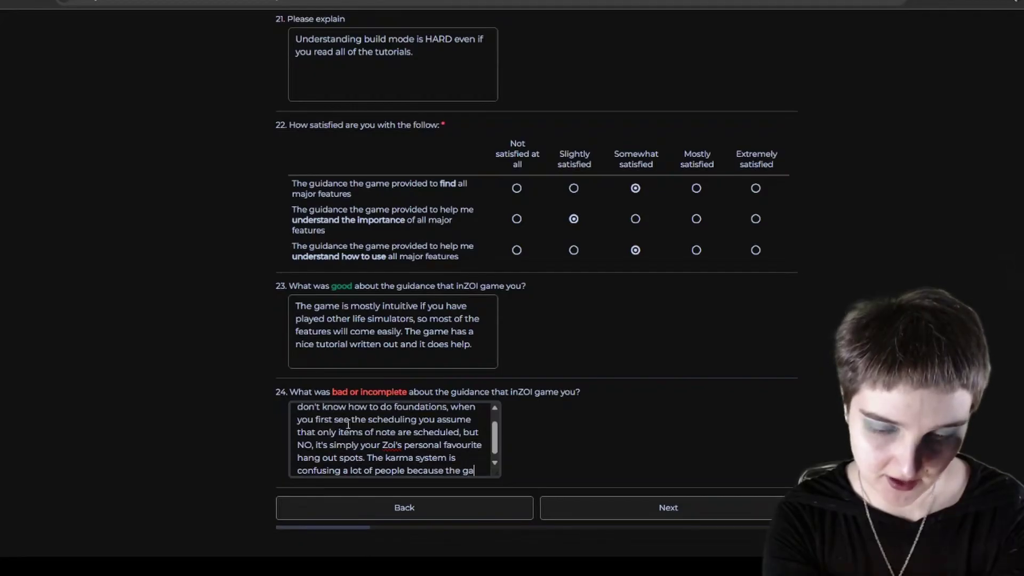
{"action": "type", "text": "me, in part"}
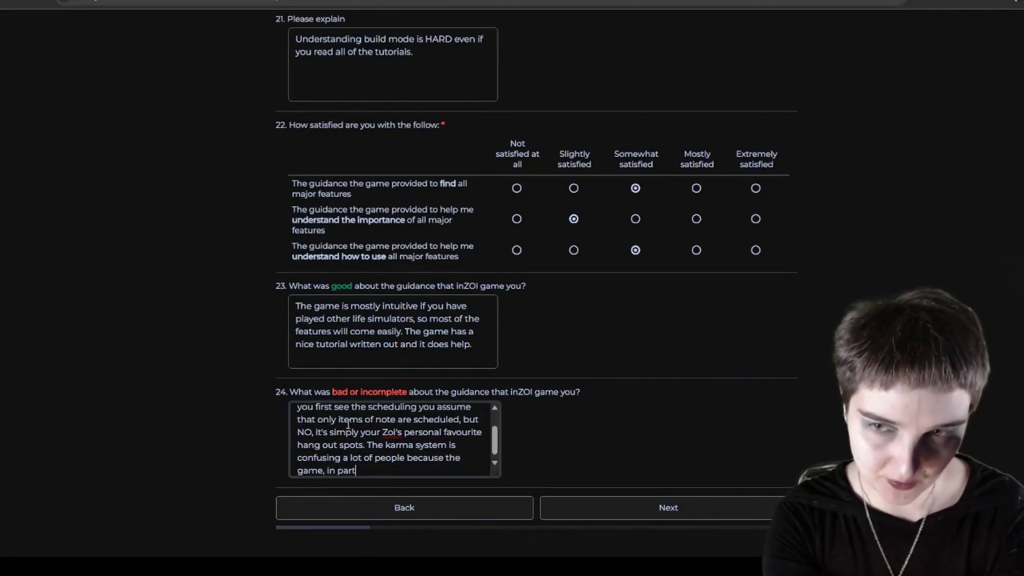
{"action": "type", "text": ", is ab"}
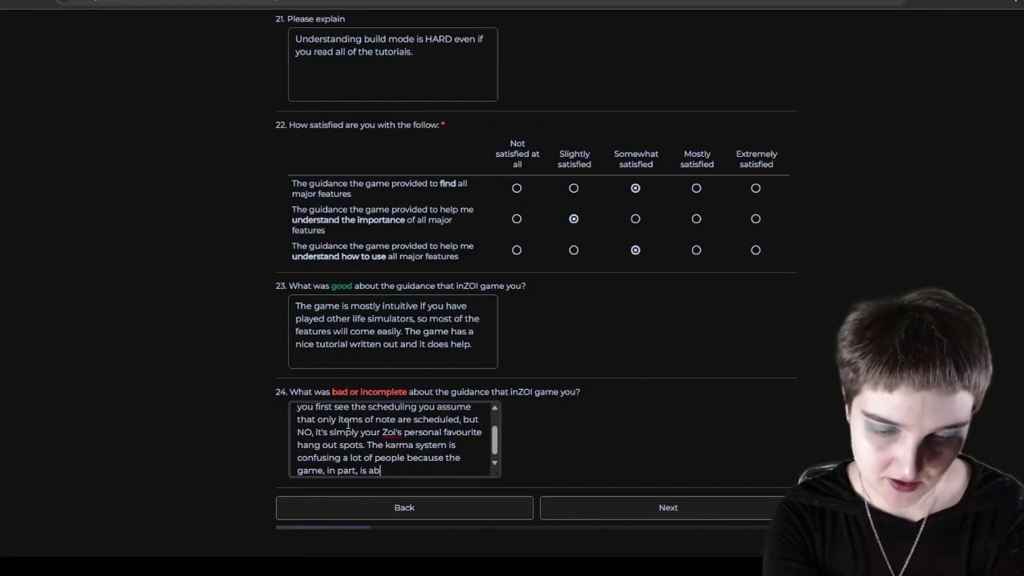
Step: Finish answer 24 with "about managing the karma and the actions of the whole city, not only your personal dude."
{"action": "type", "text": "out managing th"}
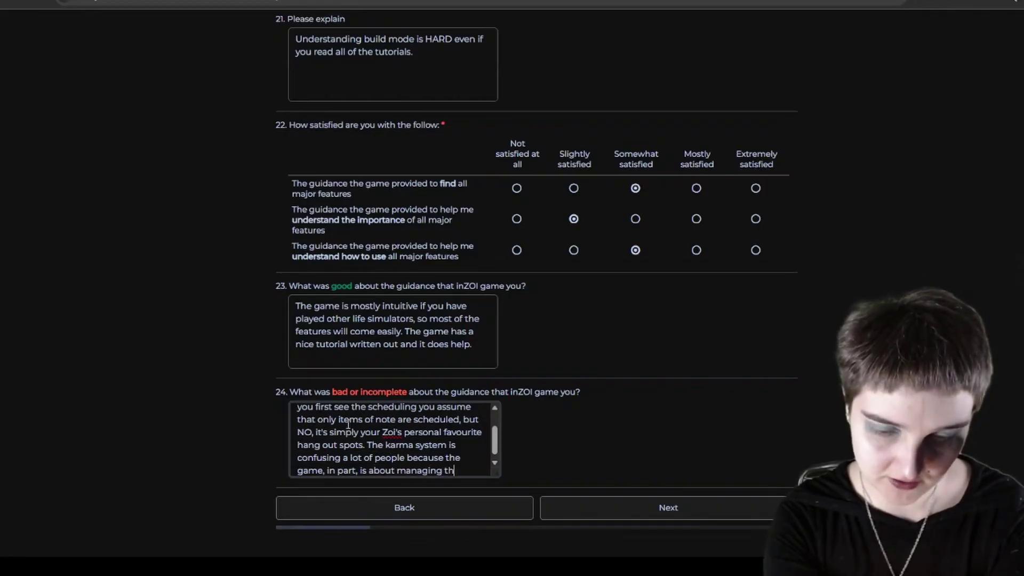
{"action": "type", "text": "e karma and th"}
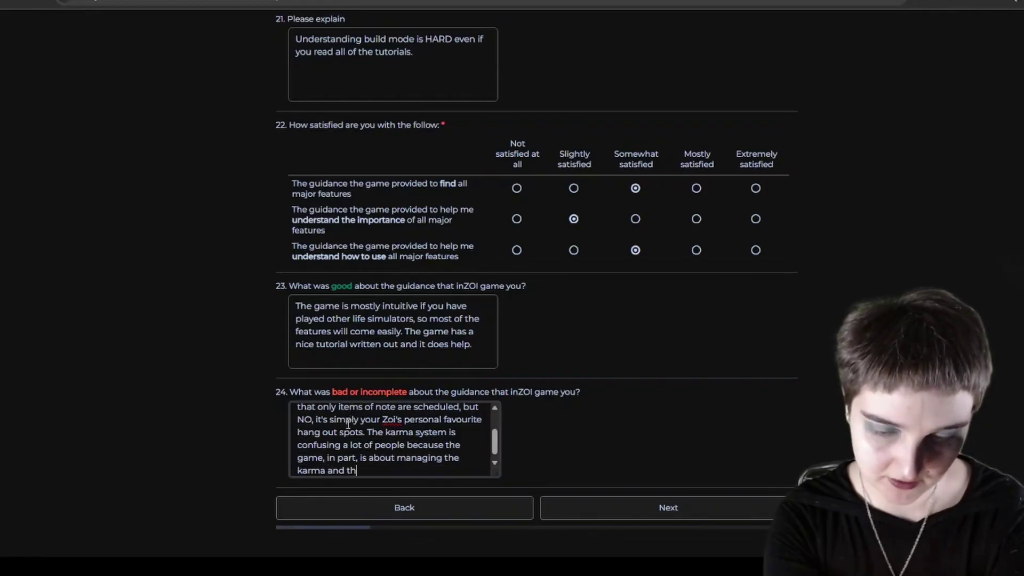
{"action": "type", "text": "e actions of the "}
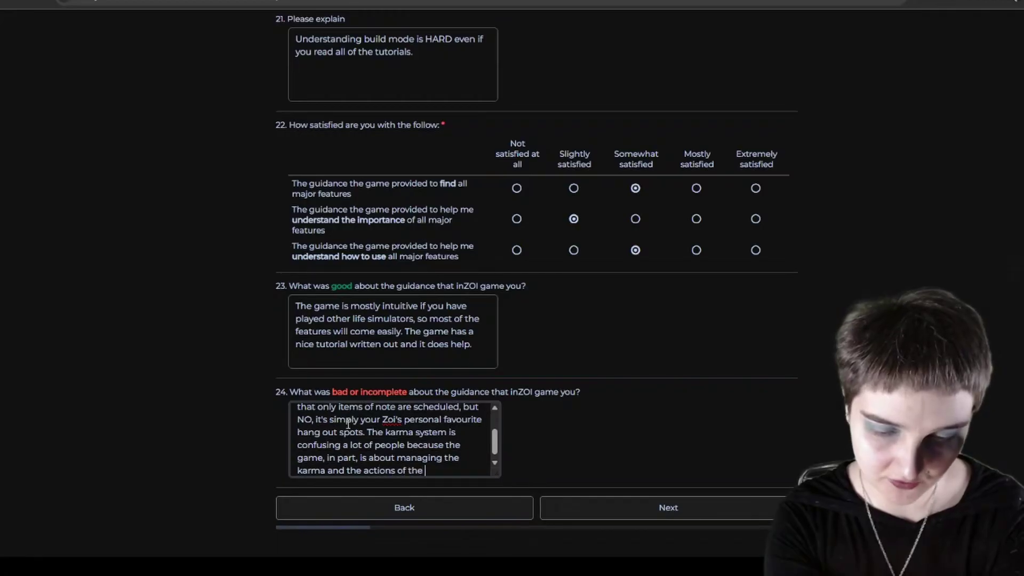
{"action": "type", "text": "whole town"}
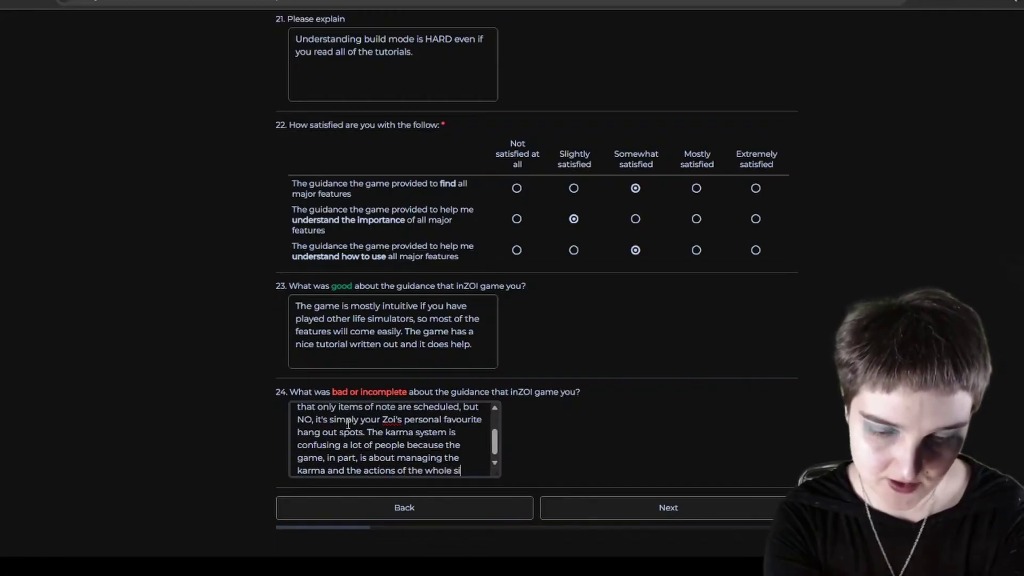
{"action": "key", "text": "BackSpace"}
{"action": "key", "text": "BackSpace"}
{"action": "key", "text": "BackSpace"}
{"action": "key", "text": "BackSpace"}
{"action": "type", "text": "ci"}
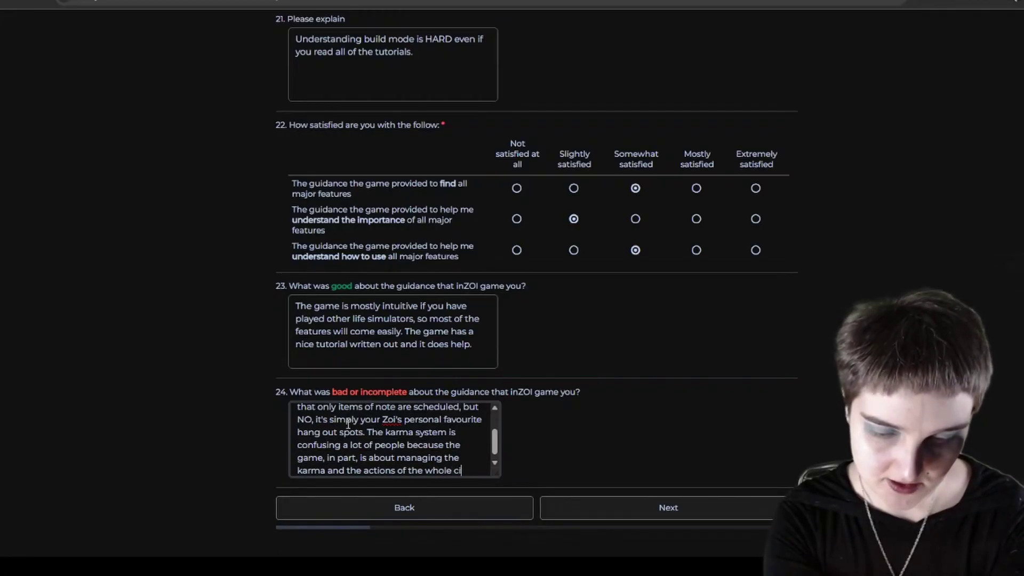
{"action": "type", "text": "ty, not only y"}
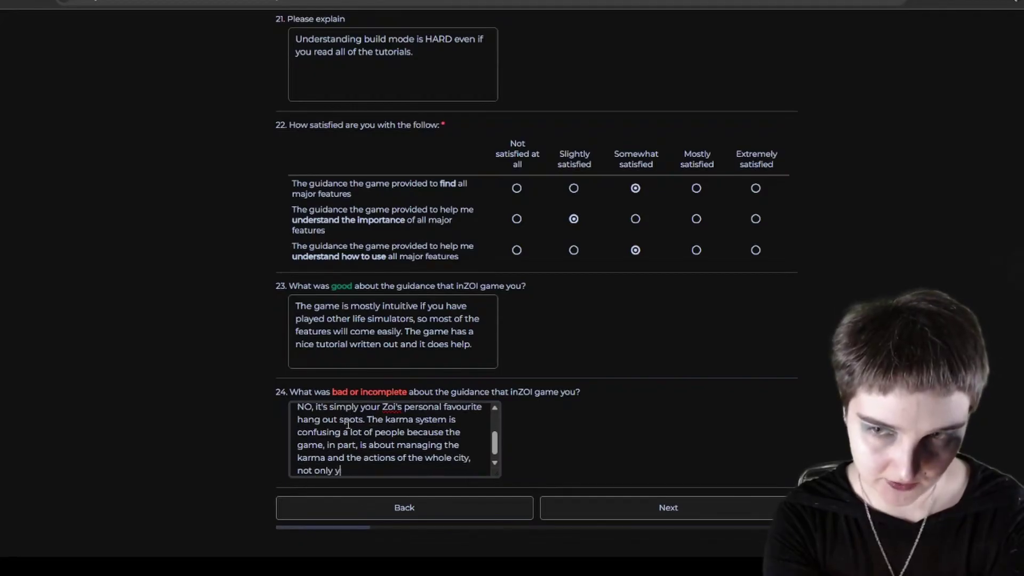
{"action": "type", "text": "our personal dude."}
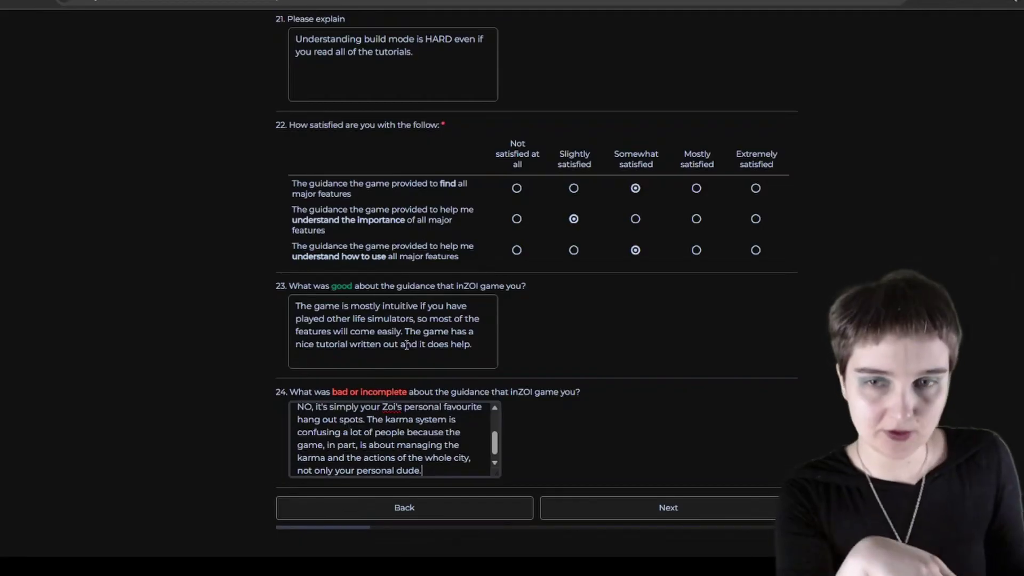
Step: Advance to the Canvas page and answer question 25 "Yes" for browsing the Canvas and "No" for publishing, using others' items, and receiving likes or downloads
{"action": "left_click", "coordinate": [681, 509]}
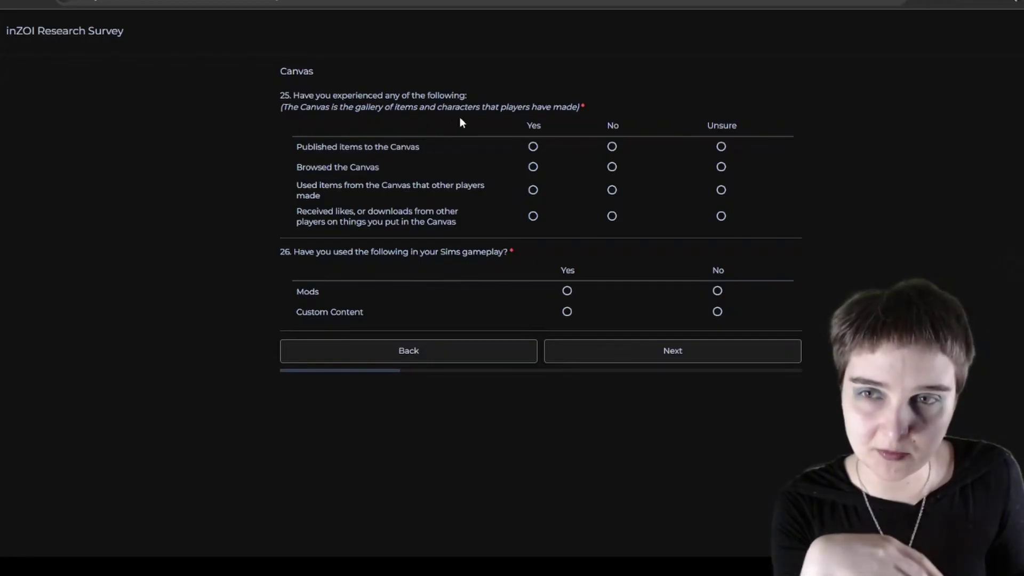
{"action": "left_click", "coordinate": [611, 146]}
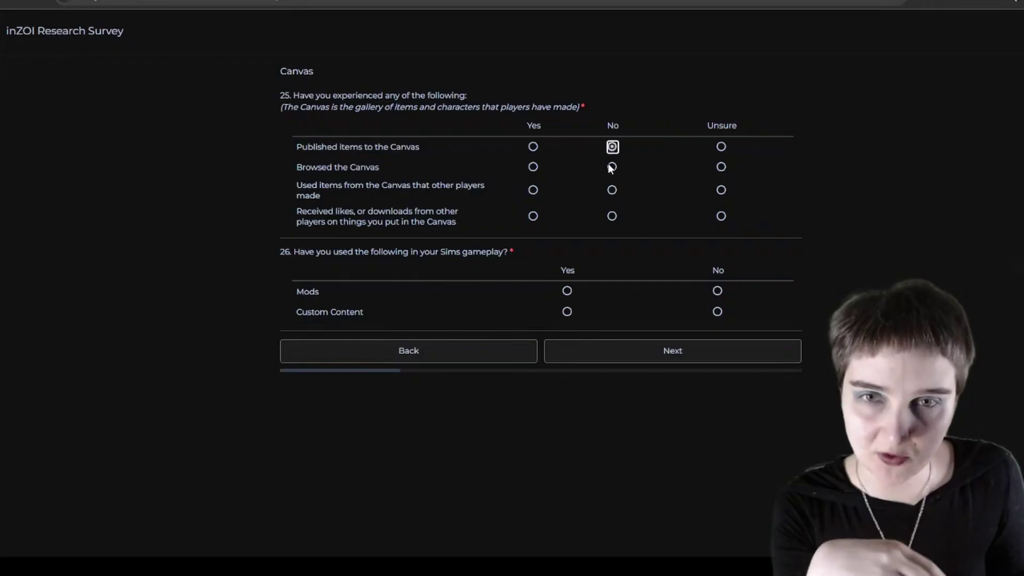
{"action": "left_click", "coordinate": [533, 167]}
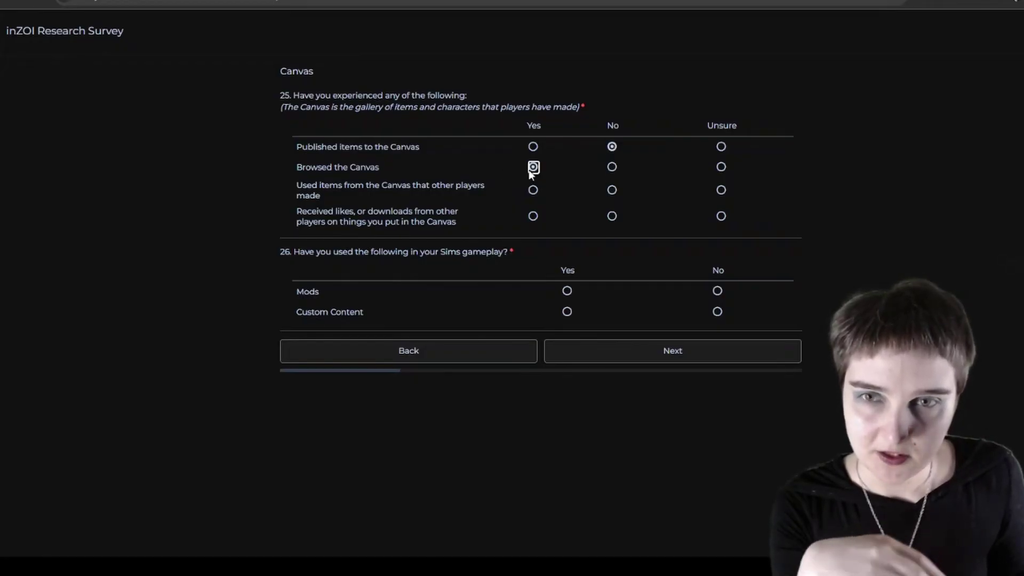
{"action": "left_click", "coordinate": [611, 190]}
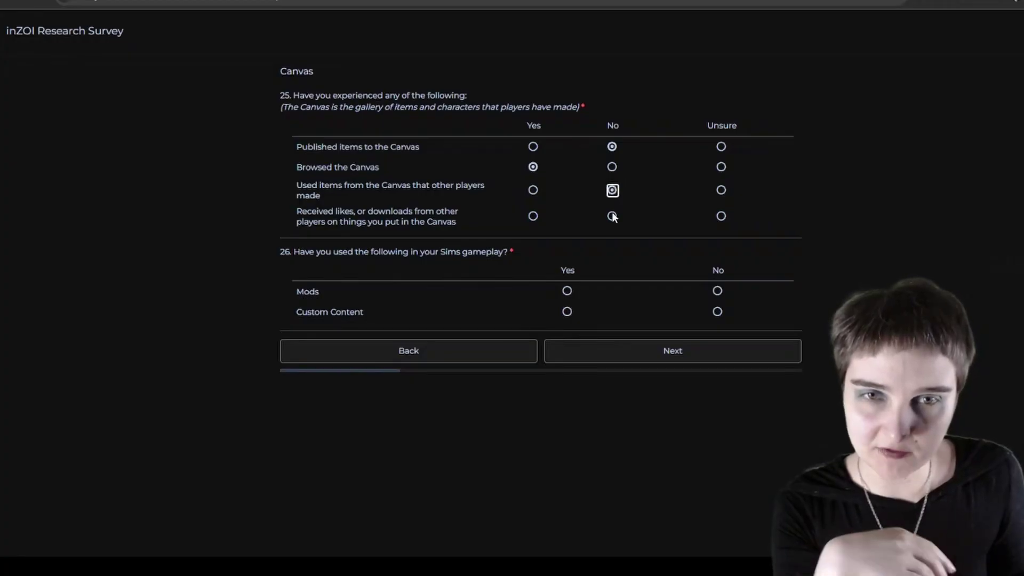
{"action": "left_click", "coordinate": [612, 215]}
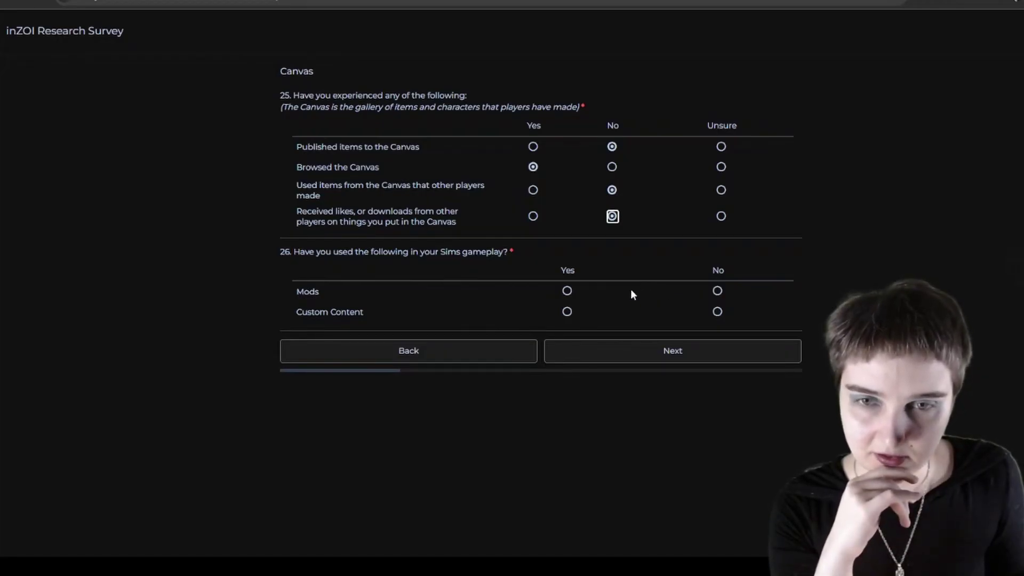
Step: Answer "Yes" for mods and custom content in question 26, and rate adding Canvas items "Neutral" in question 27 on the following page
{"action": "left_click", "coordinate": [566, 292]}
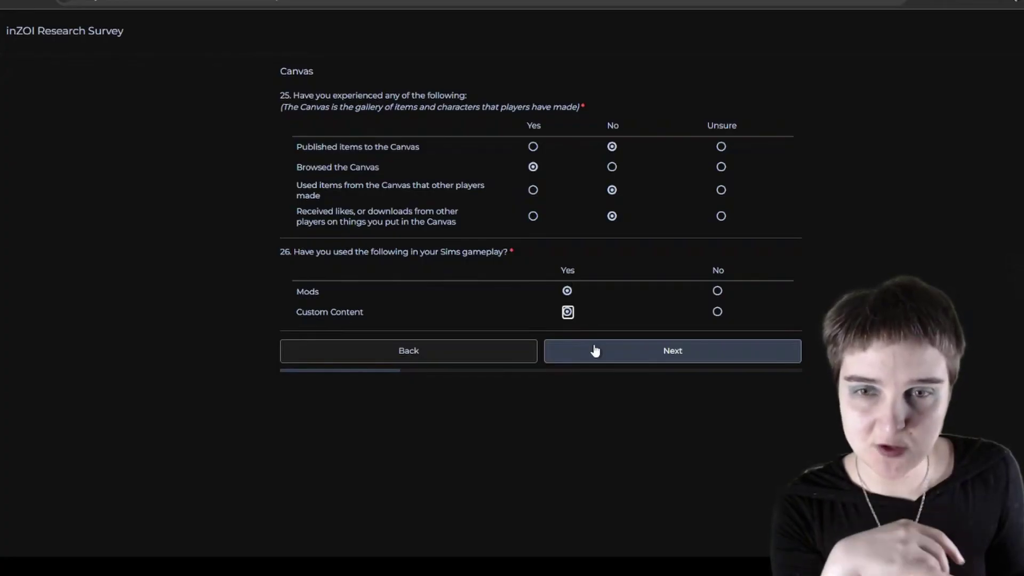
{"action": "left_click", "coordinate": [595, 351]}
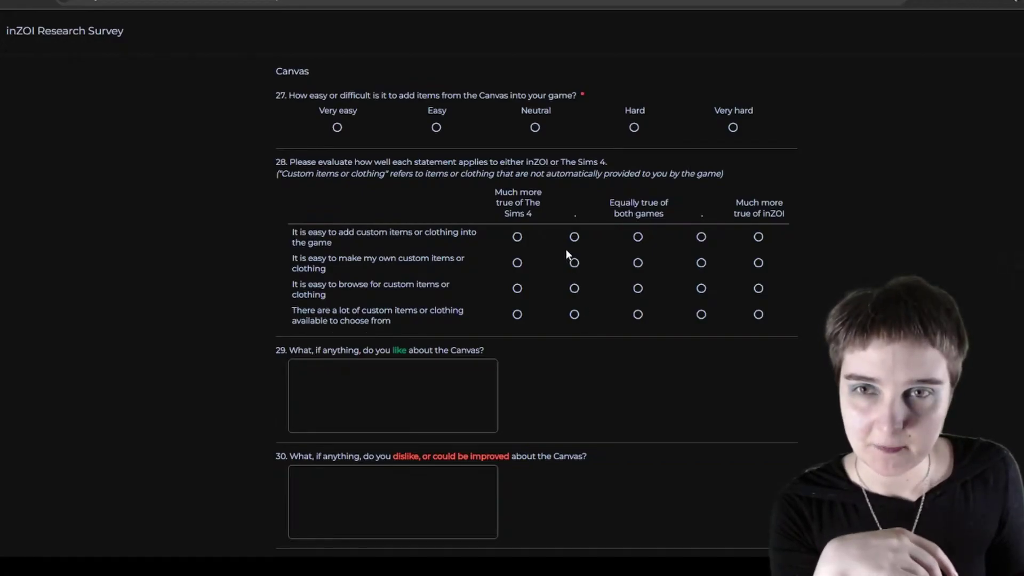
{"action": "left_click", "coordinate": [534, 128]}
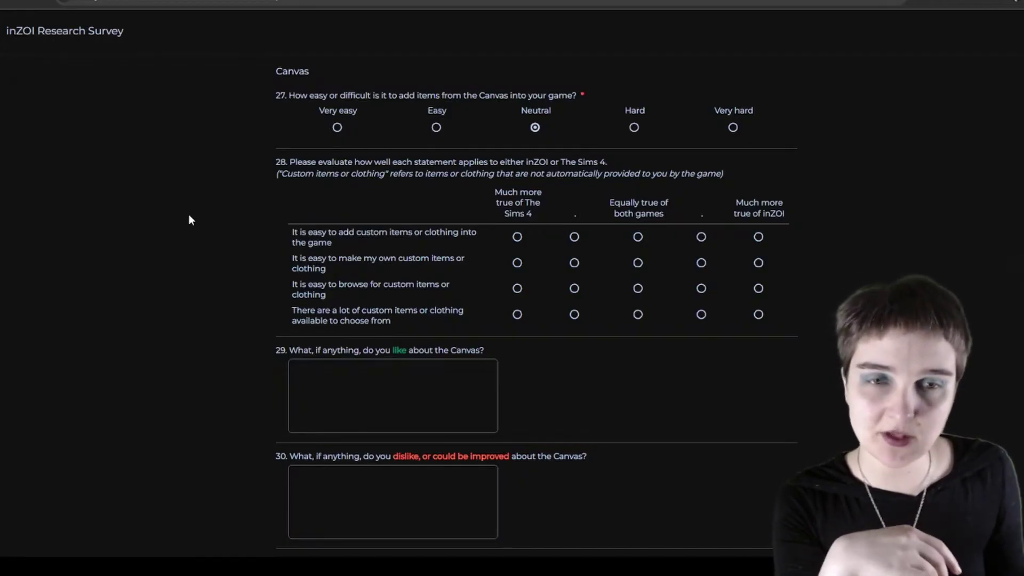
Step: In question 28, rate adding and making items slightly toward inZOI, browsing "Equally true of both games", and variety "Much more true of The Sims 4"
{"action": "scroll", "coordinate": [554, 282], "scroll_direction": "down", "scroll_amount": 2}
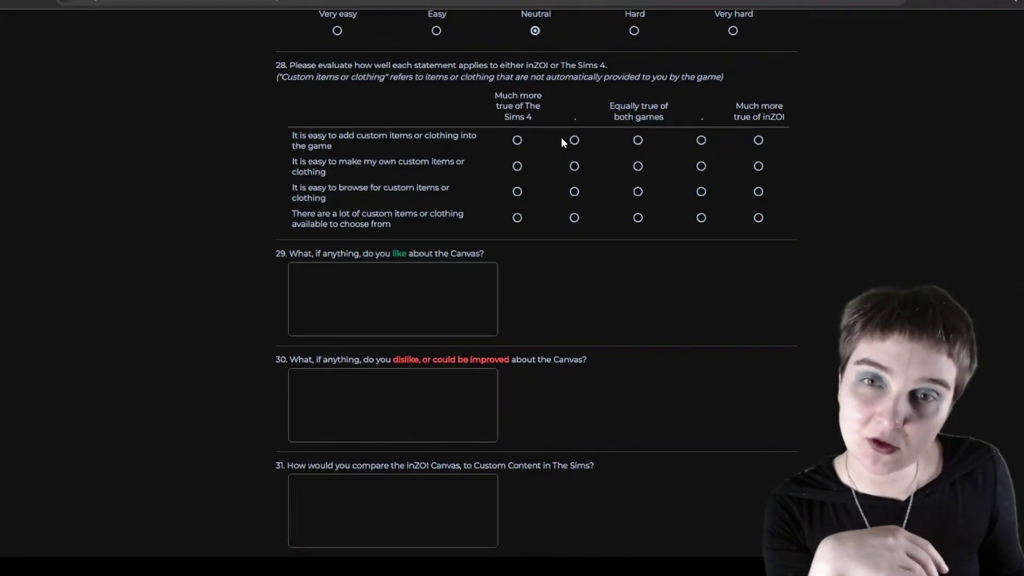
{"action": "left_click", "coordinate": [638, 140]}
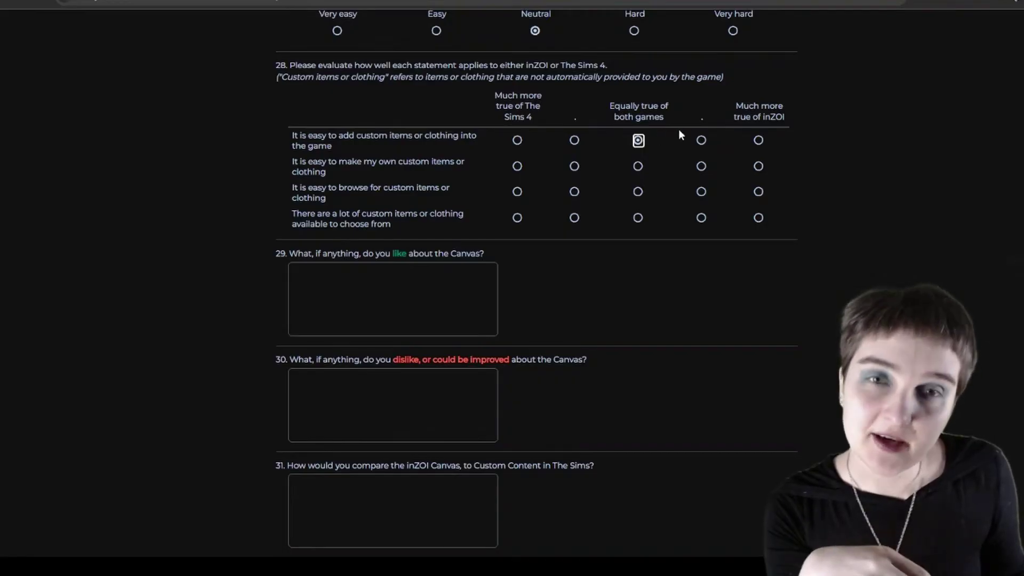
{"action": "left_click", "coordinate": [701, 141]}
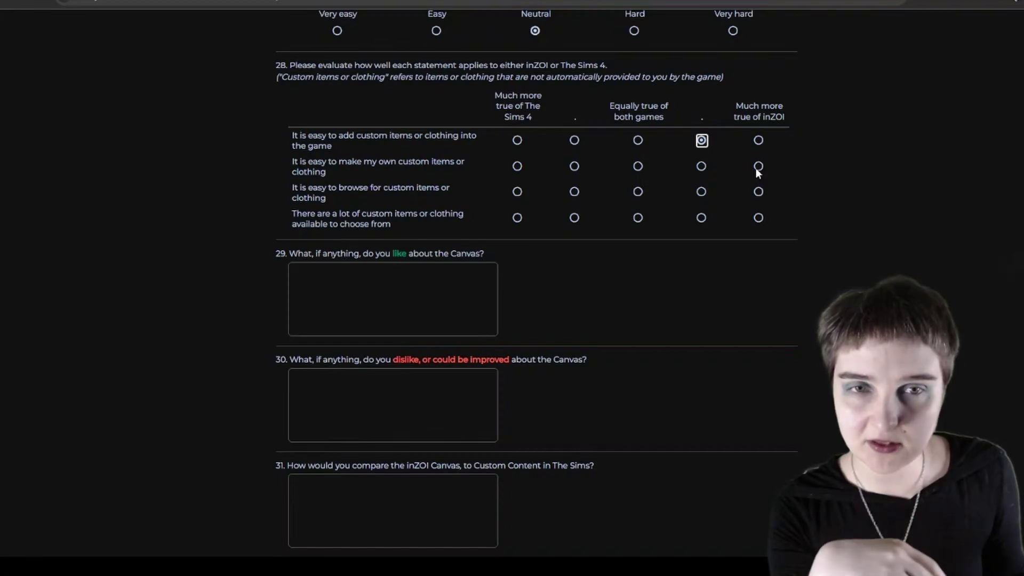
{"action": "left_click", "coordinate": [702, 166]}
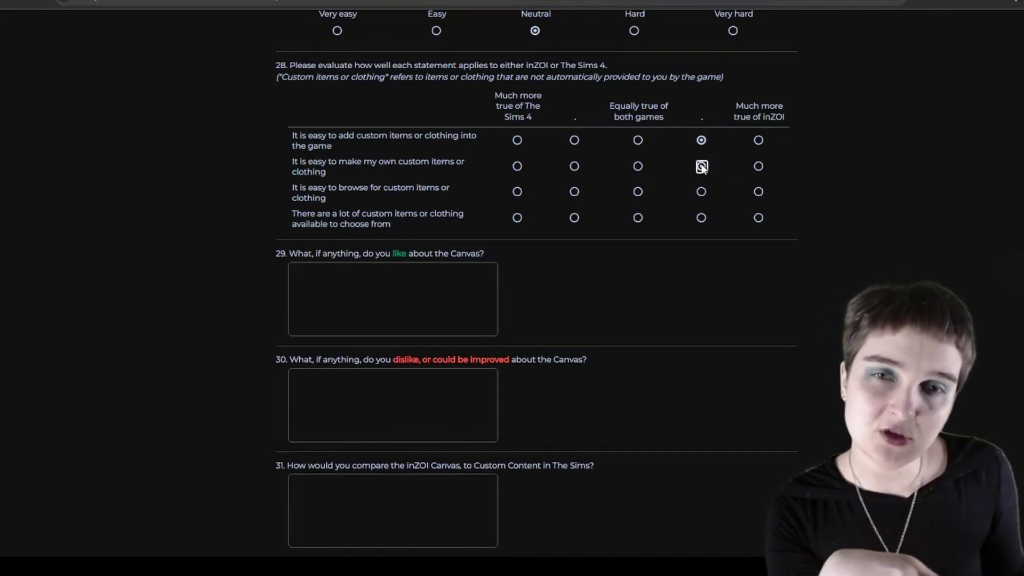
{"action": "left_click", "coordinate": [638, 191]}
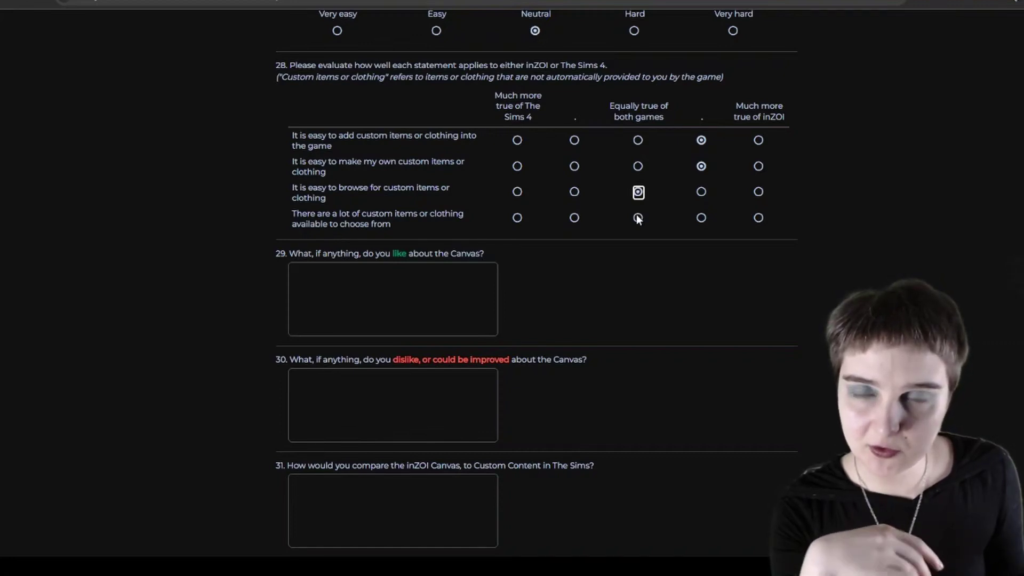
{"action": "left_click", "coordinate": [517, 218]}
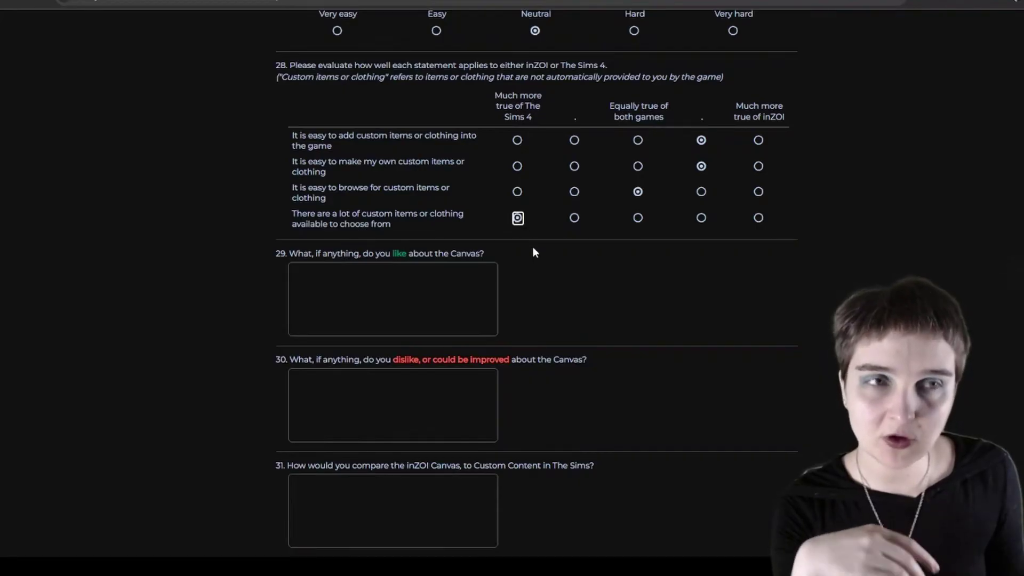
Step: Answer question 29 on what is liked about the Canvas with "It is easy to access and use."
{"action": "scroll", "coordinate": [533, 248], "scroll_direction": "down", "scroll_amount": 1}
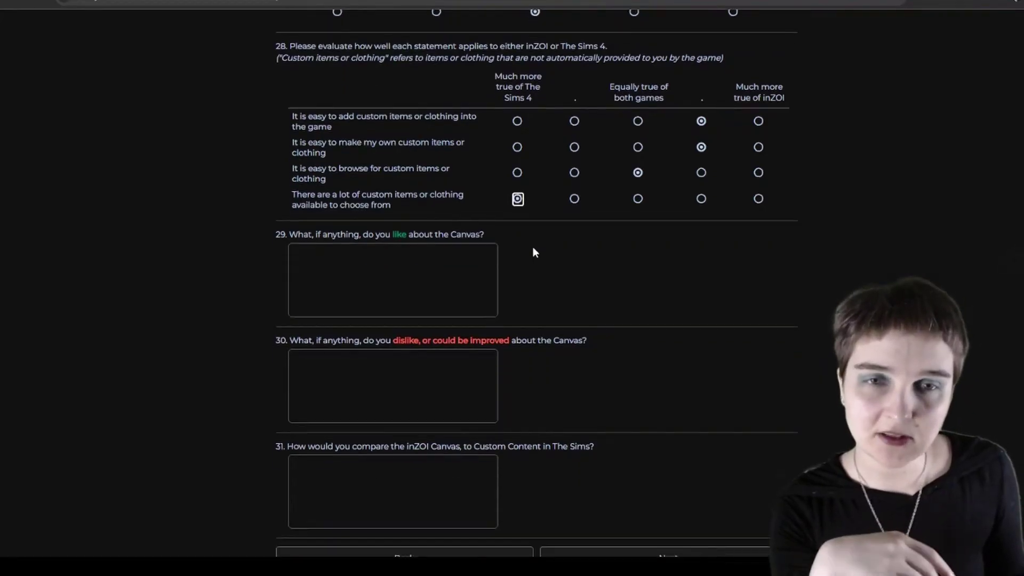
{"action": "scroll", "coordinate": [533, 251], "scroll_direction": "down", "scroll_amount": 3}
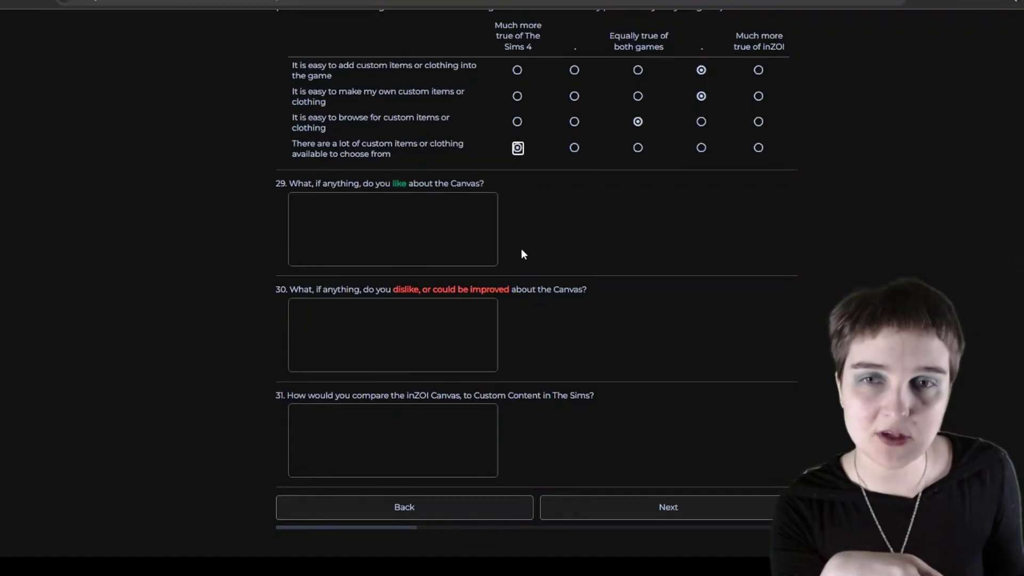
{"action": "left_click", "coordinate": [473, 227]}
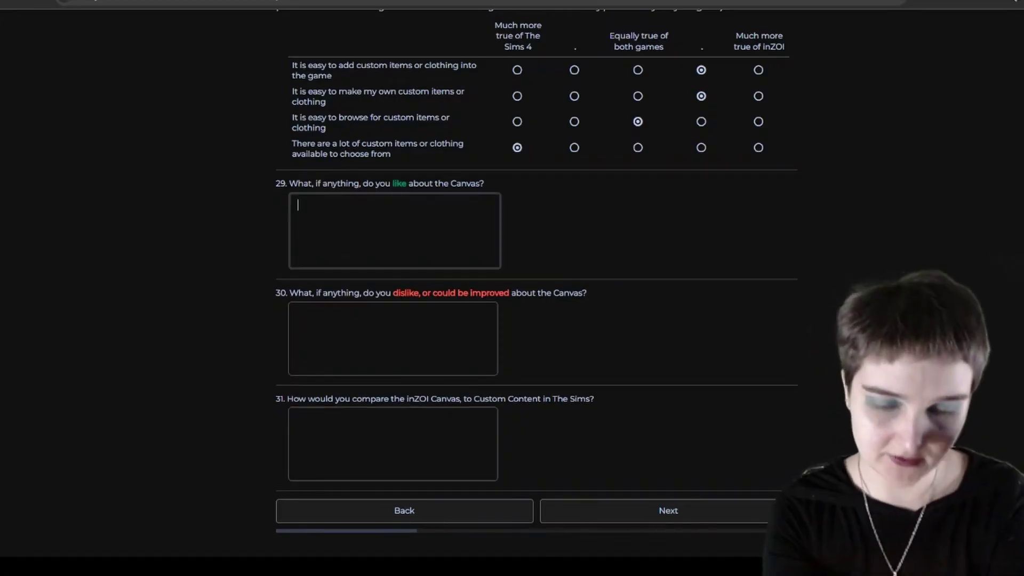
{"action": "type", "text": "It is easy t oaccess t"}
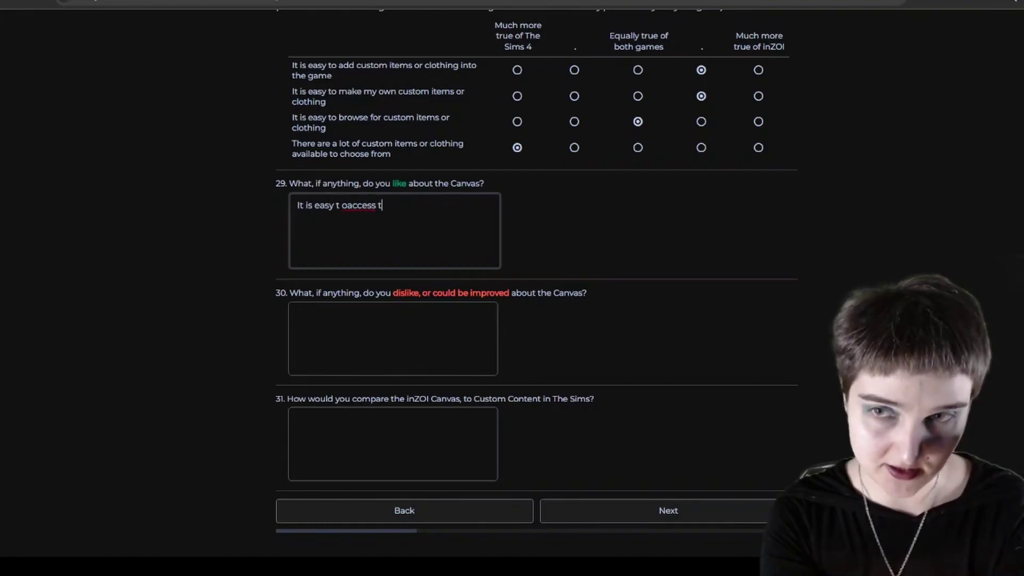
{"action": "key", "text": "BackSpace"}
{"action": "key", "text": "BackSpace"}
{"action": "key", "text": "BackSpace"}
{"action": "key", "text": "BackSpace"}
{"action": "key", "text": "BackSpace"}
{"action": "key", "text": "BackSpace"}
{"action": "key", "text": "BackSpace"}
{"action": "key", "text": "BackSpace"}
{"action": "type", "text": "o"}
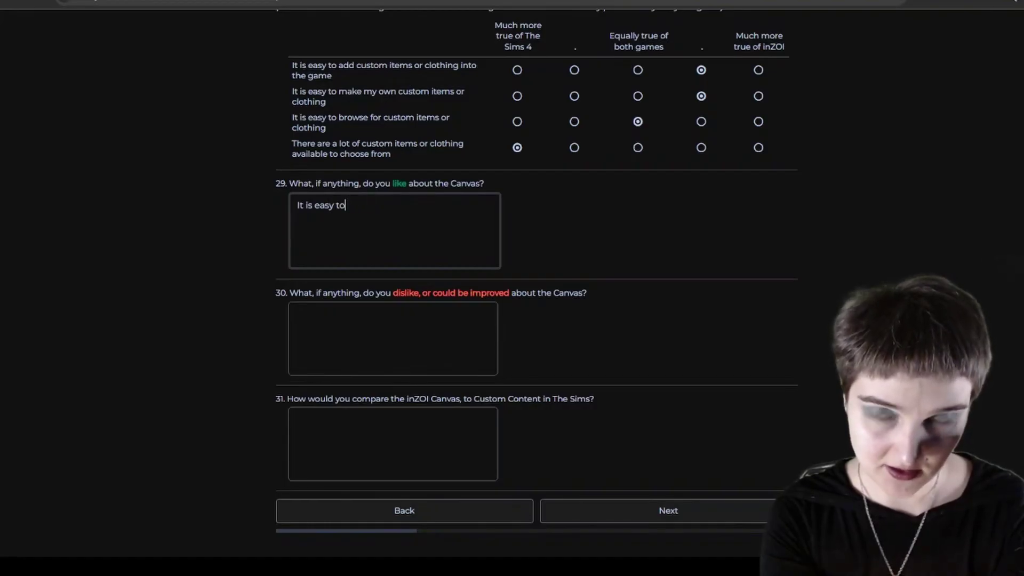
{"action": "type", "text": " access and use"}
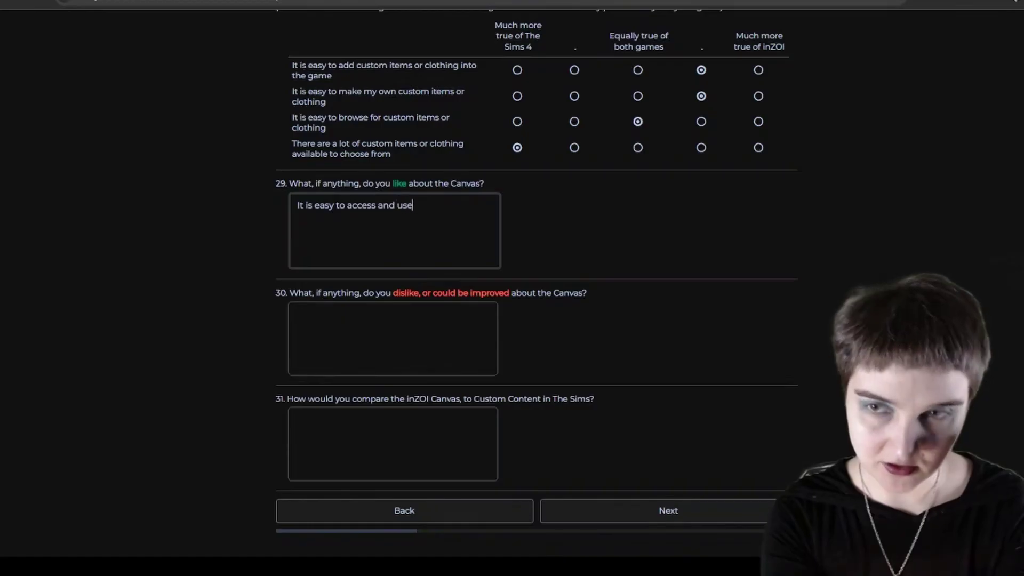
{"action": "type", "text": "."}
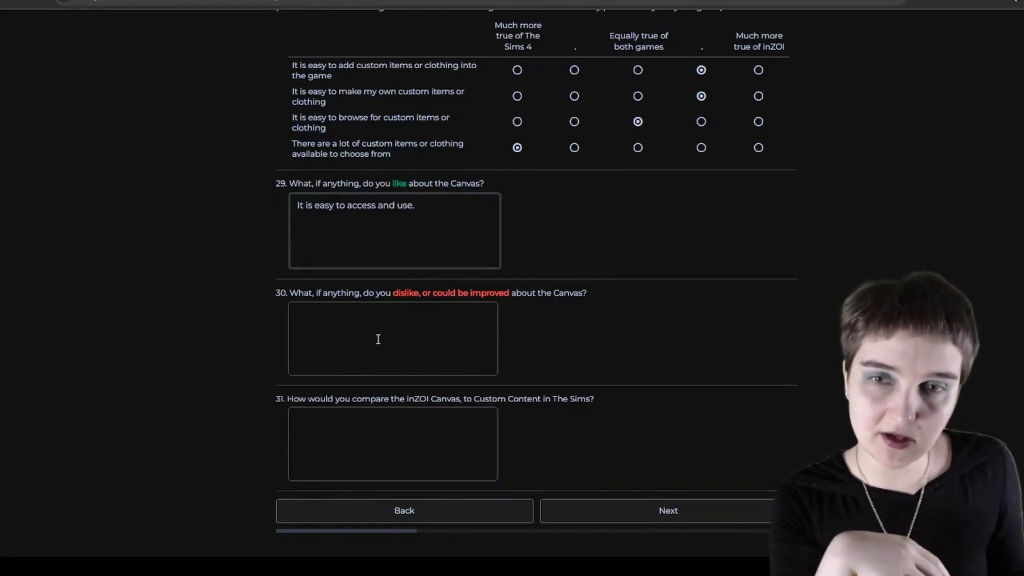
Step: Start answer 30 on Canvas improvements with "The categorization of items. Getting specific is hard. If"
{"action": "left_click", "coordinate": [377, 339]}
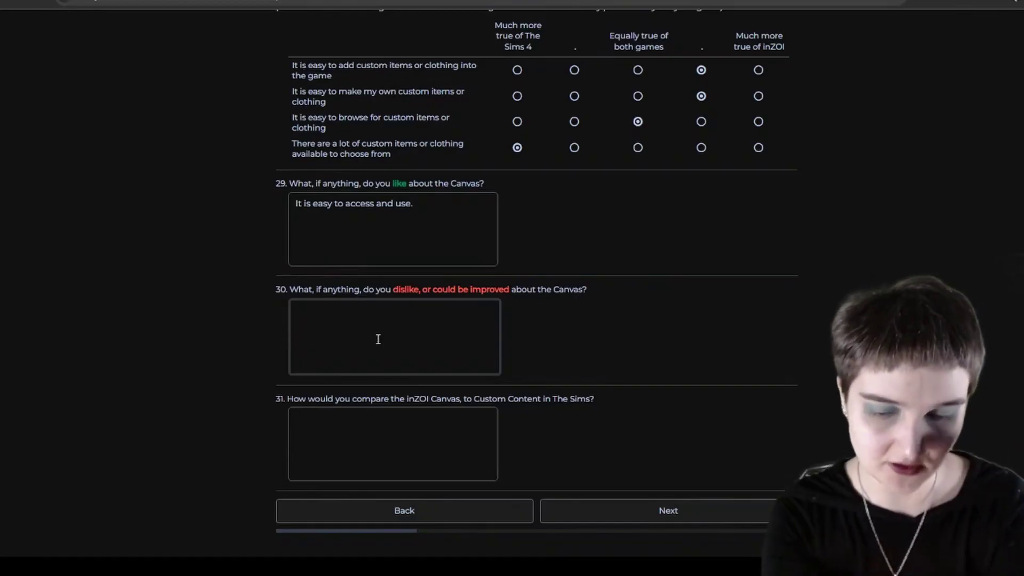
{"action": "type", "text": "The categor"}
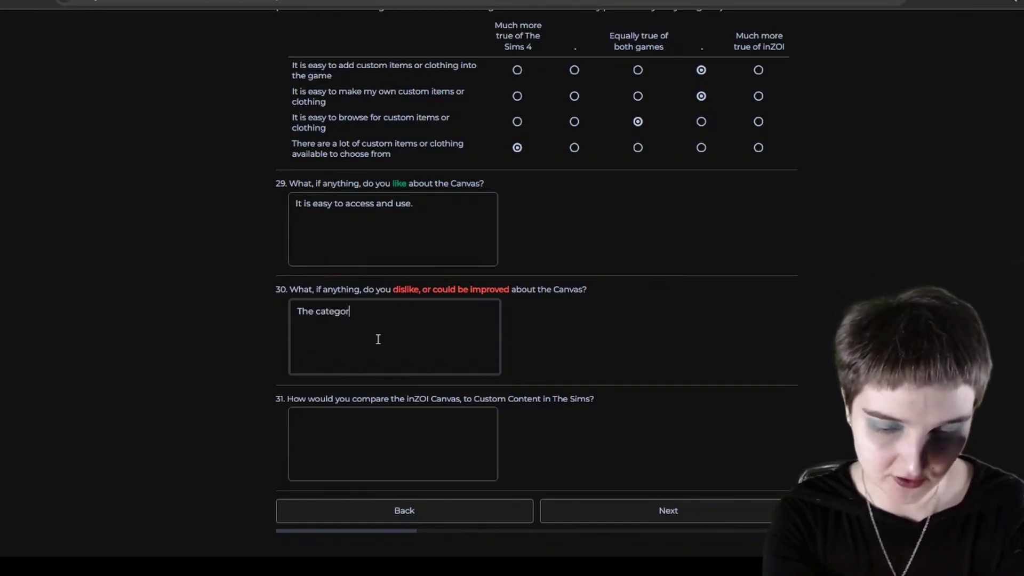
{"action": "type", "text": "ization of items."}
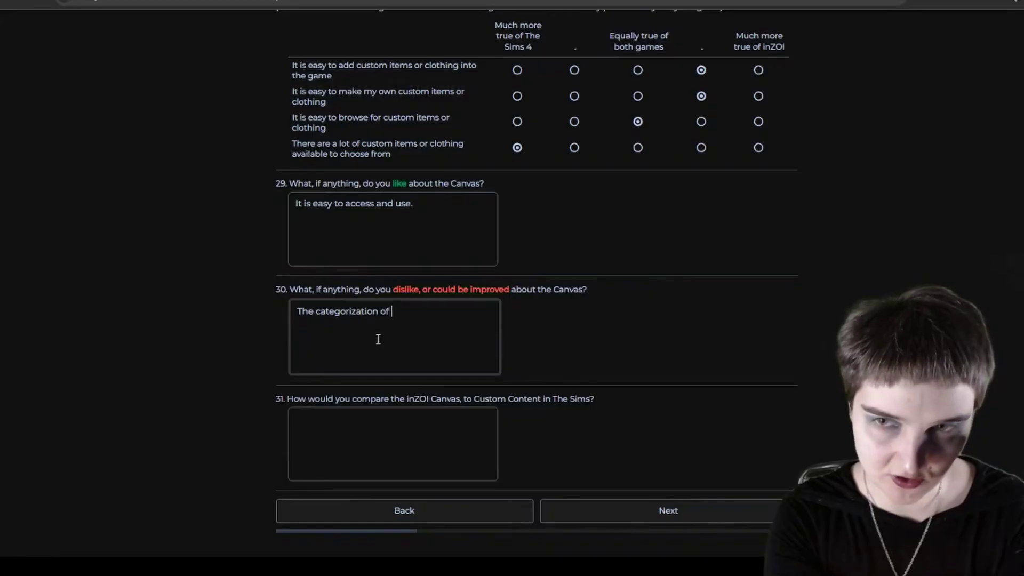
{"action": "type", "text": "G"}
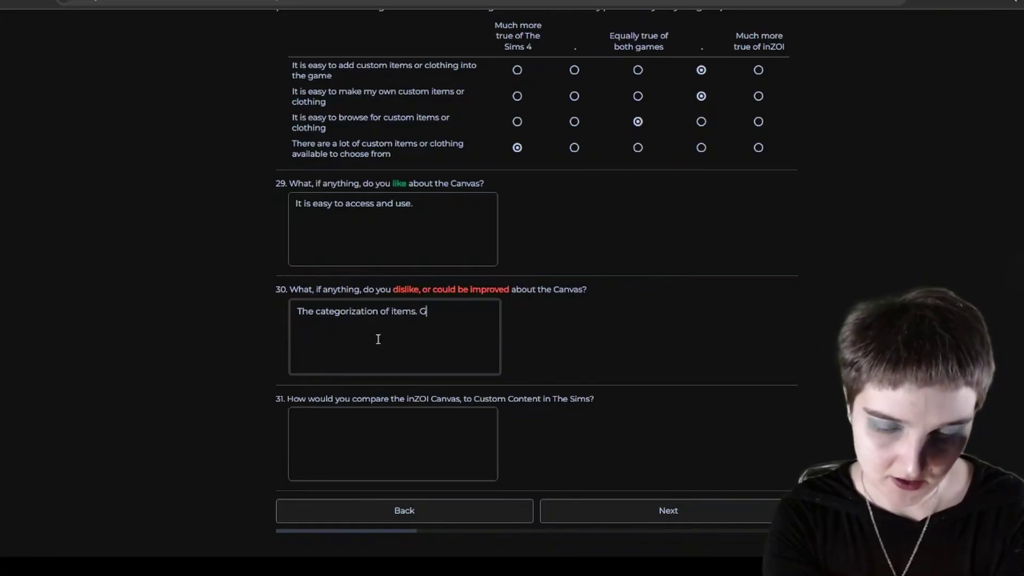
{"action": "type", "text": "etting specific i"}
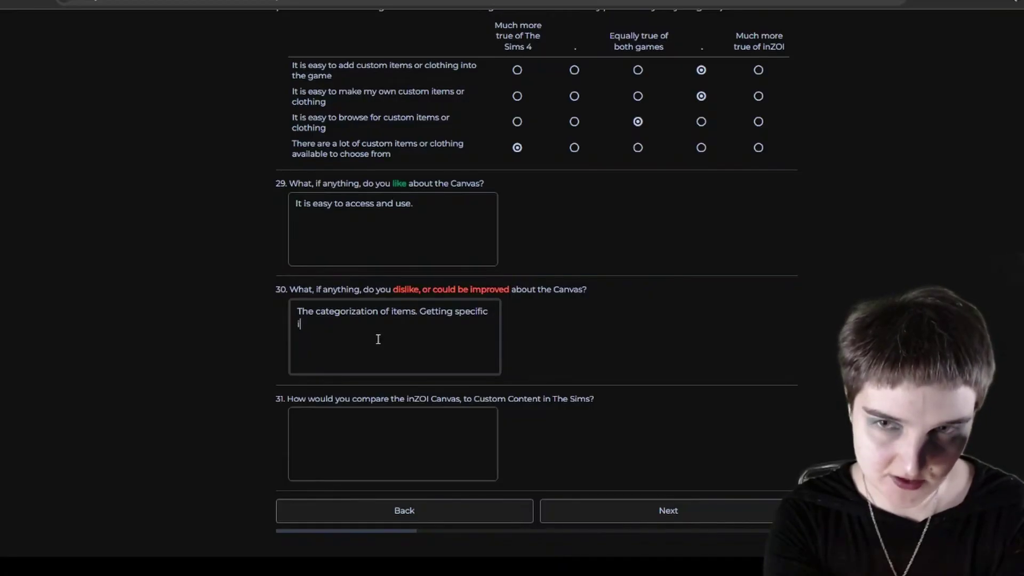
{"action": "type", "text": "s hard. If"}
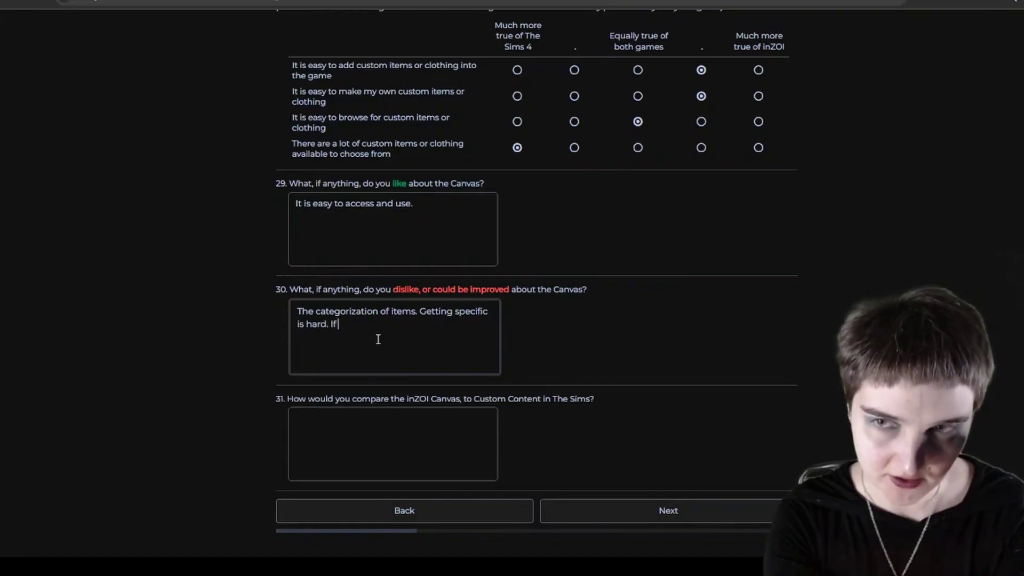
Step: Continue answer 30 with "I want to look for goth clothing, I have to try searching through tags that could be applicable. I can't, for"
{"action": "type", "text": " I want to"}
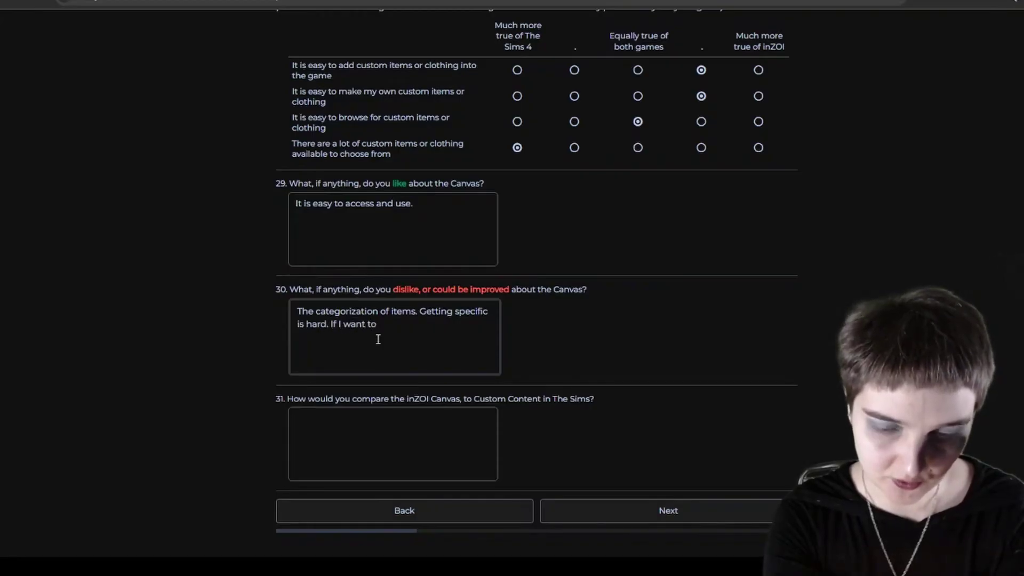
{"action": "type", "text": " look for goth"}
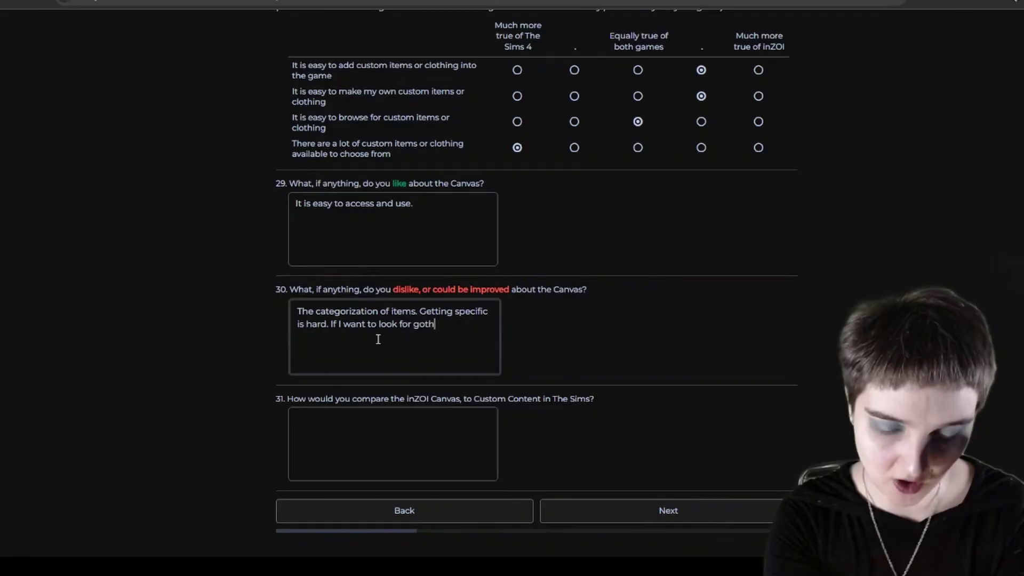
{"action": "type", "text": " clothing, I "}
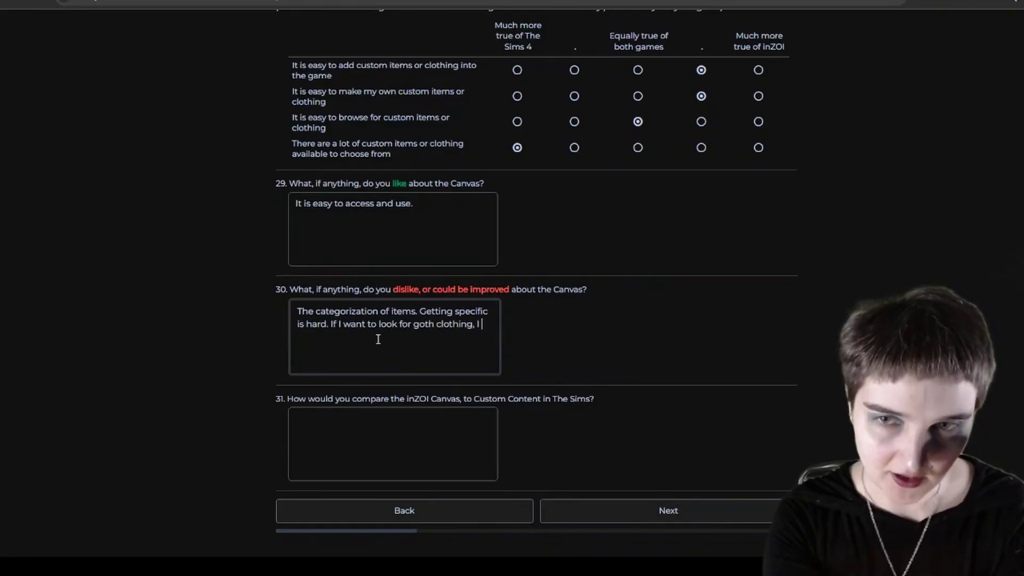
{"action": "type", "text": "have to try s"}
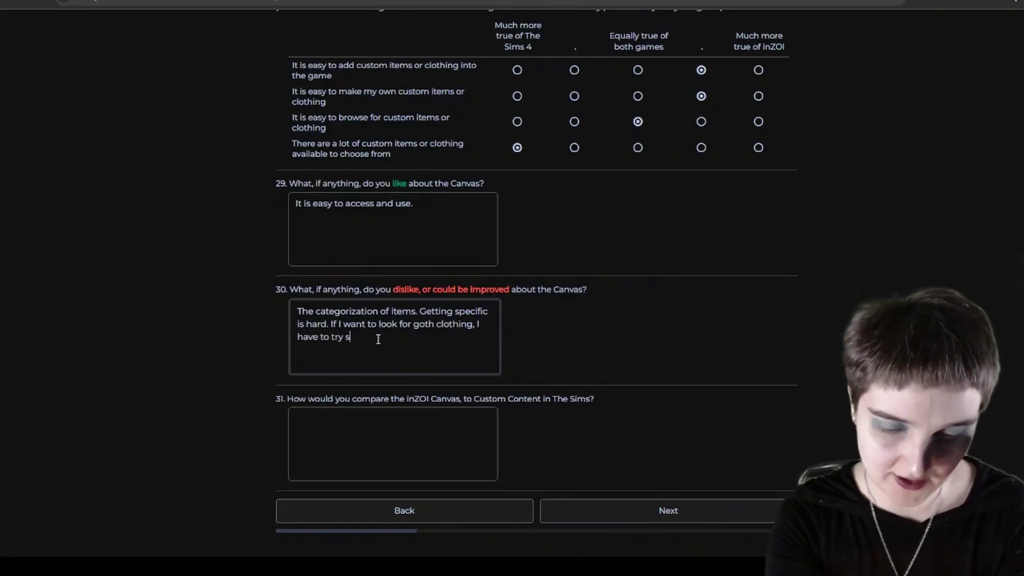
{"action": "type", "text": "earching throug"}
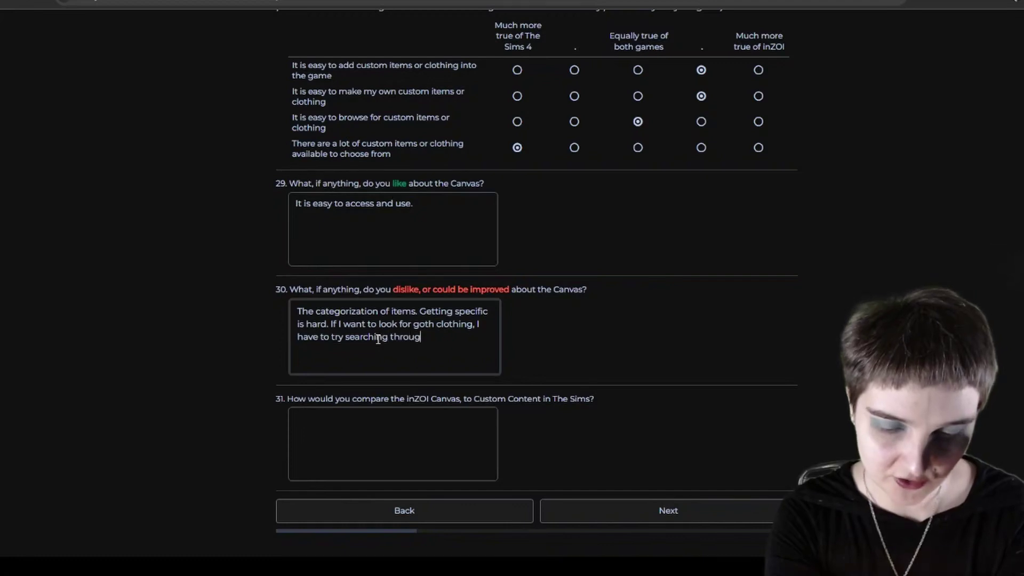
{"action": "type", "text": "h tags tha"}
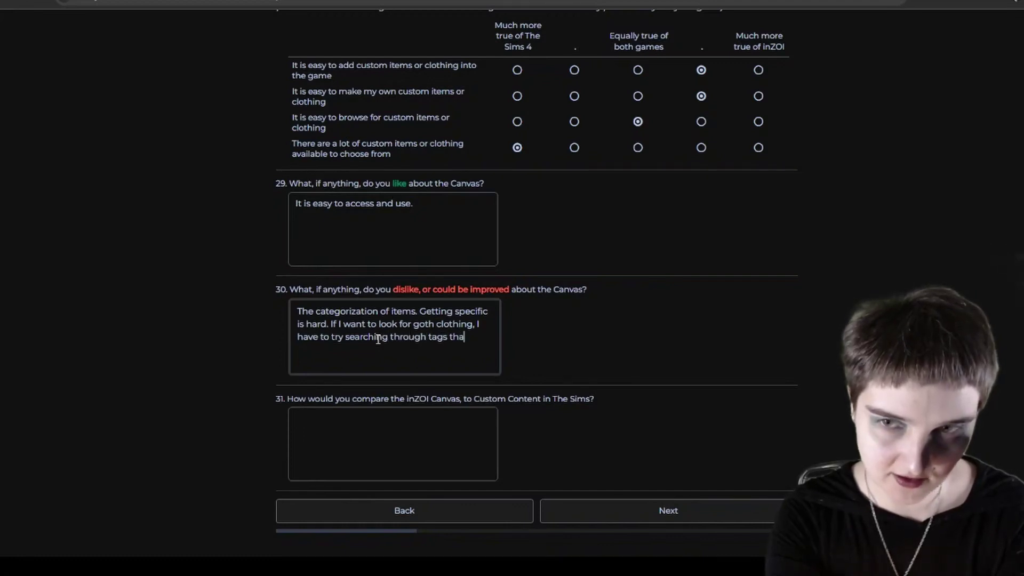
{"action": "type", "text": "t could be appl"}
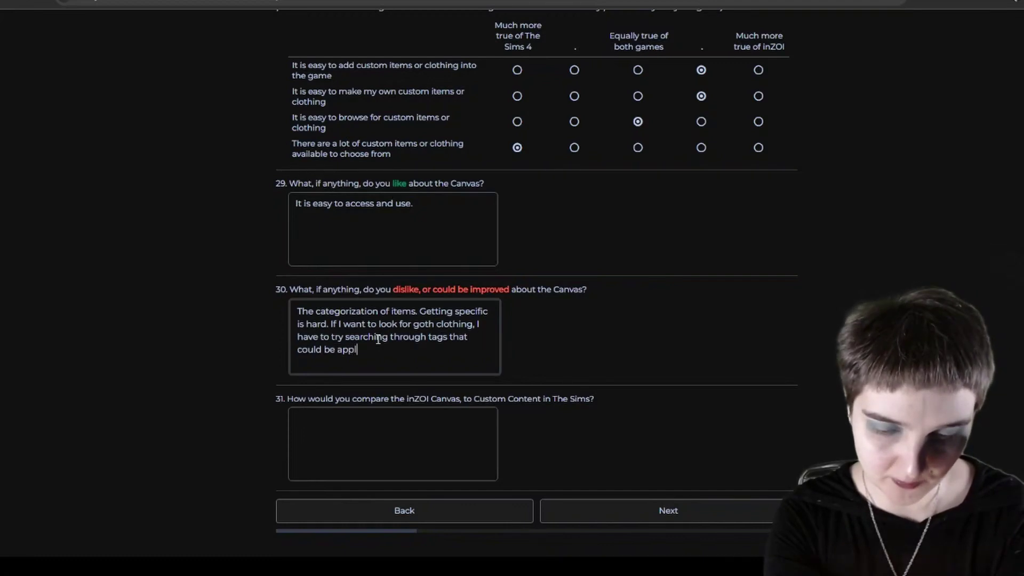
{"action": "type", "text": "icable. I can't, for e"}
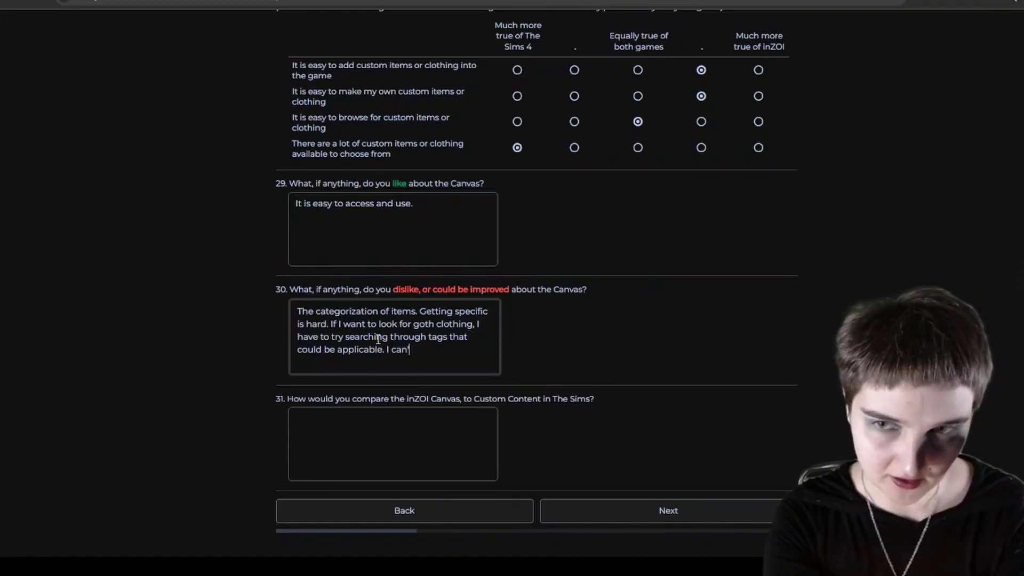
Step: Complete the sentence in answer 30 with "example, be like "clothing -> young adult clothing -> dresses -> black"."
{"action": "type", "text": "xampler,"}
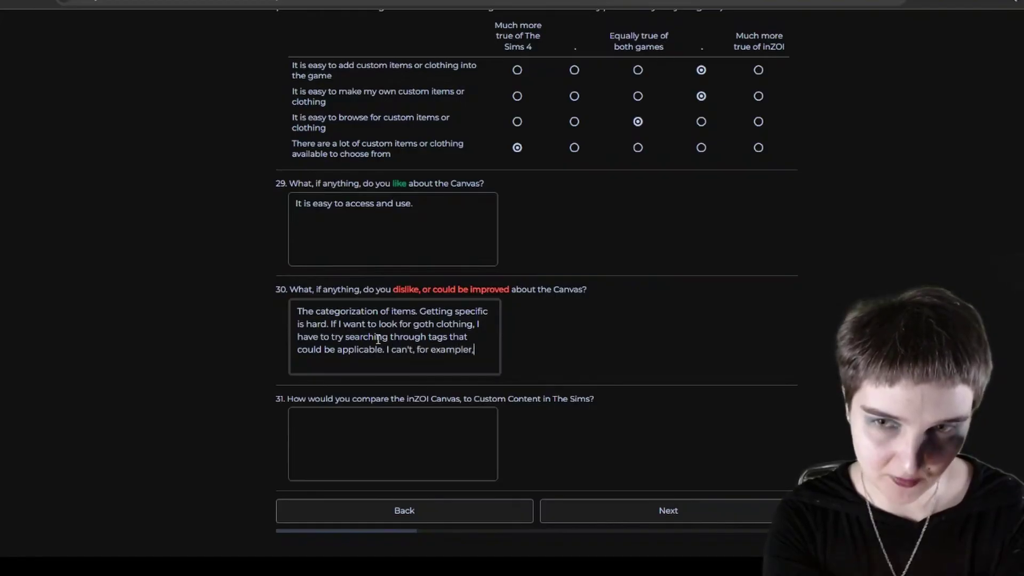
{"action": "key", "text": "BackSpace"}
{"action": "key", "text": "BackSpace"}
{"action": "type", "text": ", be like "}
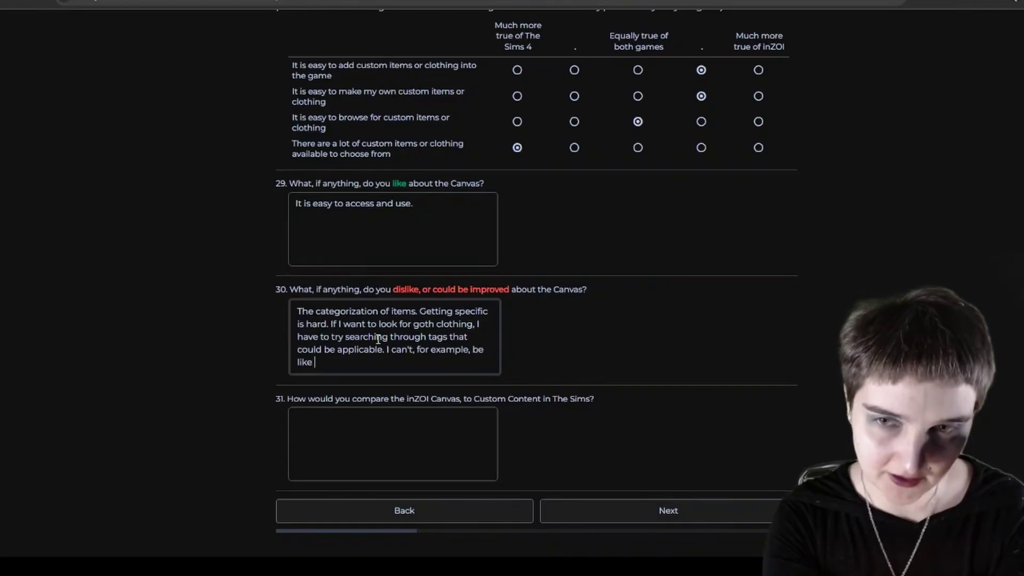
{"action": "type", "text": "\"dr"}
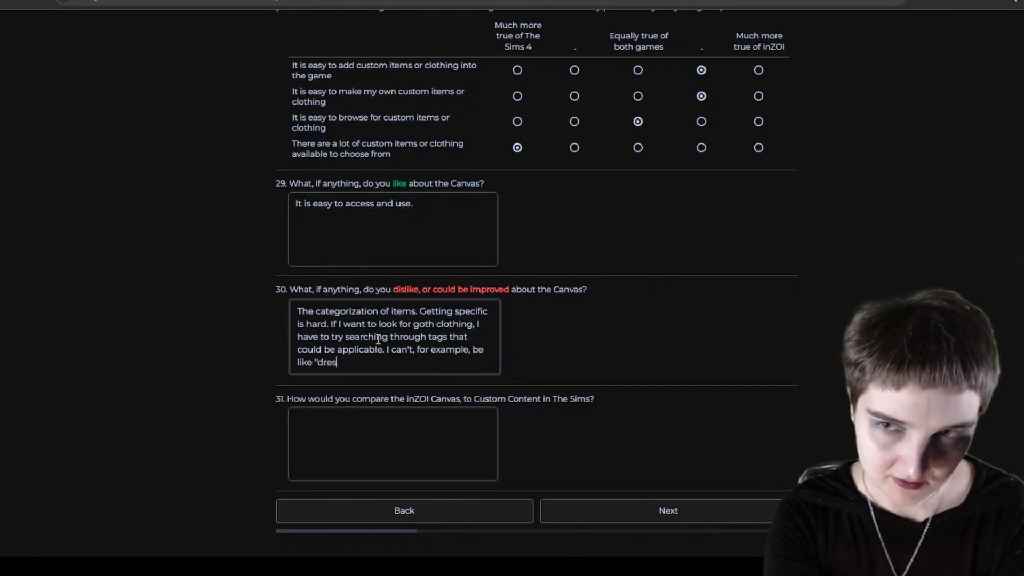
{"action": "type", "text": "es"}
{"action": "key", "text": "BackSpace"}
{"action": "key", "text": "BackSpace"}
{"action": "key", "text": "BackSpace"}
{"action": "key", "text": "BackSpace"}
{"action": "type", "text": "clothing -"}
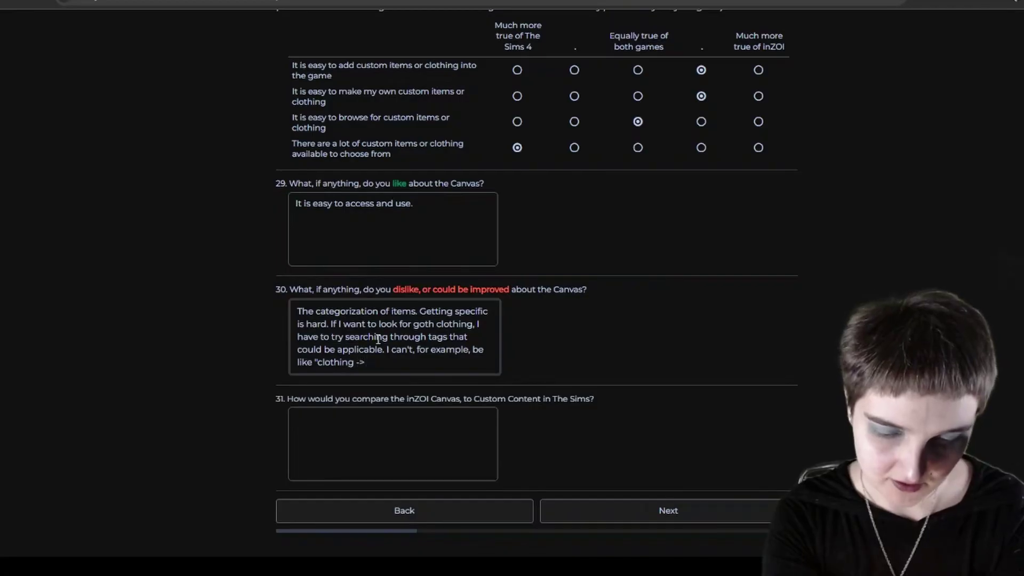
{"action": "type", "text": "> young adult "}
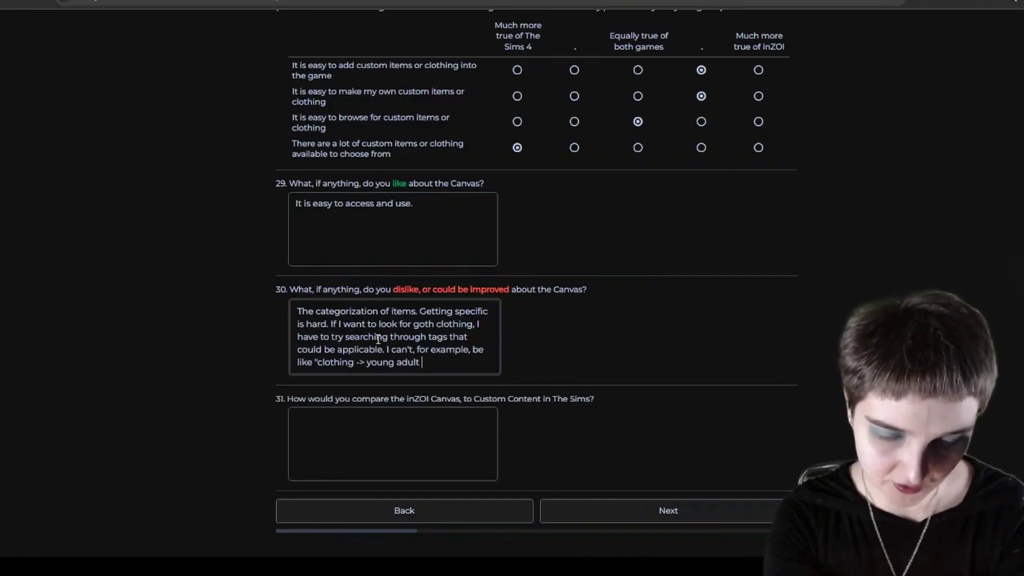
{"action": "type", "text": "clothing -> dresses"}
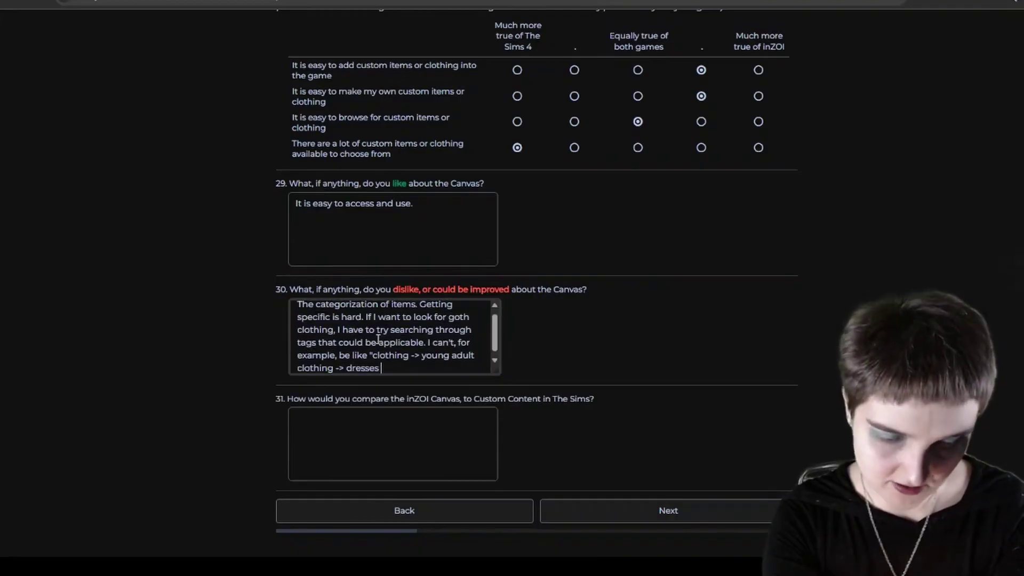
{"action": "type", "text": " -> "}
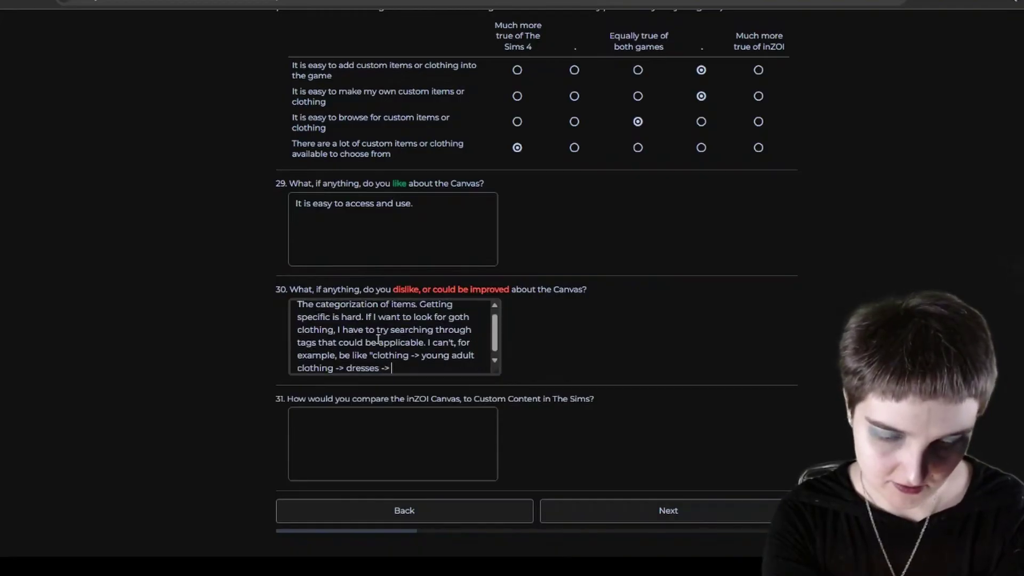
{"action": "type", "text": "black\"."}
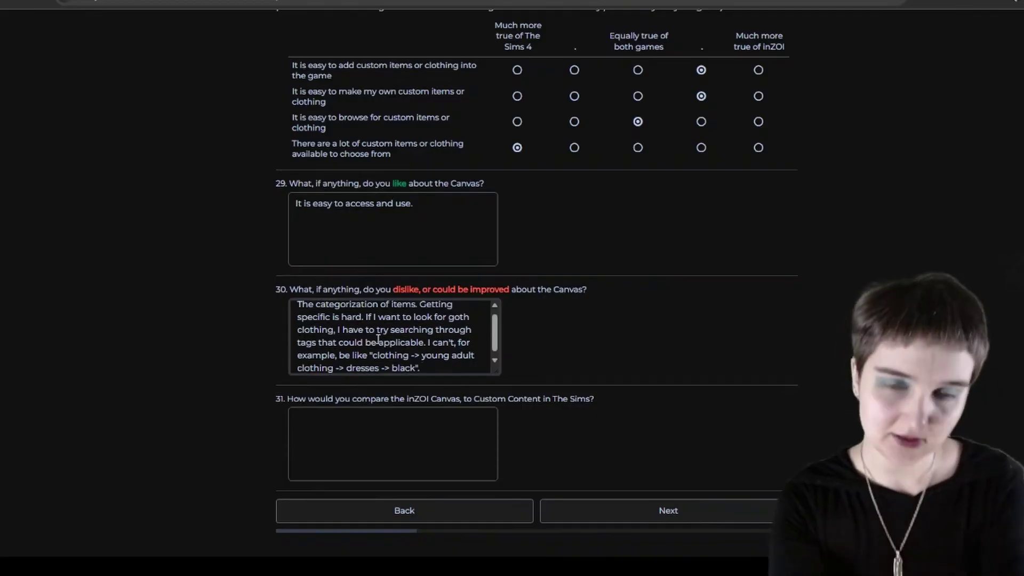
Step: Start answer 31 with "I wouldn't, because any major custom content in The Sims is uploaded in outside websites. Canvas is"
{"action": "scroll", "coordinate": [394, 336], "scroll_direction": "down", "scroll_amount": 1}
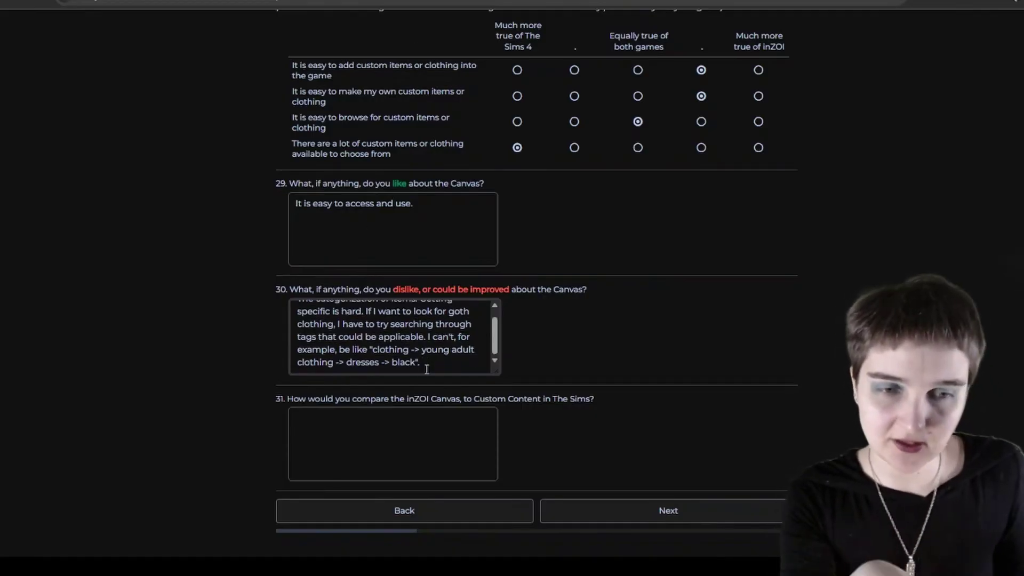
{"action": "left_click", "coordinate": [426, 439]}
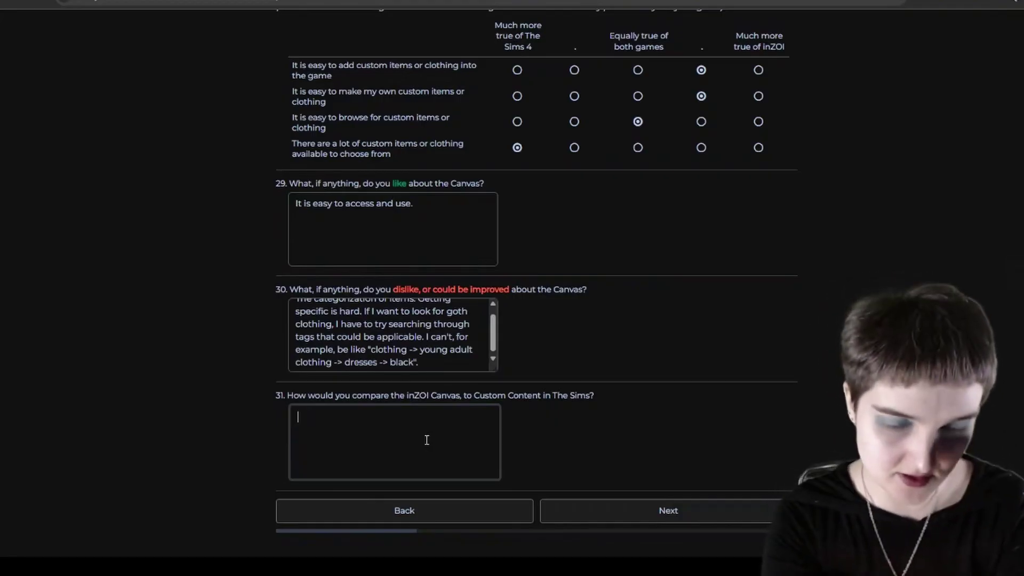
{"action": "type", "text": "I would"}
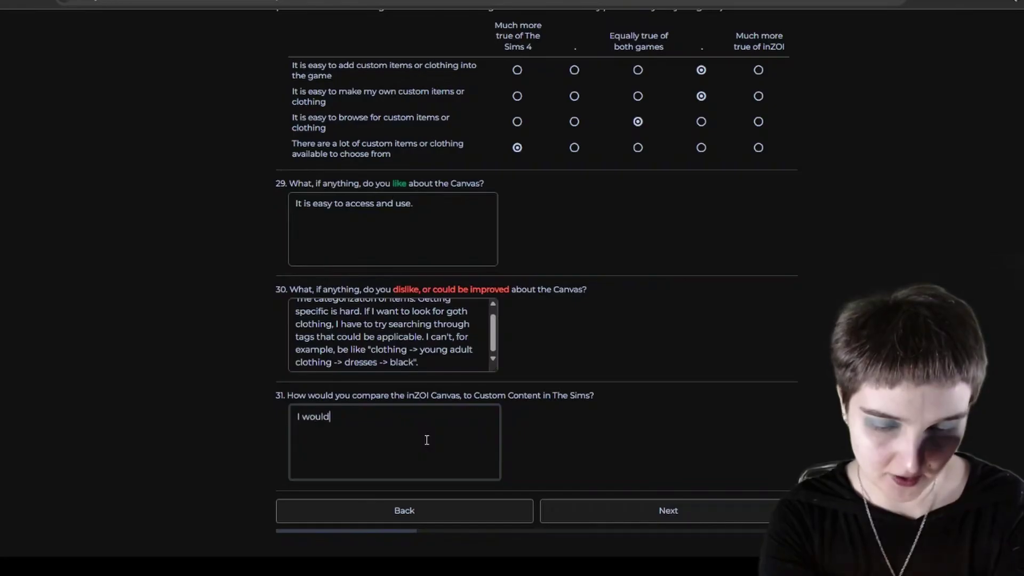
{"action": "type", "text": "n't, because a"}
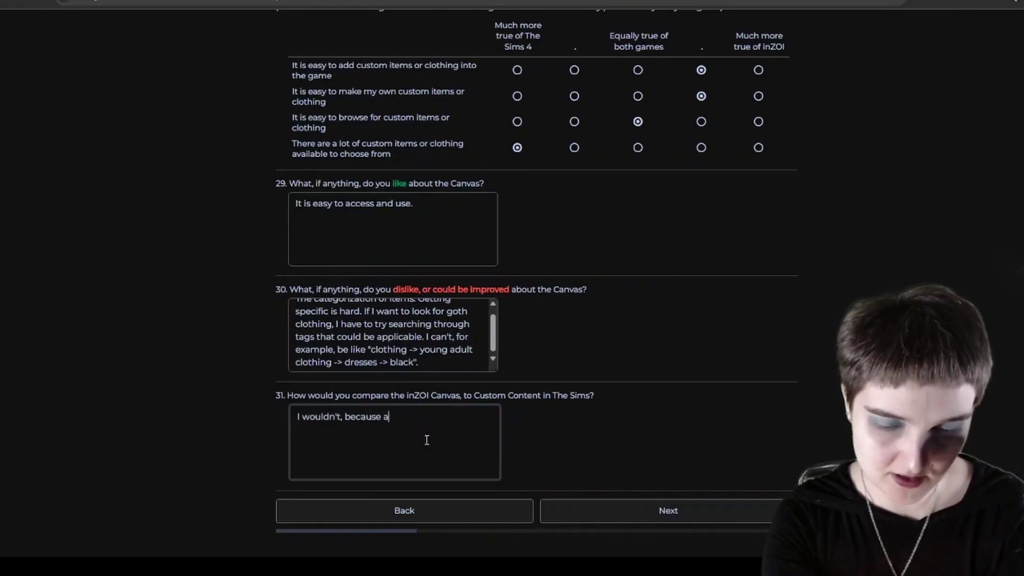
{"action": "type", "text": "ny major custo"}
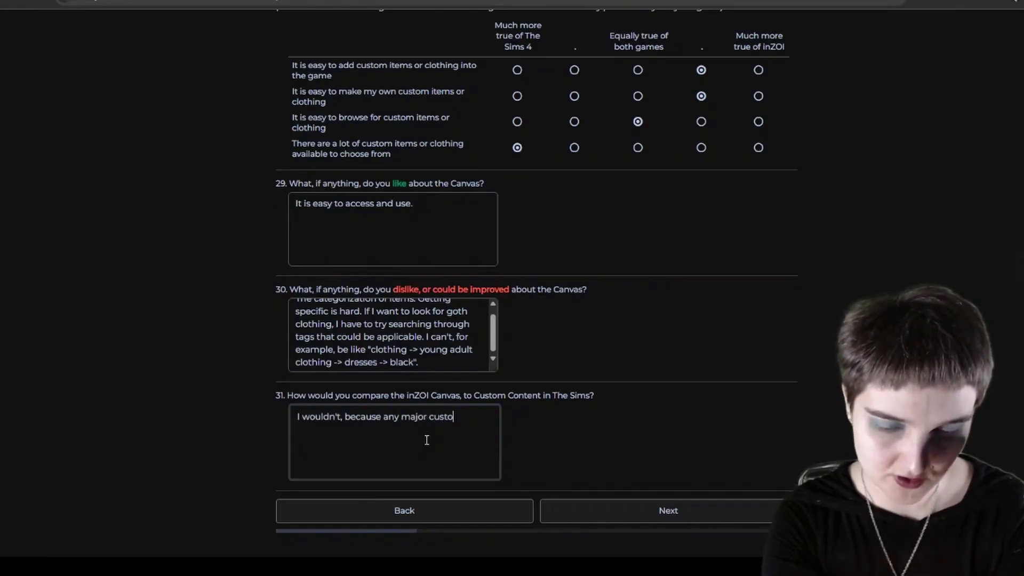
{"action": "type", "text": "m content in T"}
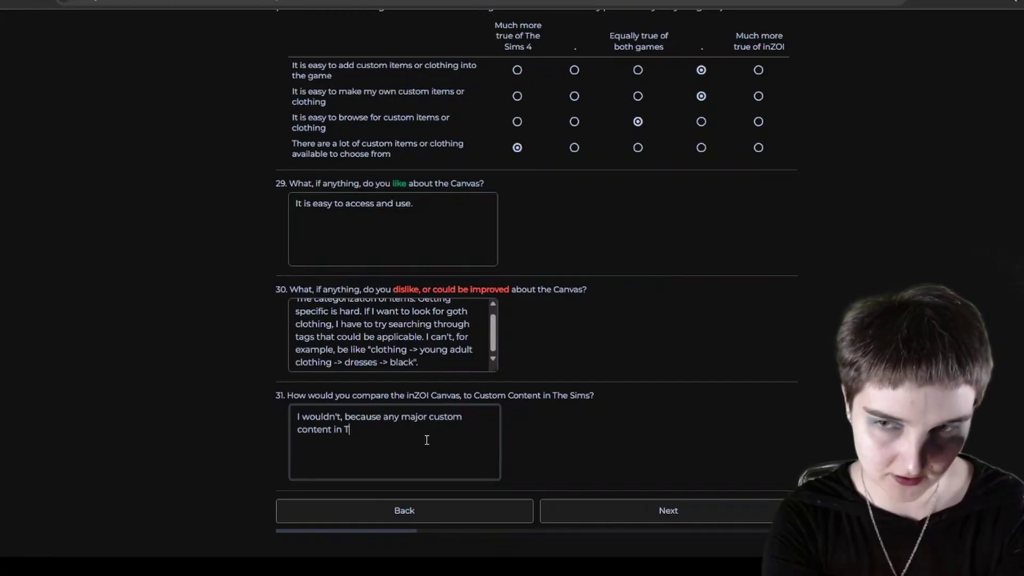
{"action": "type", "text": "he Sims is u"}
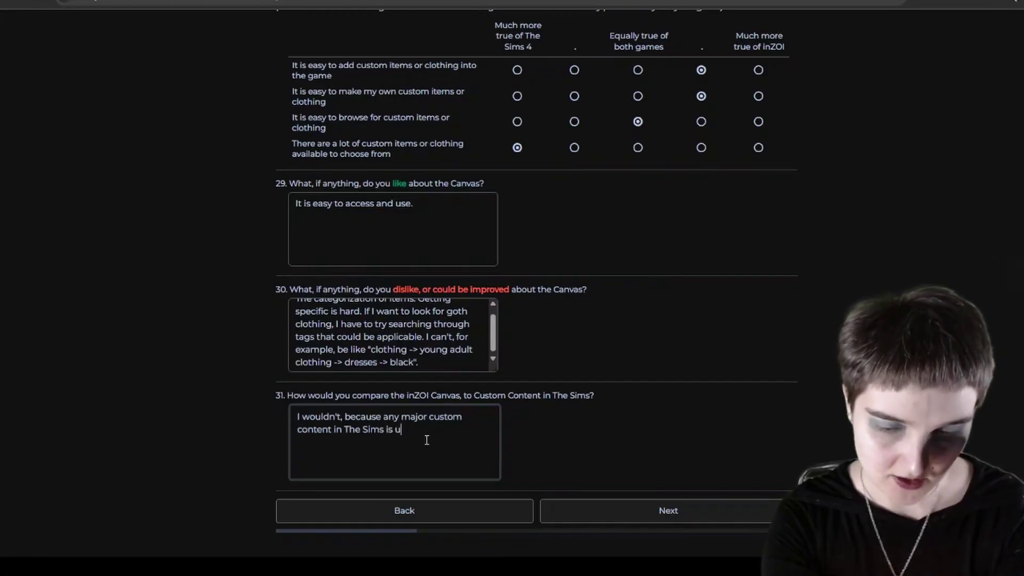
{"action": "type", "text": "ploaded inside"}
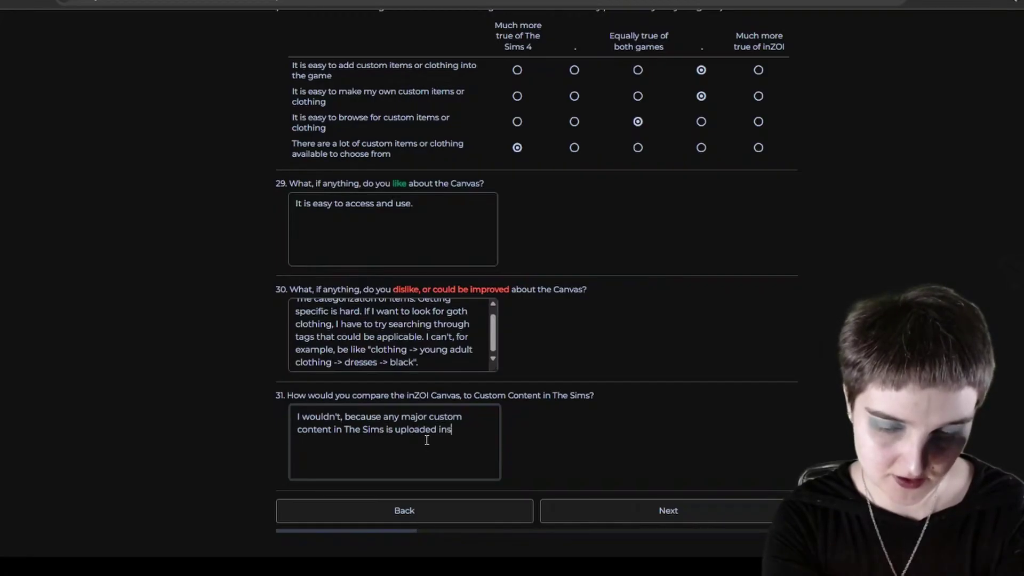
{"action": "key", "text": "BackSpace"}
{"action": "key", "text": "BackSpace"}
{"action": "key", "text": "BackSpace"}
{"action": "key", "text": "BackSpace"}
{"action": "key", "text": "BackSpace"}
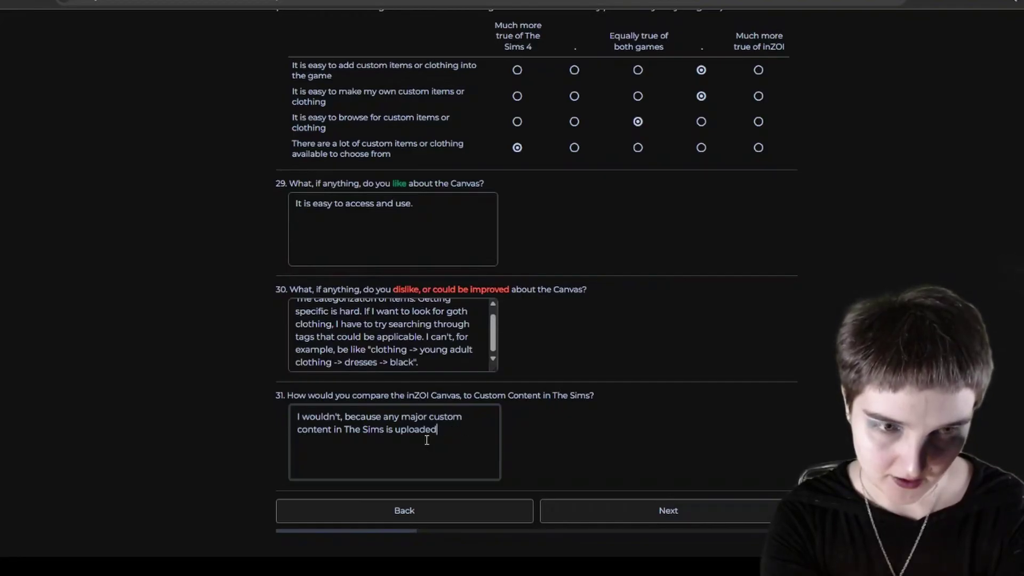
{"action": "type", "text": "n outside "}
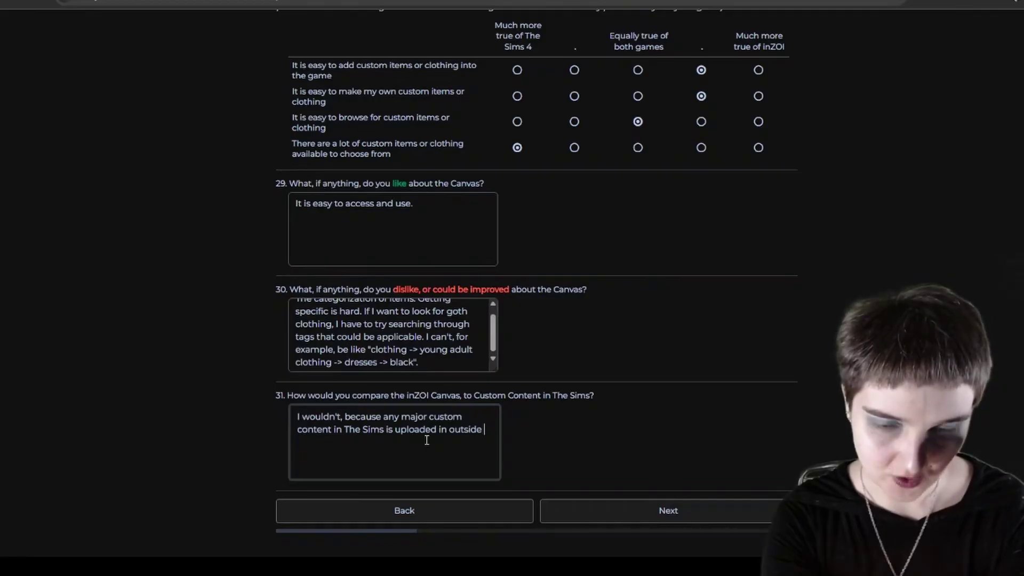
{"action": "type", "text": "websit"}
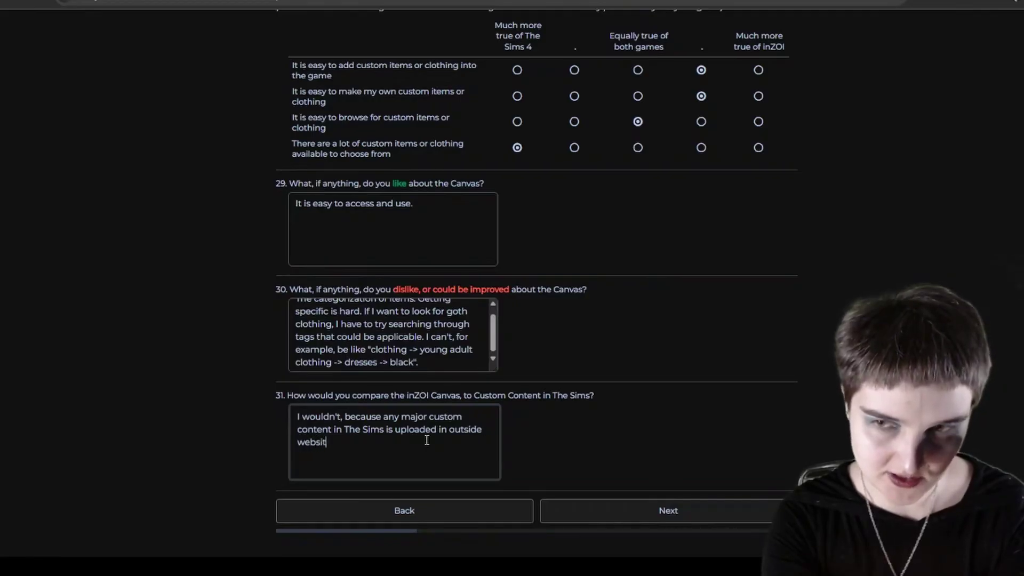
{"action": "type", "text": "es. Canvas is"}
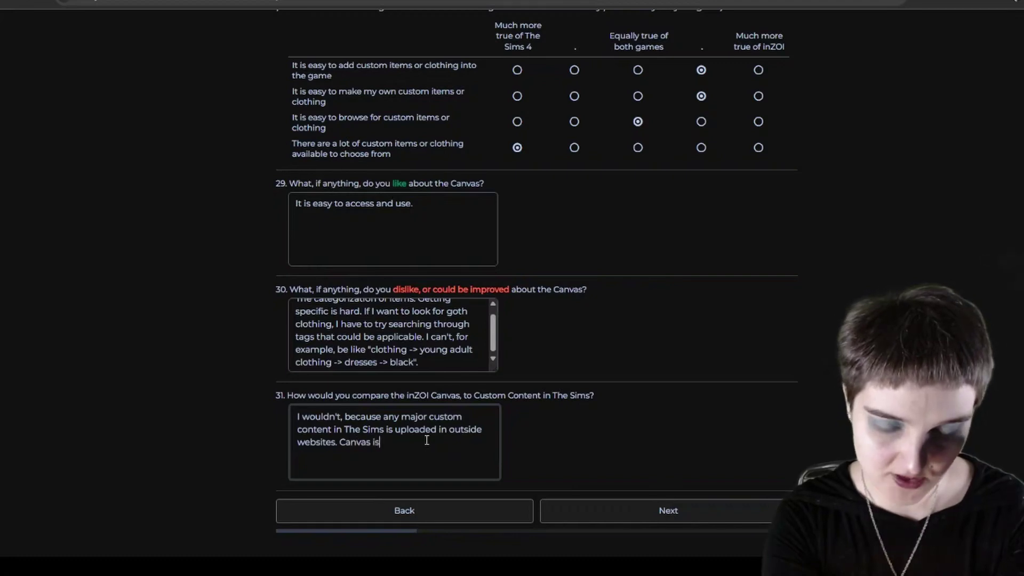
Step: Complete answer 31 on the Sims comparison with "closer to The Gallery for The Sims 4."
{"action": "type", "text": " closer to "}
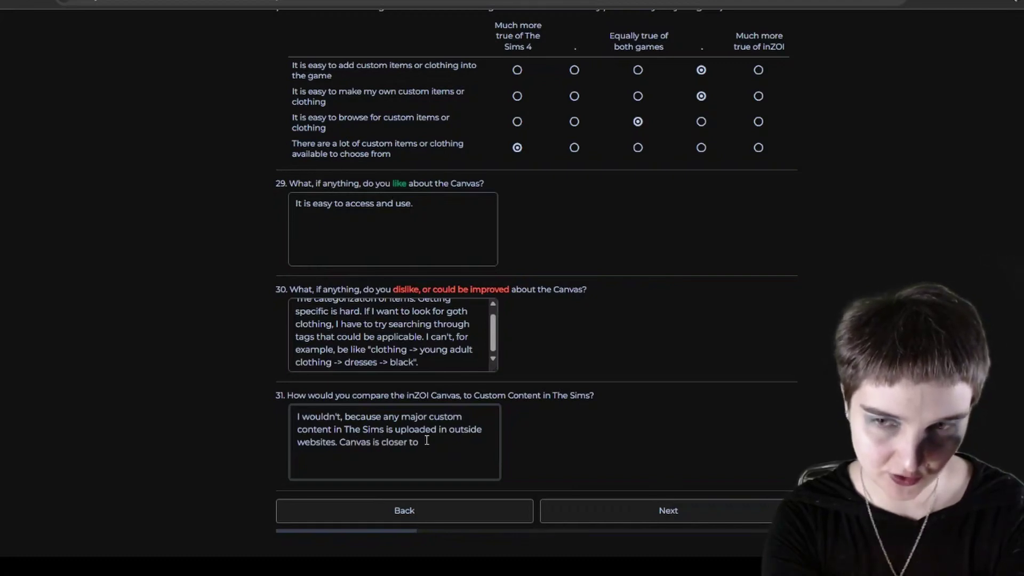
{"action": "type", "text": "The Gallery "}
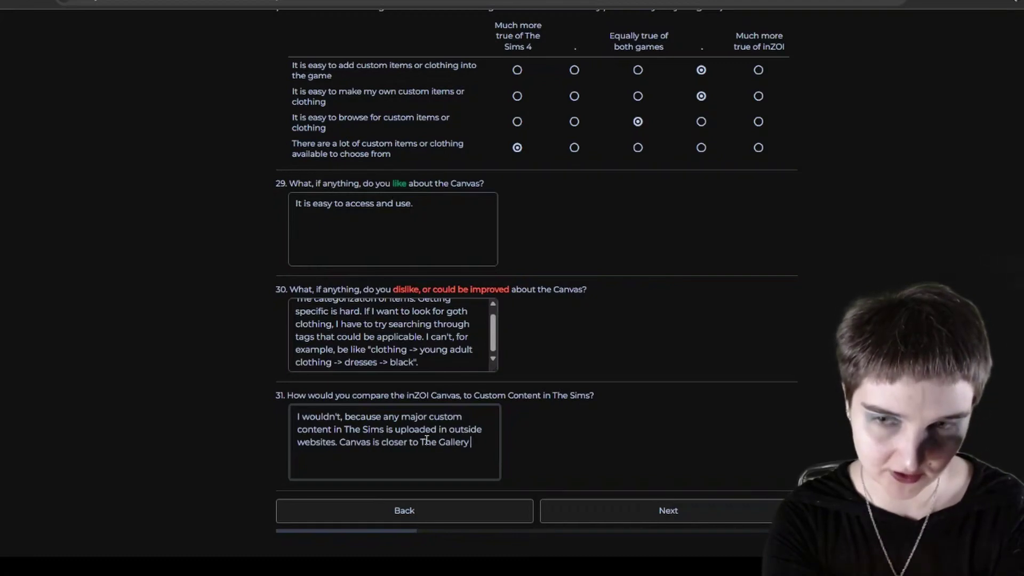
{"action": "type", "text": "for The Sims "}
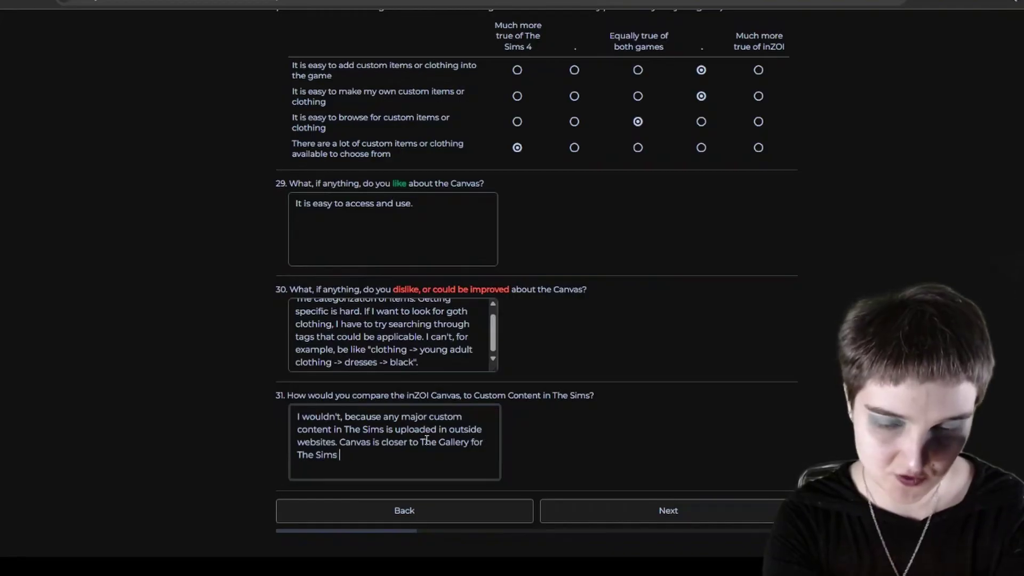
{"action": "type", "text": "4."}
{"action": "scroll", "coordinate": [674, 263], "scroll_direction": "up", "scroll_amount": 1}
{"action": "scroll", "coordinate": [709, 470], "scroll_direction": "down", "scroll_amount": 1}
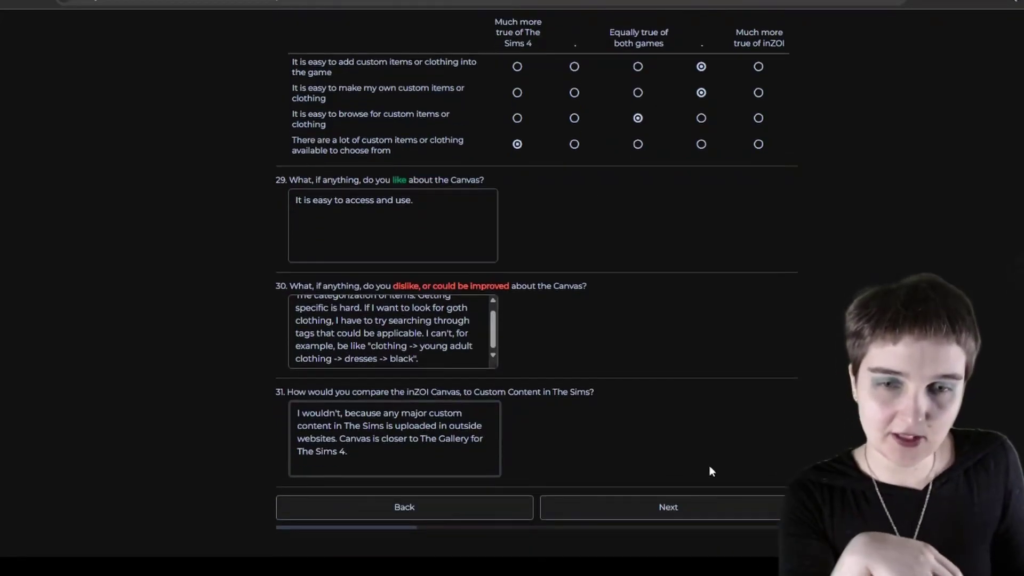
Step: Advance to the Controls page and rate question 32: building "Not satisfied at all", both camera rows "Somewhat satisfied", mouse "Completely satisfied", WASD "Mostly satisfied"
{"action": "left_click", "coordinate": [699, 507]}
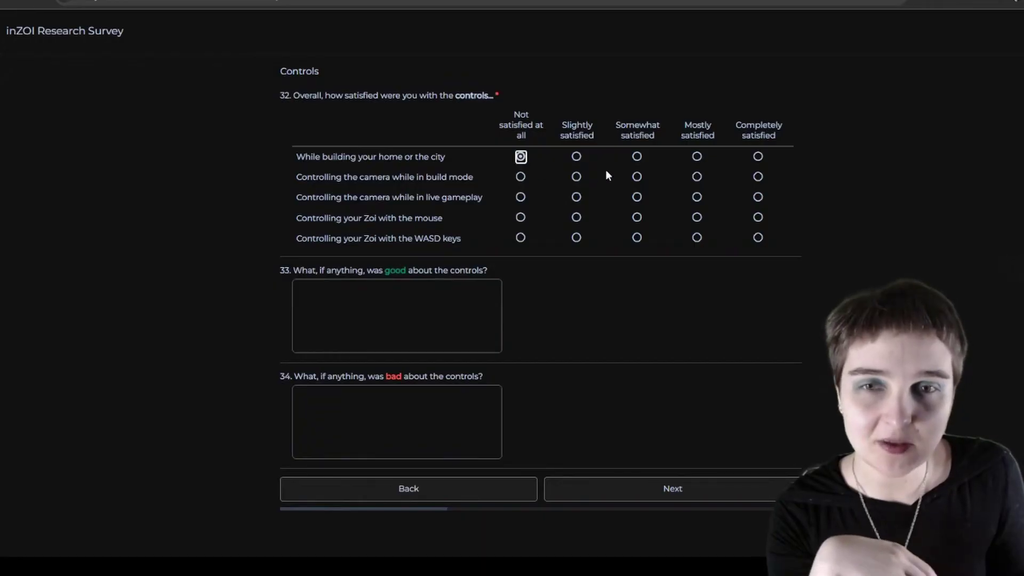
{"action": "left_click", "coordinate": [636, 178]}
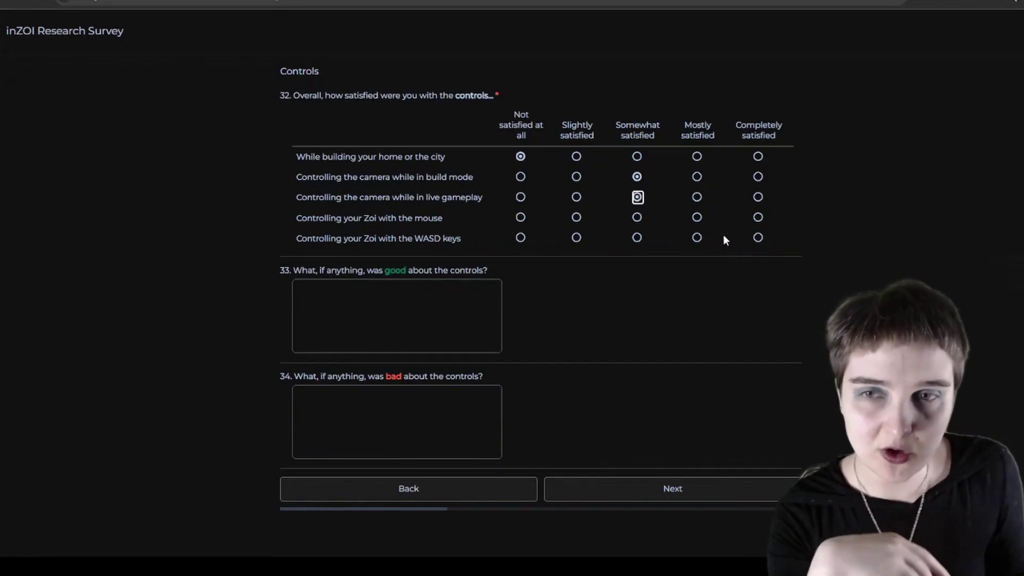
{"action": "left_click", "coordinate": [758, 217]}
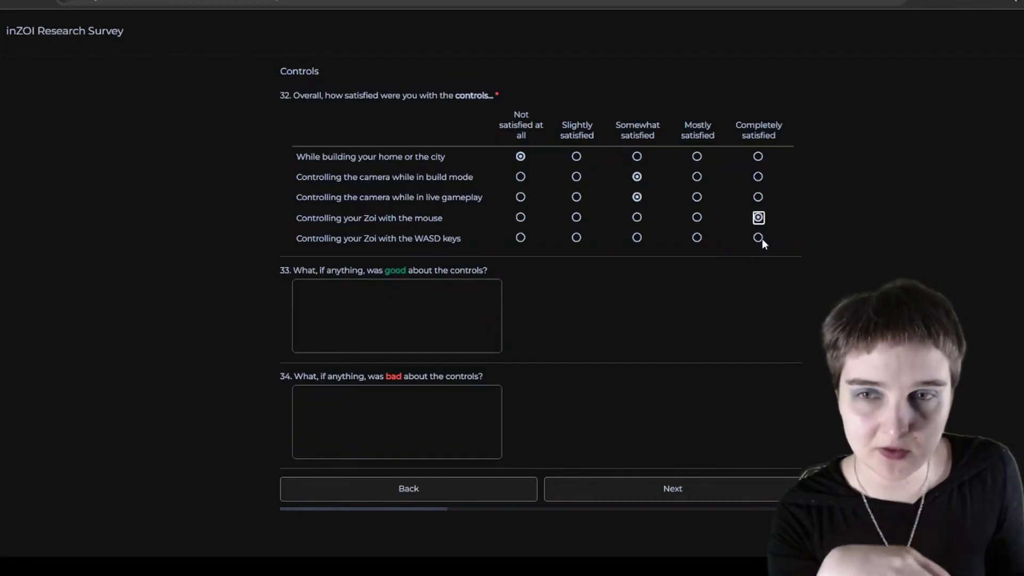
{"action": "left_click", "coordinate": [696, 238]}
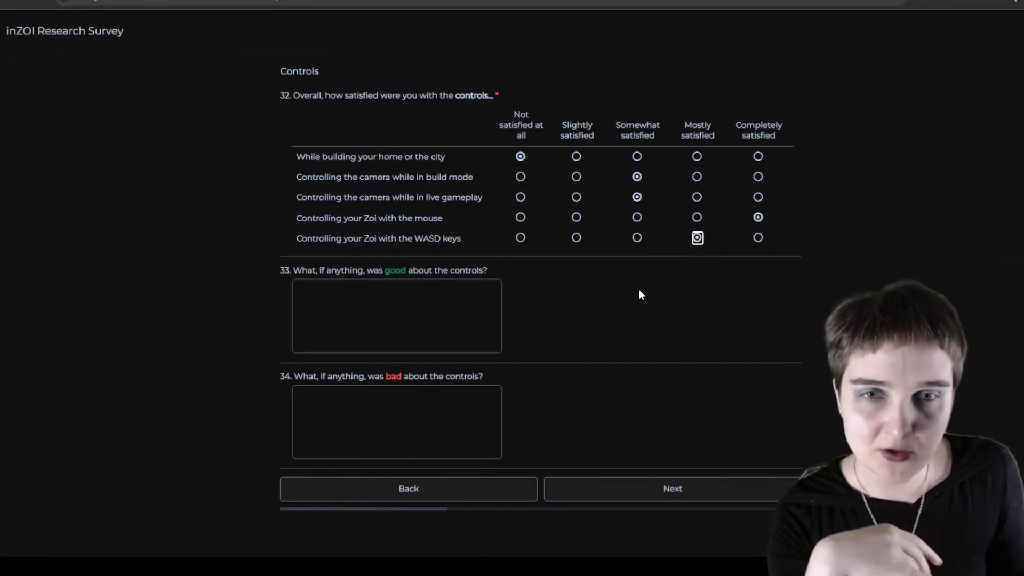
Step: Answer question 33 on good controls with "The game can be exclusively played with the mouse and it plays fairly well."
{"action": "left_click", "coordinate": [406, 310]}
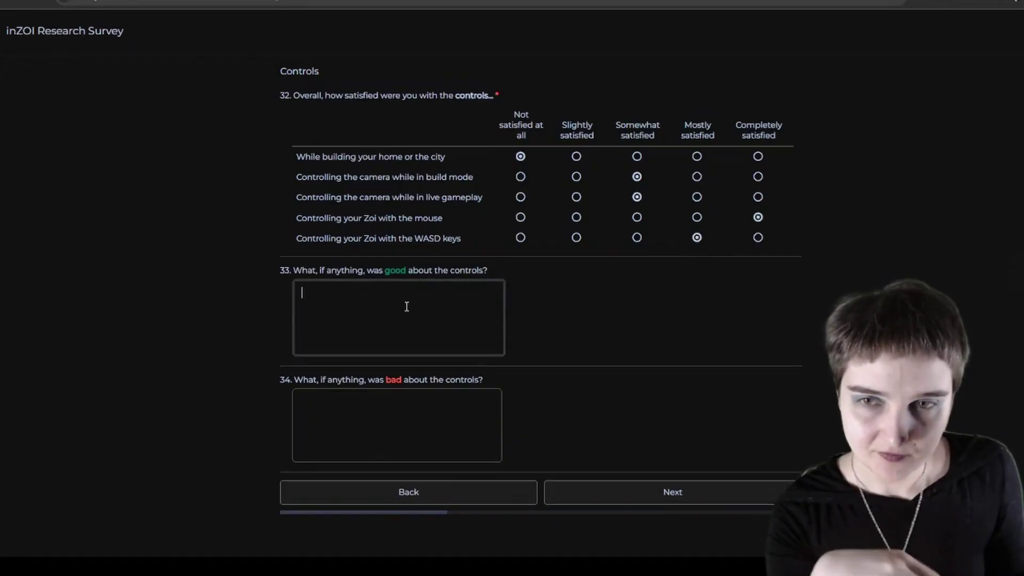
{"action": "type", "text": "YT"}
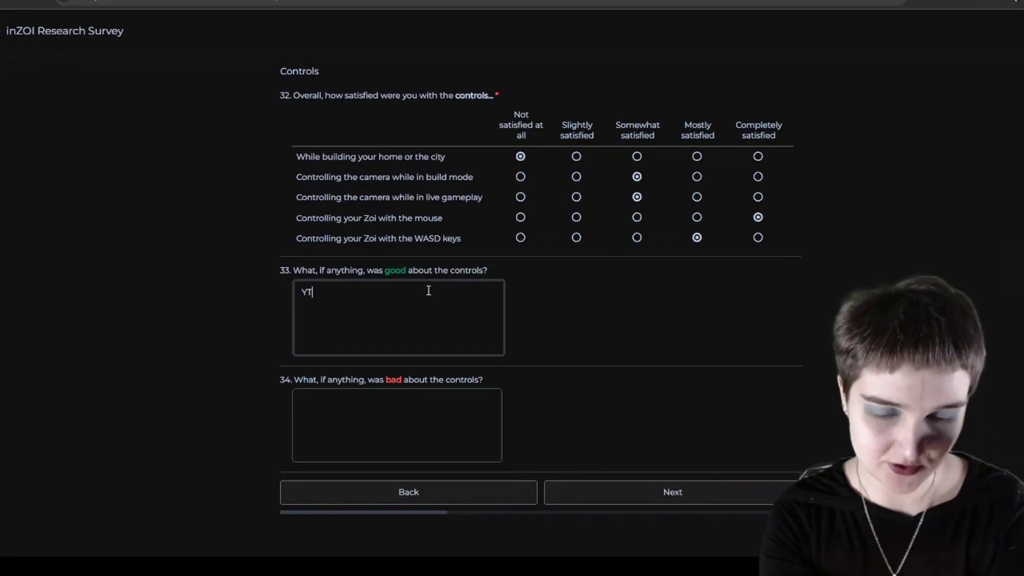
{"action": "type", "text": "e"}
{"action": "key", "text": "BackSpace"}
{"action": "key", "text": "BackSpace"}
{"action": "key", "text": "BackSpace"}
{"action": "type", "text": "The ga"}
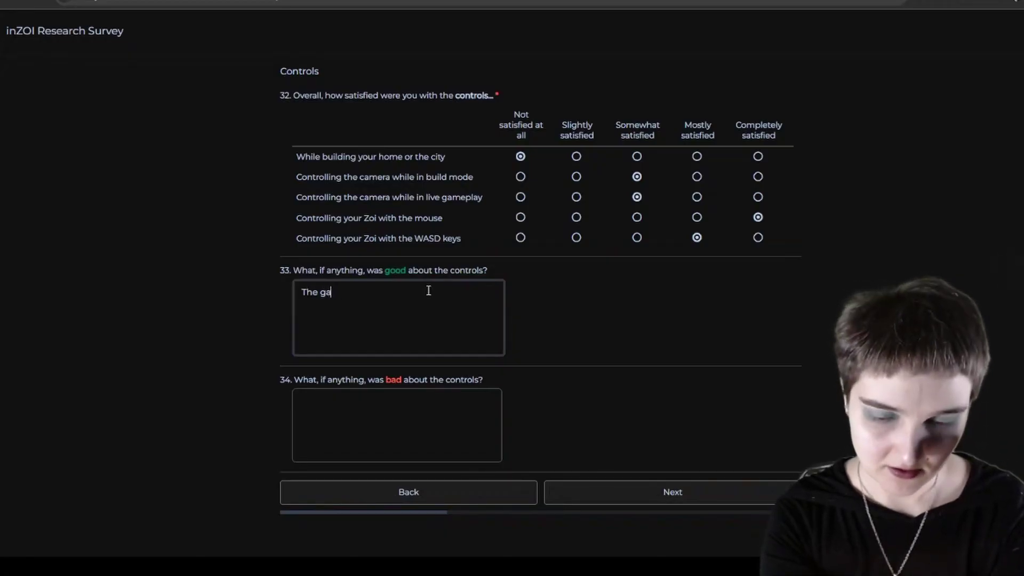
{"action": "type", "text": "me is ex"}
{"action": "key", "text": "BackSpace"}
{"action": "key", "text": "BackSpace"}
{"action": "key", "text": "BackSpace"}
{"action": "key", "text": "BackSpace"}
{"action": "key", "text": "BackSpace"}
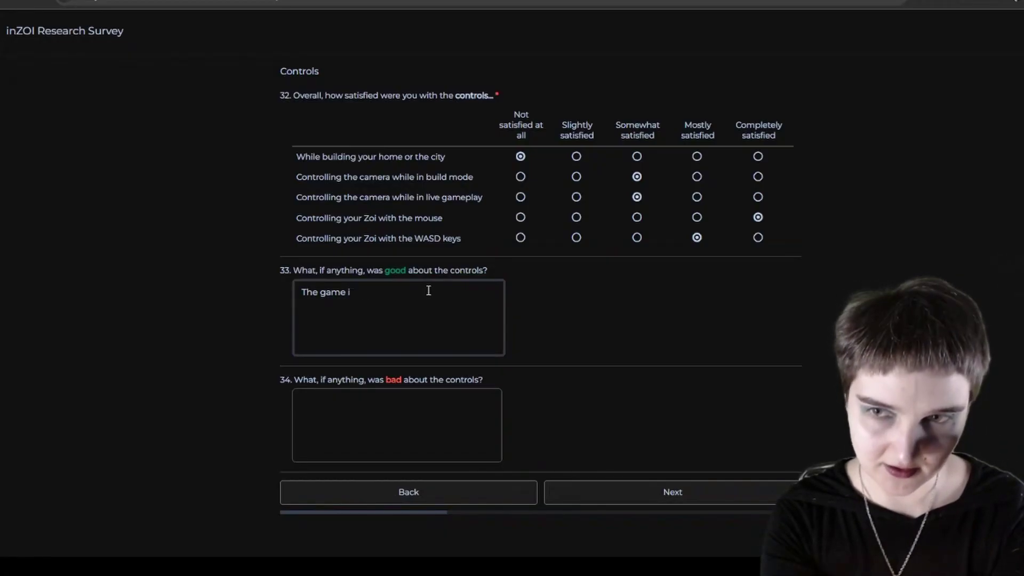
{"action": "type", "text": "can be e"}
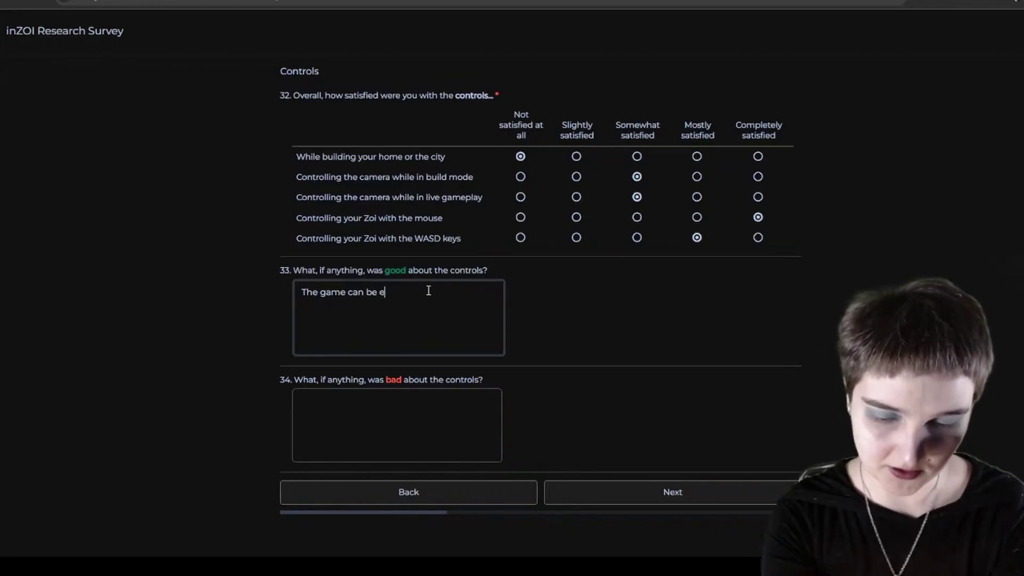
{"action": "type", "text": "xclusively play"}
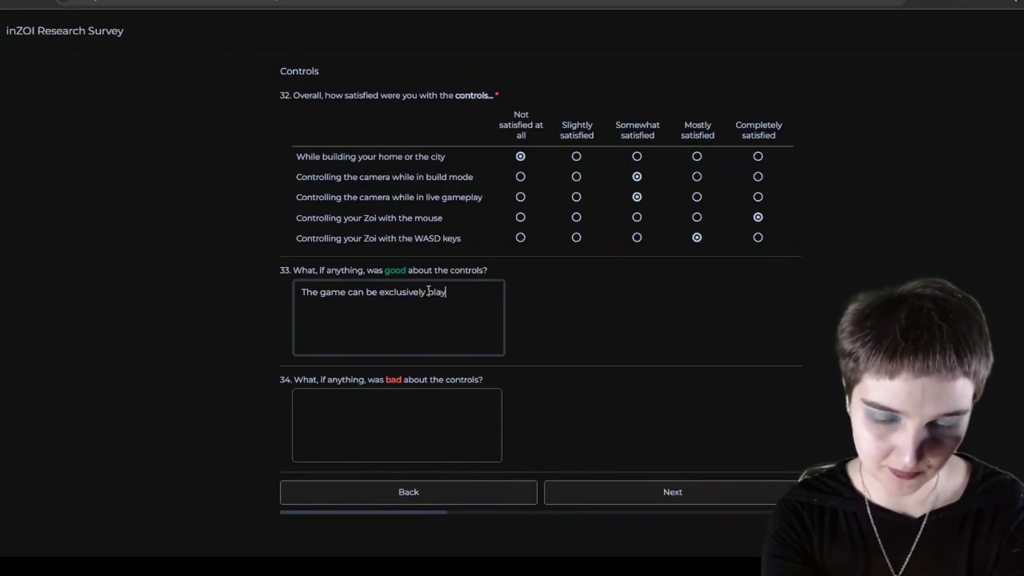
{"action": "type", "text": "ed with the mouse "}
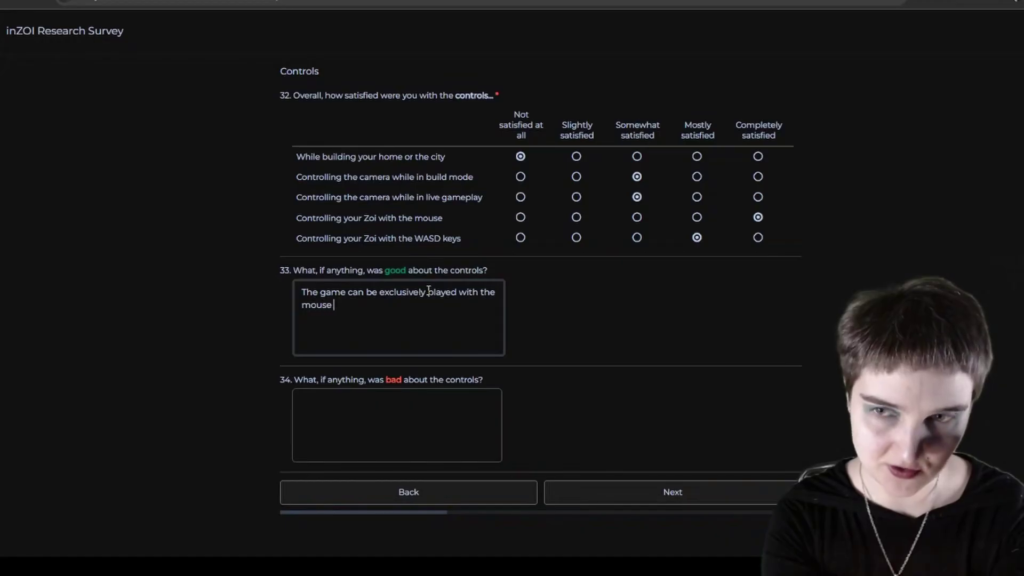
{"action": "type", "text": "and p"}
{"action": "type", "text": "t play"}
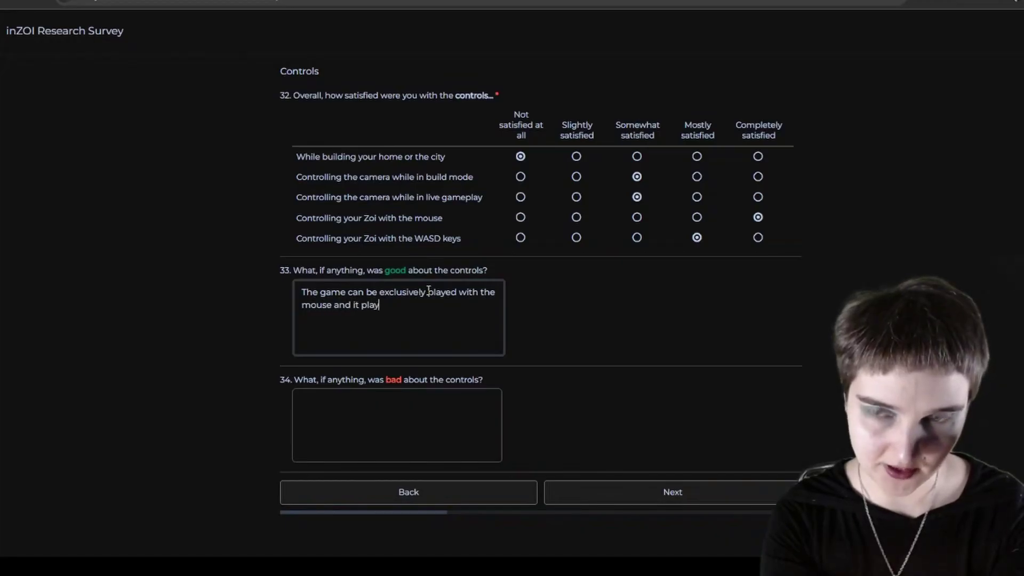
{"action": "type", "text": "s fairly well."}
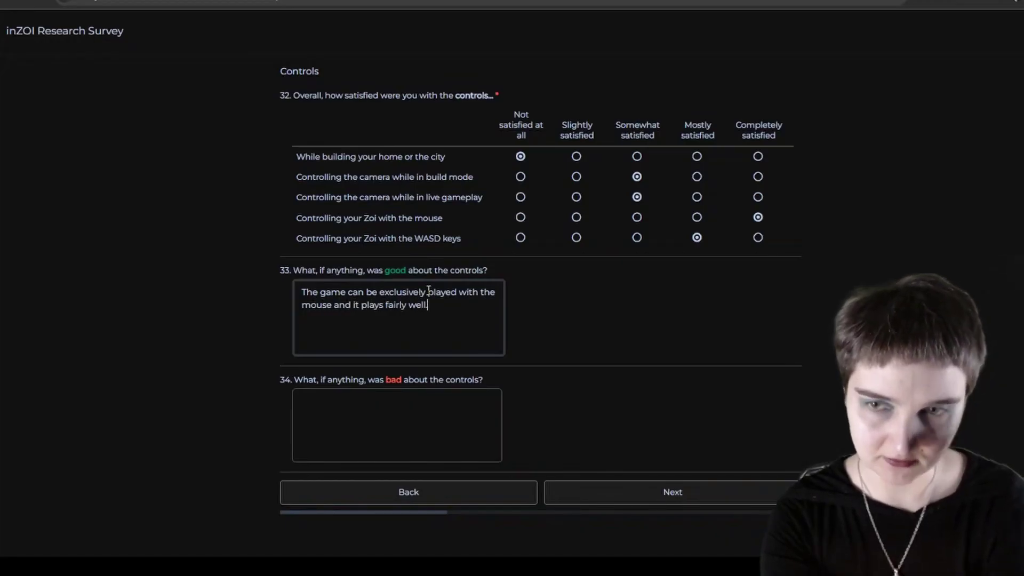
Step: Start answer 34 on bad controls with "It is too easy to accidentally tap WASD keys and cancel all of your Zois actions a"
{"action": "left_click", "coordinate": [417, 405]}
{"action": "type", "text": "It is to"}
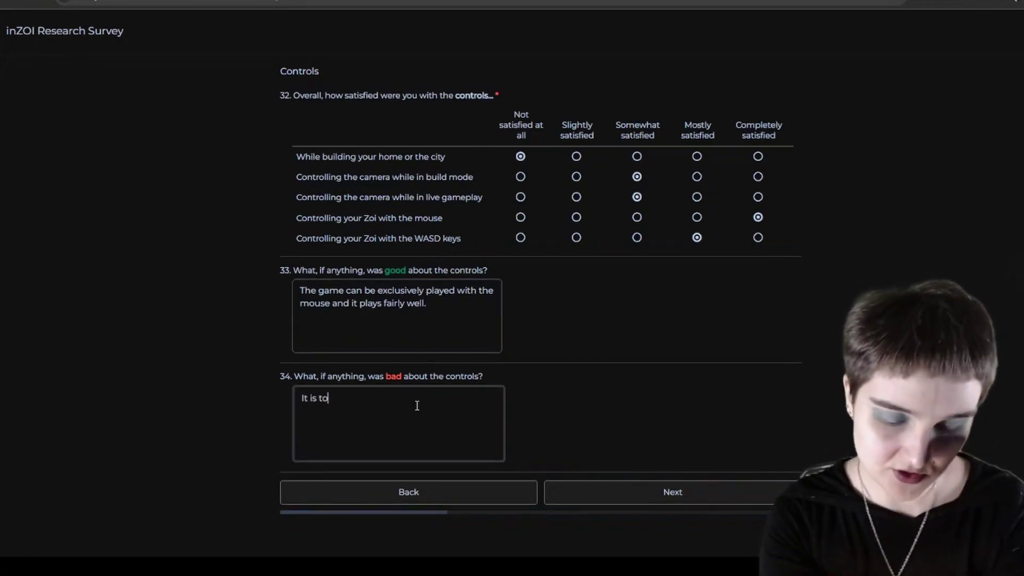
{"action": "type", "text": "o easy to acc"}
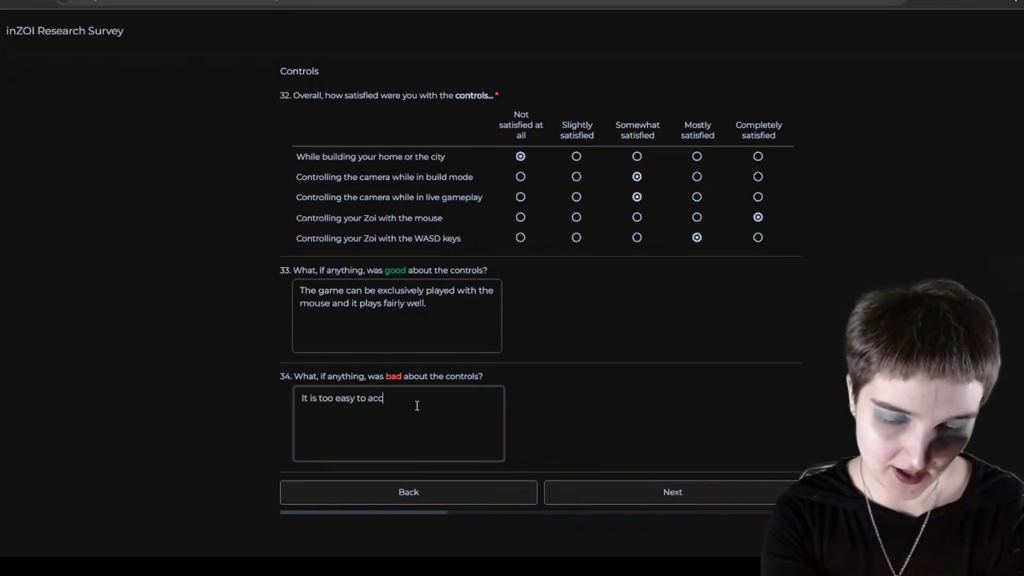
{"action": "type", "text": "identally tap"}
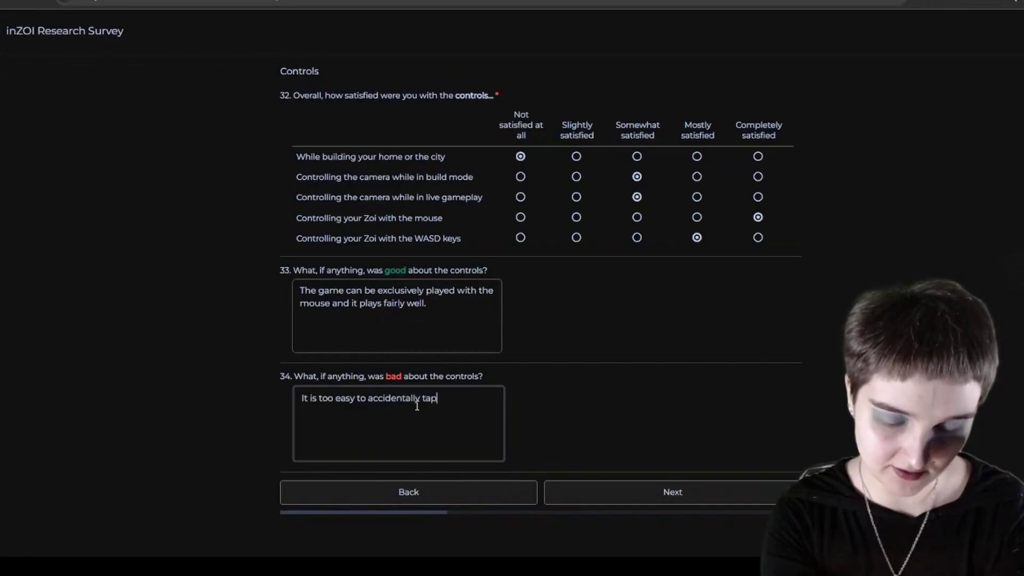
{"action": "type", "text": " WASD "}
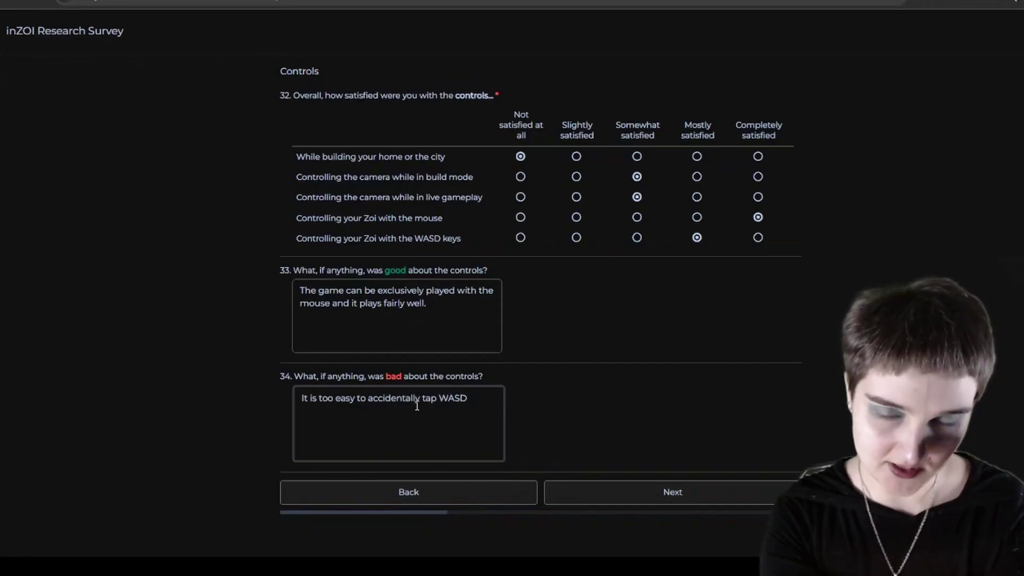
{"action": "type", "text": "keys and cancels"}
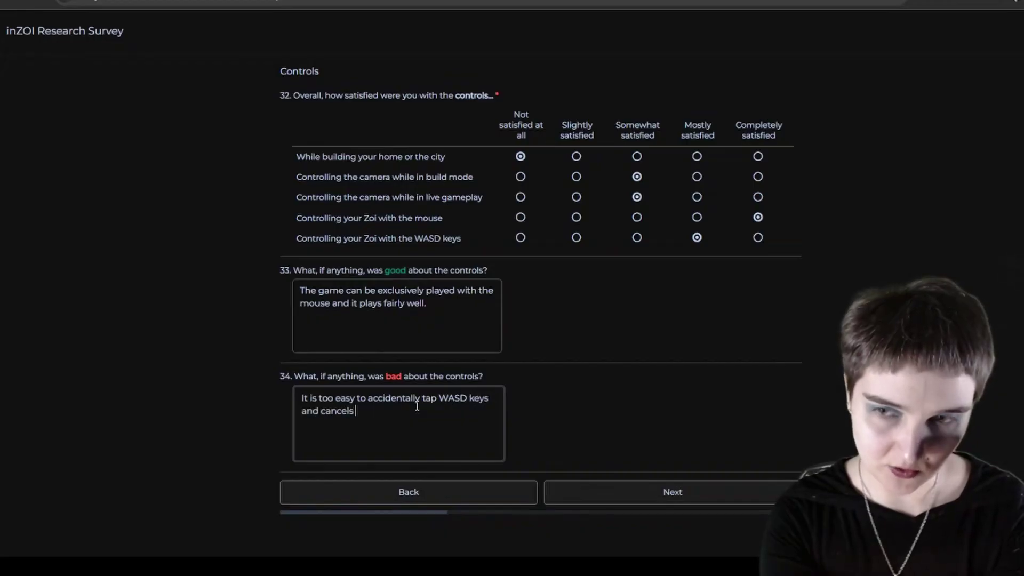
{"action": "key", "text": "BackSpace"}
{"action": "key", "text": "BackSpace"}
{"action": "type", "text": " all of your"}
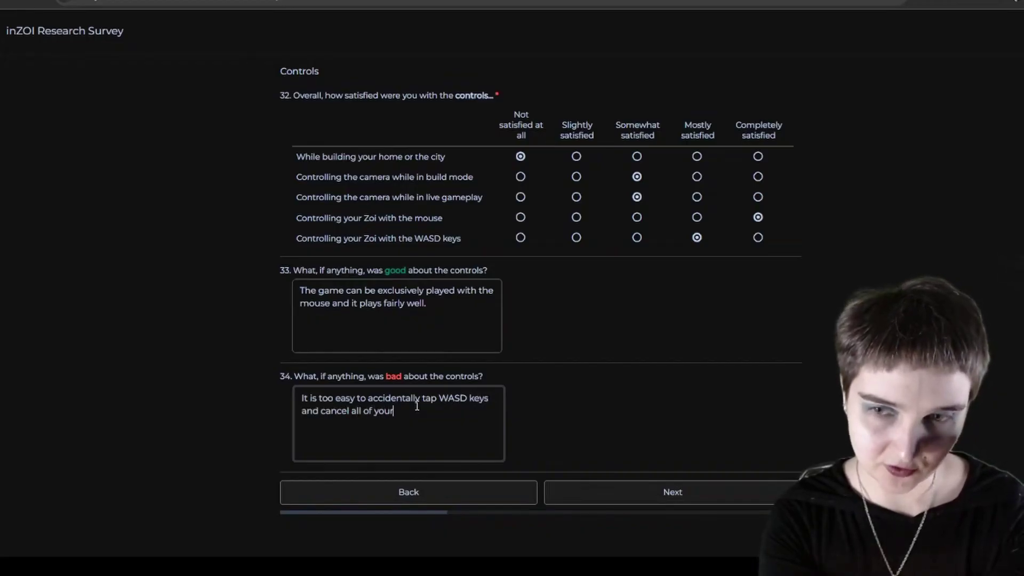
{"action": "type", "text": " Zois actio"}
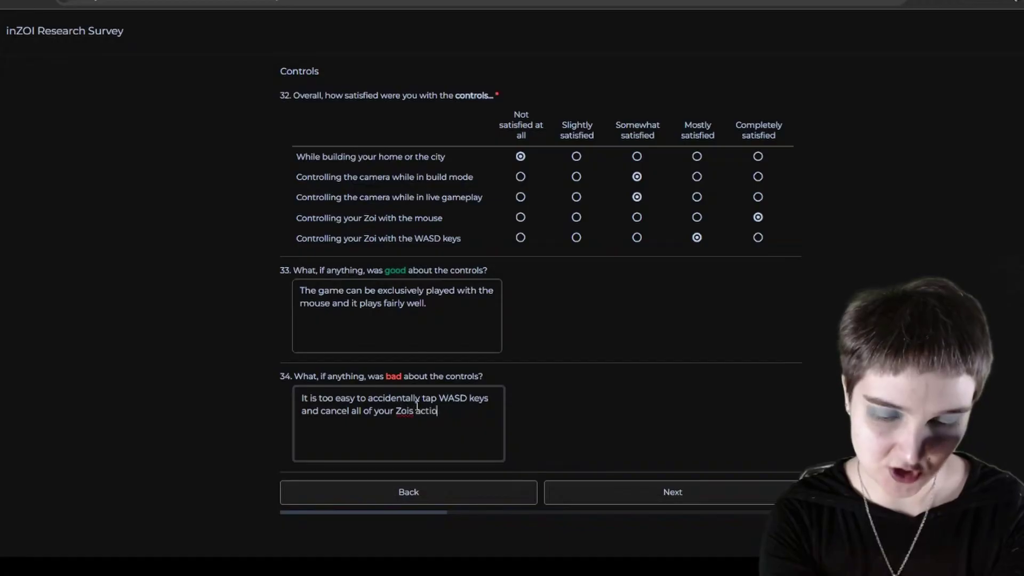
{"action": "type", "text": "ns a"}
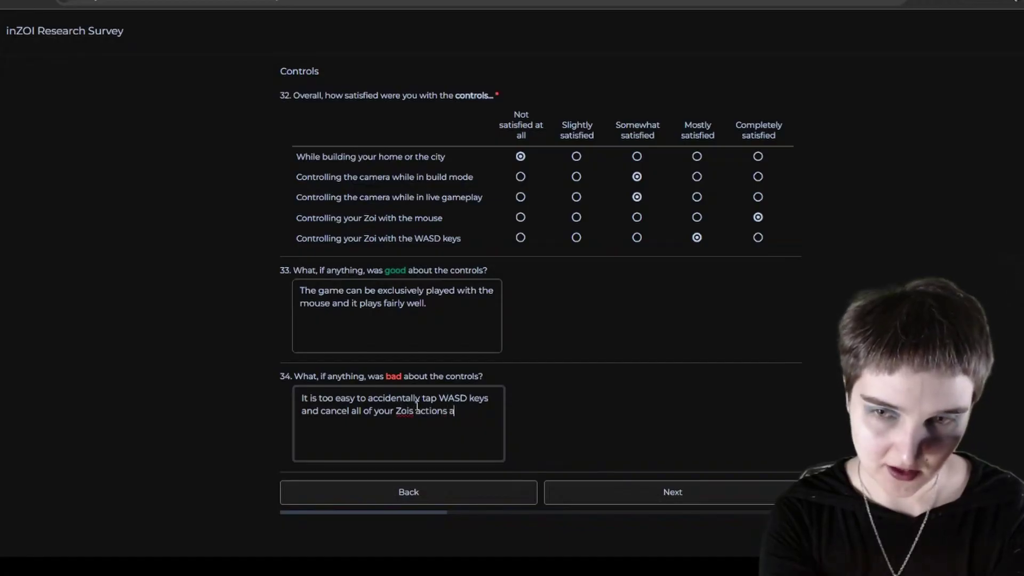
Step: Complete the question 34 answer with "as you momentarily take control." and continue to the Goals section
{"action": "type", "text": "s you momentari"}
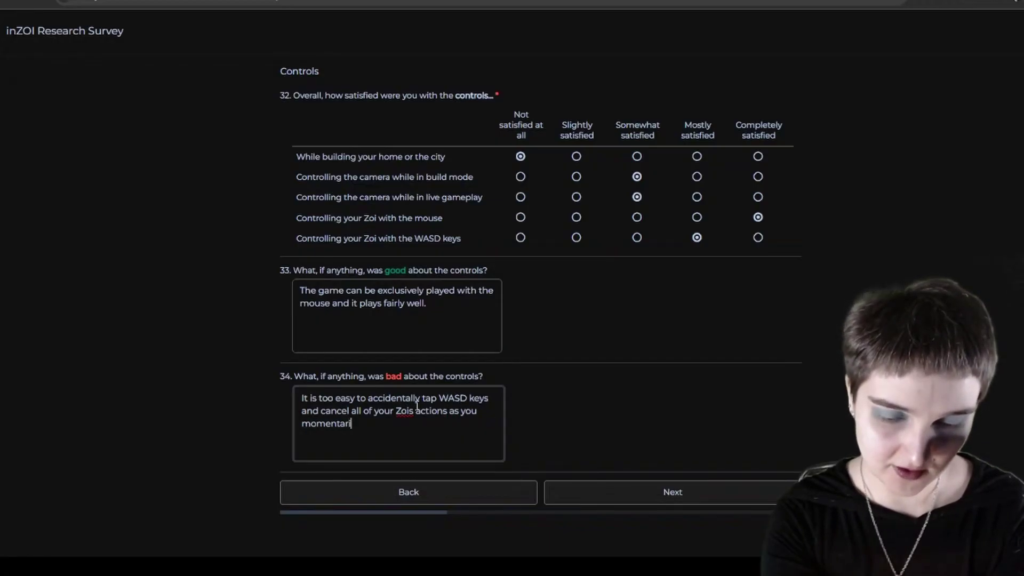
{"action": "type", "text": "ly take control"}
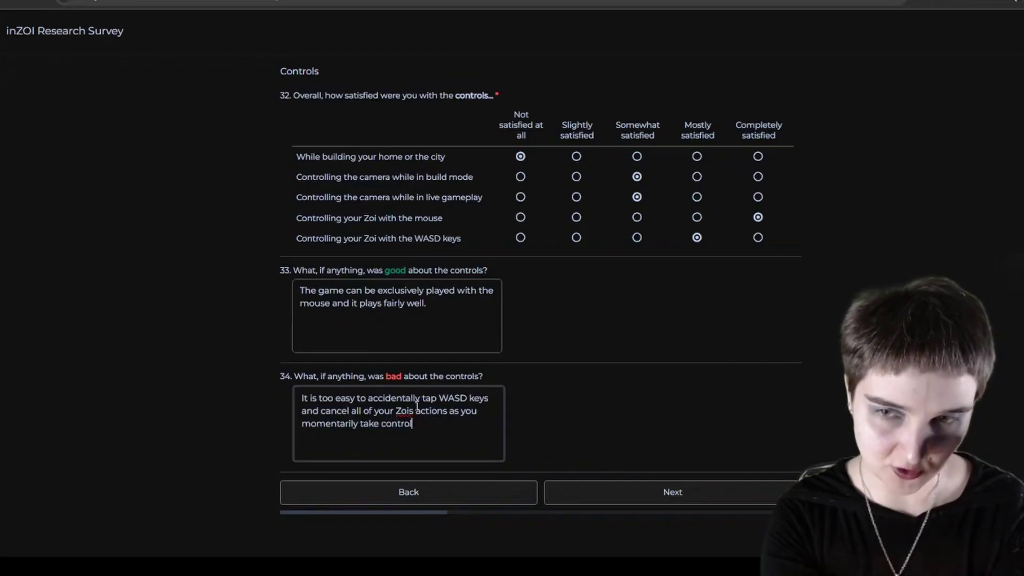
{"action": "type", "text": "."}
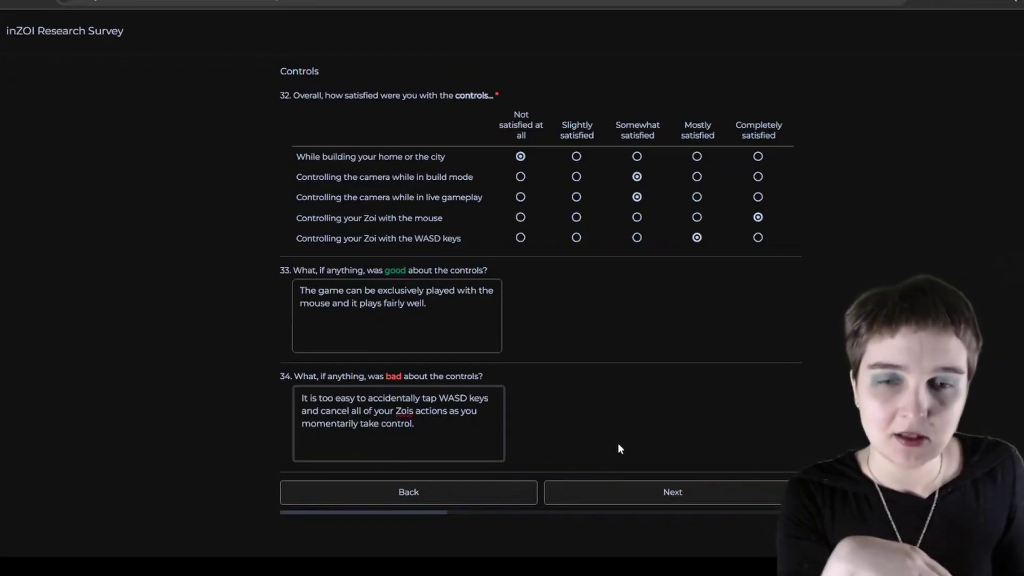
{"action": "left_click", "coordinate": [685, 490]}
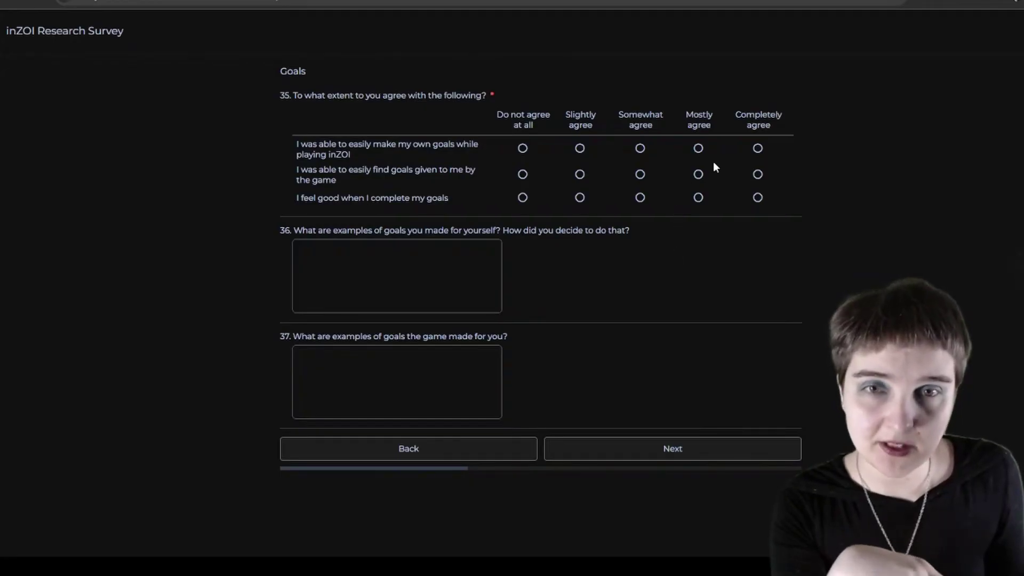
Step: Rate question 35: Completely agree for making own goals and finding game-given goals, Somewhat agree for feeling good when completing goals
{"action": "left_click", "coordinate": [757, 149]}
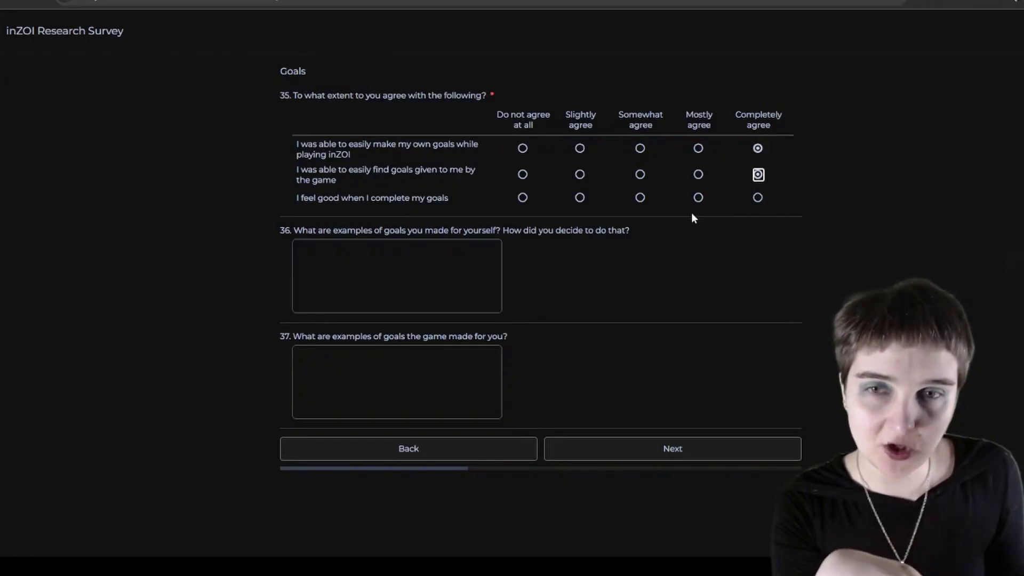
{"action": "left_click", "coordinate": [641, 198]}
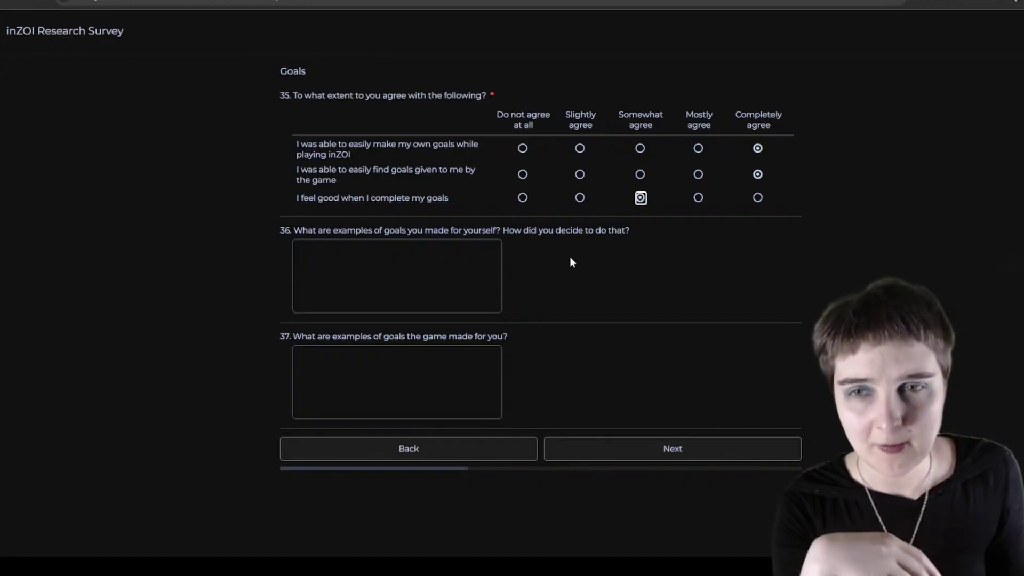
Step: Answer question 36: "Well, there was a criminal hanging around the school that my girl would go to and I said "I will marry that criminal" to myself."
{"action": "left_click", "coordinate": [461, 264]}
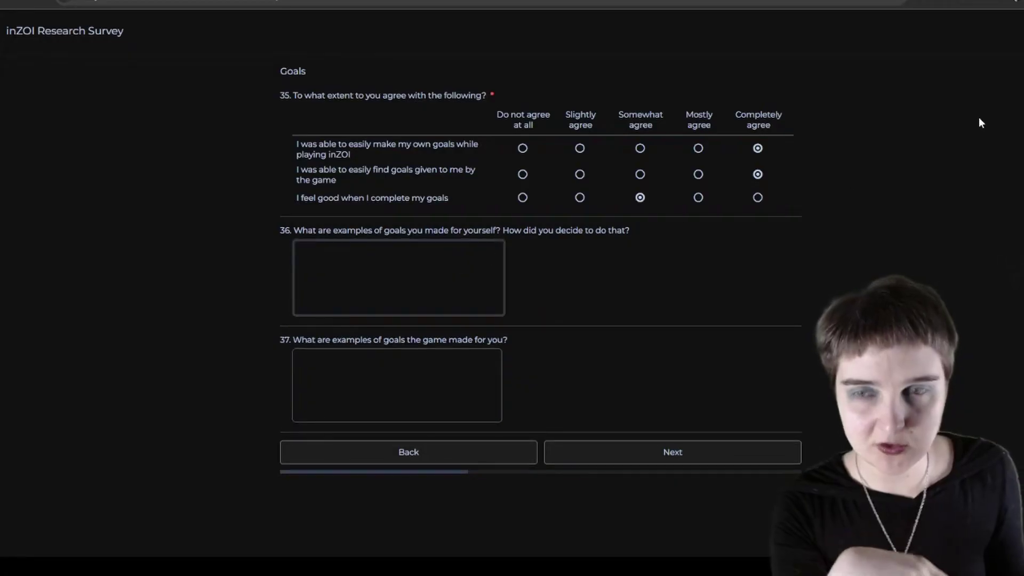
{"action": "type", "text": "Well, there o"}
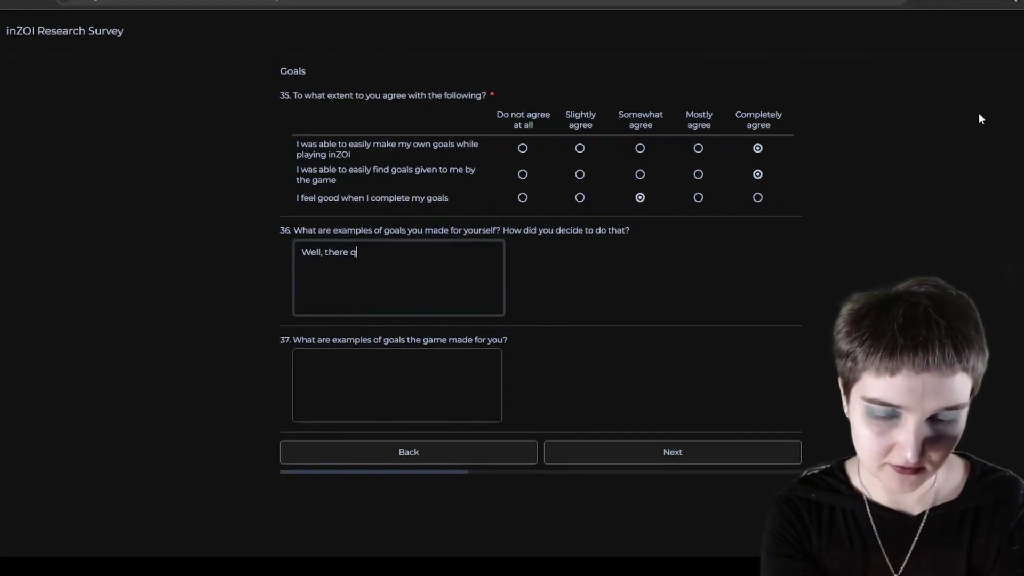
{"action": "key", "text": "BackSpace"}
{"action": "type", "text": "wa"}
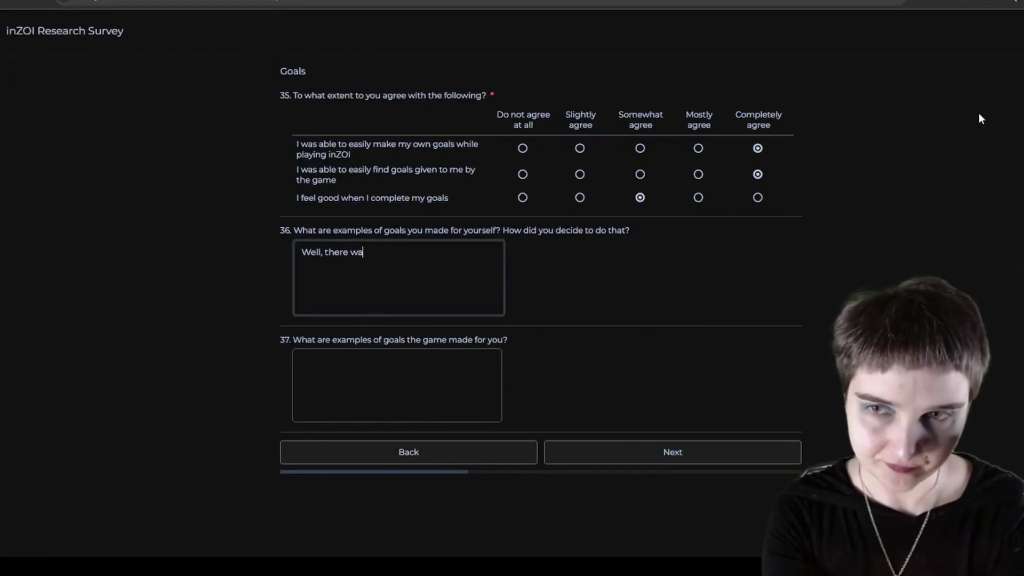
{"action": "type", "text": "s a cri"}
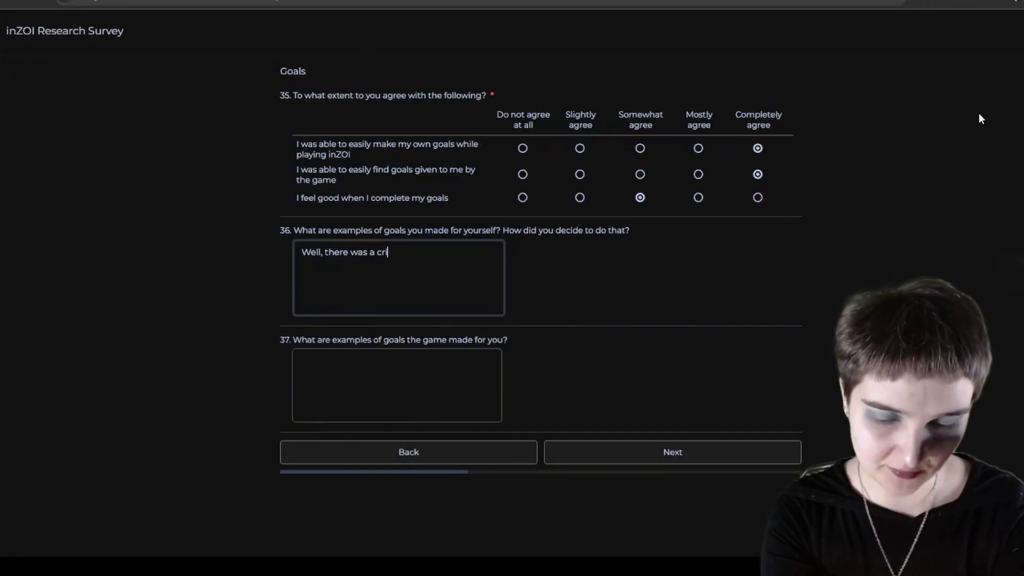
{"action": "type", "text": "minal hanging "}
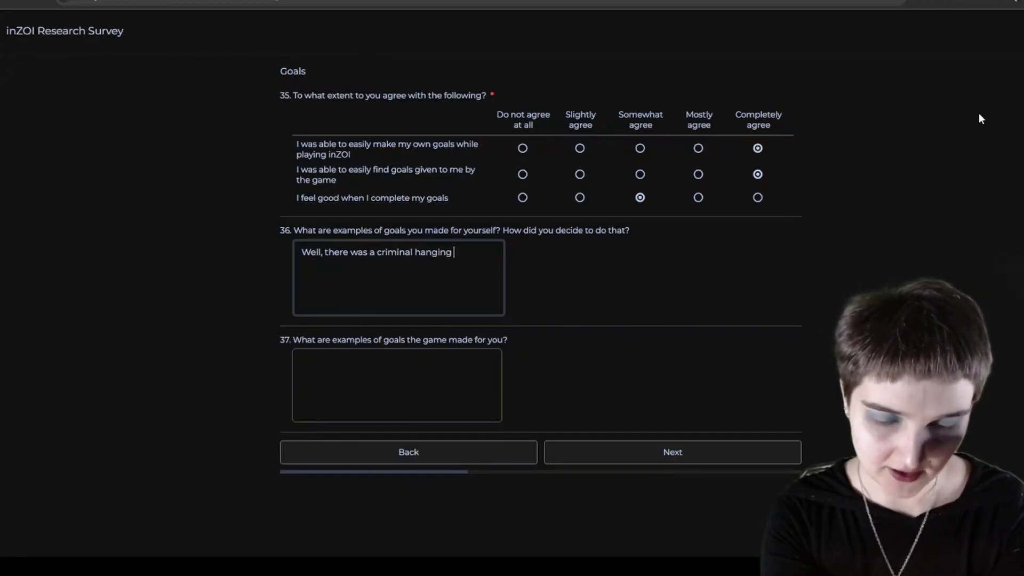
{"action": "type", "text": "around the schoo"}
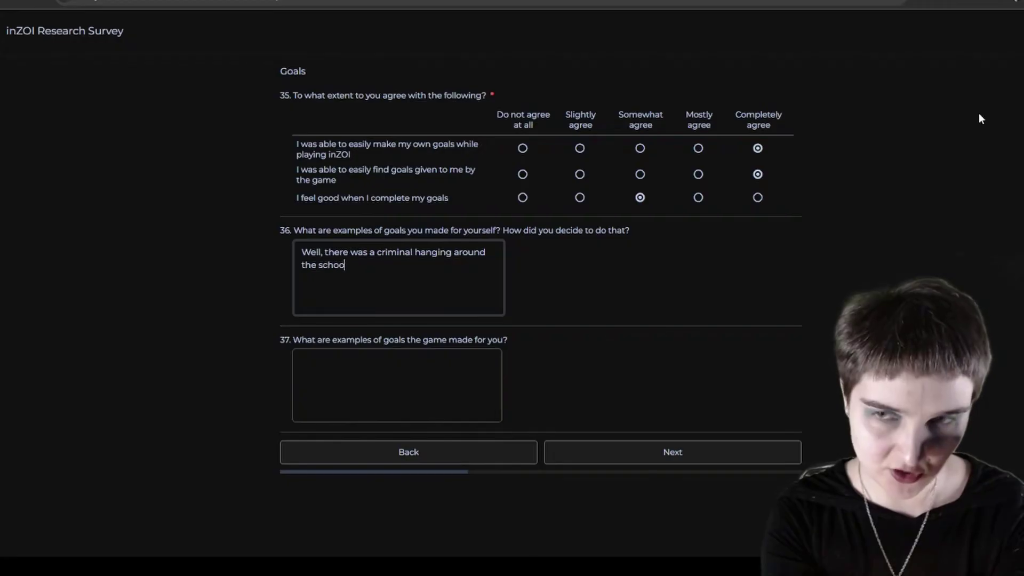
{"action": "type", "text": "l that my gir"}
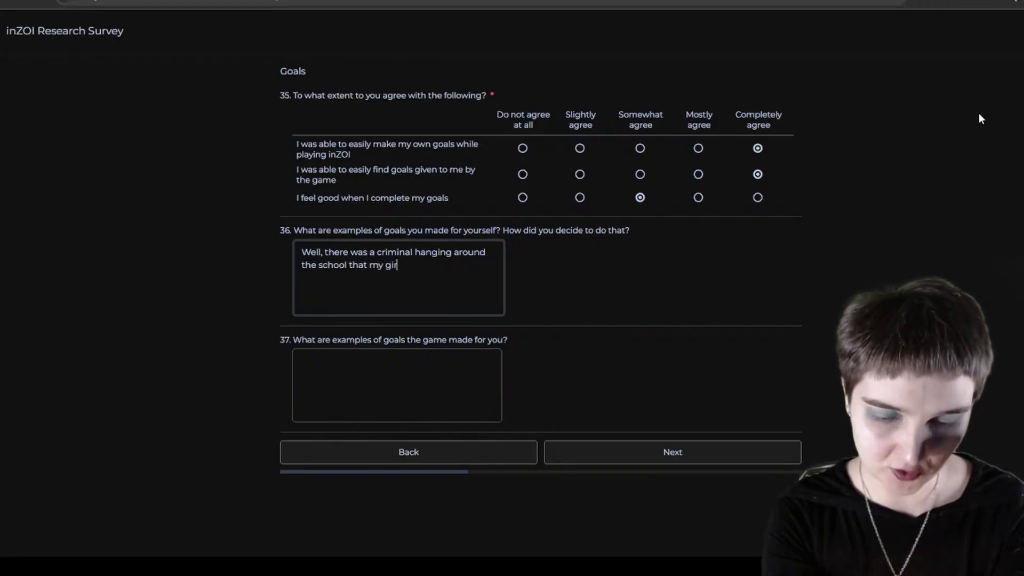
{"action": "type", "text": "l would go to an"}
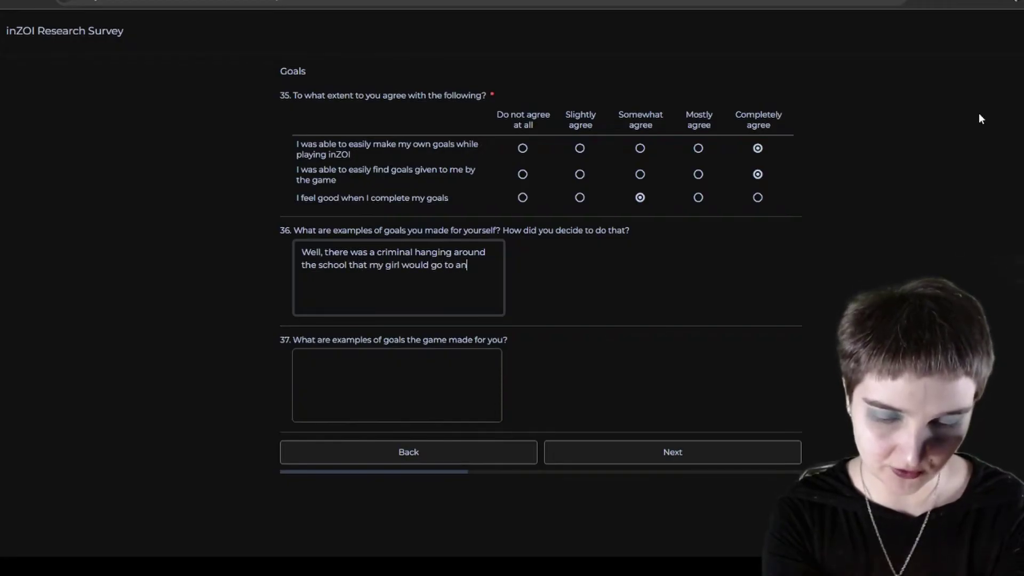
{"action": "type", "text": "d I said \"I will ma"}
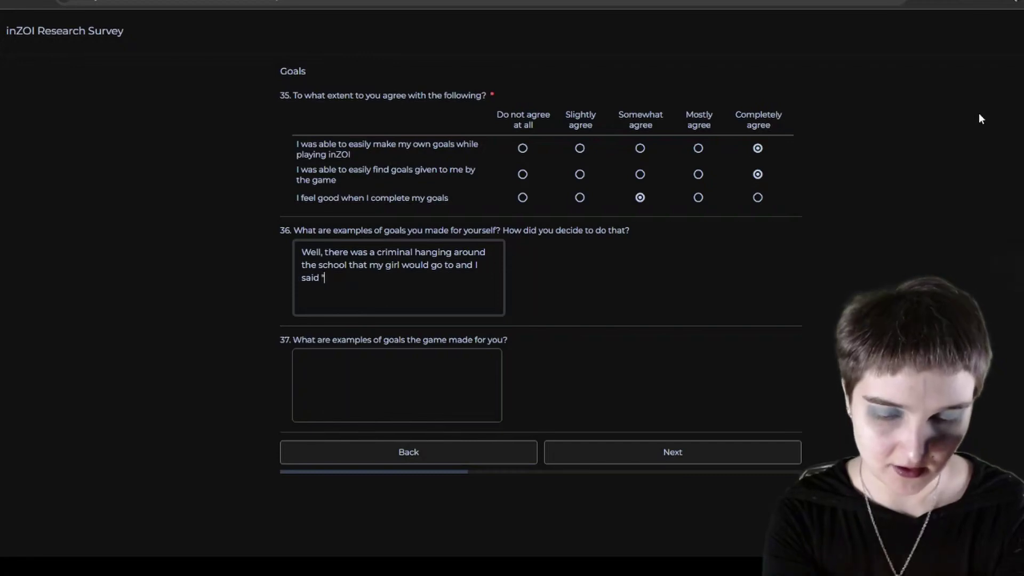
{"action": "type", "text": "rry tha"}
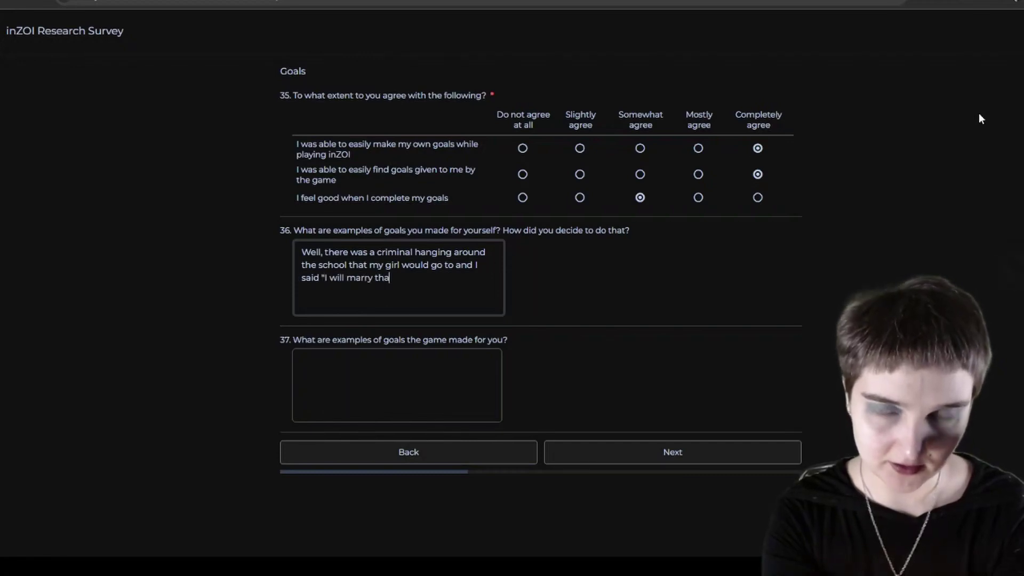
{"action": "type", "text": "t criminal\" to"}
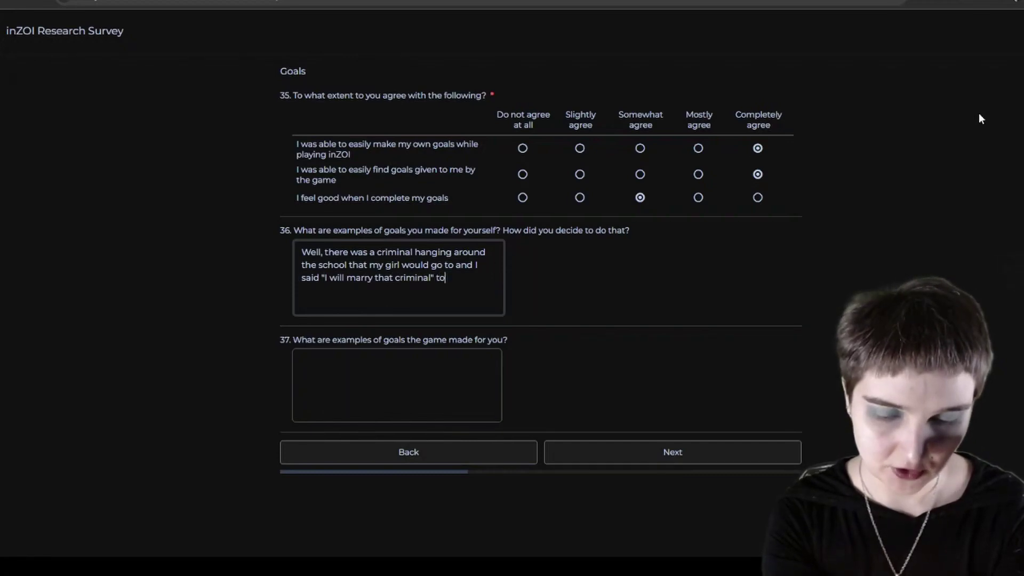
{"action": "type", "text": " myself. And "}
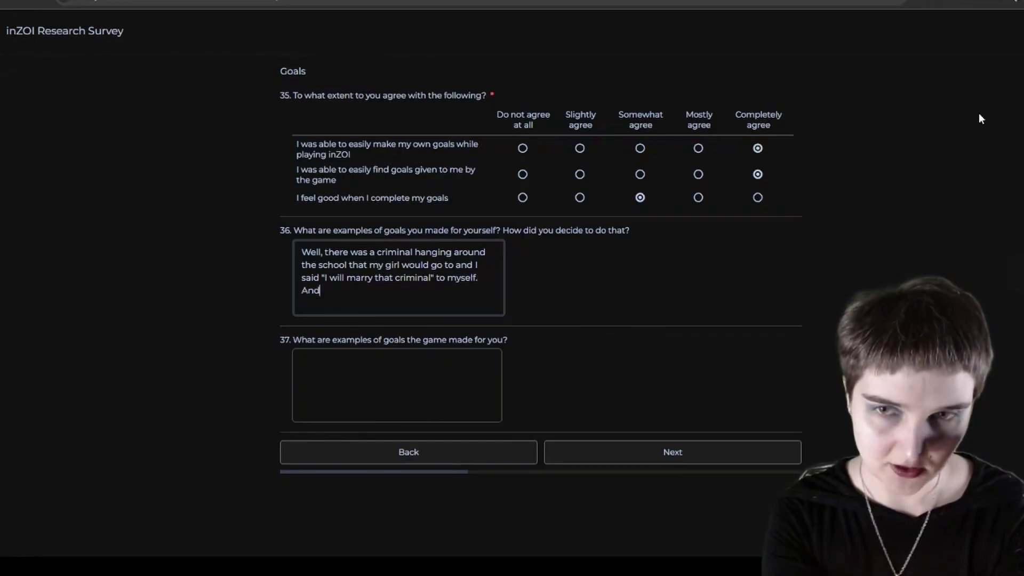
Step: Finish the question 36 answer with the sentence "And after she grew up I succeeded?"
{"action": "type", "text": "a"}
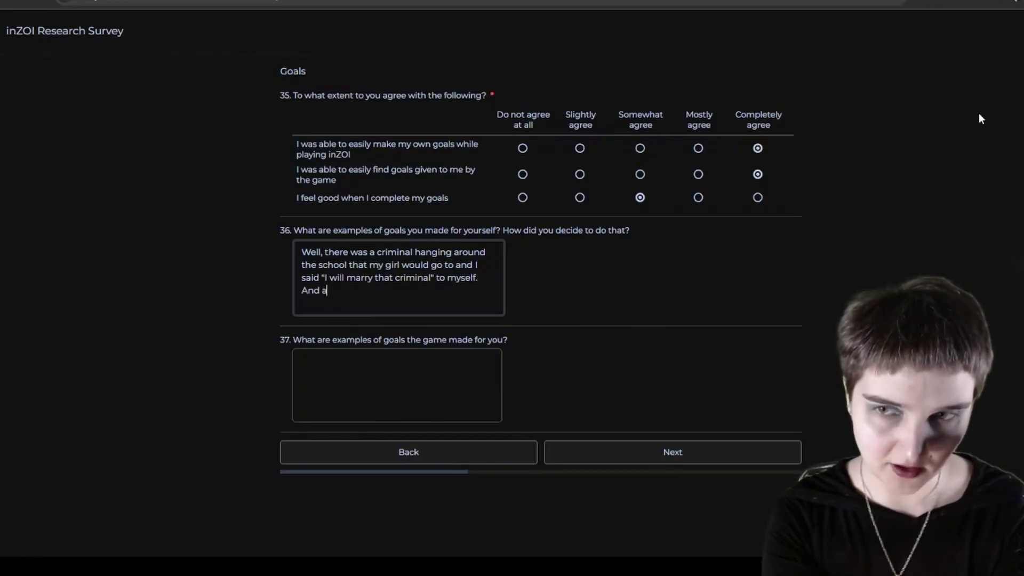
{"action": "type", "text": "fter sh"}
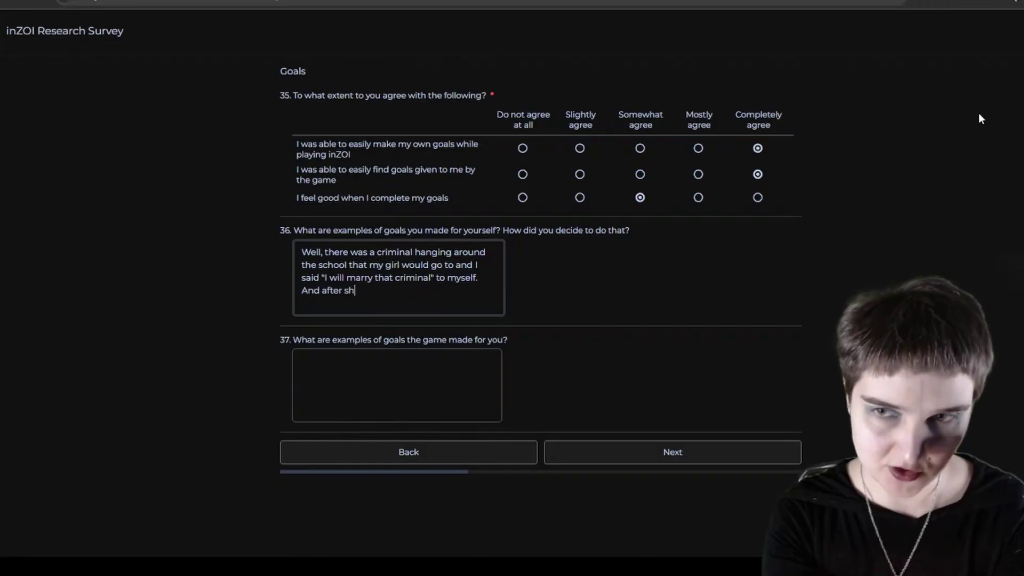
{"action": "type", "text": "e grew up I"}
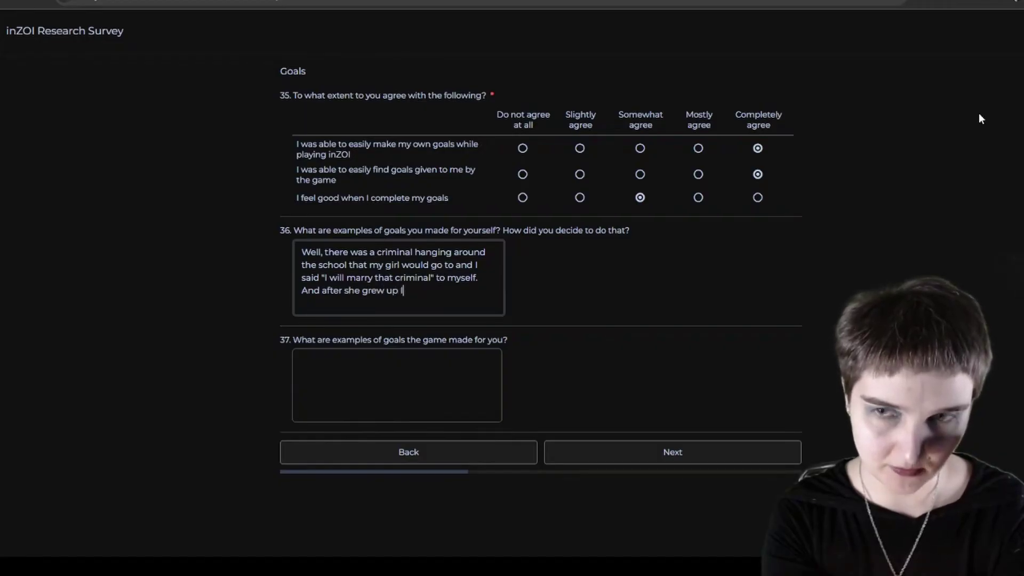
{"action": "type", "text": " succeeded"}
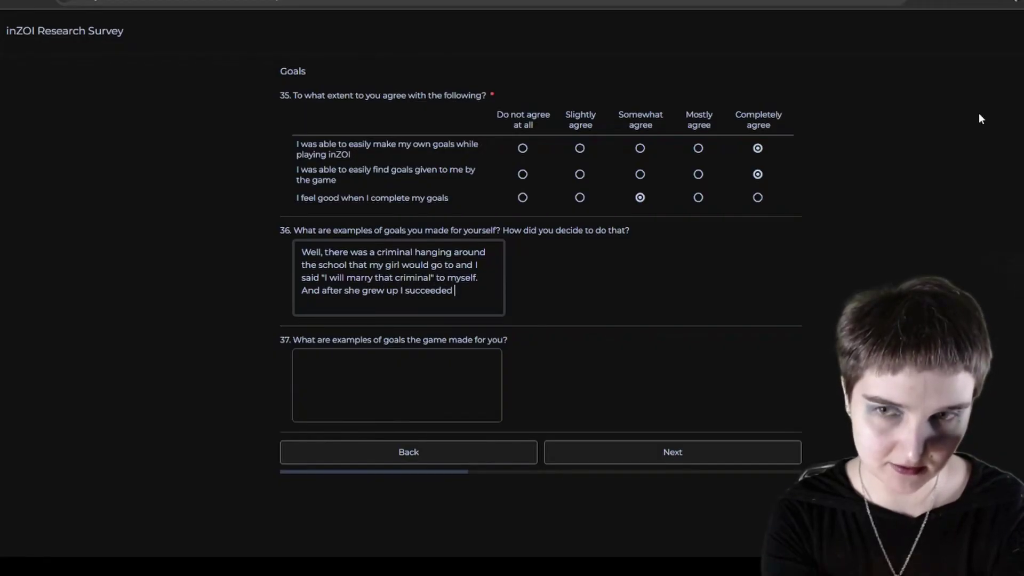
{"action": "key", "text": "BackSpace"}
{"action": "type", "text": "?"}
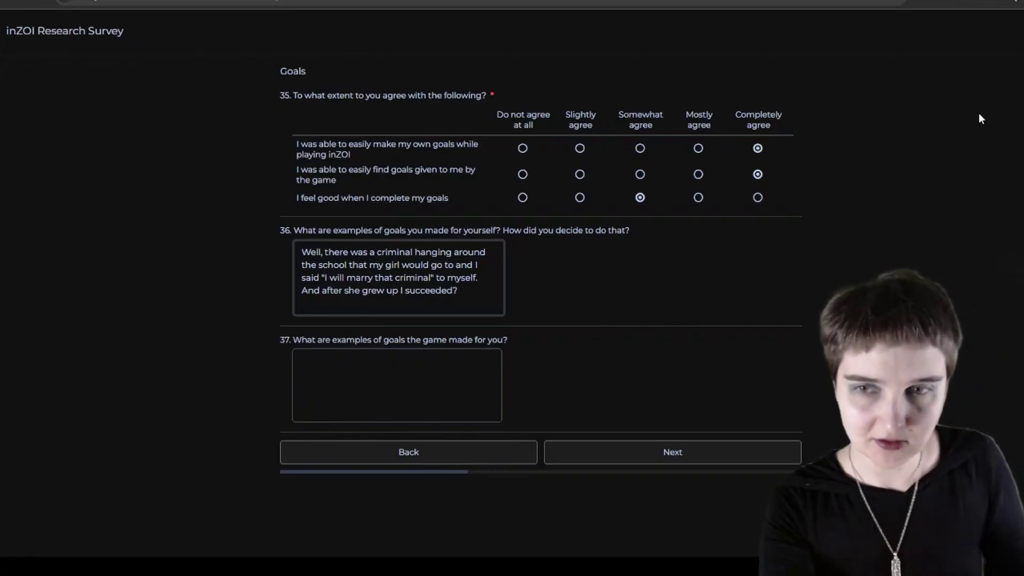
Step: Answer question 37 about goals the game made with "Zois wants that generate quite often. Aspirations."
{"action": "left_click", "coordinate": [442, 386]}
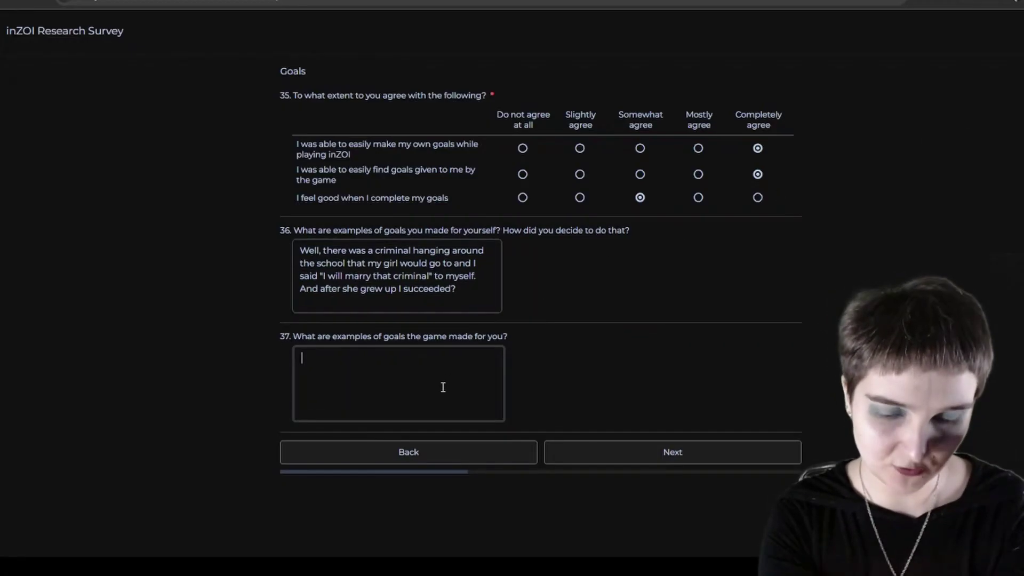
{"action": "type", "text": "Z"}
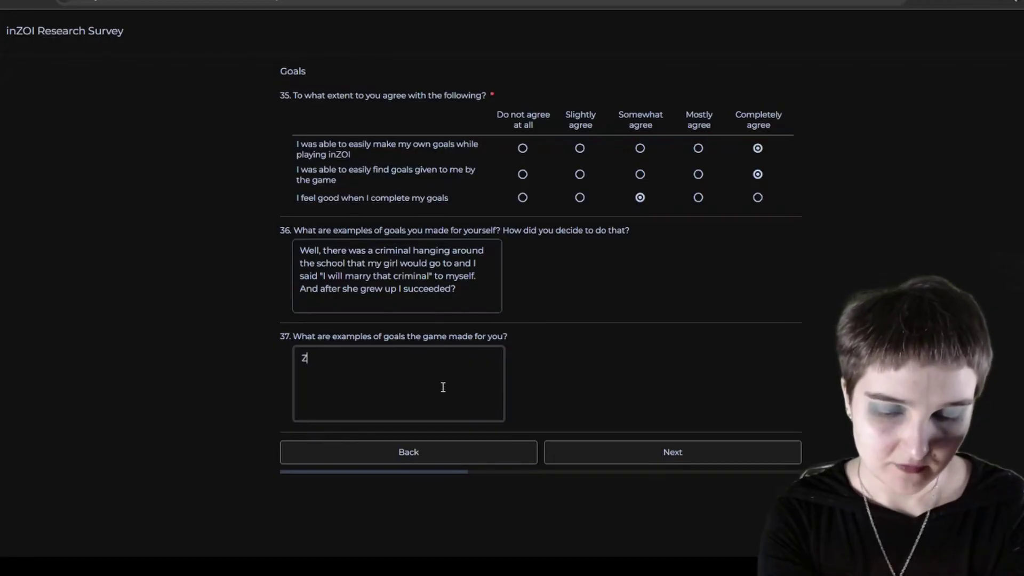
{"action": "type", "text": "ois wants"}
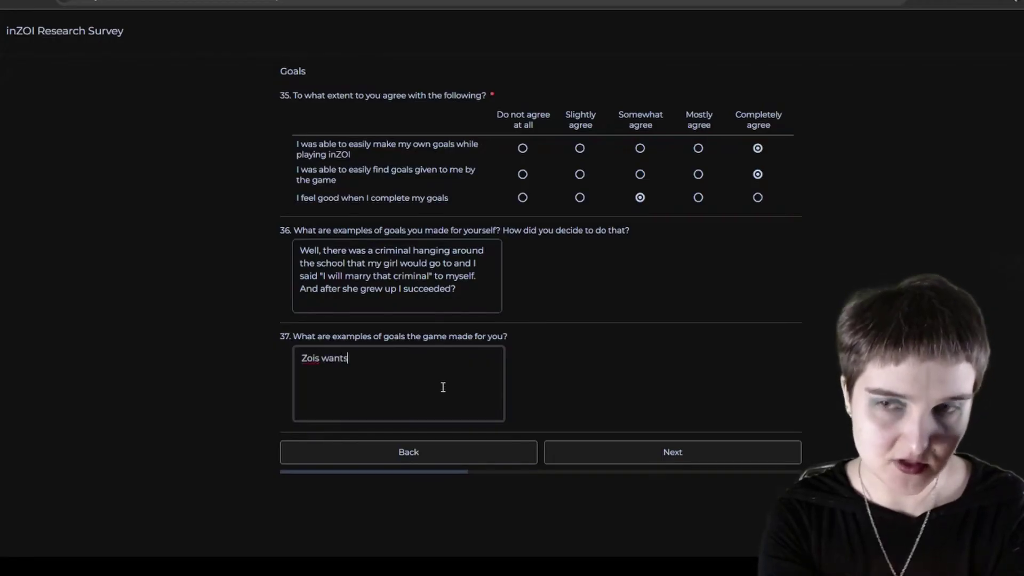
{"action": "type", "text": " tha"}
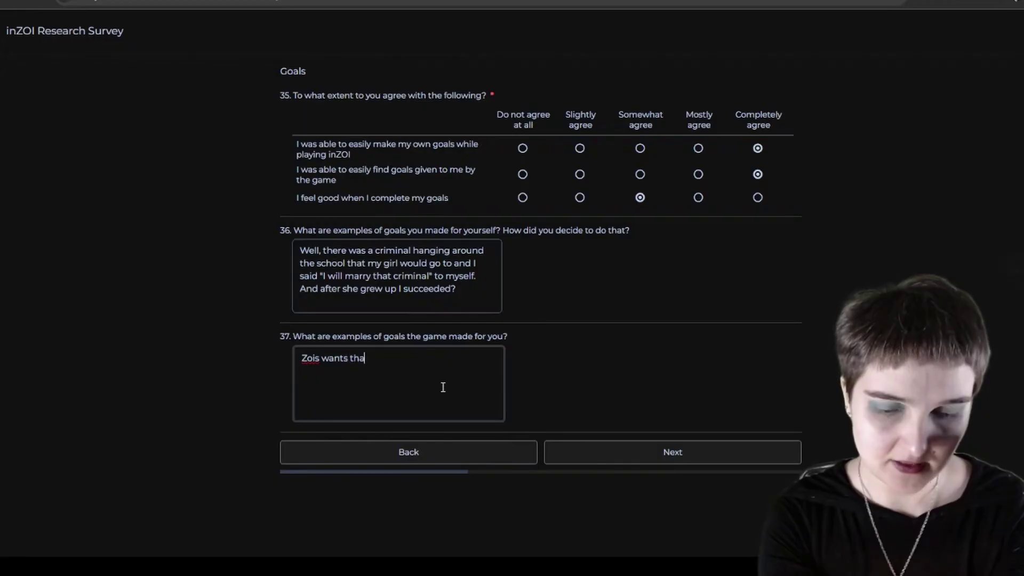
{"action": "type", "text": "t generate q"}
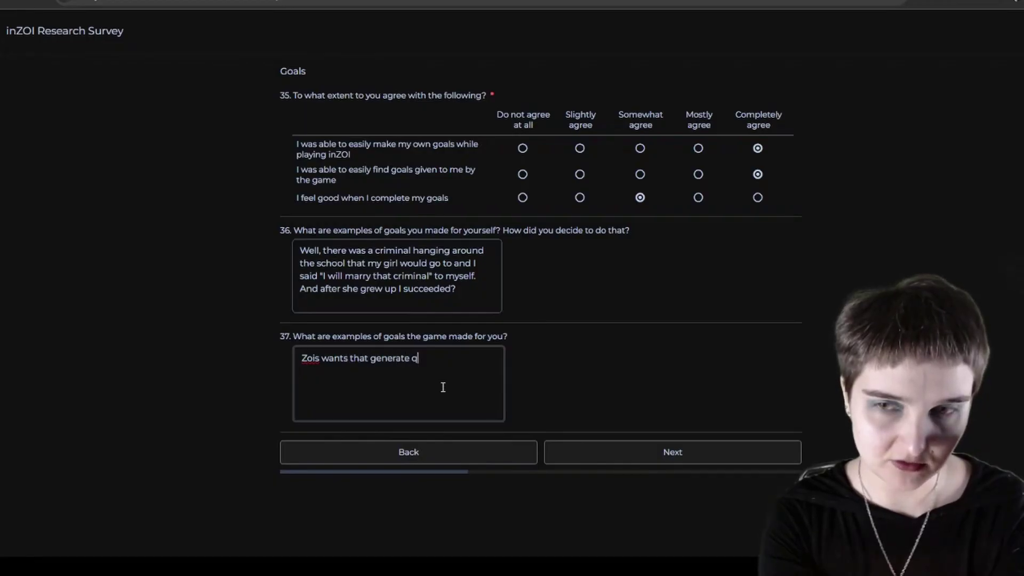
{"action": "type", "text": "uite cften. "}
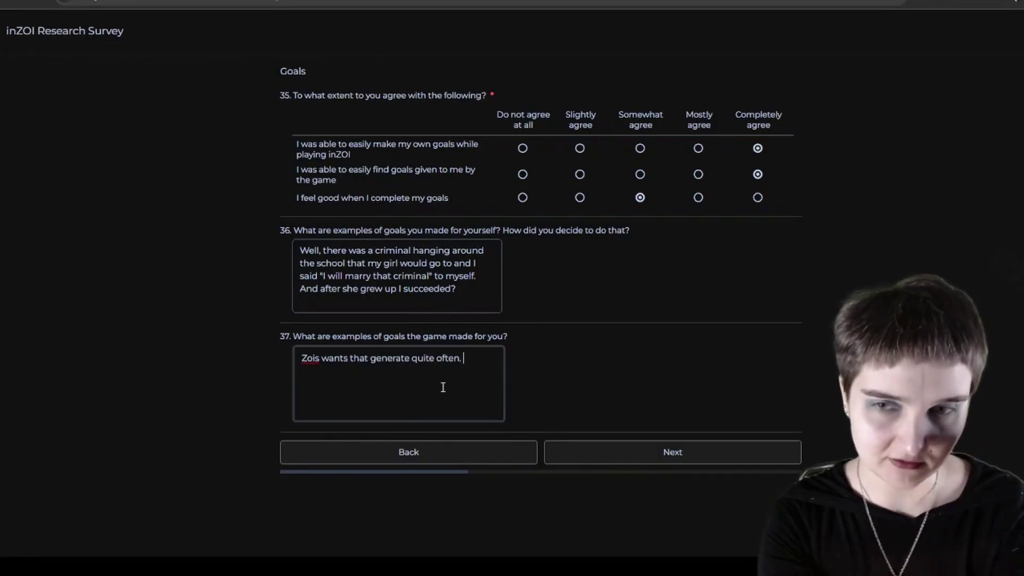
{"action": "type", "text": "Aspirationsd"}
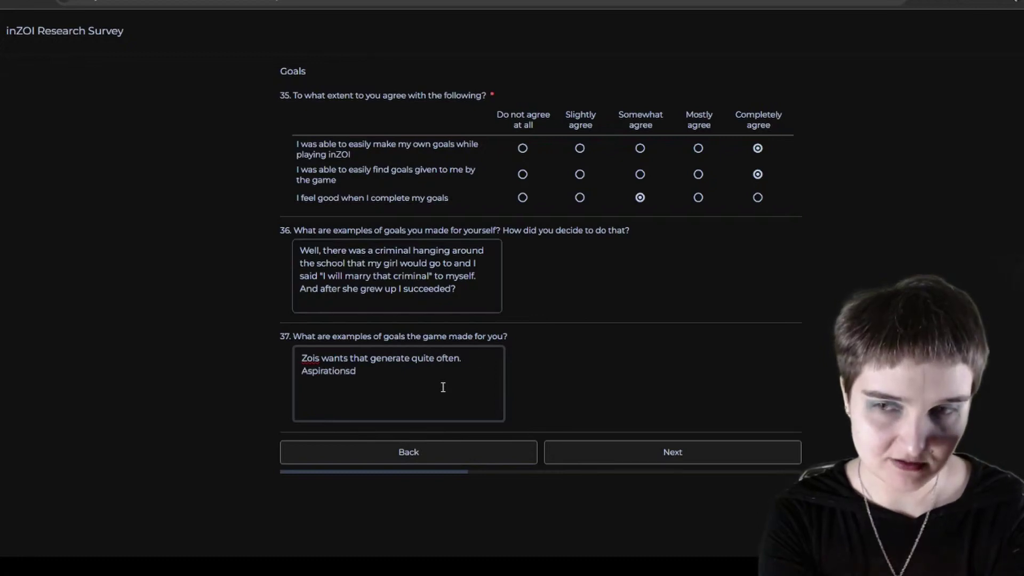
{"action": "key", "text": "BackSpace"}
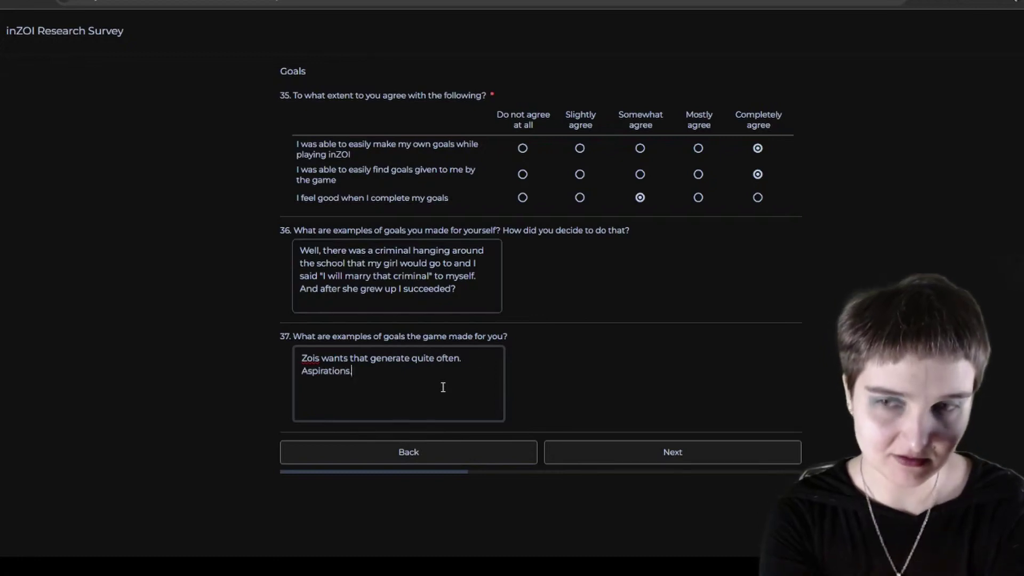
{"action": "type", "text": "."}
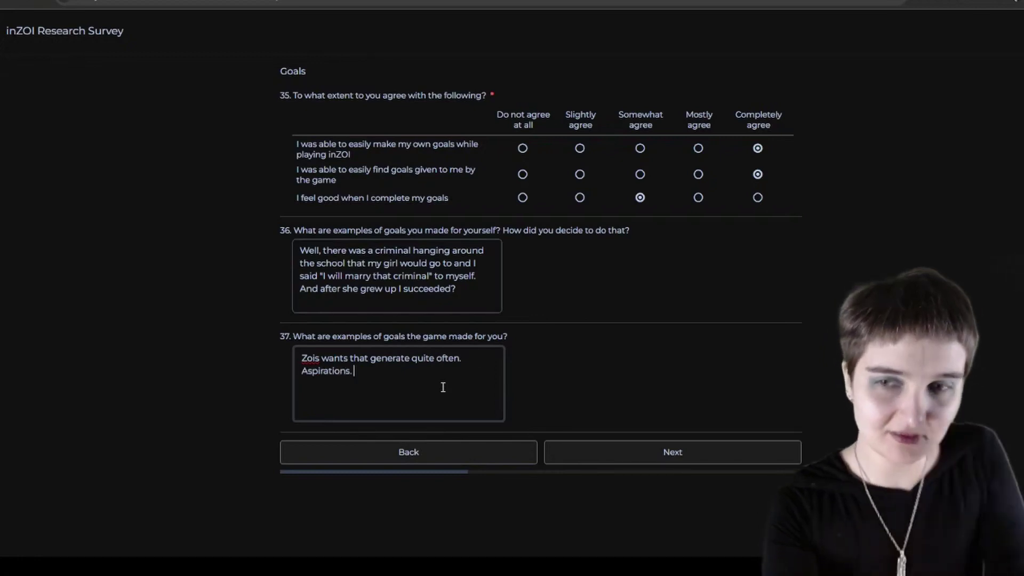
Step: Continue to the Character Creator section and bring the full question 38 quality rating grid into view
{"action": "left_click", "coordinate": [690, 449]}
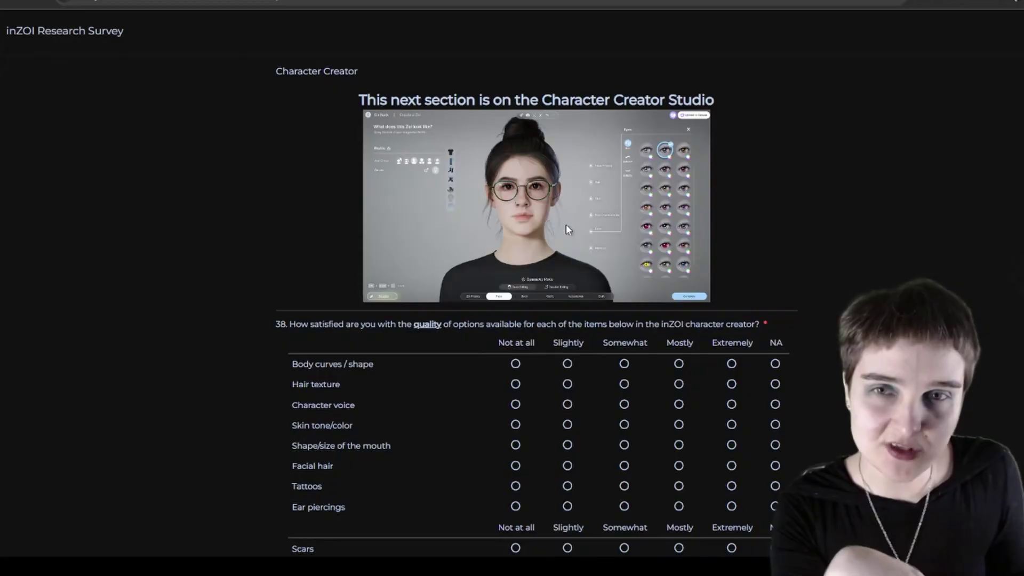
{"action": "scroll", "coordinate": [566, 225], "scroll_direction": "down", "scroll_amount": 4}
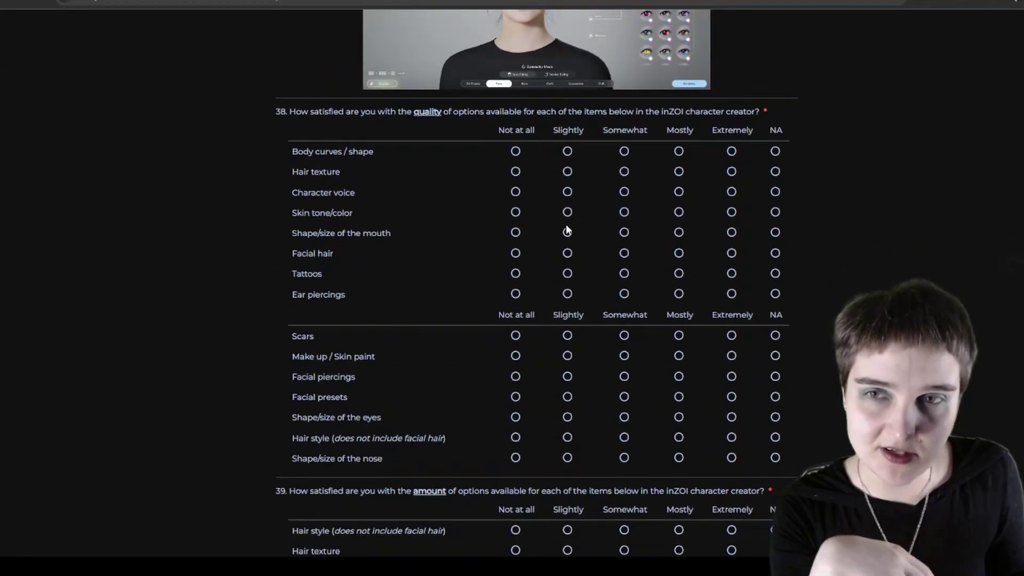
{"action": "scroll", "coordinate": [566, 230], "scroll_direction": "down", "scroll_amount": 1}
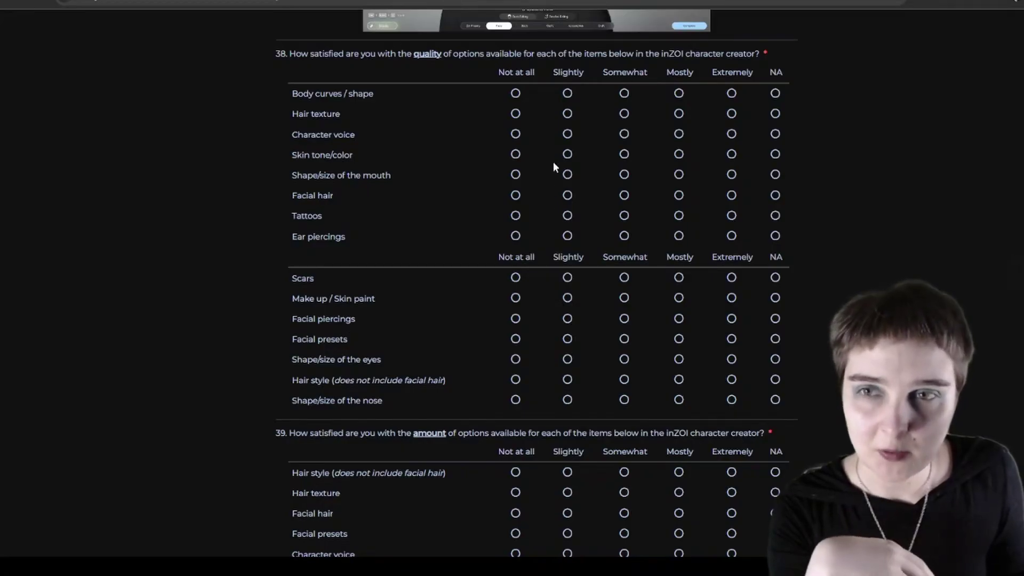
Step: In question 38, rate body shape, voice and skin tone Extremely, mouth Mostly, and hair texture, facial hair, tattoos and ear piercings Somewhat
{"action": "left_click", "coordinate": [731, 94]}
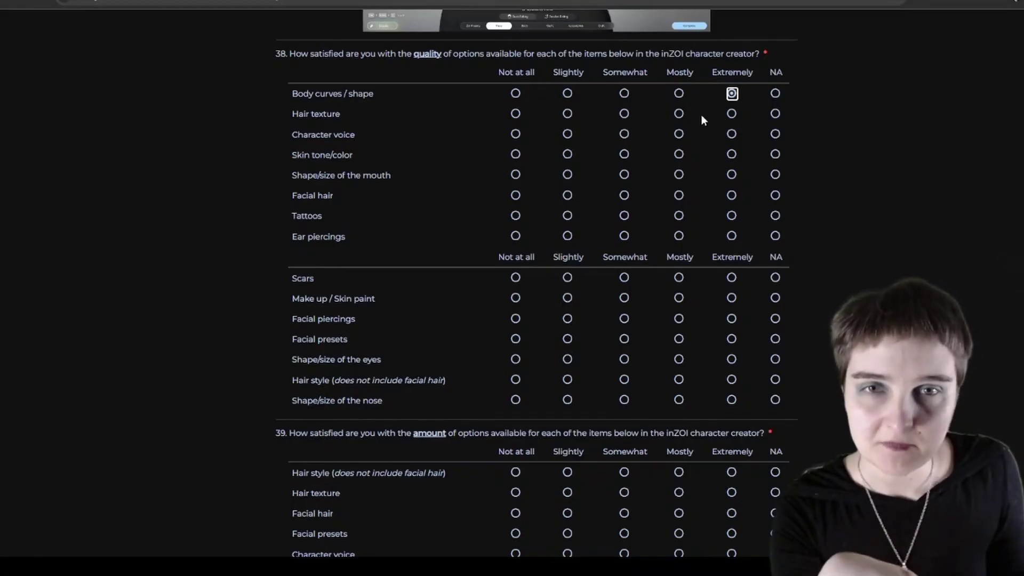
{"action": "left_click", "coordinate": [623, 113]}
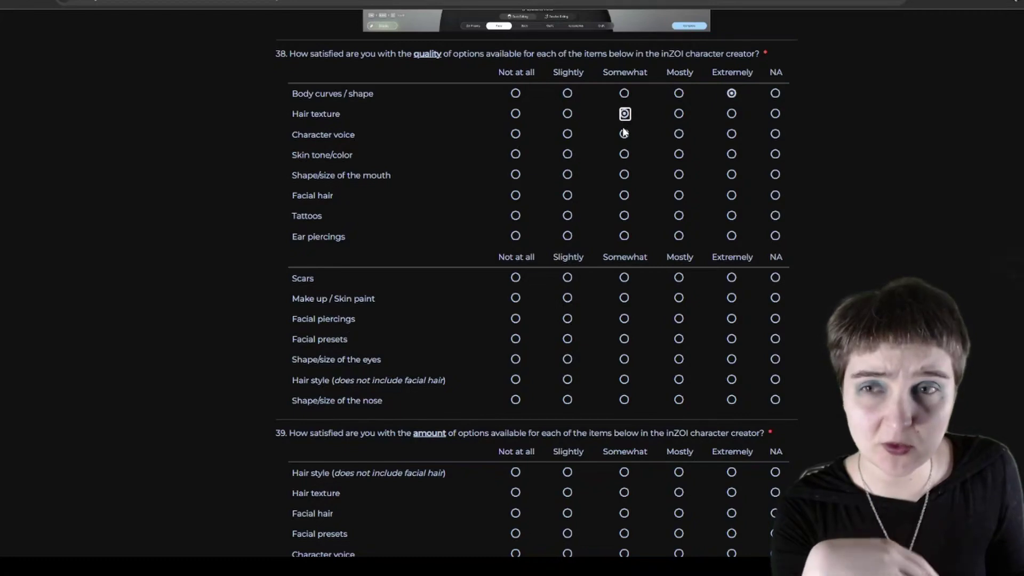
{"action": "left_click", "coordinate": [731, 135]}
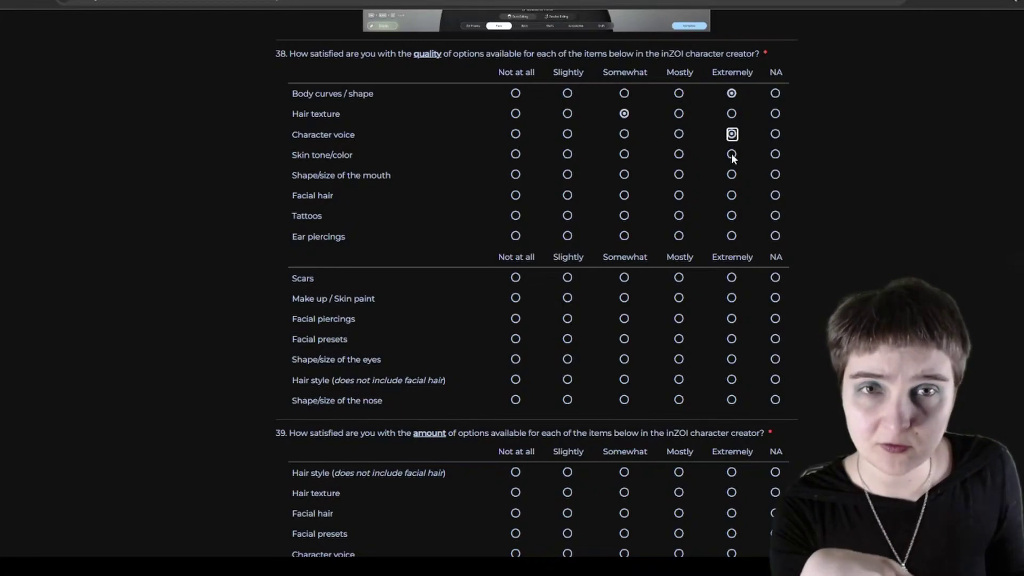
{"action": "left_click", "coordinate": [731, 155]}
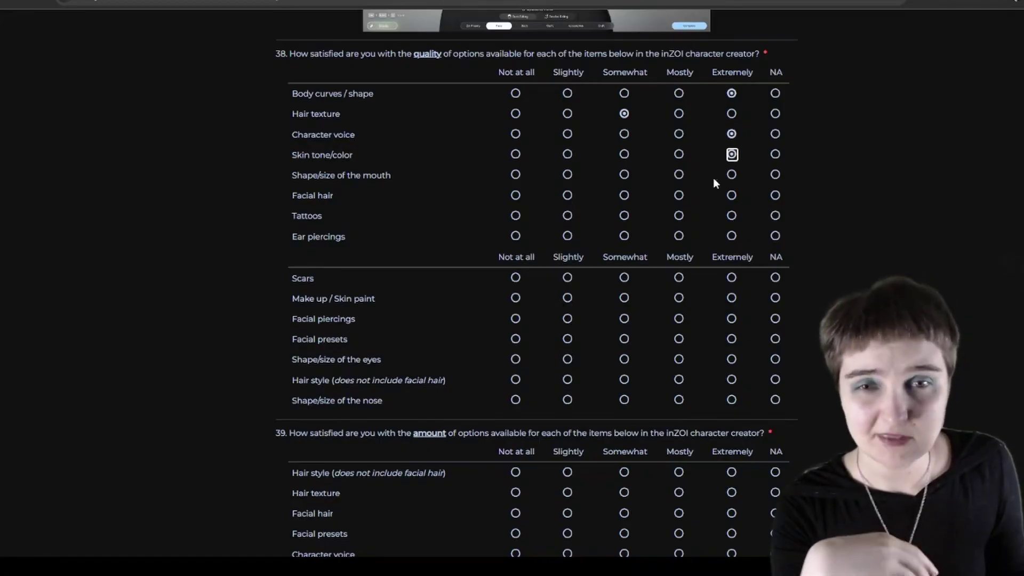
{"action": "left_click", "coordinate": [677, 175]}
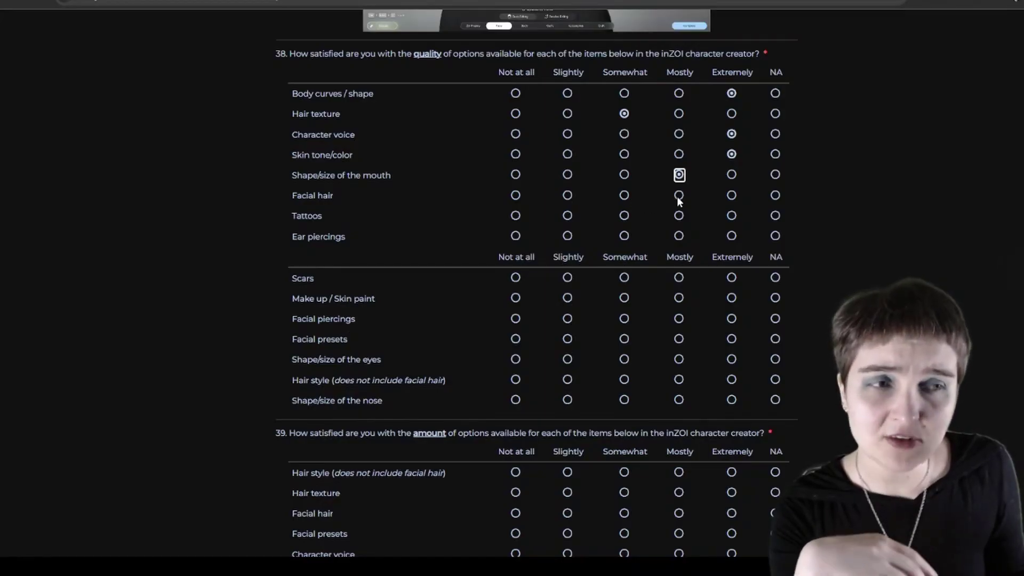
{"action": "left_click", "coordinate": [623, 197]}
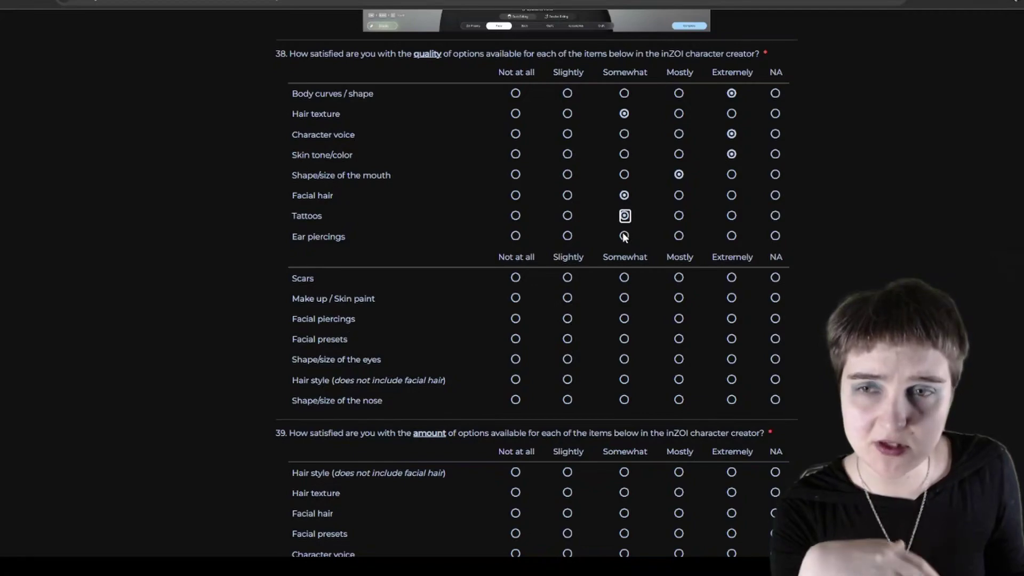
{"action": "left_click", "coordinate": [623, 236]}
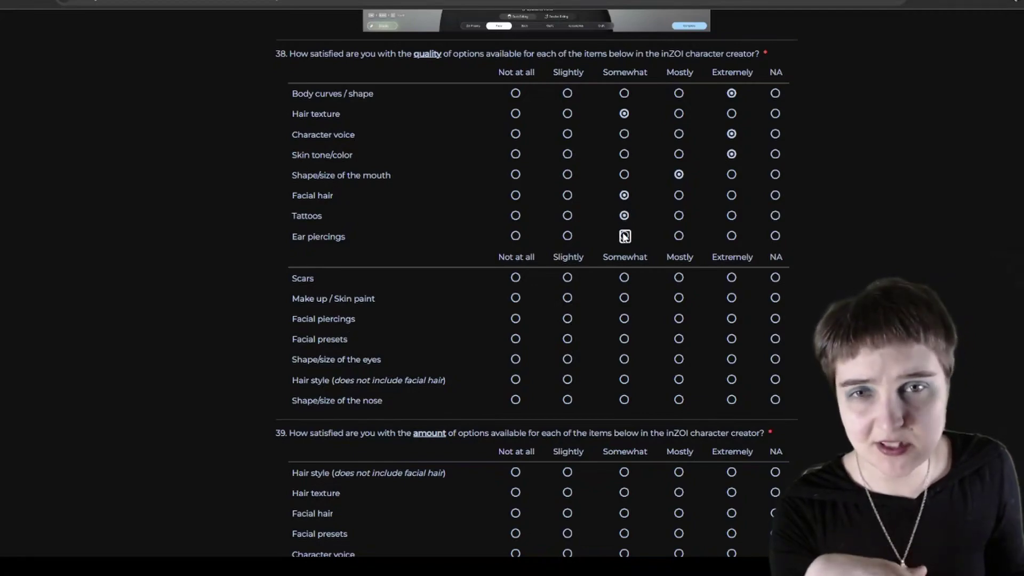
Step: In question 38, rate scars, facial piercings and facial presets Somewhat, make up Slightly, eyes and nose Extremely, and hair style Not at all
{"action": "scroll", "coordinate": [623, 237], "scroll_direction": "down", "scroll_amount": 3}
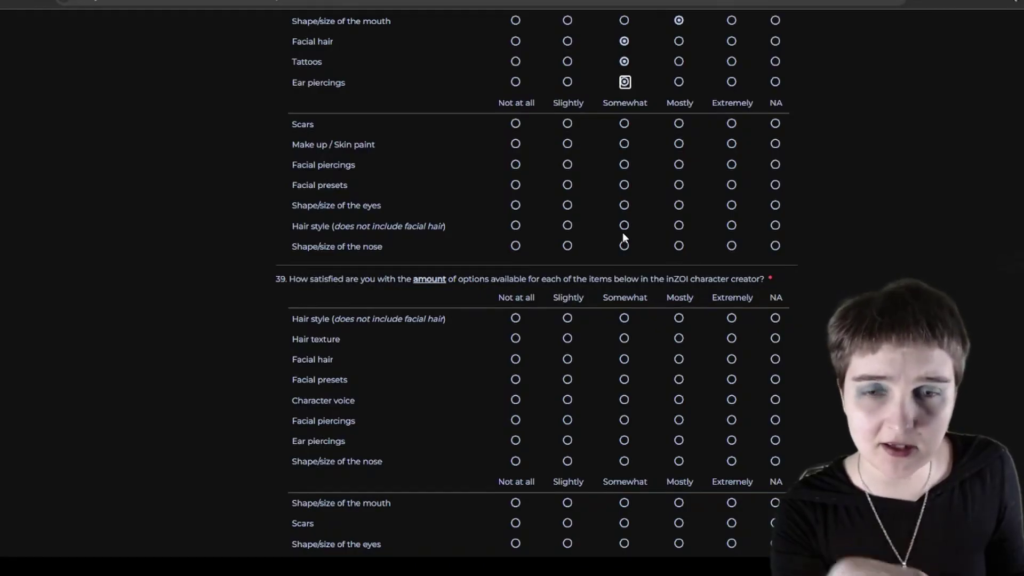
{"action": "left_click", "coordinate": [623, 123]}
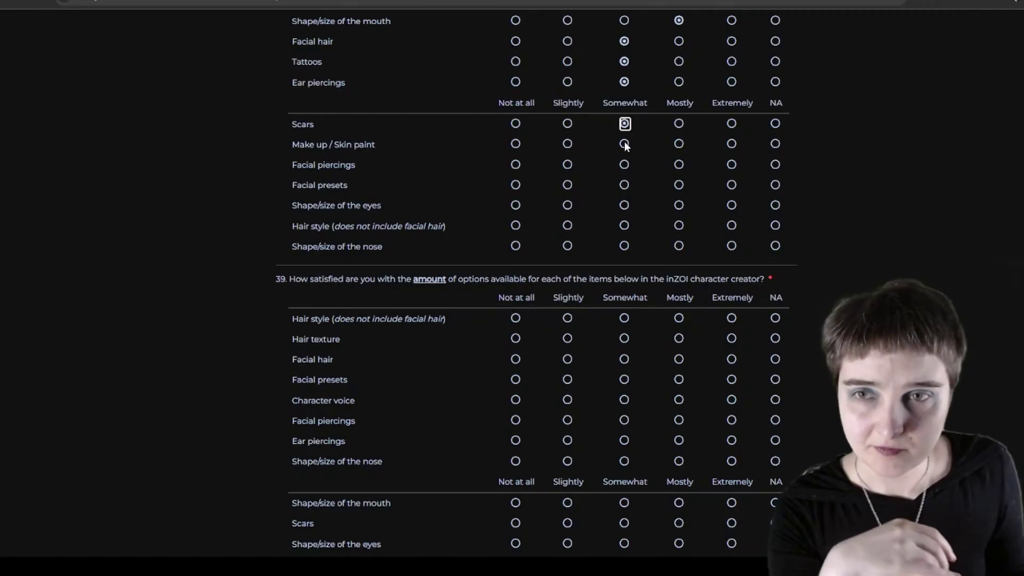
{"action": "left_click", "coordinate": [567, 145]}
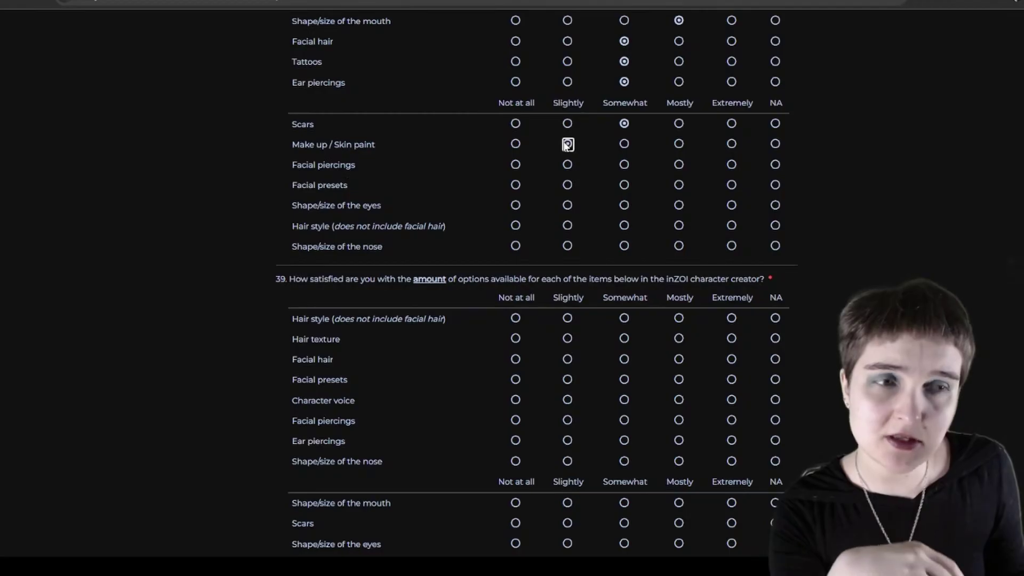
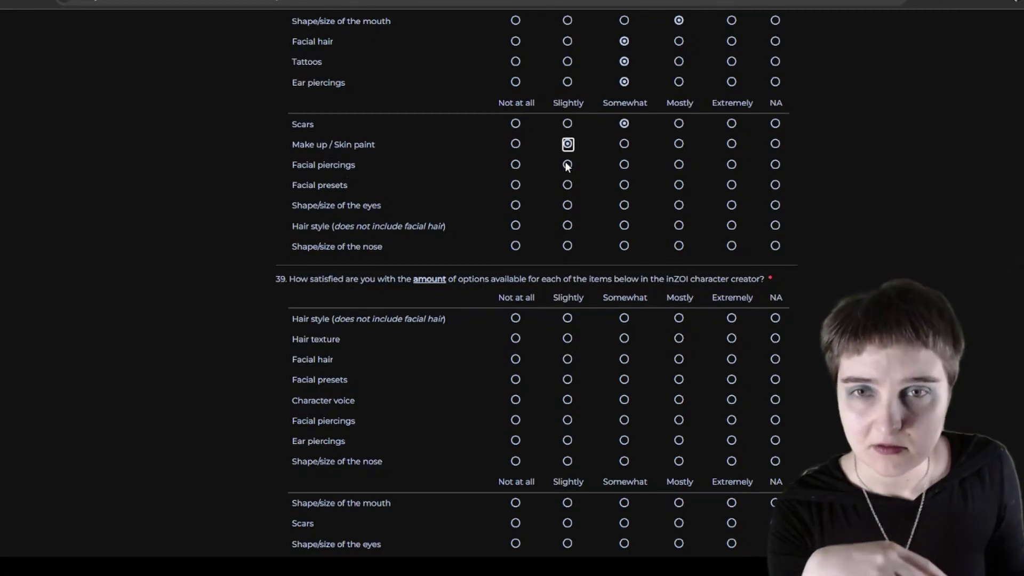
{"action": "left_click", "coordinate": [625, 167]}
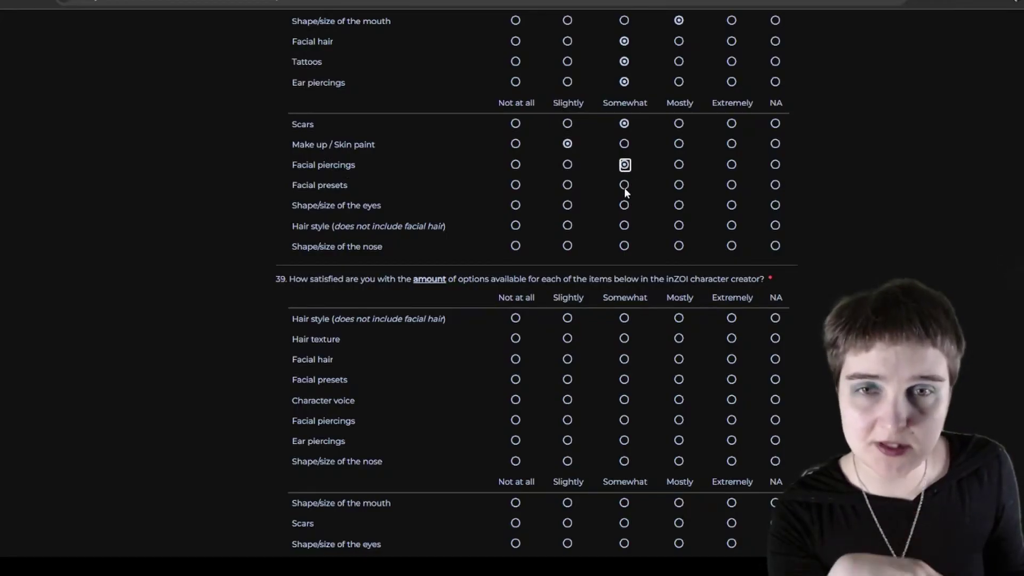
{"action": "left_click", "coordinate": [625, 187]}
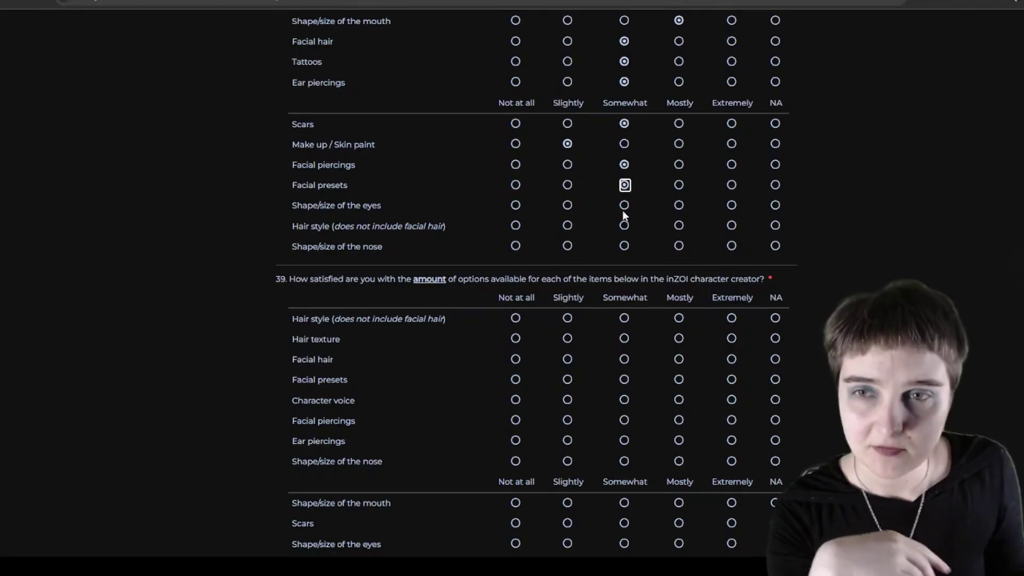
{"action": "left_click", "coordinate": [731, 206]}
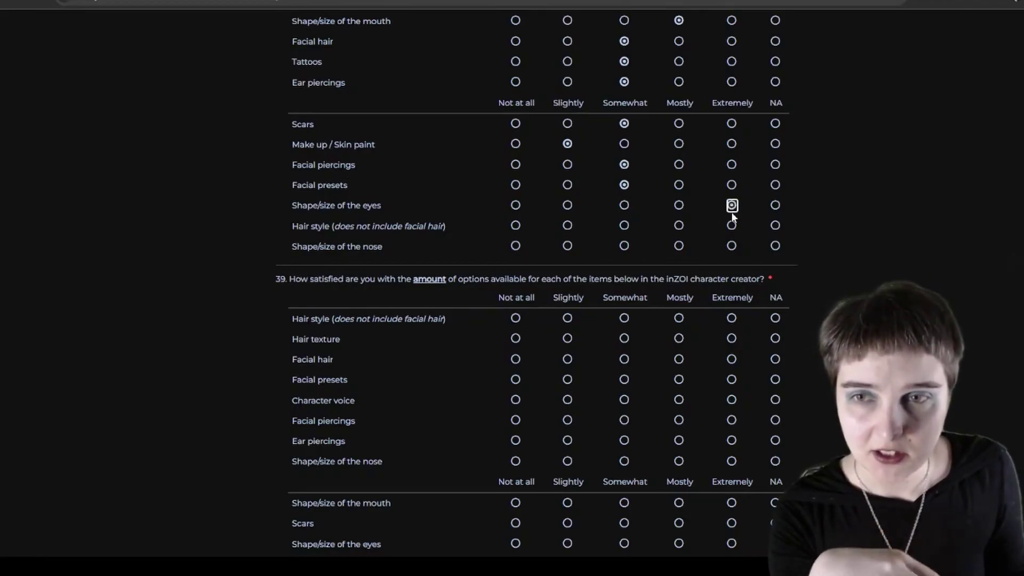
{"action": "left_click", "coordinate": [515, 226]}
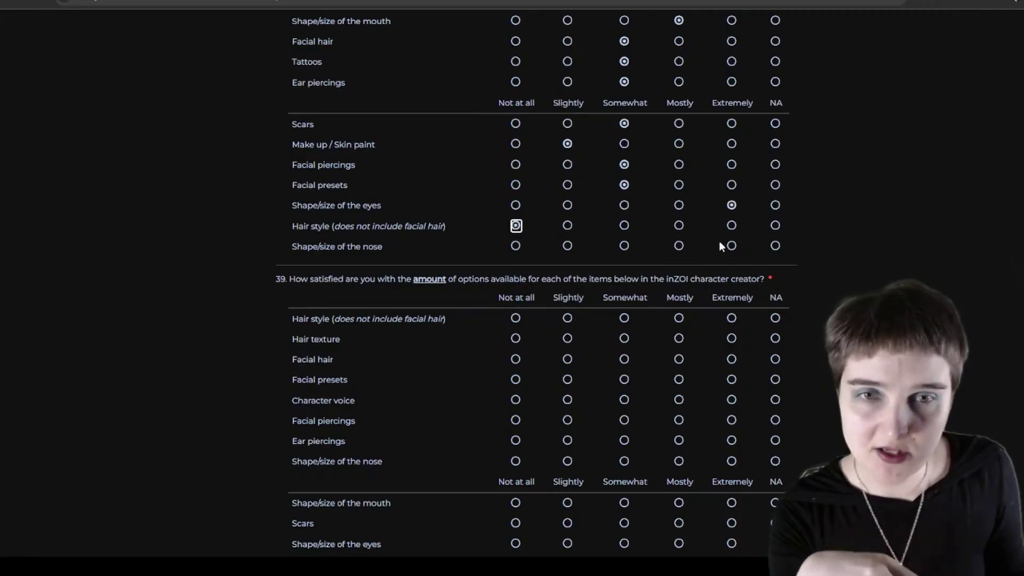
{"action": "left_click", "coordinate": [731, 245]}
Step: Recheck the wording of question 38 and change its hair style quality rating to Mostly
{"action": "scroll", "coordinate": [704, 264], "scroll_direction": "down", "scroll_amount": 2}
{"action": "scroll", "coordinate": [704, 261], "scroll_direction": "down", "scroll_amount": 1}
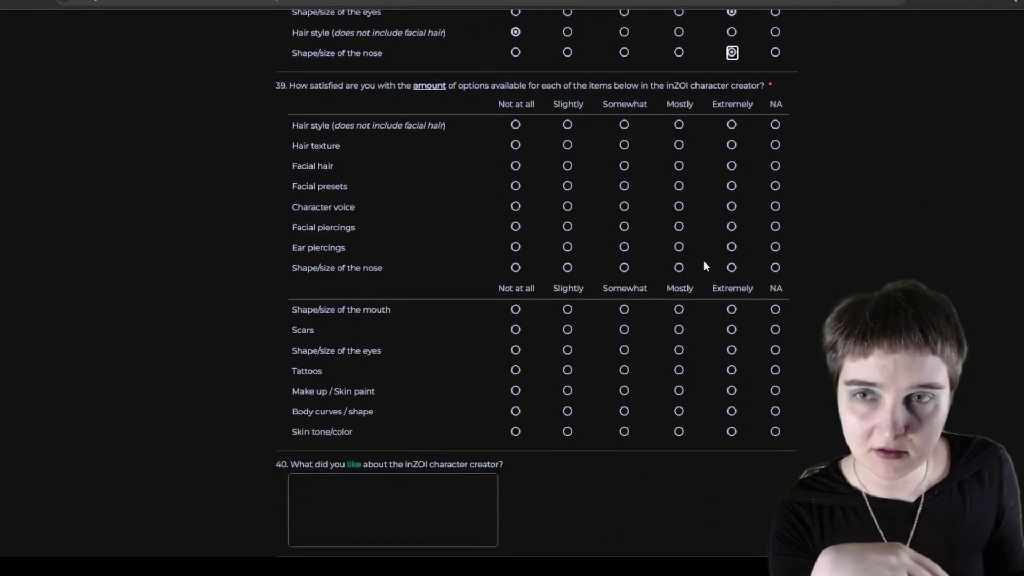
{"action": "scroll", "coordinate": [661, 212], "scroll_direction": "up", "scroll_amount": 8}
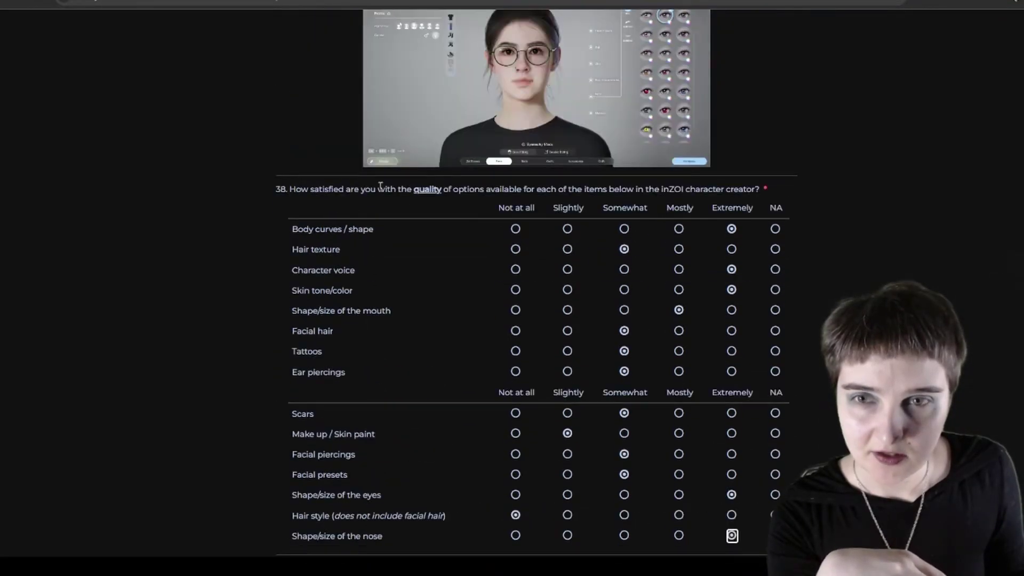
{"action": "scroll", "coordinate": [693, 192], "scroll_direction": "down", "scroll_amount": 3}
{"action": "scroll", "coordinate": [612, 257], "scroll_direction": "down", "scroll_amount": 2}
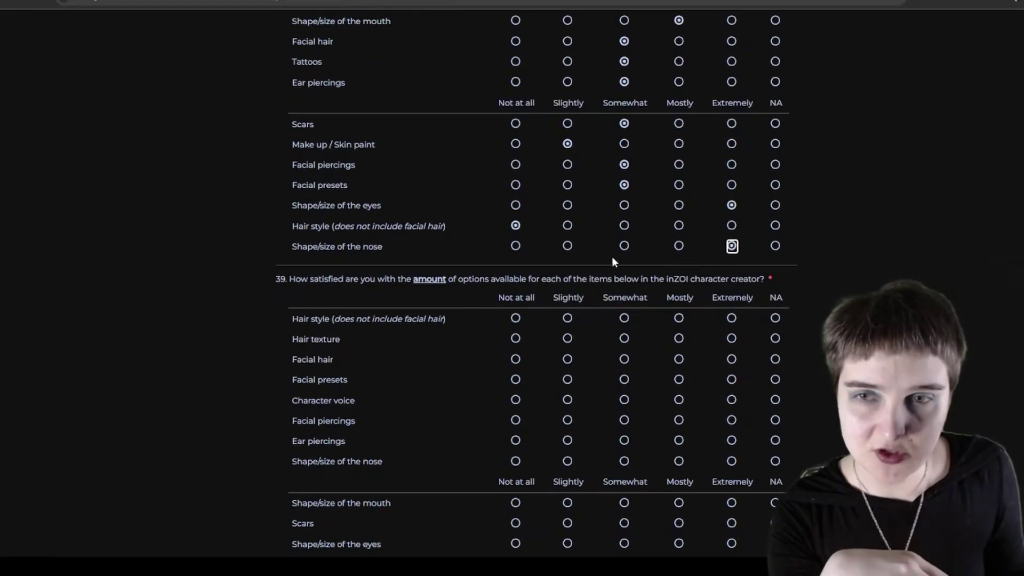
{"action": "left_click", "coordinate": [678, 225]}
Step: In question 39, rate hair style and facial hair Not at all, nose Extremely, and hair texture, facial presets, voice, facial piercings and ear piercings Mostly
{"action": "scroll", "coordinate": [648, 269], "scroll_direction": "down", "scroll_amount": 2}
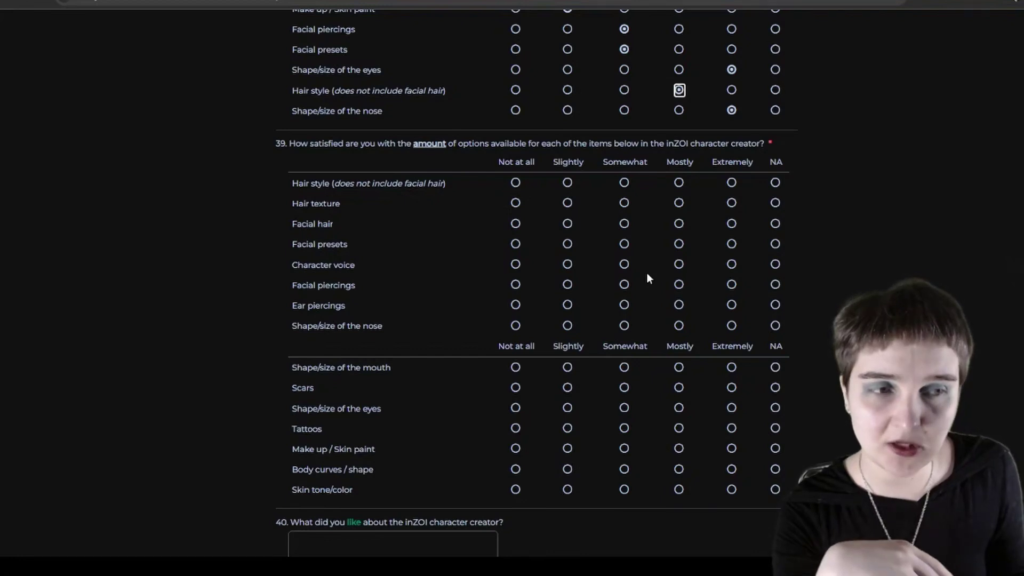
{"action": "scroll", "coordinate": [641, 273], "scroll_direction": "down", "scroll_amount": 1}
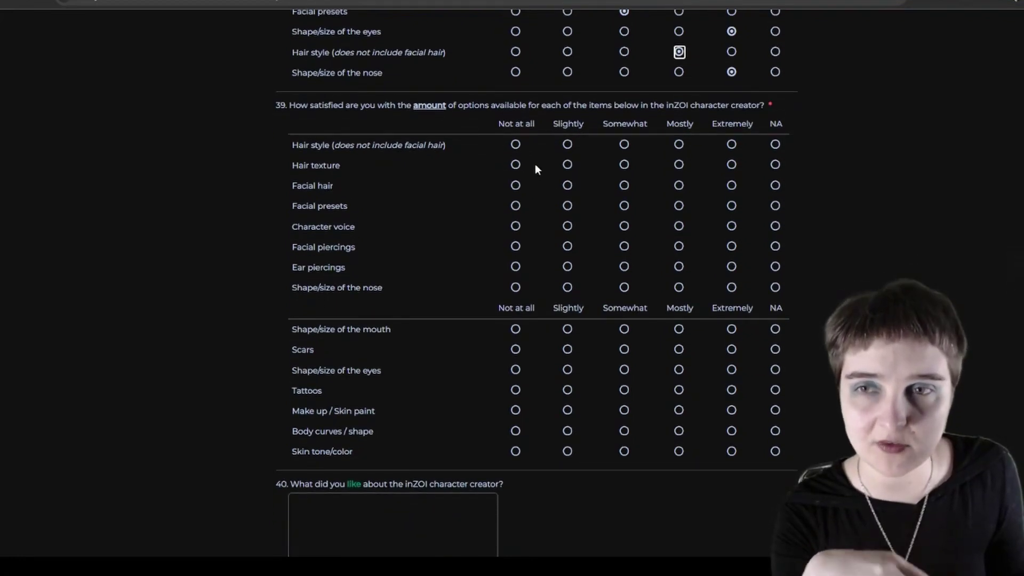
{"action": "left_click", "coordinate": [515, 144]}
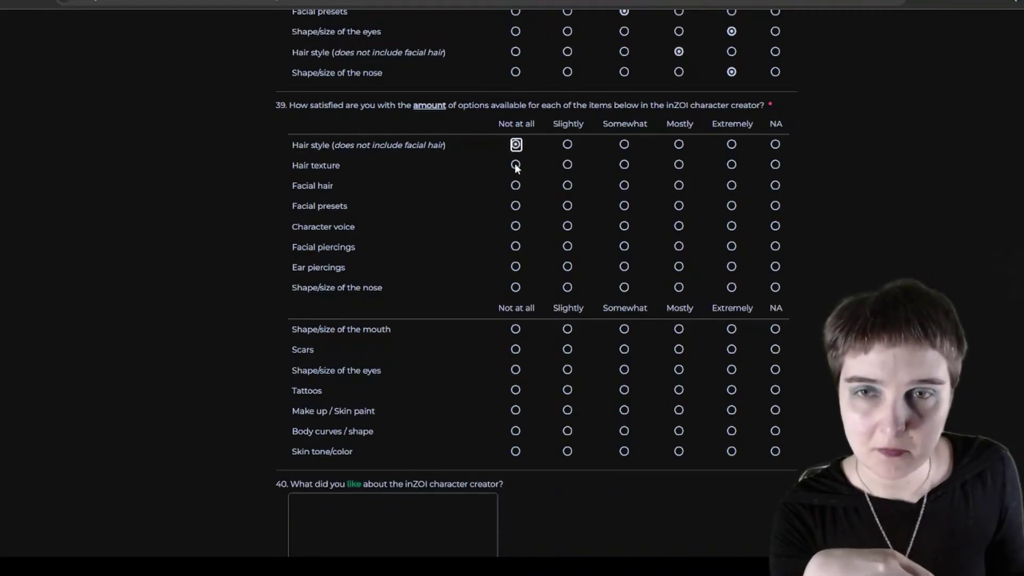
{"action": "left_click", "coordinate": [678, 164]}
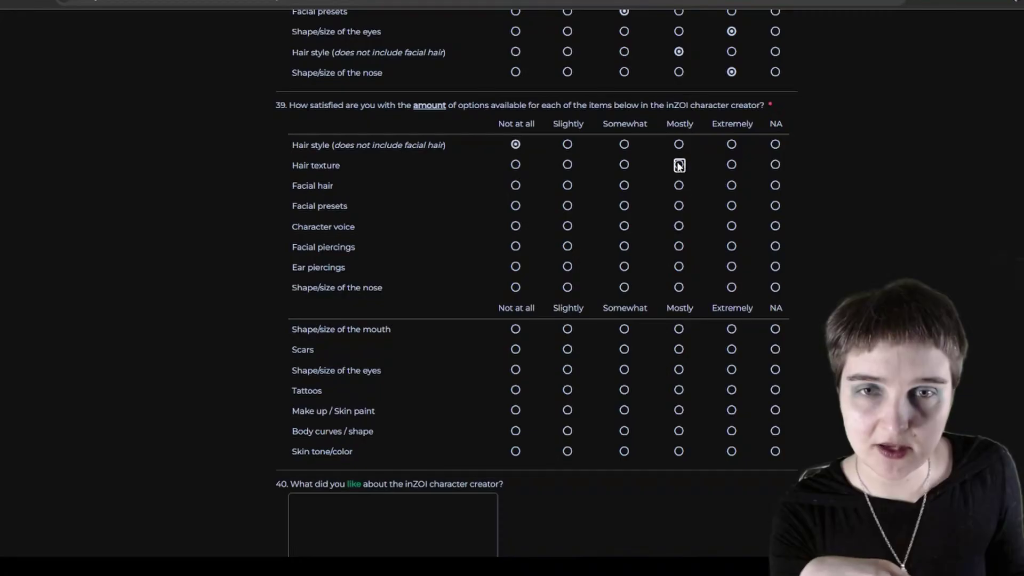
{"action": "left_click", "coordinate": [515, 185]}
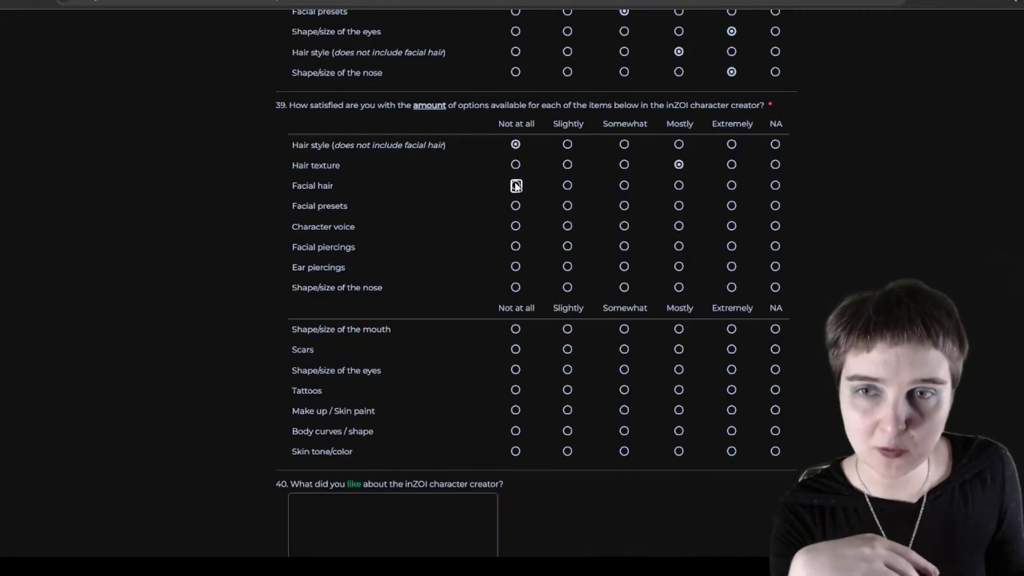
{"action": "left_click", "coordinate": [680, 204]}
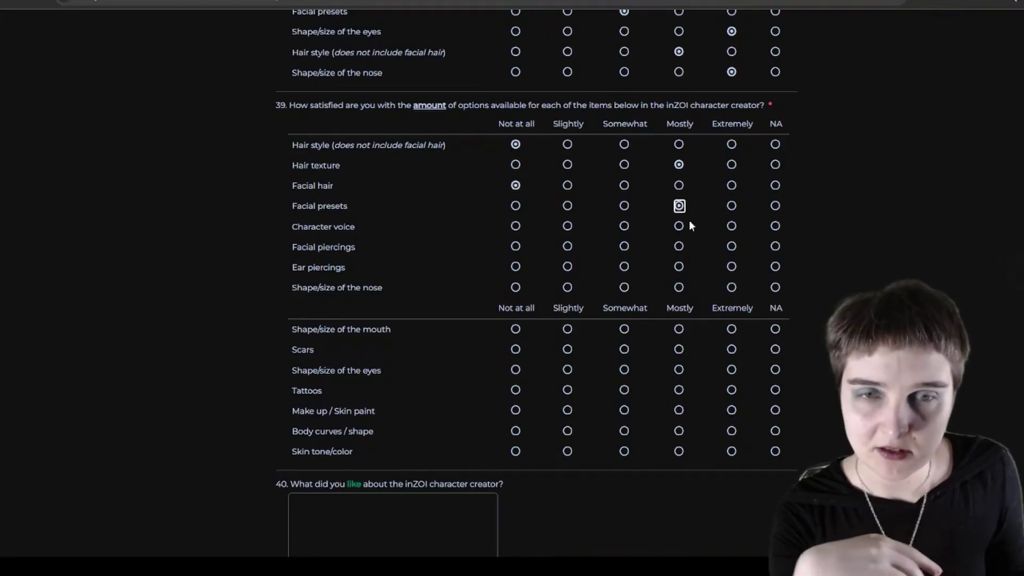
{"action": "left_click", "coordinate": [677, 227]}
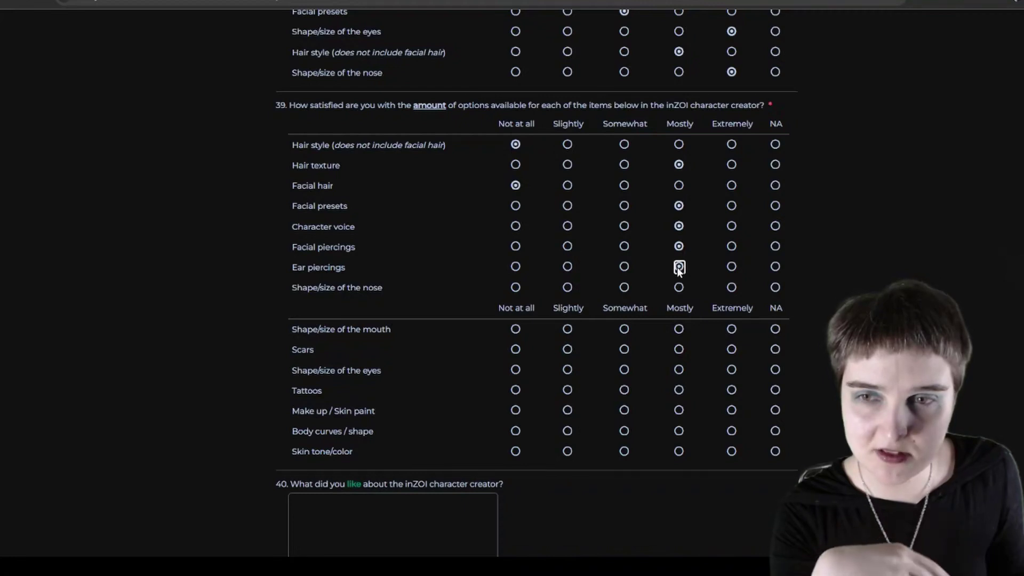
{"action": "scroll", "coordinate": [693, 270], "scroll_direction": "down", "scroll_amount": 1}
{"action": "left_click", "coordinate": [732, 266]}
Step: In question 39, rate mouth, scars, eyes, tattoos, body shape and skin tone Extremely, and make up / skin paint Not at all
{"action": "scroll", "coordinate": [714, 299], "scroll_direction": "down", "scroll_amount": 1}
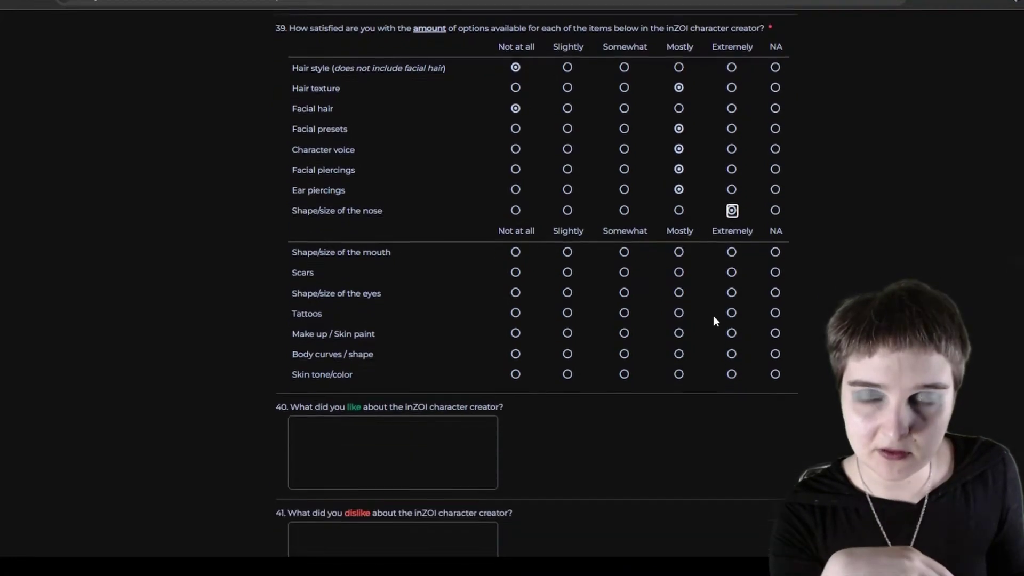
{"action": "scroll", "coordinate": [715, 320], "scroll_direction": "down", "scroll_amount": 1}
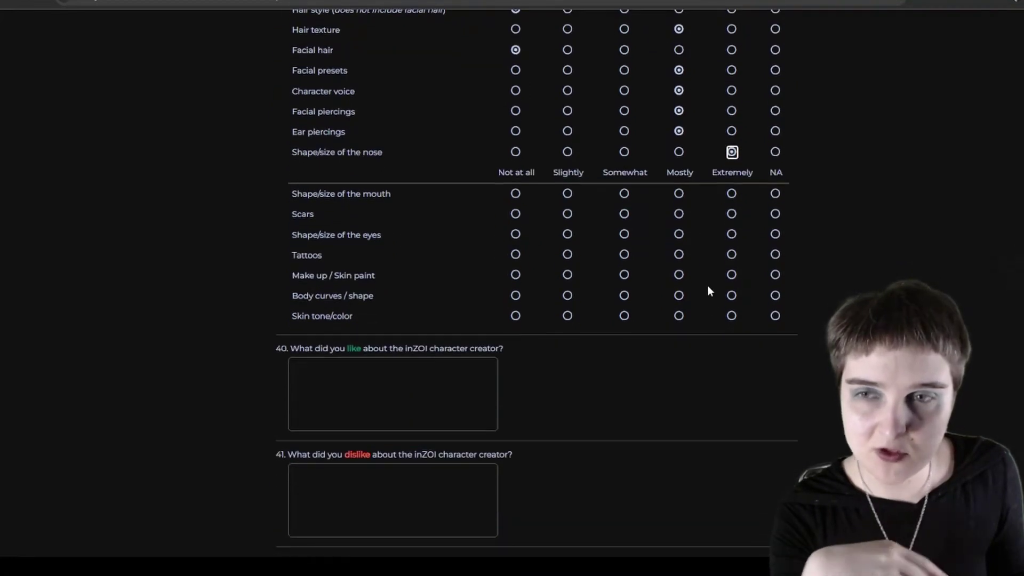
{"action": "left_click", "coordinate": [732, 194]}
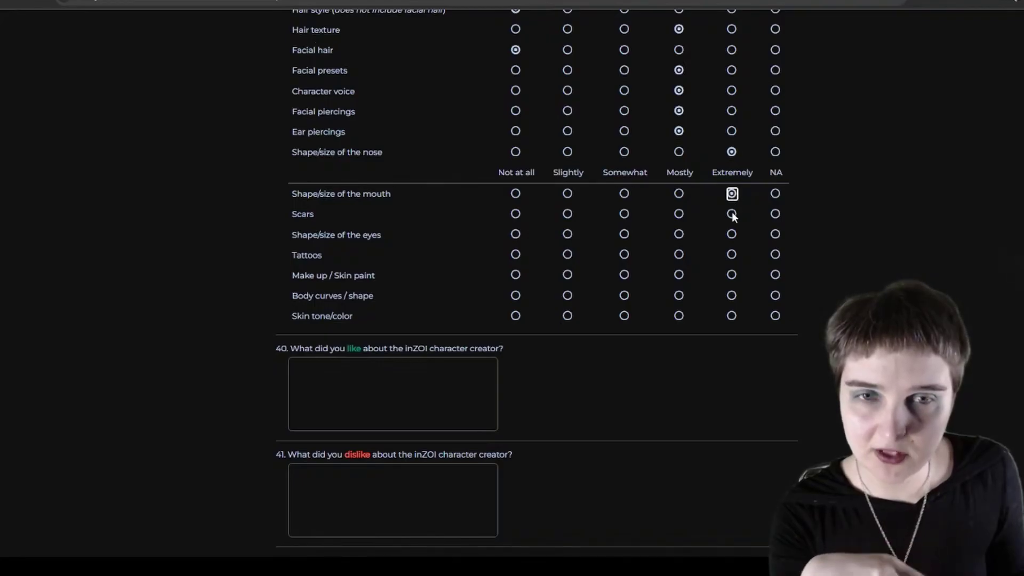
{"action": "left_click", "coordinate": [731, 213]}
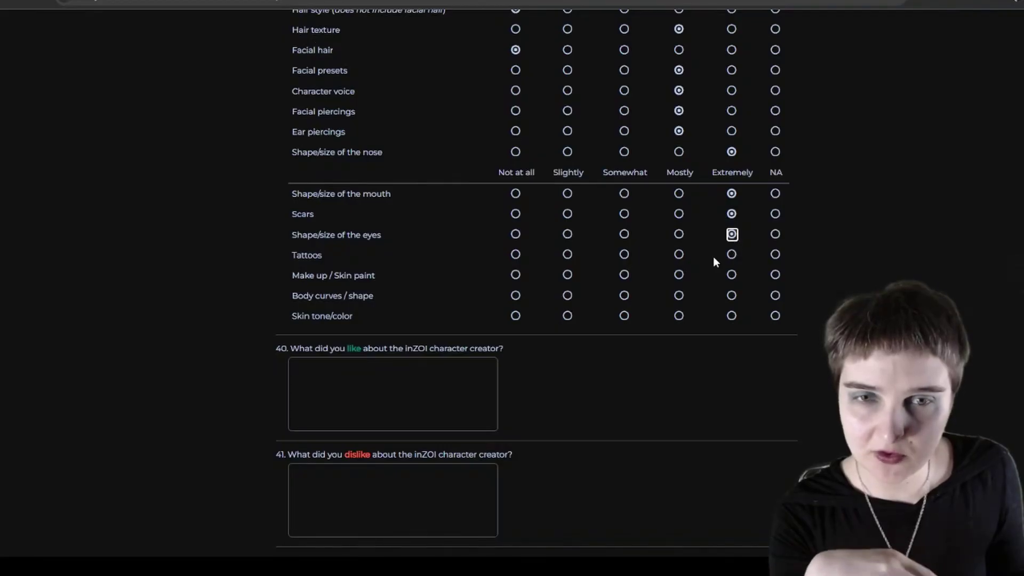
{"action": "left_click", "coordinate": [732, 257]}
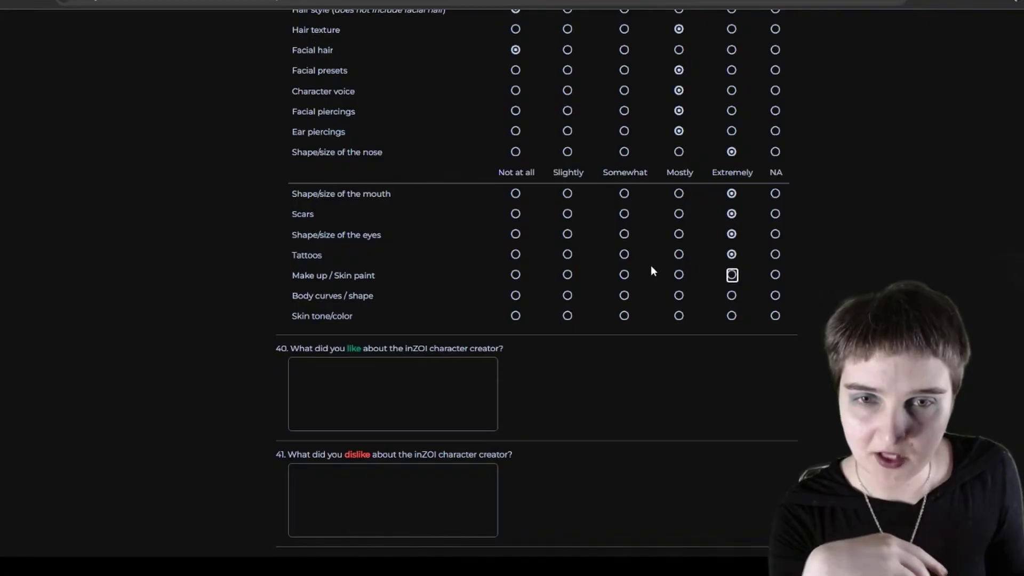
{"action": "left_click", "coordinate": [513, 275]}
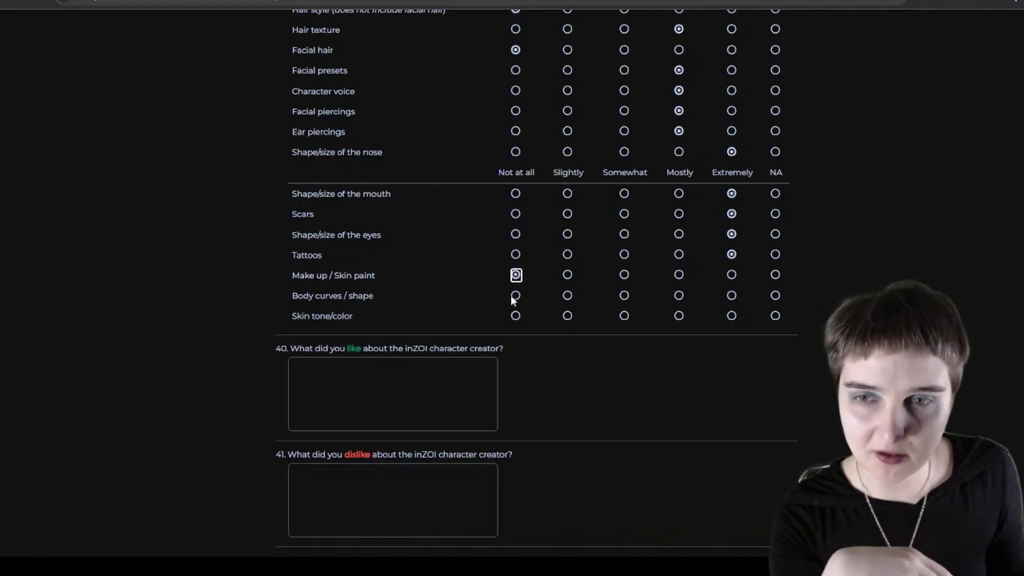
{"action": "left_click", "coordinate": [729, 295]}
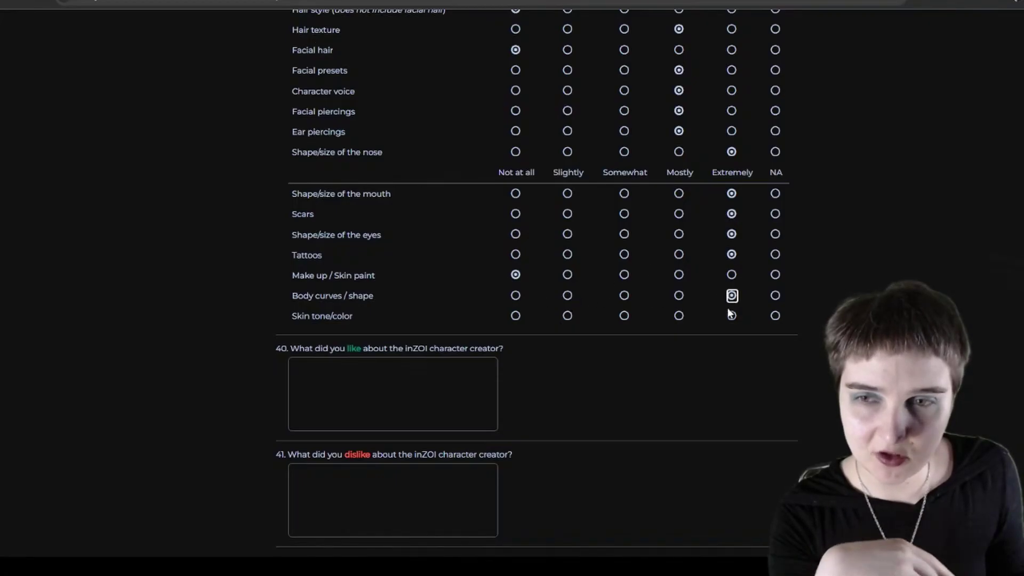
{"action": "left_click", "coordinate": [730, 315]}
Step: In question 40, begin the answer about what was liked with "That you can create fairly realistic humans."
{"action": "scroll", "coordinate": [570, 343], "scroll_direction": "down", "scroll_amount": 1}
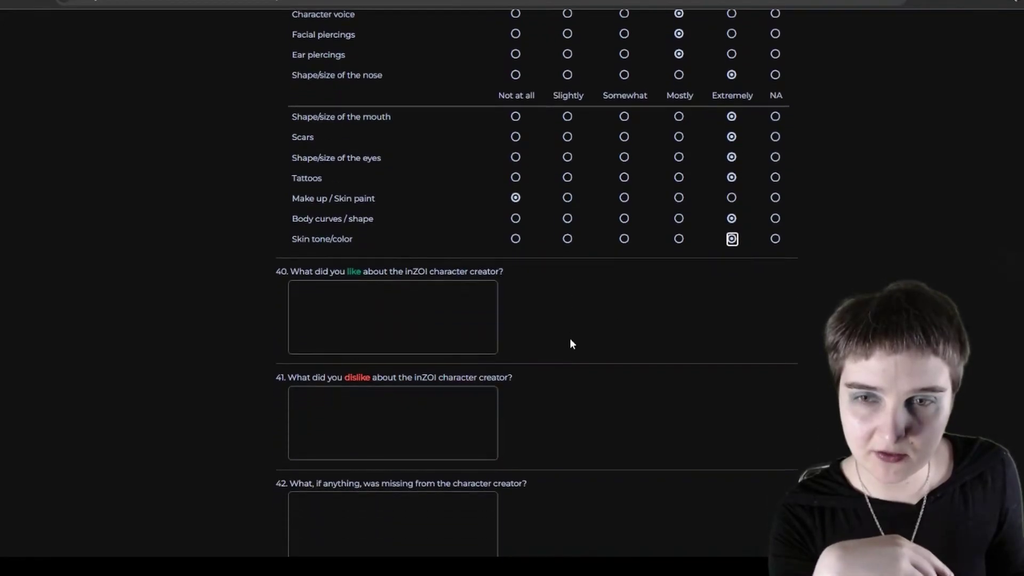
{"action": "scroll", "coordinate": [569, 343], "scroll_direction": "down", "scroll_amount": 1}
{"action": "left_click", "coordinate": [425, 239]}
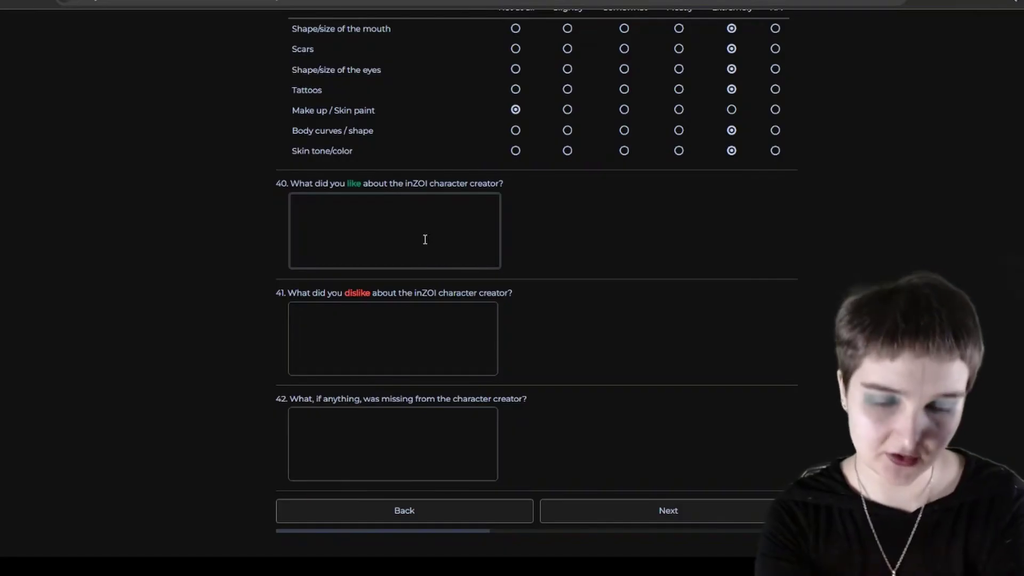
{"action": "type", "text": "That you "}
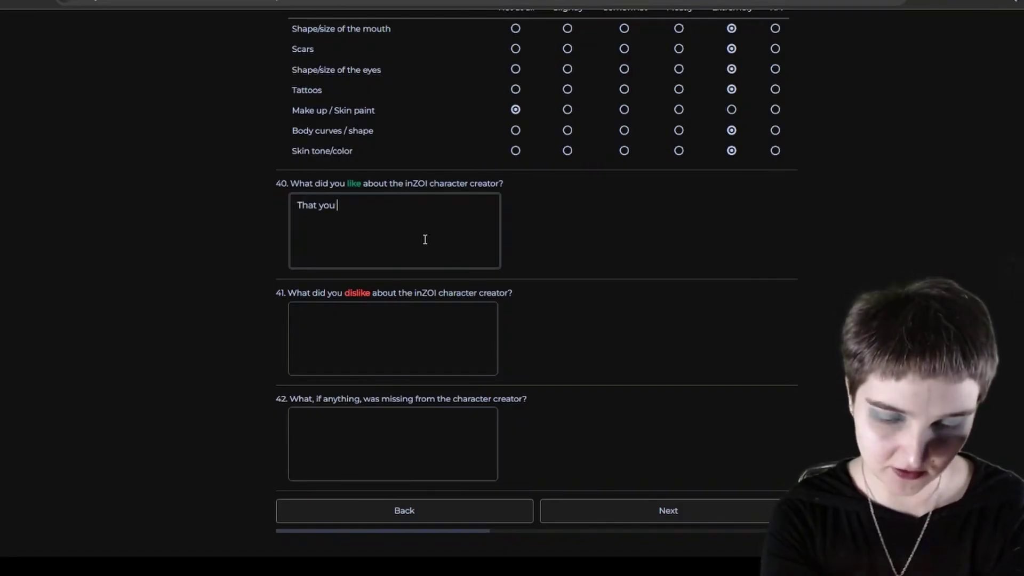
{"action": "type", "text": "can crea"}
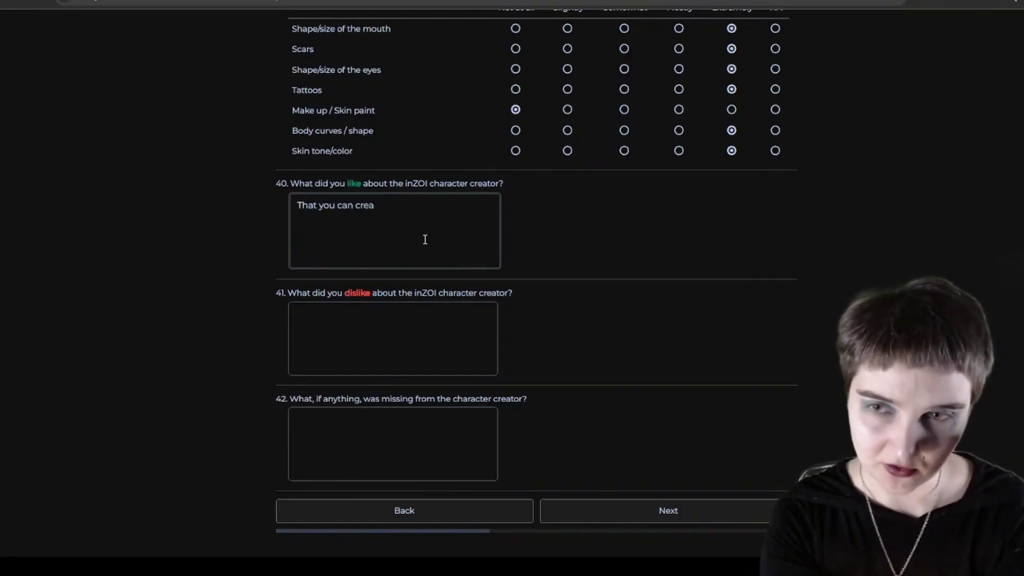
{"action": "type", "text": "te fairly "}
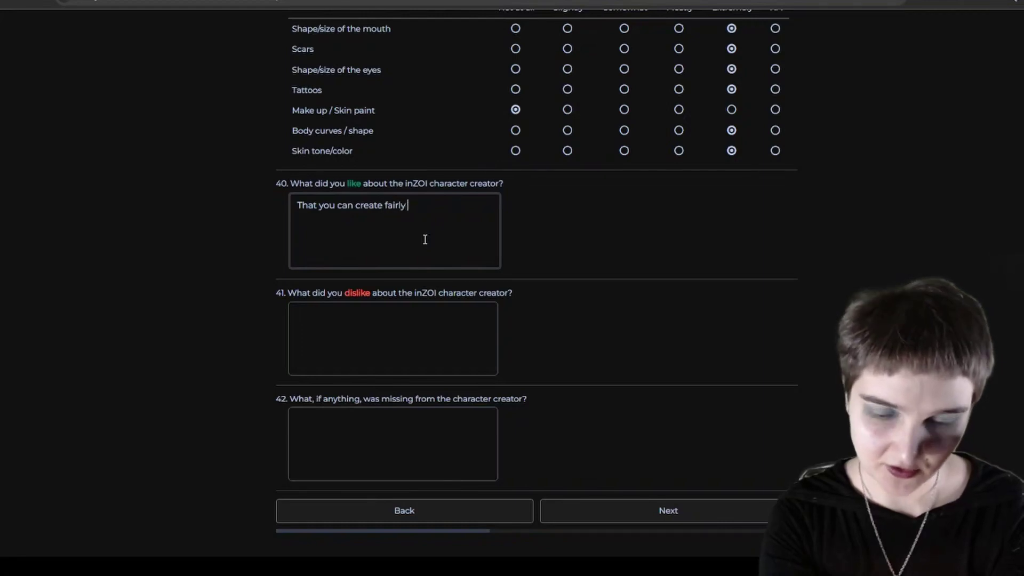
{"action": "type", "text": "realistic hum"}
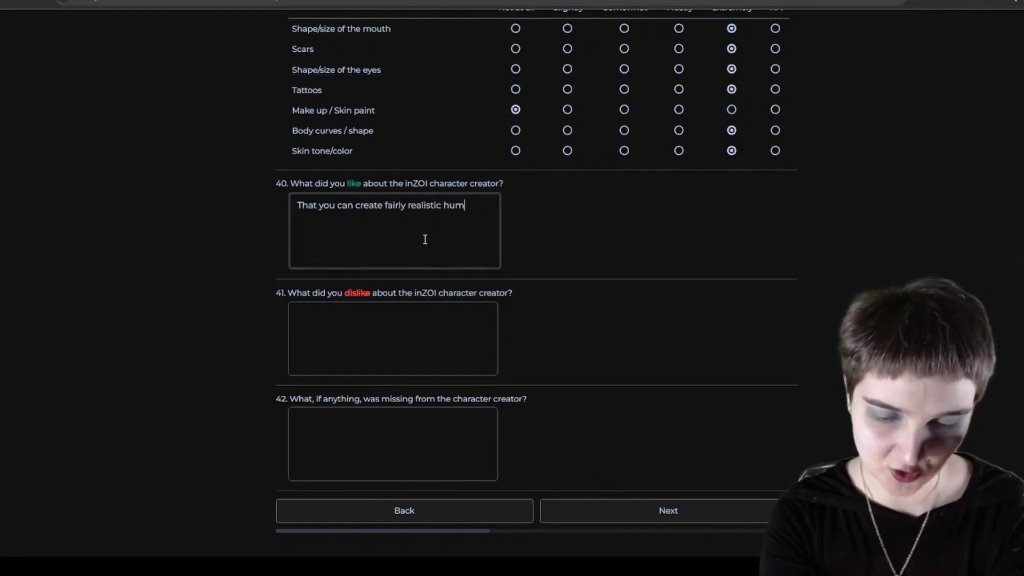
{"action": "type", "text": "ans. It excel"}
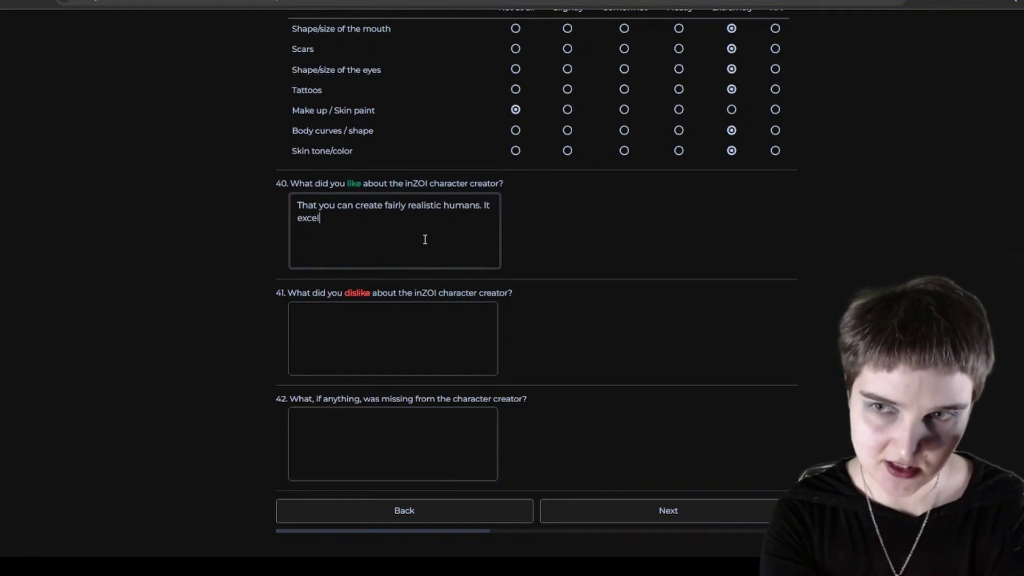
Step: Finish the sentence "It excells on your ability to colour Zois in particular, especially with the colour wheel and tone/ undertone for skintones." in question 40
{"action": "type", "text": "ls on your abi"}
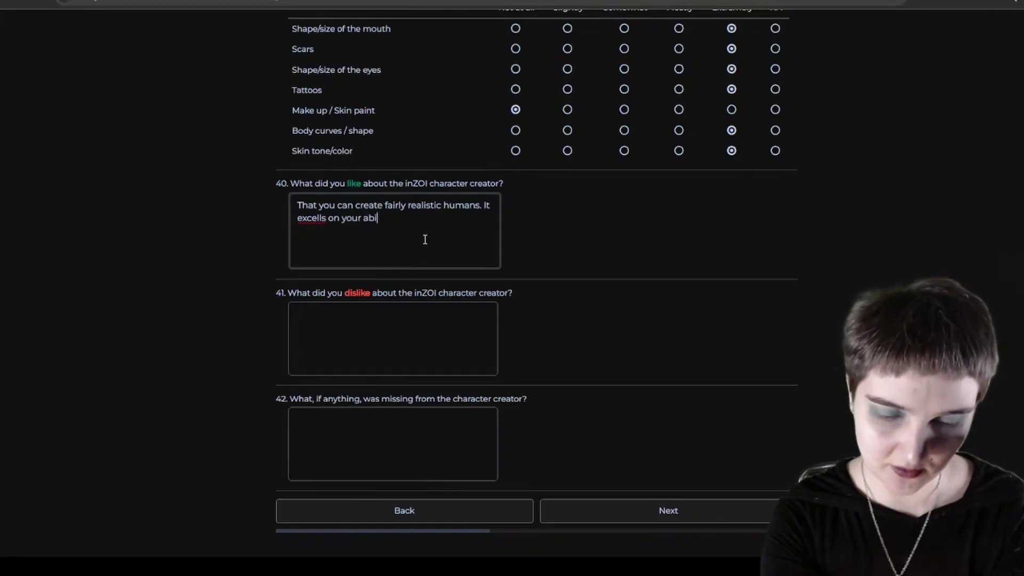
{"action": "type", "text": "lity to colour "}
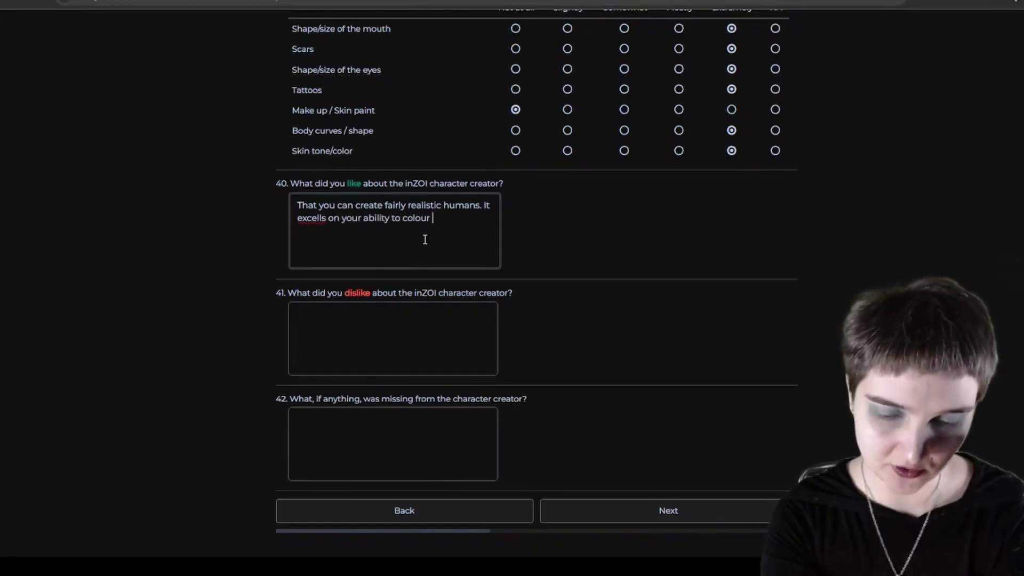
{"action": "type", "text": "Zois in parti"}
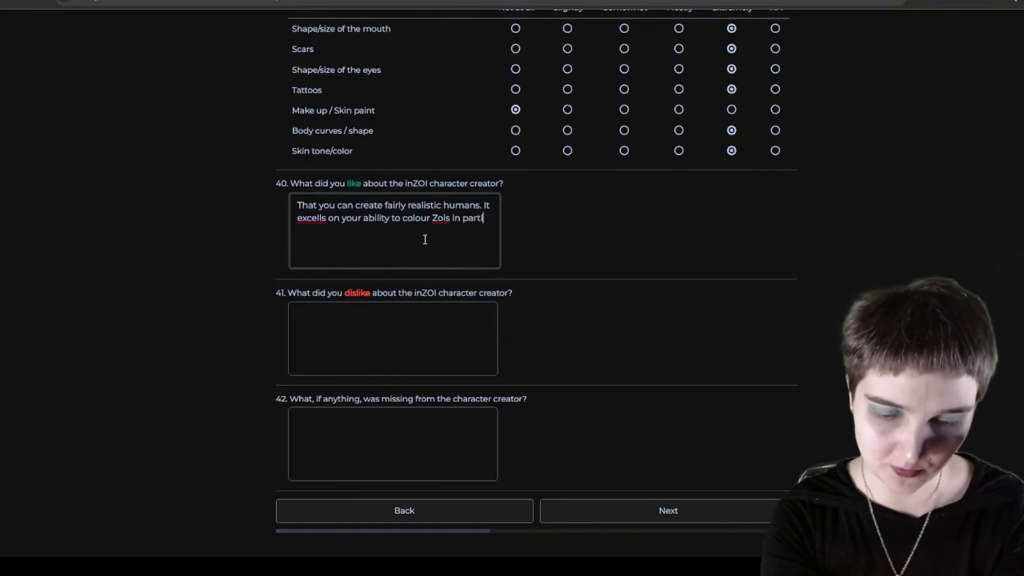
{"action": "type", "text": "cular, especial"}
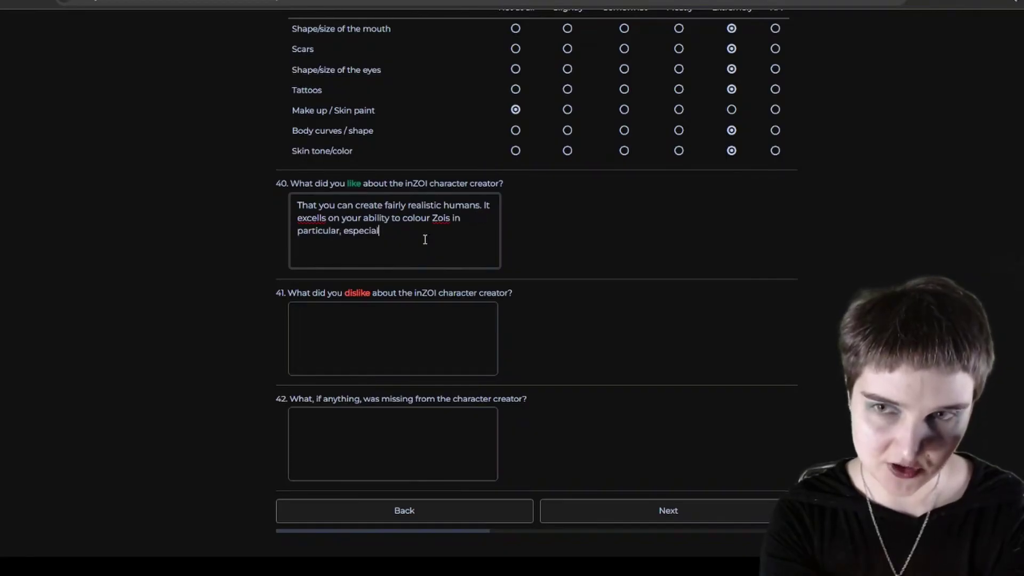
{"action": "type", "text": "ly with the colo"}
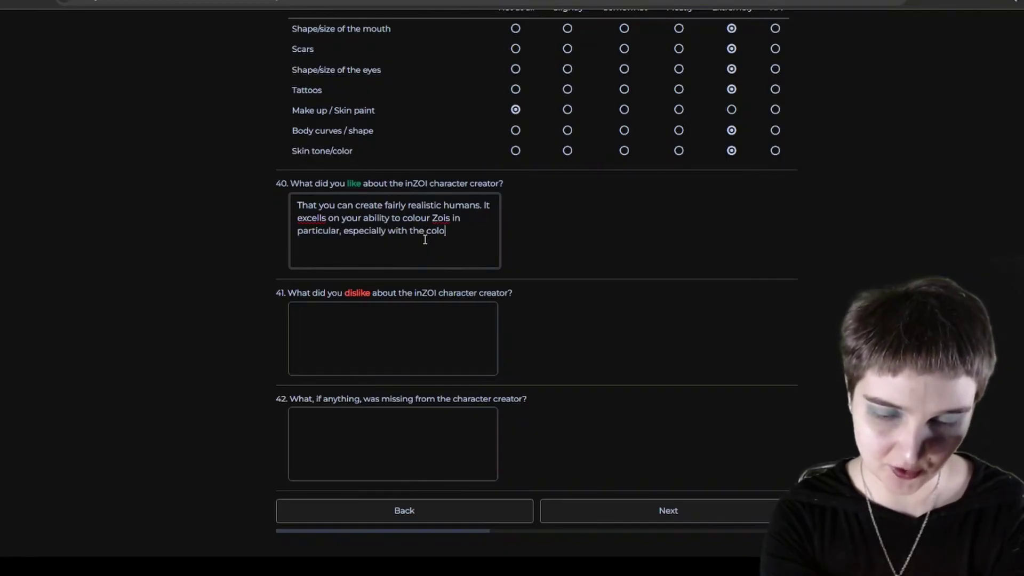
{"action": "type", "text": "ur wheel and ton"}
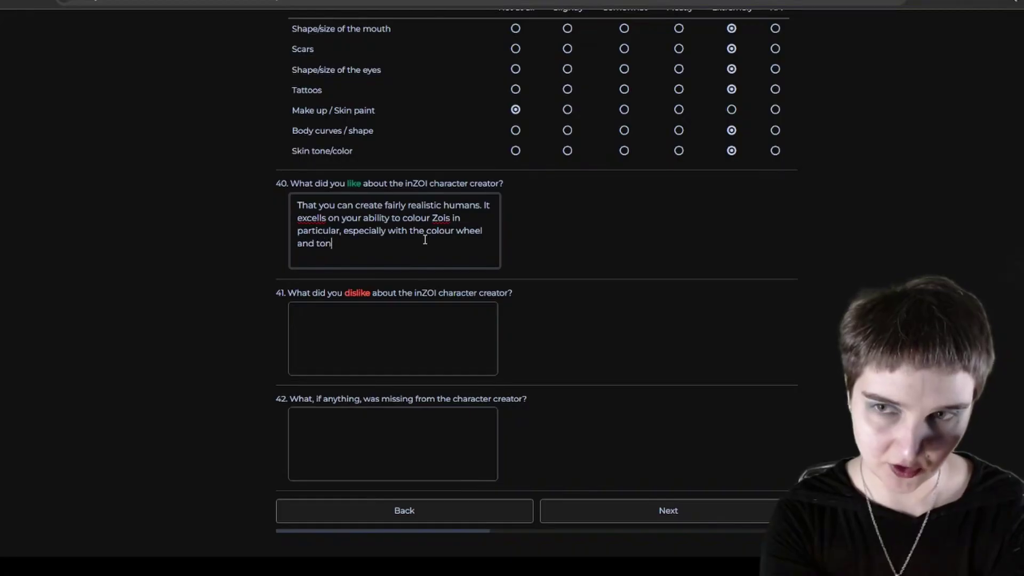
{"action": "type", "text": "e/ und"}
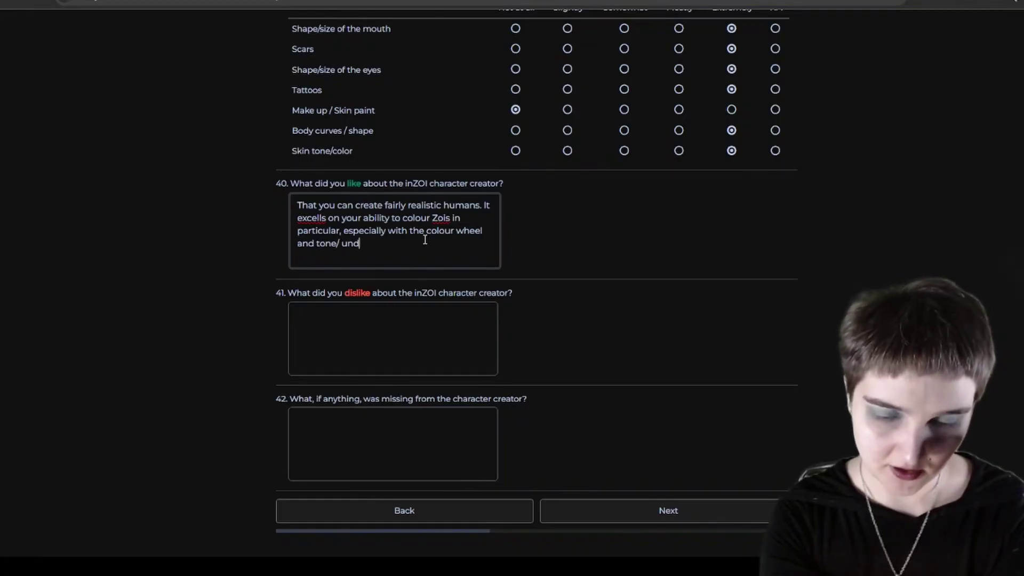
{"action": "type", "text": "ertone for"}
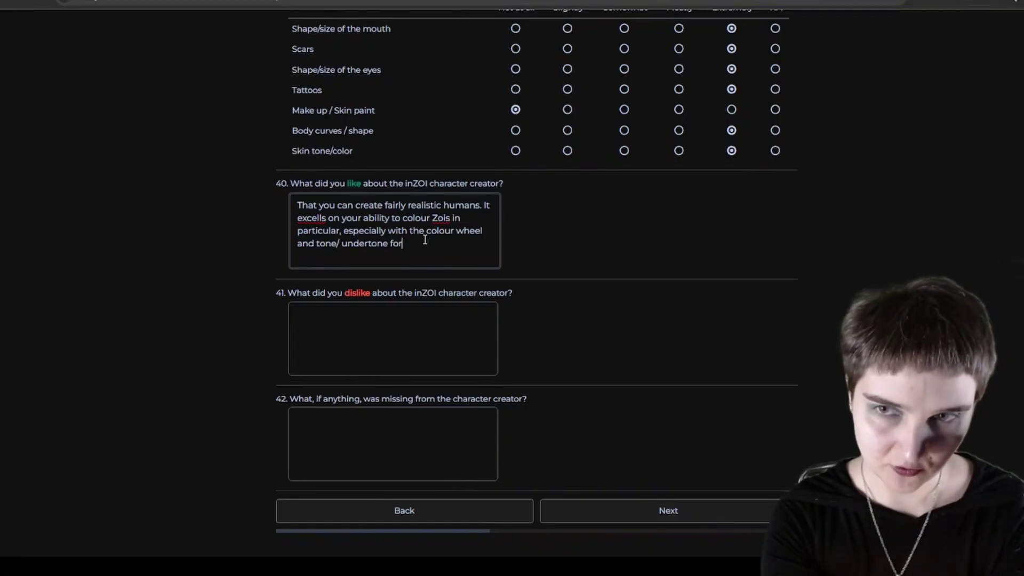
{"action": "type", "text": " skintones."}
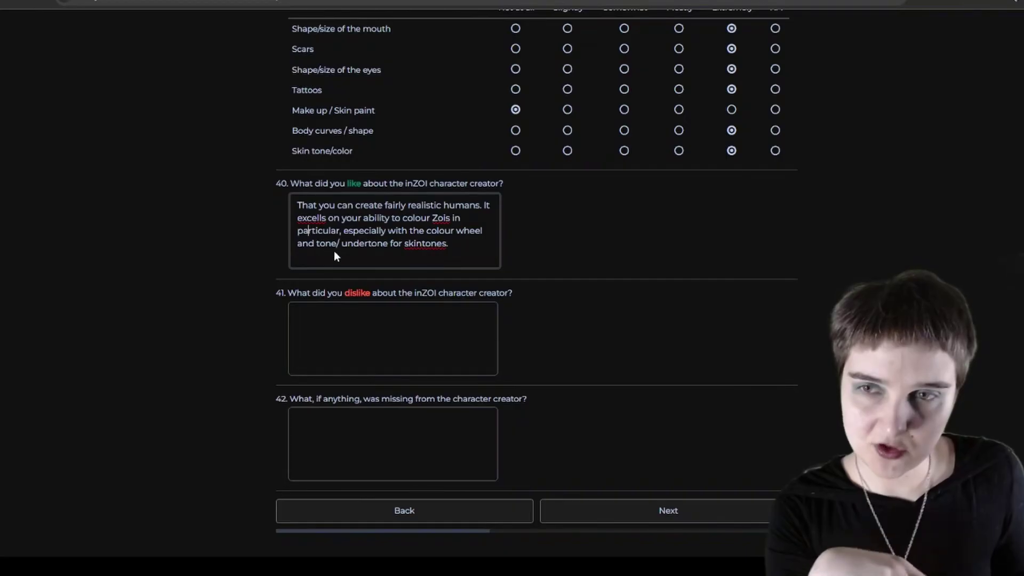
Step: Correct the misspelled verb in the second sentence of the question 40 answer to "excels"
{"action": "left_click", "coordinate": [322, 217]}
{"action": "key", "text": "BackSpace"}
{"action": "type", "text": "'"}
{"action": "double_click", "coordinate": [320, 217]}
{"action": "type", "text": "excels"}
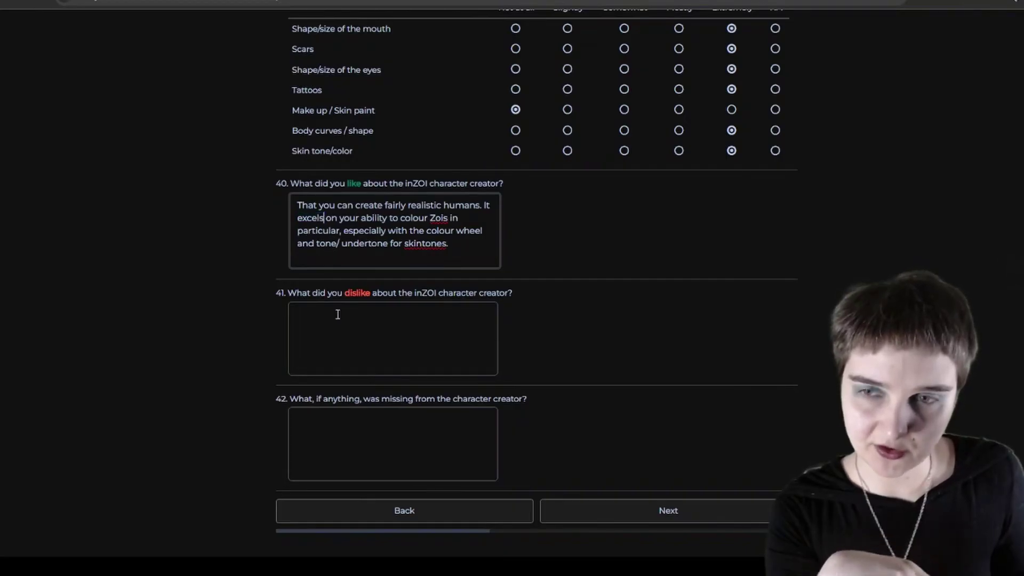
Step: Answer question 41 about dislikes with "I need more of practically everything, except for presents."
{"action": "left_click", "coordinate": [338, 313]}
{"action": "type", "text": "I nee"}
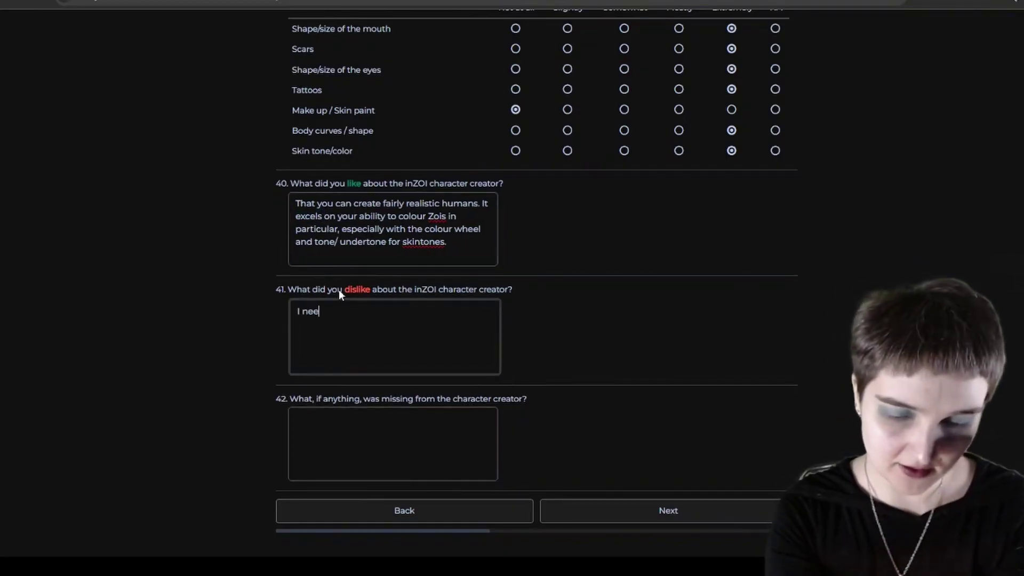
{"action": "type", "text": "d more of prac"}
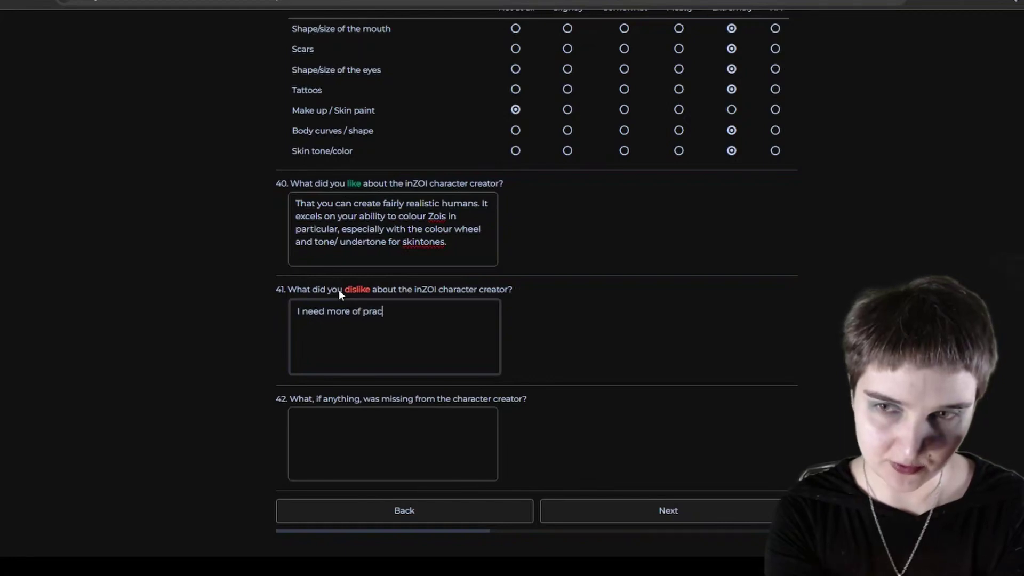
{"action": "type", "text": "tically everyt"}
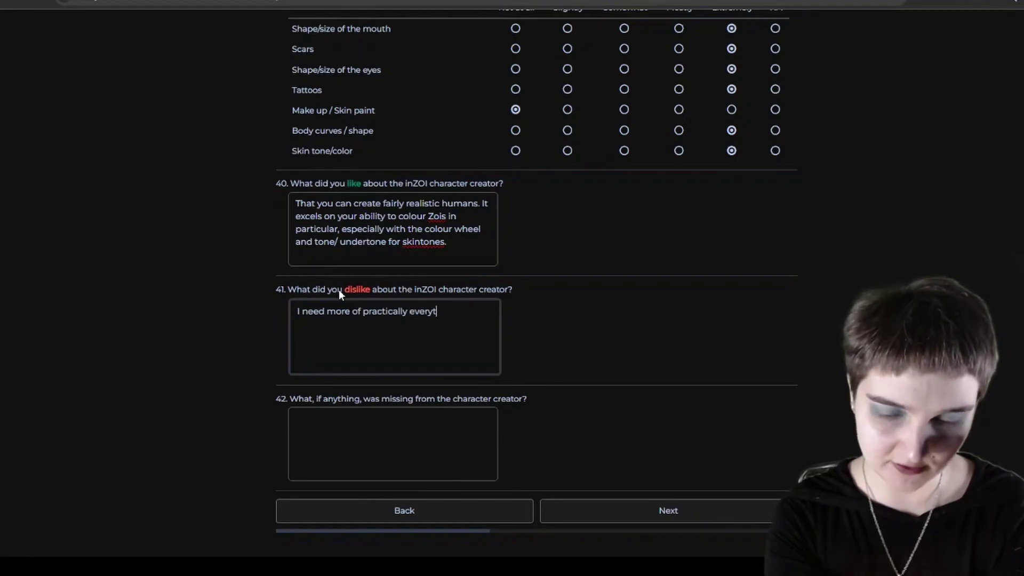
{"action": "type", "text": "hing, except "}
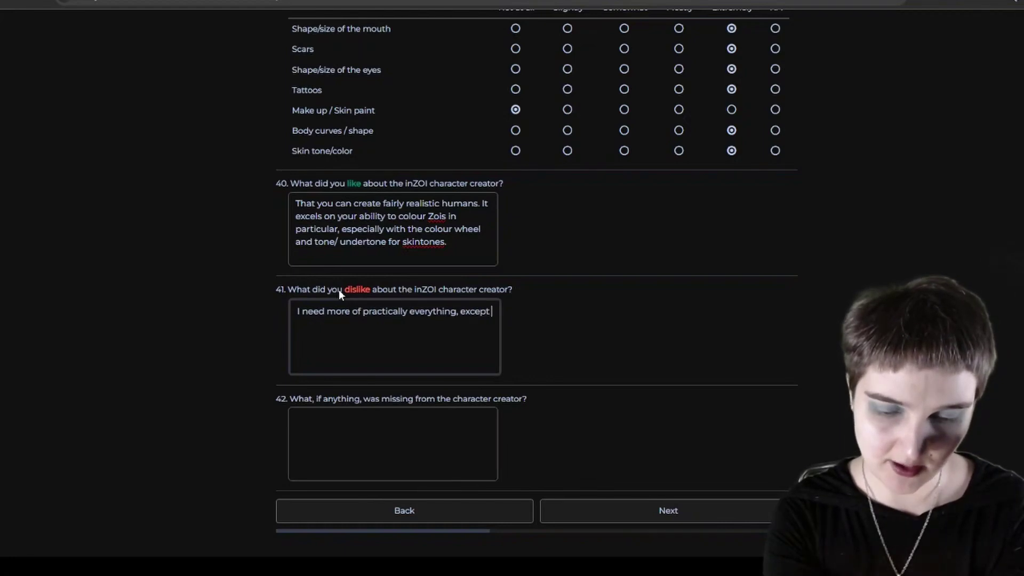
{"action": "type", "text": "for presents."}
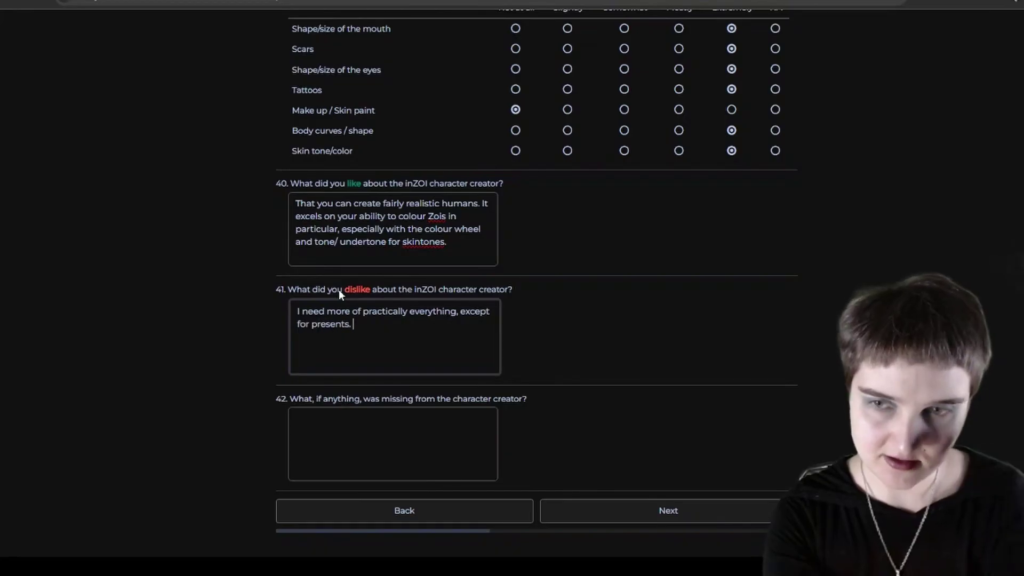
Step: Answer question 42 with "A much much larger variety of beards and hairstyles. Make-up that doesn't overline the lips."
{"action": "left_click", "coordinate": [376, 426]}
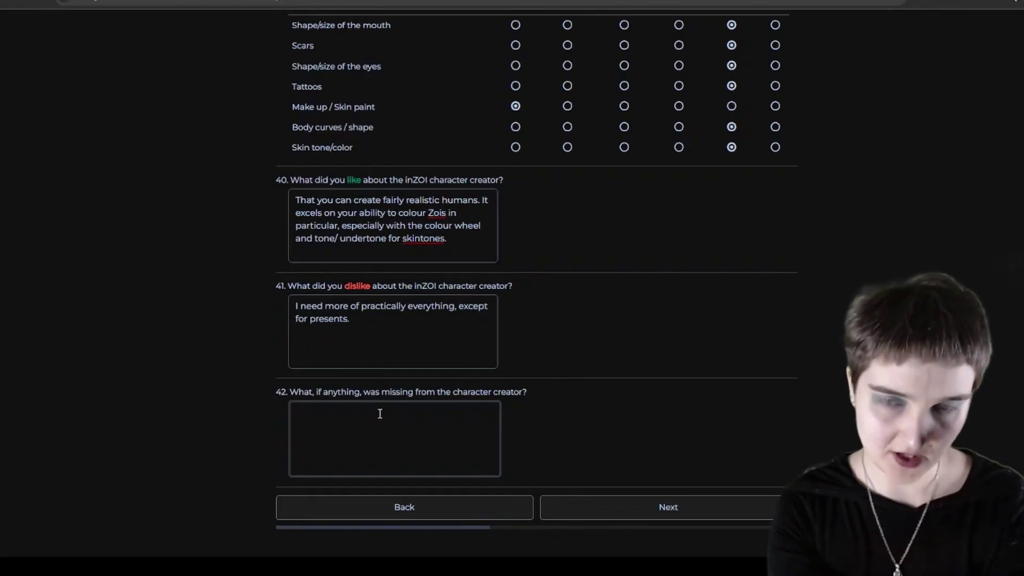
{"action": "type", "text": "H"}
{"action": "key", "text": "BackSpace"}
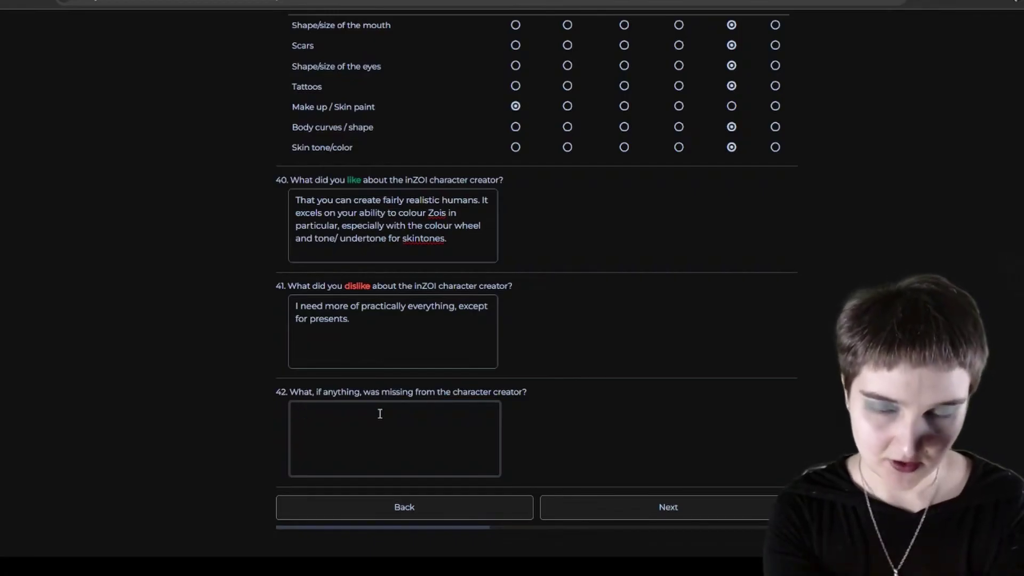
{"action": "type", "text": "A much muc"}
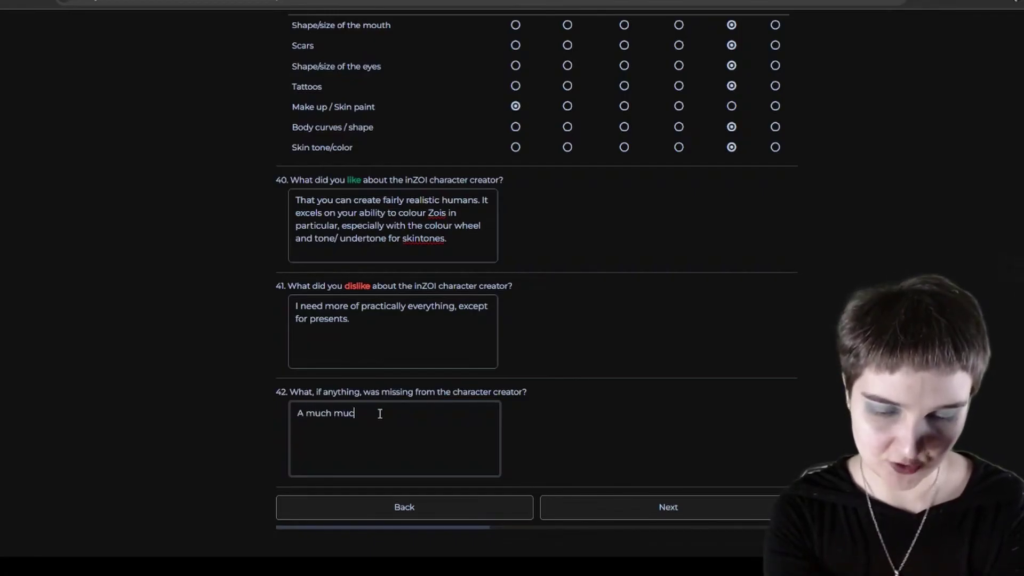
{"action": "type", "text": "h larger vari"}
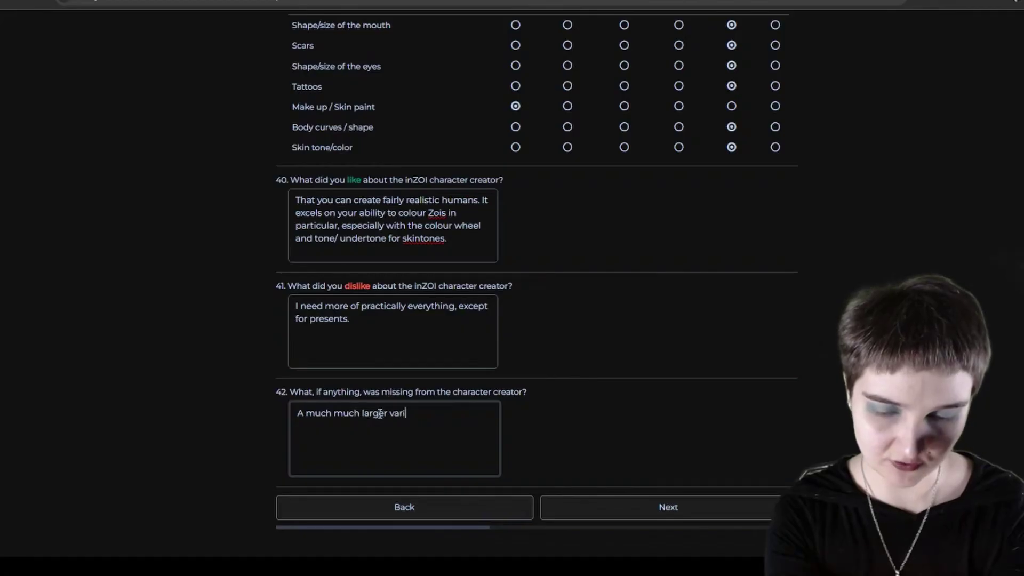
{"action": "type", "text": "ety of bea"}
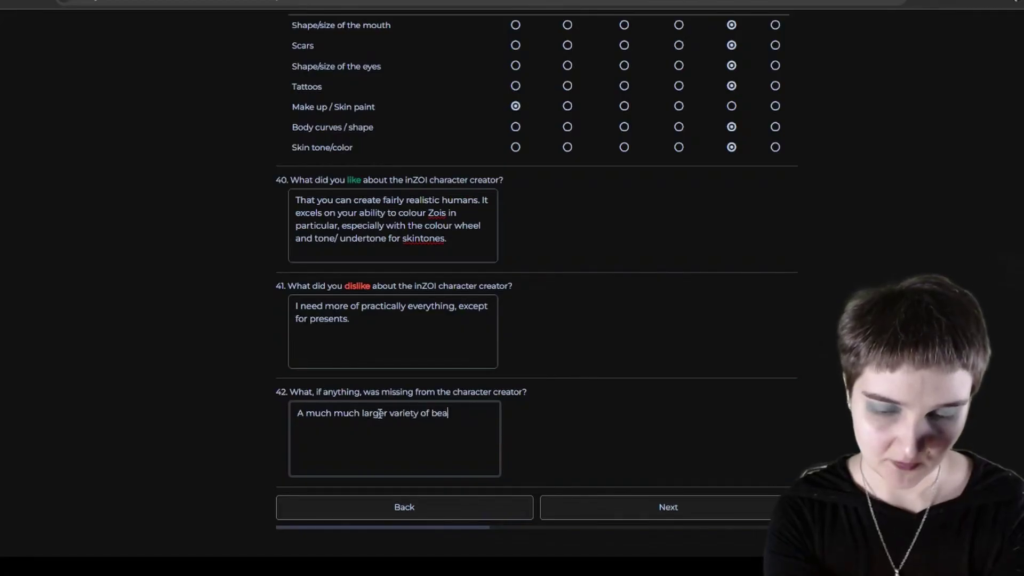
{"action": "type", "text": "rds"}
{"action": "key", "text": "BackSpace"}
{"action": "type", "text": "ds and "}
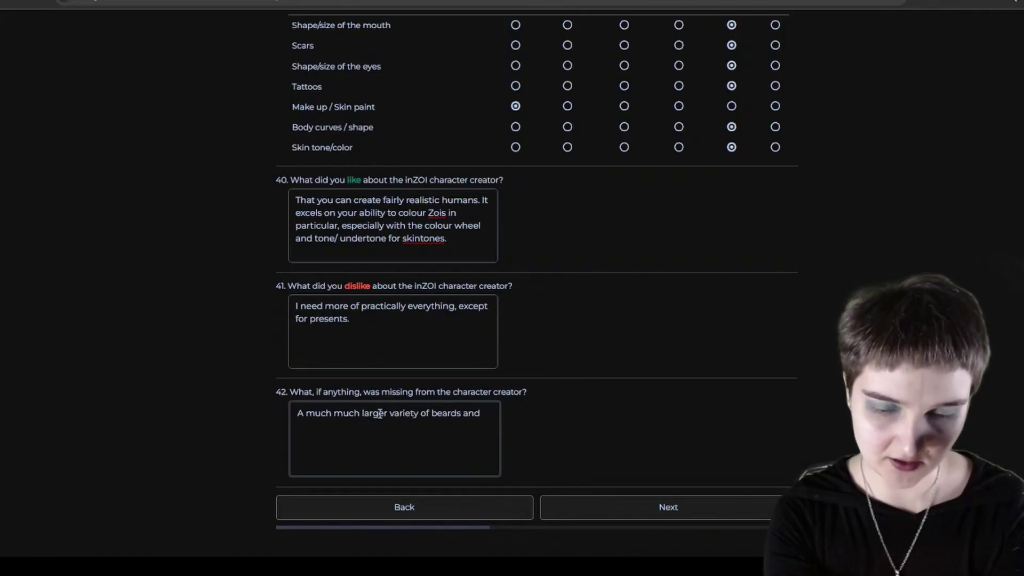
{"action": "type", "text": "hairstyles"}
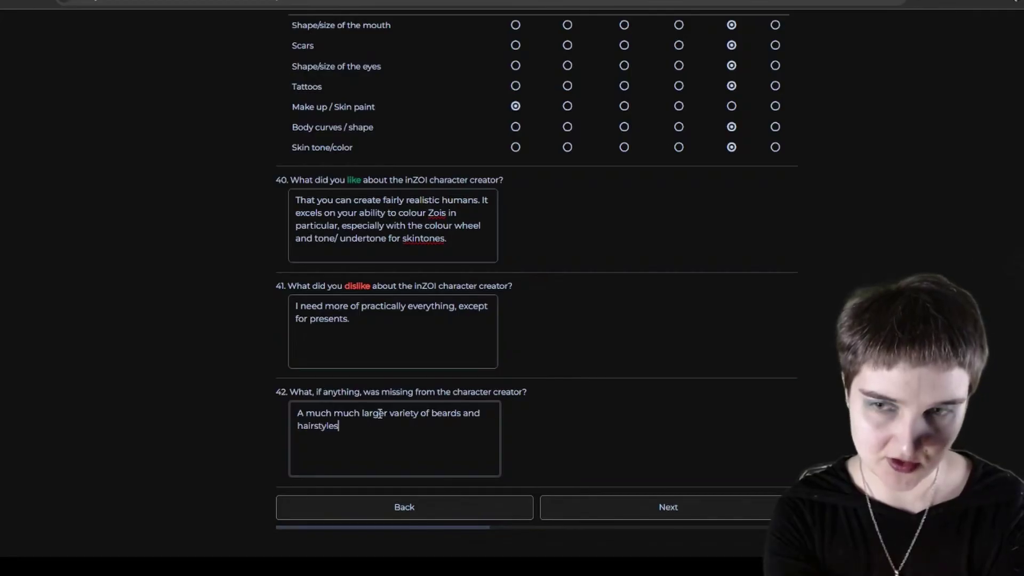
{"action": "type", "text": ". Ma"}
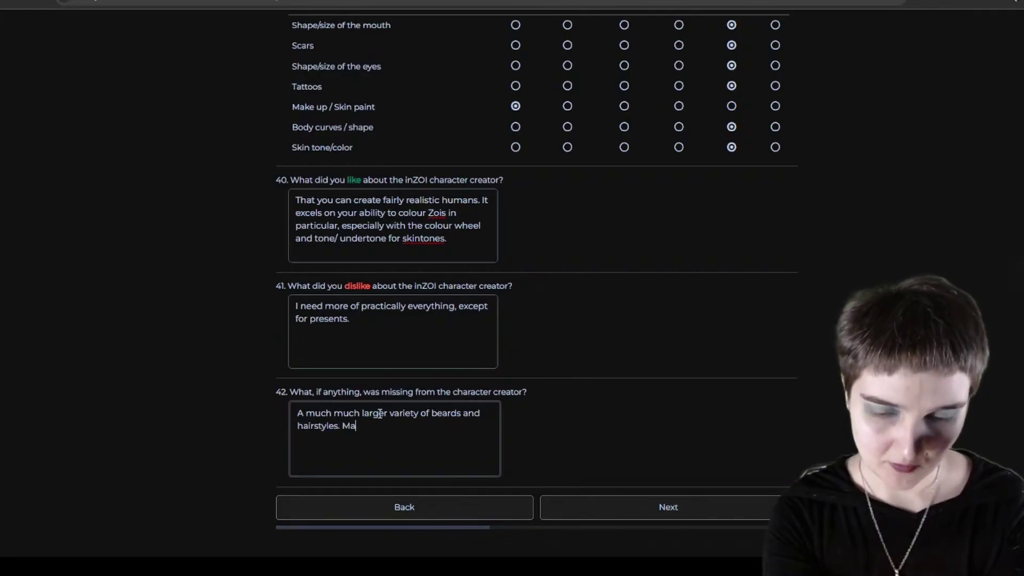
{"action": "type", "text": "ke-up that doe"}
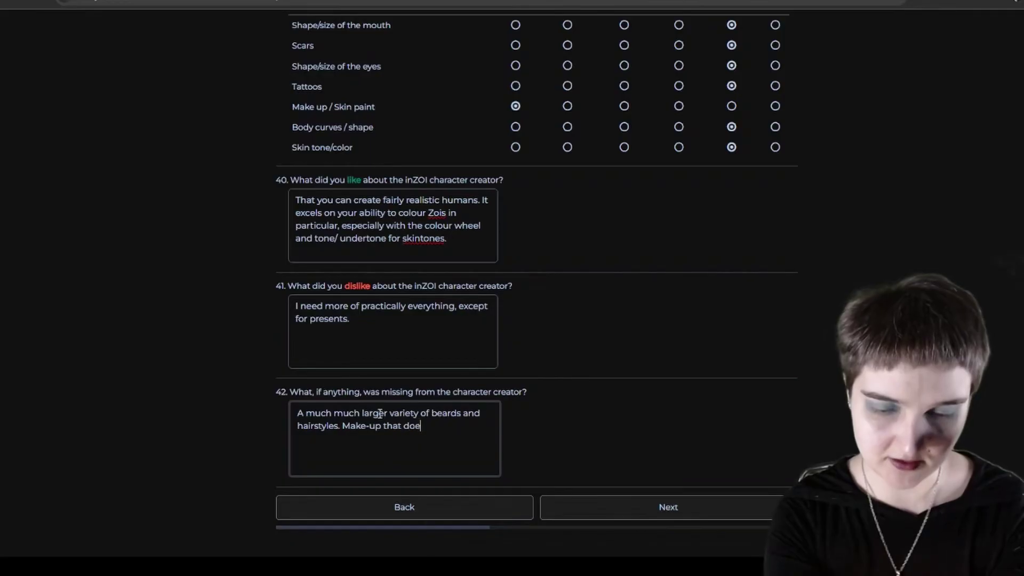
{"action": "type", "text": "sn't overline the lips."}
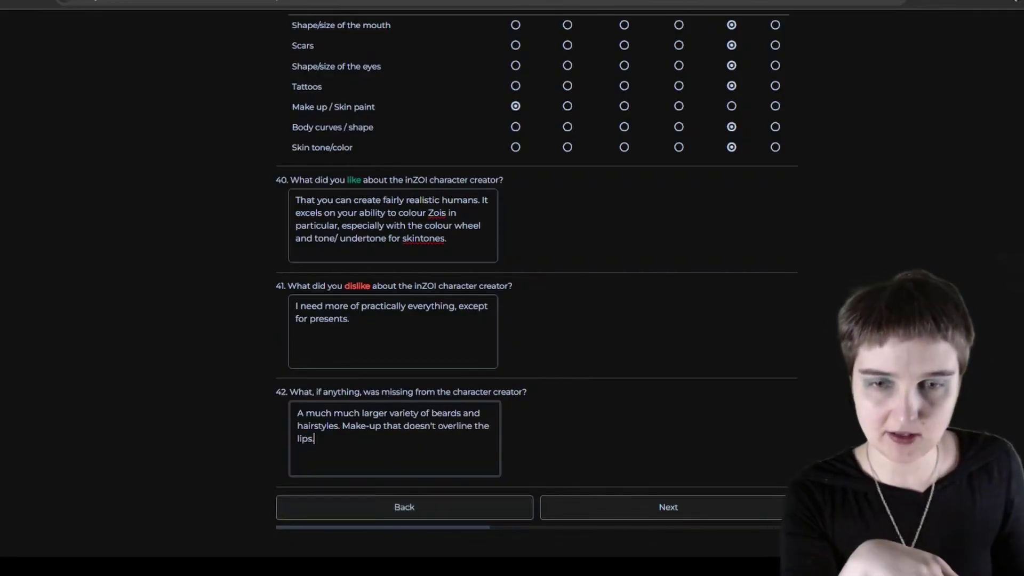
Step: Go to the next survey page and choose creating something that allows self-expression and choosing a randomly generated option in question 43
{"action": "left_click", "coordinate": [704, 505]}
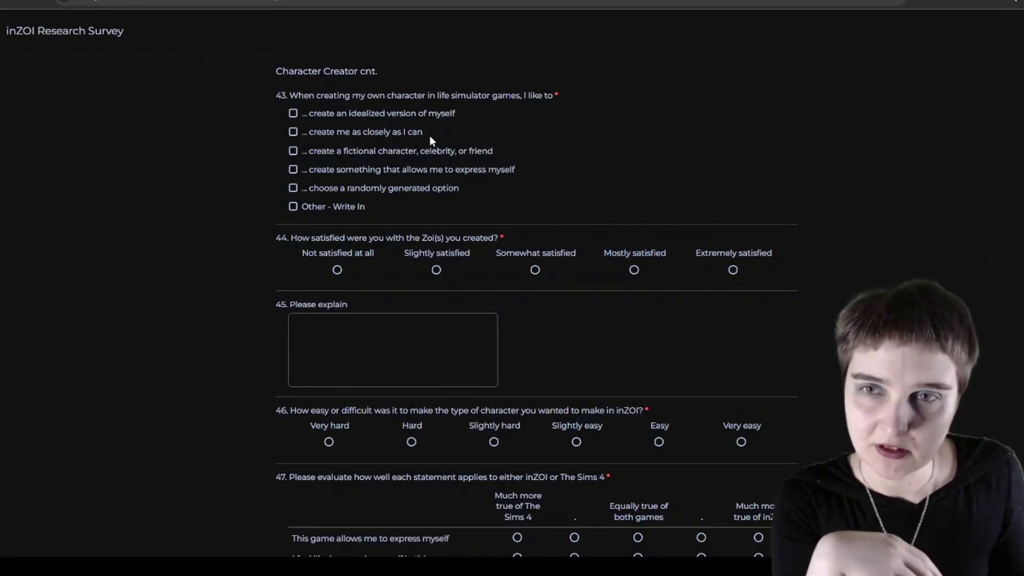
{"action": "left_click", "coordinate": [428, 170]}
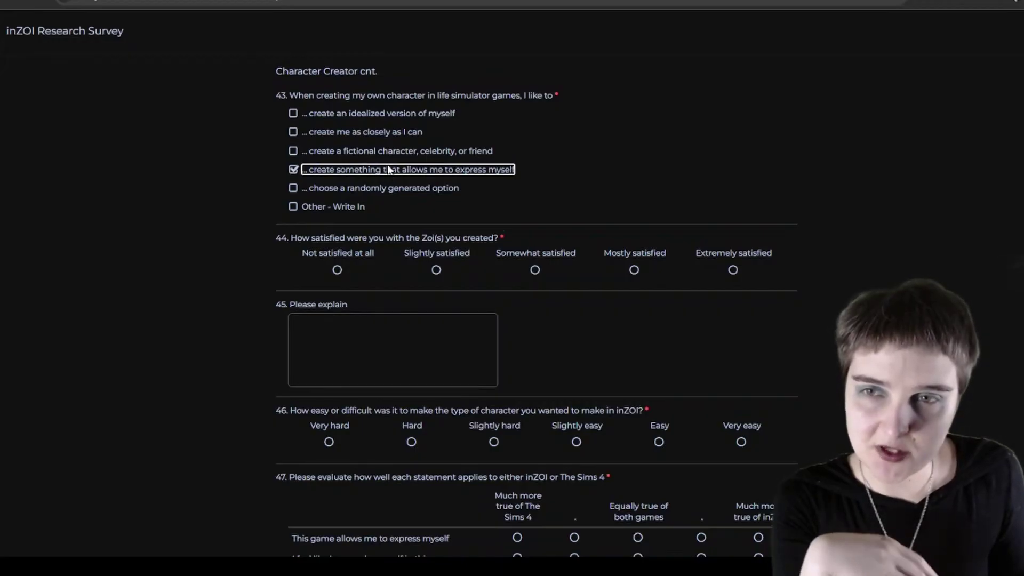
{"action": "left_click", "coordinate": [390, 187]}
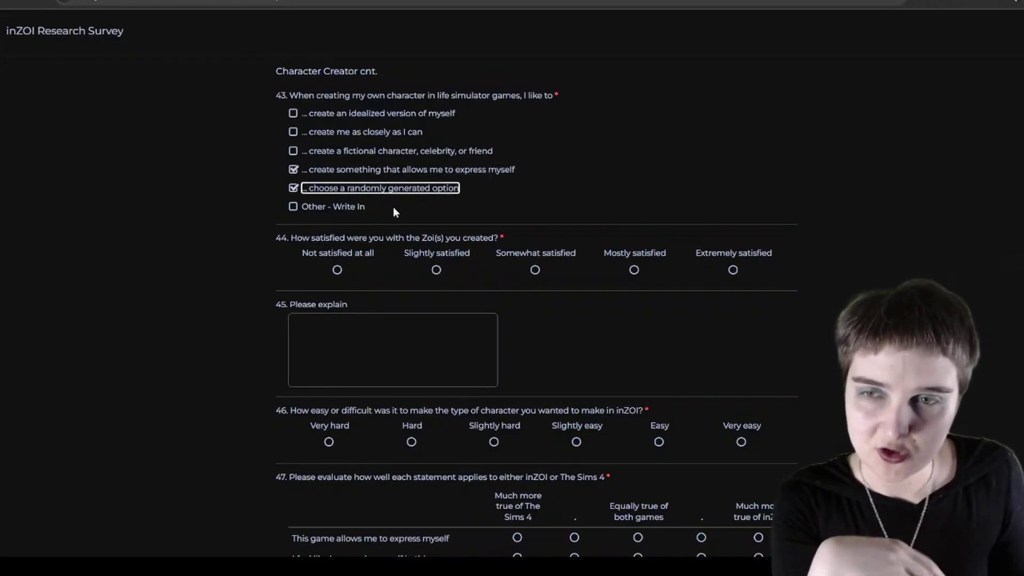
Step: Add creating a fictional character, celebrity, or friend to the question 43 choices and rate question 44 as Mostly satisfied
{"action": "left_click", "coordinate": [399, 152]}
{"action": "scroll", "coordinate": [487, 222], "scroll_direction": "down", "scroll_amount": 2}
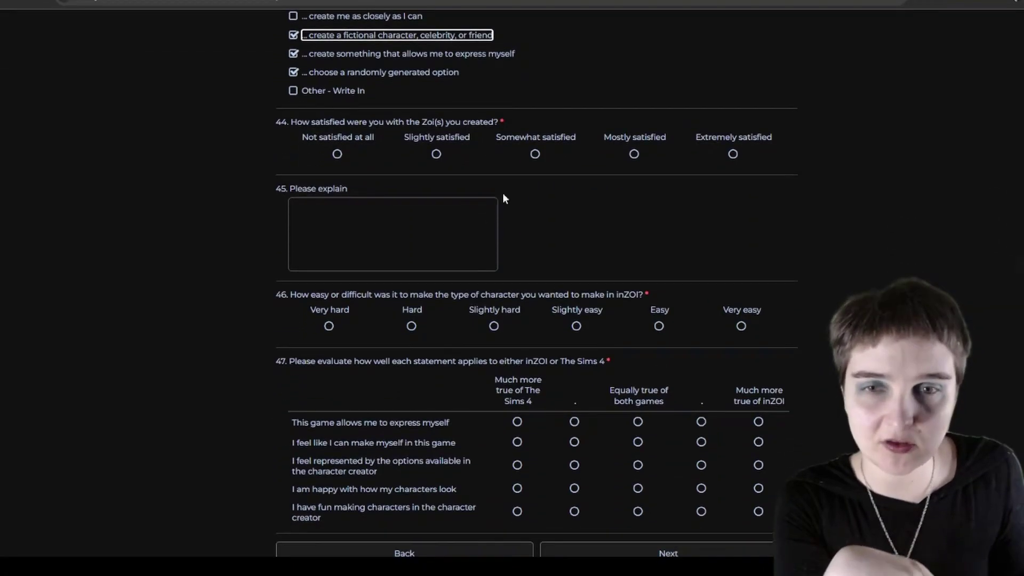
{"action": "scroll", "coordinate": [505, 198], "scroll_direction": "down", "scroll_amount": 1}
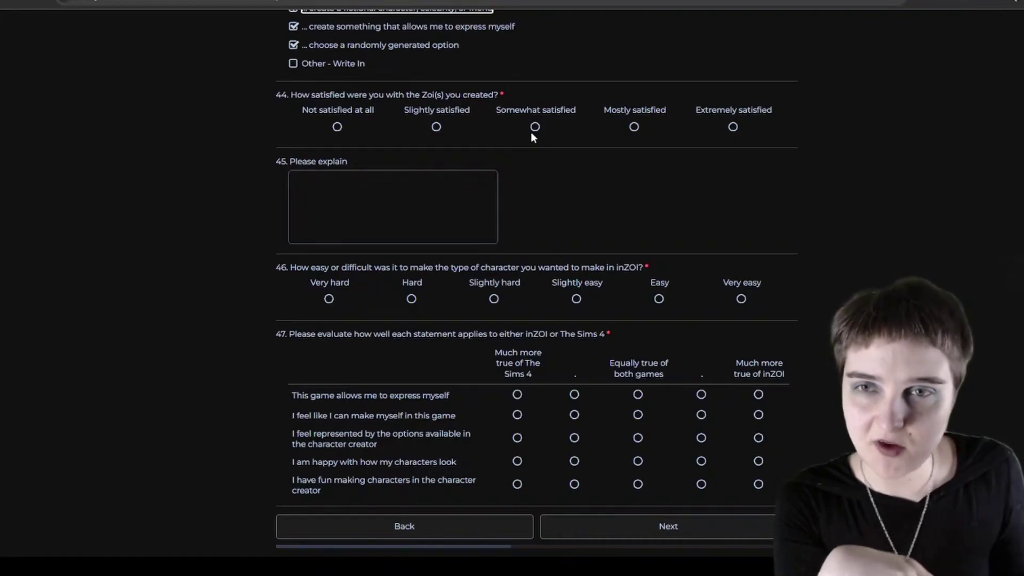
{"action": "left_click", "coordinate": [634, 127]}
{"action": "scroll", "coordinate": [596, 200], "scroll_direction": "down", "scroll_amount": 1}
Step: Begin the question 45 explanation with "The dip of the mouth turned quite weird after I messed with nose and mouth a lot"
{"action": "left_click", "coordinate": [464, 195]}
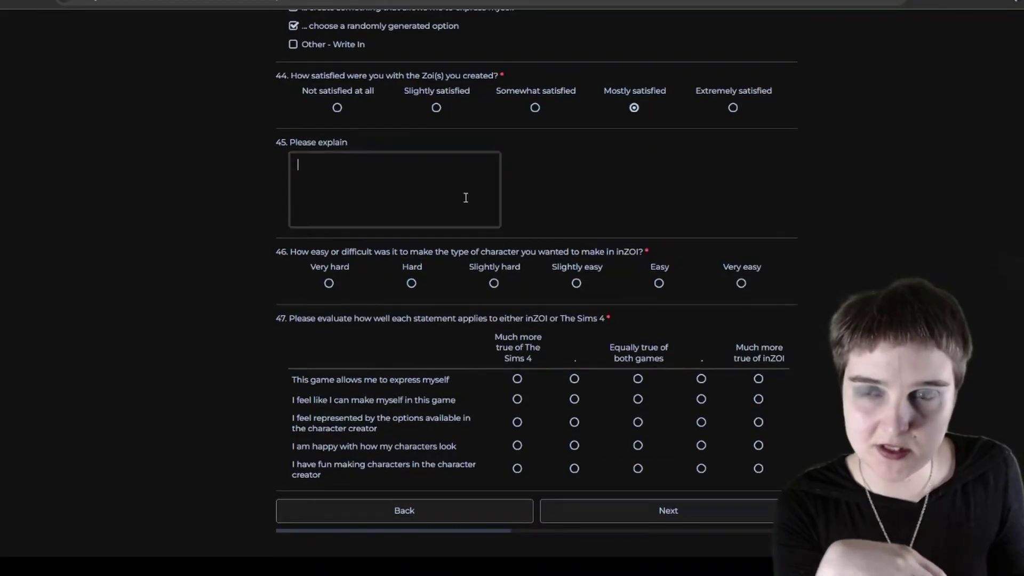
{"action": "type", "text": "Th"}
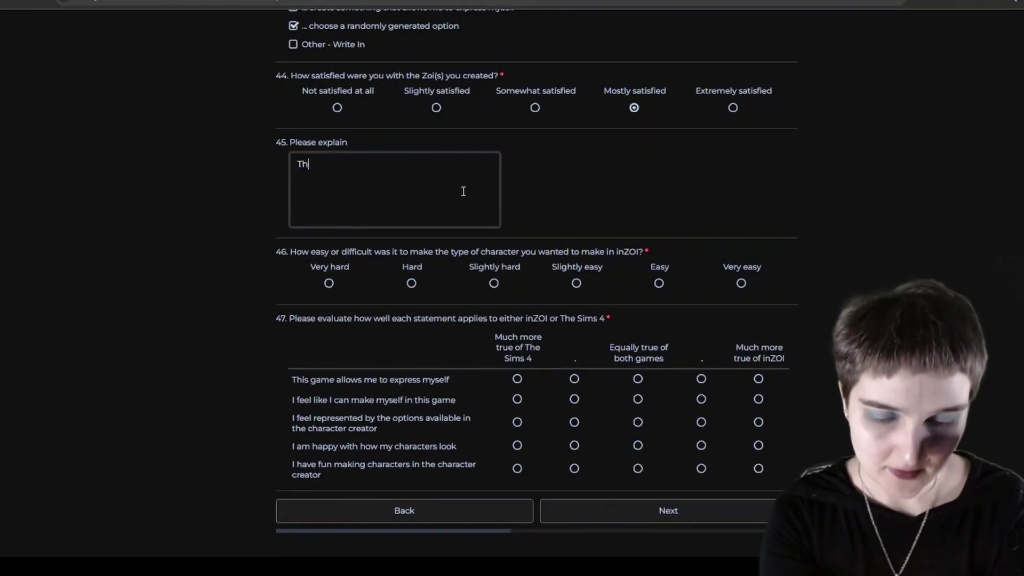
{"action": "type", "text": "e dip of the m"}
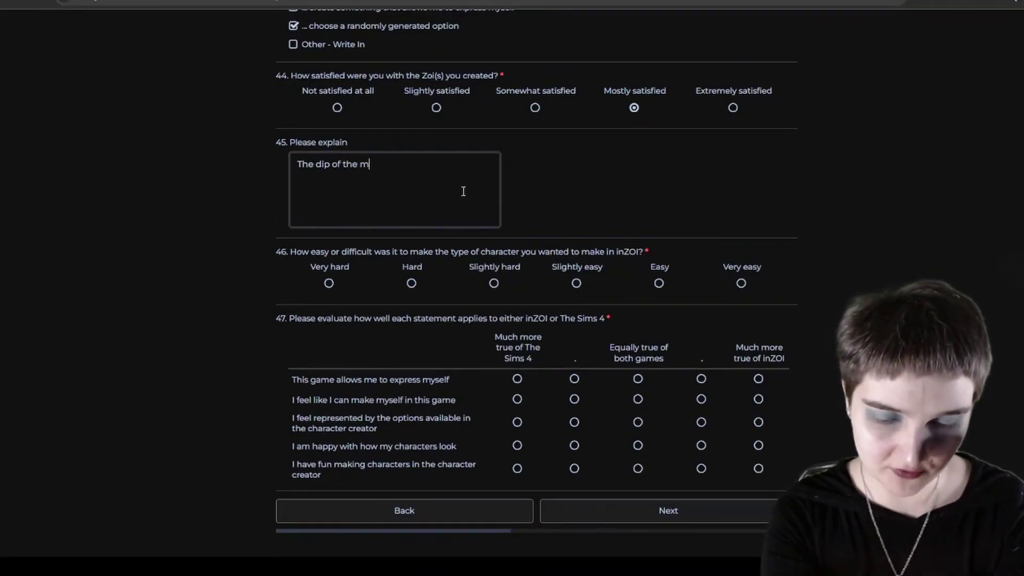
{"action": "type", "text": "outh turned qu"}
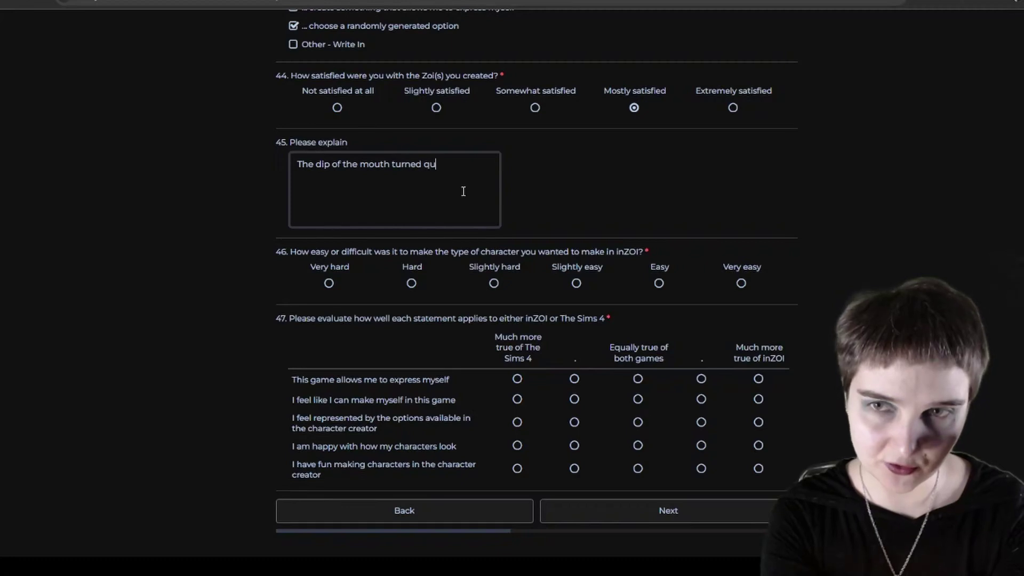
{"action": "type", "text": "ite"}
{"action": "key", "text": "BackSpace"}
{"action": "type", "text": "te weird "}
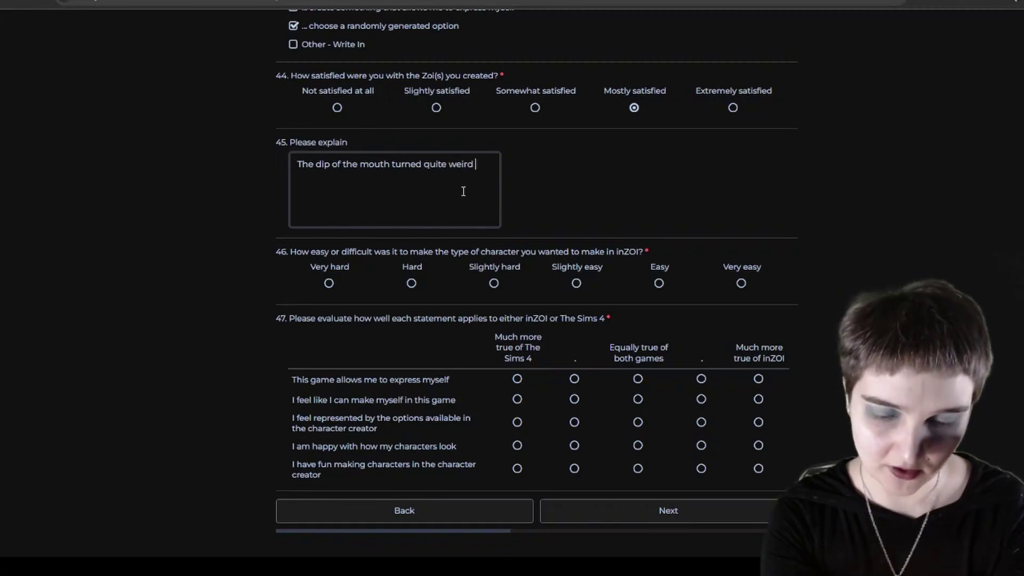
{"action": "type", "text": "after I mess"}
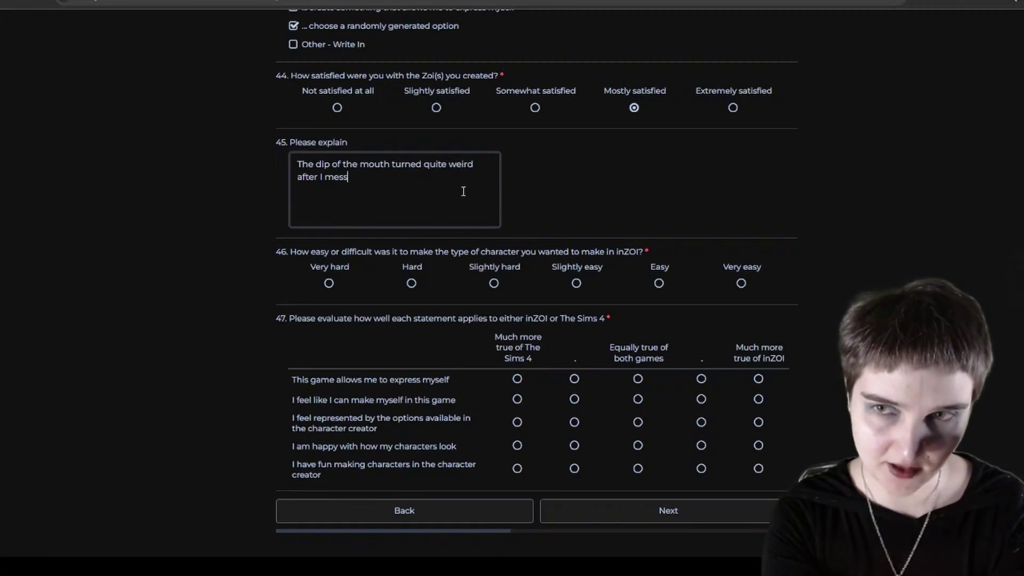
{"action": "type", "text": "ed with nose a"}
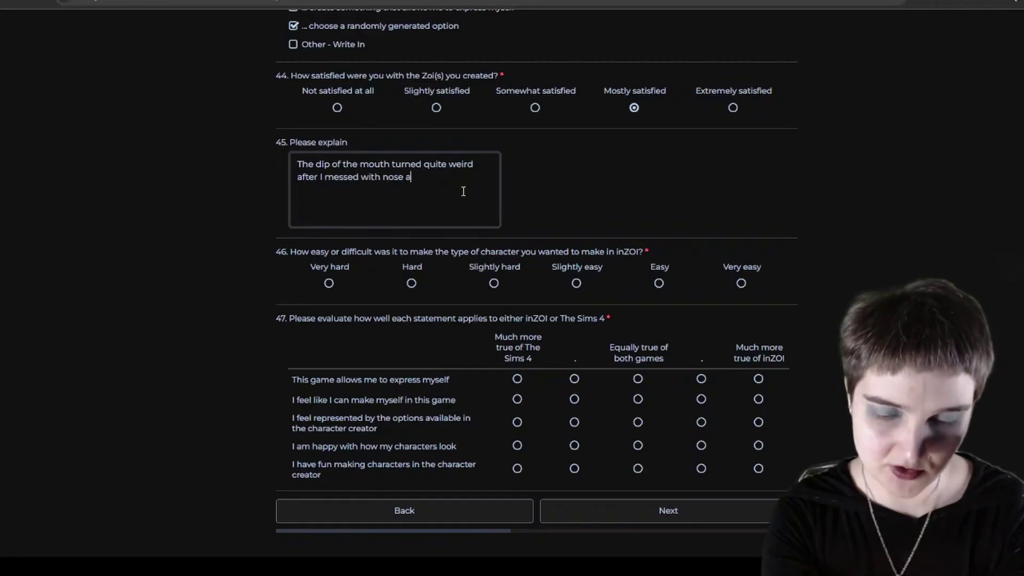
{"action": "type", "text": "nd mouth a l"}
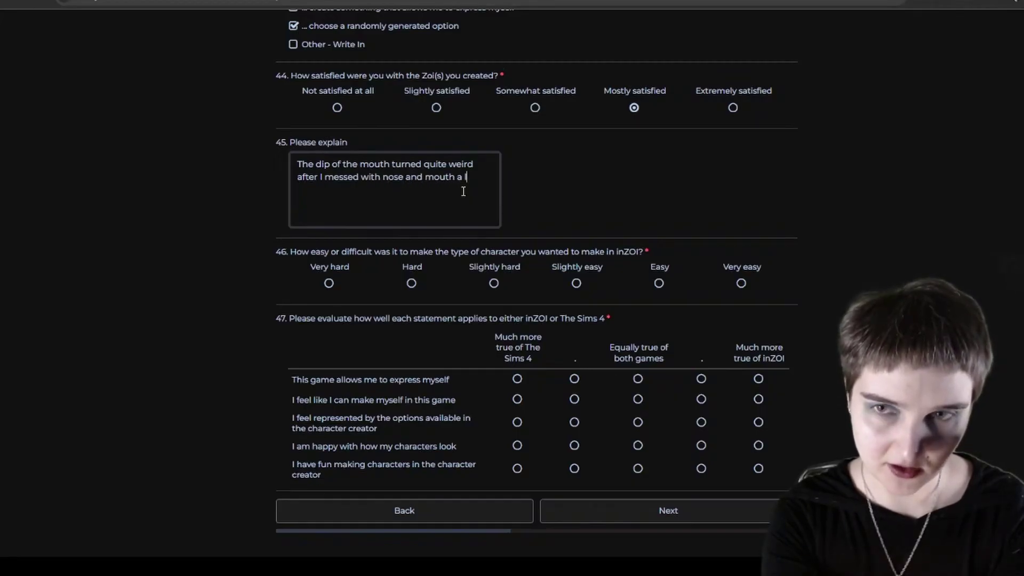
Step: Complete the question 45 explanation with "and I didn't quite know how to fix that, other than that, it's OK."
{"action": "type", "text": "ot and I didn't"}
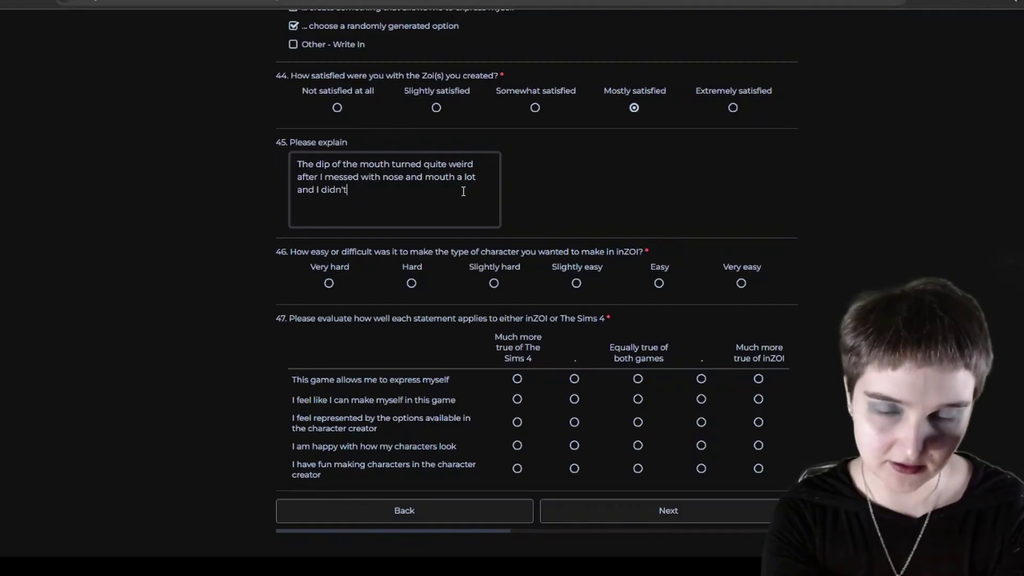
{"action": "type", "text": " quite know"}
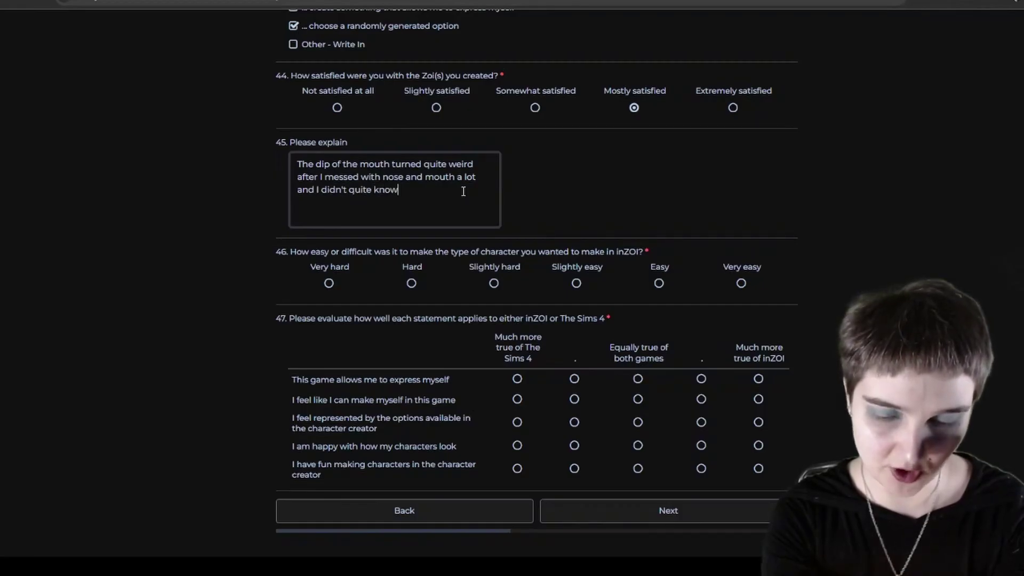
{"action": "type", "text": " now"}
{"action": "key", "text": "BackSpace"}
{"action": "key", "text": "BackSpace"}
{"action": "type", "text": "h"}
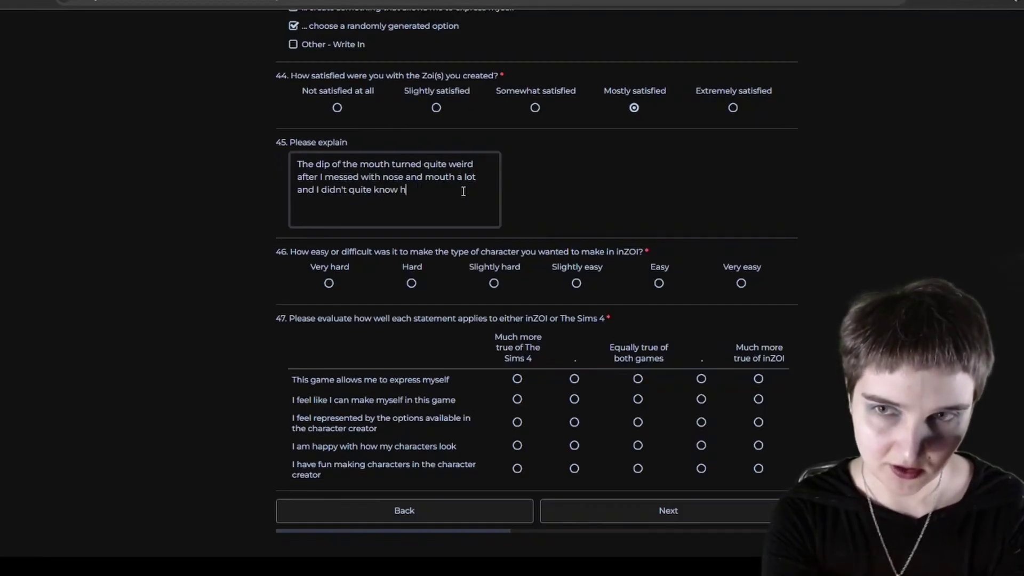
{"action": "type", "text": "ow to fix tha"}
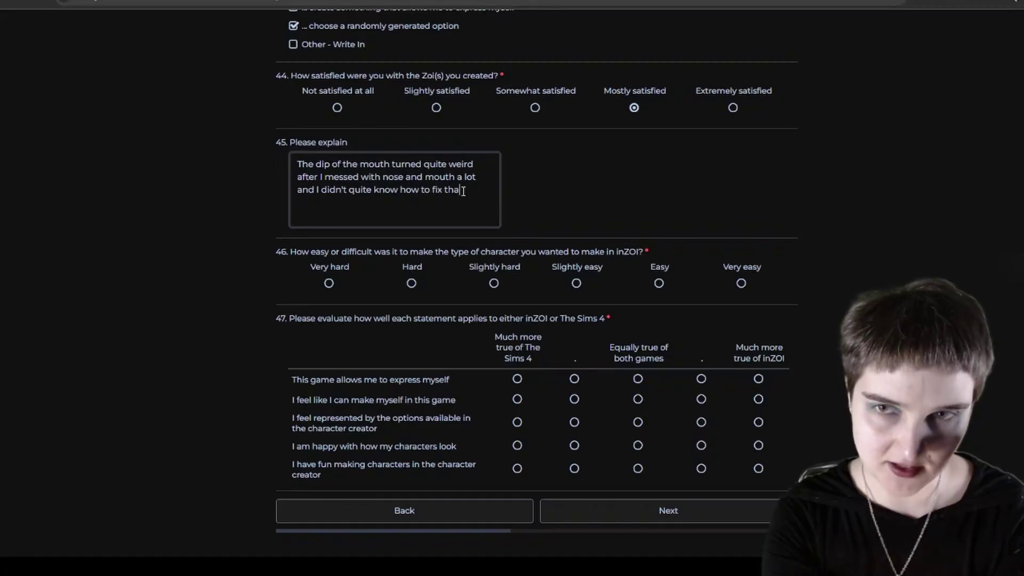
{"action": "type", "text": "t other tha"}
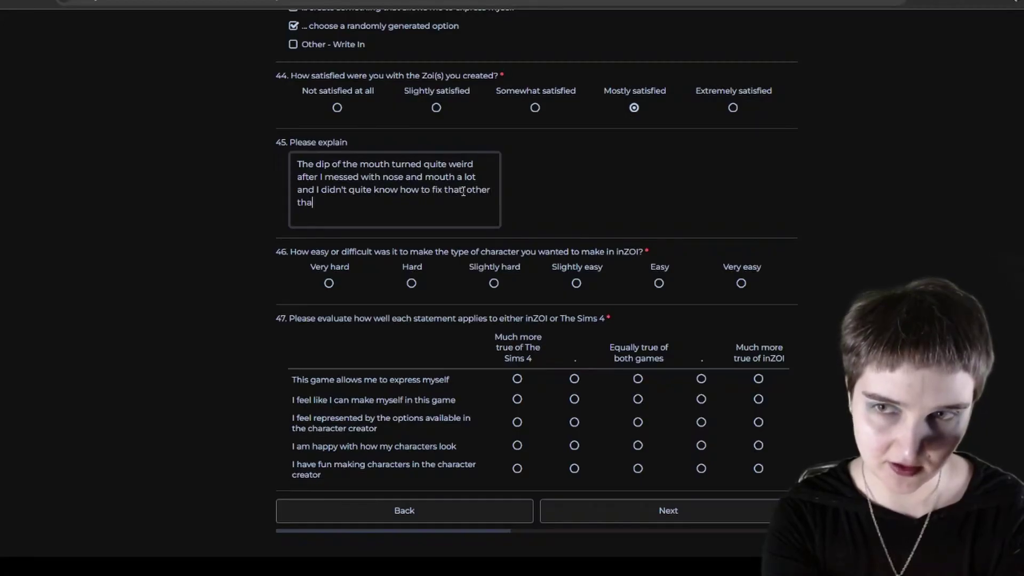
{"action": "type", "text": "n that, it's OK."}
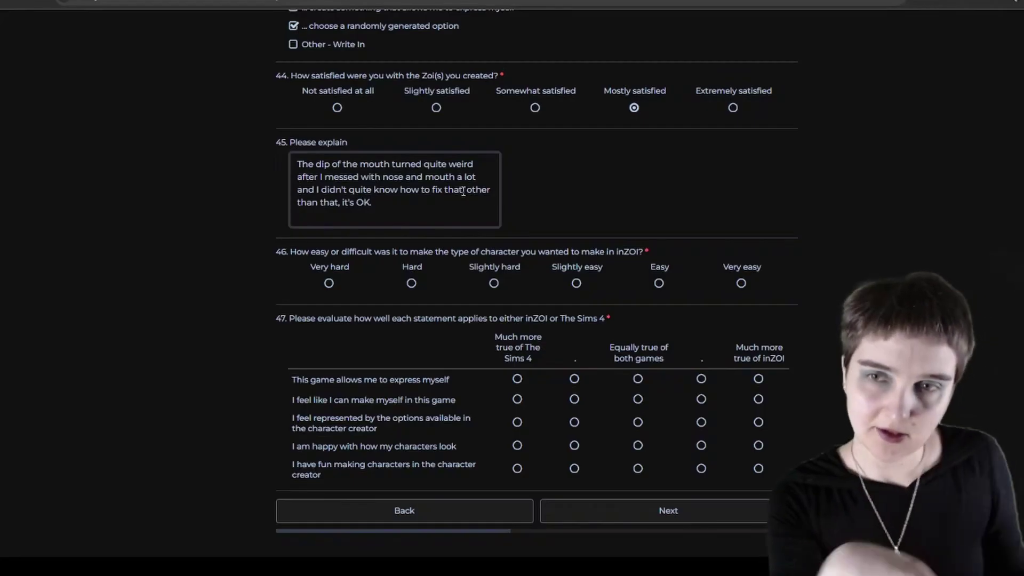
{"action": "left_click", "coordinate": [463, 190]}
{"action": "type", "text": ","}
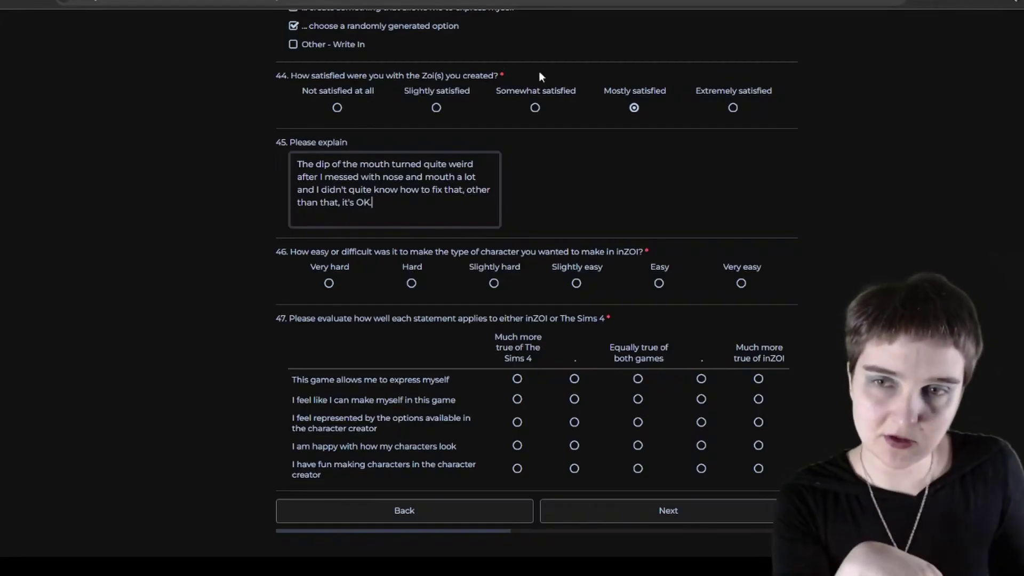
Step: Answer question 46 with Easy and question 47 with "Everything is draggable and adjustable. The colour wheel helps a lot."
{"action": "scroll", "coordinate": [640, 160], "scroll_direction": "down", "scroll_amount": 1}
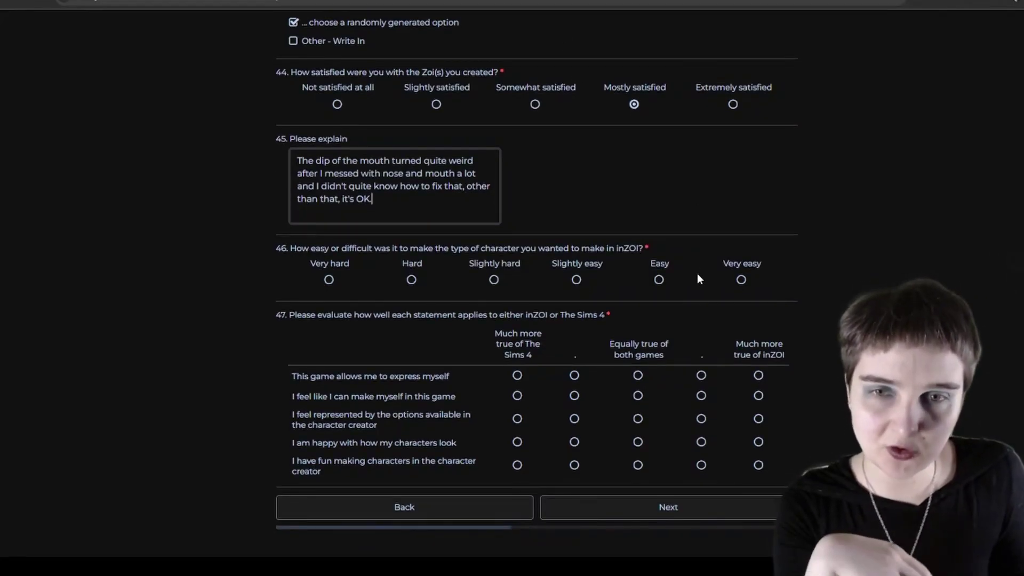
{"action": "left_click", "coordinate": [660, 279]}
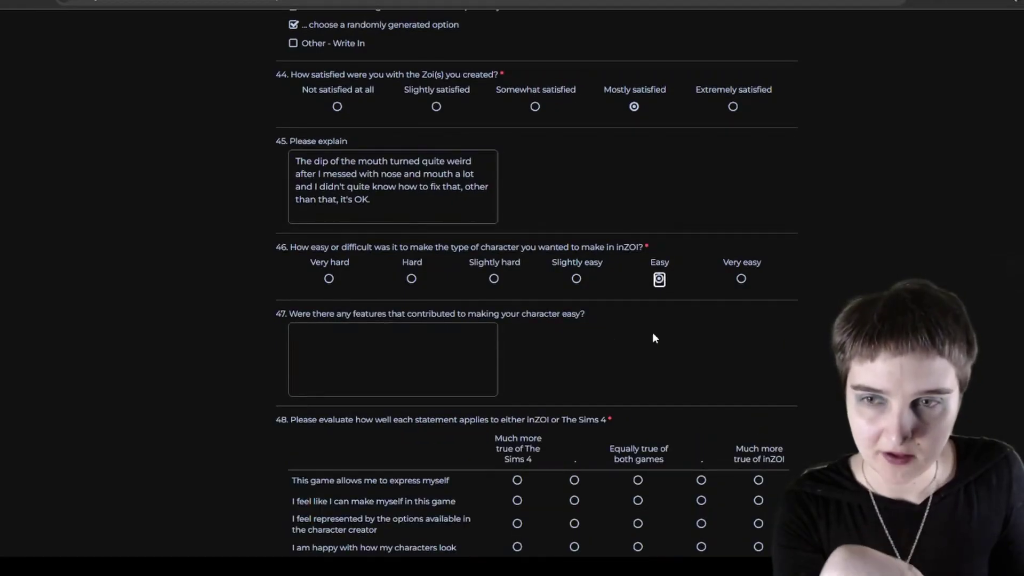
{"action": "scroll", "coordinate": [653, 334], "scroll_direction": "down", "scroll_amount": 1}
{"action": "scroll", "coordinate": [654, 338], "scroll_direction": "down", "scroll_amount": 2}
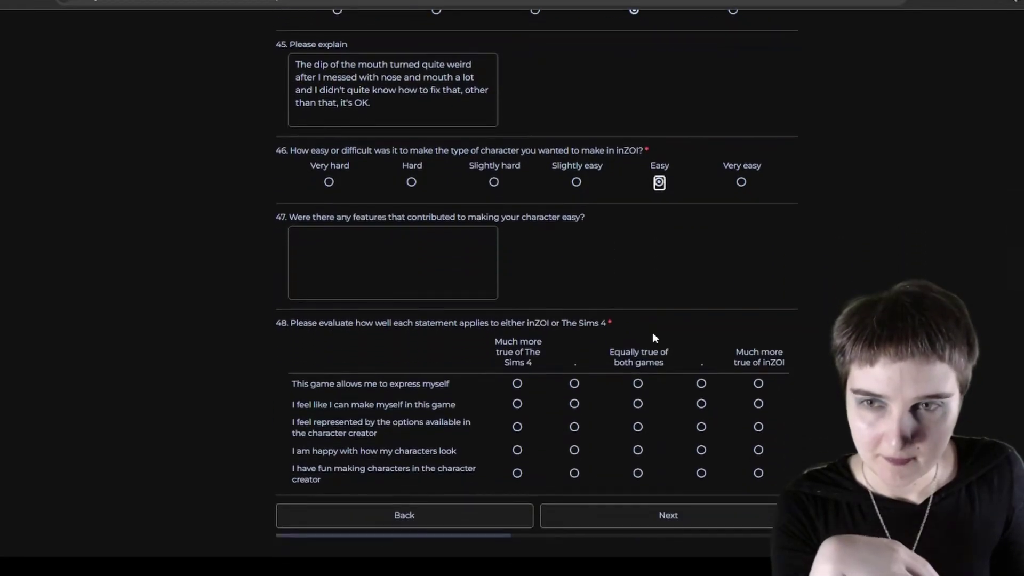
{"action": "left_click", "coordinate": [442, 281]}
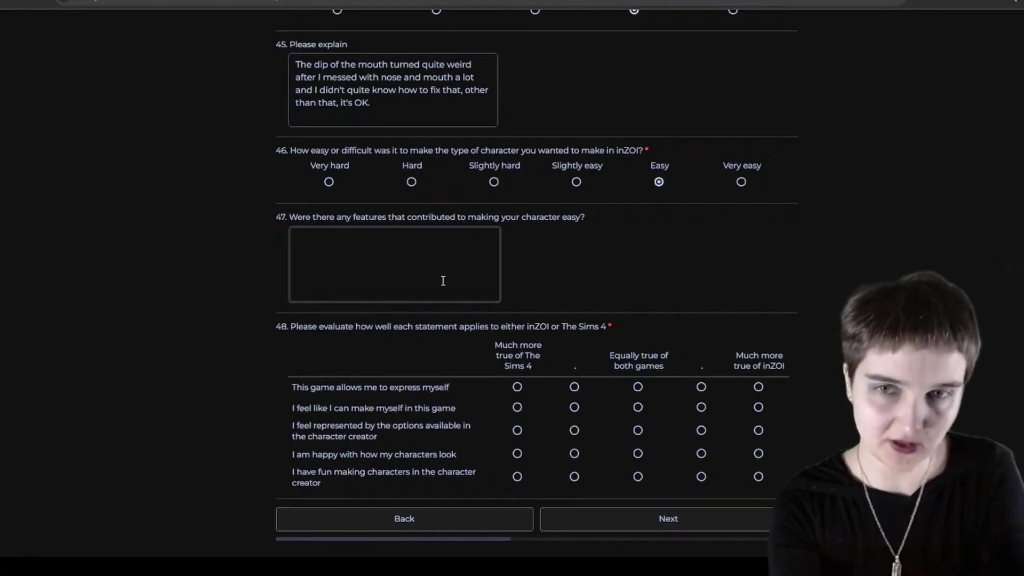
{"action": "type", "text": "E"}
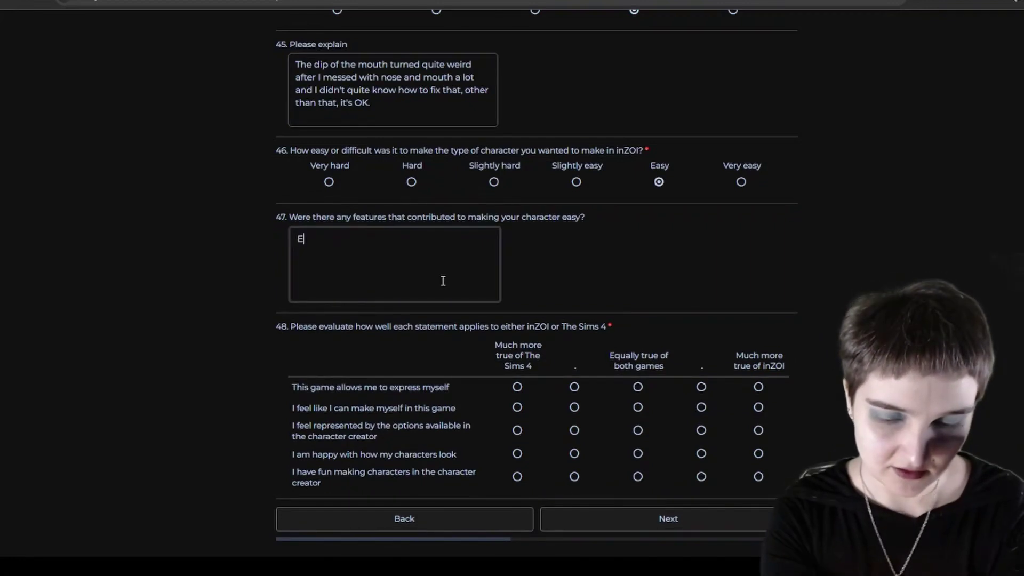
{"action": "type", "text": "verything is "}
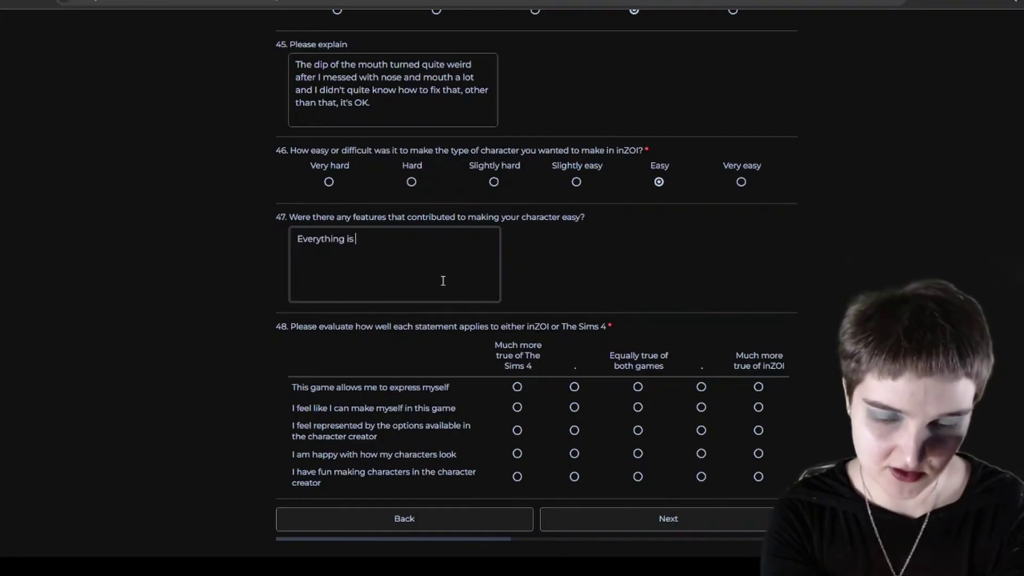
{"action": "type", "text": "draggable and"}
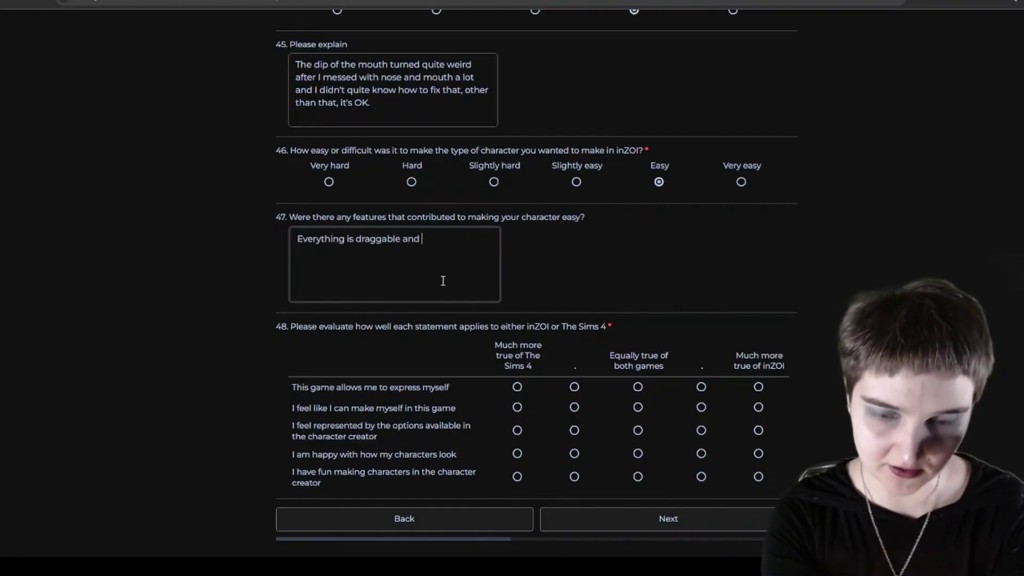
{"action": "type", "text": "e. T"}
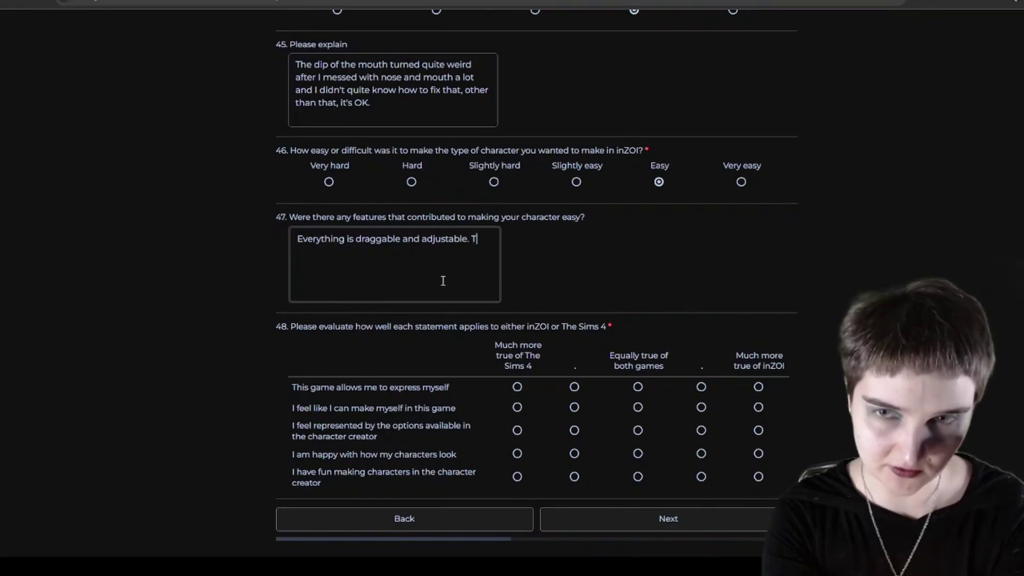
{"action": "type", "text": "he colour wheel"}
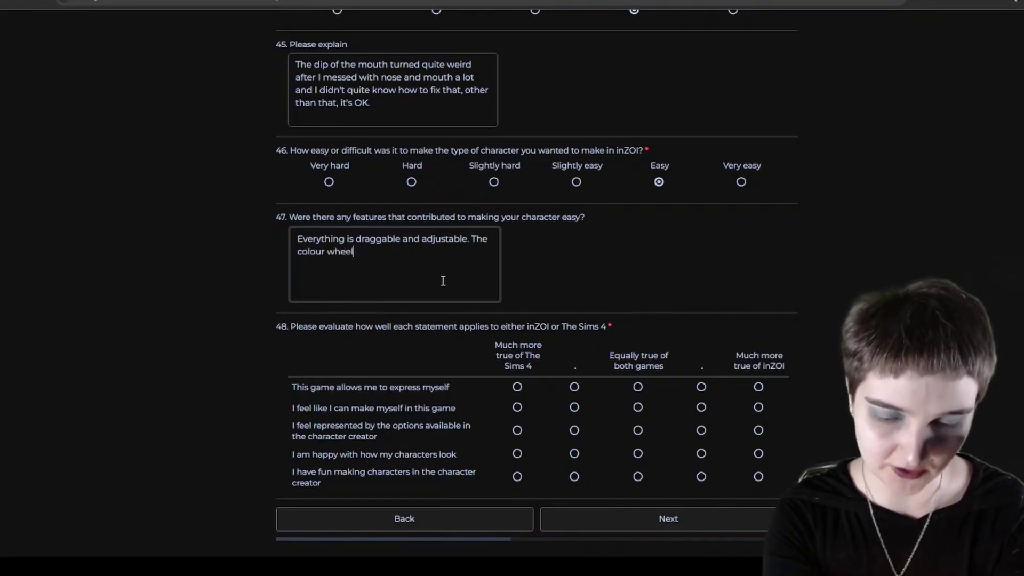
{"action": "type", "text": " helps a lot."}
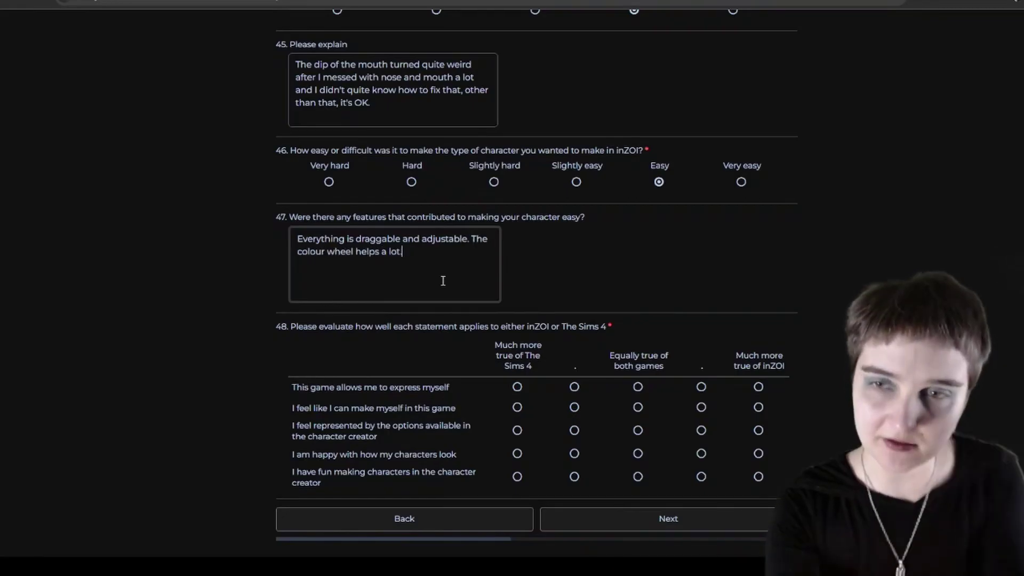
Step: In question 48, rate self-expression and representation one step toward inZOI, and the other three statements Equally true of both games
{"action": "scroll", "coordinate": [442, 281], "scroll_direction": "down", "scroll_amount": 1}
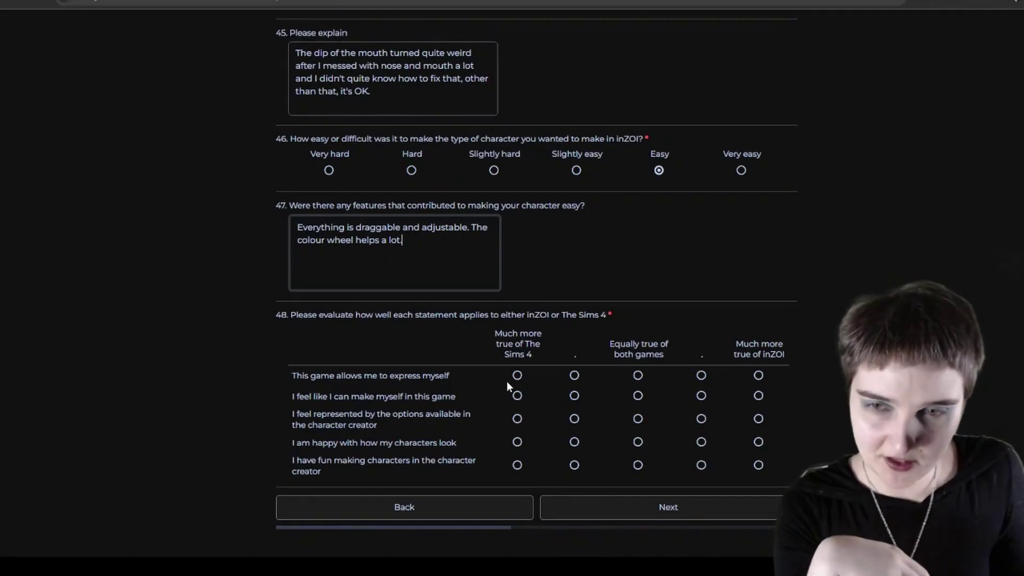
{"action": "left_click", "coordinate": [702, 376]}
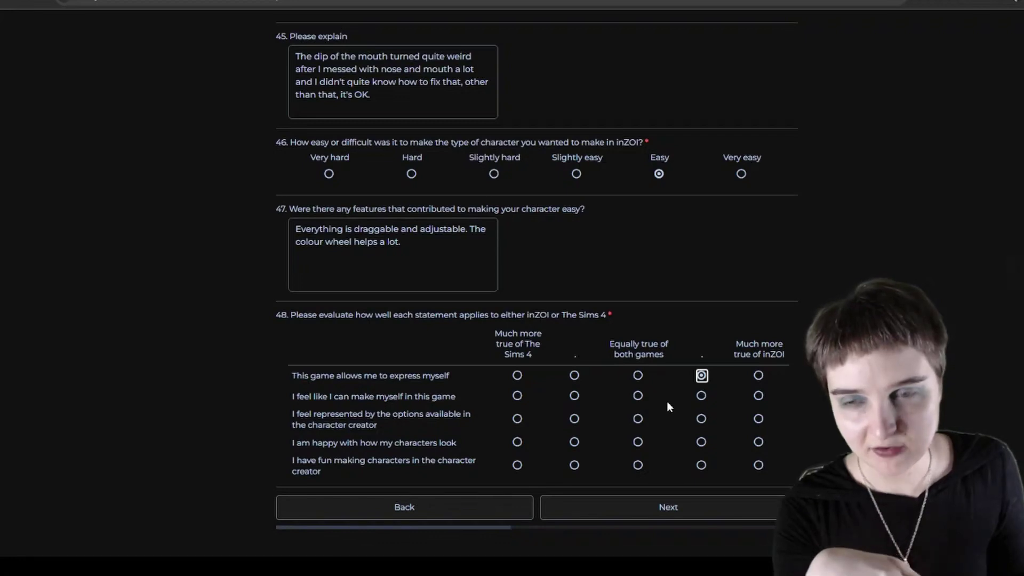
{"action": "left_click", "coordinate": [635, 396]}
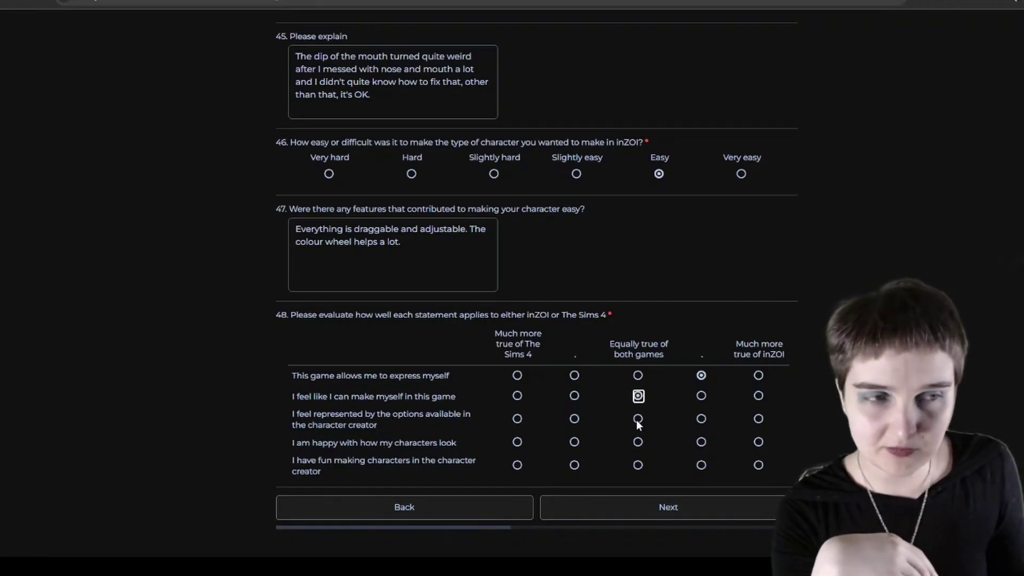
{"action": "left_click", "coordinate": [700, 420]}
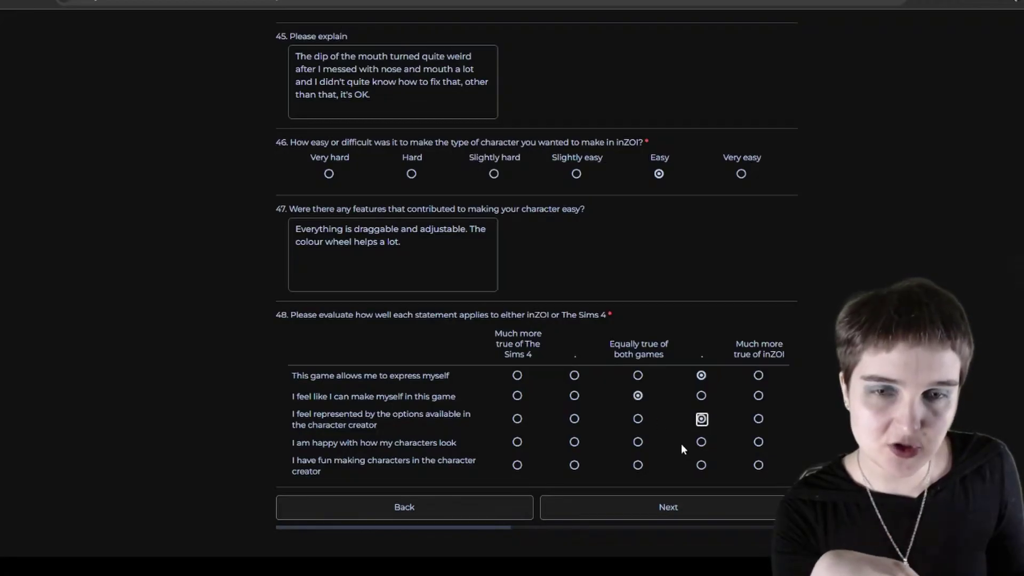
{"action": "left_click", "coordinate": [637, 443]}
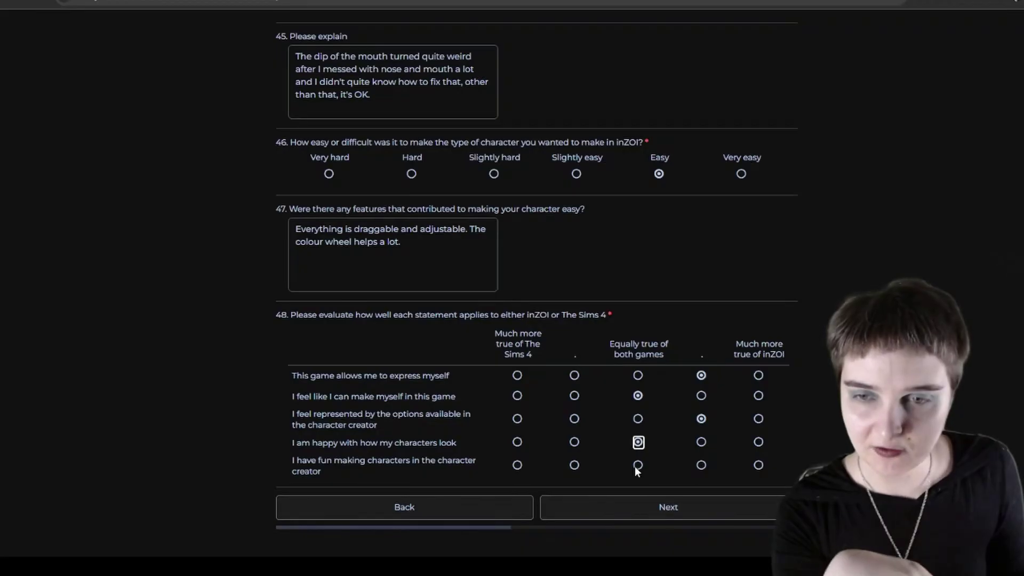
{"action": "left_click", "coordinate": [637, 465]}
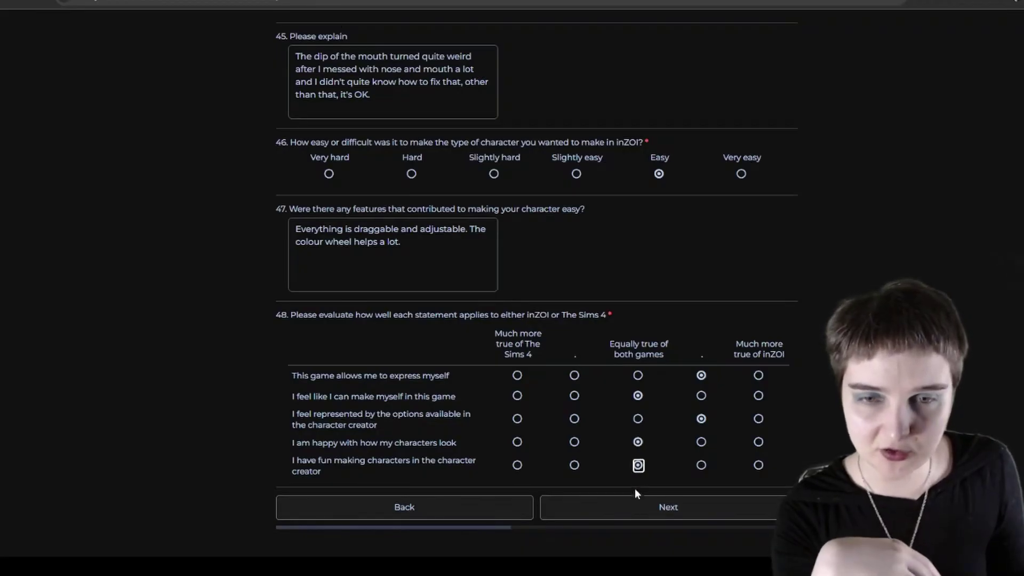
Step: Go to the next survey page and answer No to question 49 about experiencing gameplay with a car
{"action": "left_click", "coordinate": [633, 511]}
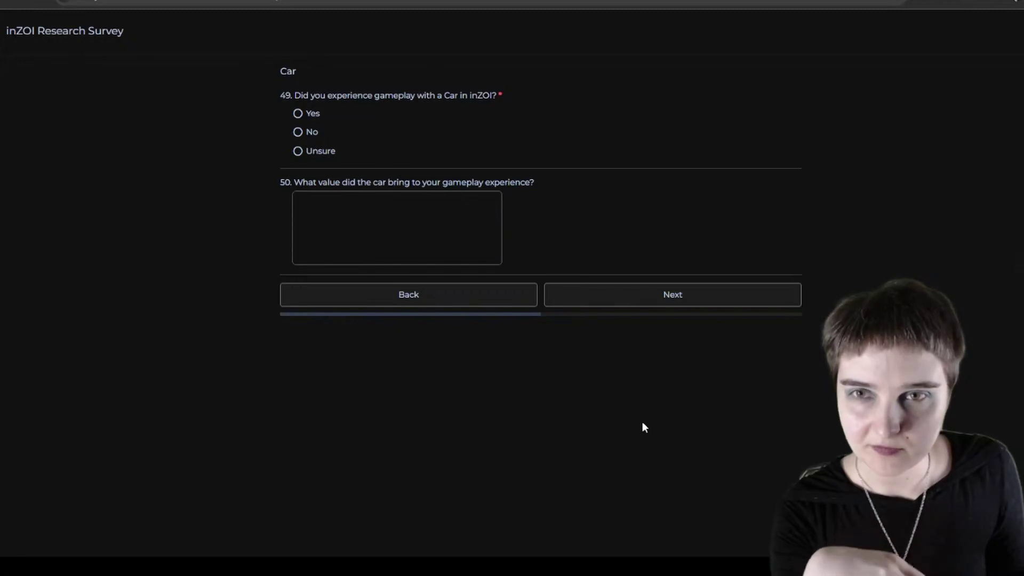
{"action": "left_click", "coordinate": [306, 132]}
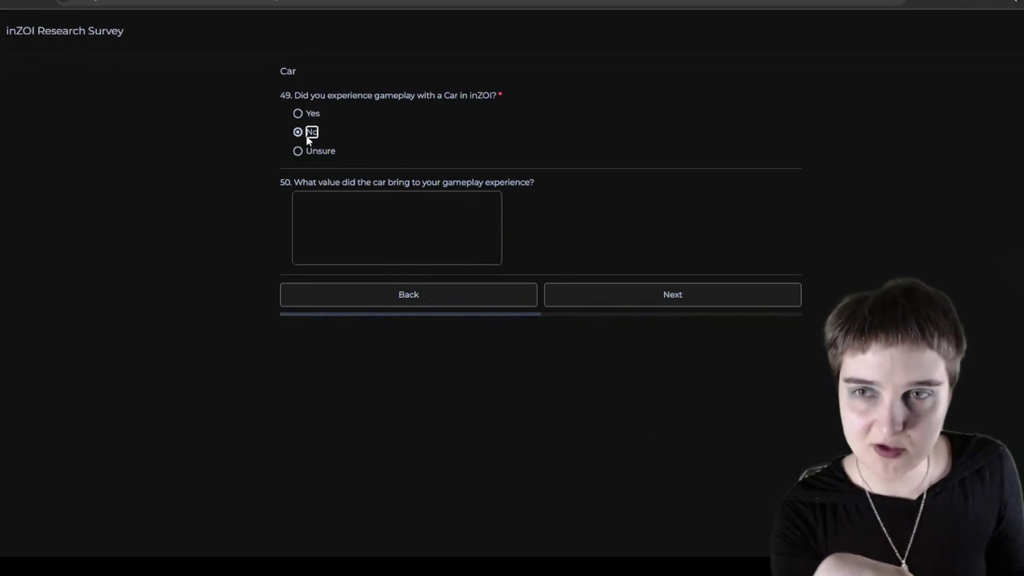
Step: Begin the question 50 answer with "I like having the option, considering that cars exist, but"
{"action": "left_click", "coordinate": [386, 217]}
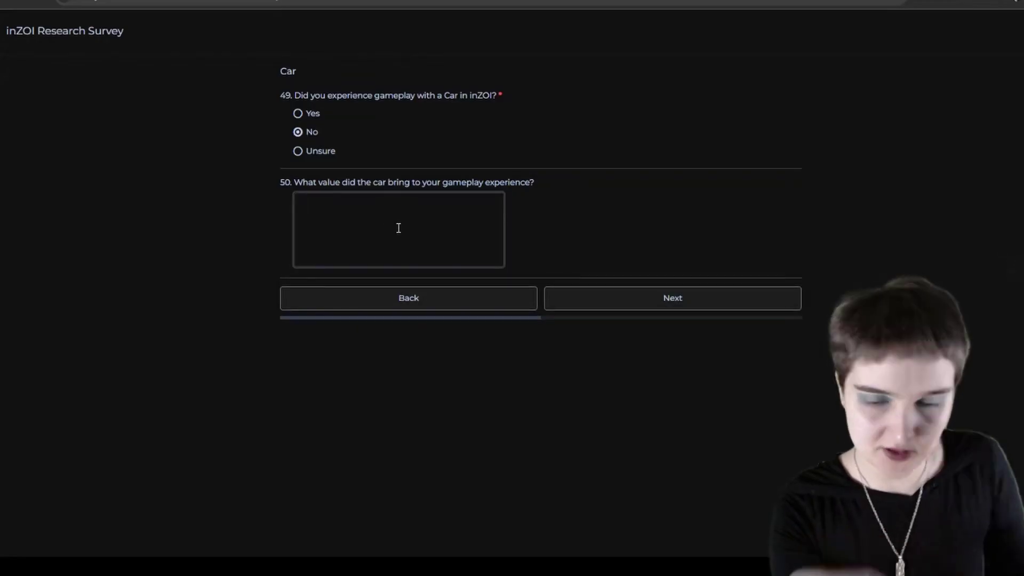
{"action": "type", "text": "I like h"}
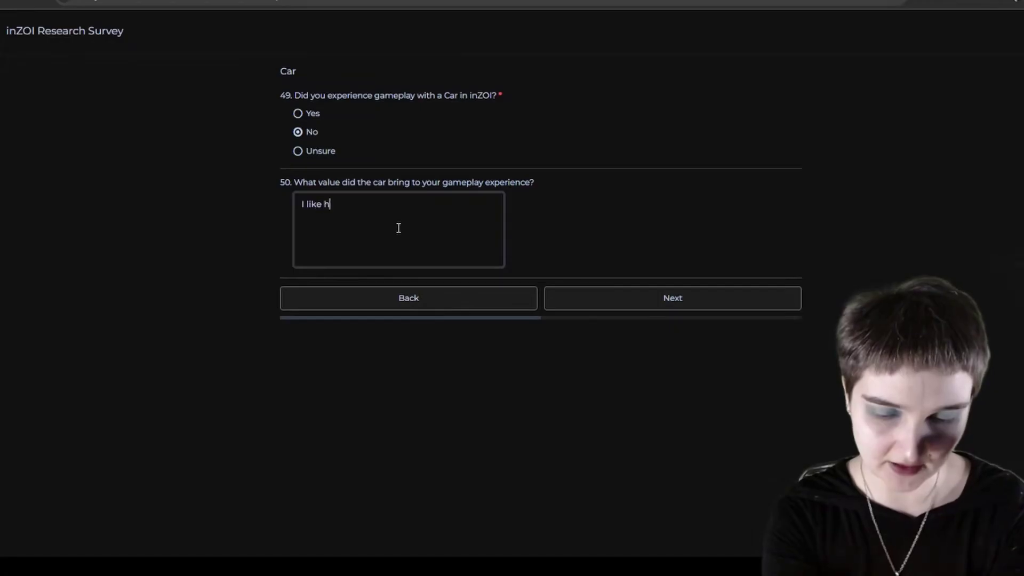
{"action": "type", "text": "aving the option"}
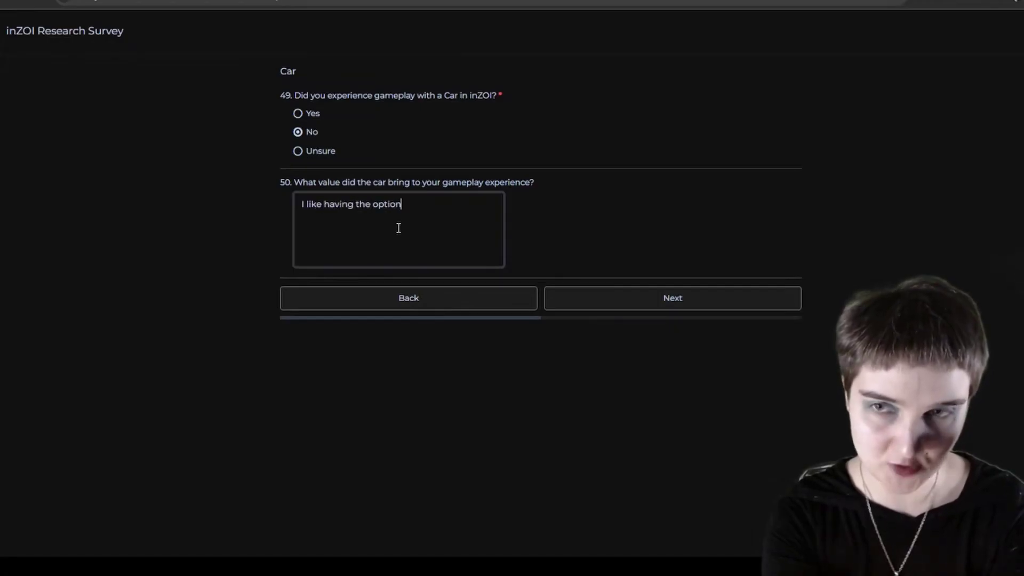
{"action": "type", "text": ", consider"}
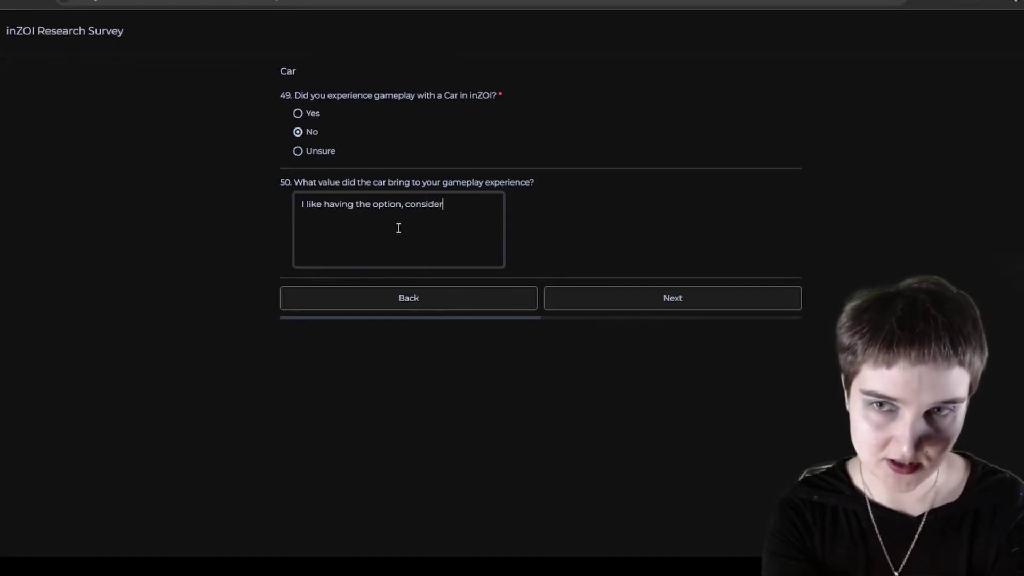
{"action": "type", "text": "ing that cars "}
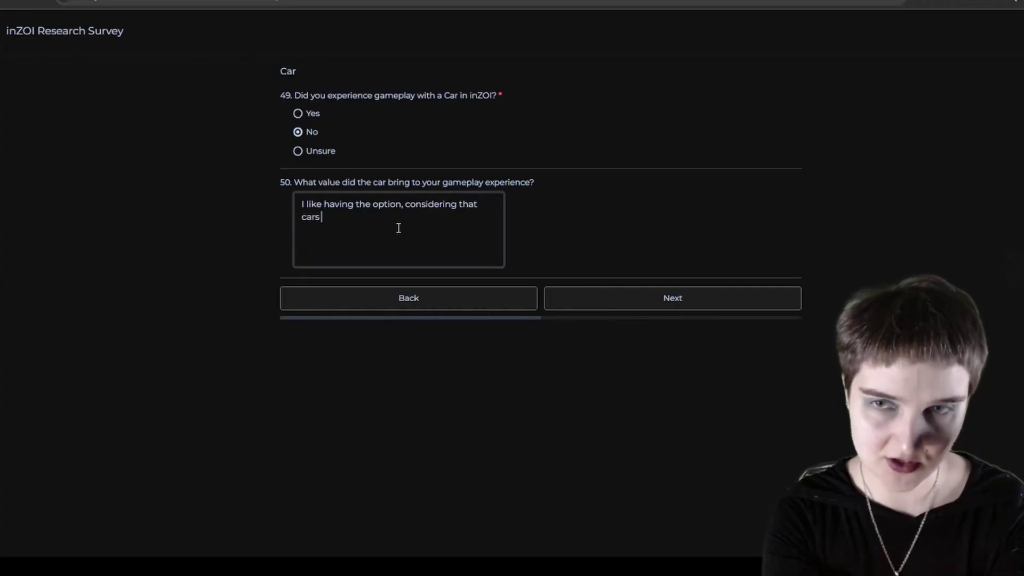
{"action": "type", "text": "exist, but"}
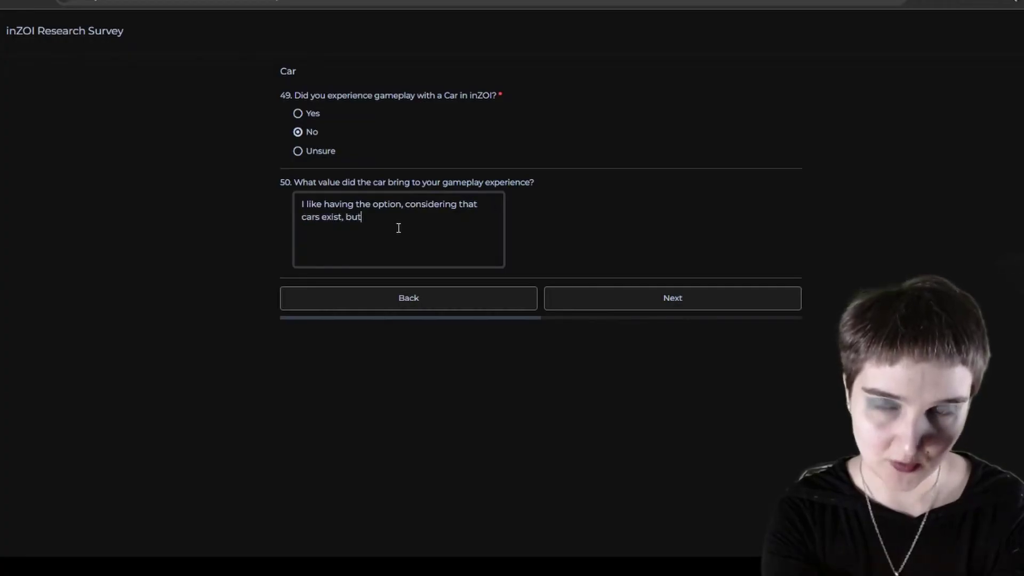
Step: Continue the question 50 answer with "I like playing in small commutable towns by foot,"
{"action": "type", "text": " I like playing in "}
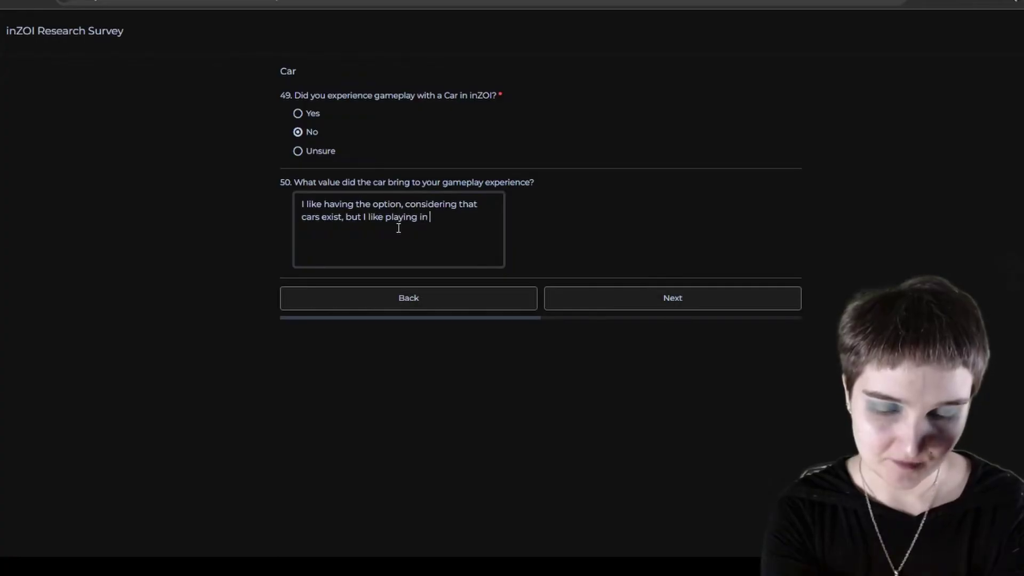
{"action": "type", "text": "sm"}
{"action": "key", "text": "BackSpace"}
{"action": "key", "text": "BackSpace"}
{"action": "key", "text": "BackSpace"}
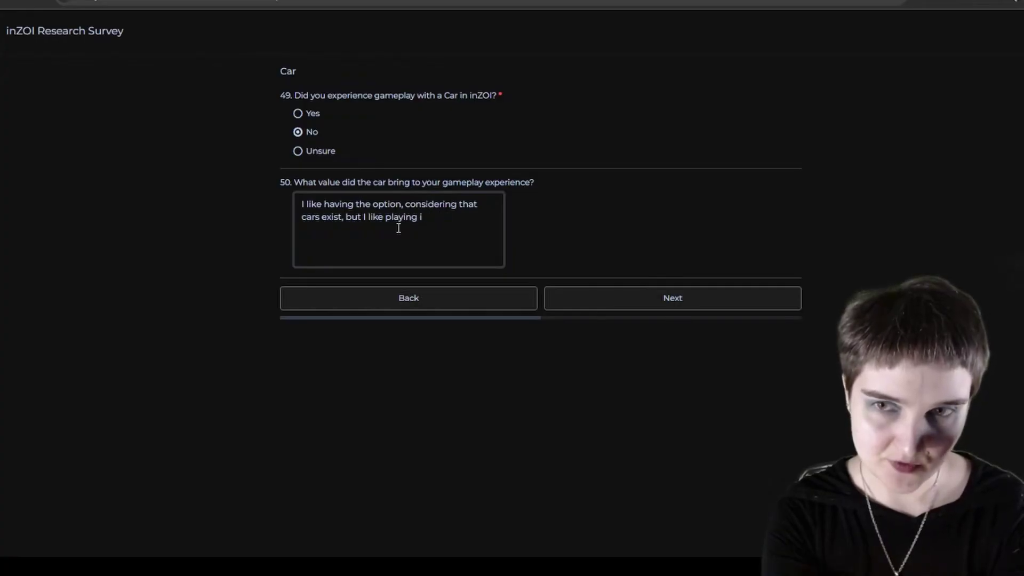
{"action": "type", "text": "n small co"}
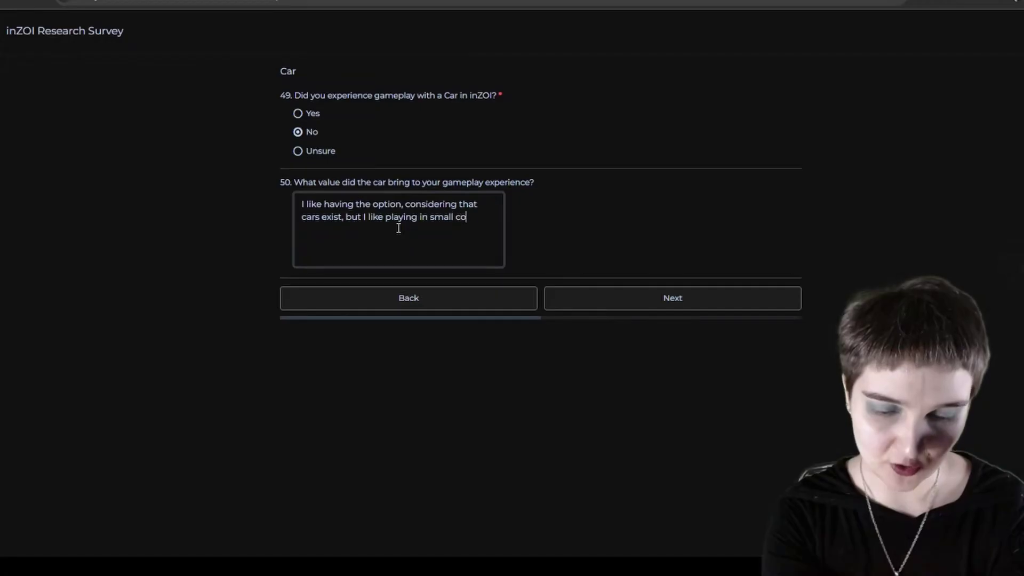
{"action": "type", "text": "mmutable"}
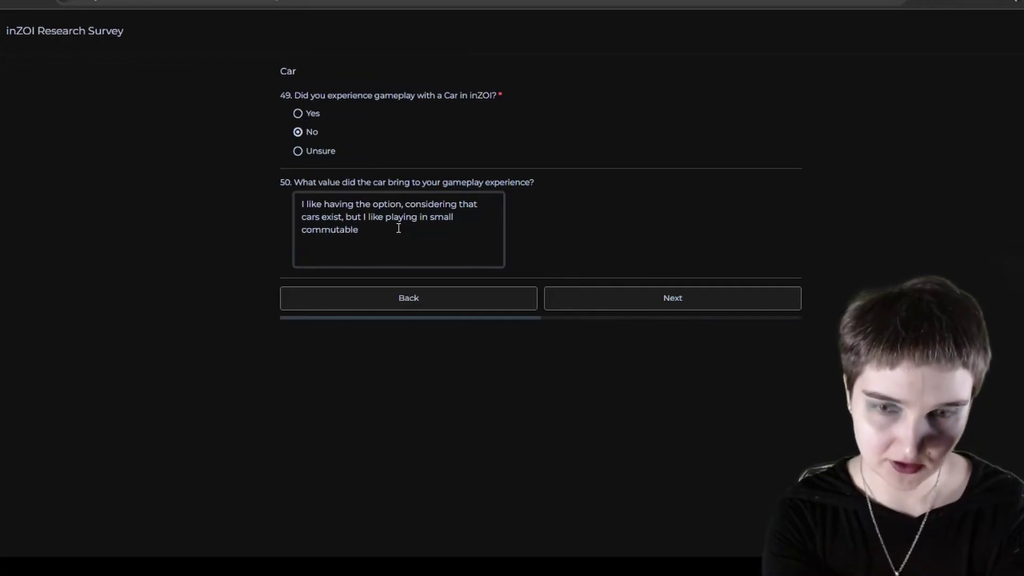
{"action": "type", "text": " towns by"}
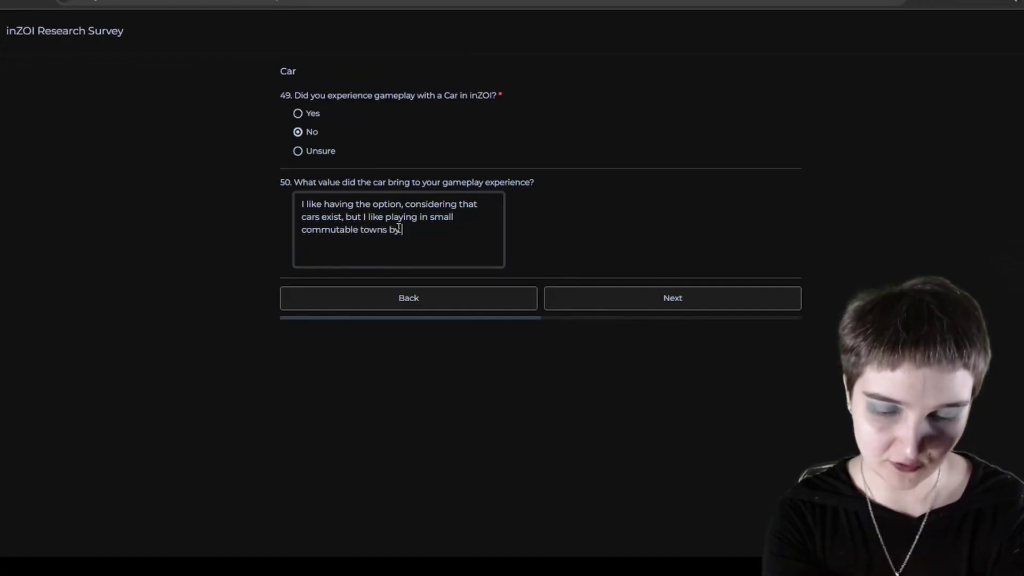
{"action": "type", "text": " foot, pl"}
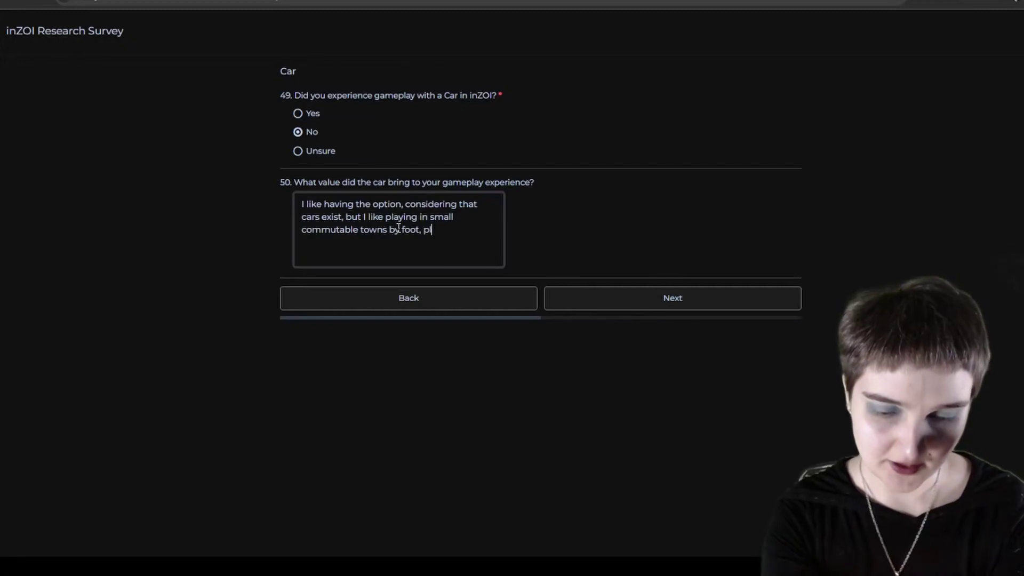
Step: Extend the question 50 answer with "plus having public transport is realistic."
{"action": "type", "text": "us having publicx"}
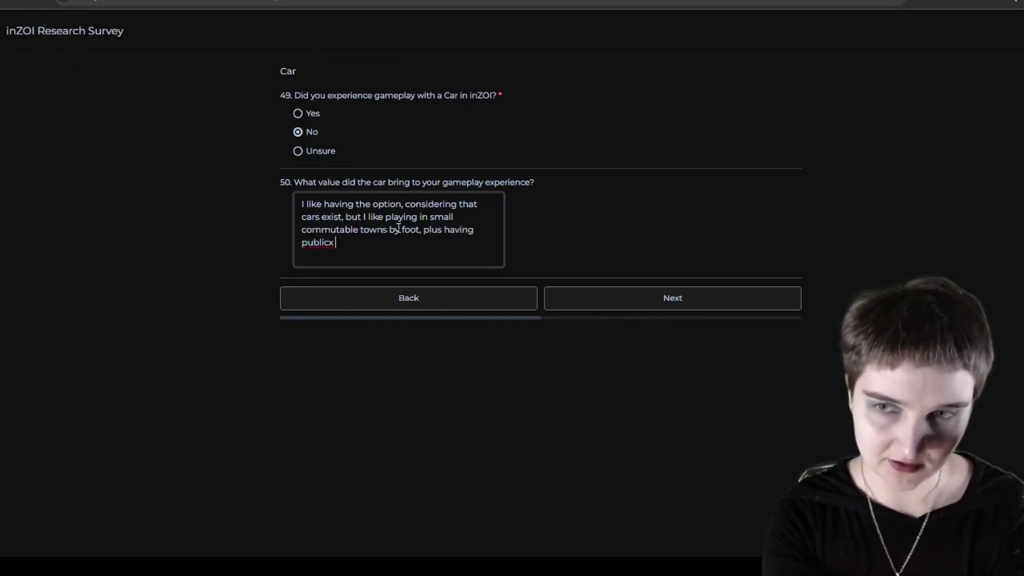
{"action": "key", "text": "BackSpace"}
{"action": "type", "text": "t"}
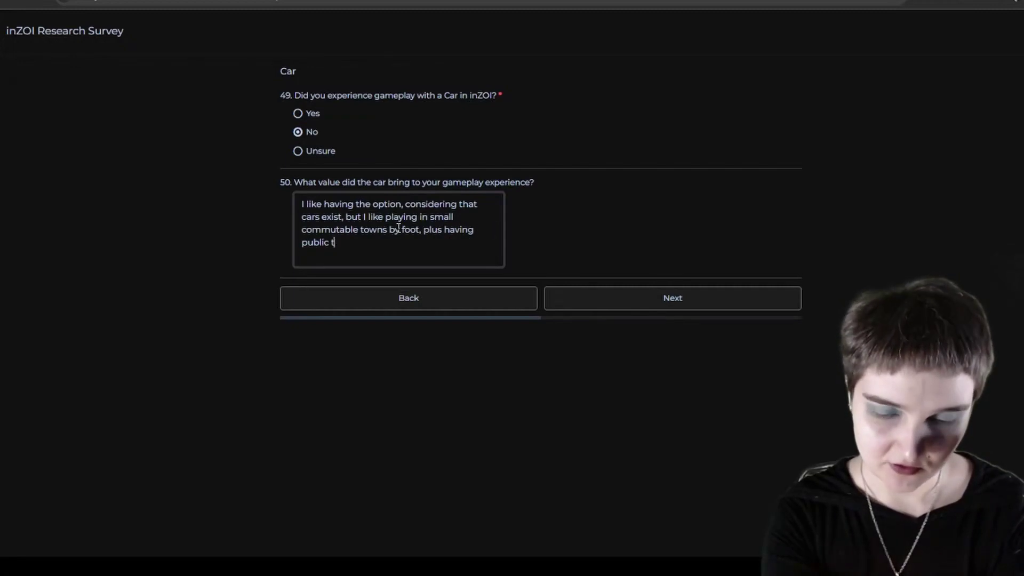
{"action": "type", "text": "ransport is r"}
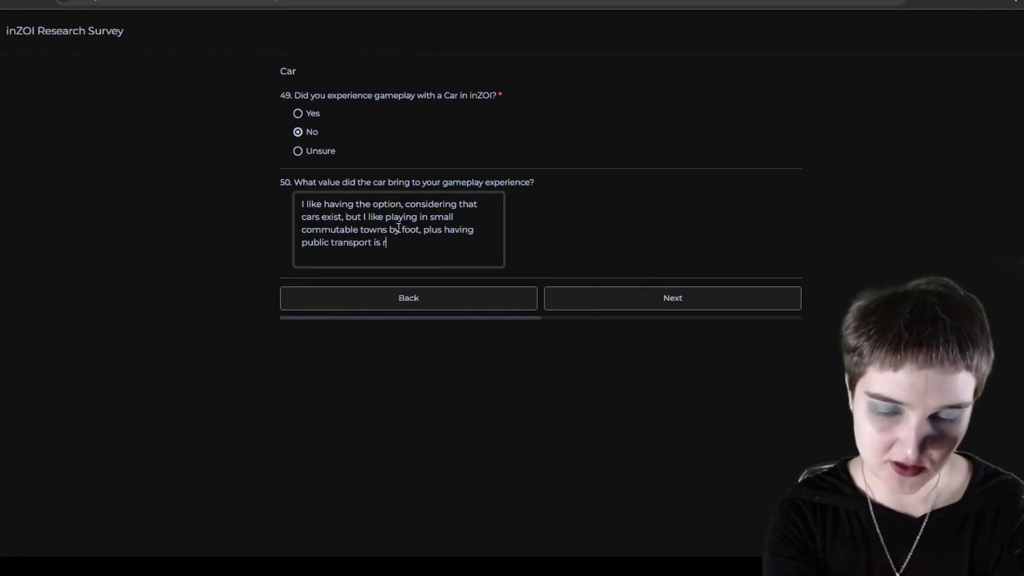
{"action": "type", "text": "eallstic. I don"}
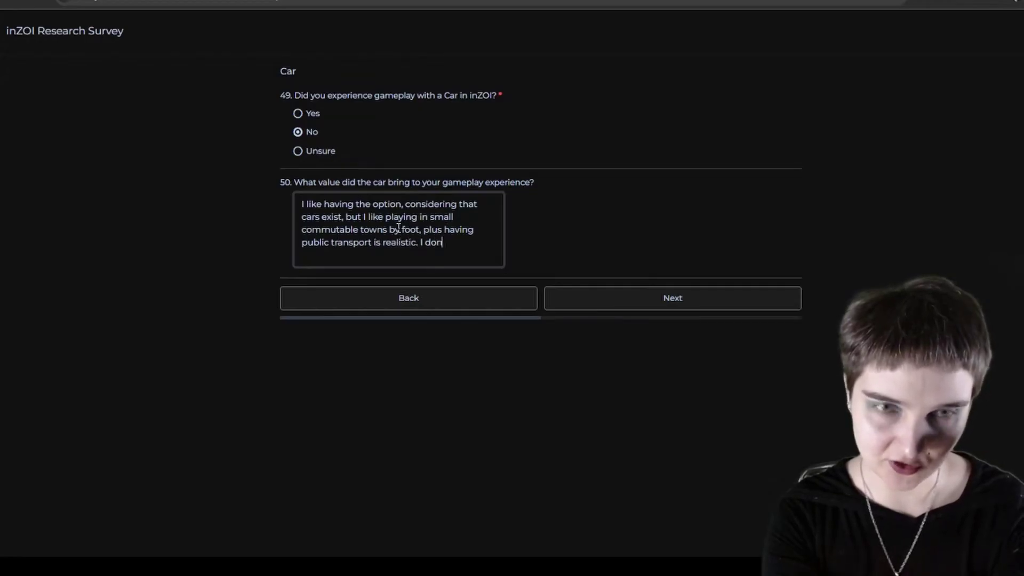
Step: Add "I don't drive a car in real life either. So I would like the option." to the question 50 answer
{"action": "type", "text": "'t drive a car"}
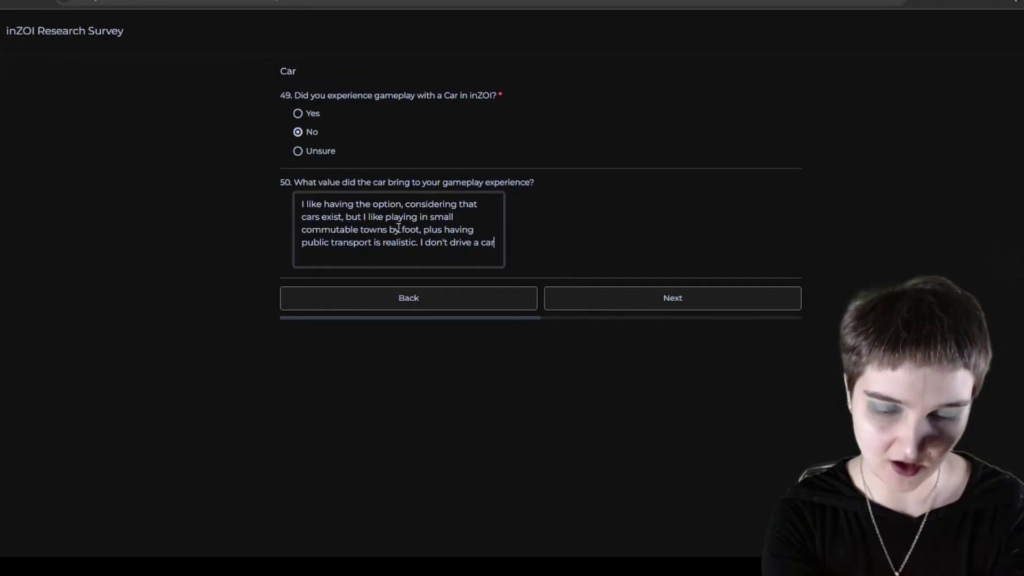
{"action": "type", "text": " in real life ei"}
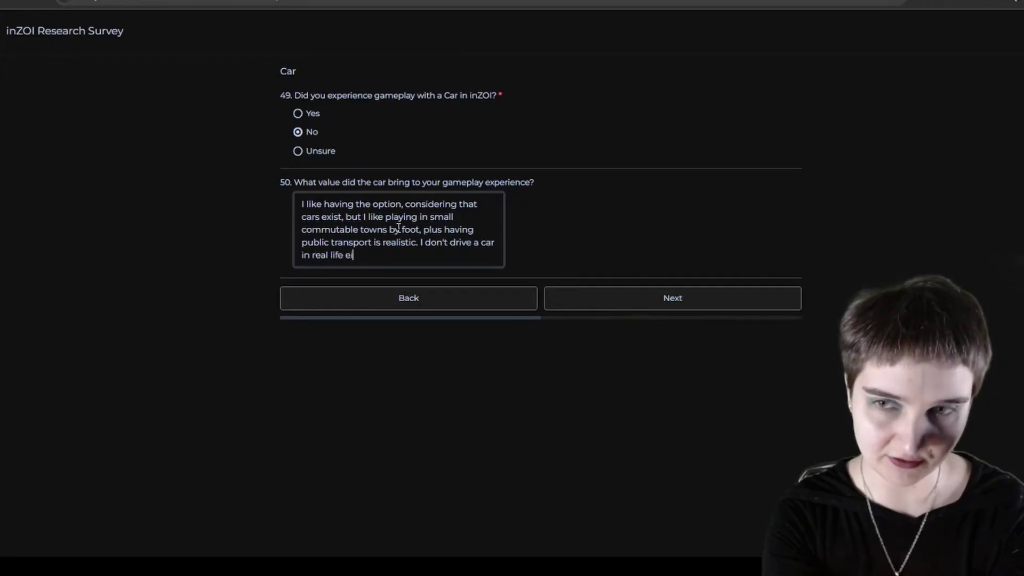
{"action": "type", "text": "ther. So I wo"}
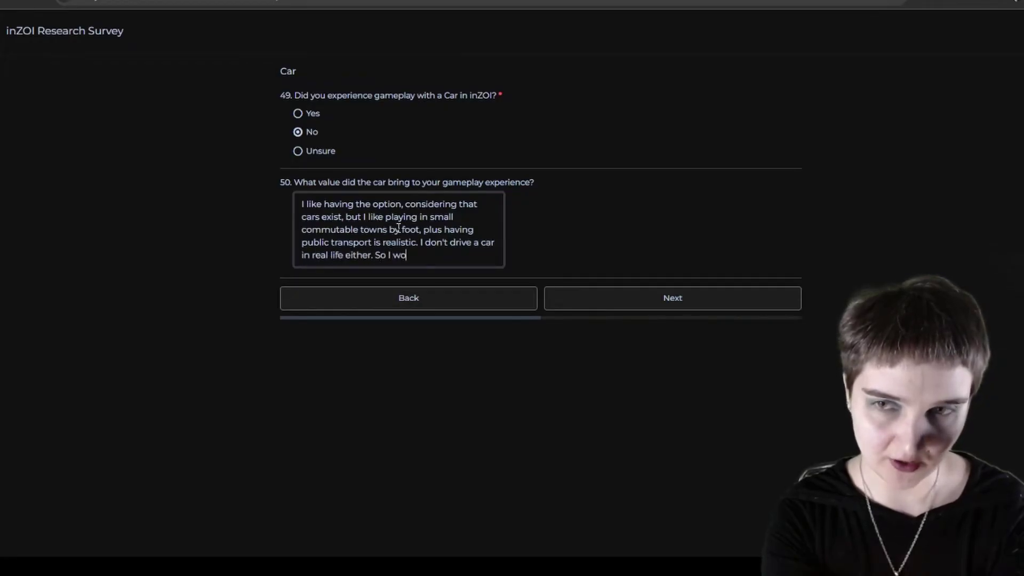
{"action": "type", "text": "uld like the opti"}
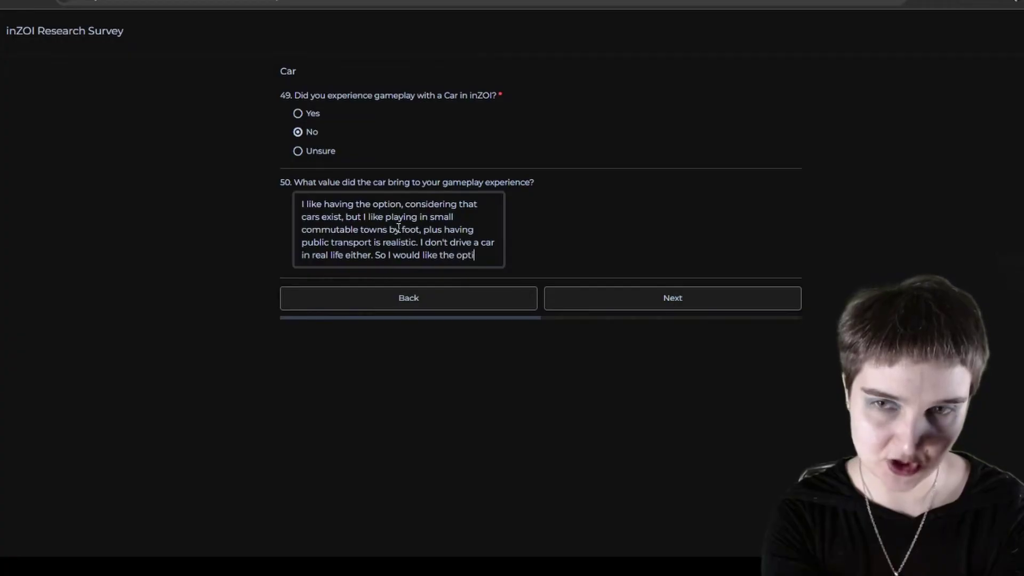
Step: Finish the question 50 answer with "I don't need to be forced into it though."
{"action": "type", "text": "on. I don't nee"}
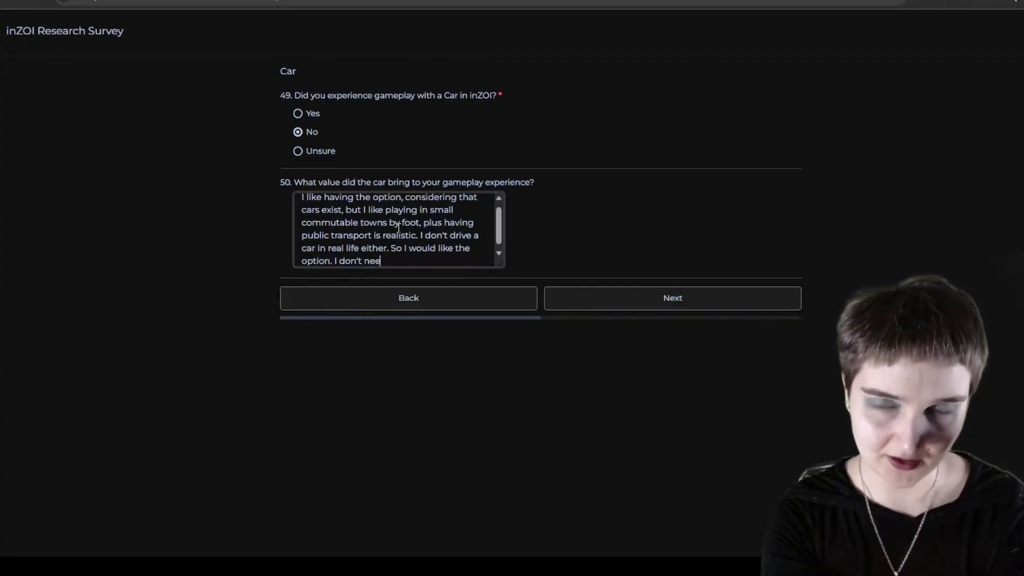
{"action": "type", "text": "d to be"}
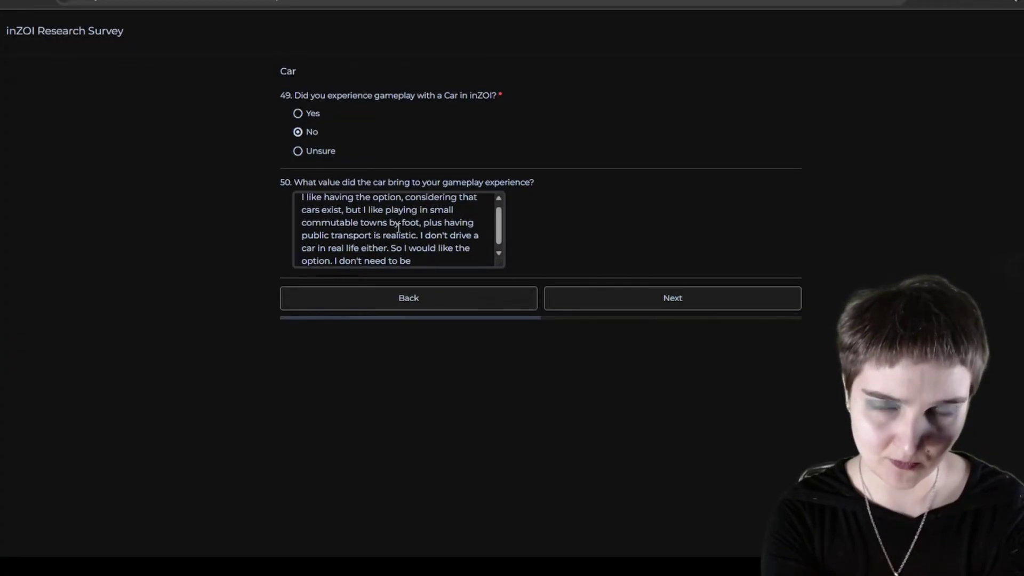
{"action": "type", "text": " forced in"}
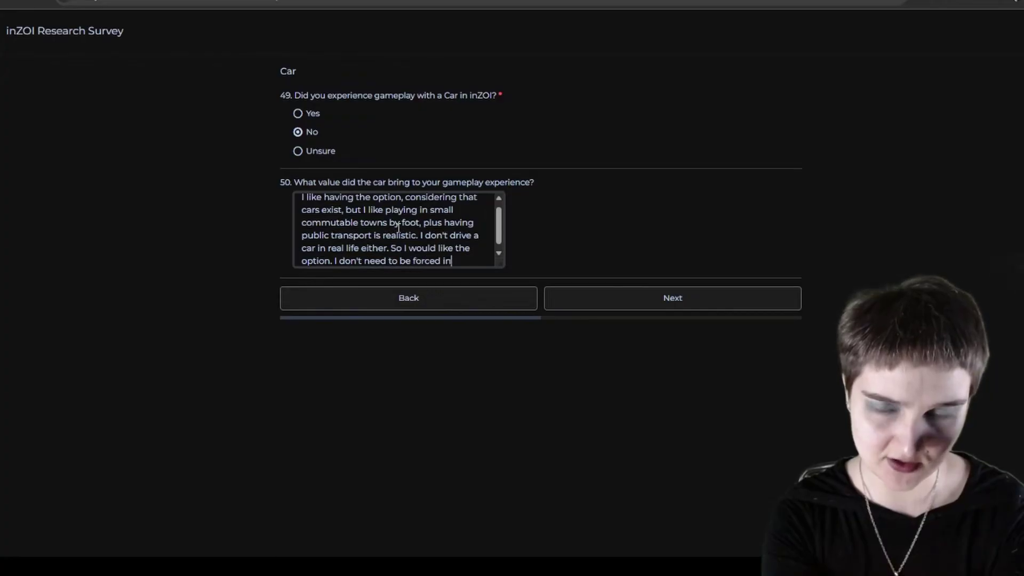
{"action": "type", "text": "to it though."}
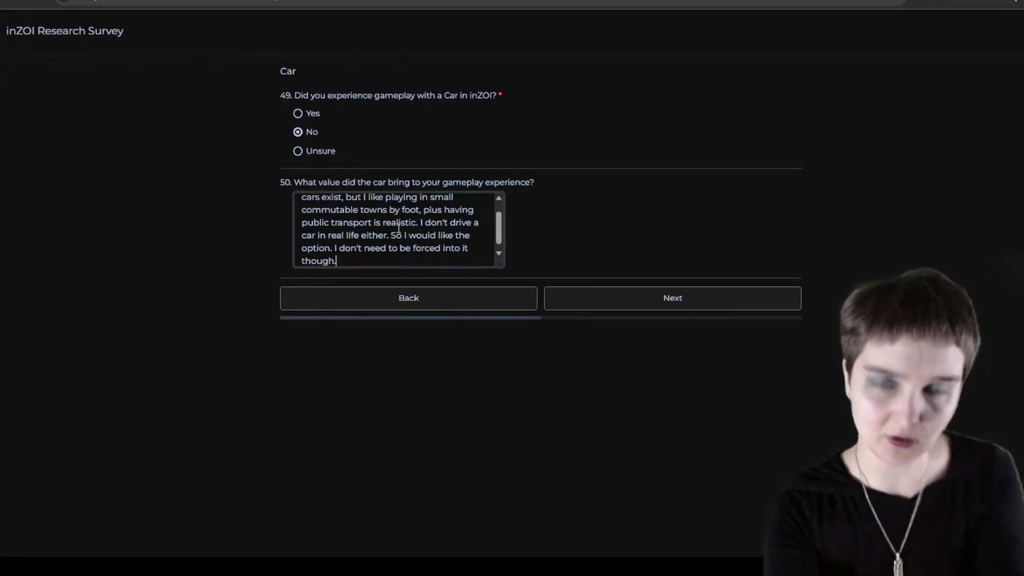
Step: On the next page, rate question 51's first three statements Equally true of both games and the last two Much more true of The Sims 4
{"action": "left_click", "coordinate": [607, 313]}
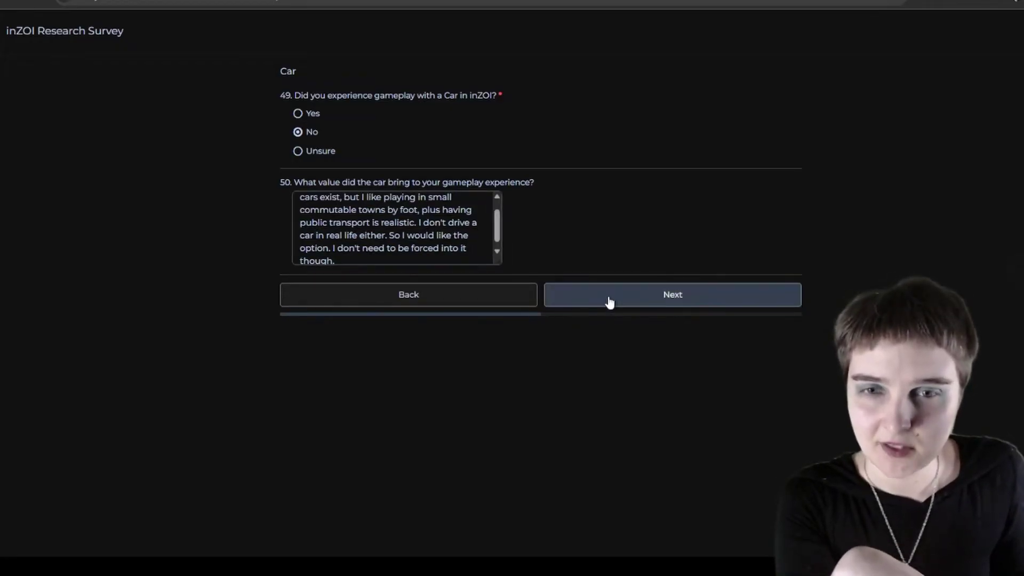
{"action": "left_click", "coordinate": [608, 299]}
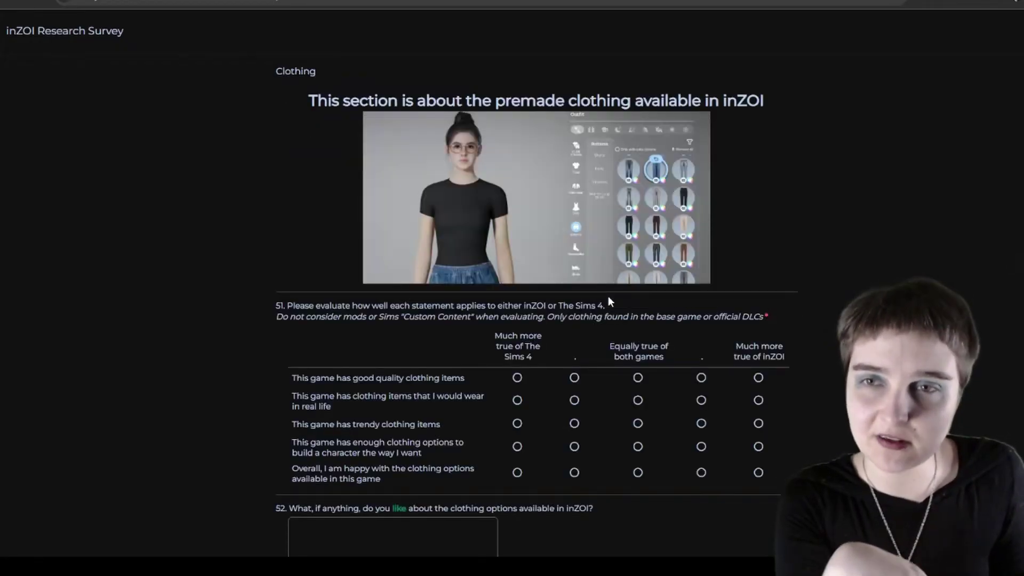
{"action": "scroll", "coordinate": [605, 293], "scroll_direction": "down", "scroll_amount": 4}
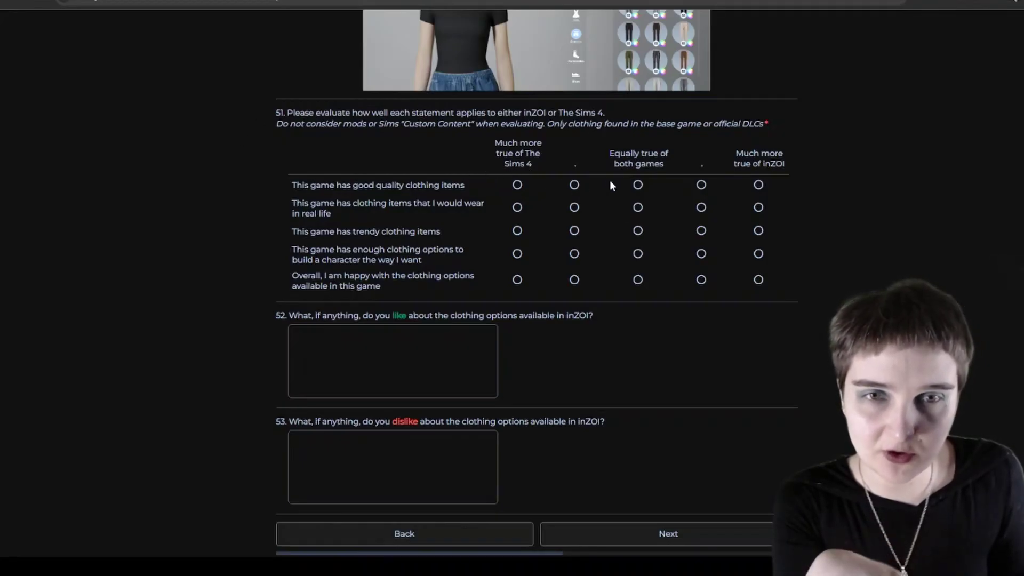
{"action": "left_click", "coordinate": [638, 185]}
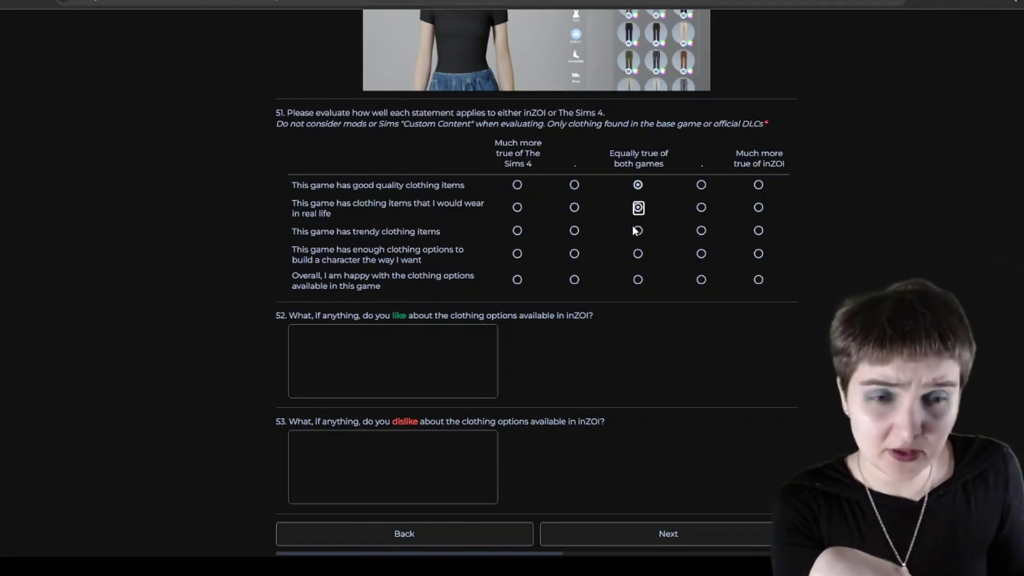
{"action": "scroll", "coordinate": [634, 229], "scroll_direction": "up", "scroll_amount": 2}
{"action": "scroll", "coordinate": [635, 232], "scroll_direction": "down", "scroll_amount": 3}
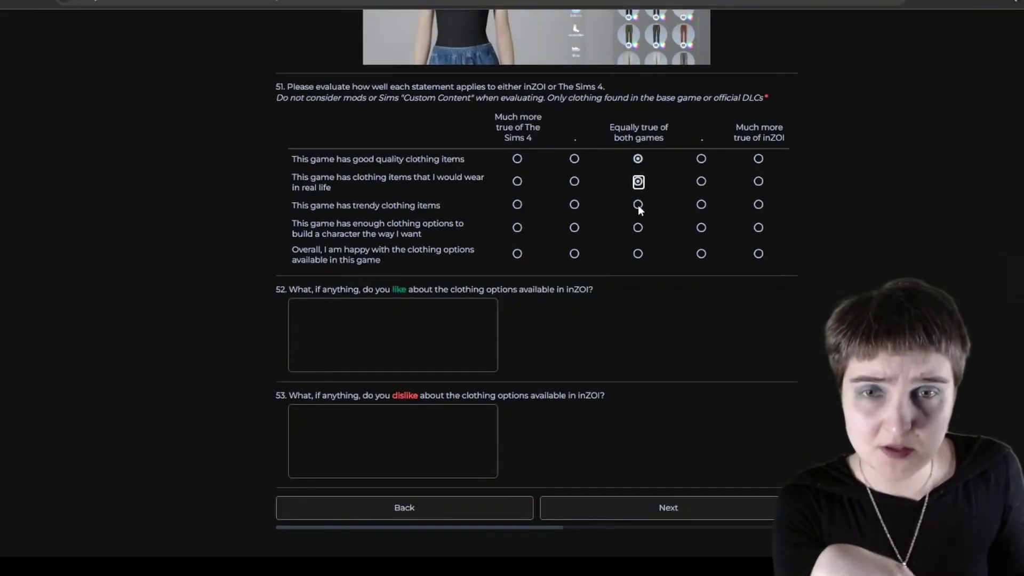
{"action": "left_click", "coordinate": [638, 205]}
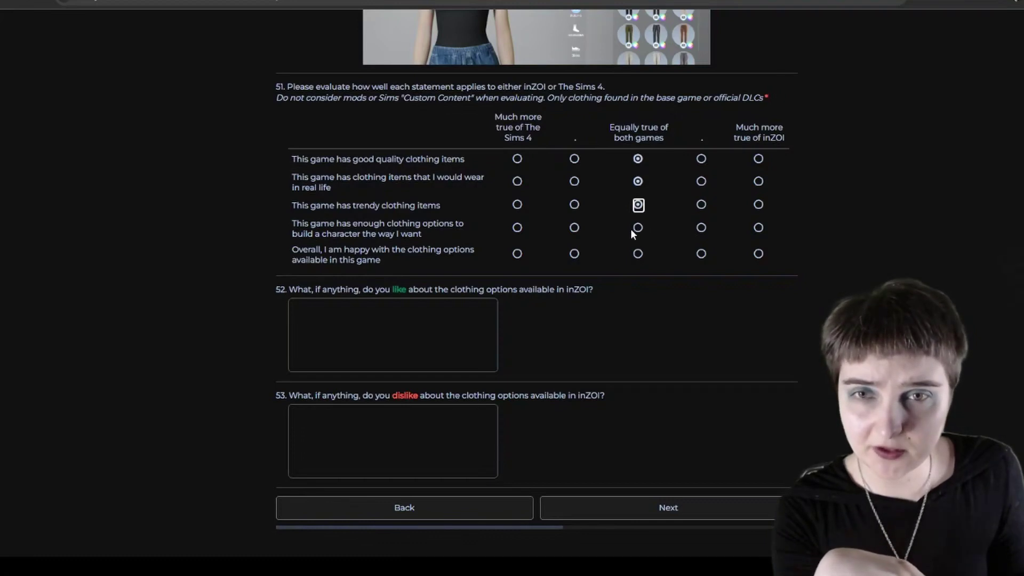
{"action": "left_click", "coordinate": [517, 227]}
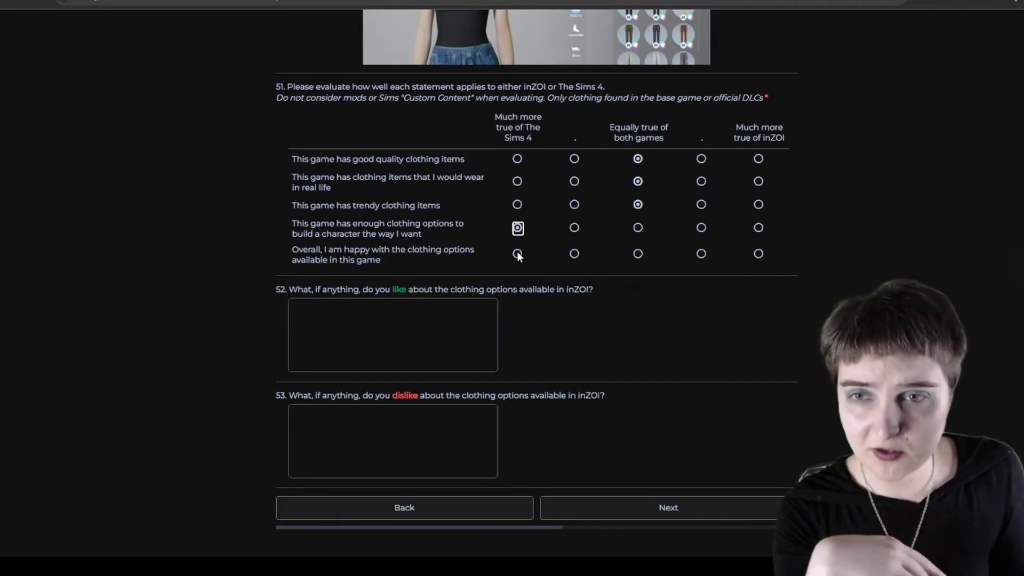
{"action": "left_click", "coordinate": [517, 254]}
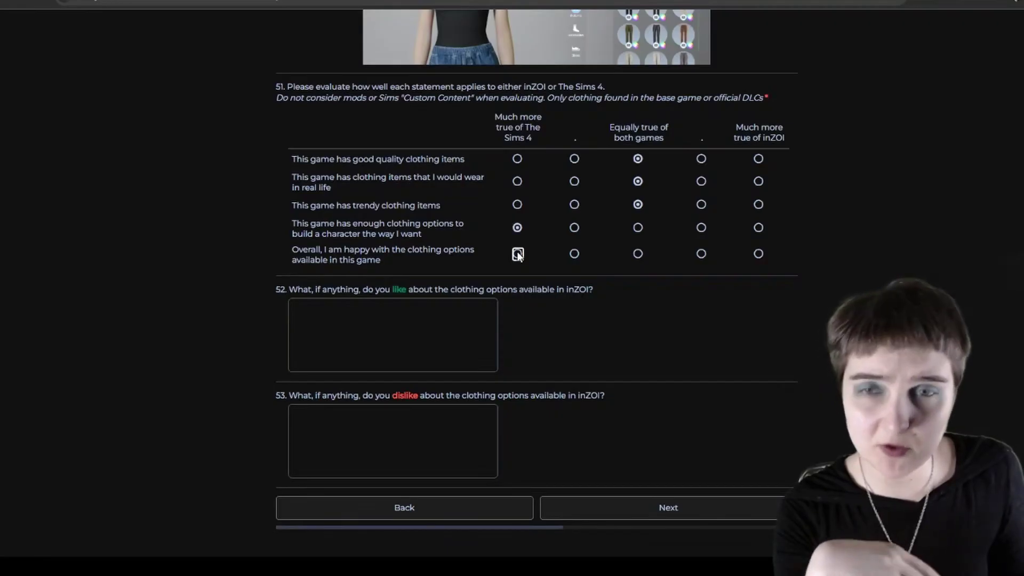
Step: Start the question 52 answer with "They're alright, they fall on your character just fine,"
{"action": "left_click", "coordinate": [407, 303]}
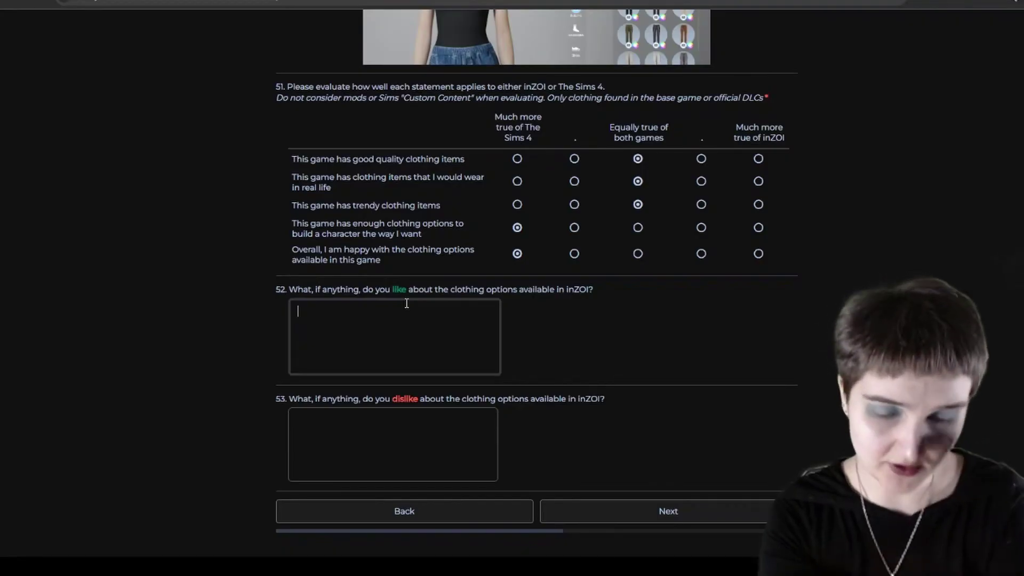
{"action": "type", "text": "They're alr"}
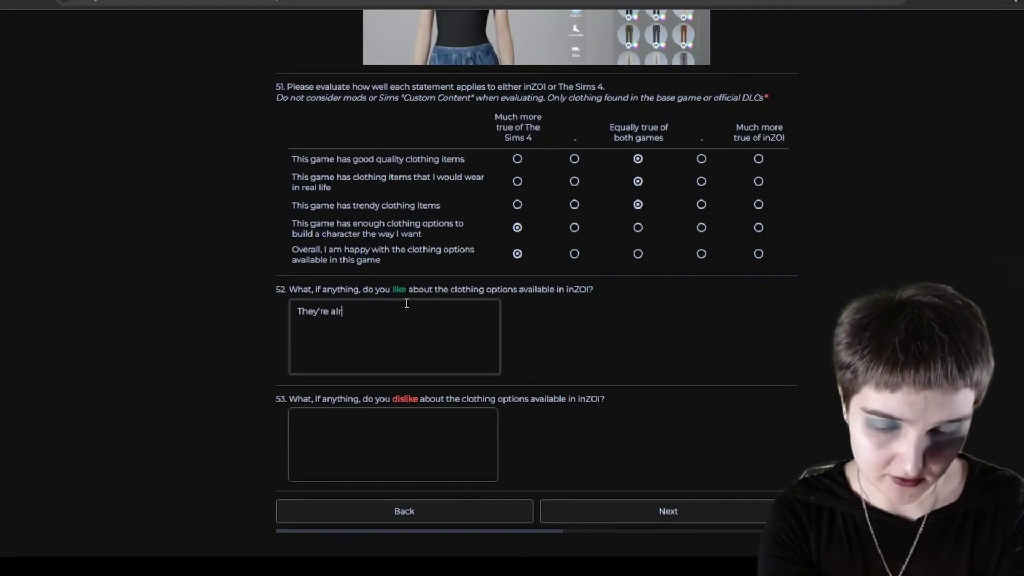
{"action": "type", "text": "ight, they fal"}
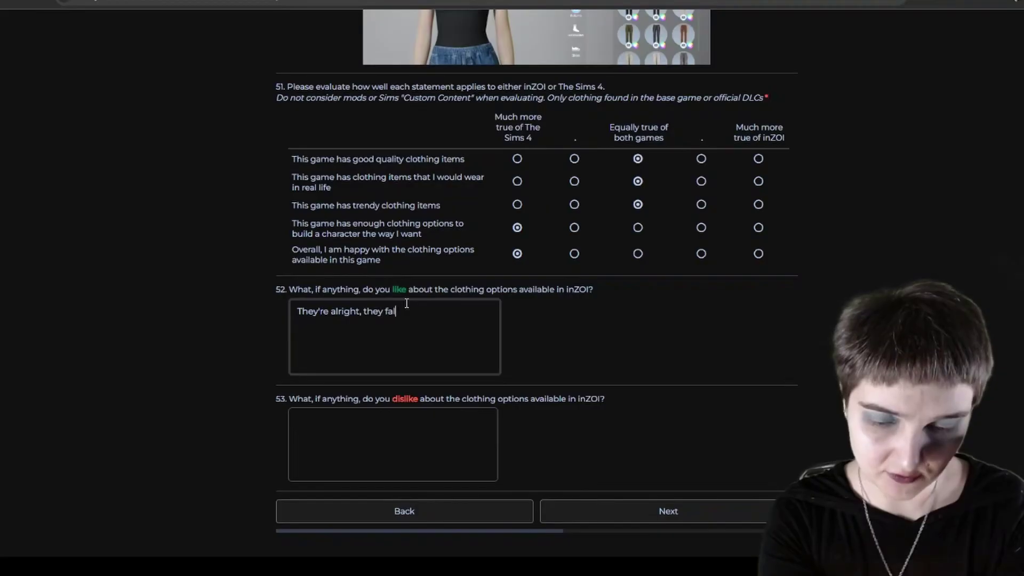
{"action": "type", "text": "l on your char"}
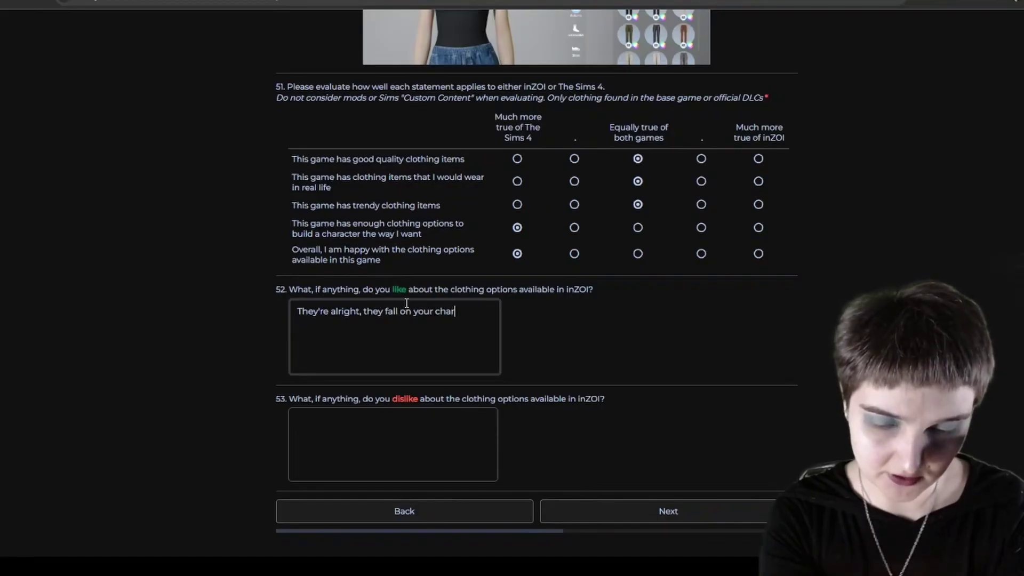
{"action": "type", "text": "acter just fine,"}
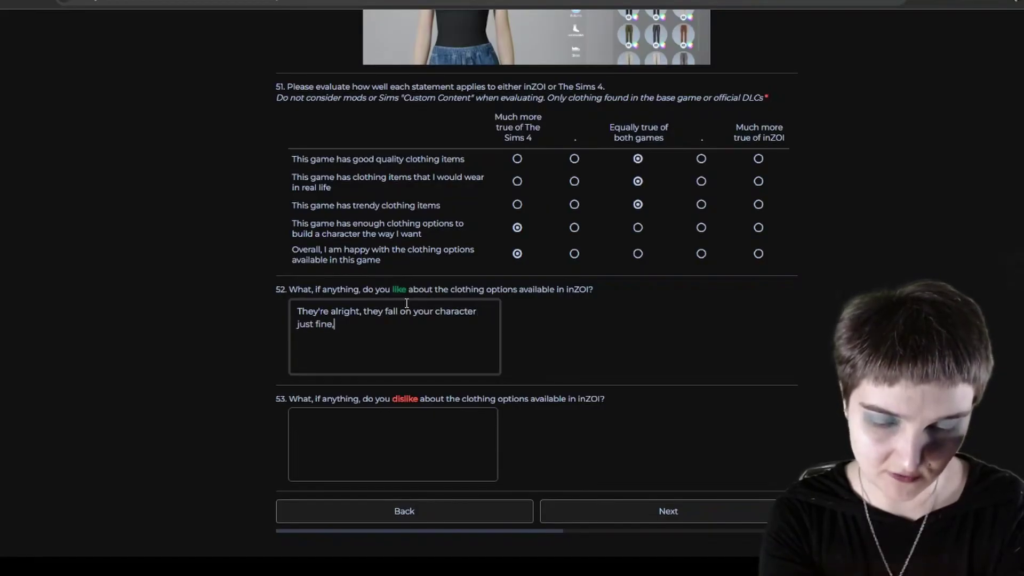
Step: Finish the question 52 answer with "you can place whatever texture on them as you want, the colour wheel is there..."
{"action": "type", "text": " you can place w"}
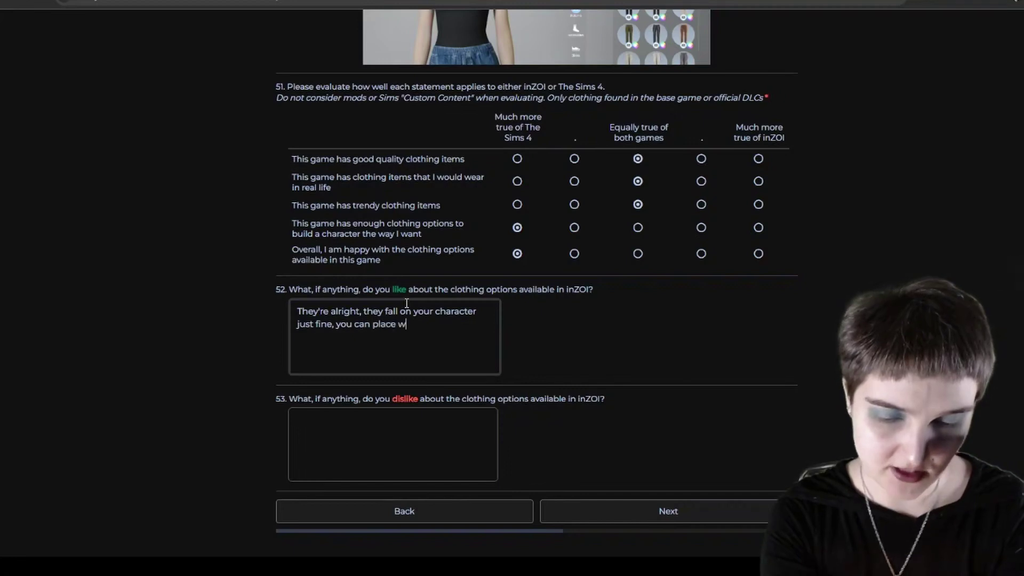
{"action": "type", "text": "hatever tex"}
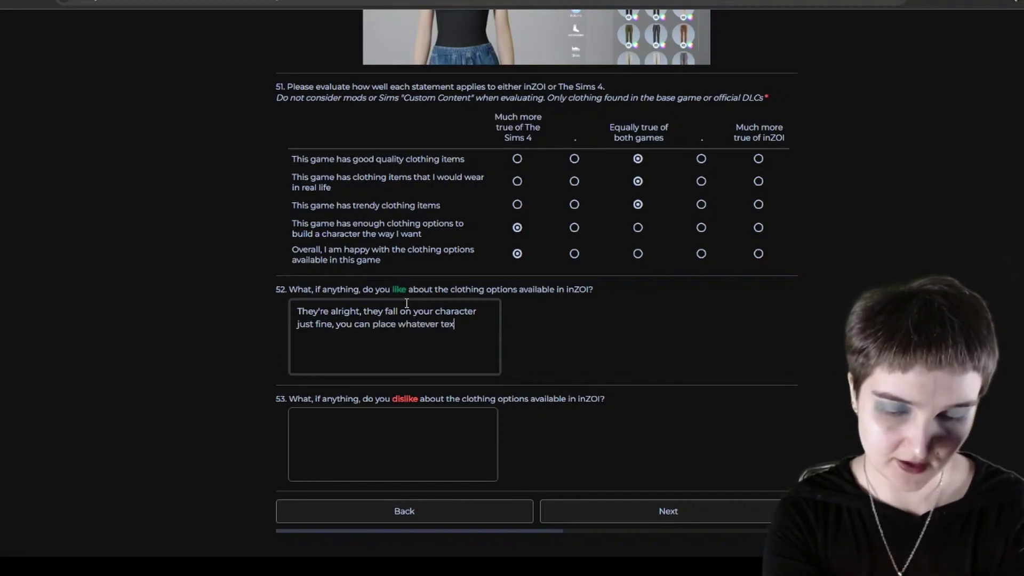
{"action": "type", "text": "ture on"}
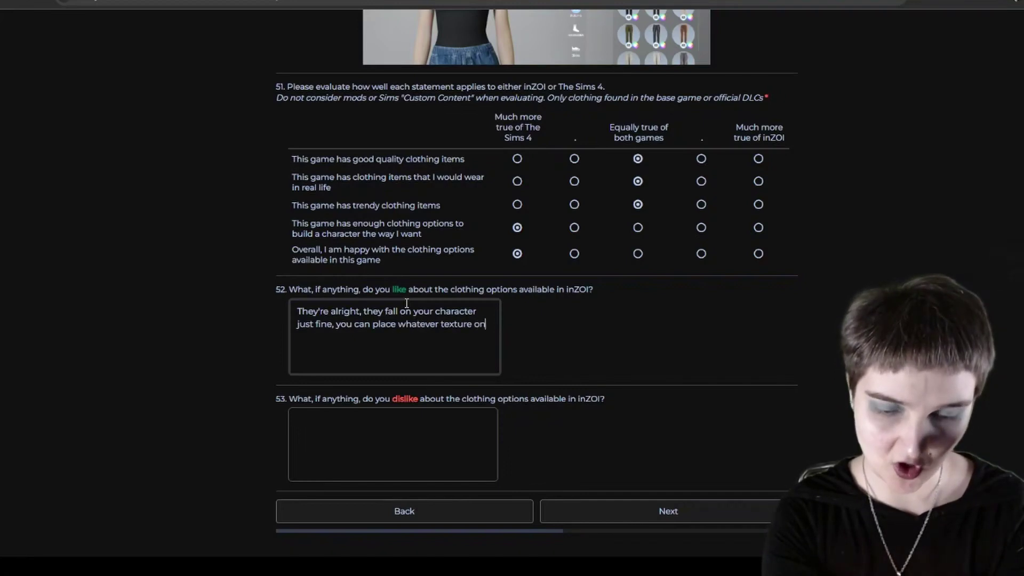
{"action": "type", "text": " them as you wan"}
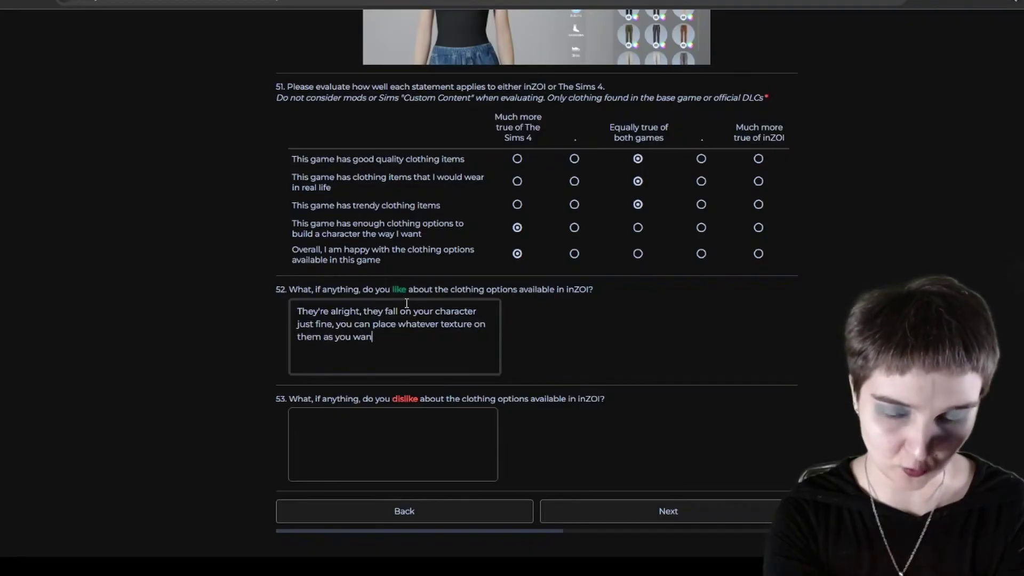
{"action": "type", "text": "t,"}
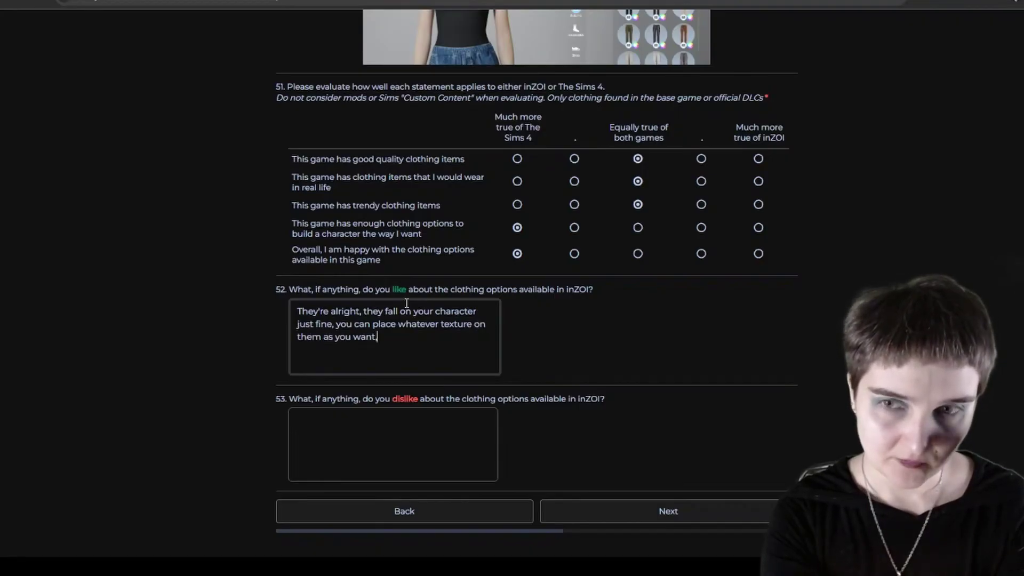
{"action": "type", "text": " the co"}
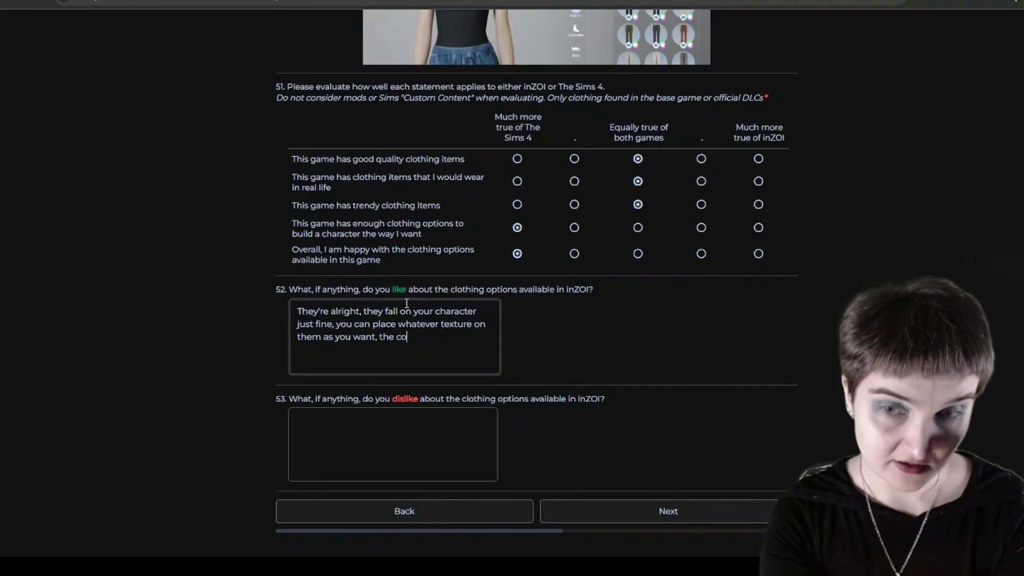
{"action": "type", "text": "lour wh"}
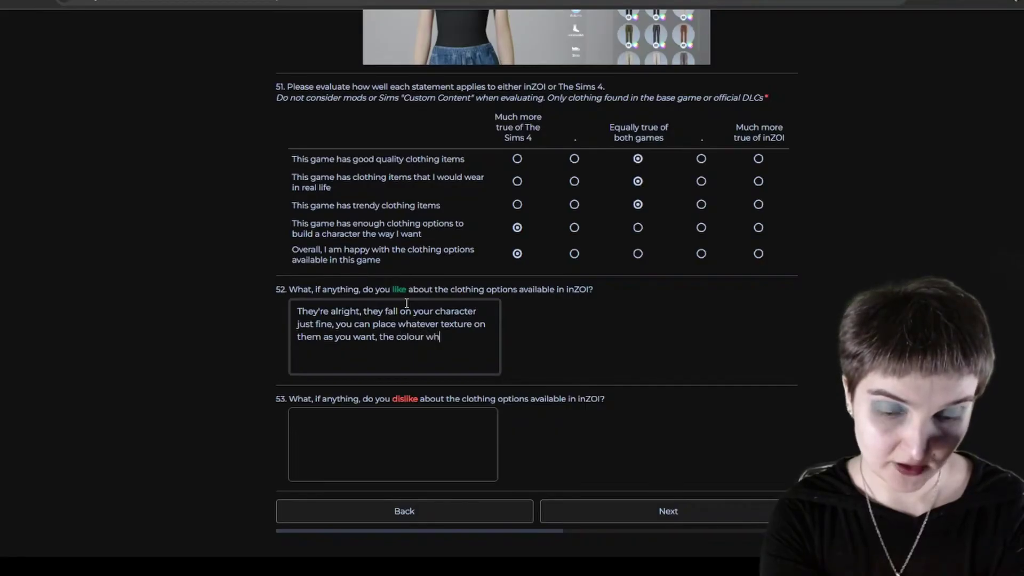
{"action": "type", "text": "eel is there..."}
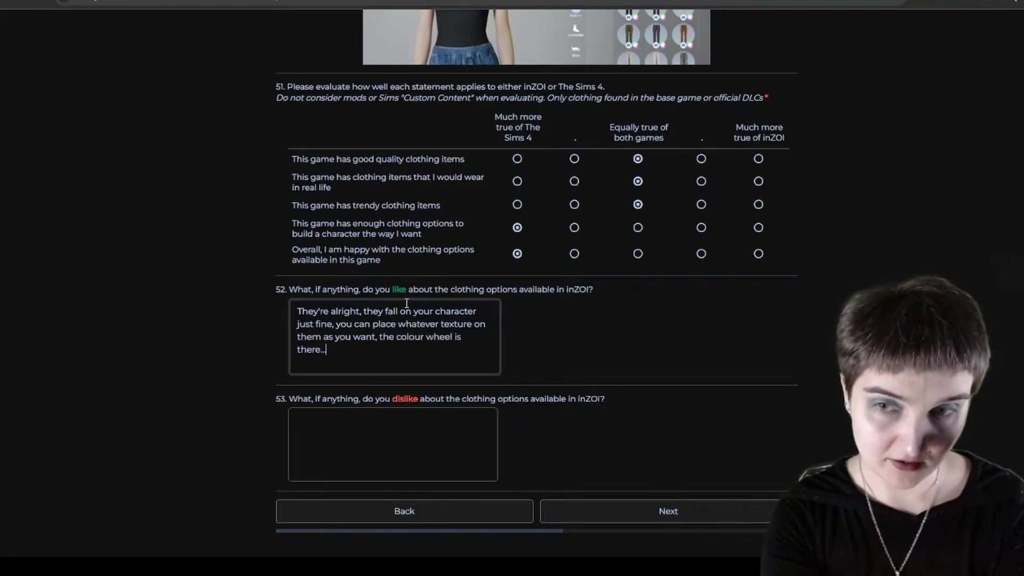
Step: Start the question 53 answer with "It is simply most popular clothing options in Korea. I don't"
{"action": "scroll", "coordinate": [381, 449], "scroll_direction": "down", "scroll_amount": 1}
{"action": "left_click", "coordinate": [403, 465]}
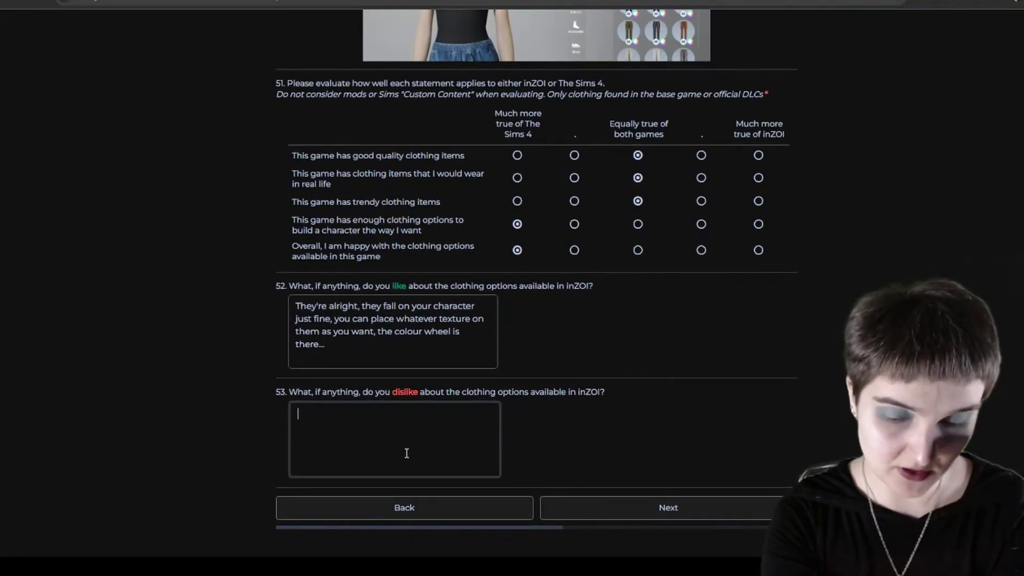
{"action": "type", "text": "It is simply mo"}
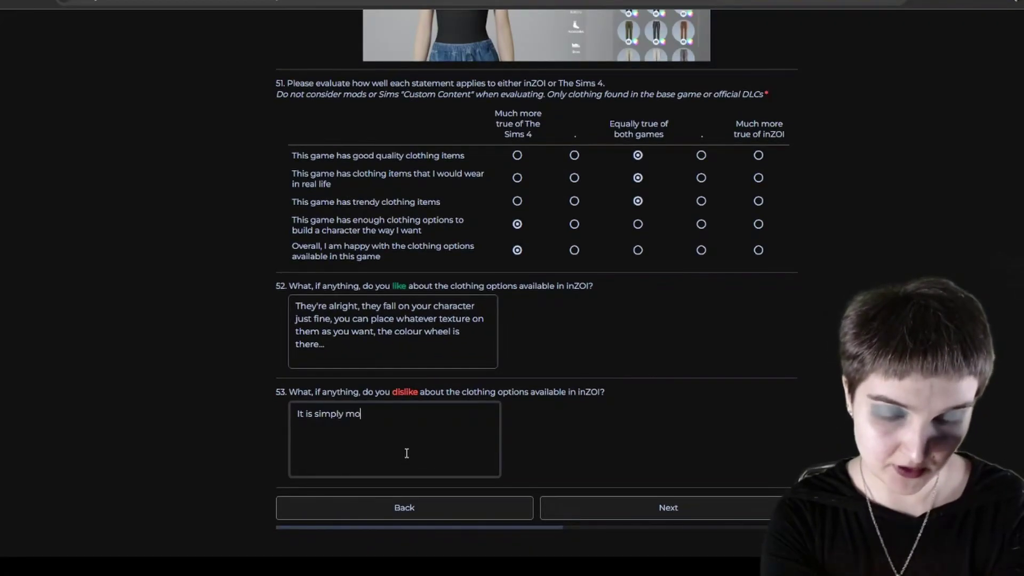
{"action": "type", "text": "st popular "}
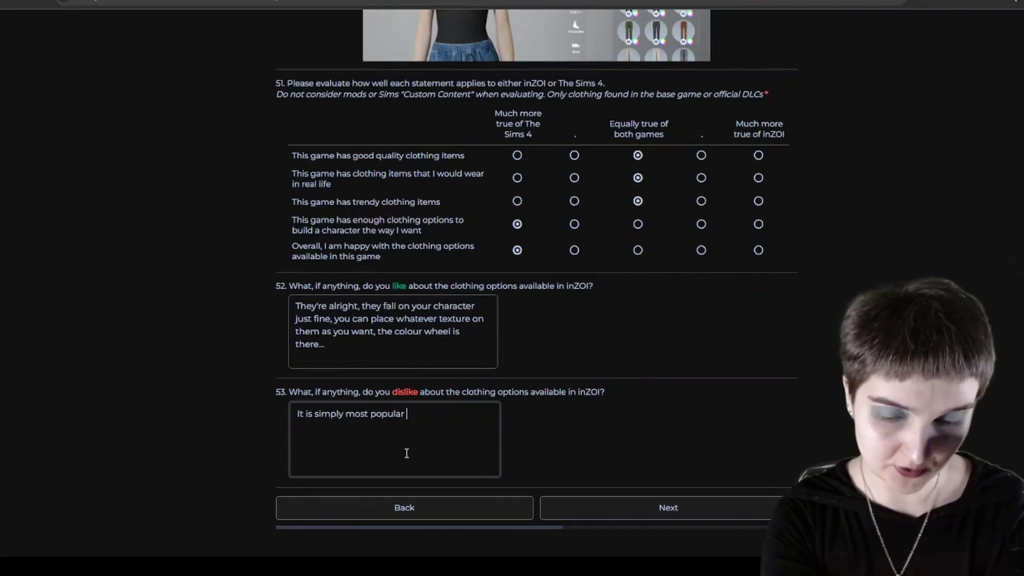
{"action": "type", "text": "clothing o"}
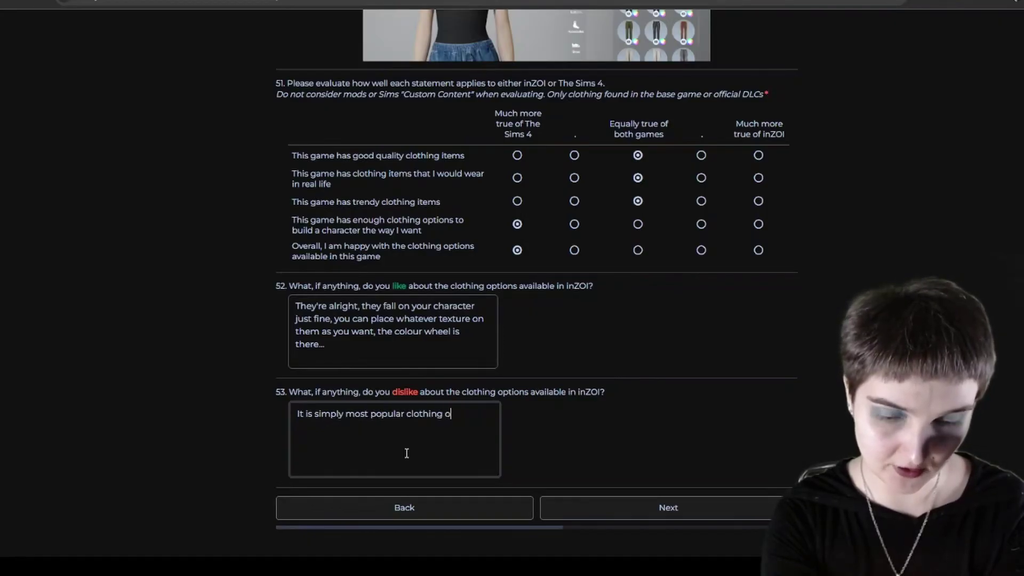
{"action": "type", "text": "ptions in "}
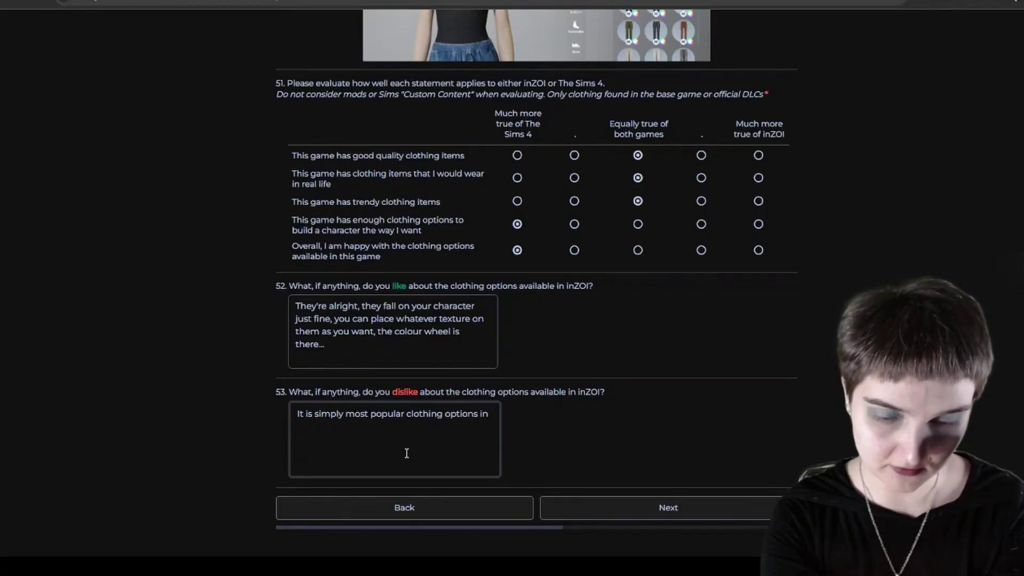
{"action": "type", "text": "Korea. I don't "}
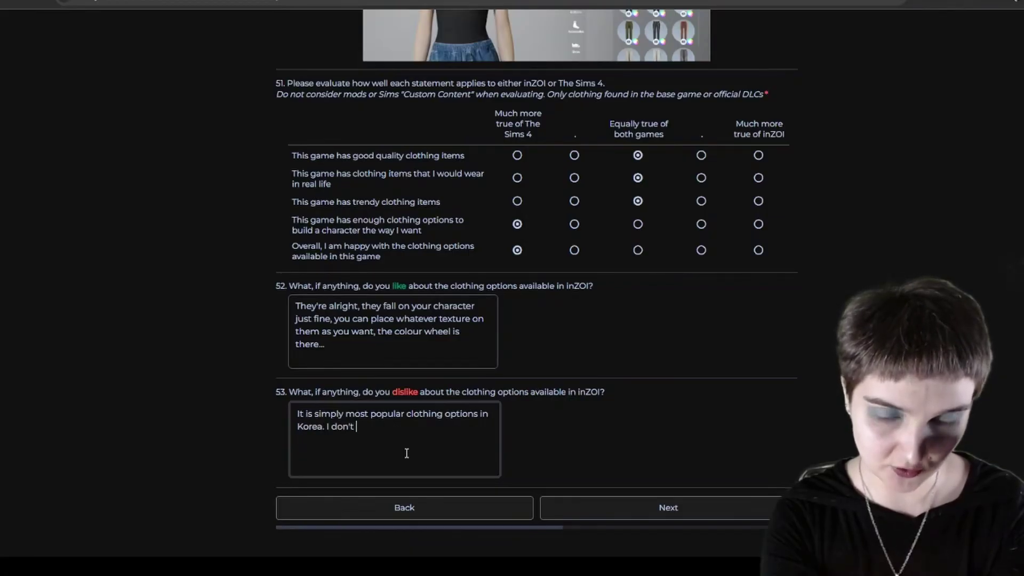
Step: Continue the question 53 answer with "go with new trends, so I can't really make myself through them"
{"action": "type", "text": "like"}
{"action": "key", "text": "BackSpace"}
{"action": "key", "text": "BackSpace"}
{"action": "key", "text": "BackSpace"}
{"action": "type", "text": "ov"}
{"action": "key", "text": "BackSpace"}
{"action": "key", "text": "BackSpace"}
{"action": "key", "text": "BackSpace"}
{"action": "type", "text": "go wi"}
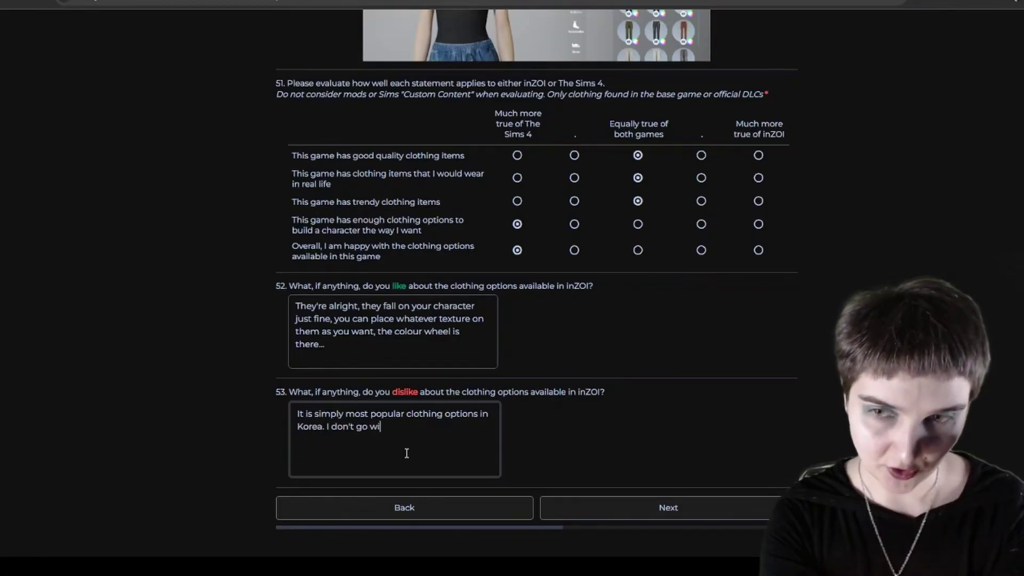
{"action": "type", "text": "th new trends"}
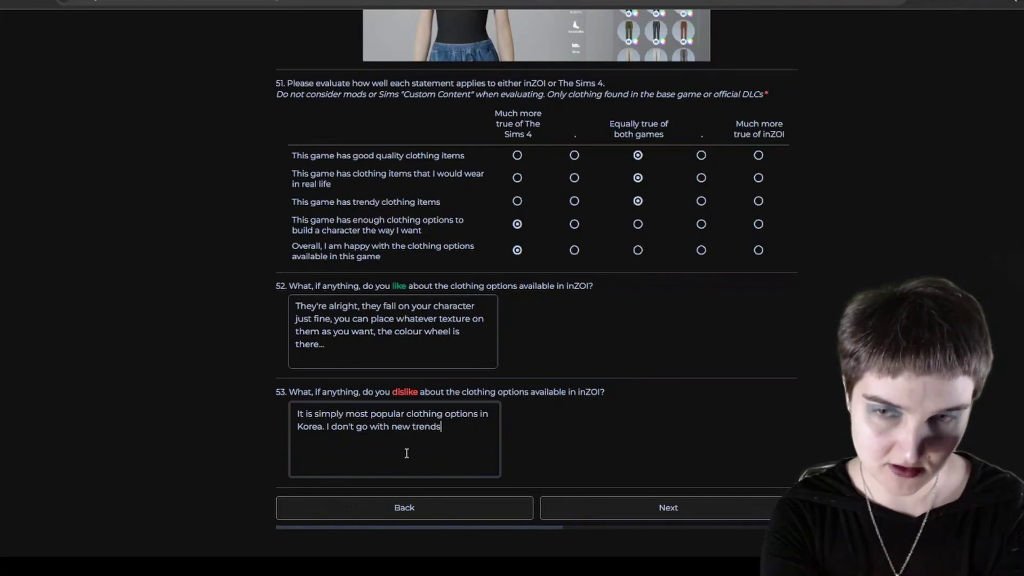
{"action": "type", "text": ", so I can't re"}
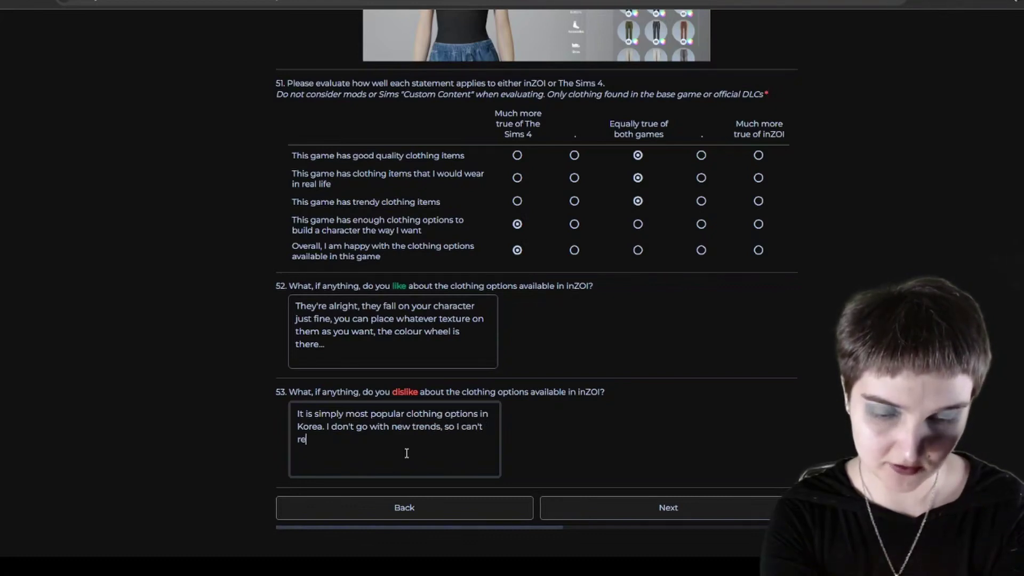
{"action": "type", "text": "ally make my"}
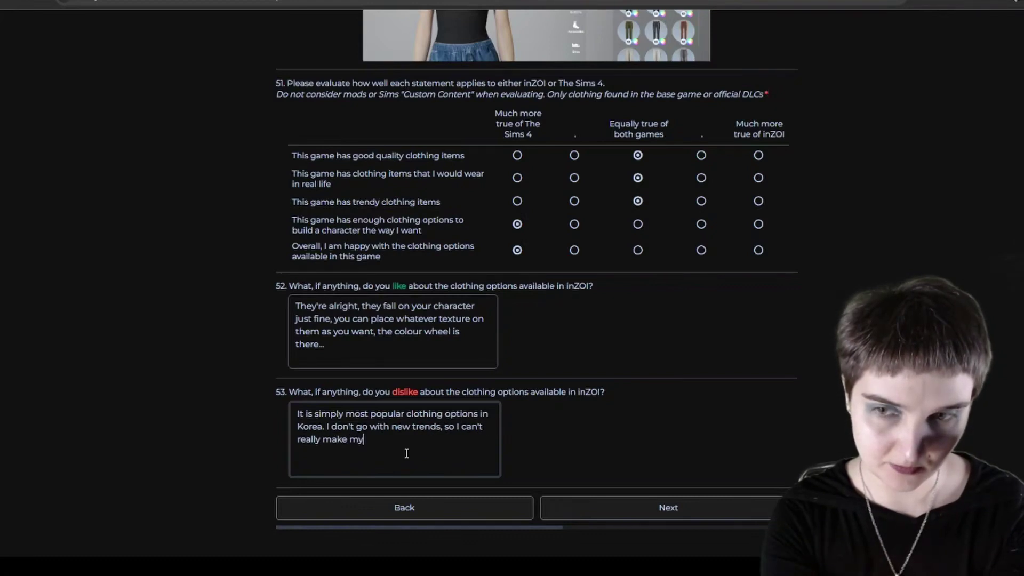
{"action": "type", "text": "self through them"}
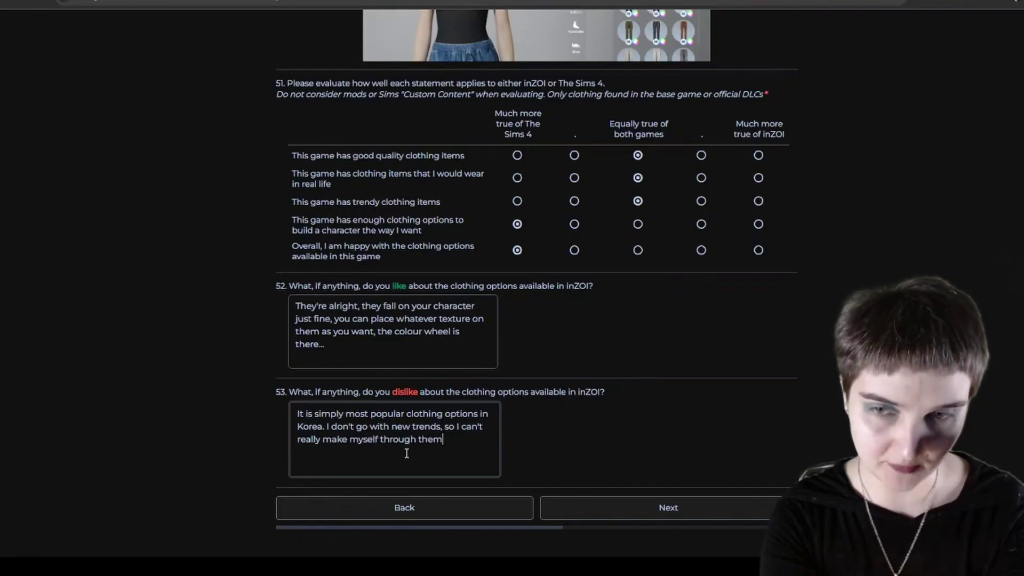
Step: End that sentence and finish the question 53 answer with "Neither do I live in Korea."
{"action": "type", "text": ". Neither do I "}
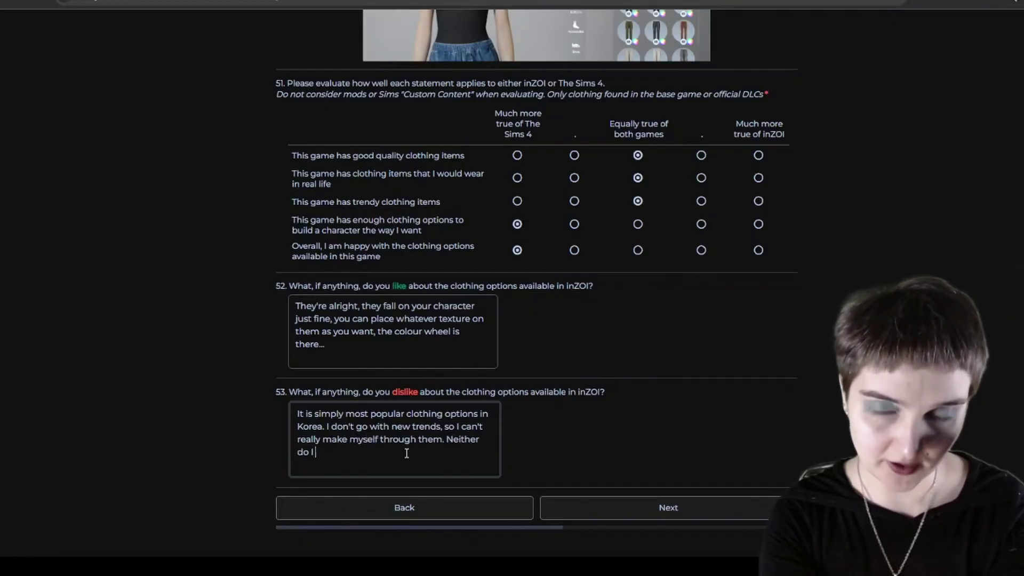
{"action": "type", "text": "live in Korea"}
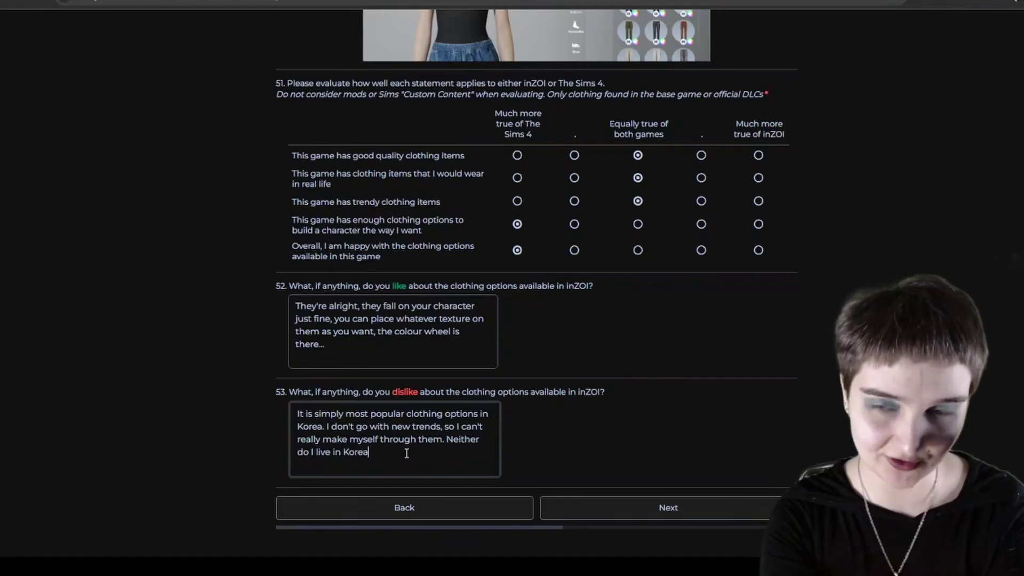
{"action": "type", "text": "."}
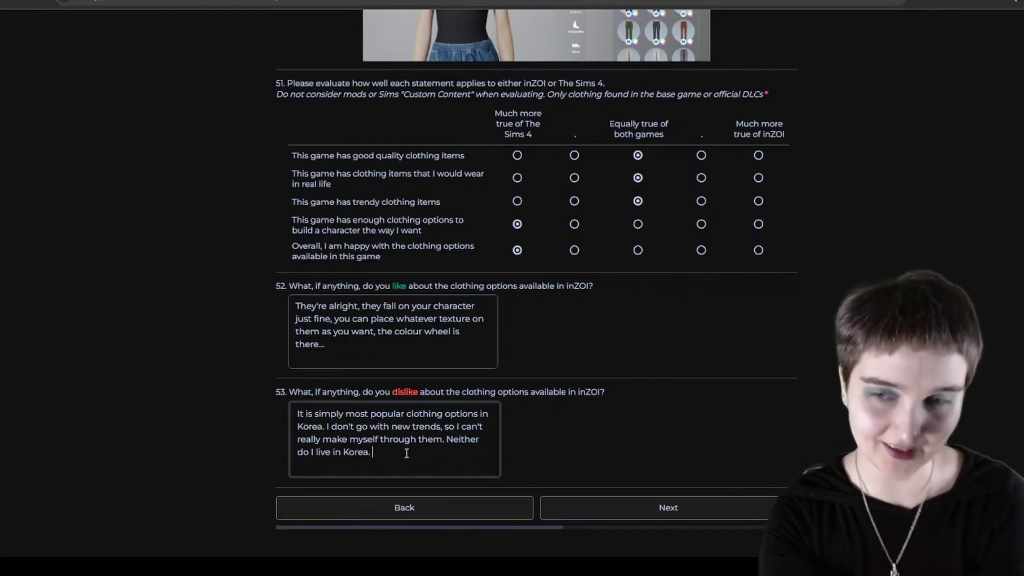
Step: On the next page, rate question 54's statements 1–2 slightly towards inZOI, statement 4 slightly towards The Sims 4, and the others Equally true of both games
{"action": "left_click", "coordinate": [635, 513]}
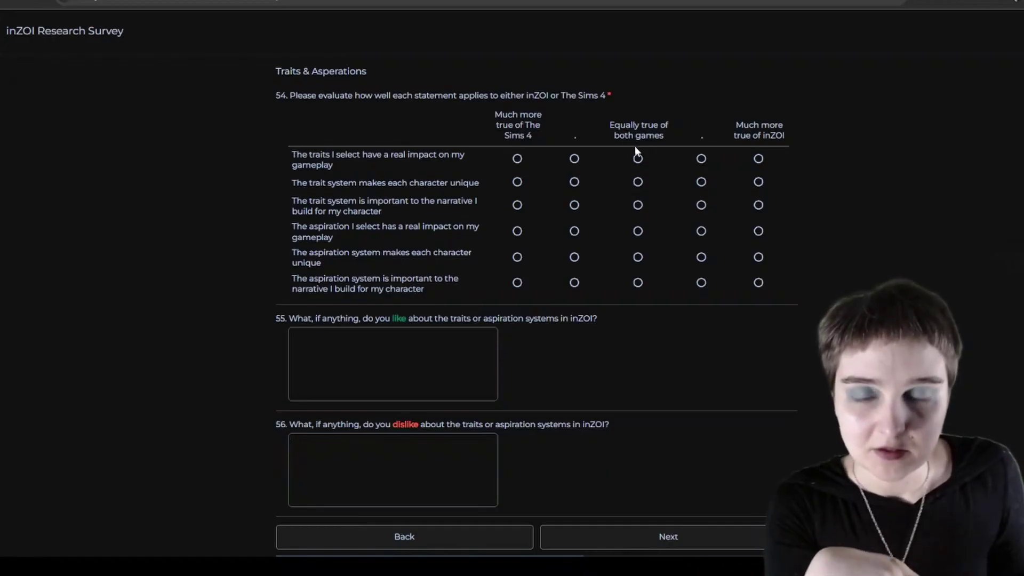
{"action": "left_click", "coordinate": [700, 159]}
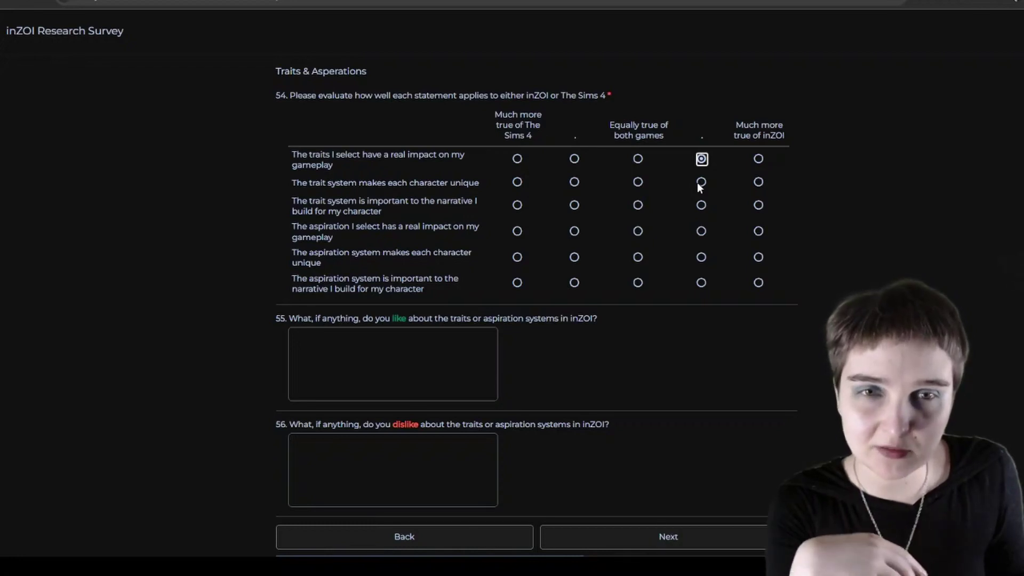
{"action": "left_click", "coordinate": [699, 183]}
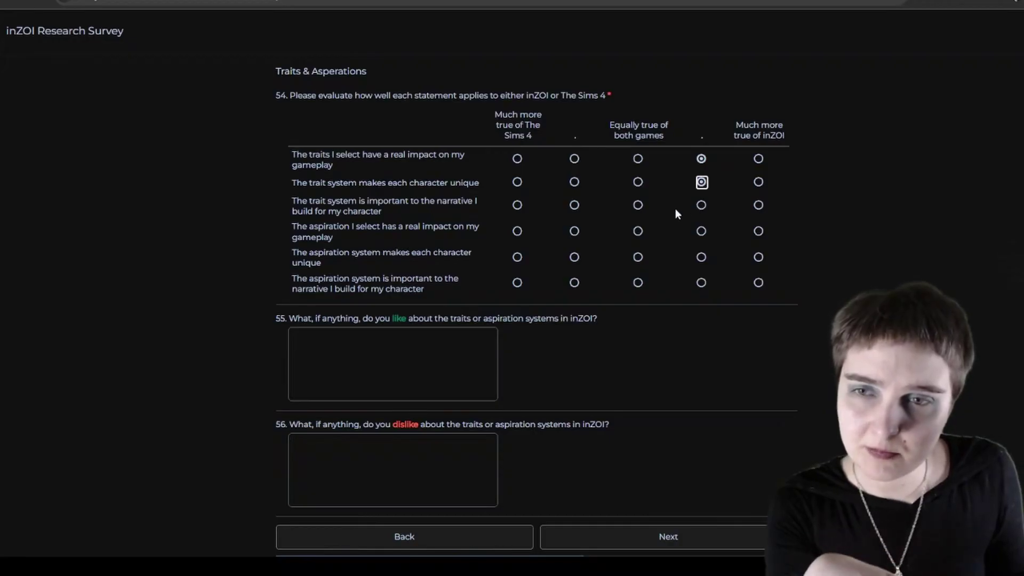
{"action": "left_click", "coordinate": [637, 207]}
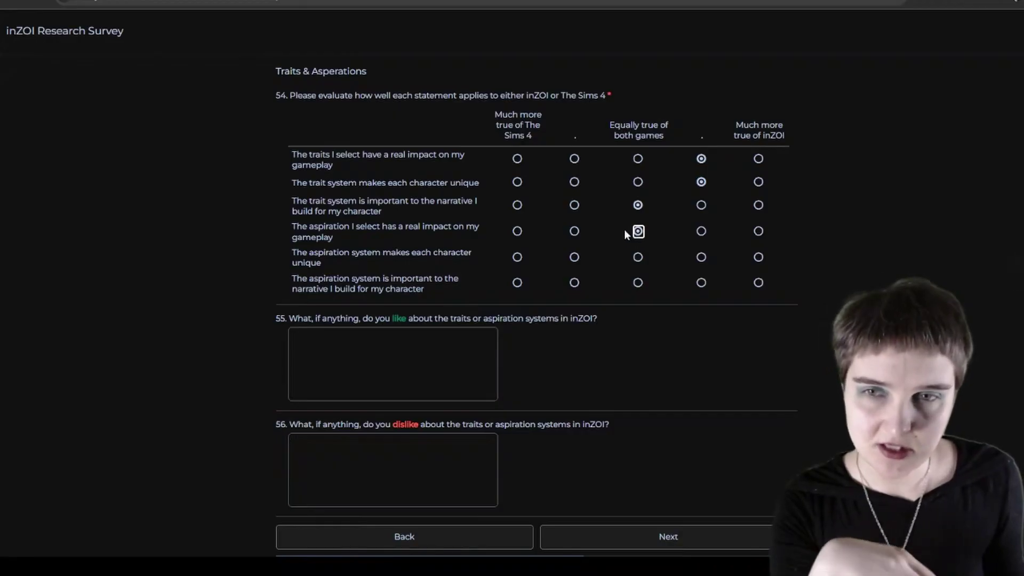
{"action": "left_click", "coordinate": [574, 231]}
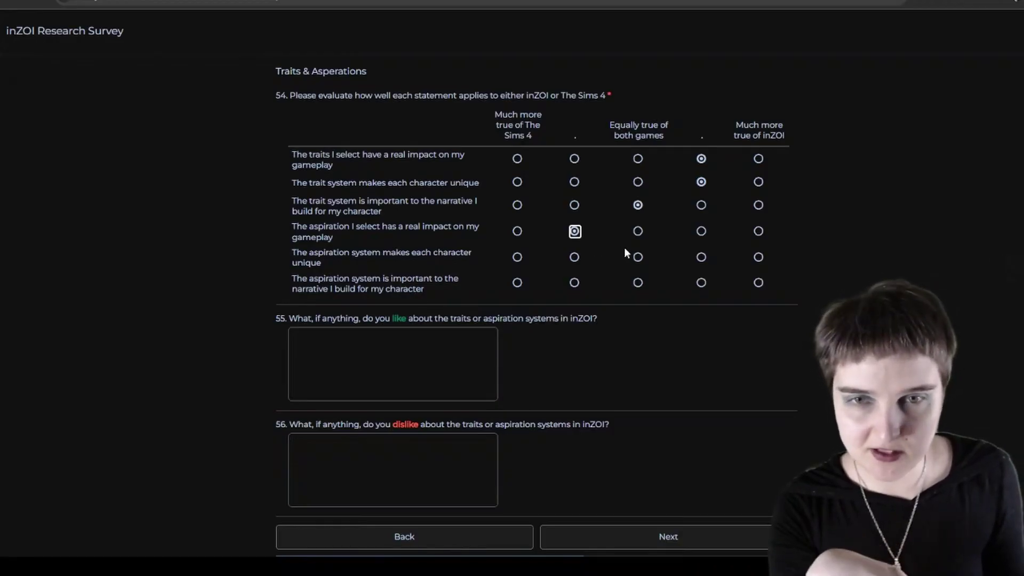
{"action": "left_click", "coordinate": [636, 257]}
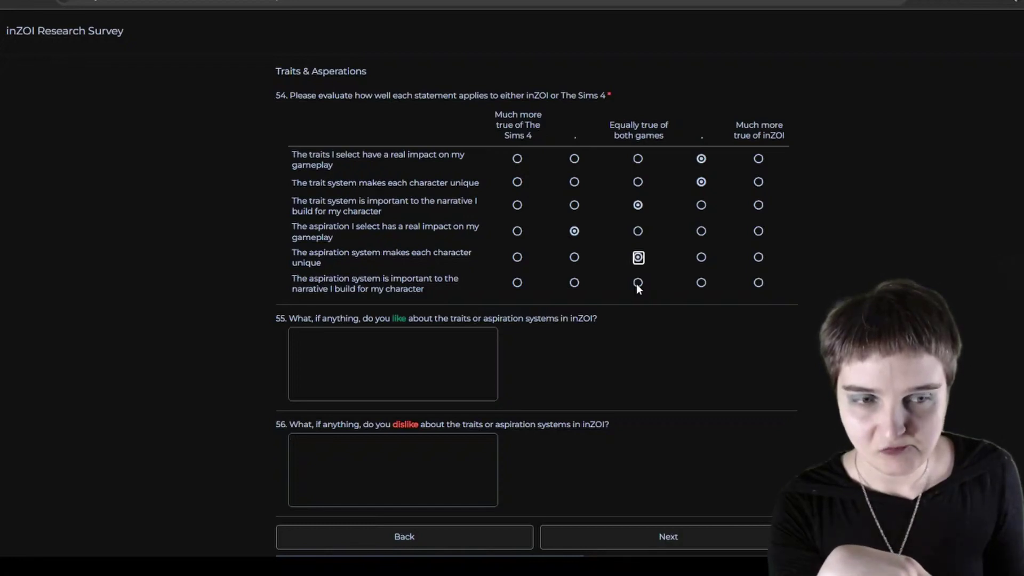
{"action": "left_click", "coordinate": [637, 283]}
Step: Answer question 55 with "A nice amount of variety that does influence my gameplay and my Zoi's behaviour somewhat."
{"action": "scroll", "coordinate": [583, 300], "scroll_direction": "down", "scroll_amount": 1}
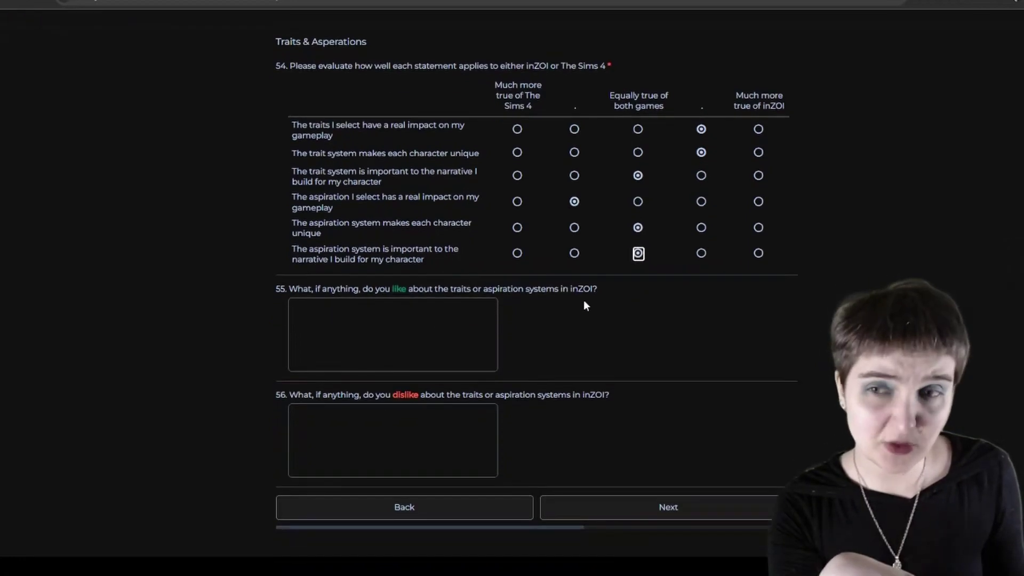
{"action": "left_click", "coordinate": [401, 323]}
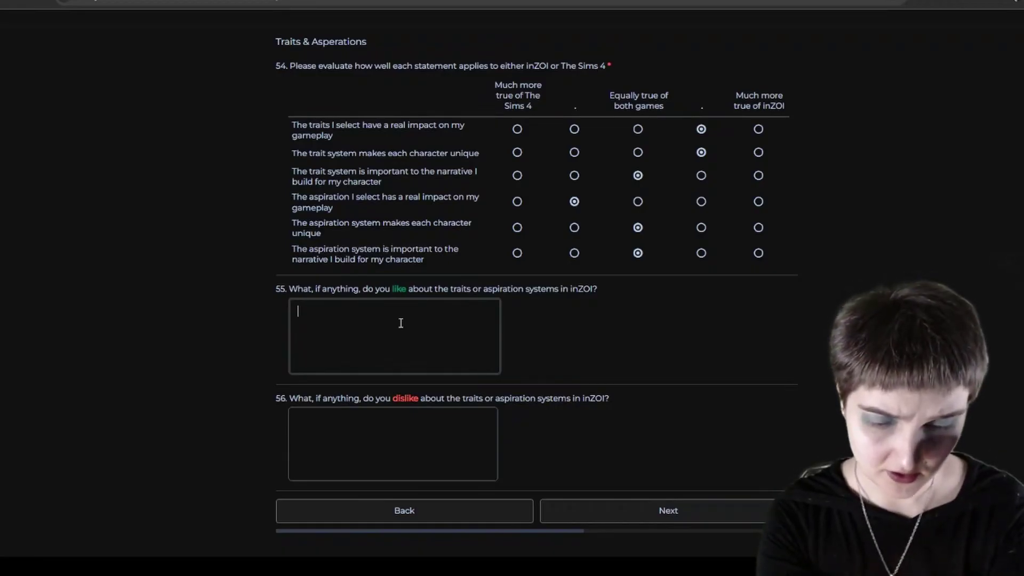
{"action": "type", "text": "A nice"}
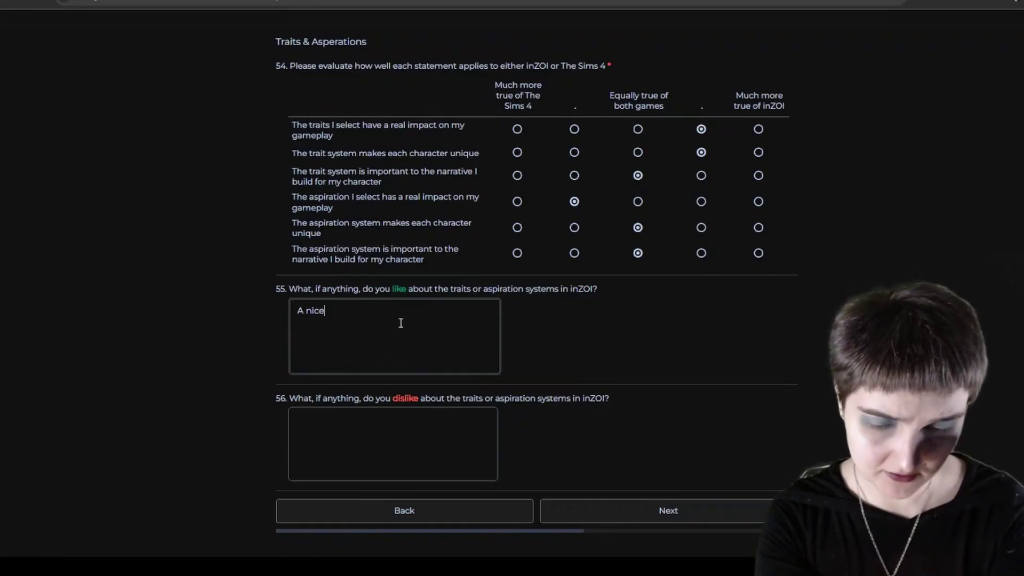
{"action": "type", "text": " amount of var"}
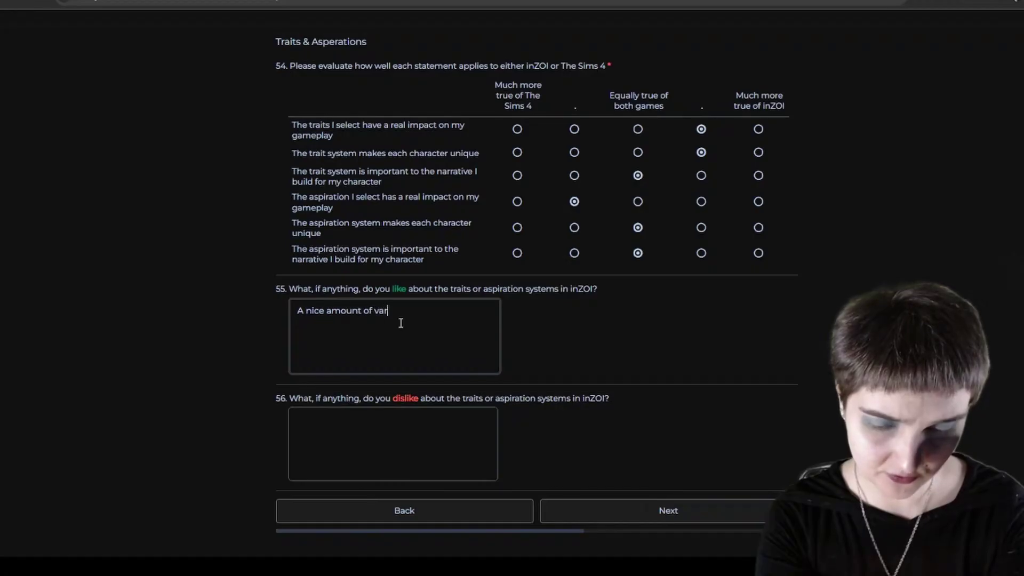
{"action": "type", "text": "iety that "}
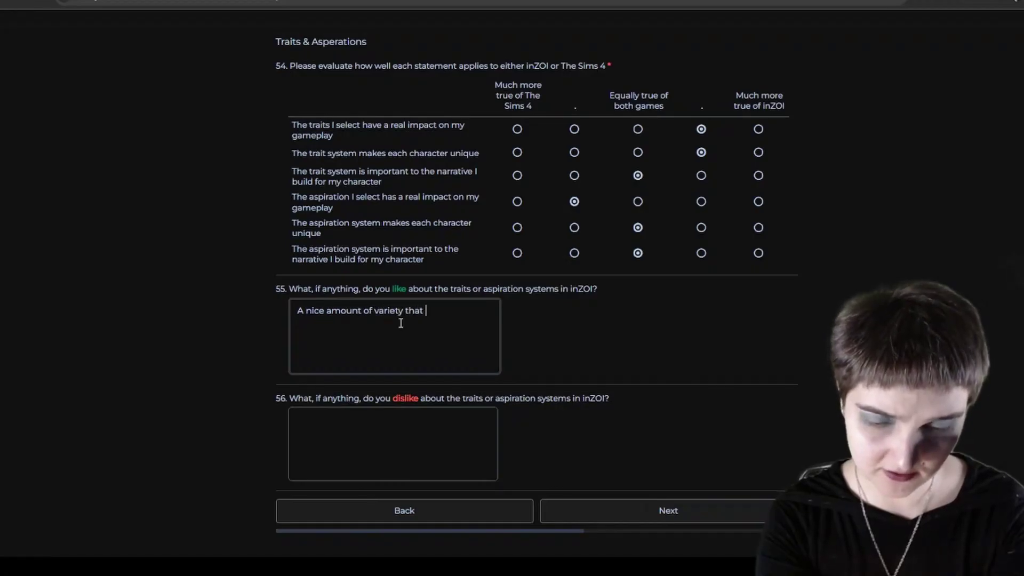
{"action": "type", "text": "does influence my "}
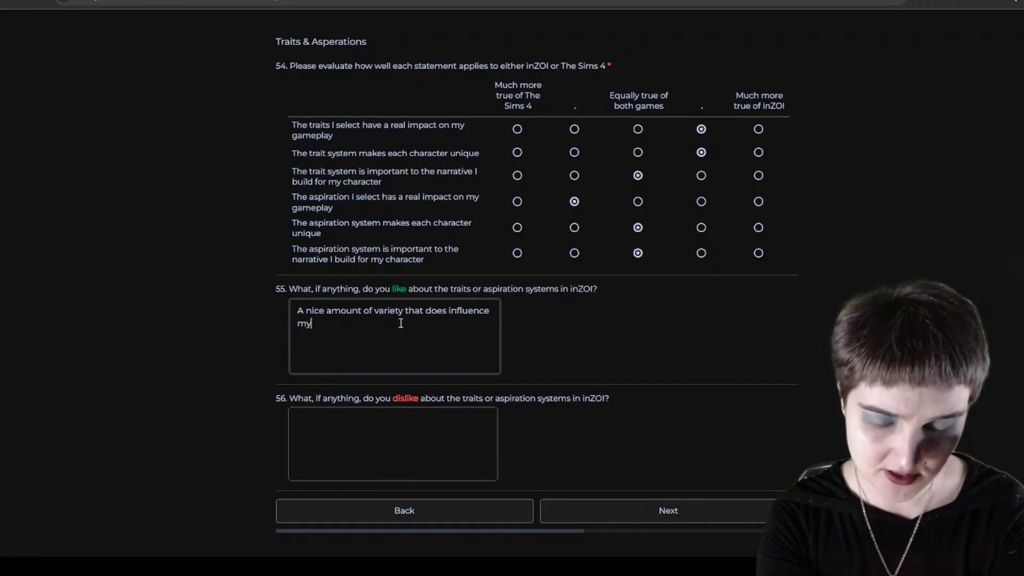
{"action": "type", "text": "gameplay a"}
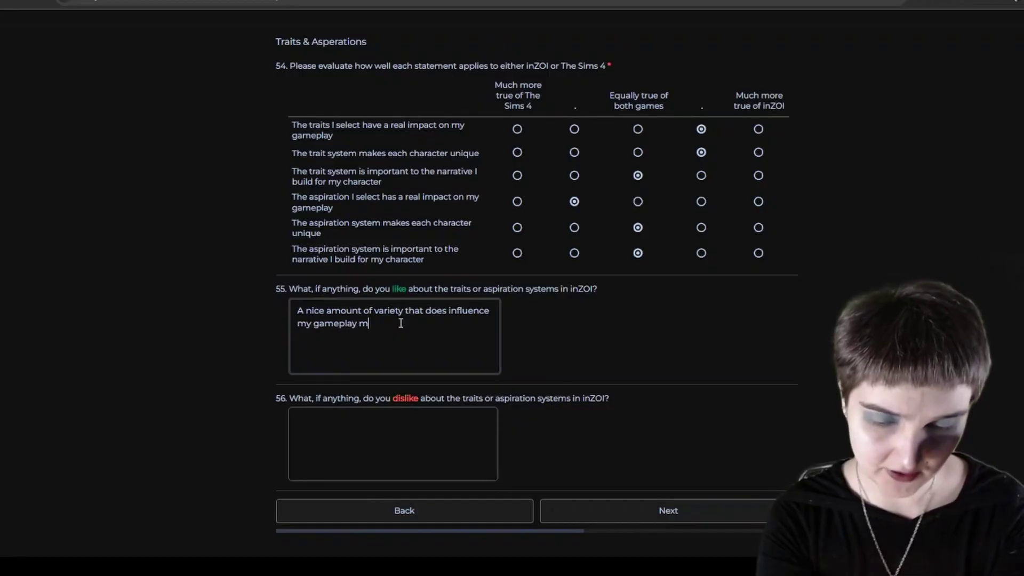
{"action": "type", "text": "nd my Zoi's behavi"}
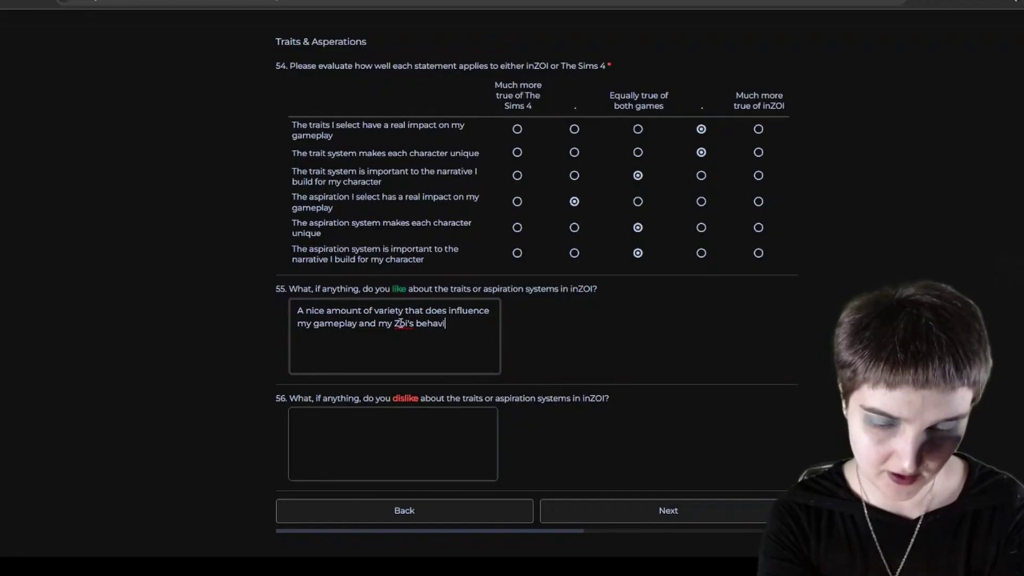
{"action": "type", "text": "mewh"}
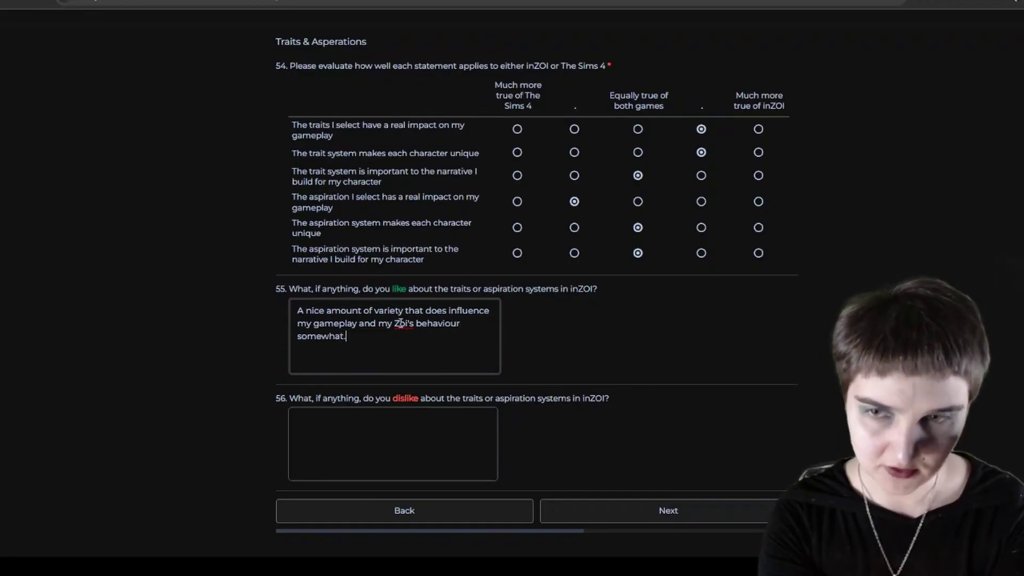
{"action": "type", "text": "at."}
Step: Start the question 56 answer with "Aspiration systems in Inzoi do not give enough reward for me to want to fully engage in it, so"
{"action": "scroll", "coordinate": [446, 403], "scroll_direction": "down", "scroll_amount": 1}
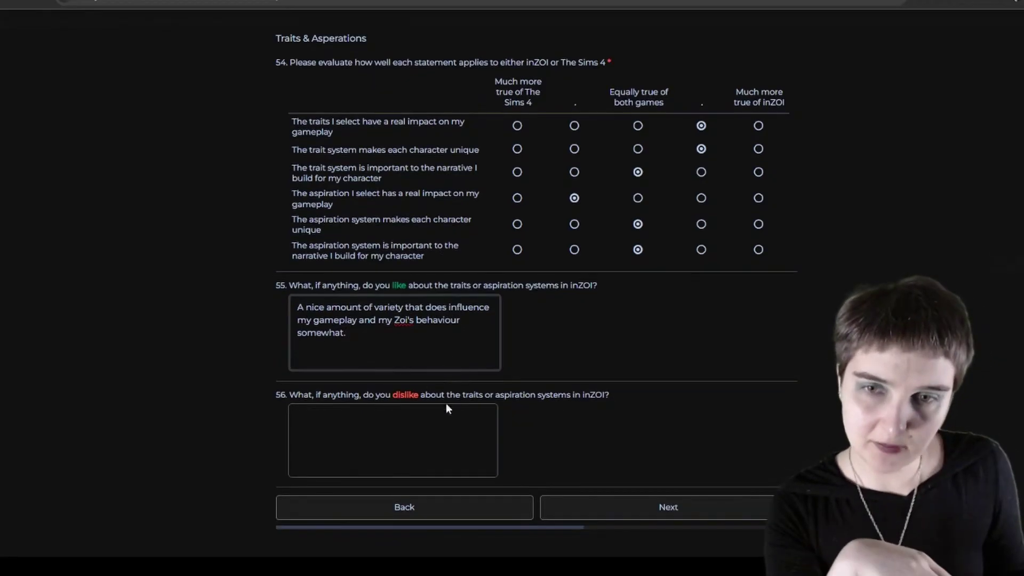
{"action": "left_click", "coordinate": [442, 434]}
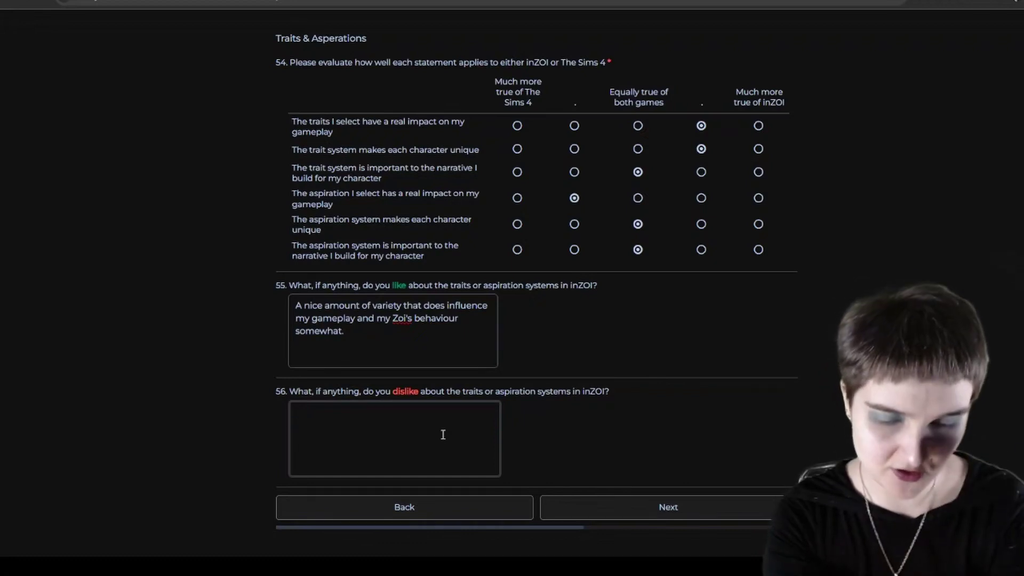
{"action": "type", "text": "Aspiration s"}
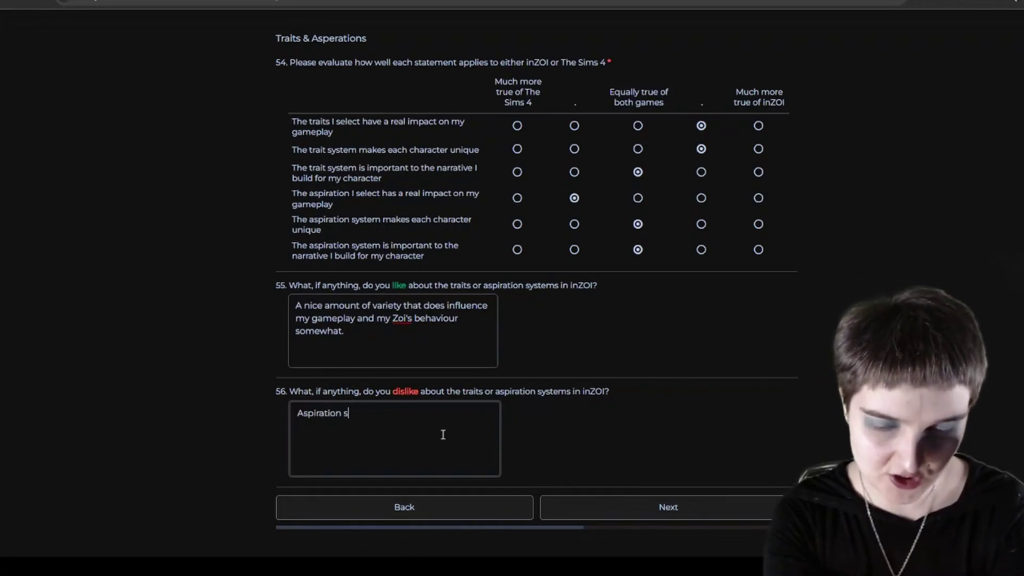
{"action": "type", "text": "ystems in "}
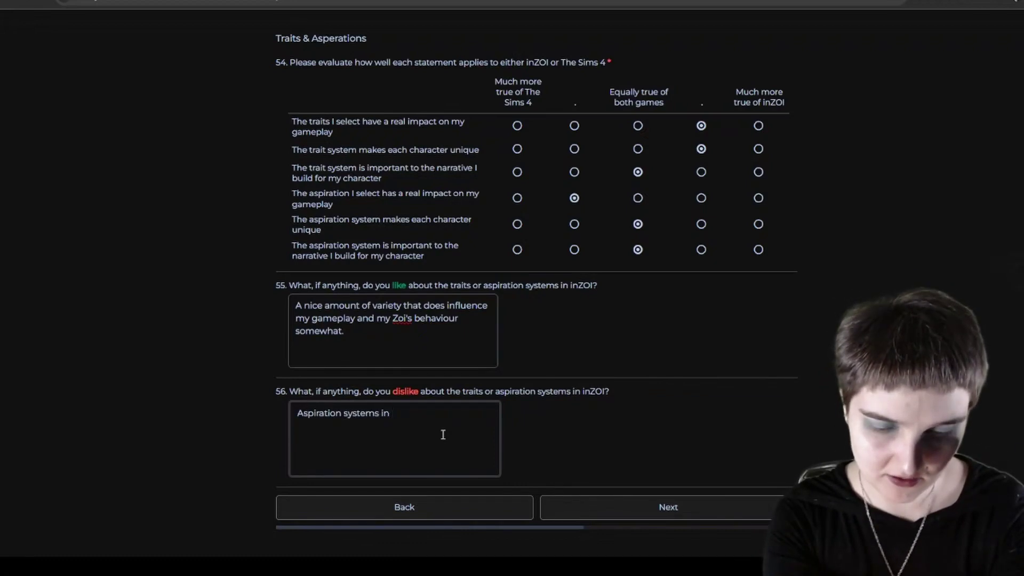
{"action": "type", "text": "Inzoi do not"}
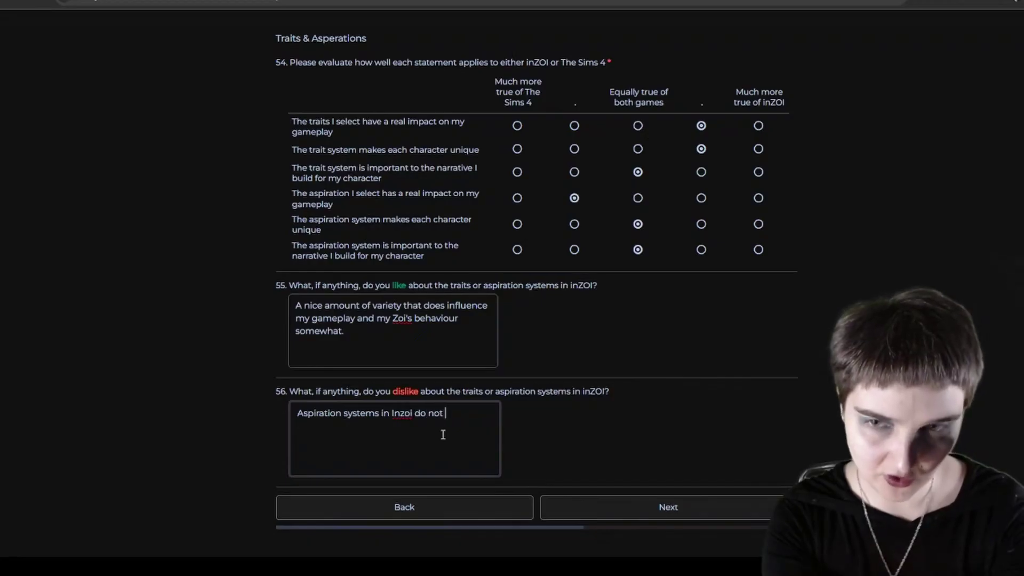
{"action": "type", "text": " give enough "}
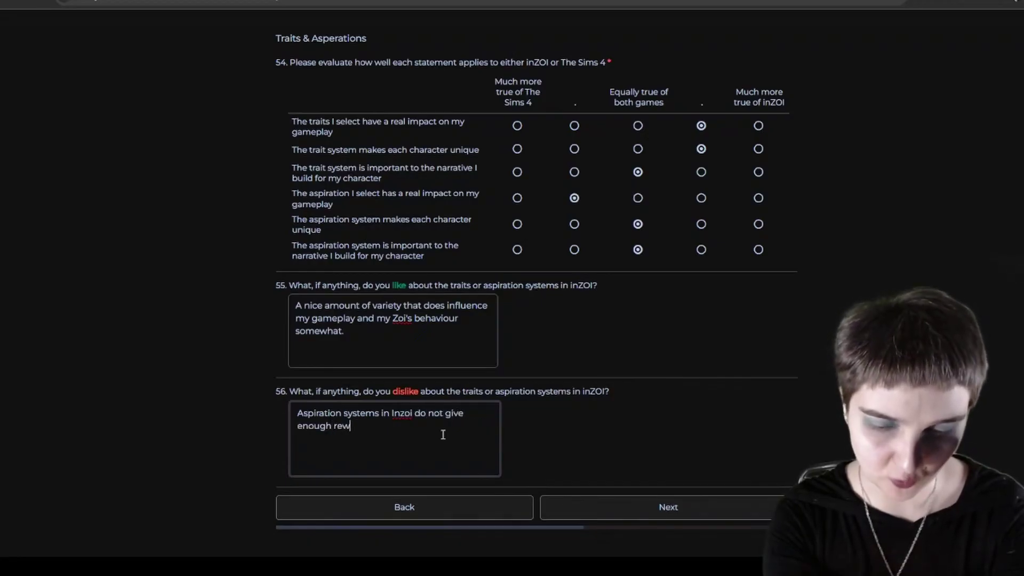
{"action": "type", "text": "reward for me to wa"}
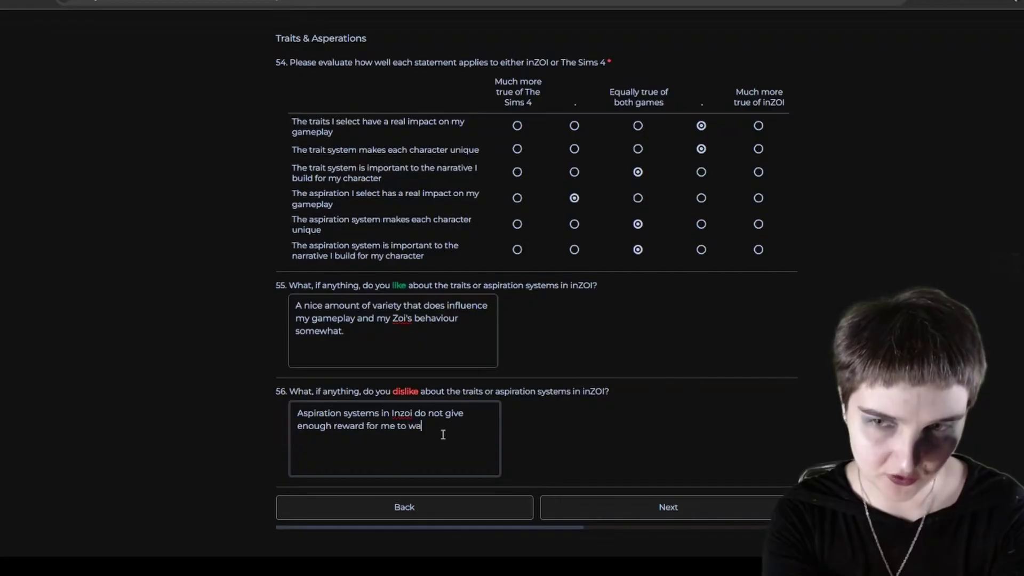
{"action": "type", "text": "nt to fully en"}
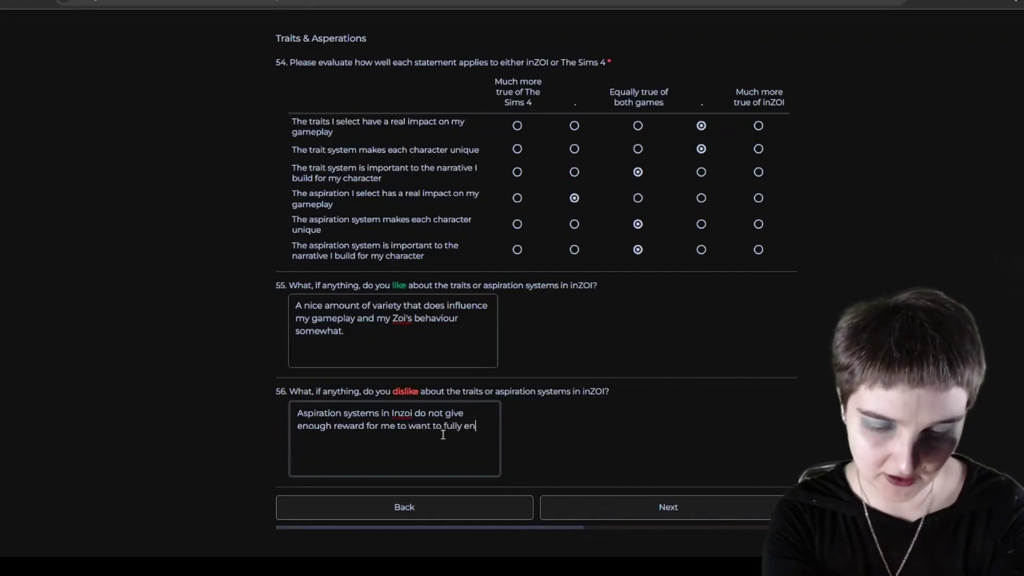
{"action": "type", "text": "gage in it, so"}
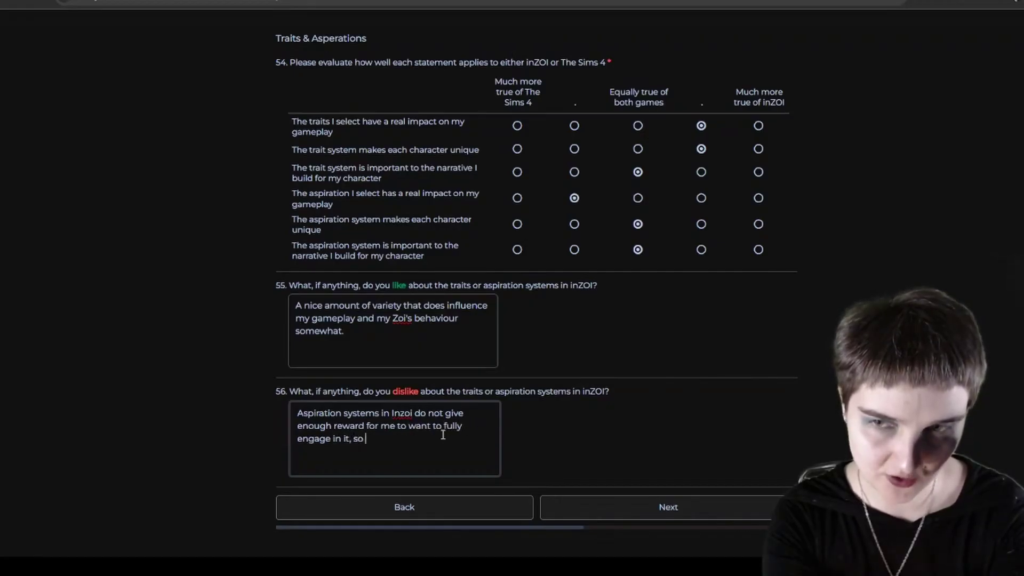
Step: Finish the question 56 answer with "it becomes more like a thematic roleplay aspect if anything."
{"action": "type", "text": " it becomes "}
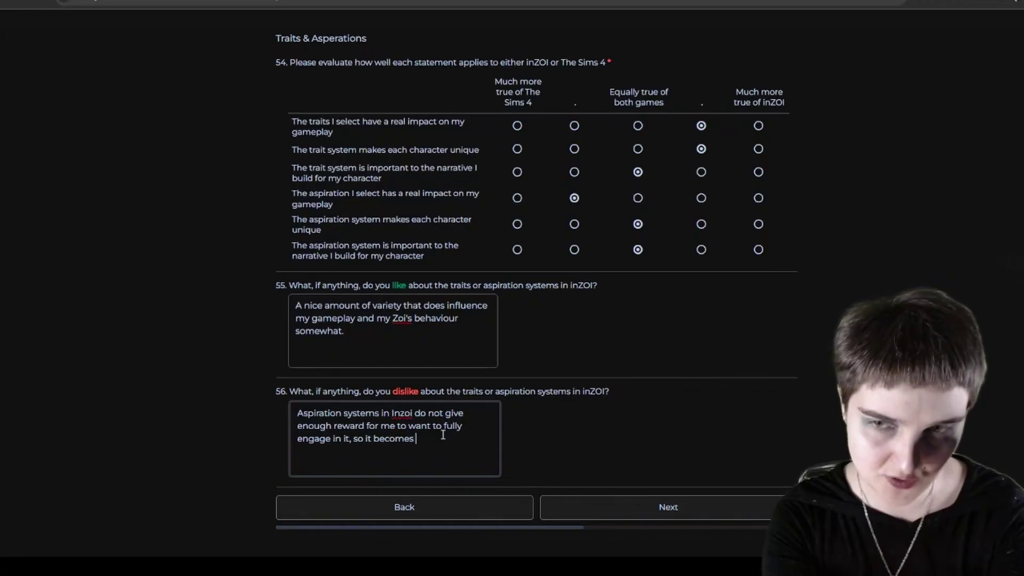
{"action": "type", "text": "more like a the"}
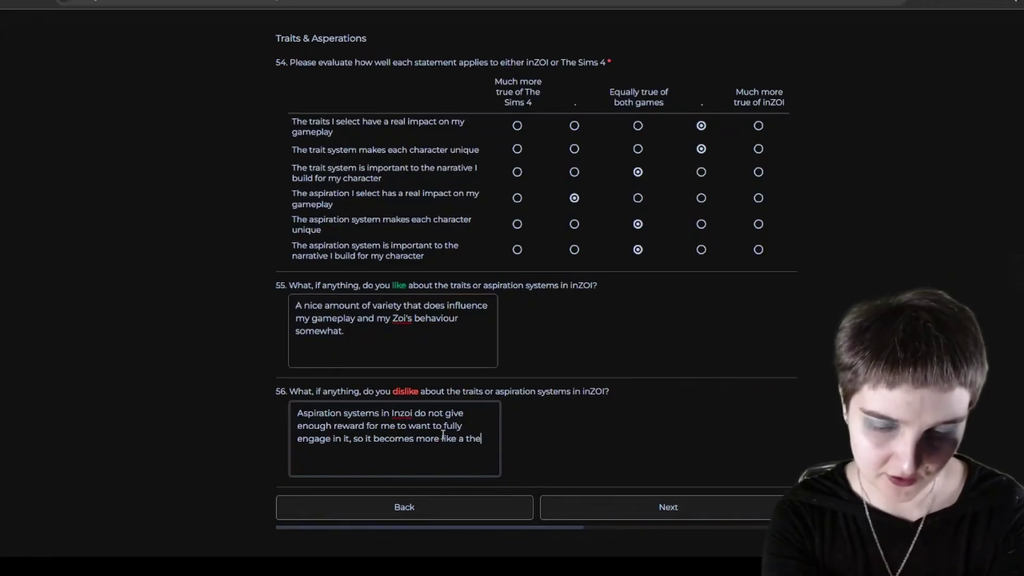
{"action": "type", "text": "matic rolepla"}
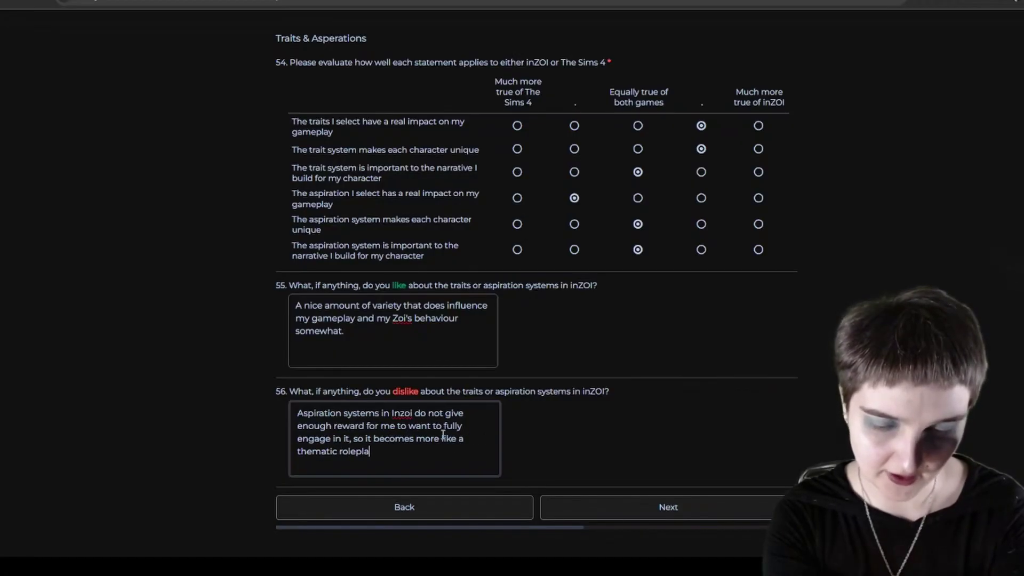
{"action": "type", "text": "y aspect if anything."}
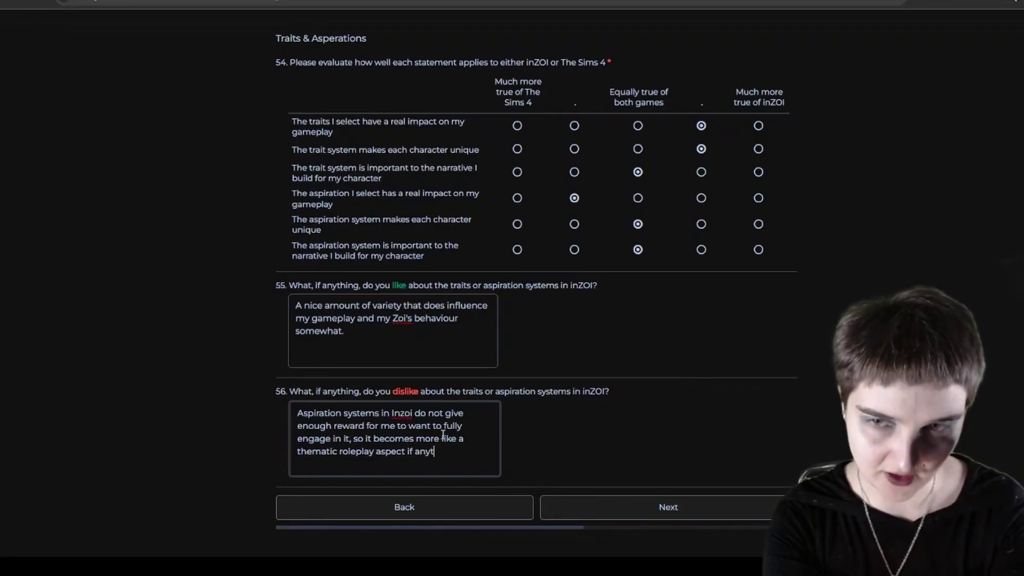
Step: Go to the next survey page and mark Dowon as the location played in for question 57
{"action": "left_click", "coordinate": [756, 513]}
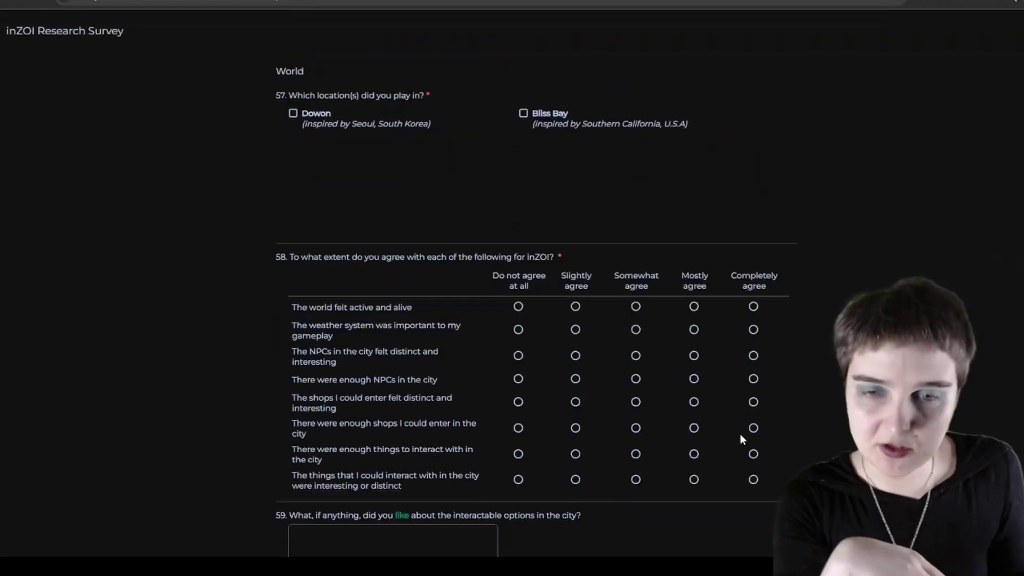
{"action": "scroll", "coordinate": [683, 405], "scroll_direction": "down", "scroll_amount": 3}
{"action": "scroll", "coordinate": [667, 357], "scroll_direction": "up", "scroll_amount": 2}
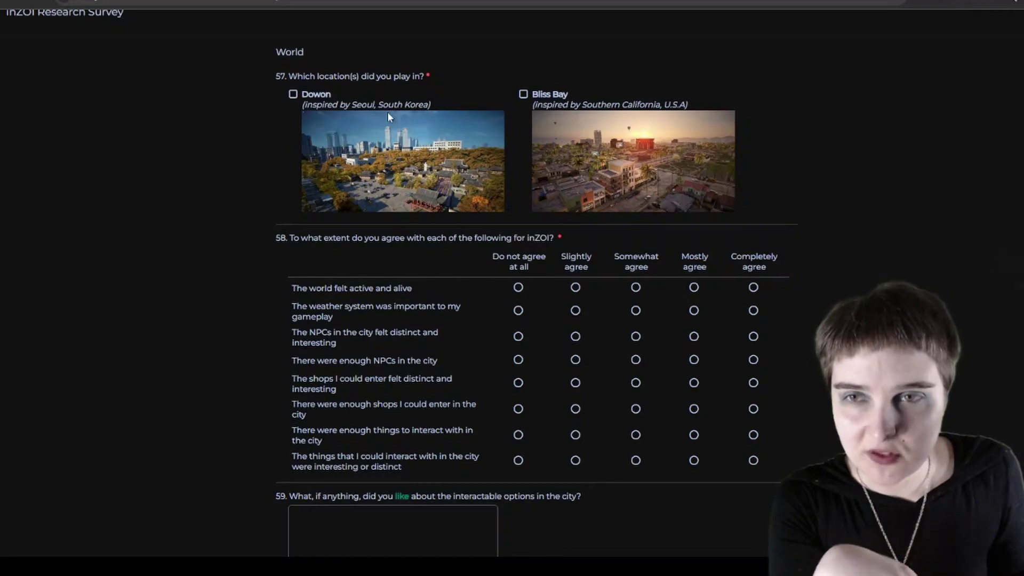
{"action": "left_click", "coordinate": [331, 94]}
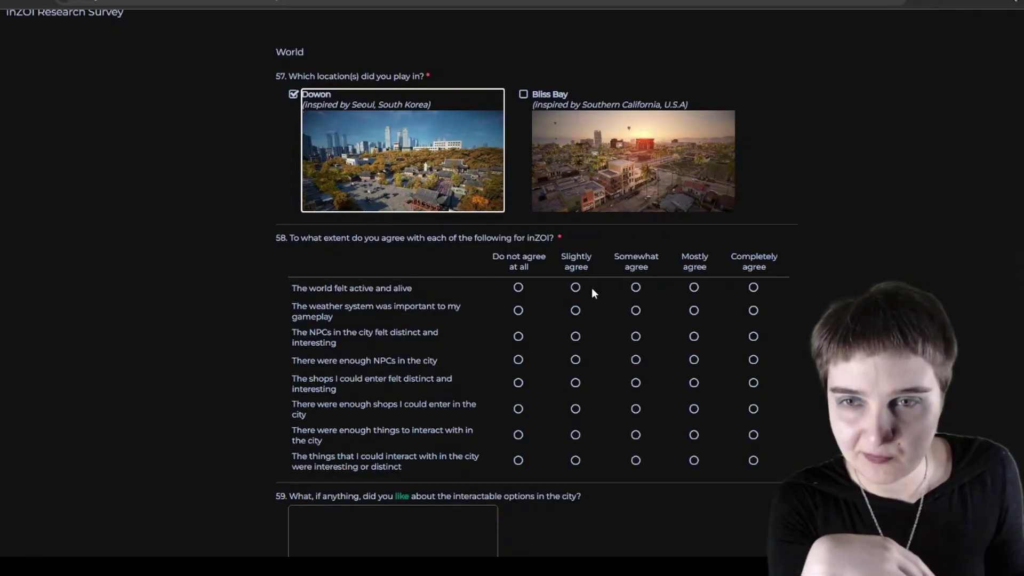
Step: Rate question 58's statements 1, 2 and 4 Completely agree and statement 3 Slightly agree
{"action": "scroll", "coordinate": [591, 292], "scroll_direction": "down", "scroll_amount": 3}
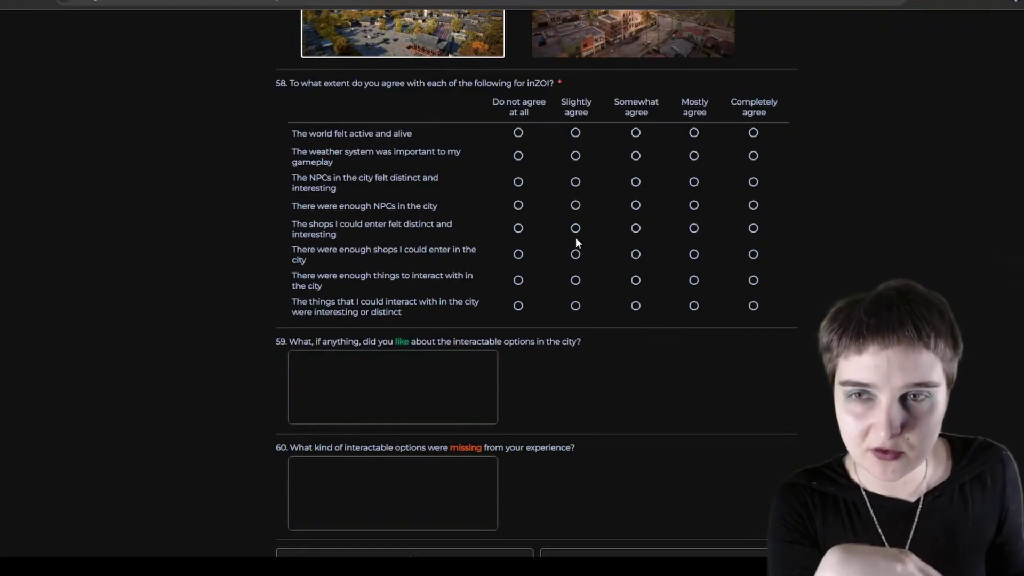
{"action": "left_click", "coordinate": [752, 133]}
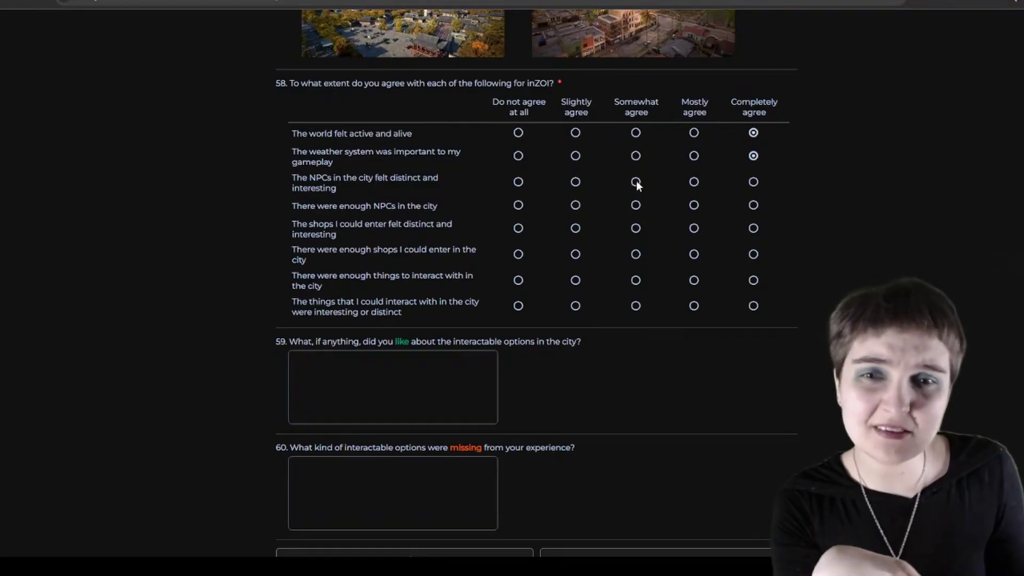
{"action": "left_click", "coordinate": [575, 182]}
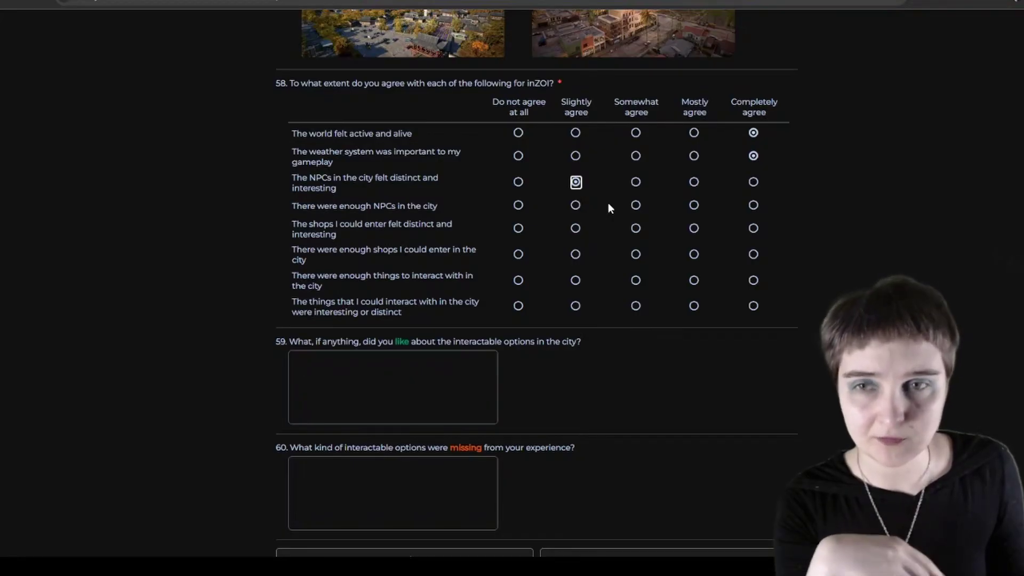
{"action": "left_click", "coordinate": [754, 206]}
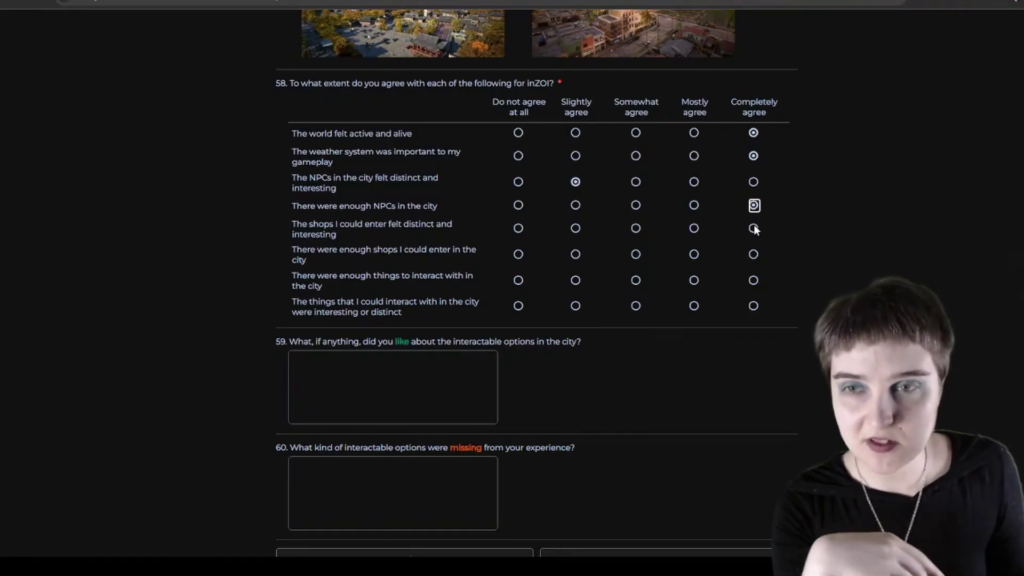
Step: Rate question 58's statement 5 Slightly agree, statement 6 Do not agree at all, and statements 7 and 8 Mostly agree
{"action": "left_click", "coordinate": [635, 229]}
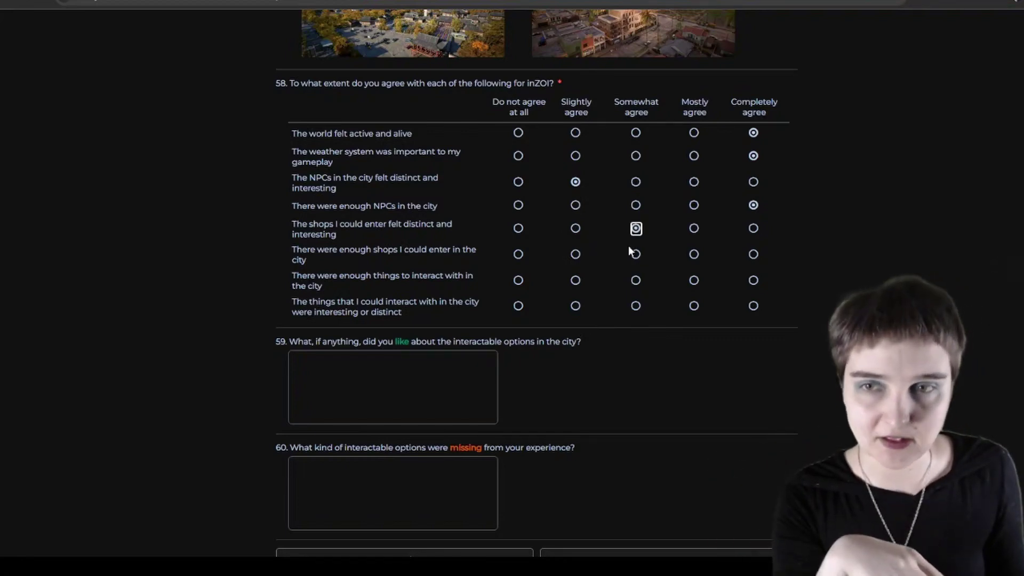
{"action": "left_click", "coordinate": [575, 228]}
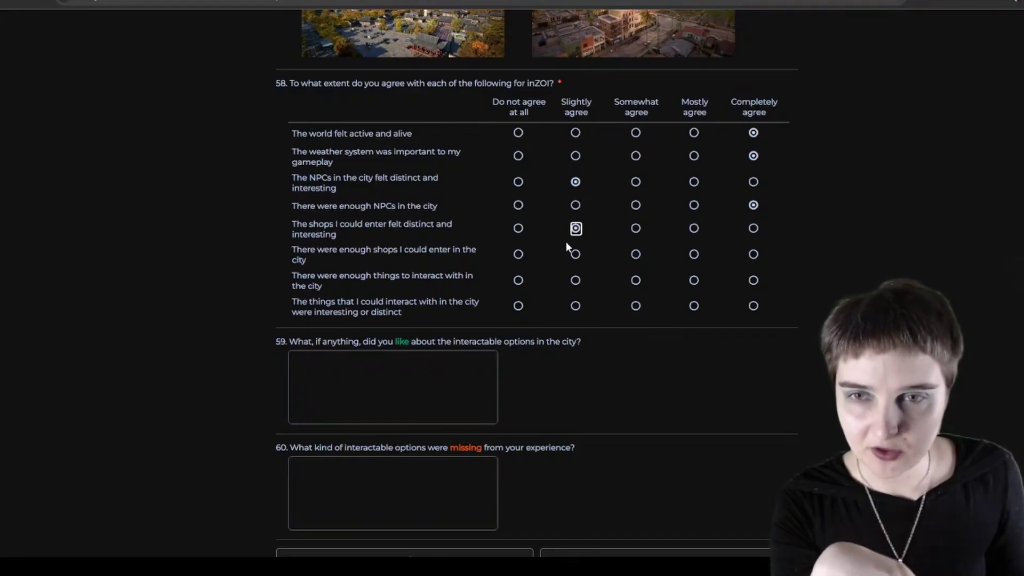
{"action": "left_click", "coordinate": [519, 253]}
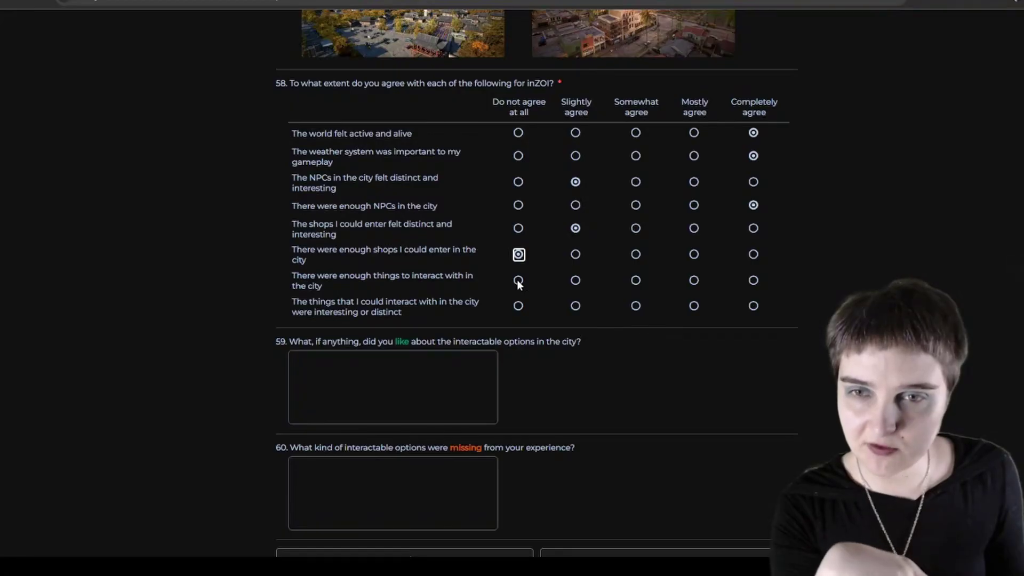
{"action": "left_click", "coordinate": [693, 280]}
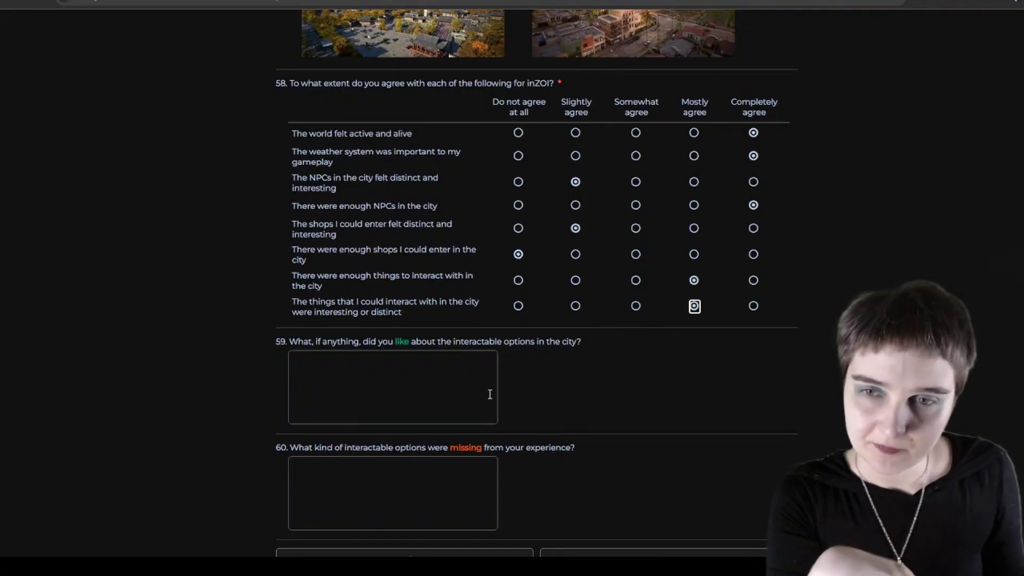
Step: Begin the question 59 answer with "The city feels alive and there's stuff in weird courners, like you can walk down the street and find"
{"action": "scroll", "coordinate": [487, 392], "scroll_direction": "down", "scroll_amount": 1}
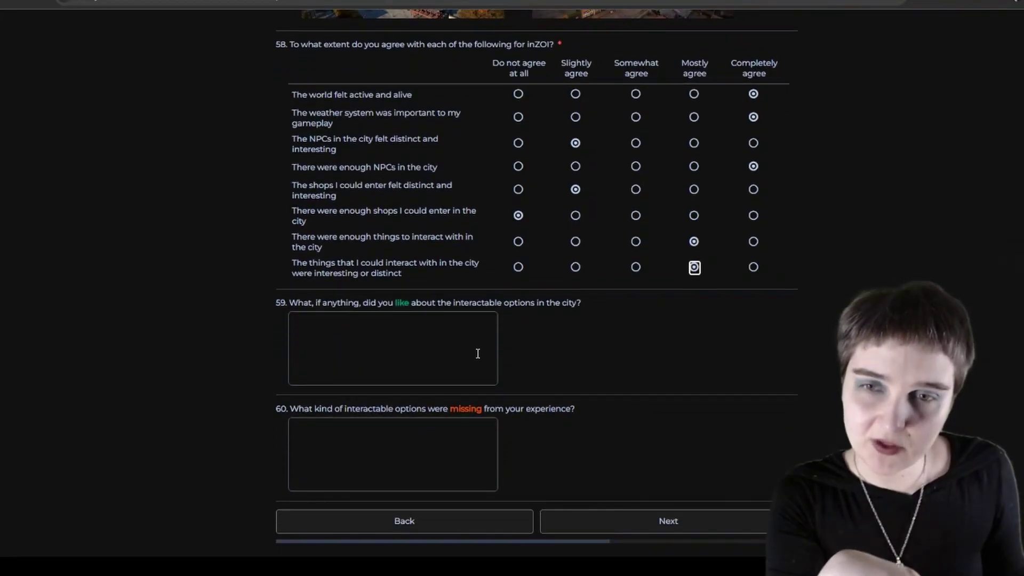
{"action": "left_click", "coordinate": [478, 352]}
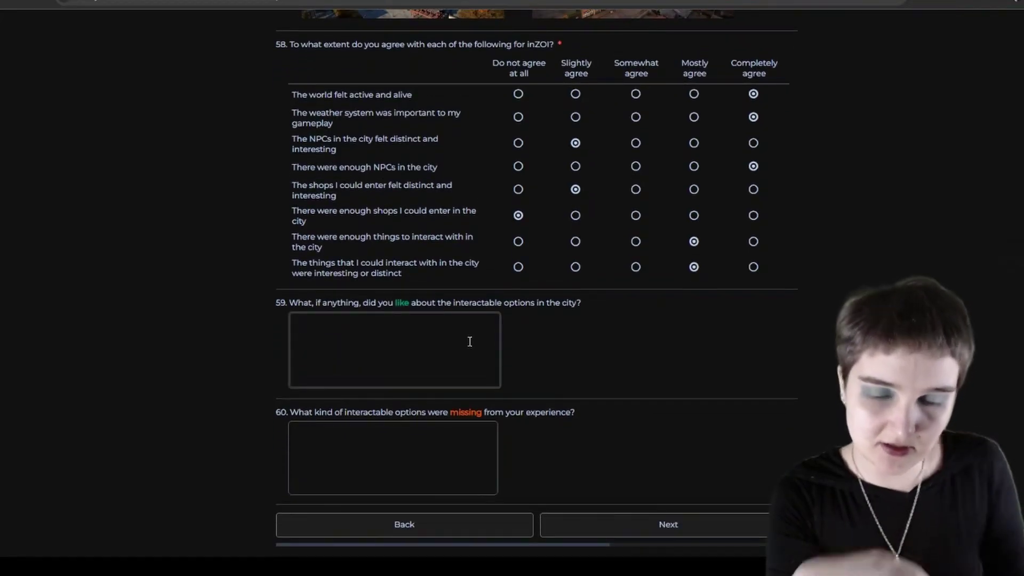
{"action": "type", "text": "The city "}
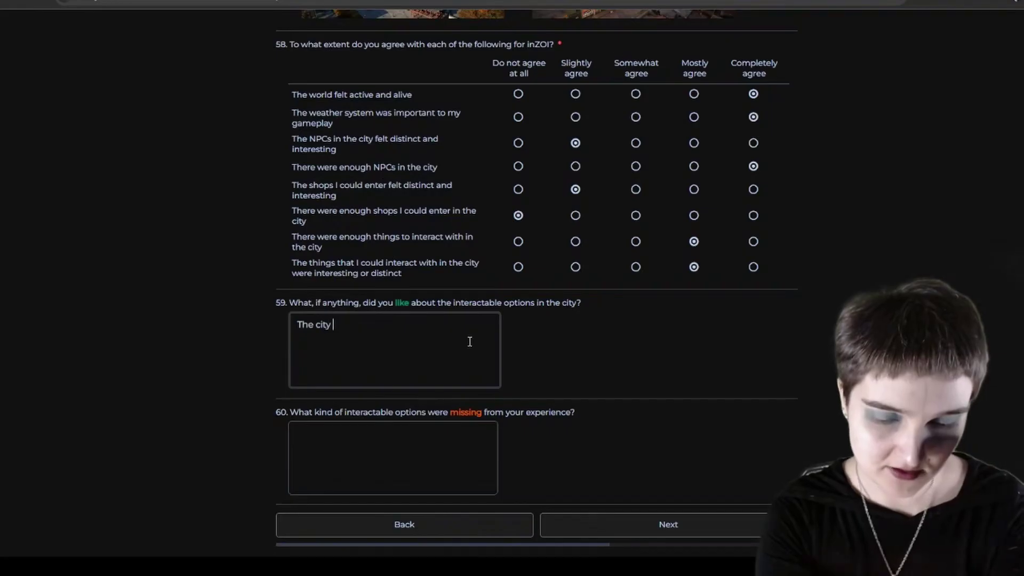
{"action": "type", "text": "feels alive and t"}
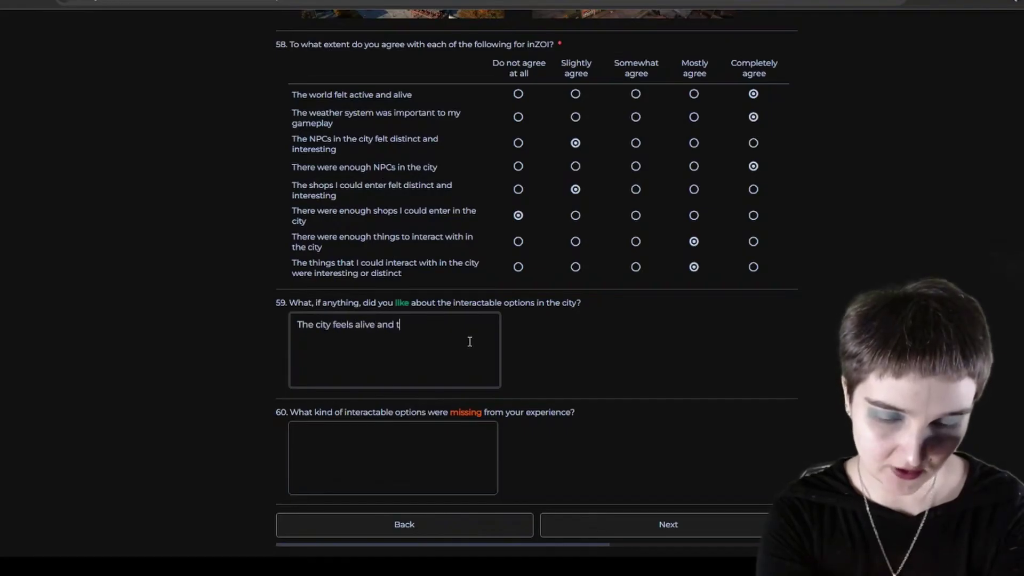
{"action": "type", "text": "here's stuff"}
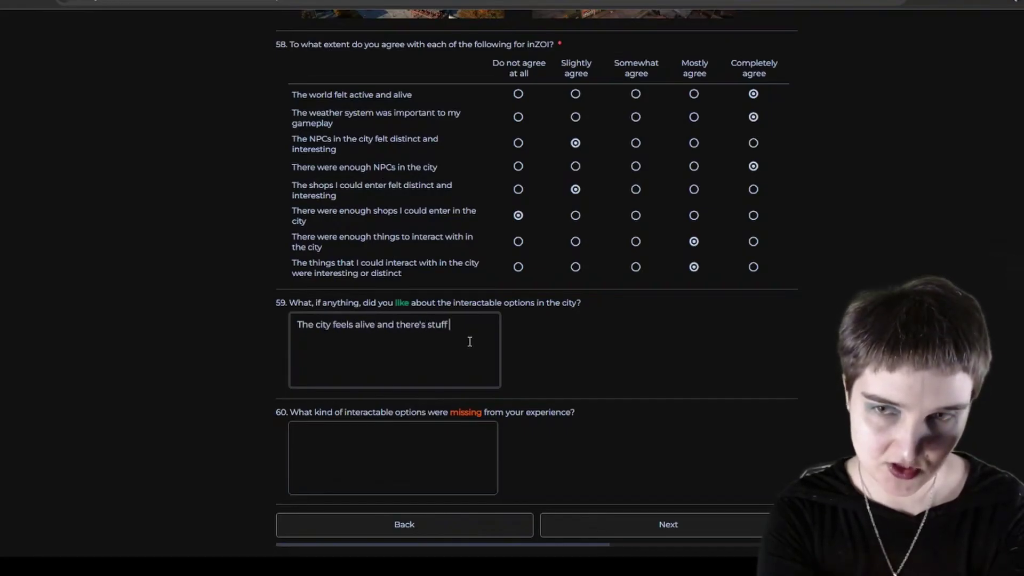
{"action": "type", "text": " in weird courne"}
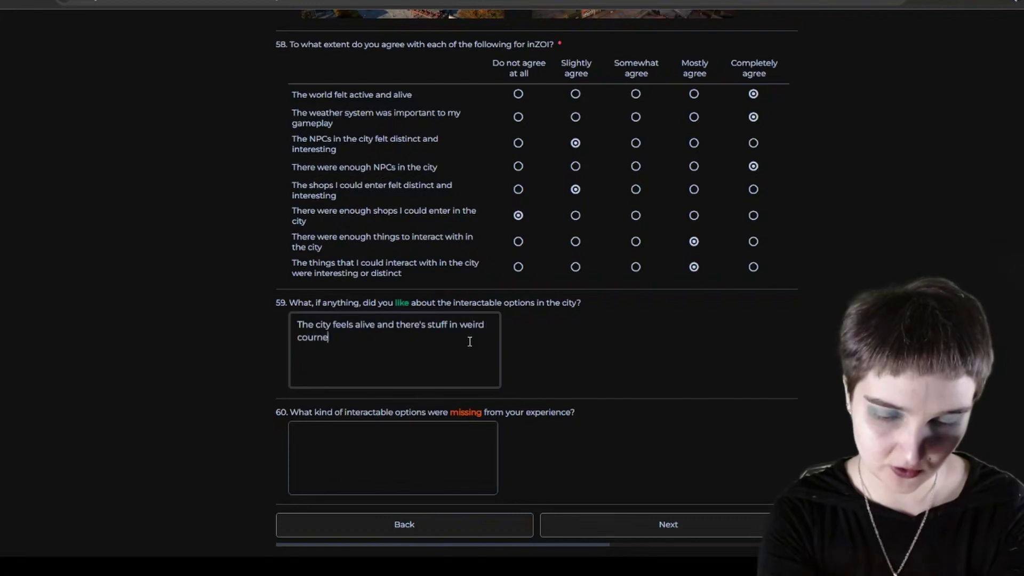
{"action": "type", "text": "rs, like you"}
{"action": "type", "text": "ca"}
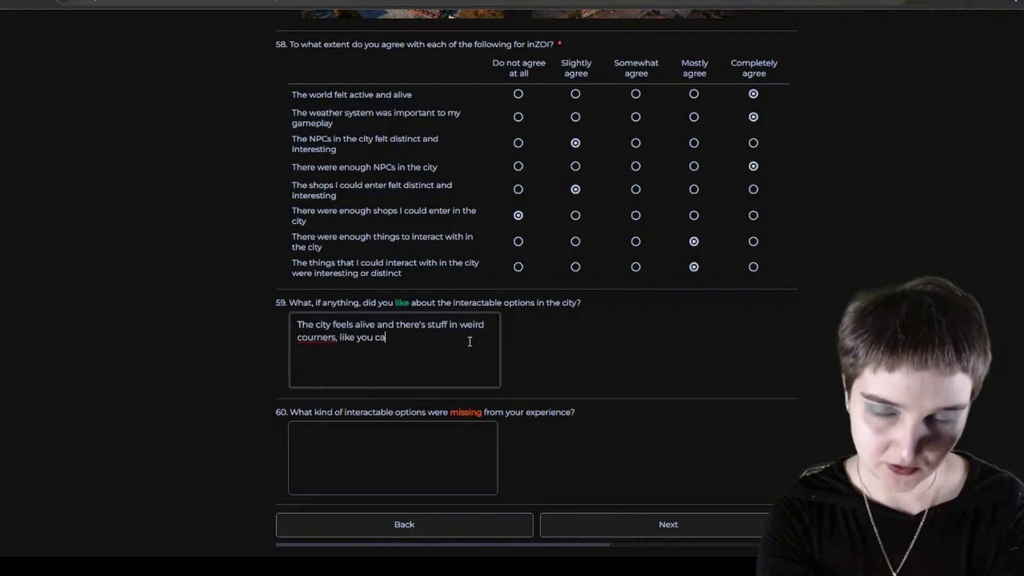
{"action": "type", "text": "n walk down the s"}
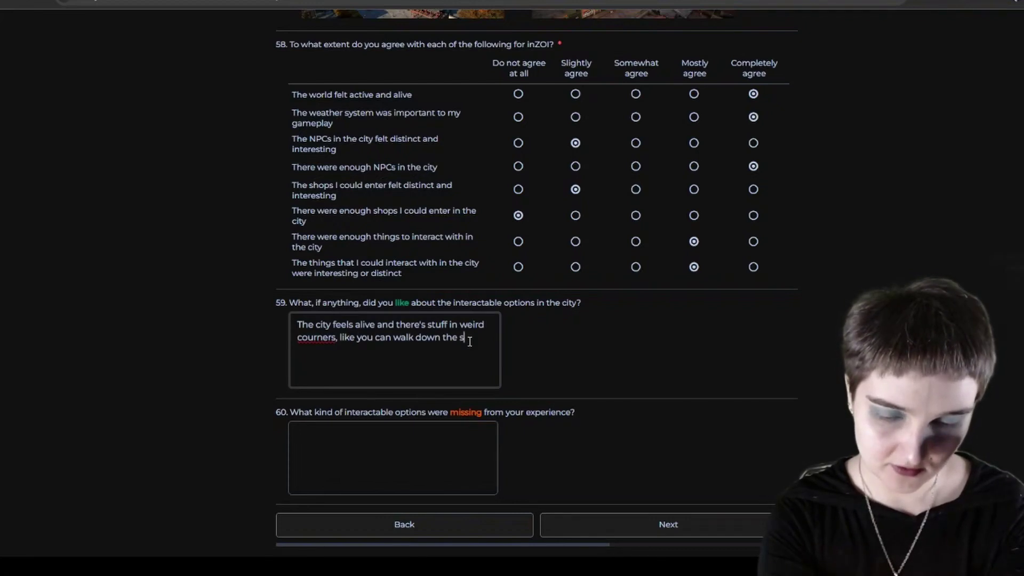
{"action": "type", "text": "treet and find"}
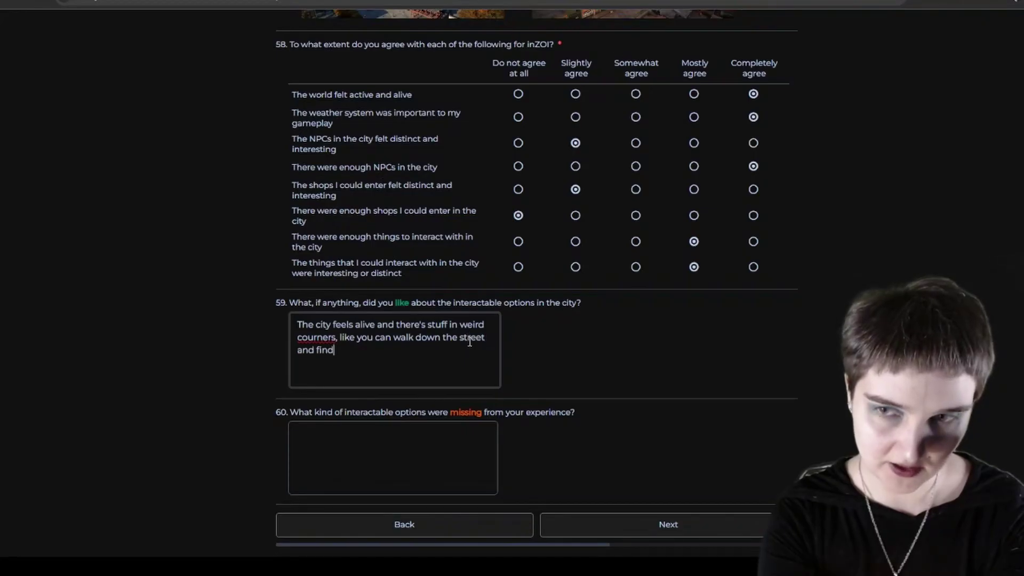
Step: Continue the question 59 answer with "an interactable mailbox, or an ATM machine, or a vending machine, or a claw machine,"
{"action": "type", "text": " an interacta"}
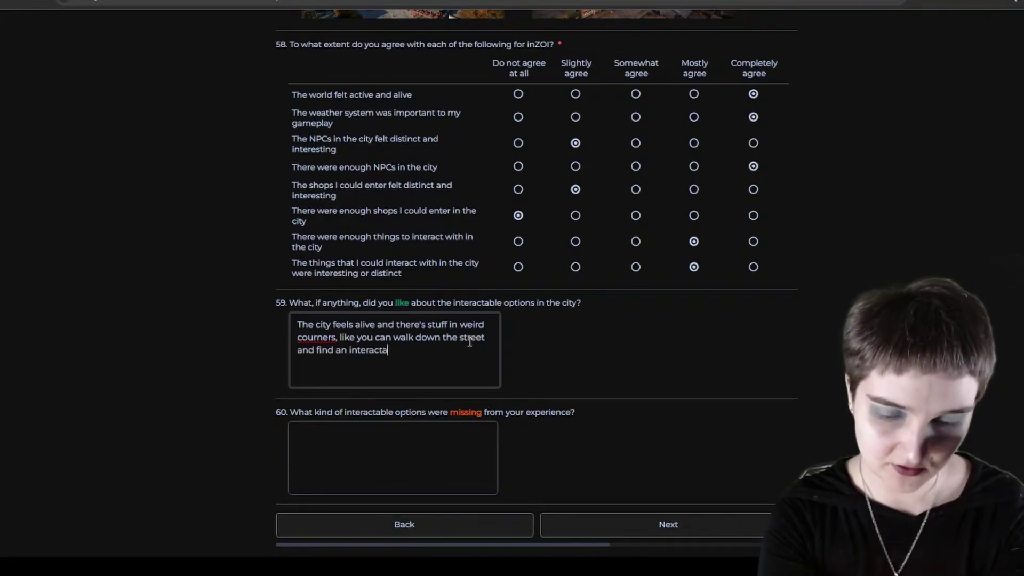
{"action": "type", "text": "ble mailbox, o"}
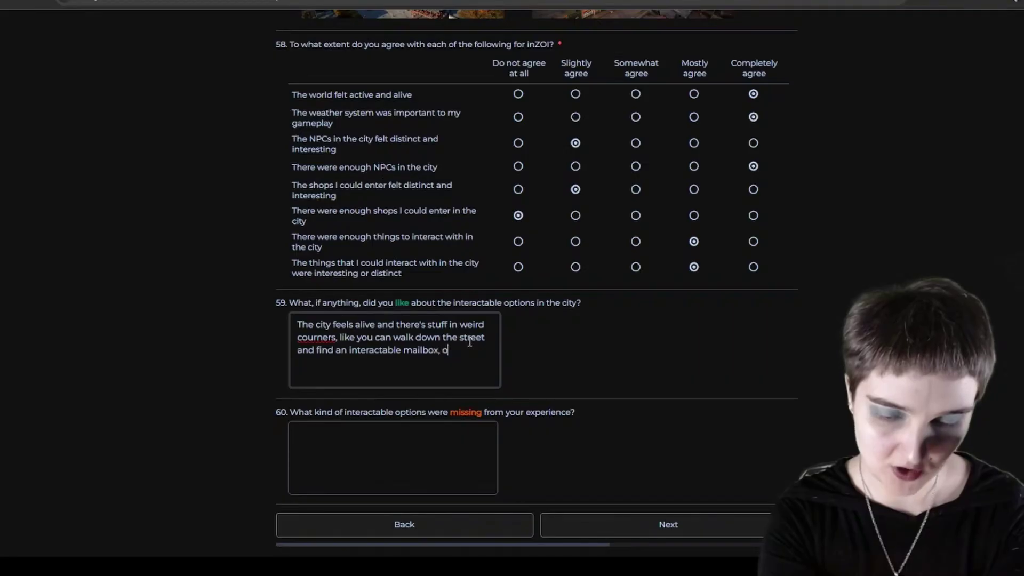
{"action": "type", "text": "r an ATM"}
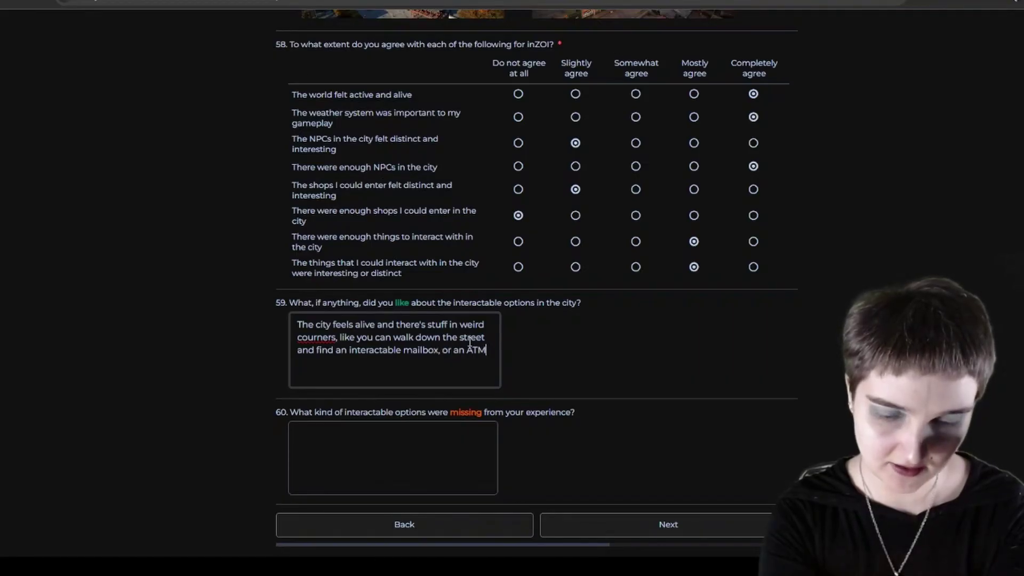
{"action": "type", "text": " machine, or a "}
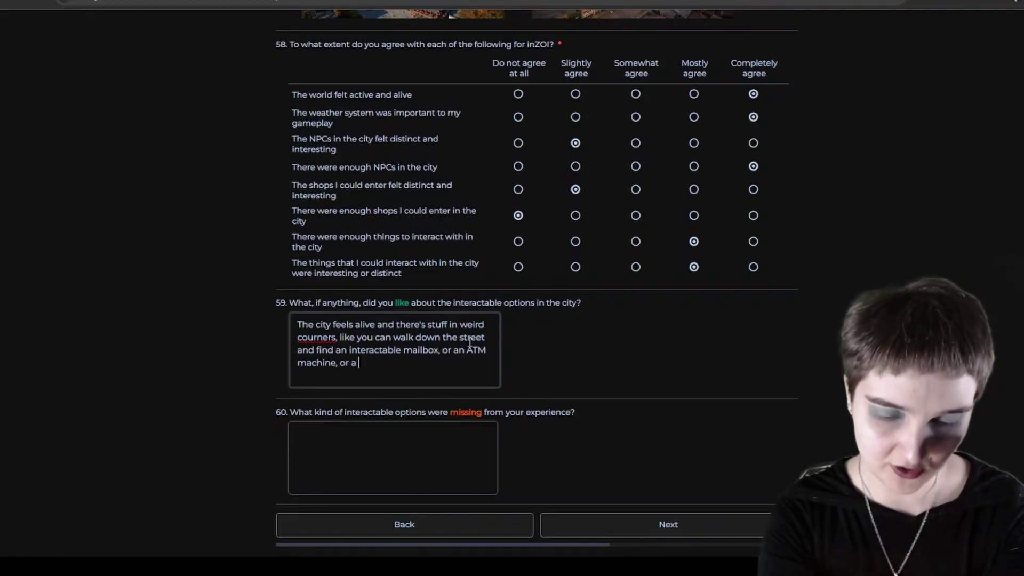
{"action": "type", "text": "vending"}
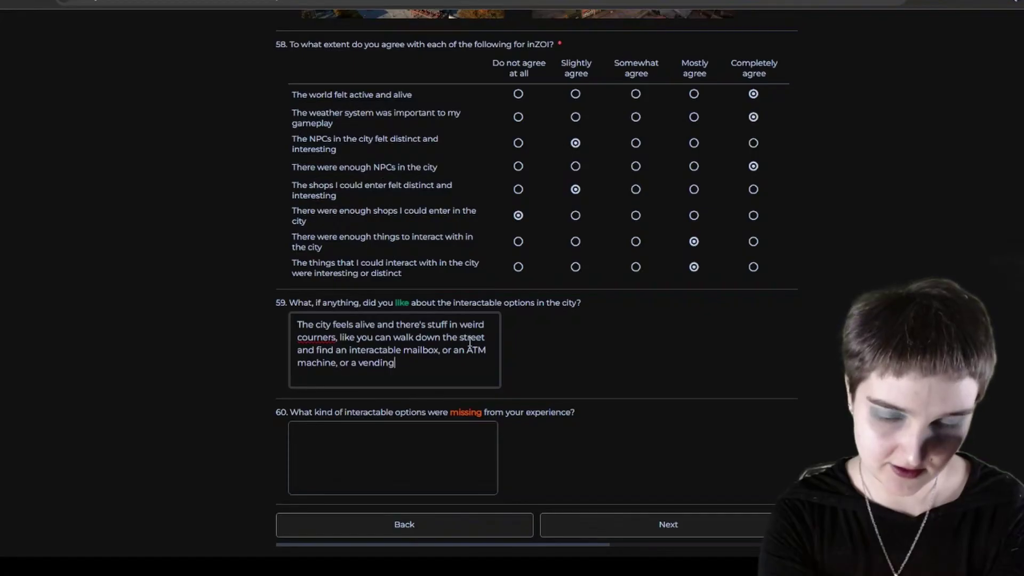
{"action": "type", "text": " machine, or a"}
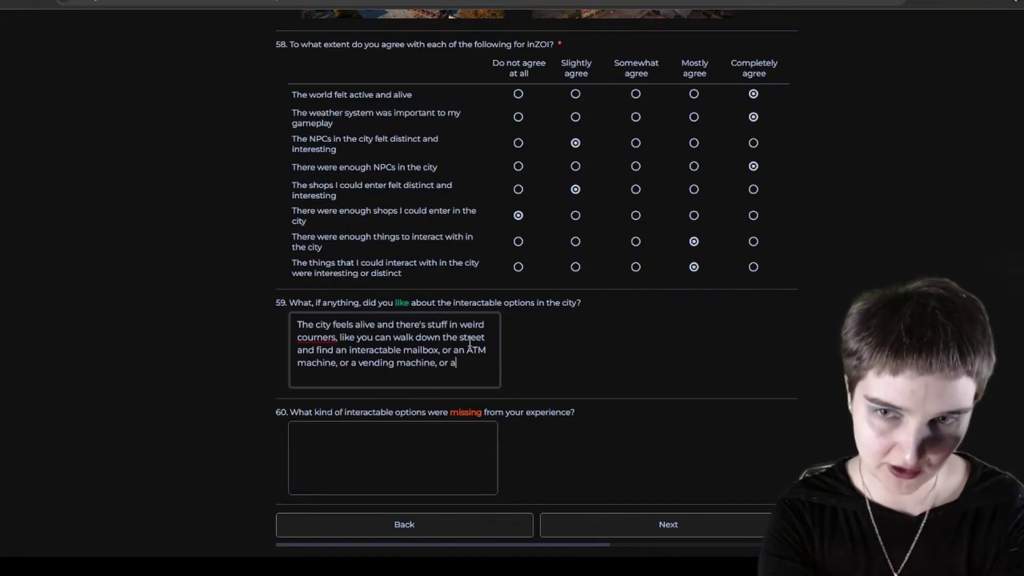
{"action": "type", "text": " claw mach"}
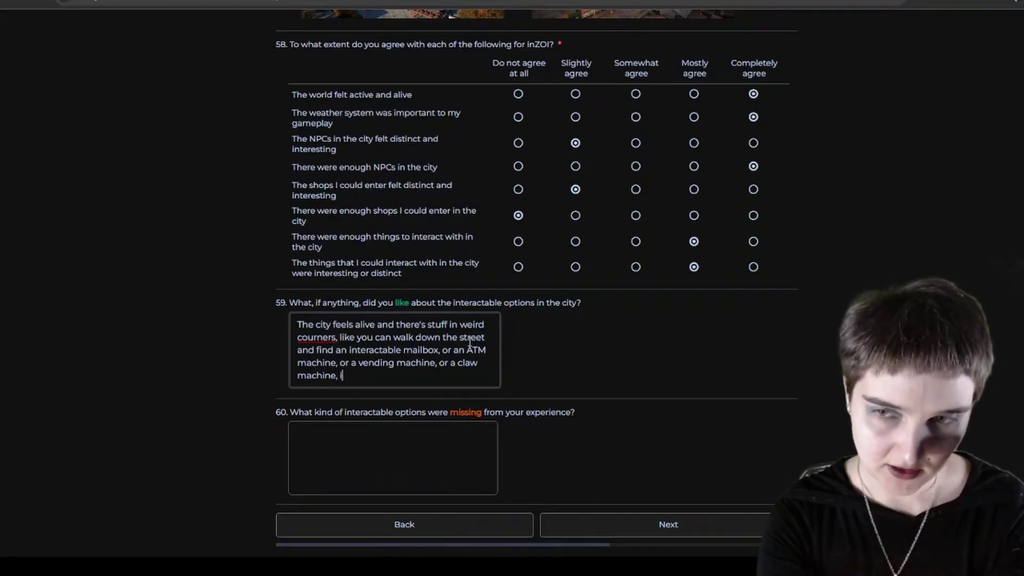
Step: Finish the question 59 answer with "it is never just entirely empty and devoid of life."
{"action": "type", "text": "ine, it is never jus"}
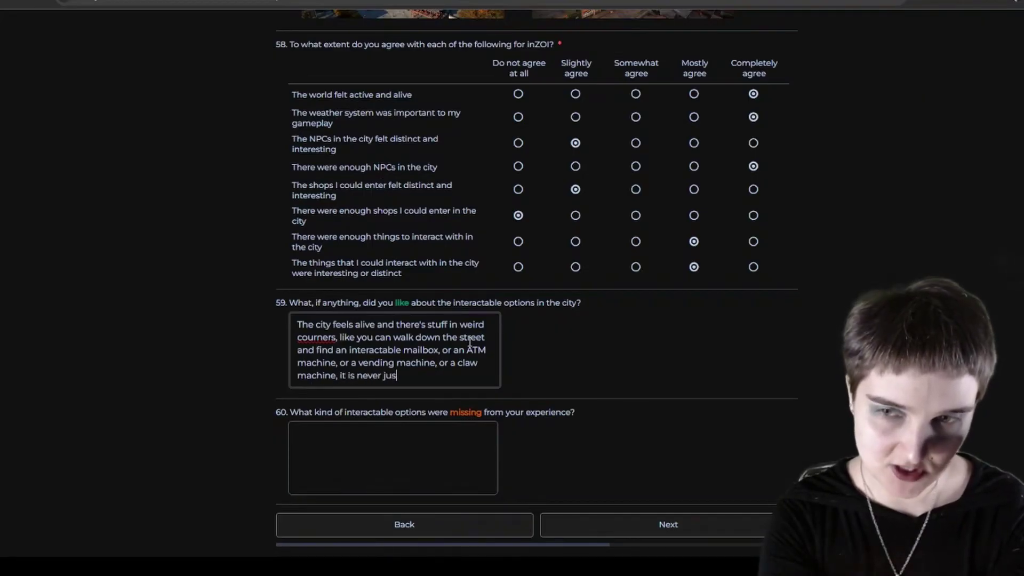
{"action": "type", "text": "t entirely emp"}
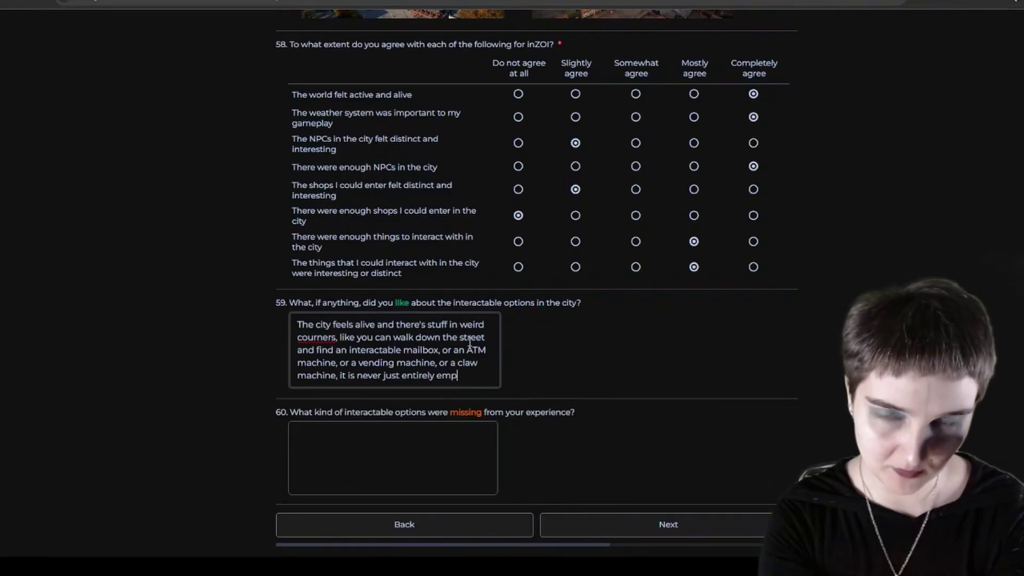
{"action": "type", "text": "ty and devoid of lif"}
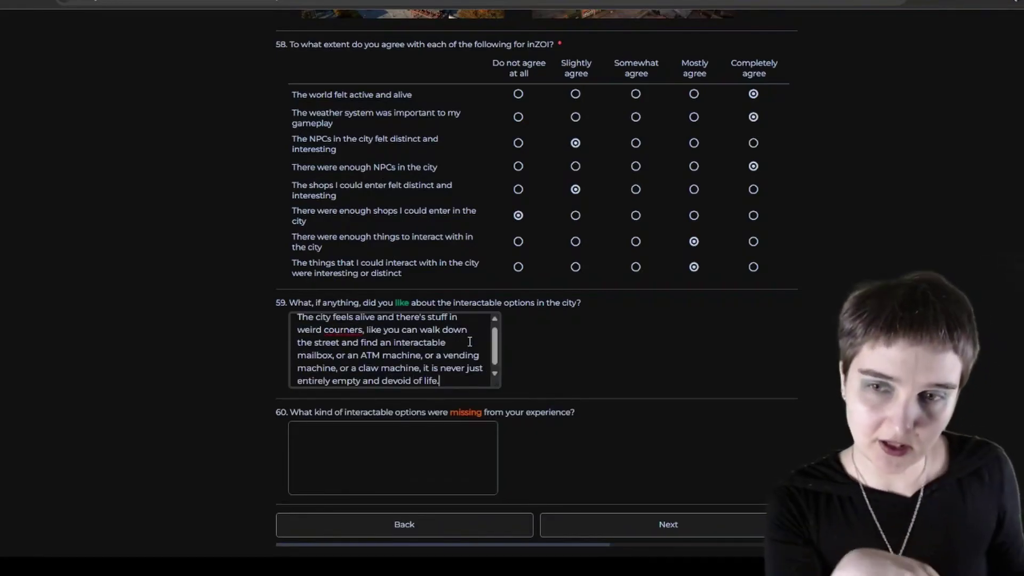
{"action": "type", "text": "e."}
Step: Begin the question 60 answer with "Functional stores and a greater variety of them would help a lot."
{"action": "scroll", "coordinate": [415, 464], "scroll_direction": "down", "scroll_amount": 1}
{"action": "left_click", "coordinate": [414, 454]}
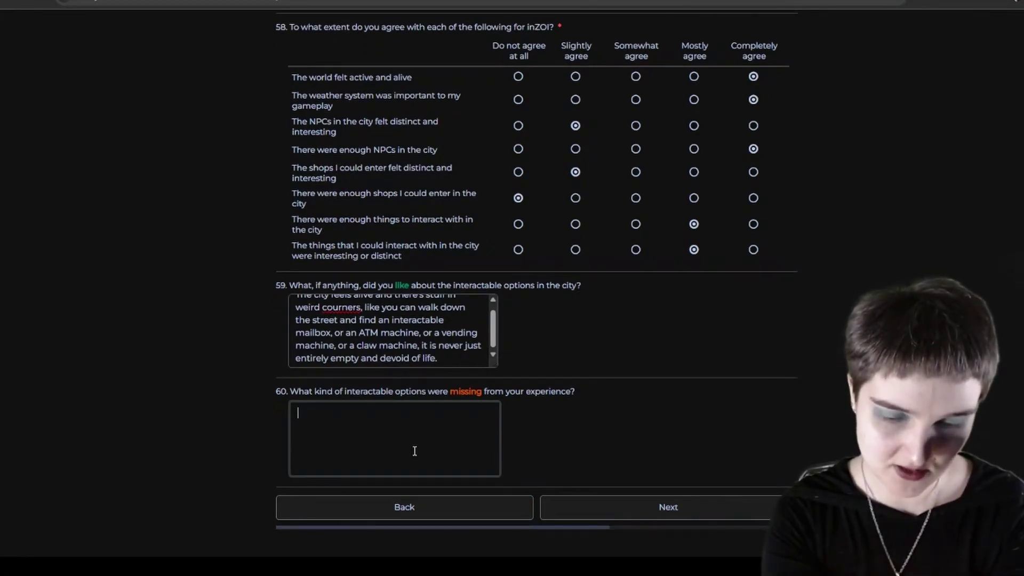
{"action": "type", "text": "Func"}
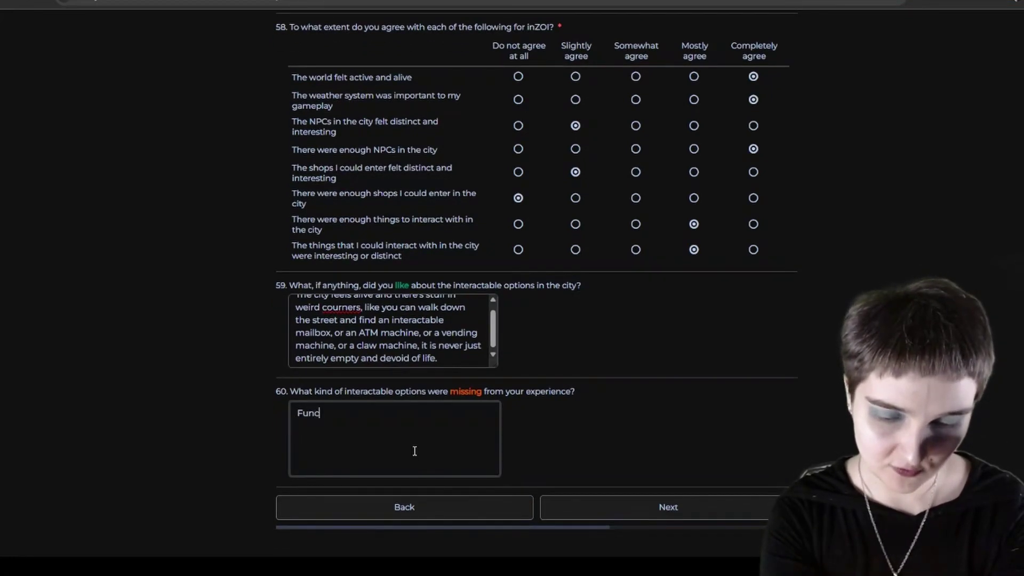
{"action": "type", "text": "tional stores"}
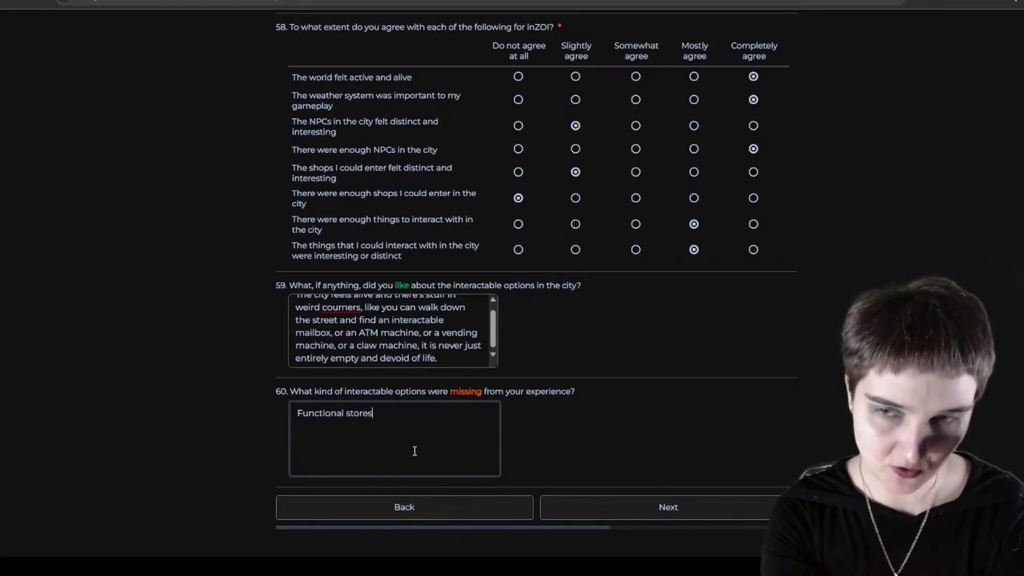
{"action": "type", "text": " and a greater "}
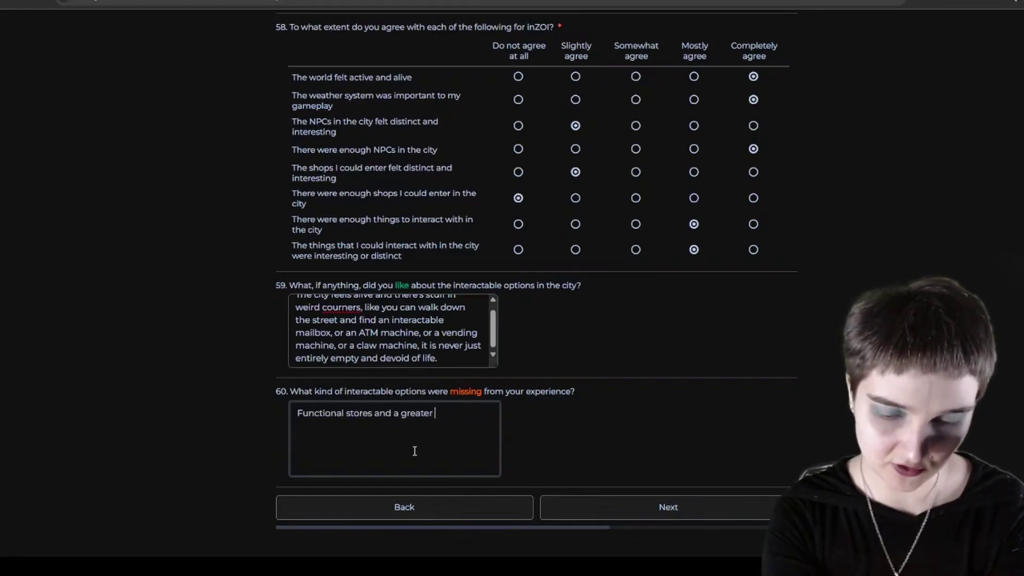
{"action": "type", "text": "variety of them wo"}
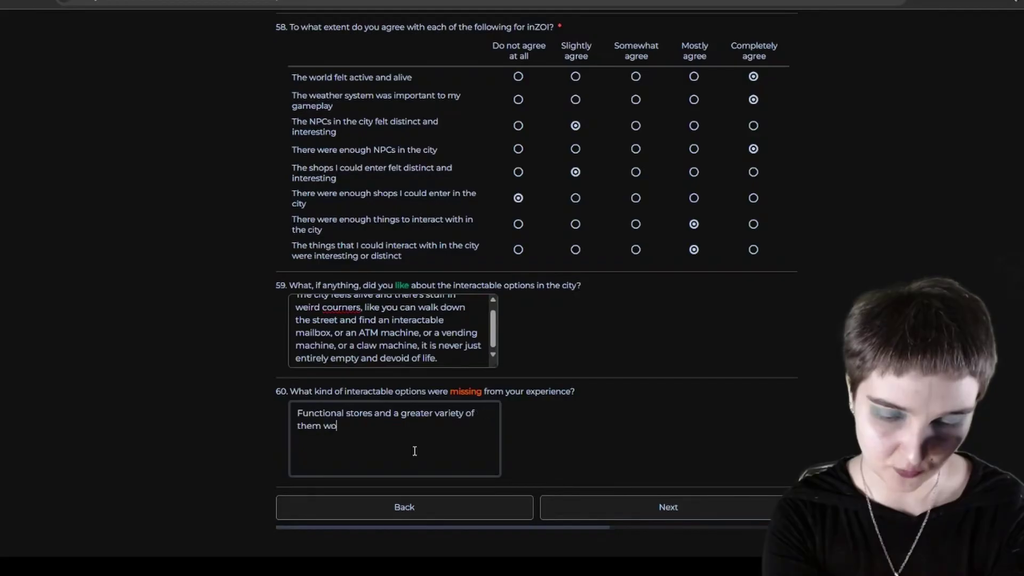
{"action": "type", "text": "uld help a lot. I"}
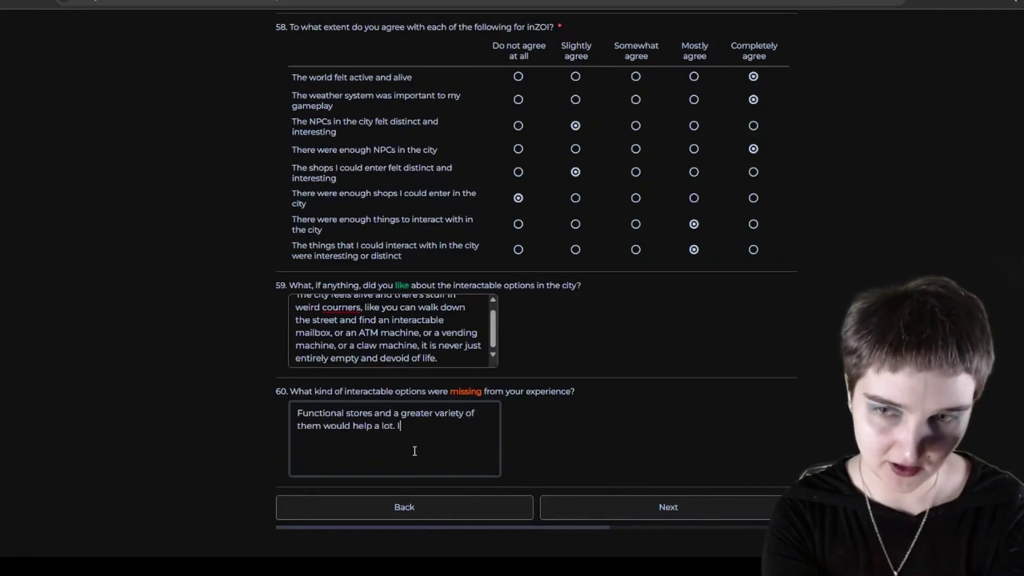
Step: Continue the question 60 answer with "If you're hanging out in the convenience store for example, the building serves no purpose outside of set dressing."
{"action": "type", "text": "f you're hangingo "}
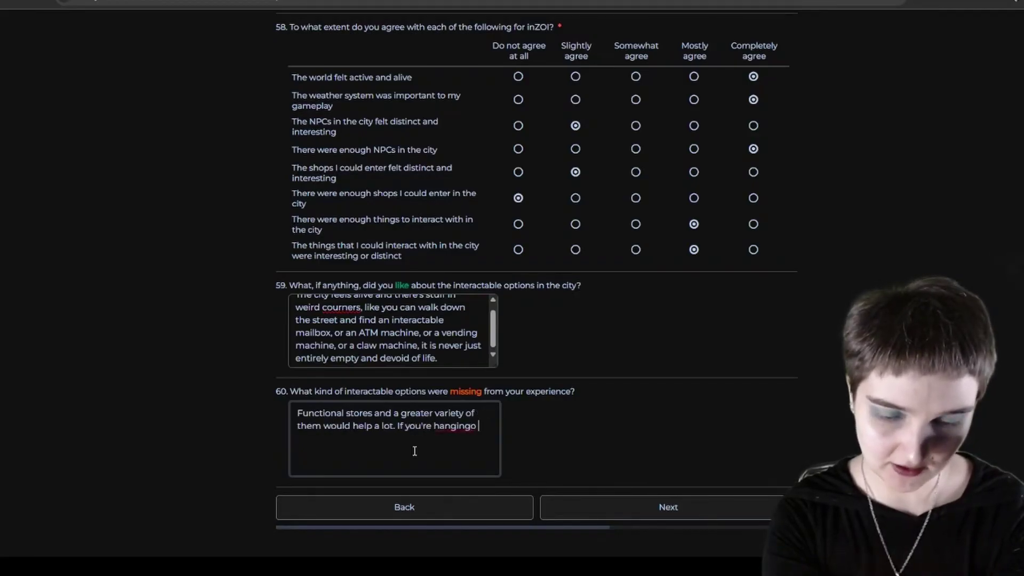
{"action": "type", "text": "ut in the conveni"}
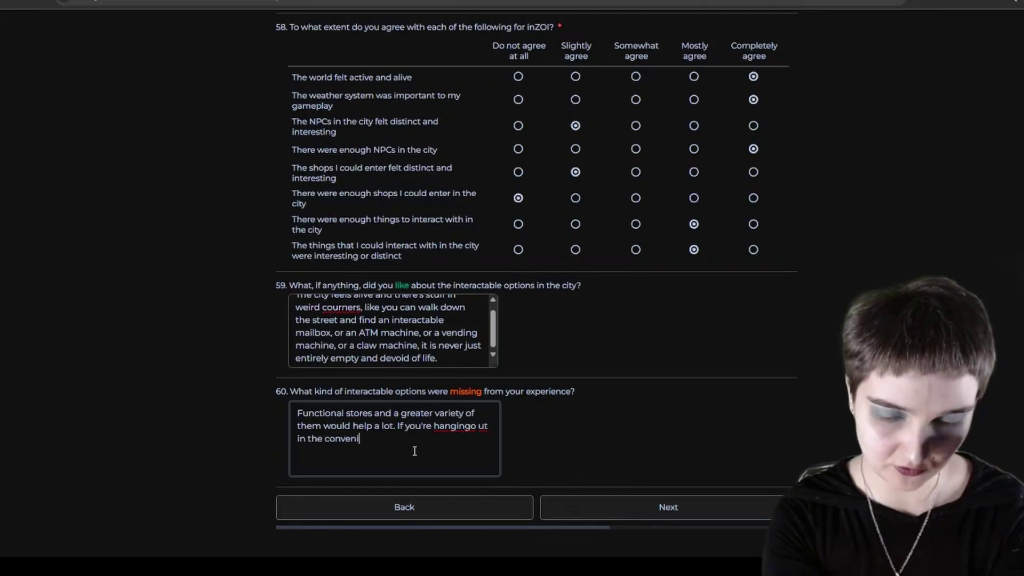
{"action": "type", "text": "ence store for e"}
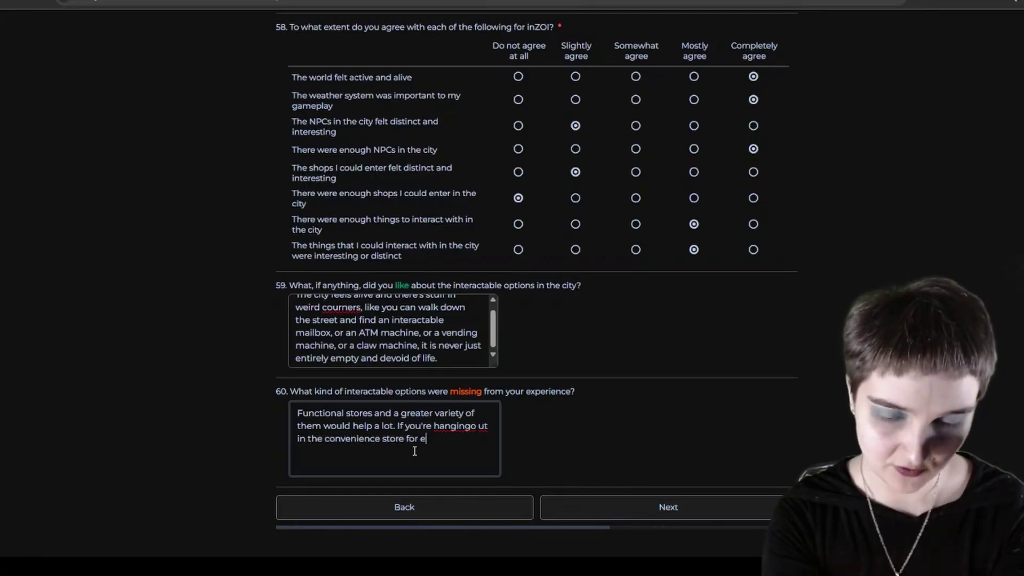
{"action": "type", "text": "xample, the"}
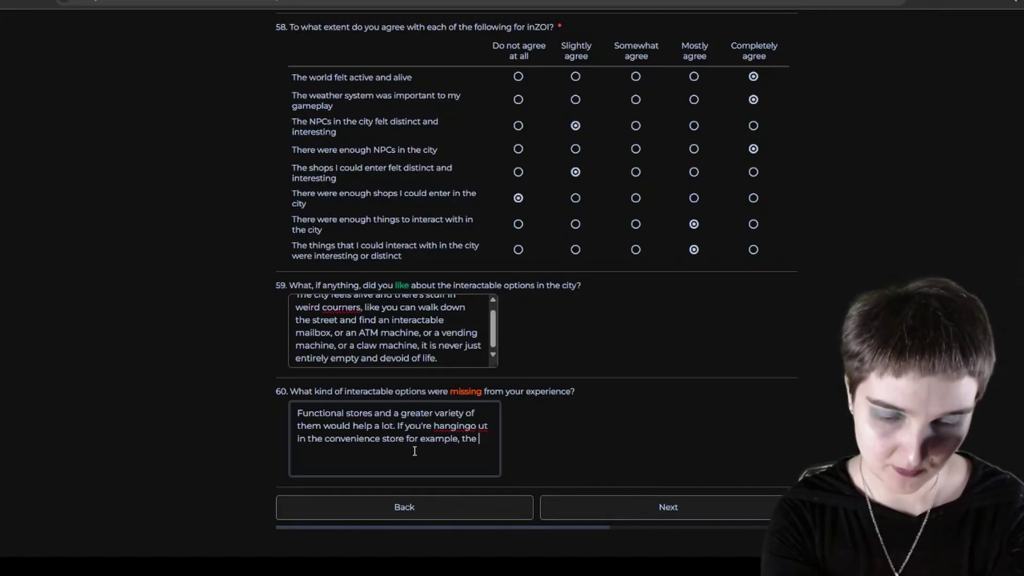
{"action": "type", "text": " building serv"}
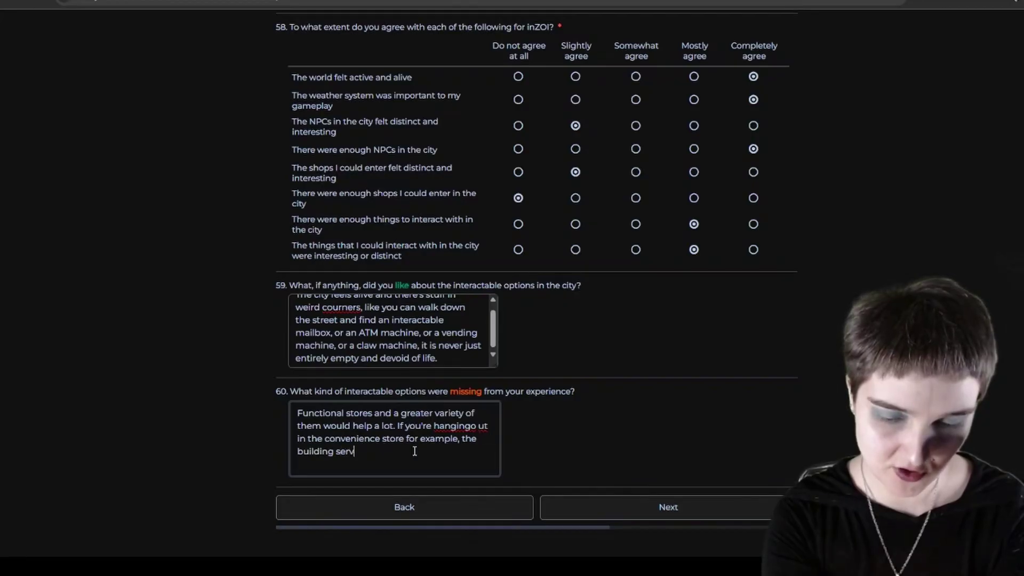
{"action": "type", "text": "es no purpose"}
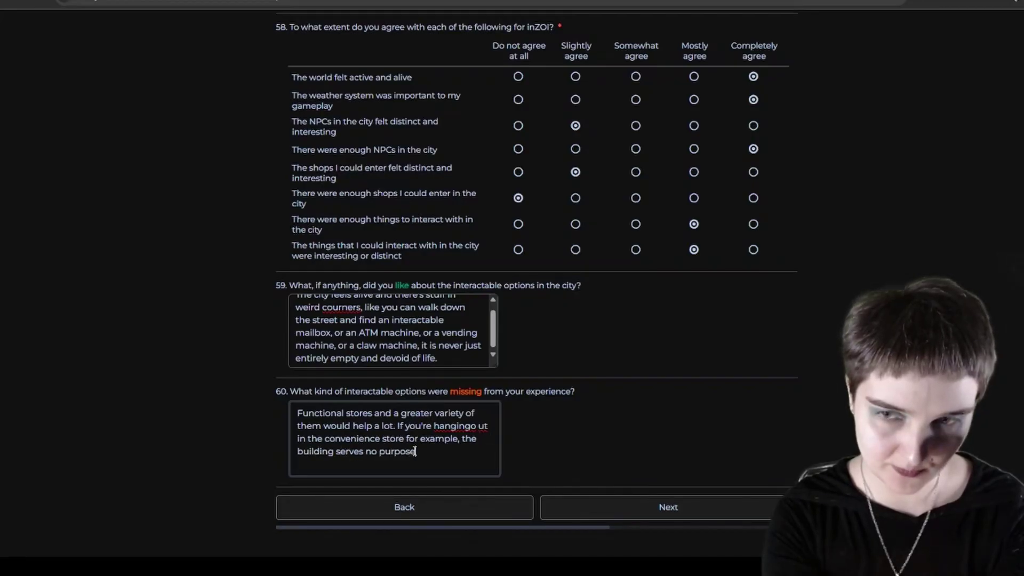
{"action": "type", "text": " outside of "}
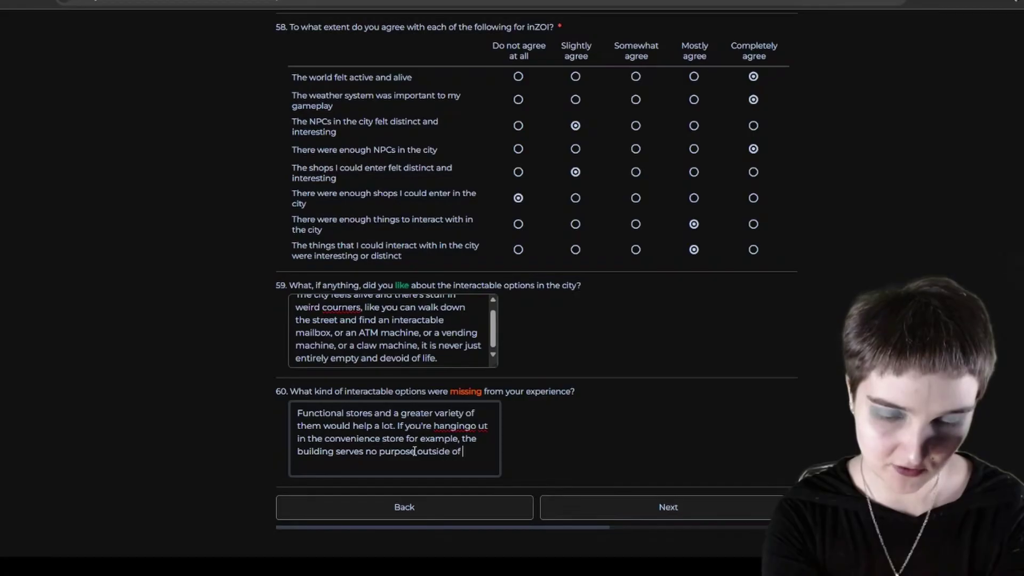
{"action": "type", "text": "set dressing."}
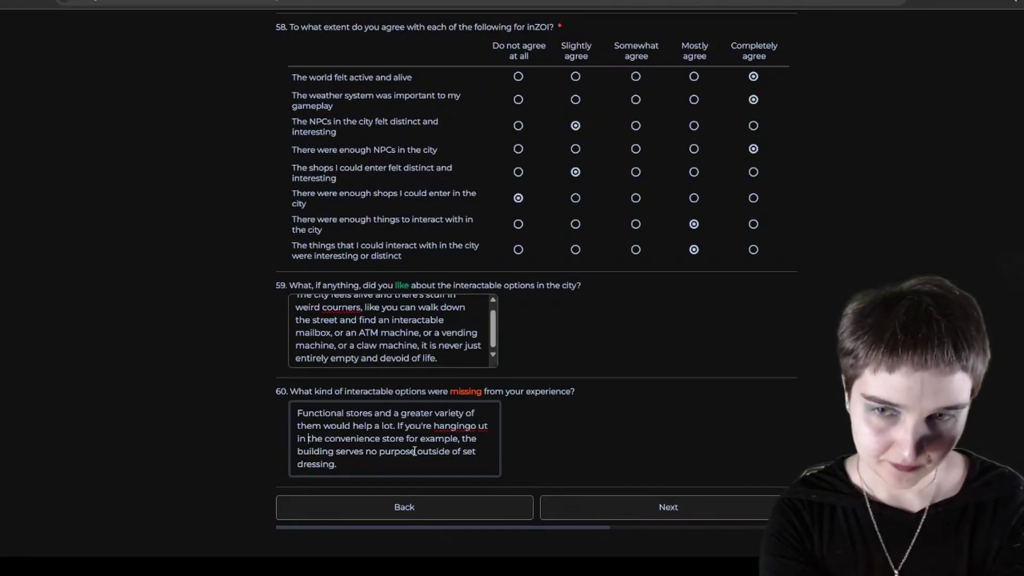
{"action": "key", "text": "BackSpace"}
{"action": "key", "text": "Left"}
{"action": "type", "text": "dressing."}
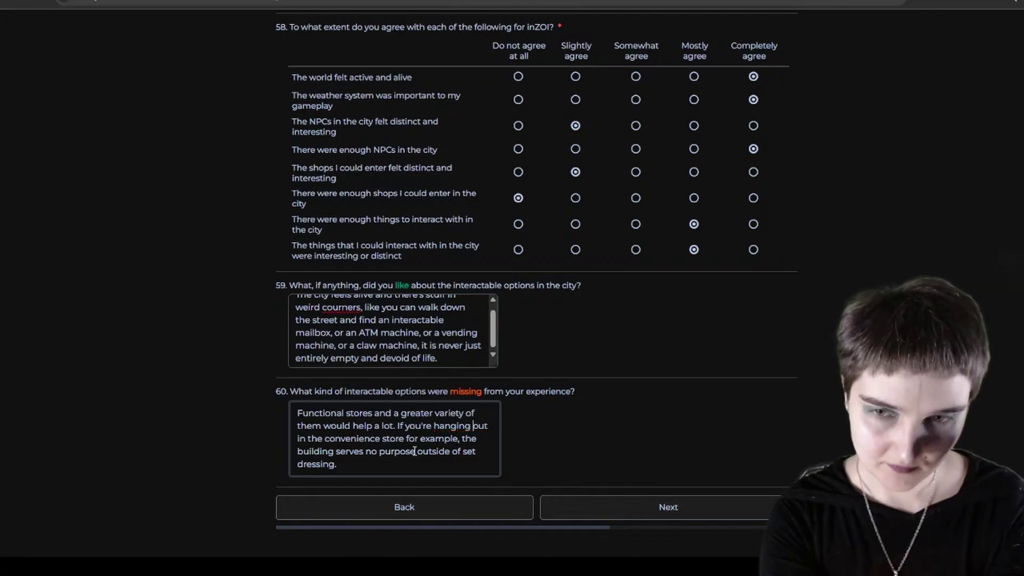
Step: Continue the question 60 answer with "A lot of interactables repeat, like you can paint at the park, at the temple, or at home."
{"action": "type", "text": " A lot"}
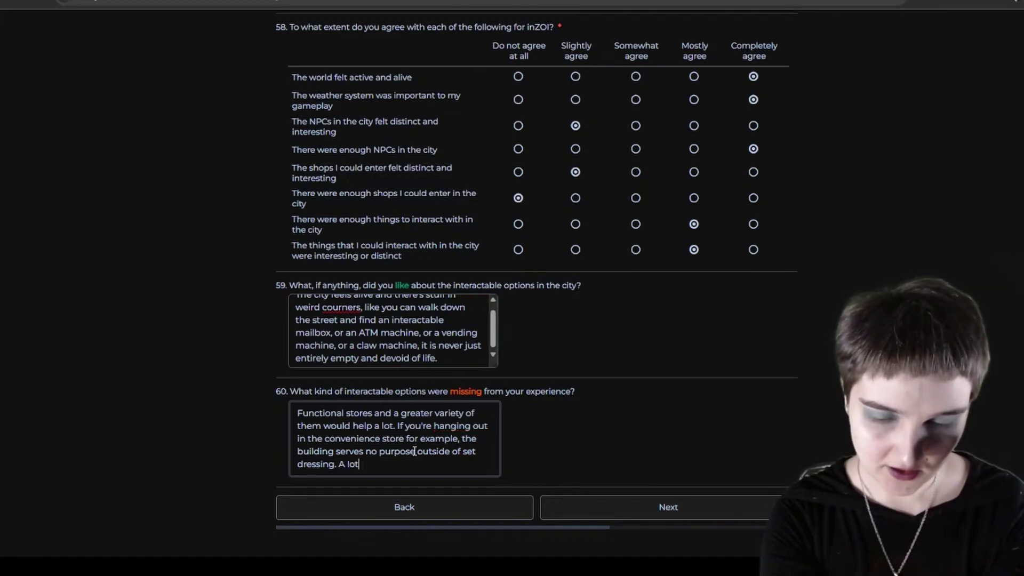
{"action": "type", "text": " of intera"}
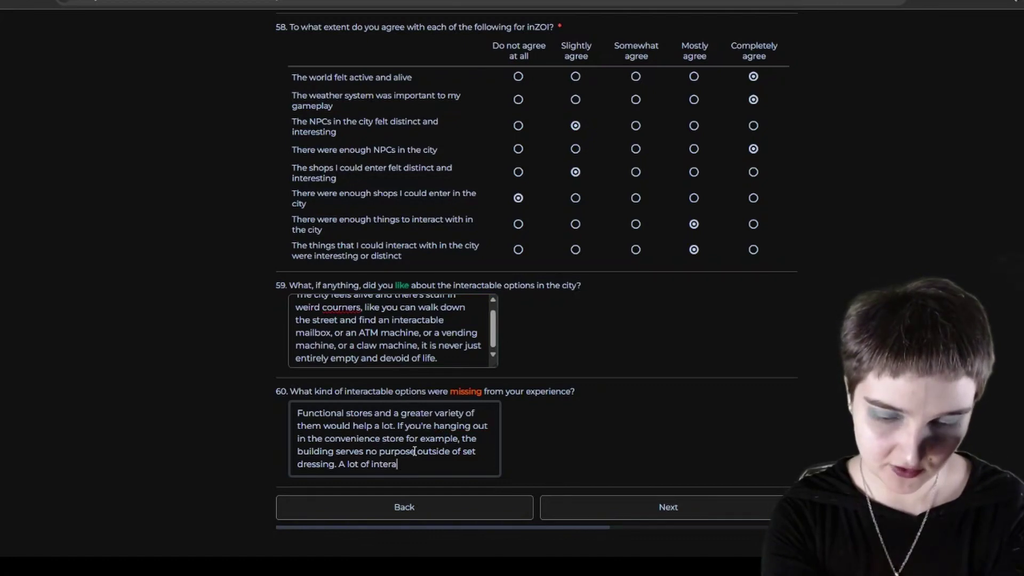
{"action": "type", "text": "ctables repeat"}
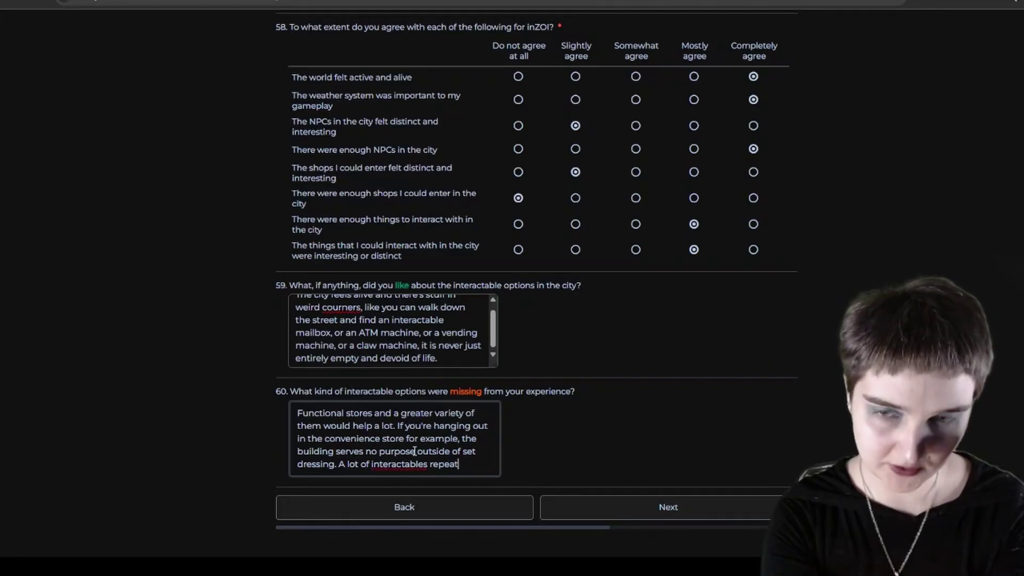
{"action": "type", "text": ", like you can p"}
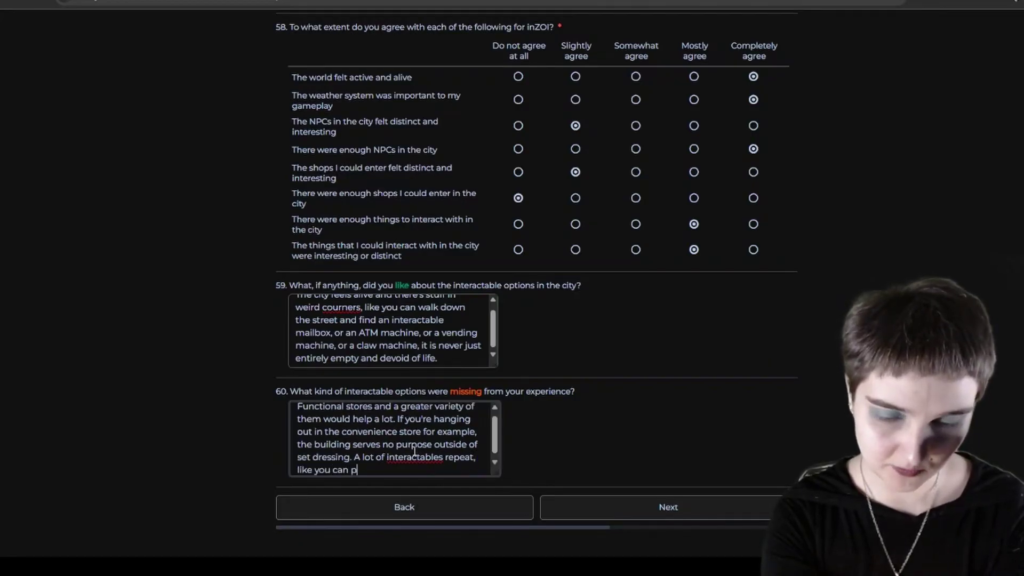
{"action": "type", "text": "aint at the par"}
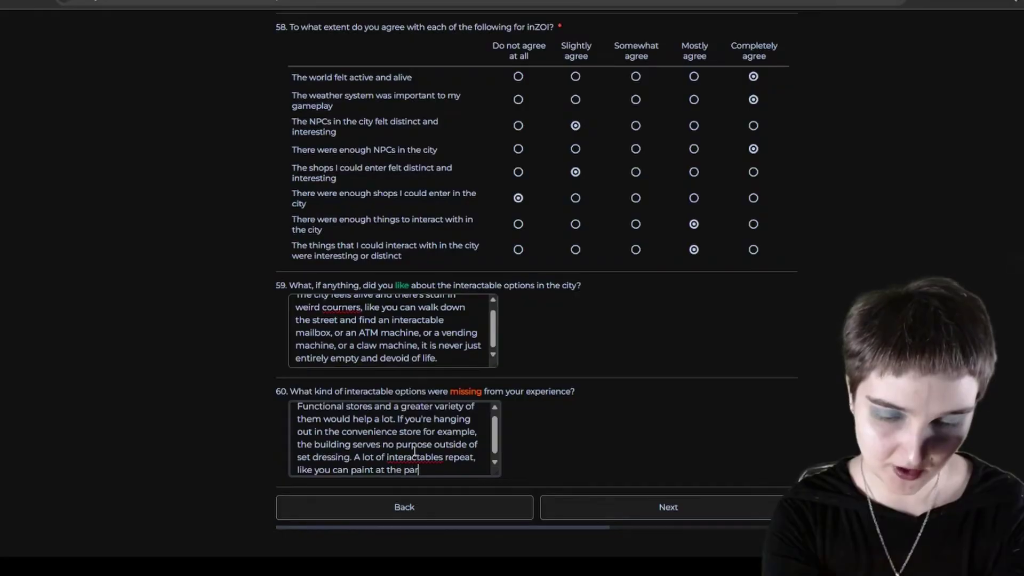
{"action": "type", "text": "k, at t"}
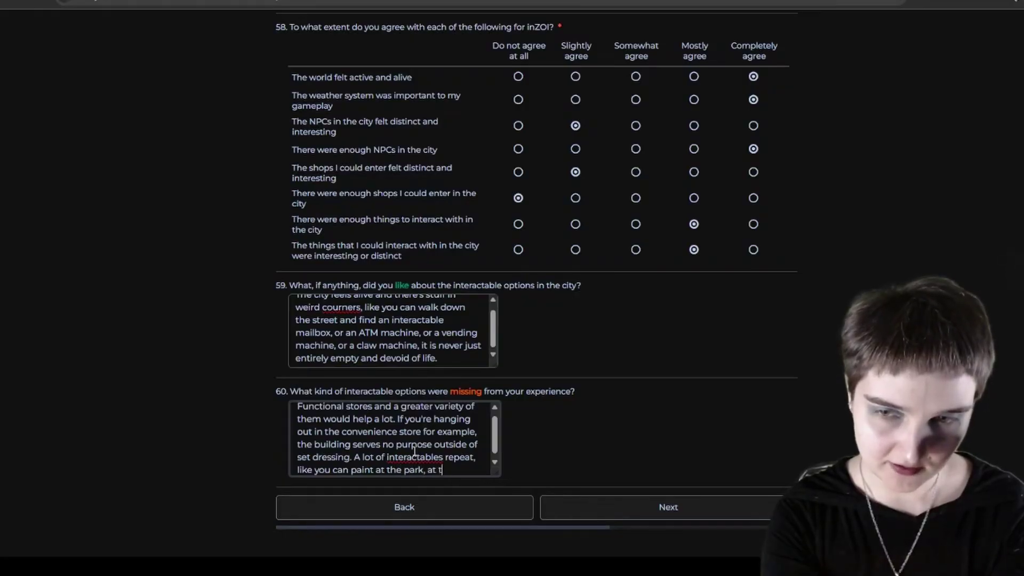
{"action": "type", "text": "he temple,"}
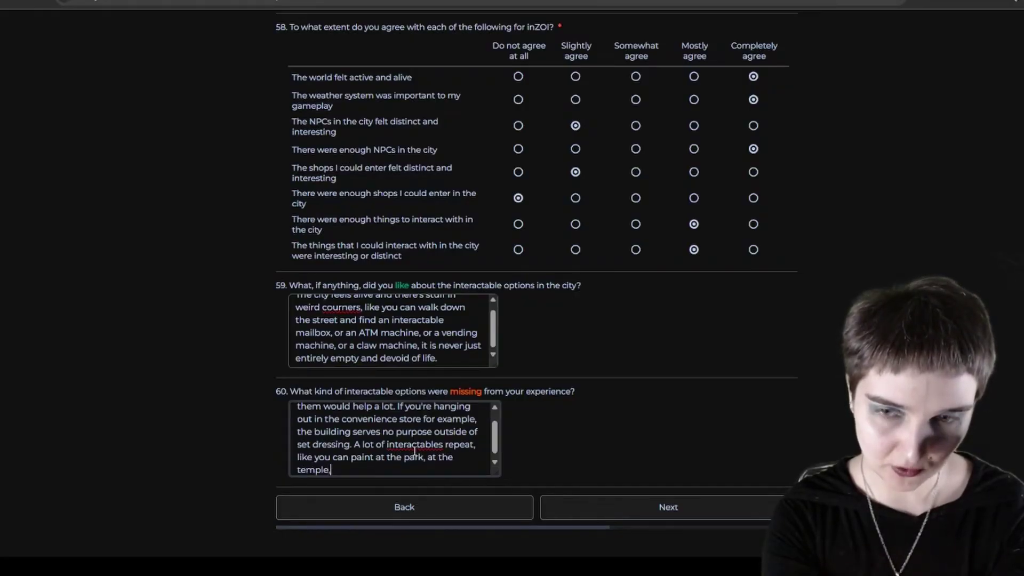
{"action": "type", "text": " or at home. "}
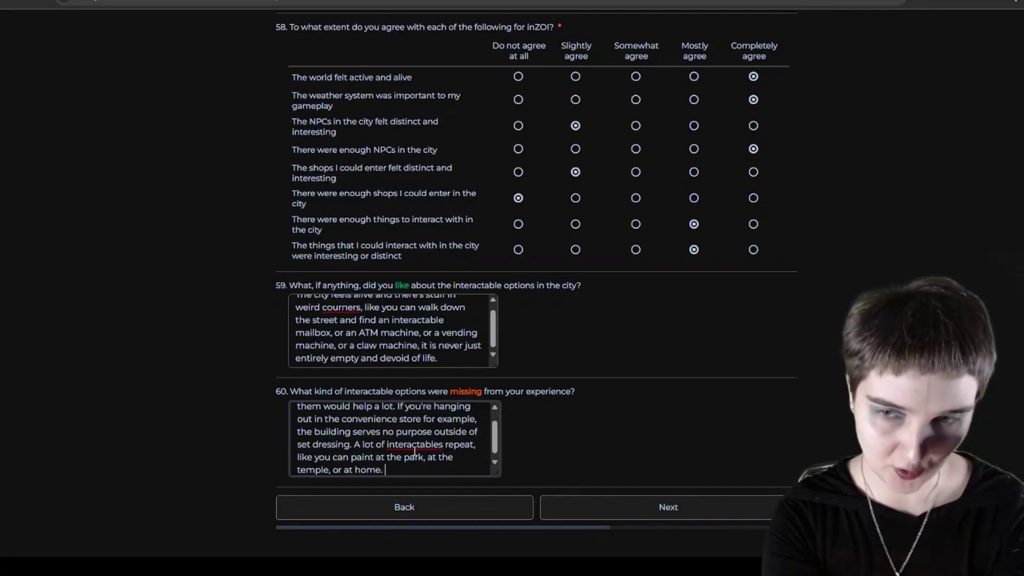
Step: Continue the question 60 answer with "I wish that, for example, the temple had more than just a singular prayer lamp post"
{"action": "type", "text": "I wish that,"}
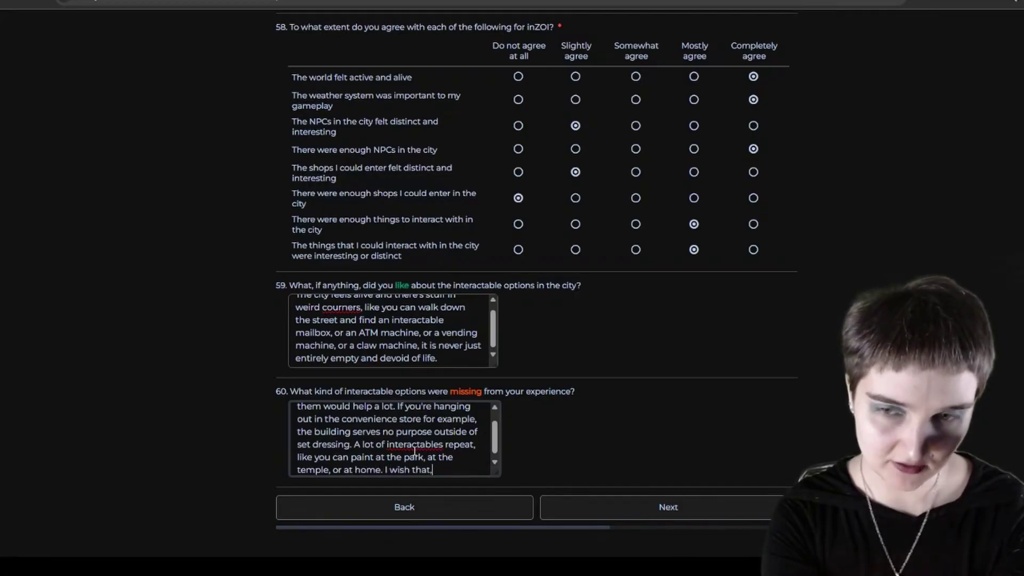
{"action": "type", "text": " for example, th"}
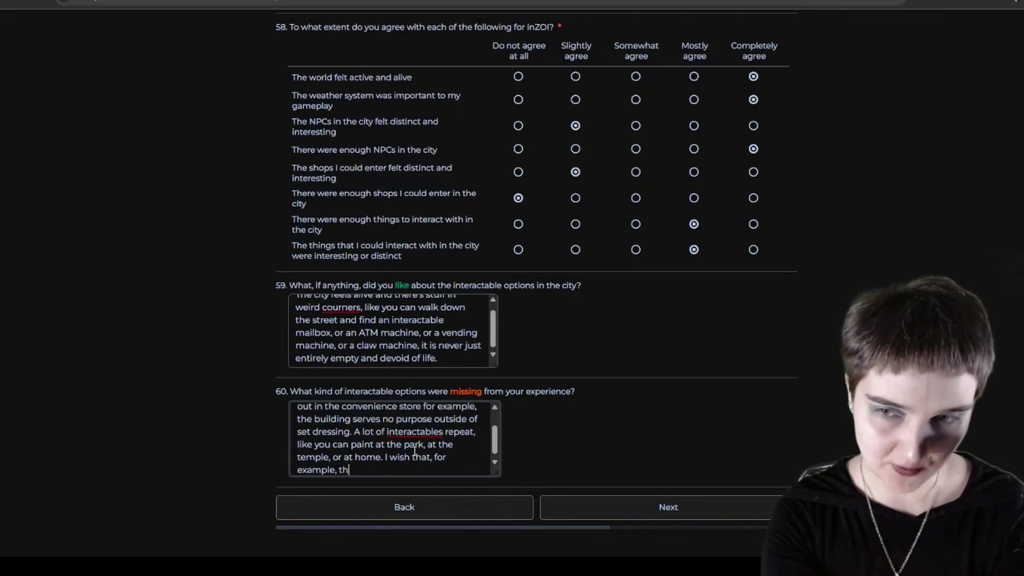
{"action": "type", "text": "e temple had "}
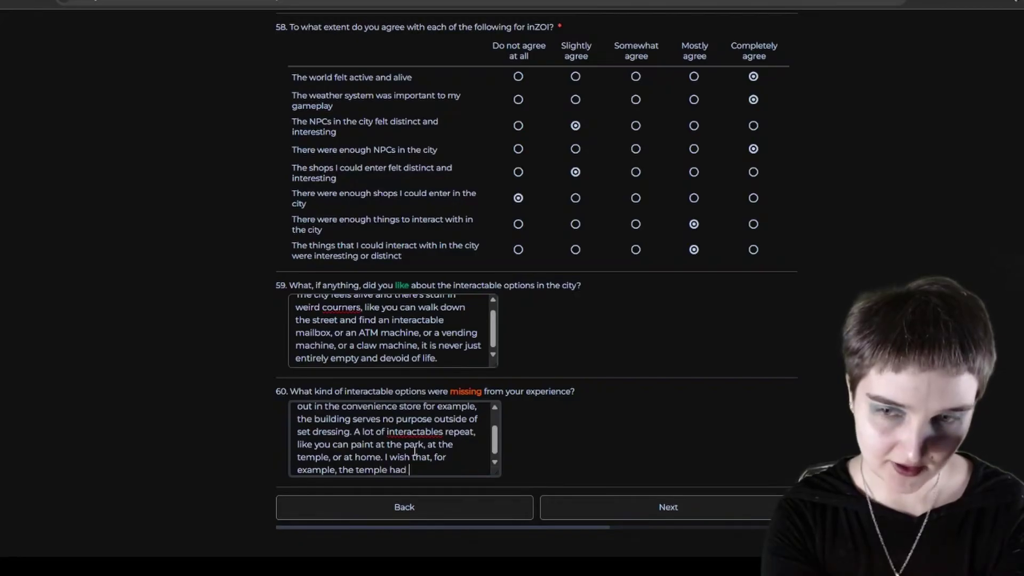
{"action": "type", "text": "more than just "}
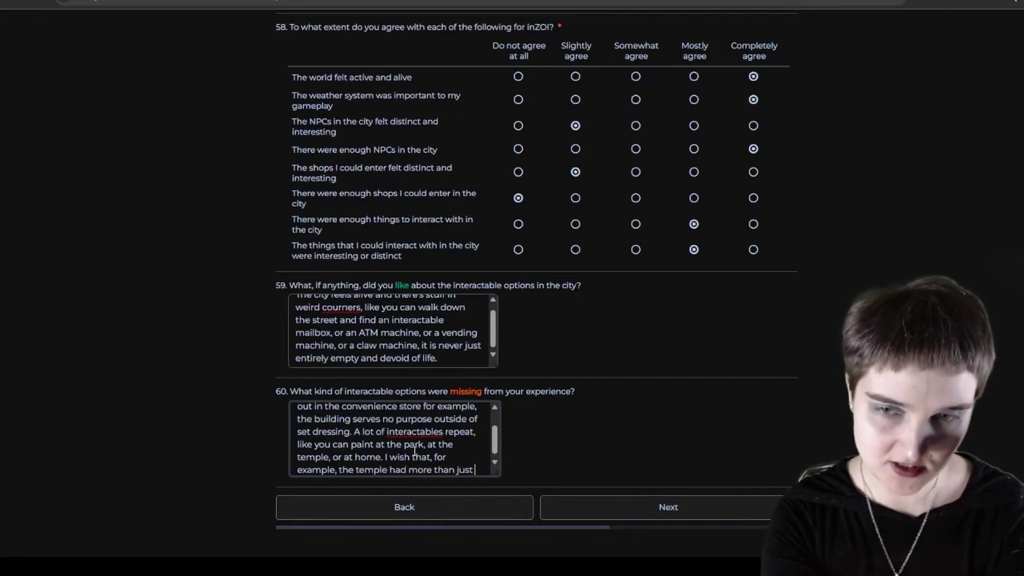
{"action": "type", "text": "a sin"}
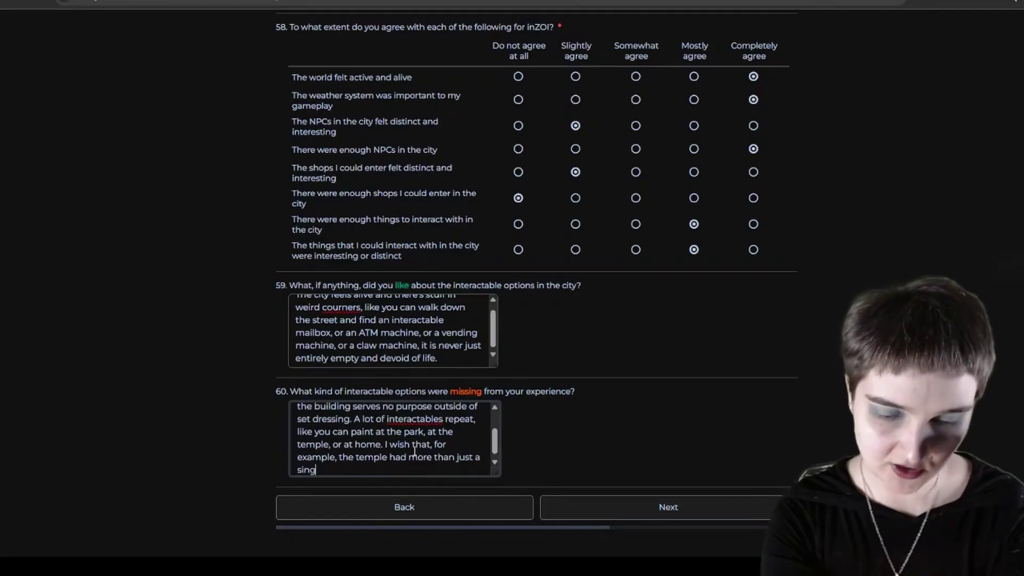
{"action": "type", "text": "gular pray"}
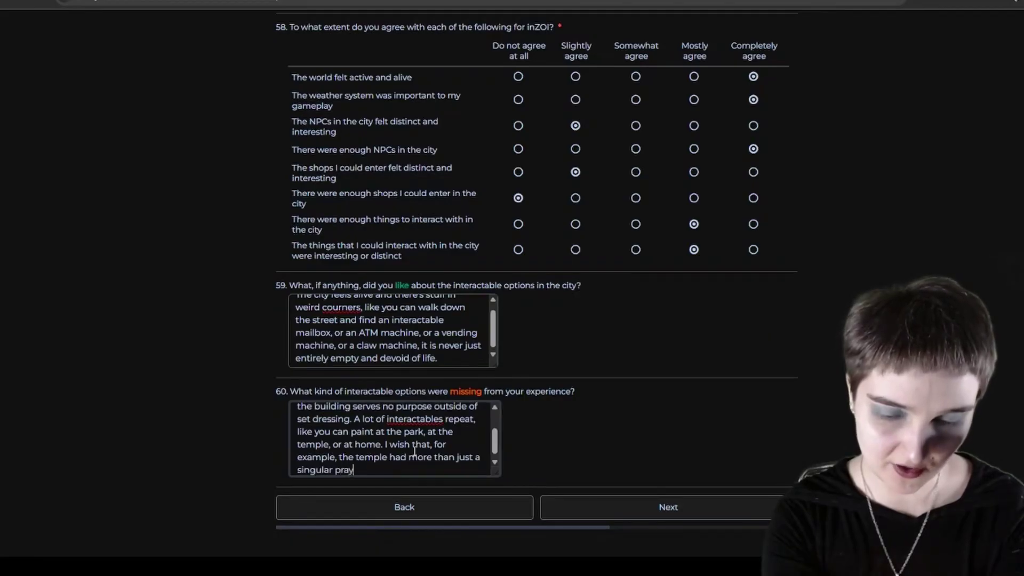
{"action": "type", "text": "er lamp post"}
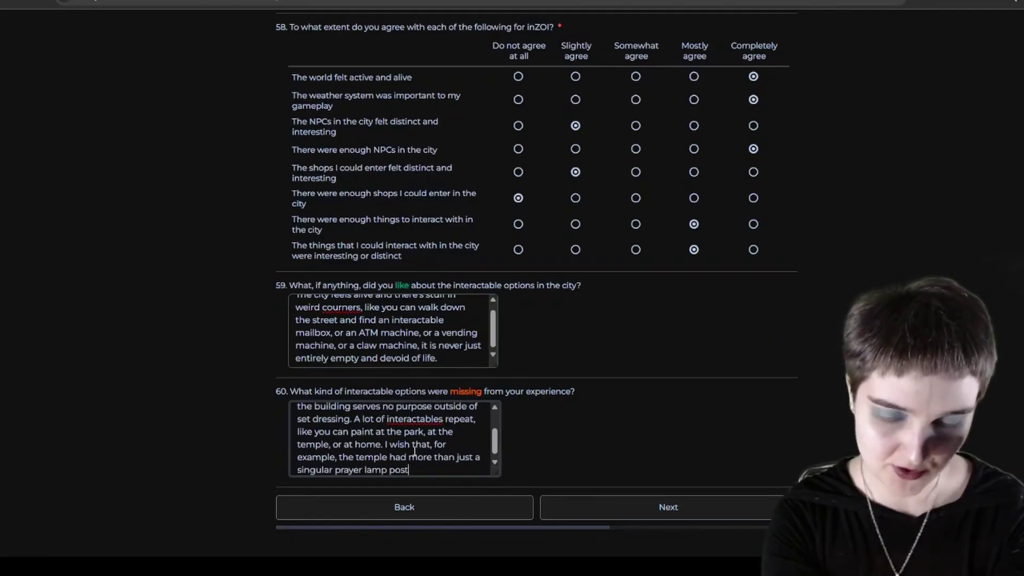
Step: Finish the question 60 answer with "and instead had unique interactions to the temple."
{"action": "type", "text": " and instead"}
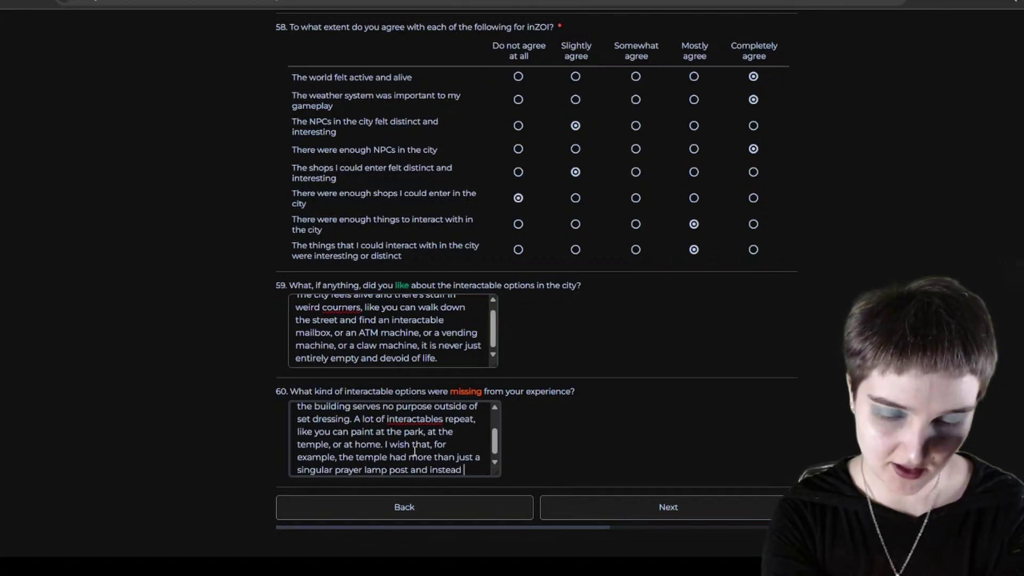
{"action": "type", "text": " had unique in"}
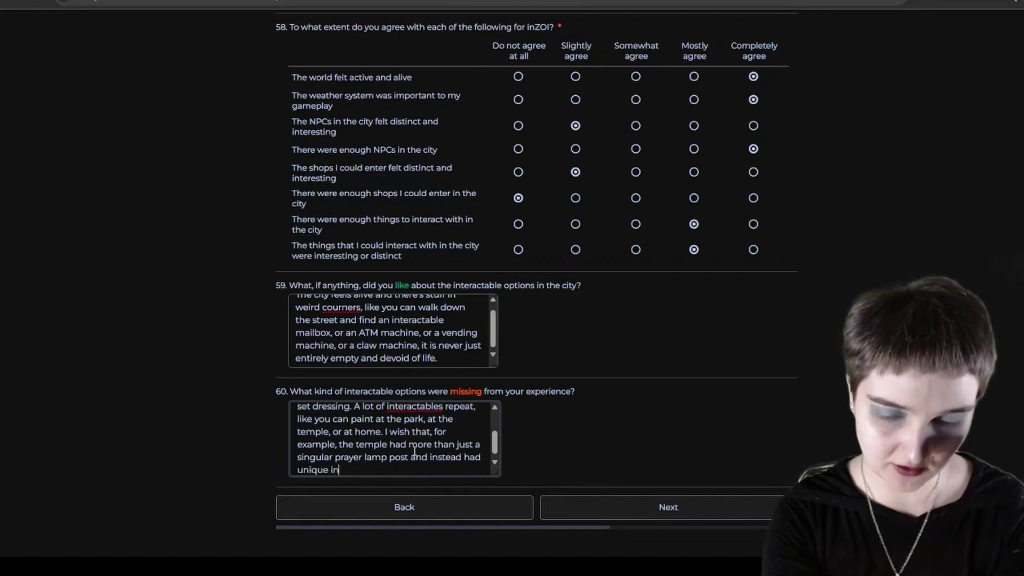
{"action": "type", "text": "teractions to t"}
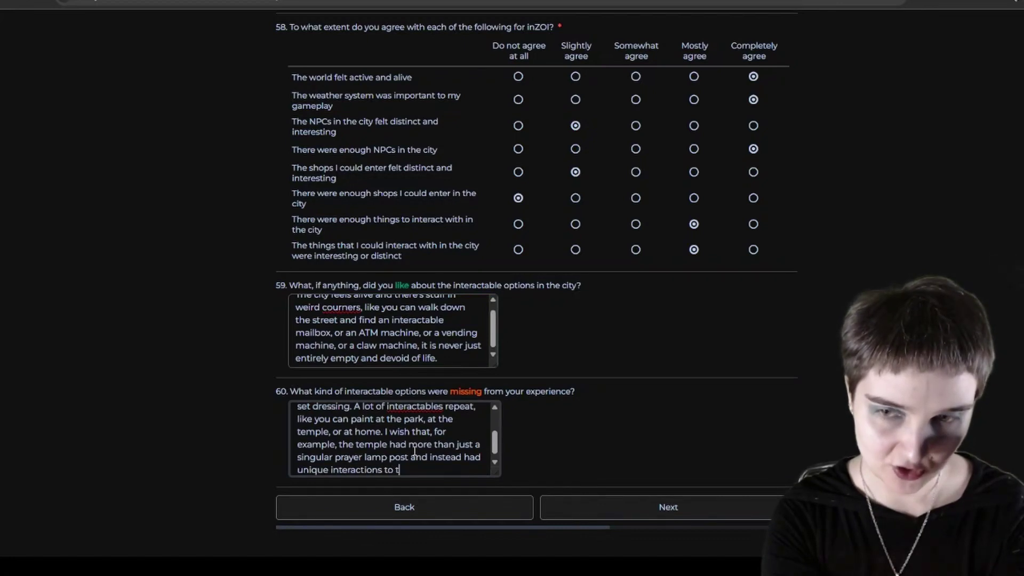
{"action": "type", "text": "he temple."}
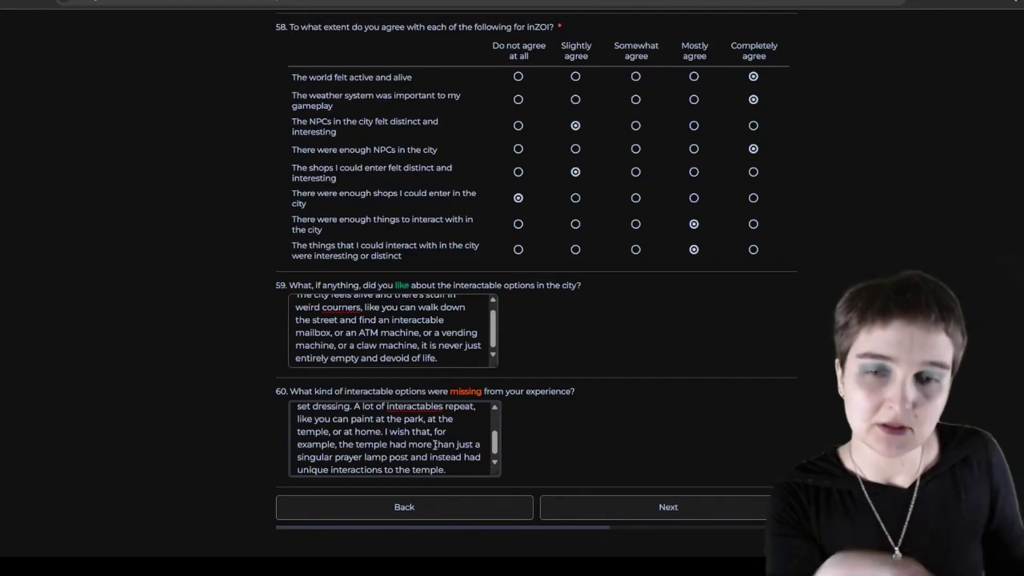
Step: Advance to the Customizing page and rate 3D item scan and build patterns Not valuable at all, clothing patterns Extremely valuable
{"action": "scroll", "coordinate": [727, 459], "scroll_direction": "up", "scroll_amount": 1}
{"action": "scroll", "coordinate": [726, 459], "scroll_direction": "down", "scroll_amount": 1}
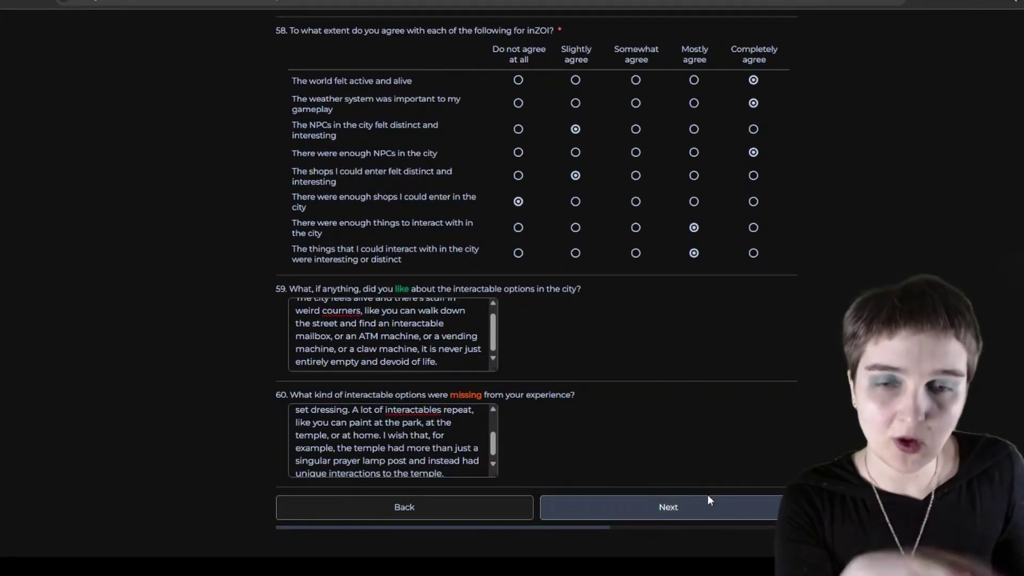
{"action": "left_click", "coordinate": [709, 499]}
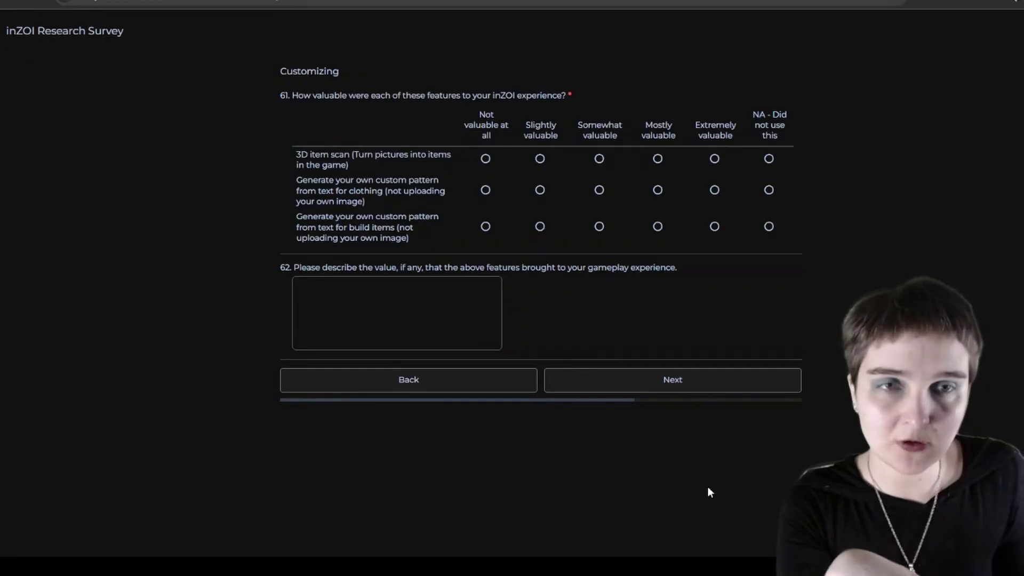
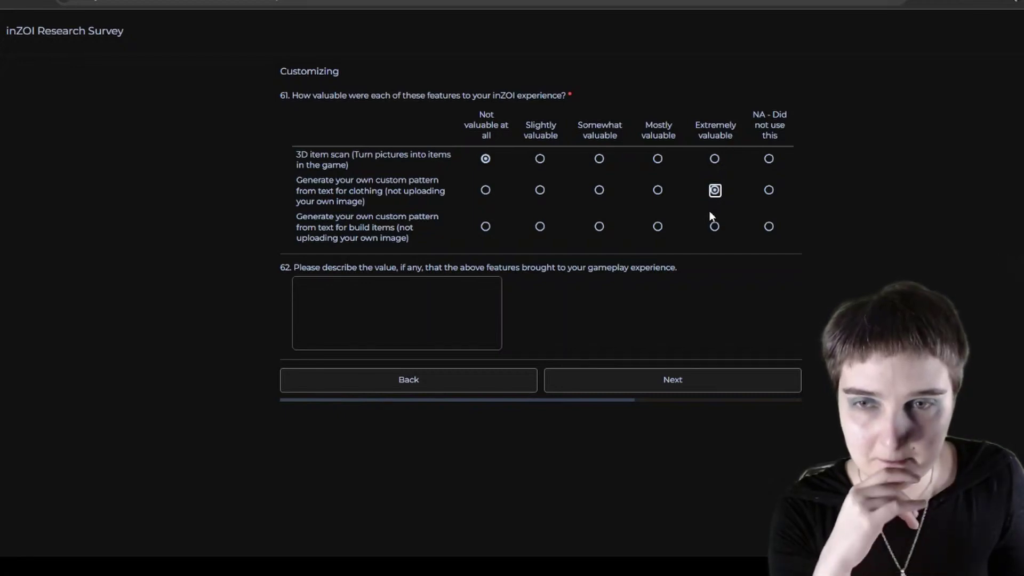
{"action": "left_click", "coordinate": [485, 226]}
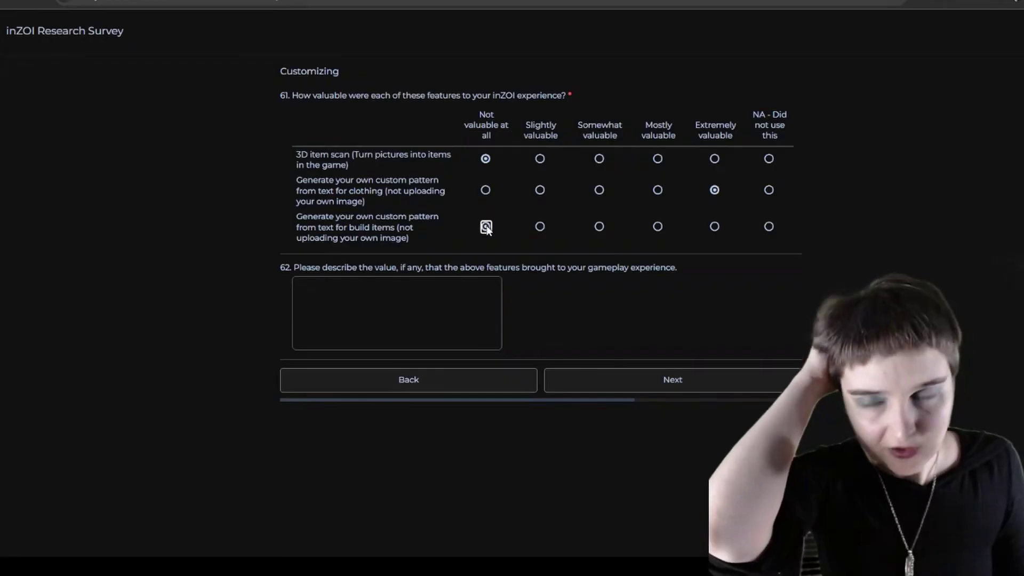
Step: Begin the question 62 answer with "I like to be able to generate textures (and upload my own, even though you weren't asking about that),"
{"action": "left_click", "coordinate": [428, 298]}
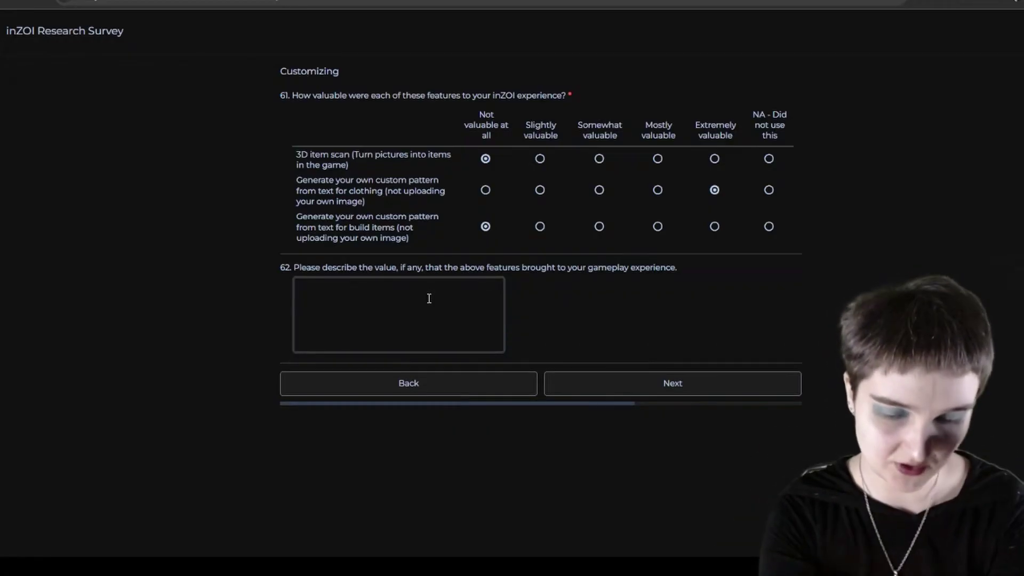
{"action": "type", "text": "I l"}
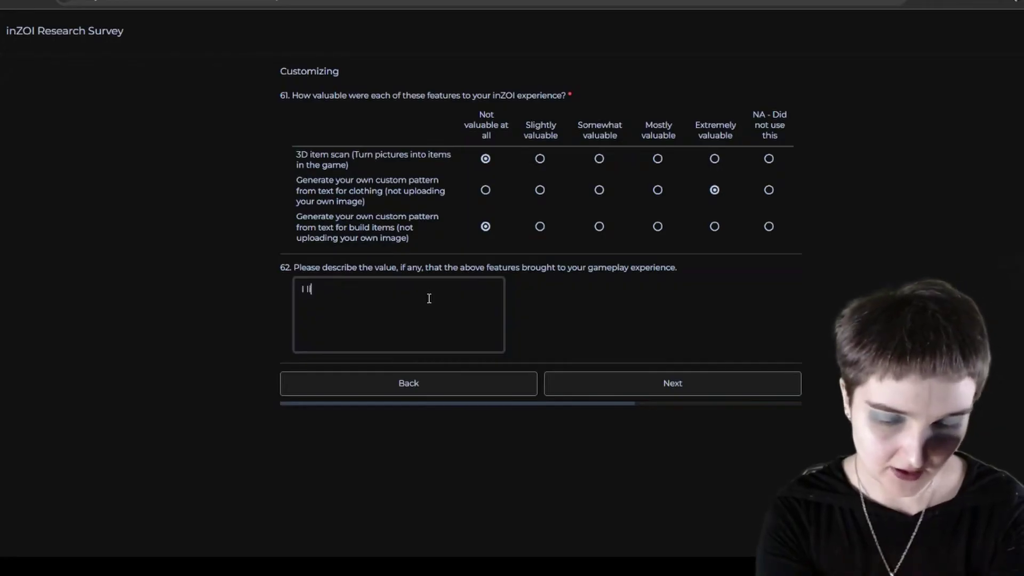
{"action": "type", "text": "ike to be able "}
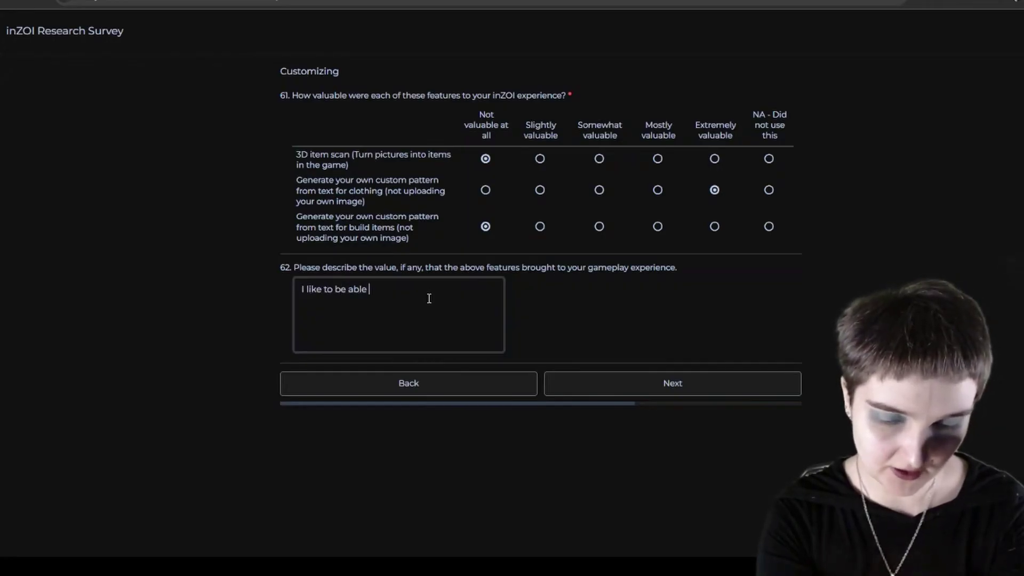
{"action": "type", "text": "to g"}
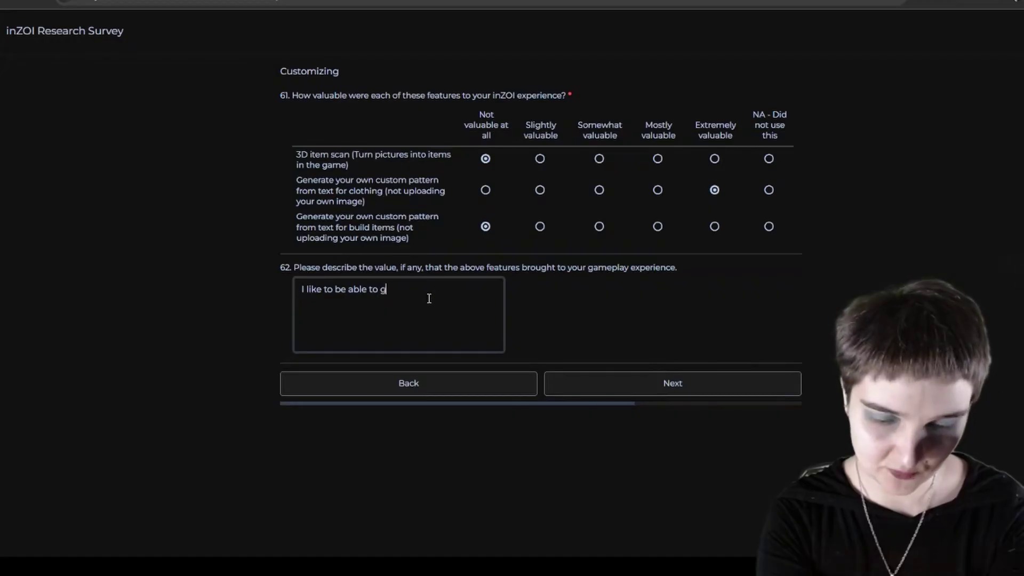
{"action": "type", "text": "enerate textures. "}
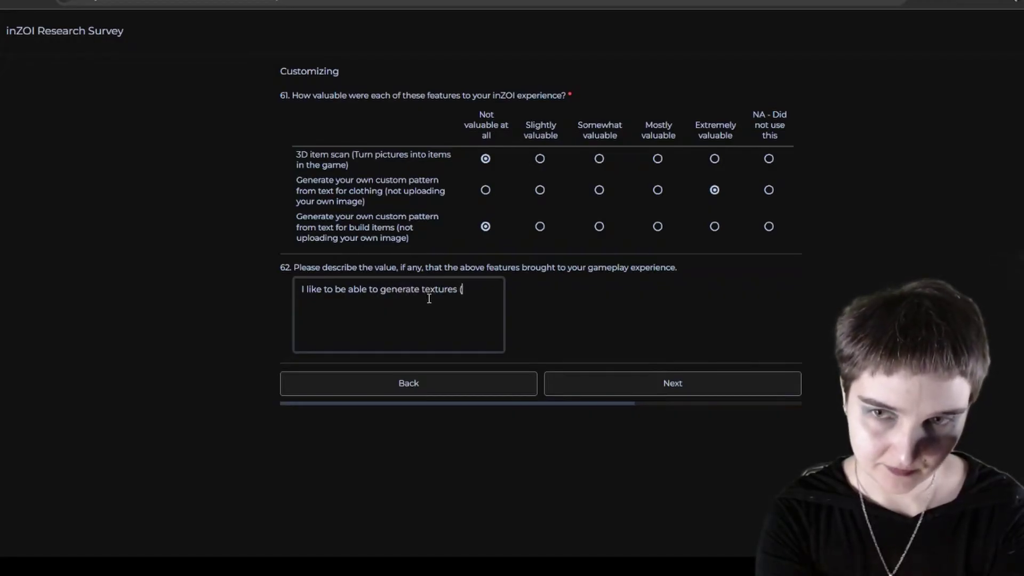
{"action": "type", "text": "and upload my"}
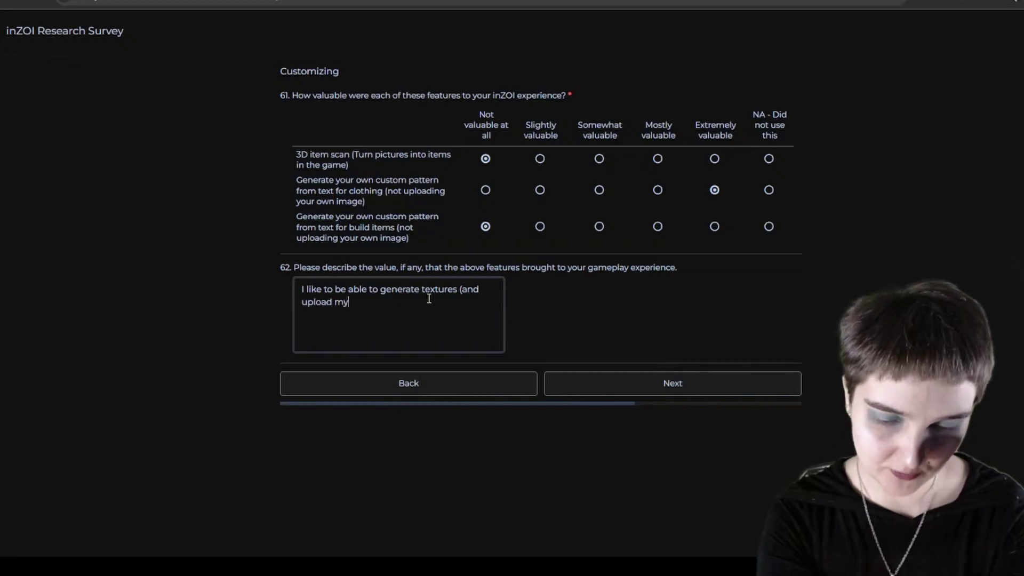
{"action": "type", "text": " own, even though y"}
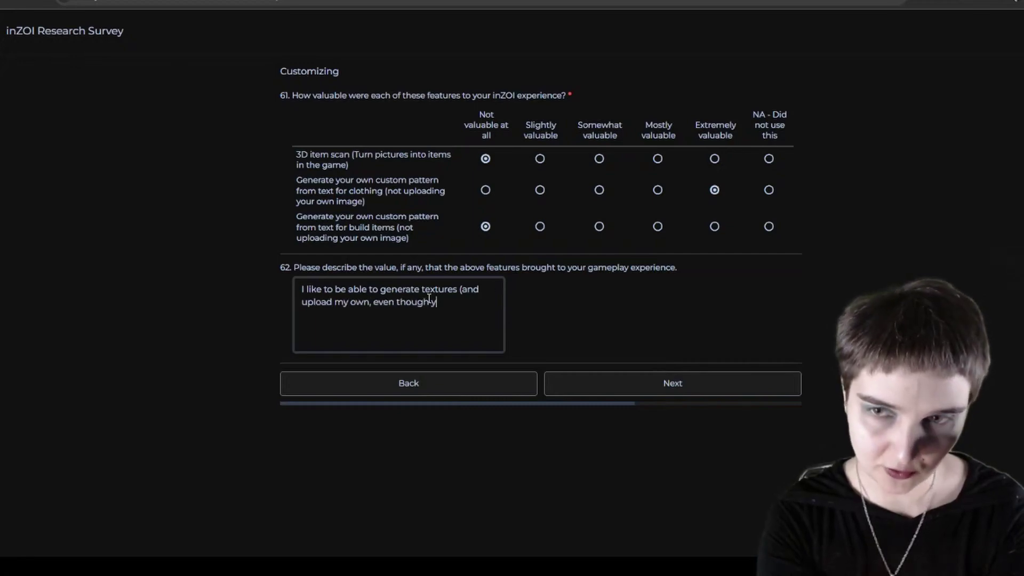
{"action": "type", "text": "ou weren't askin"}
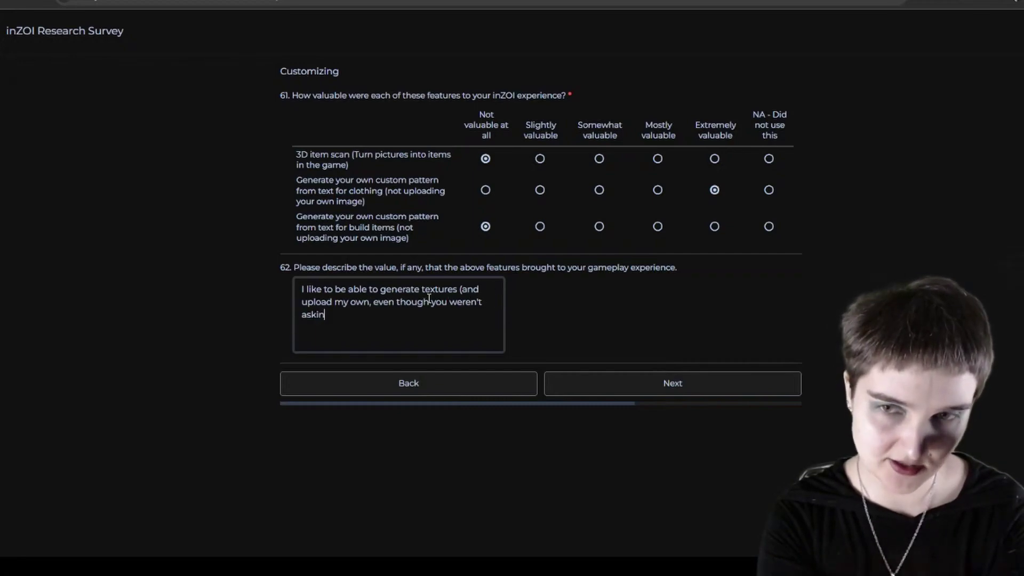
{"action": "type", "text": "g about that), b"}
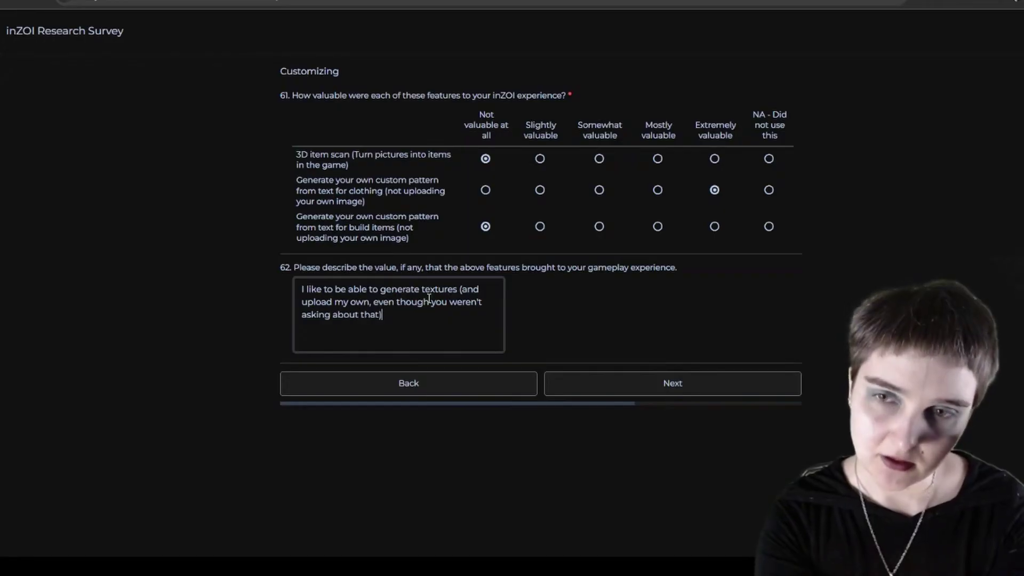
Step: Finish the question 62 answer with "but scanning things is a bit too much hassle for me."
{"action": "type", "text": "ut "}
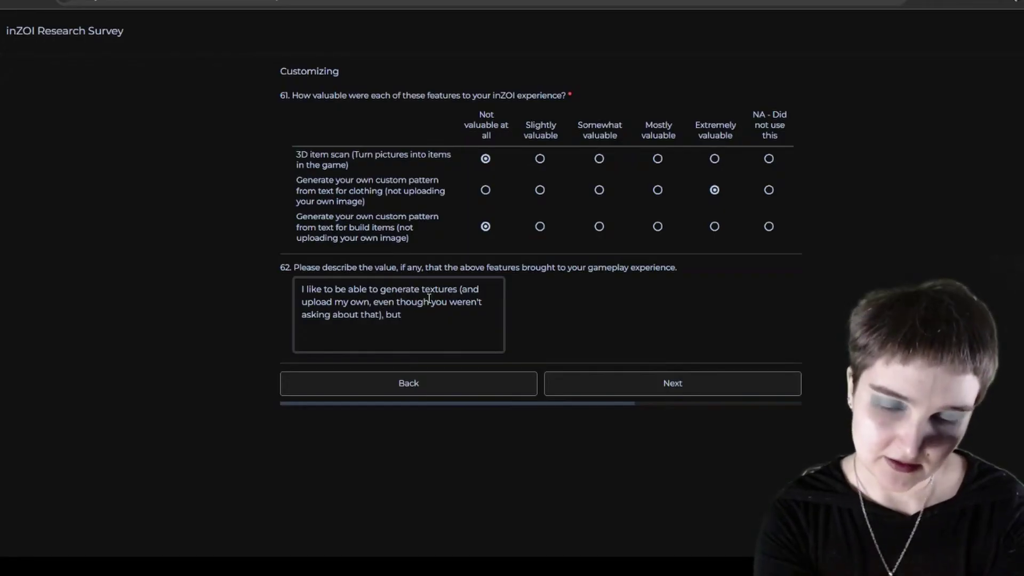
{"action": "type", "text": "scanning thin"}
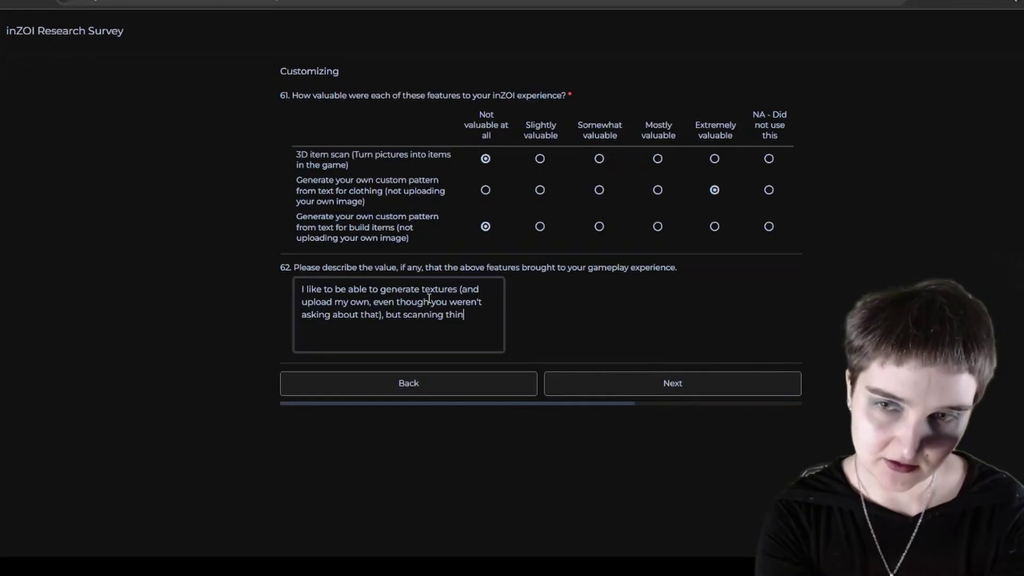
{"action": "type", "text": "gs is a bit too m"}
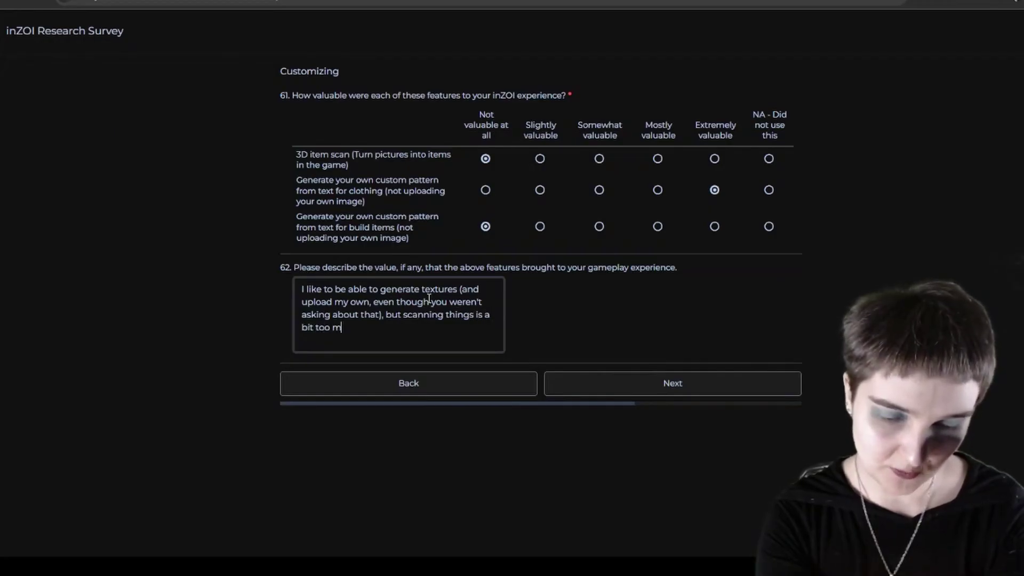
{"action": "type", "text": "uch hassle for me."}
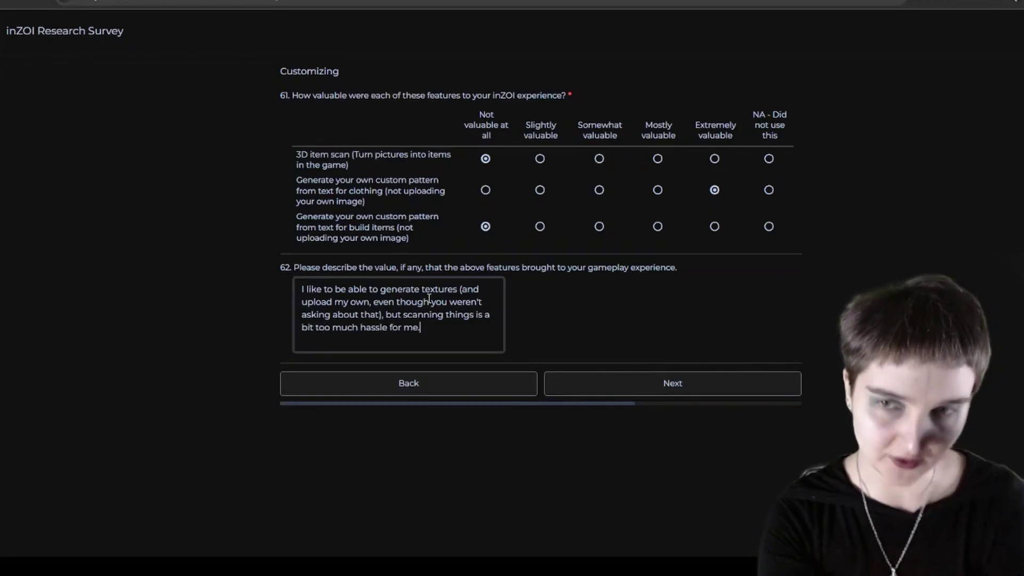
Step: Advance to the AI page and answer question 63 on generative AI in inZOI with "I appreciate it"
{"action": "left_click", "coordinate": [651, 391]}
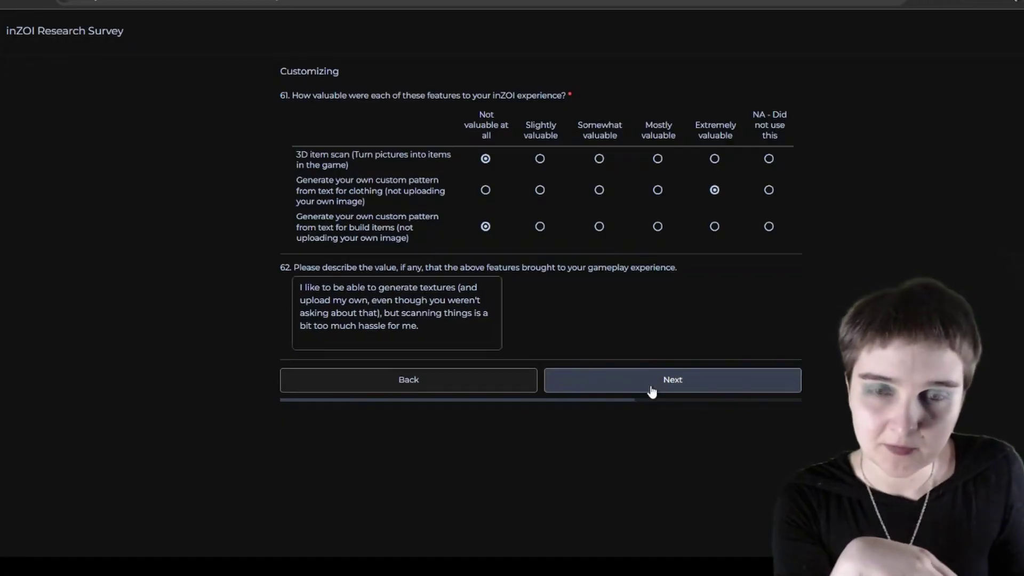
{"action": "left_click", "coordinate": [652, 391]}
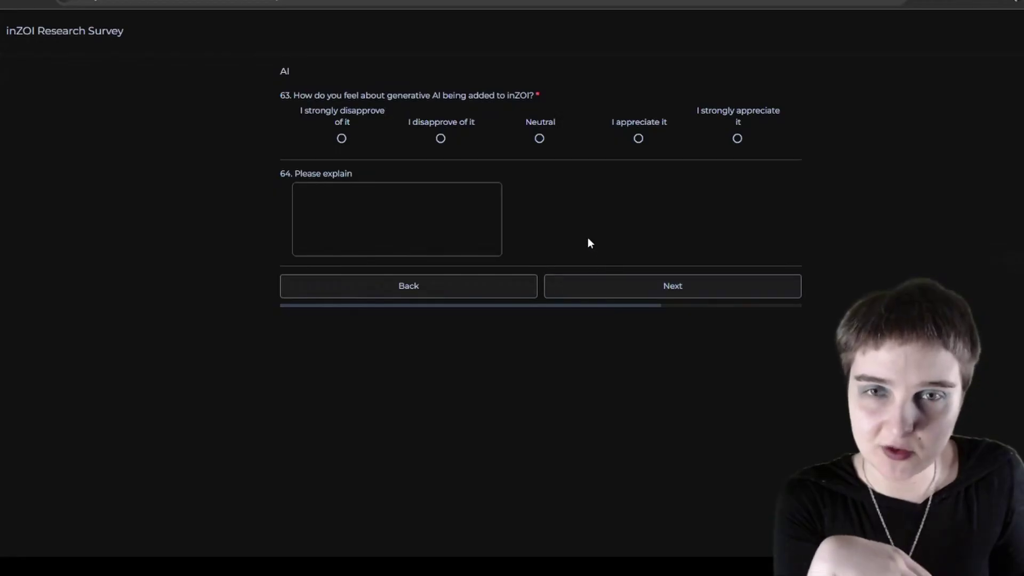
{"action": "left_click", "coordinate": [639, 139]}
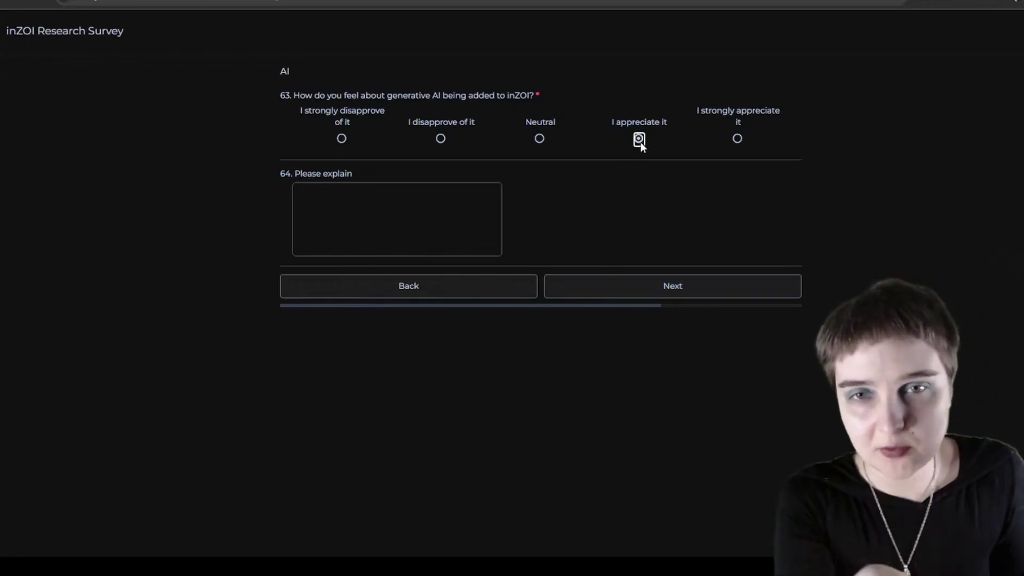
Step: Begin the question 64 explanation with "As it is a closed AI system trained from"
{"action": "left_click", "coordinate": [451, 202]}
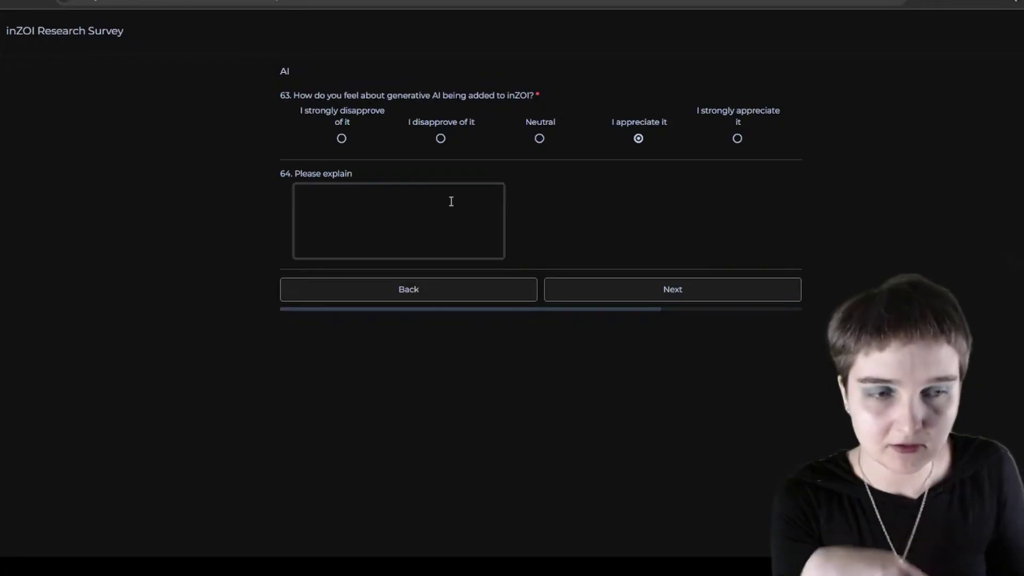
{"action": "type", "text": "As it is "}
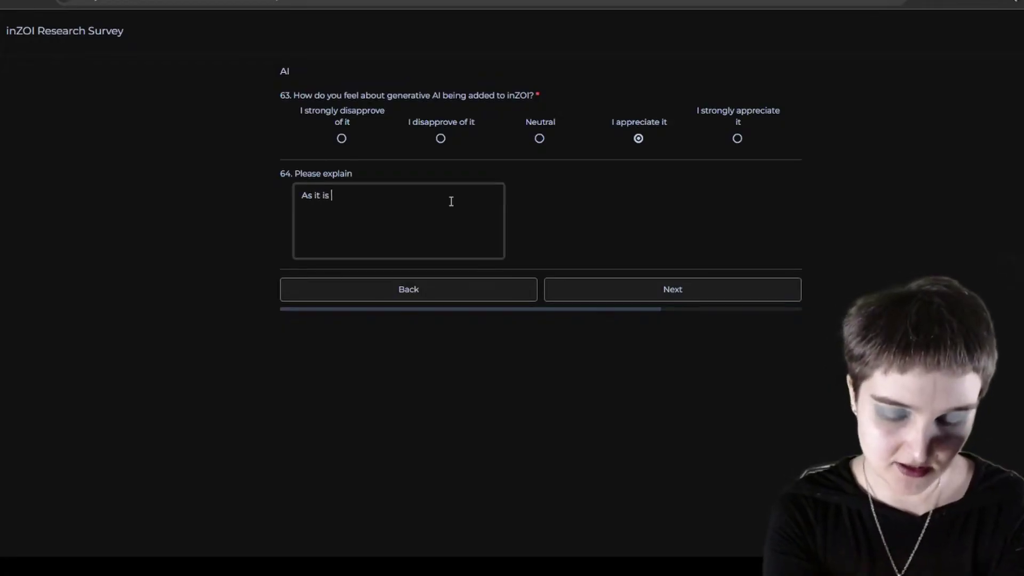
{"action": "type", "text": "a closed AI "}
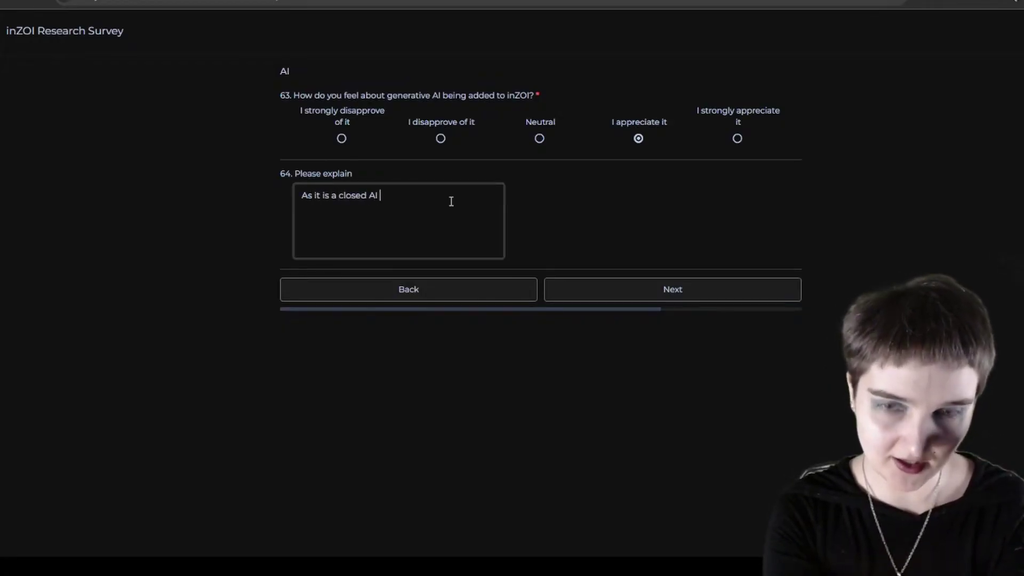
{"action": "type", "text": "system trained"}
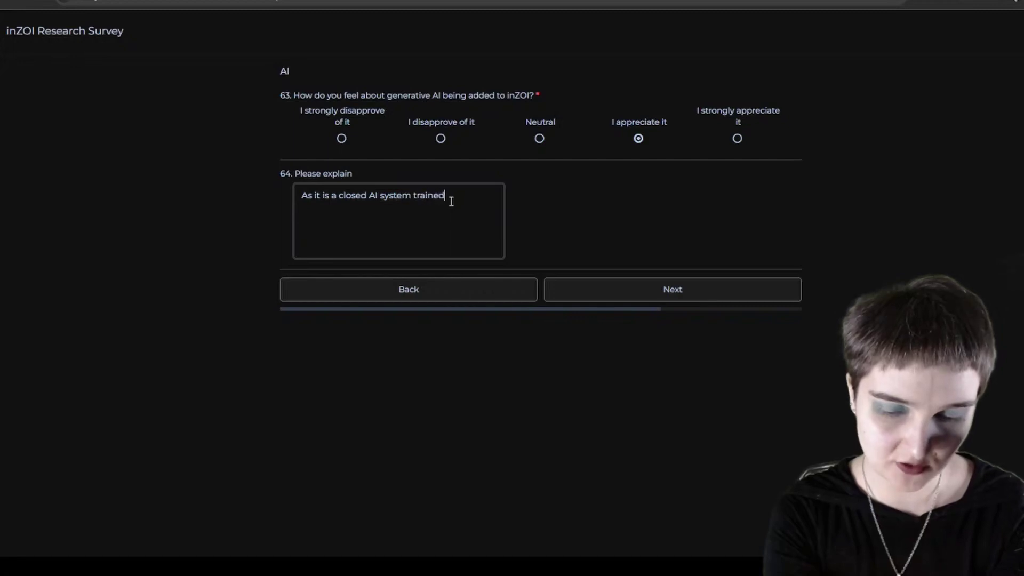
{"action": "type", "text": " from"}
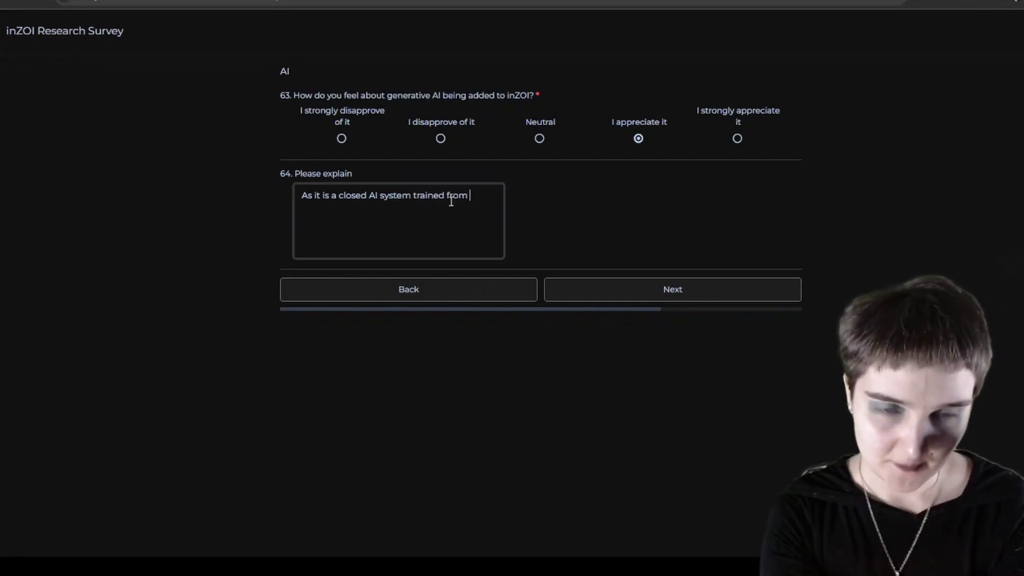
Step: Continue the question 64 explanation with "company's personal selection of available information"
{"action": "type", "text": " compnay's pe"}
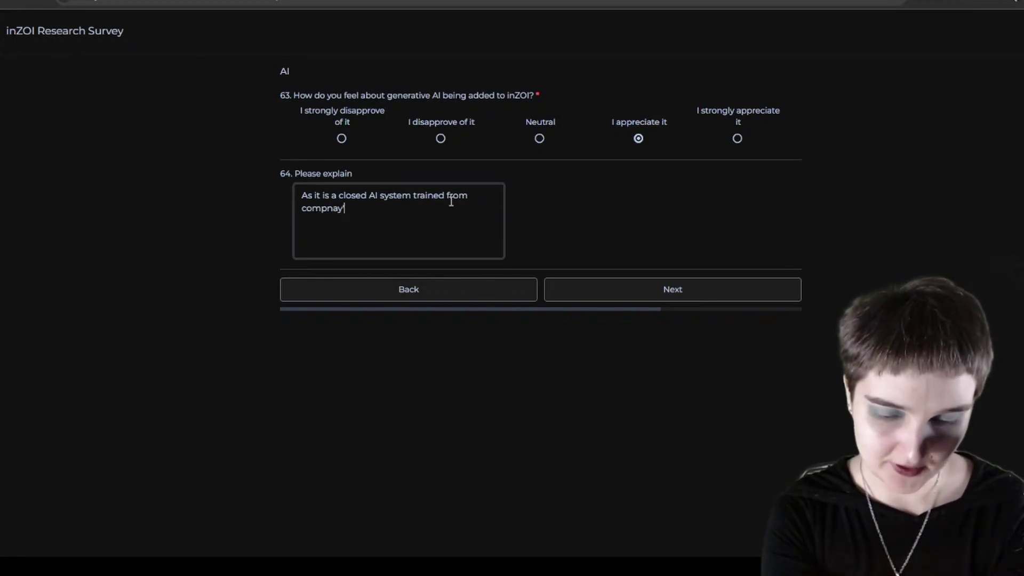
{"action": "key", "text": "BackSpace"}
{"action": "key", "text": "BackSpace"}
{"action": "key", "text": "BackSpace"}
{"action": "key", "text": "BackSpace"}
{"action": "key", "text": "BackSpace"}
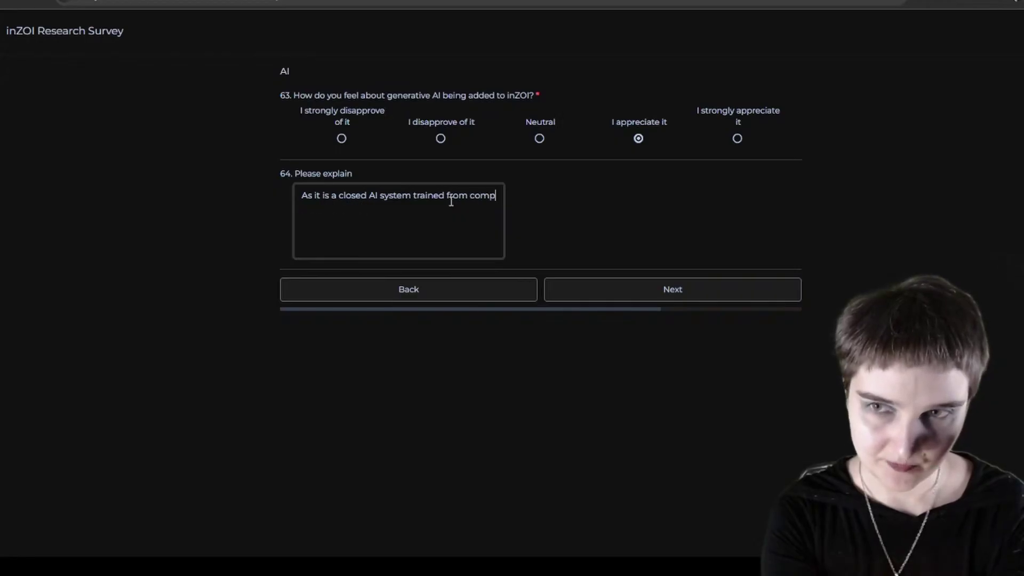
{"action": "type", "text": "pan"}
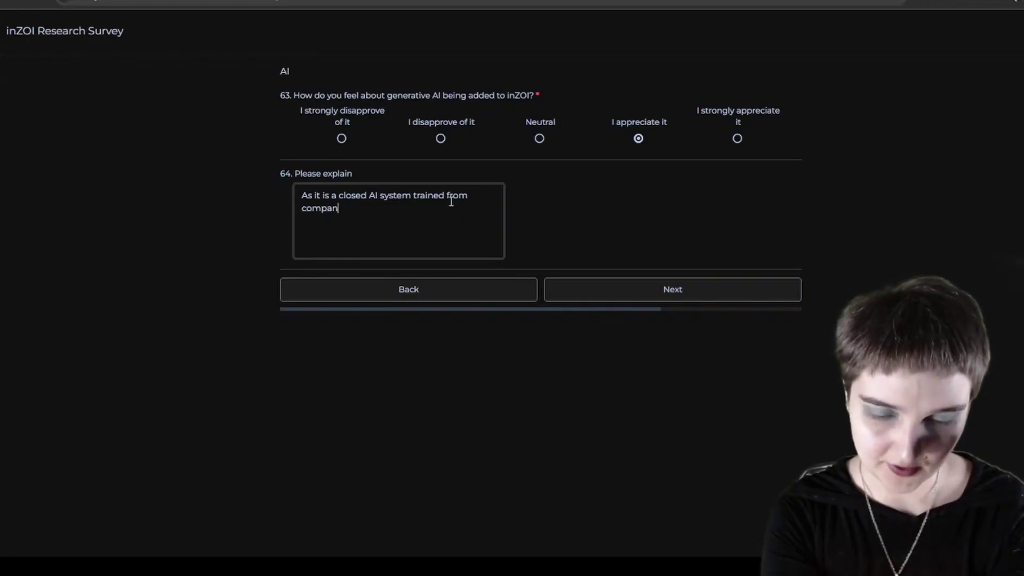
{"action": "type", "text": "y's pers"}
{"action": "type", "text": "selection of"}
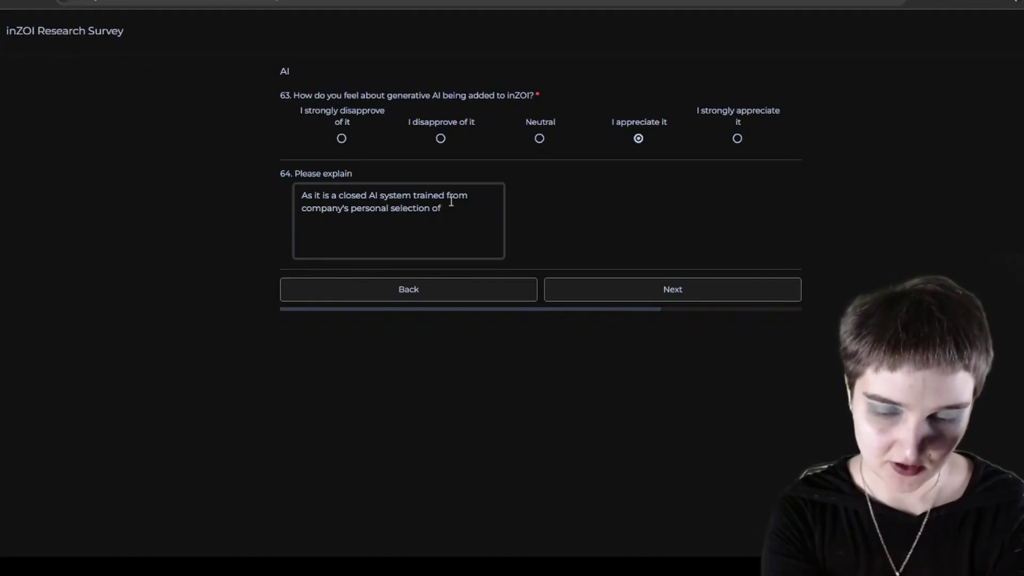
{"action": "type", "text": " availabl"}
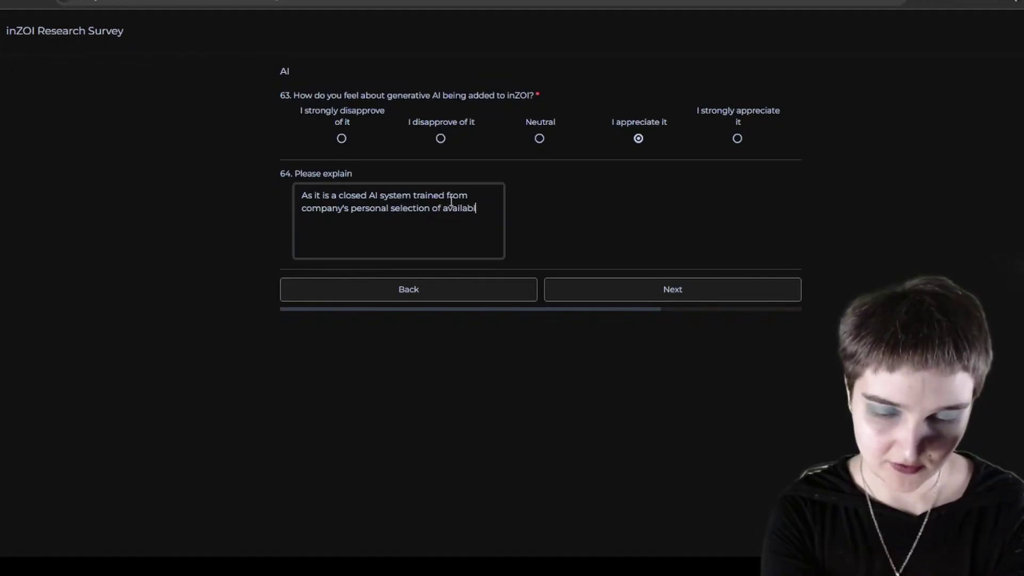
{"action": "type", "text": "e information"}
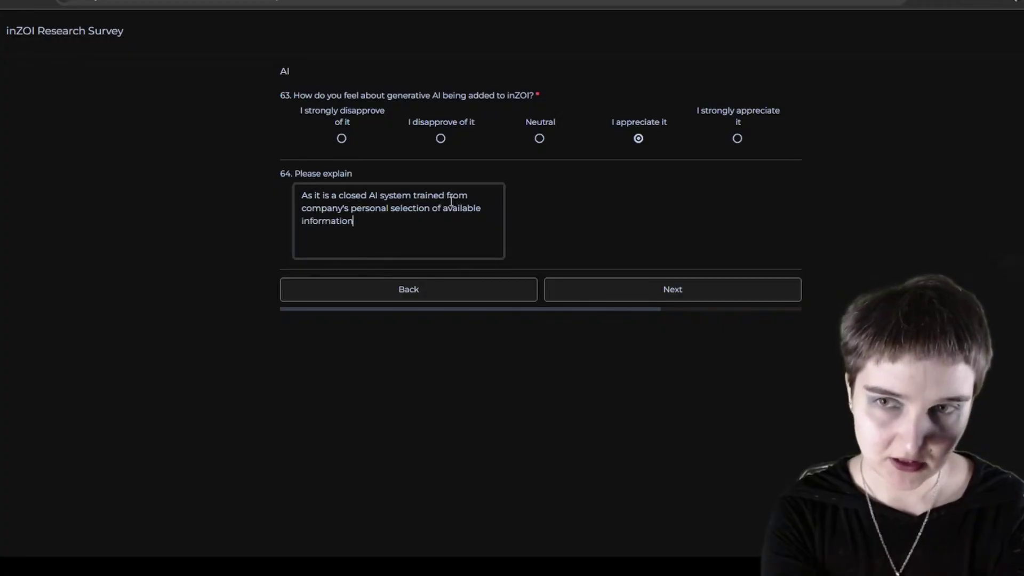
Step: Complete the first sentence of the question 64 explanation with ", it doesn't harm anything being there and ads to my gameplay."
{"action": "type", "text": ", it doesn"}
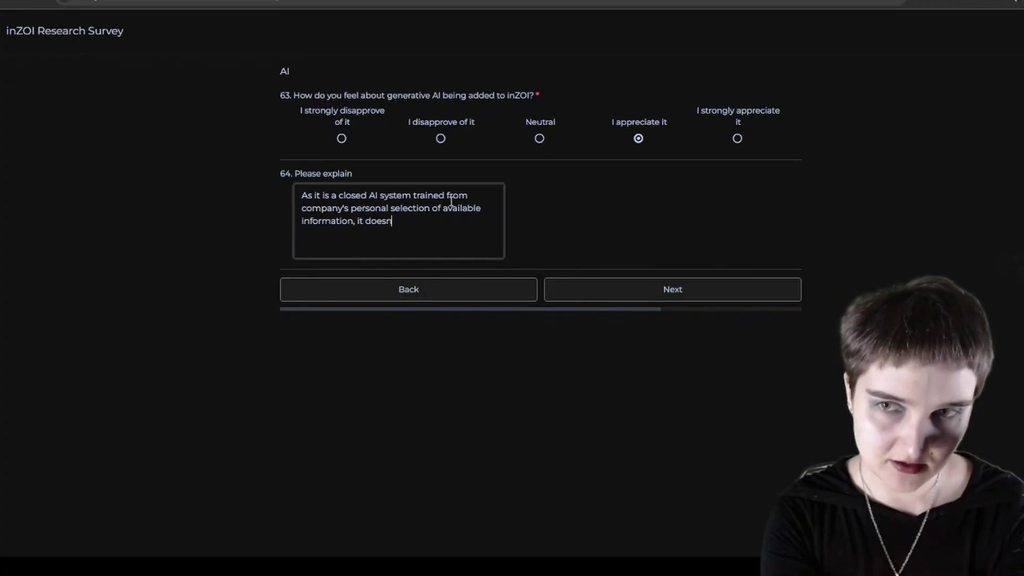
{"action": "type", "text": "'t harm anythi"}
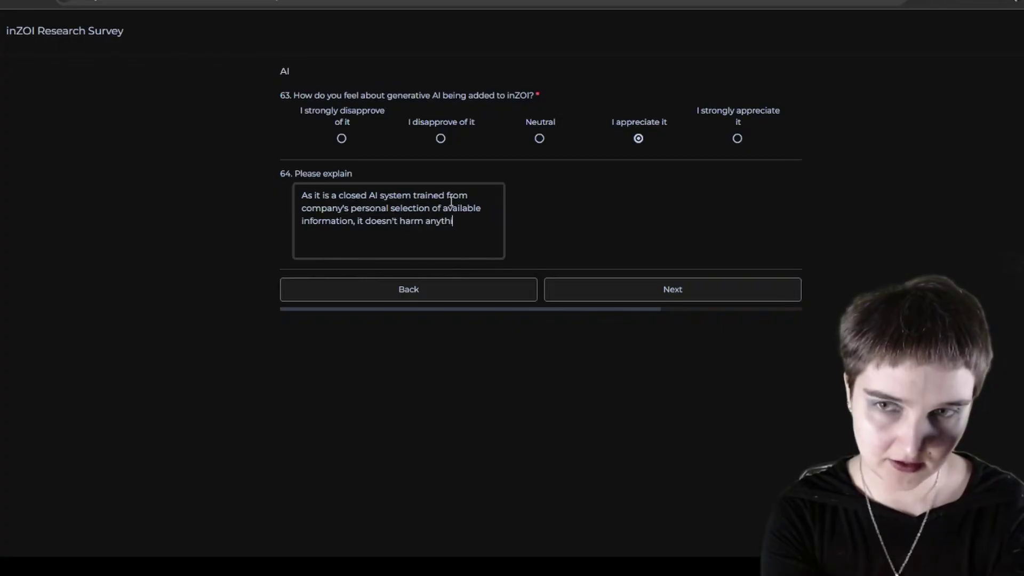
{"action": "type", "text": "ng being there"}
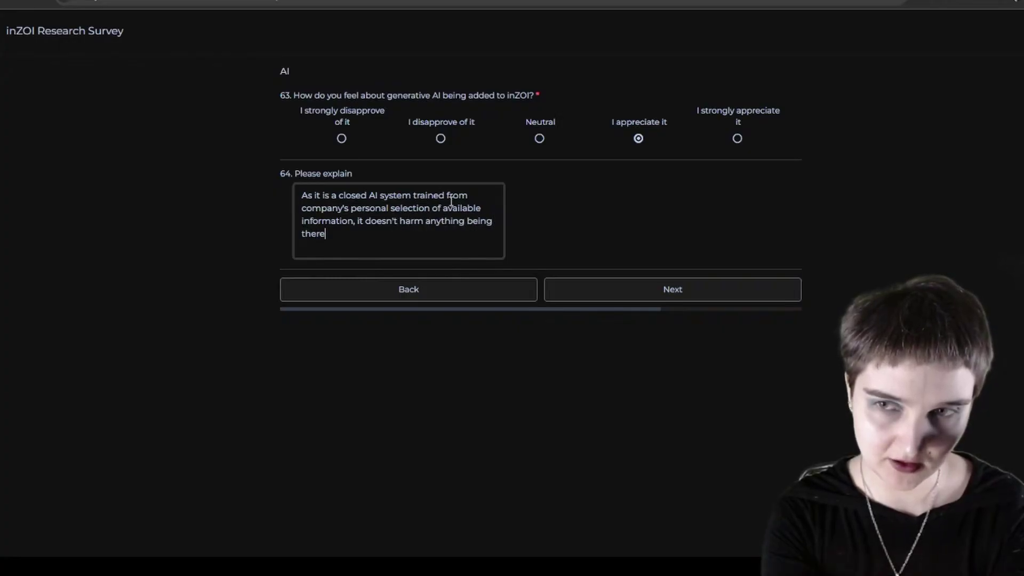
{"action": "type", "text": " and ads to"}
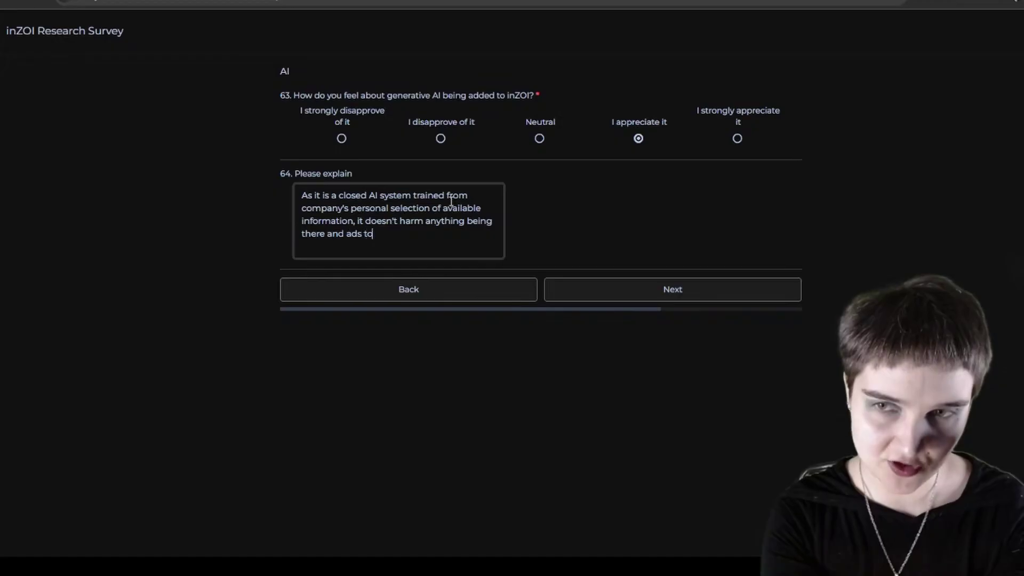
{"action": "type", "text": " my gameplay"}
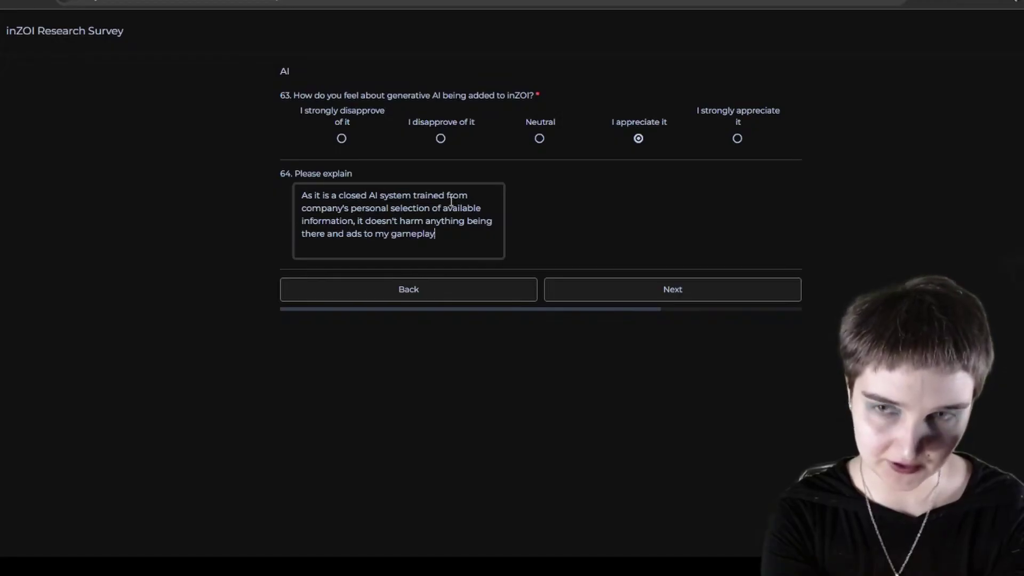
{"action": "type", "text": "."}
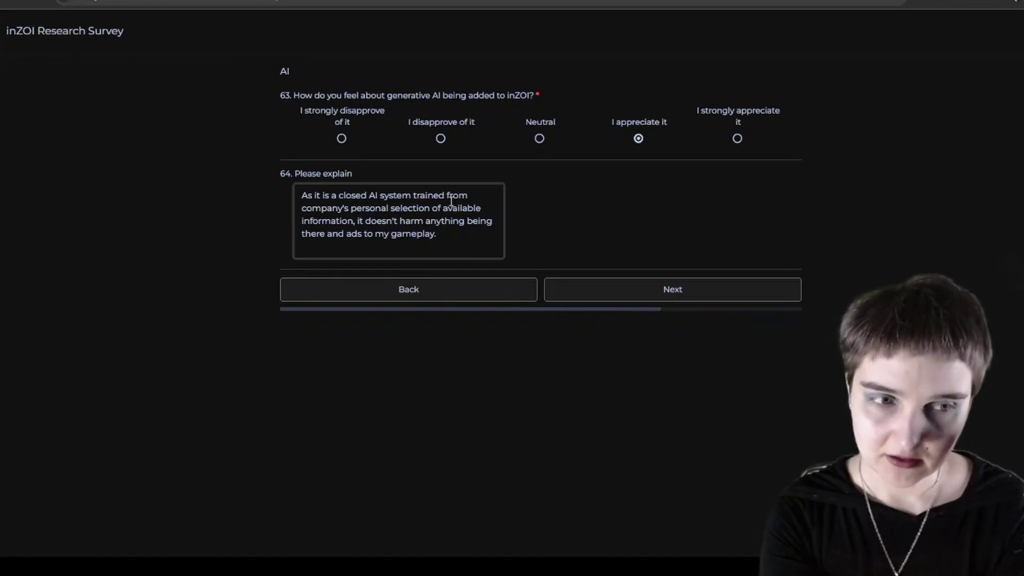
Step: Add to the question 64 explanation "There arep lenty of things that the AI won't generate, like copyrighted"
{"action": "type", "text": " There a"}
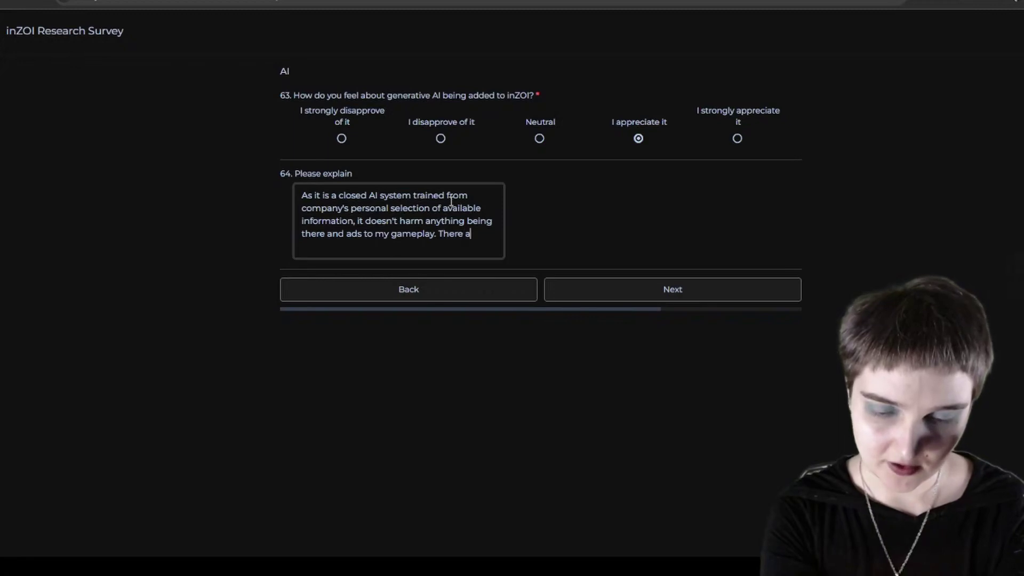
{"action": "type", "text": "rep lenty of things"}
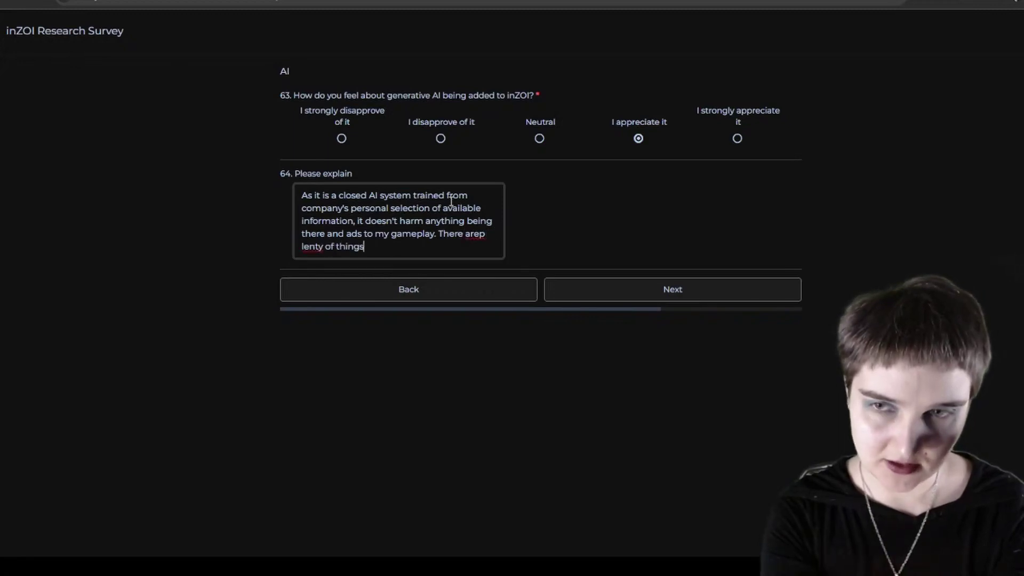
{"action": "type", "text": " that the AI wo"}
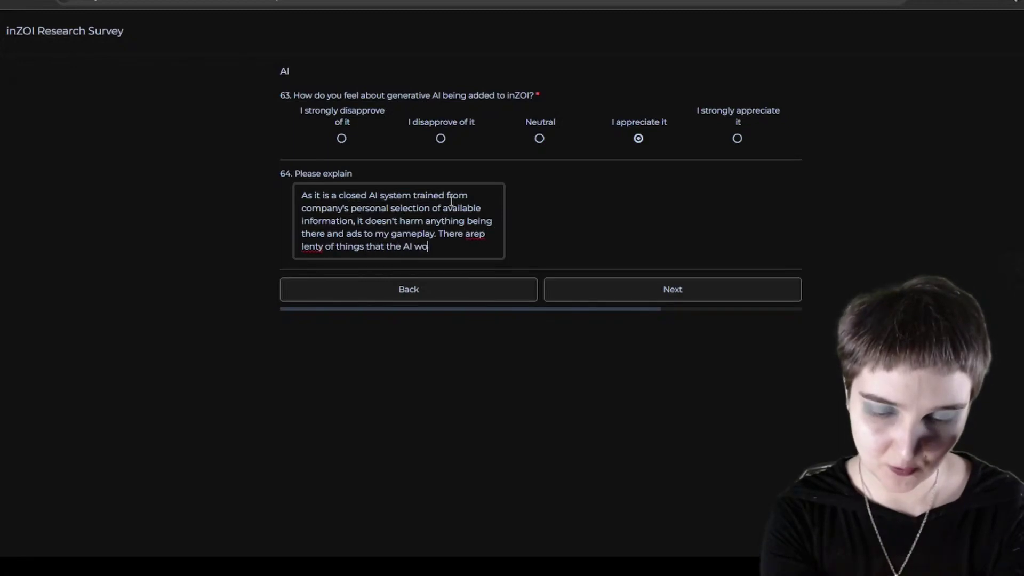
{"action": "type", "text": "n't generat"}
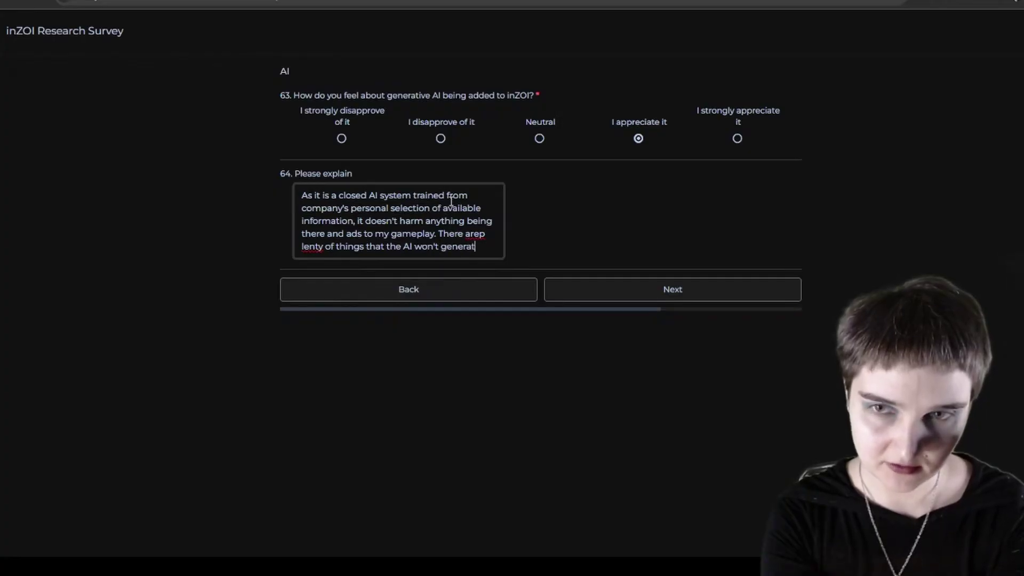
{"action": "type", "text": "e, like co"}
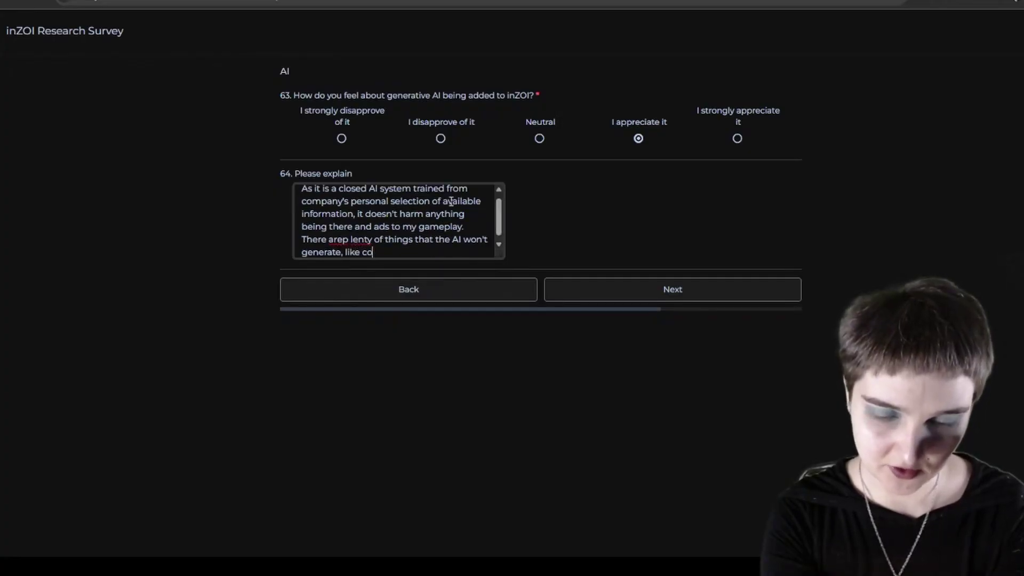
{"action": "type", "text": "pyrighted "}
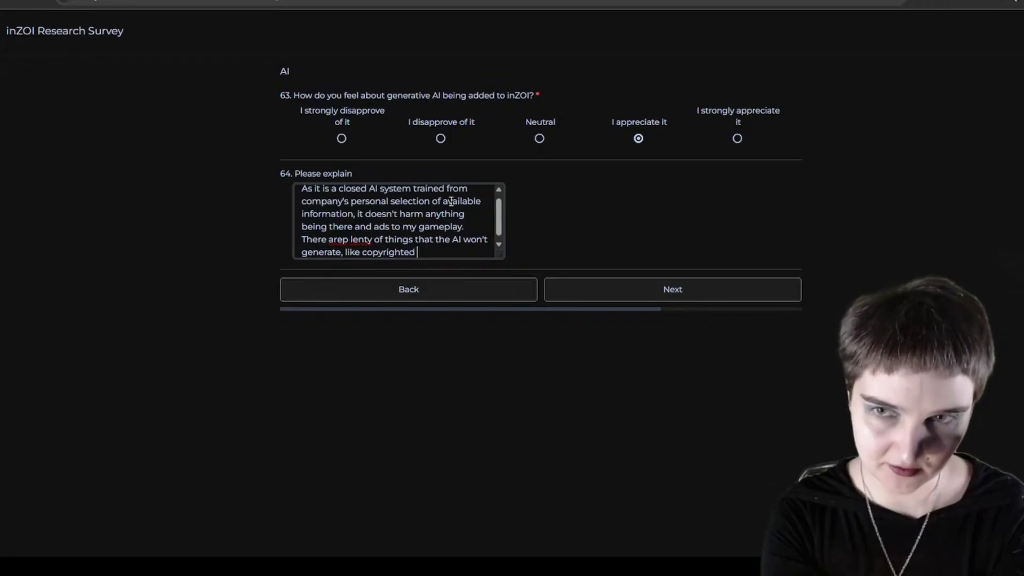
Step: Continue the question 64 explanation with "materials and that's a good thing, but if you need a set of pink kitchen"
{"action": "type", "text": "materials and th"}
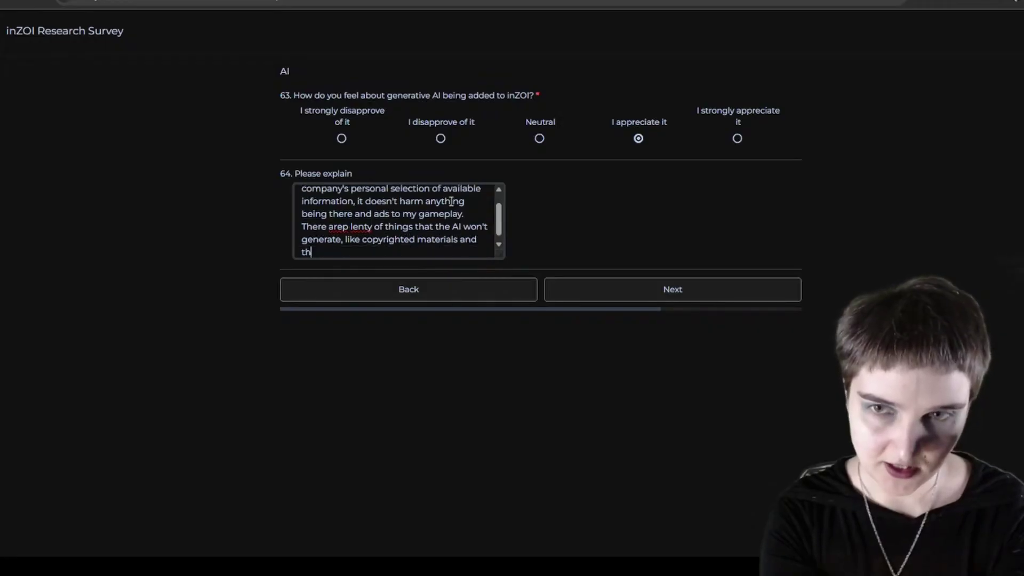
{"action": "type", "text": "at's a good th"}
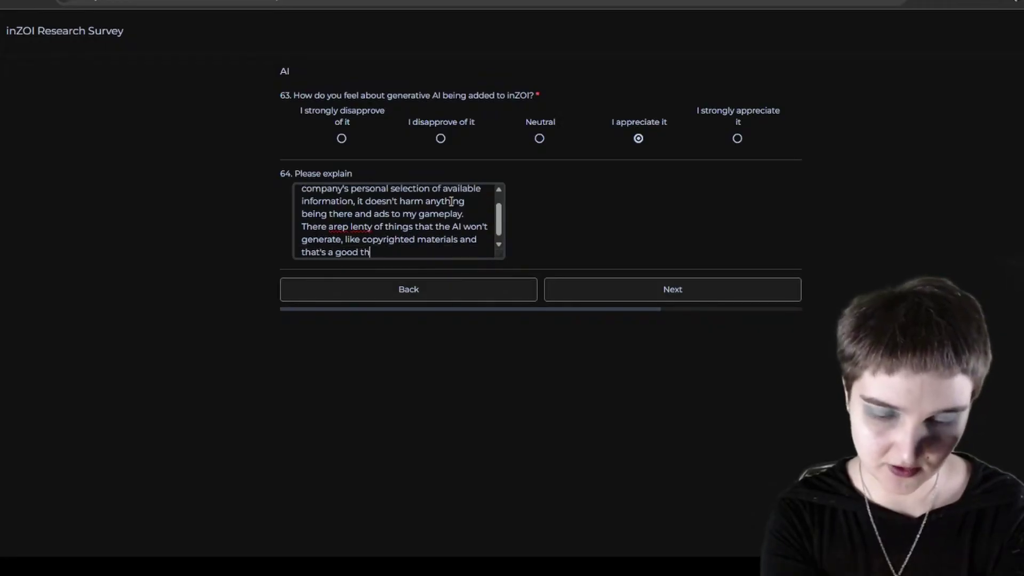
{"action": "type", "text": "ing, but if you nee"}
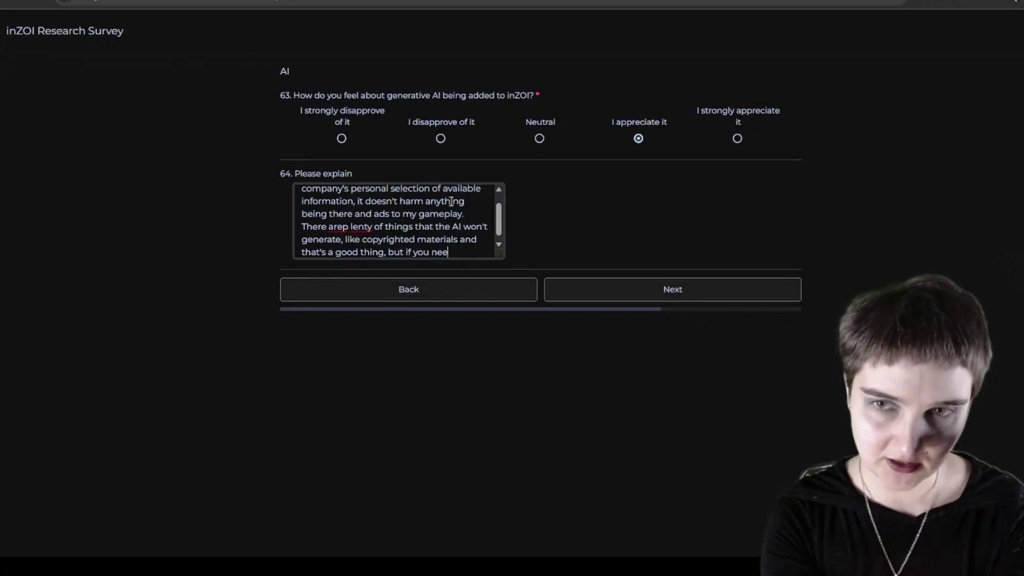
{"action": "type", "text": "d a set of pin"}
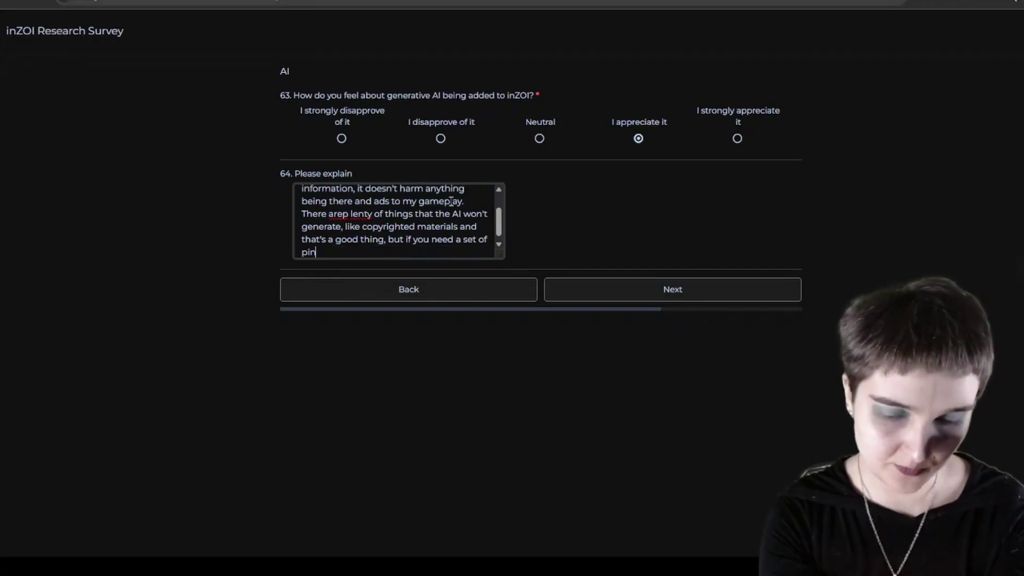
{"action": "type", "text": "k kitchen "}
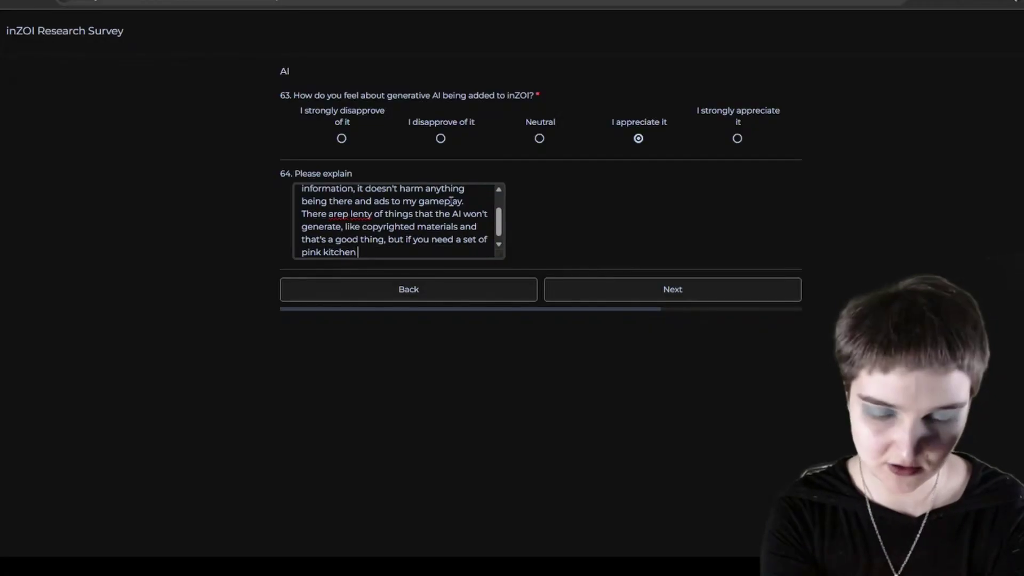
Step: Finish the question 64 explanation with "tiles, for example, it is totally fine."
{"action": "type", "text": "tiles, for ex"}
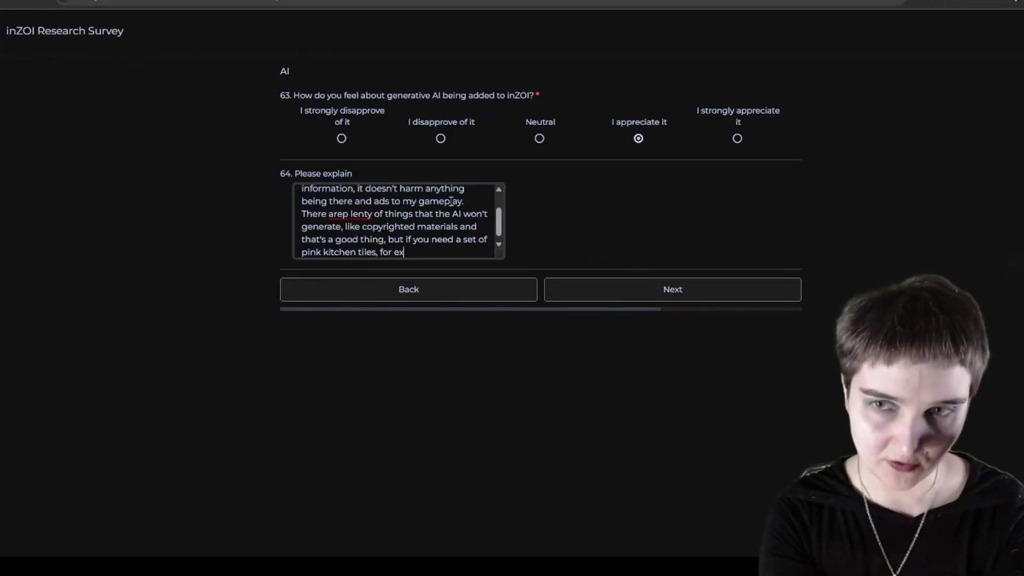
{"action": "type", "text": "ample, it is to"}
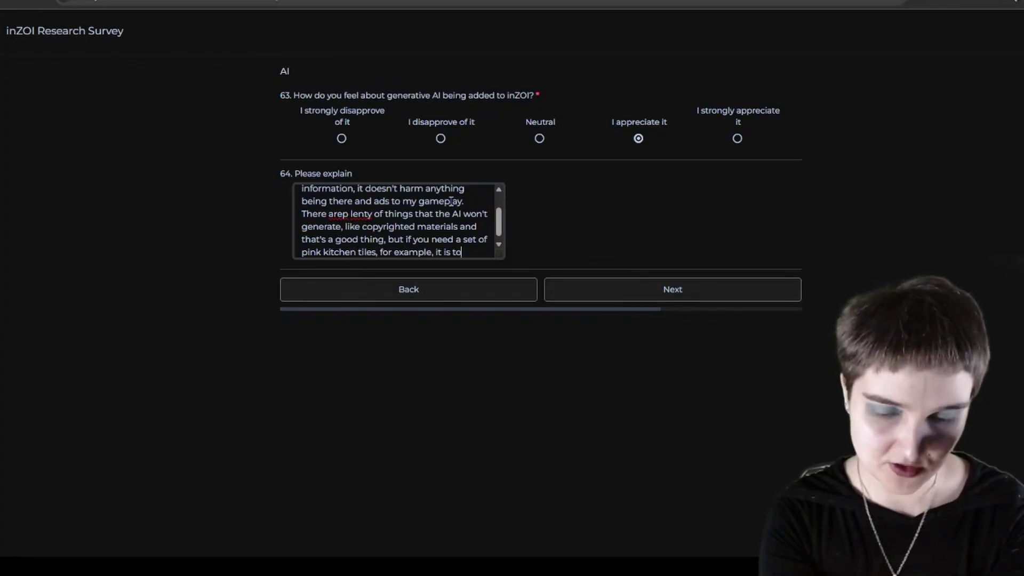
{"action": "type", "text": "tally fine"}
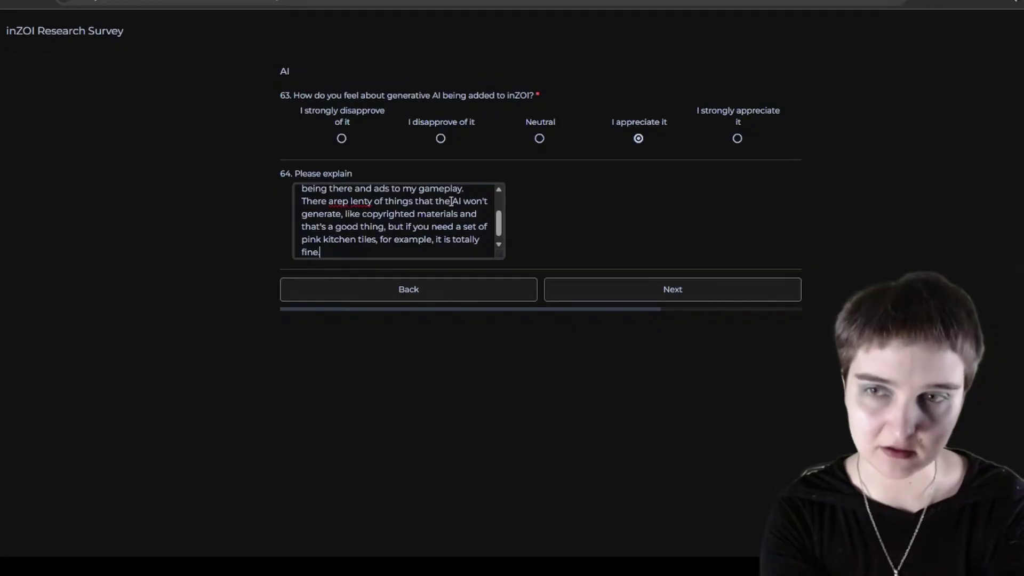
{"action": "type", "text": "."}
Step: Correct "arep lenty" to "are plenty" in the question 64 explanation and advance to the next survey page
{"action": "key", "text": "Up"}
{"action": "key", "text": "Right"}
{"action": "key", "text": "Right"}
{"action": "key", "text": "Right"}
{"action": "key", "text": "Right"}
{"action": "key", "text": "Right"}
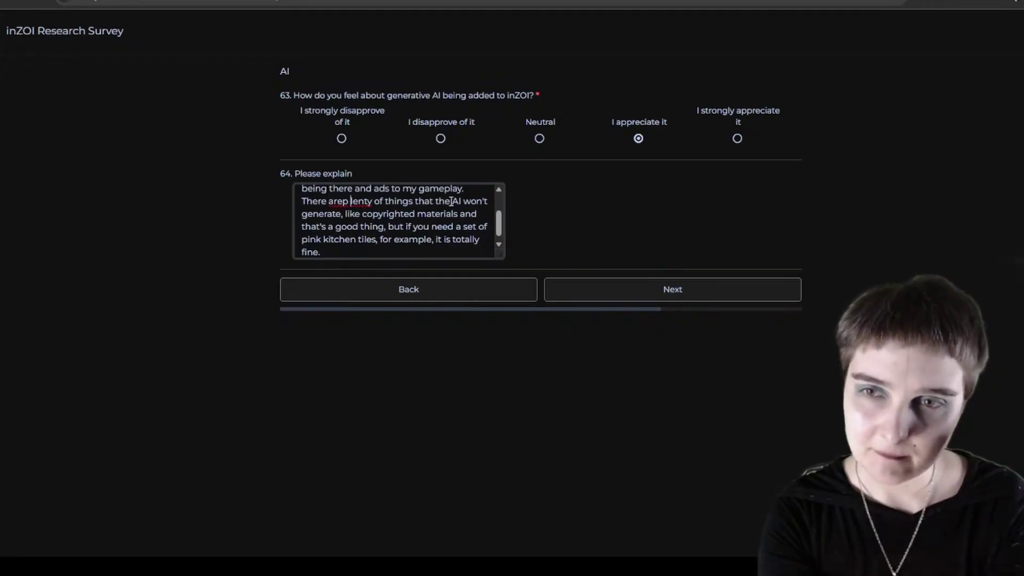
{"action": "key", "text": "Delete"}
{"action": "key", "text": "Left"}
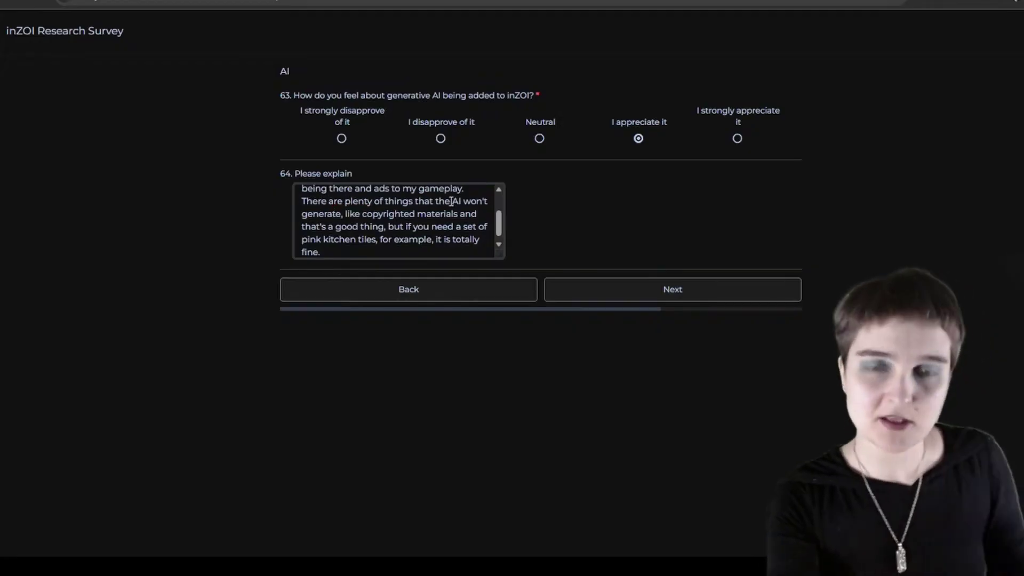
{"action": "left_click", "coordinate": [665, 293]}
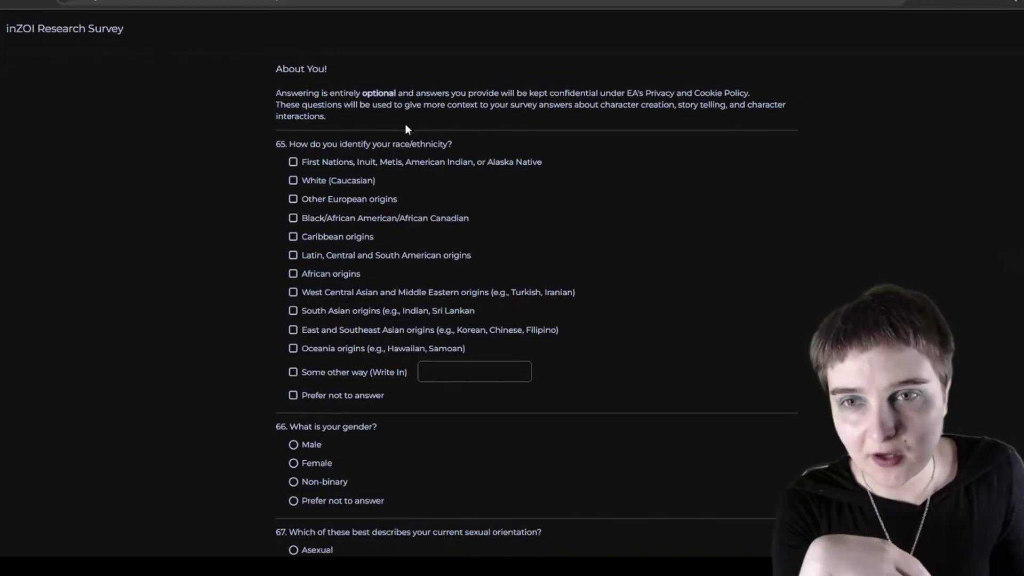
Step: Answer questions 65 to 67 with White (Caucasian), Female and Prefer not to answer, and submit the page
{"action": "scroll", "coordinate": [405, 126], "scroll_direction": "down", "scroll_amount": 2}
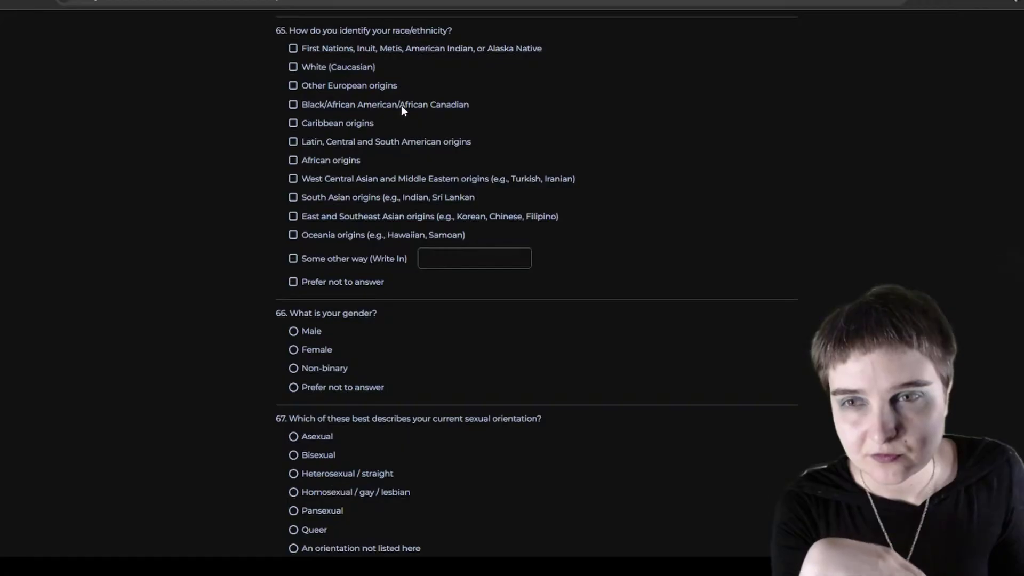
{"action": "left_click", "coordinate": [373, 67]}
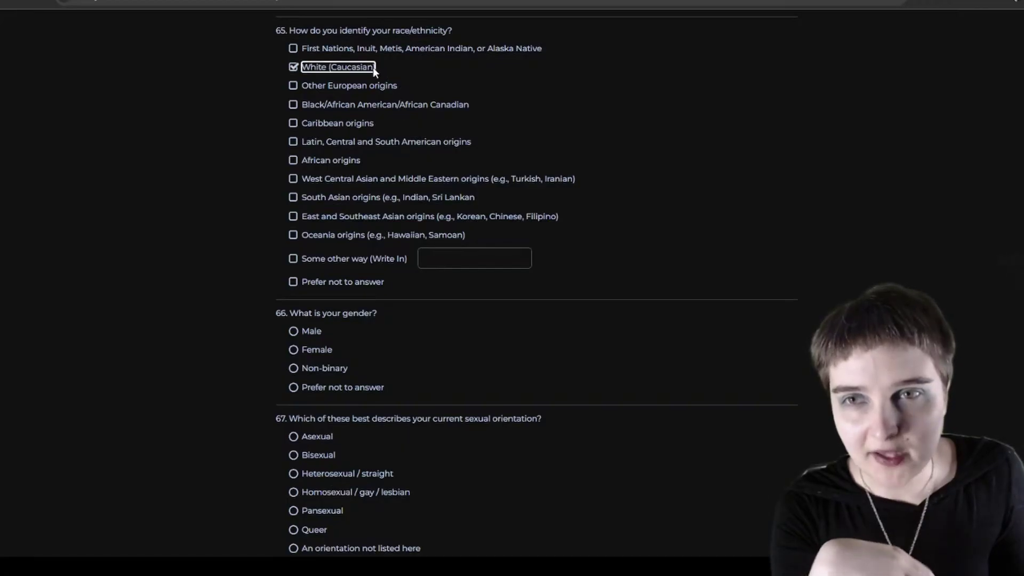
{"action": "scroll", "coordinate": [392, 122], "scroll_direction": "down", "scroll_amount": 2}
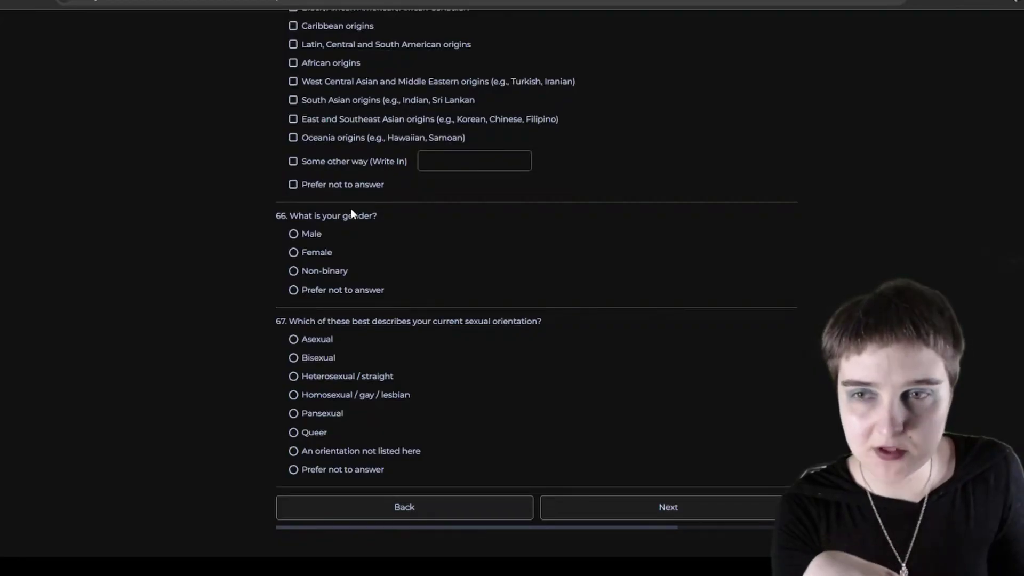
{"action": "left_click", "coordinate": [322, 252]}
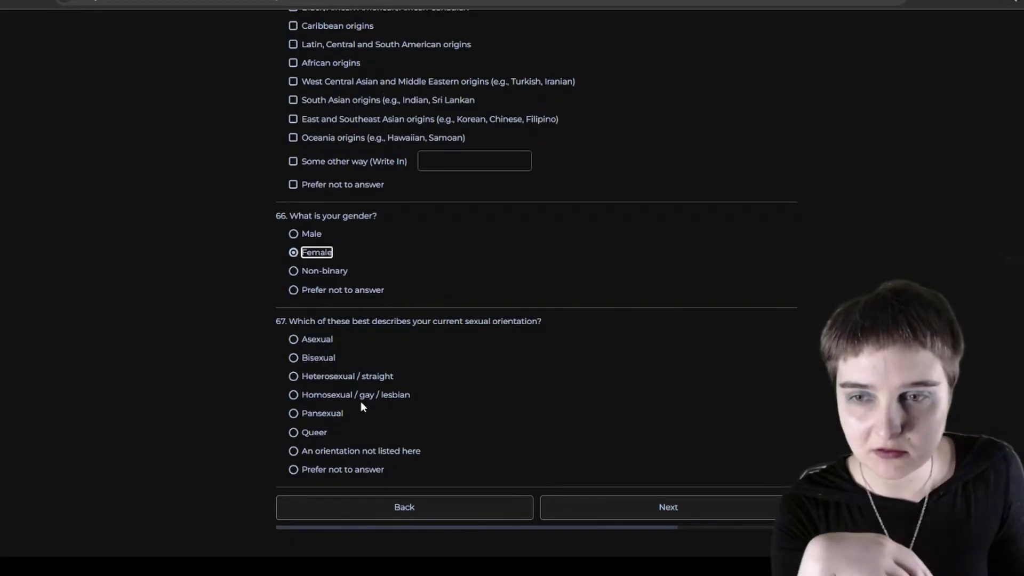
{"action": "left_click", "coordinate": [354, 470]}
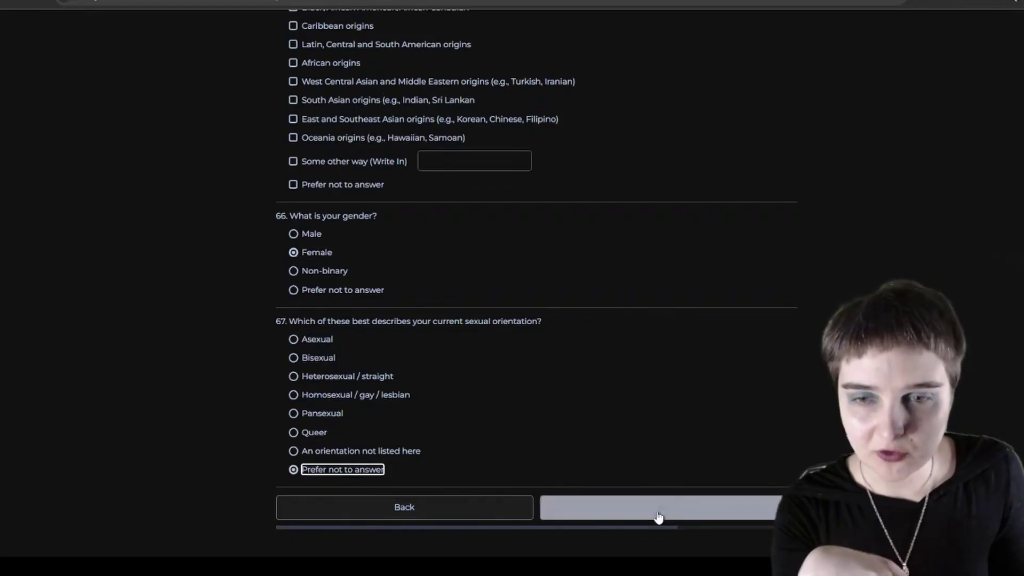
{"action": "left_click", "coordinate": [591, 516]}
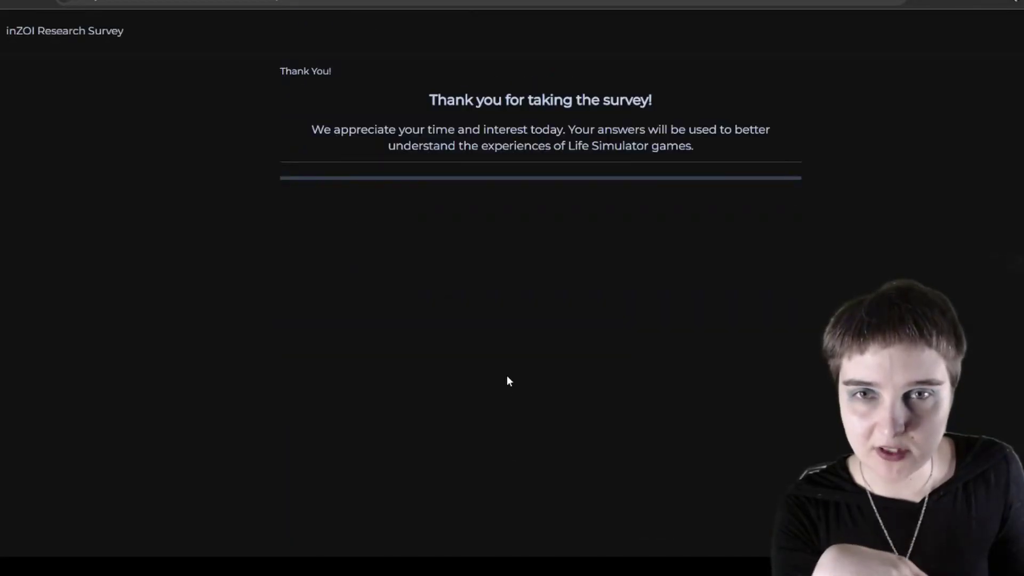